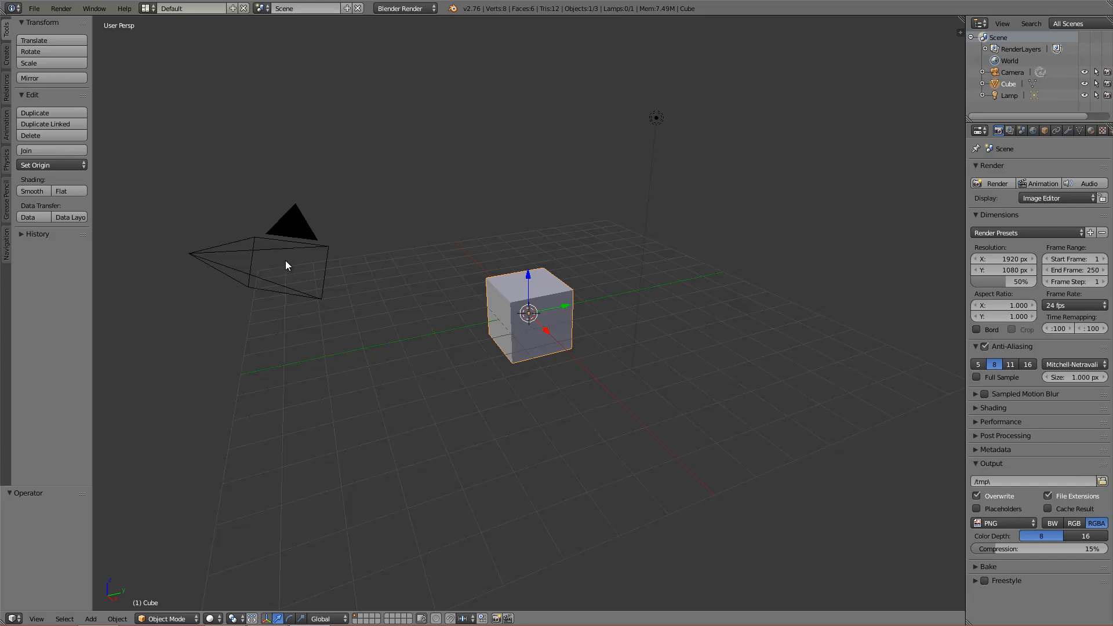
# Set the render resolution to 512 × 512 px at 100% scale.
pyautogui.click(1003, 259)
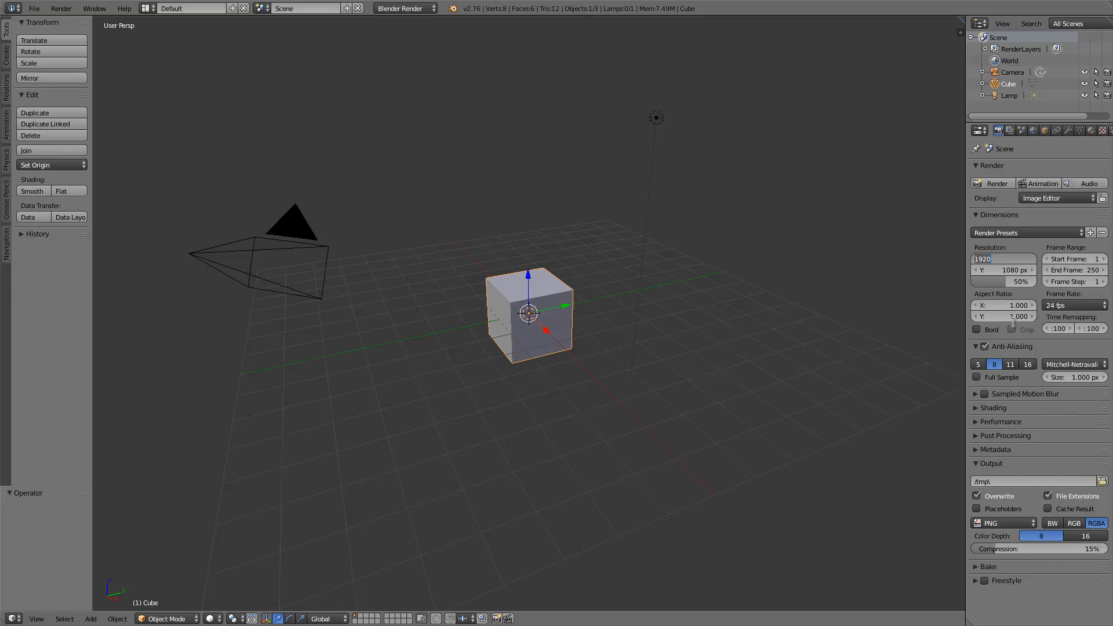
pyautogui.click(1010, 289)
pyautogui.moveTo(1010, 287); pyautogui.dragTo(1110, 300)
pyautogui.click(1008, 259)
pyautogui.write('512')
pyautogui.press('Tab')
pyautogui.write('512')
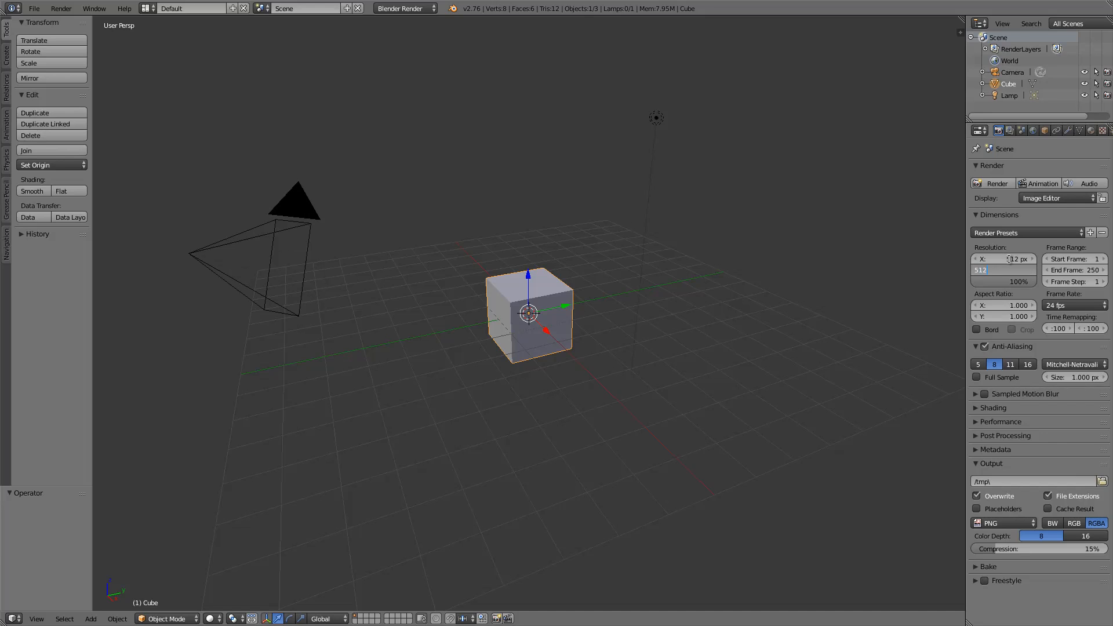
pyautogui.press('Return')
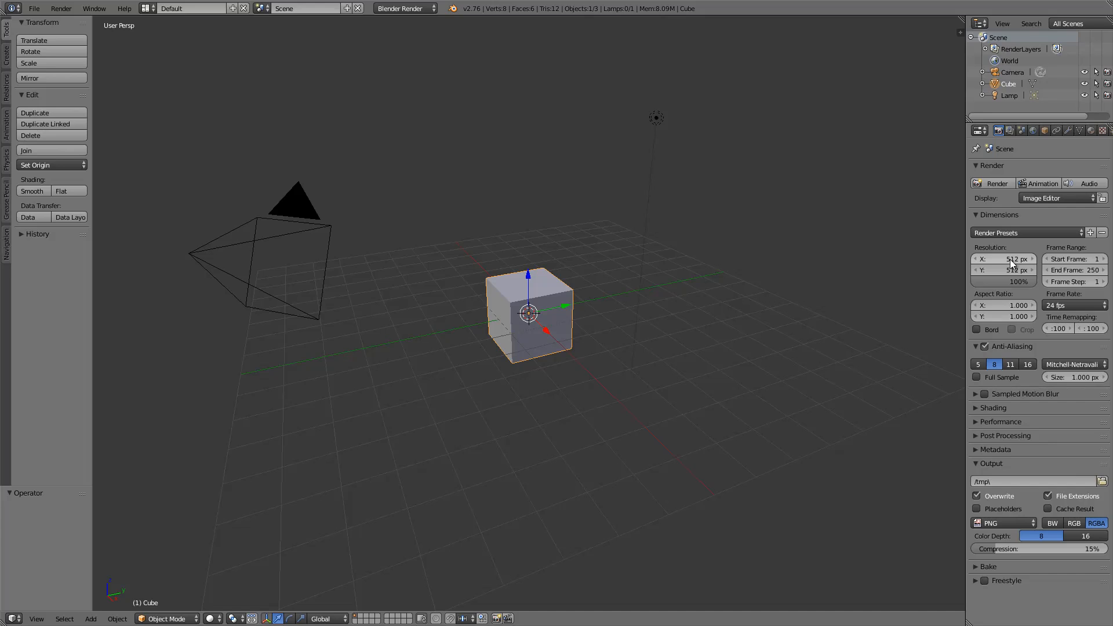
# Change both the X and Y render resolution to 1024 px.
pyautogui.write('1024')
pyautogui.press('Return')
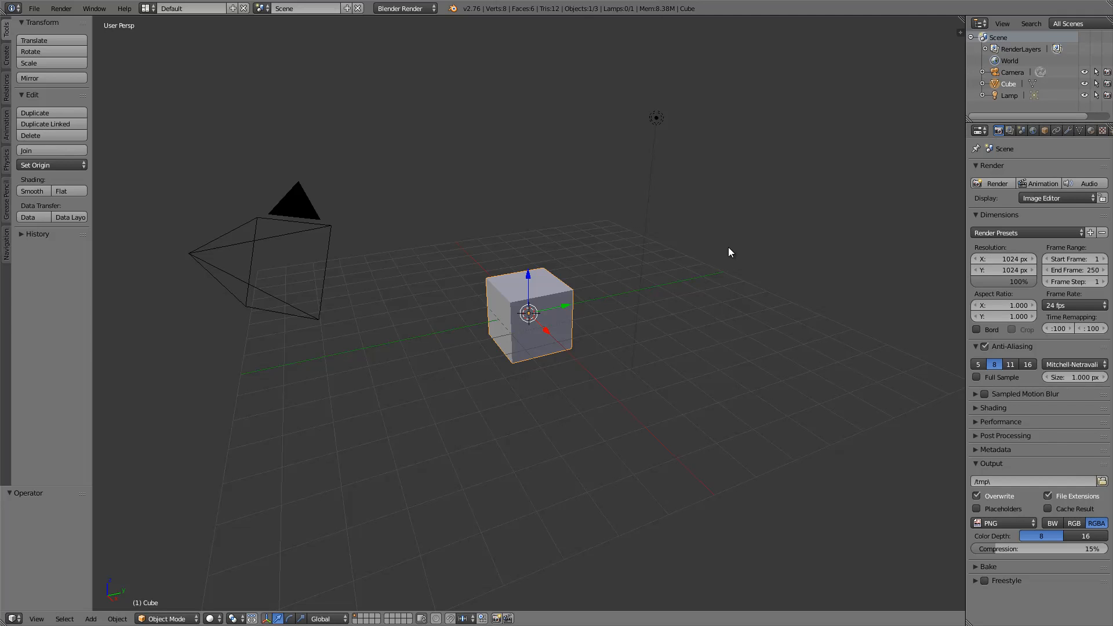
# Look through the camera, delete the default cube and add a mesh plane in its place.
pyautogui.press('KP_0')
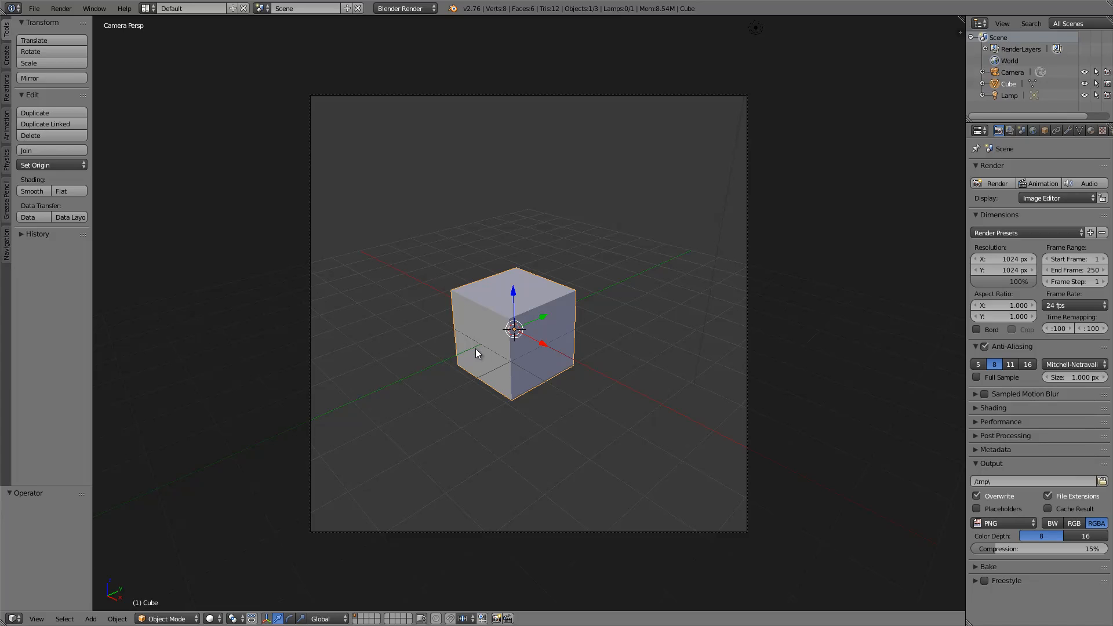
pyautogui.press('x')
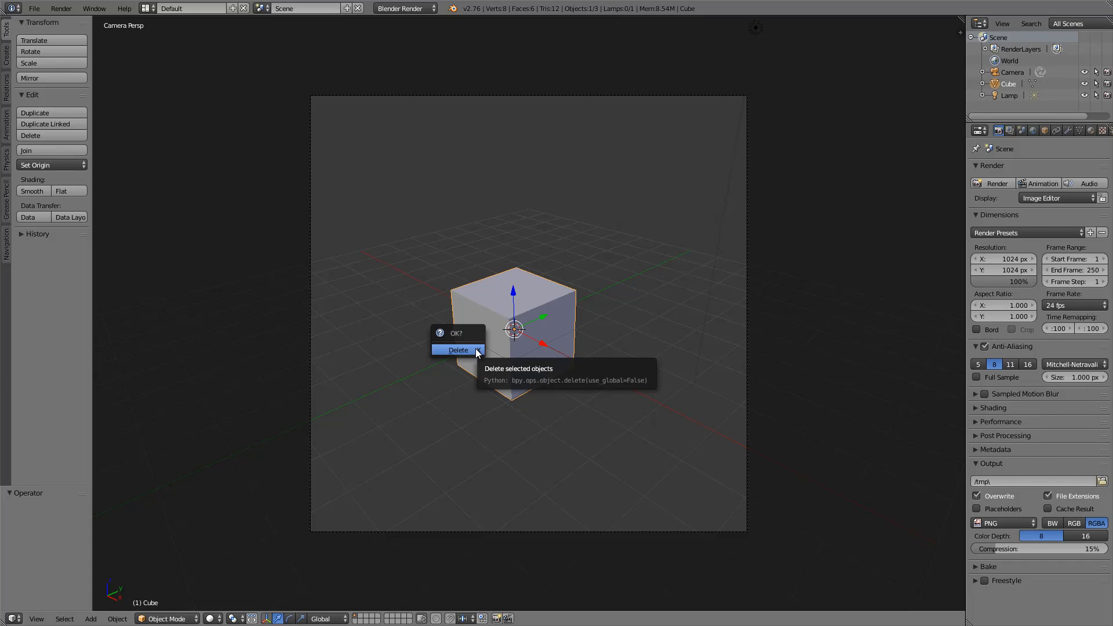
pyautogui.click(466, 351)
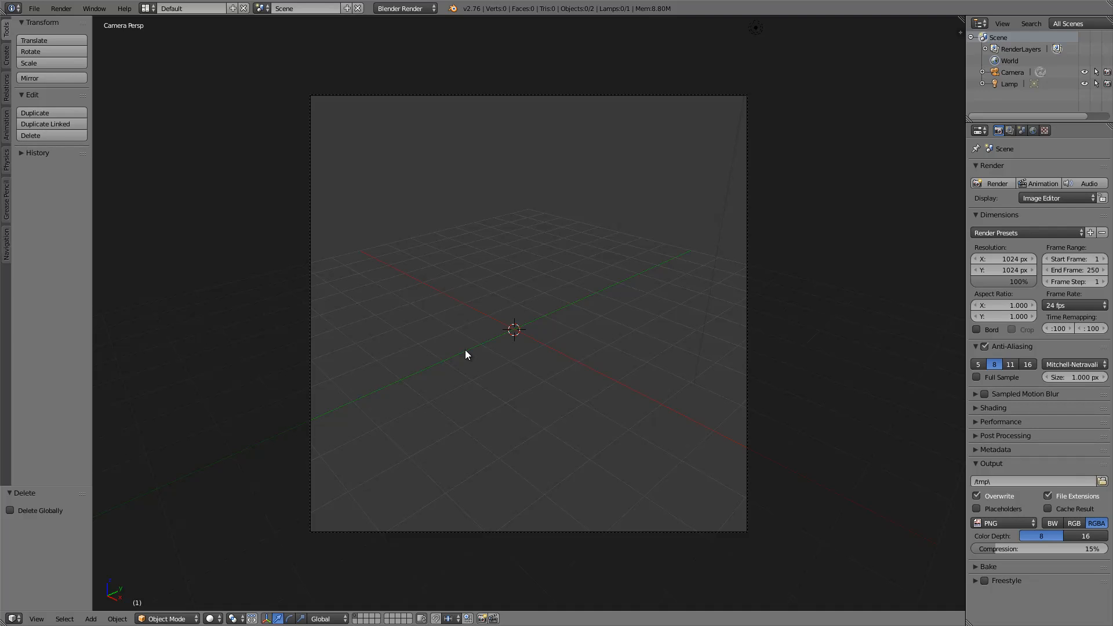
pyautogui.hotkey('shift', 'a')
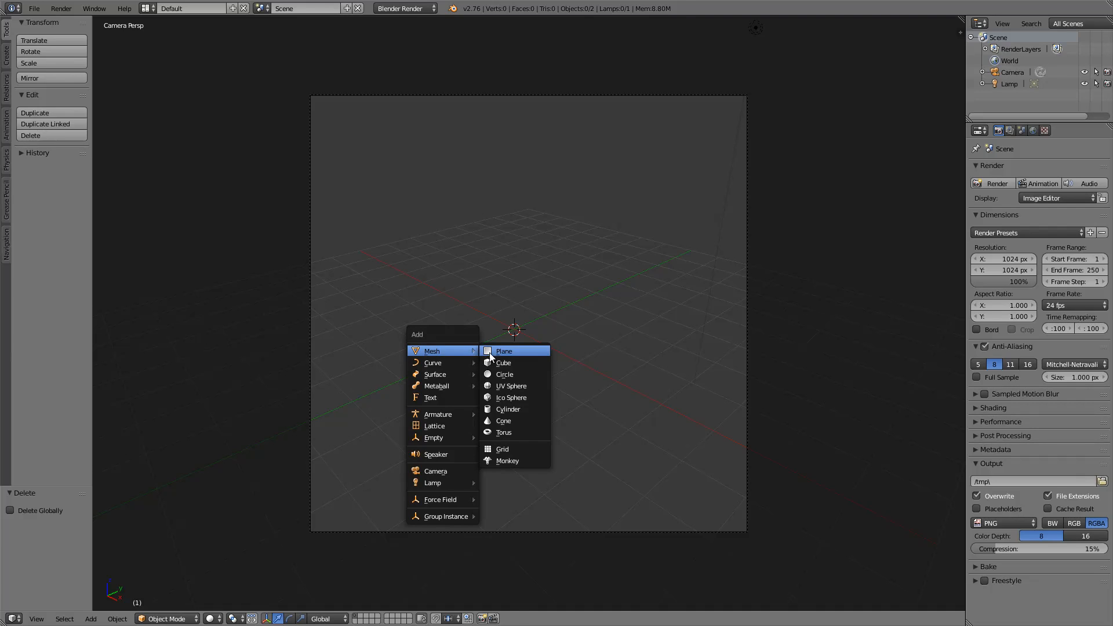
pyautogui.click(491, 353)
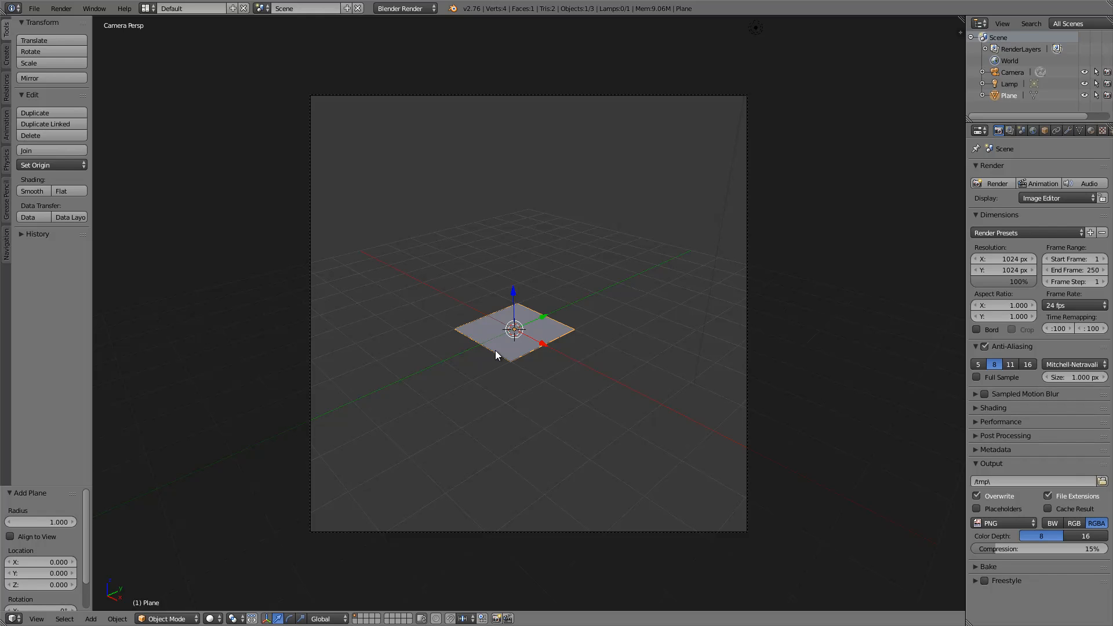
# Scale the plane up to about 3.6 and move it so its corners reach the edges of the camera frame, then deselect it.
pyautogui.press('s')
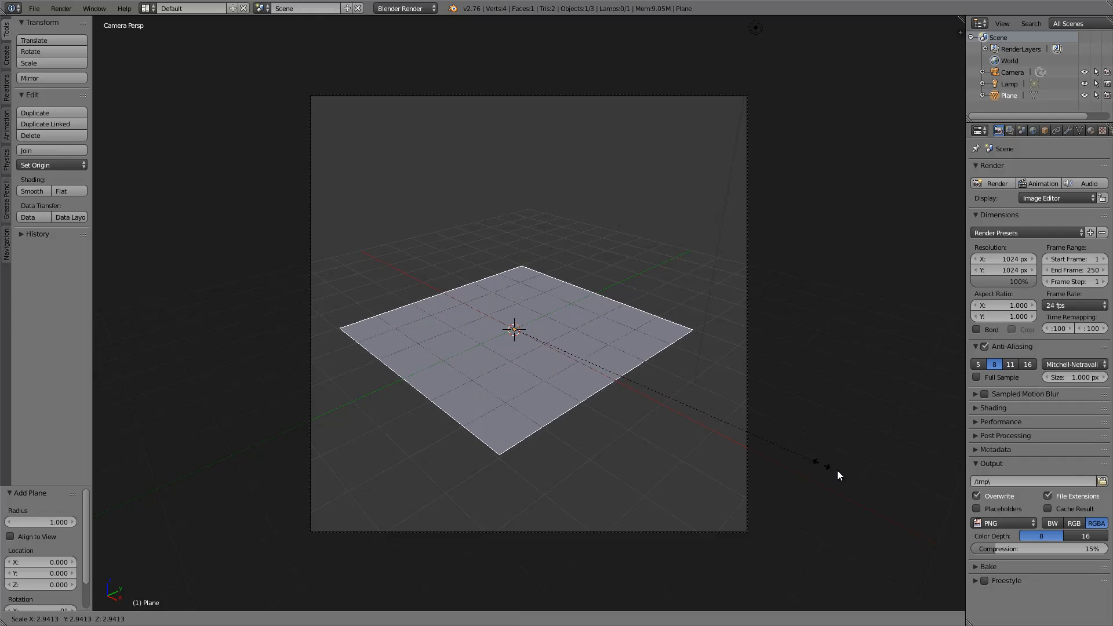
pyautogui.click(852, 476)
pyautogui.press('g')
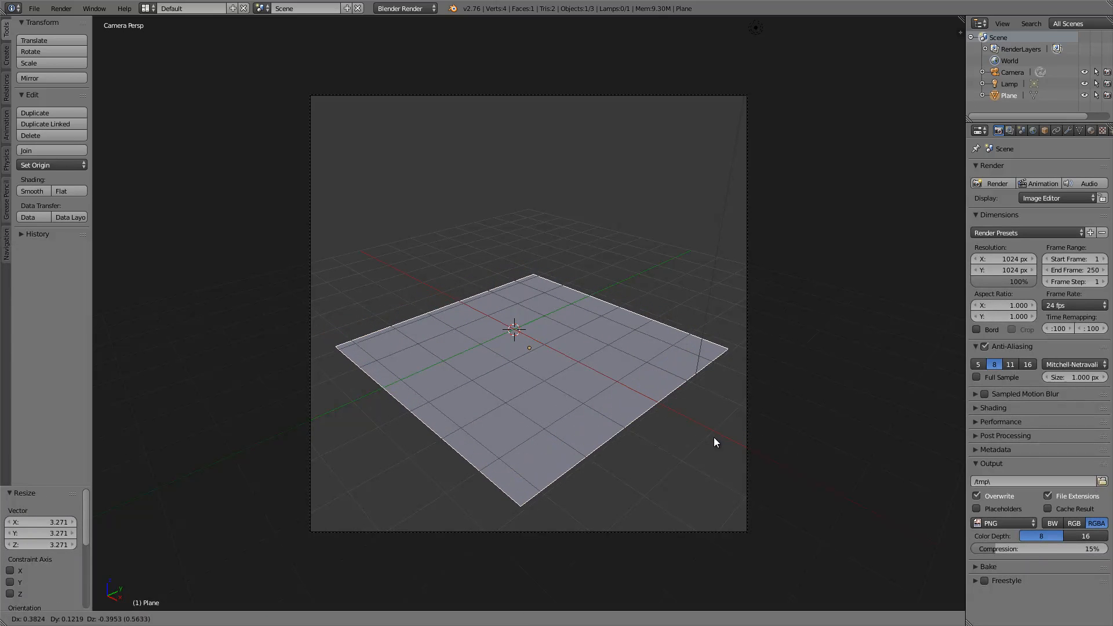
pyautogui.click(711, 429)
pyautogui.press('s')
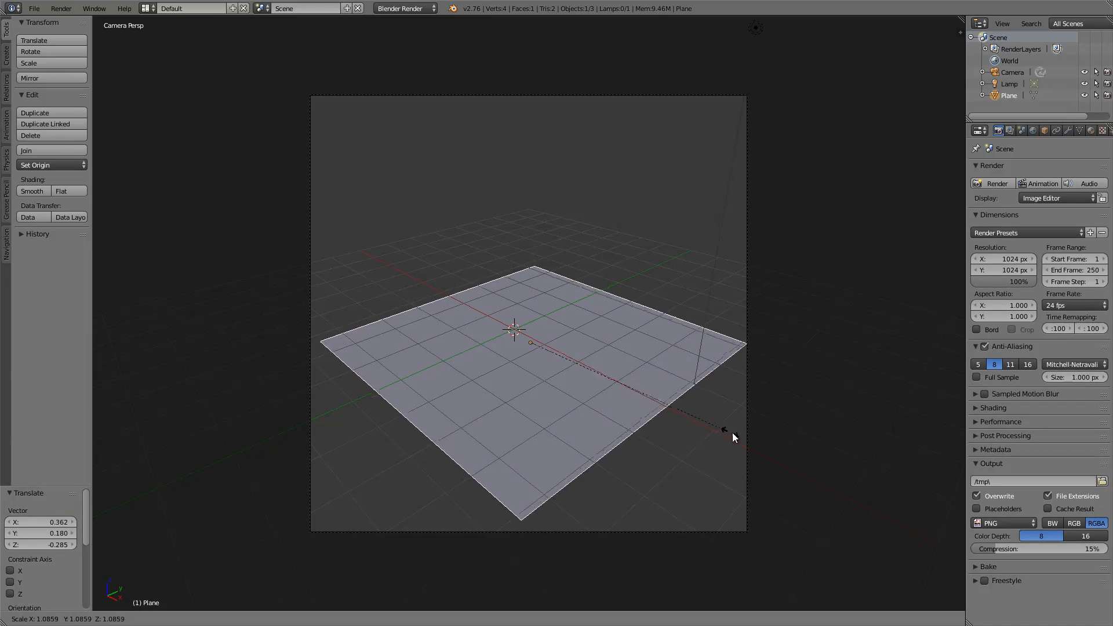
pyautogui.click(732, 434)
pyautogui.press('g')
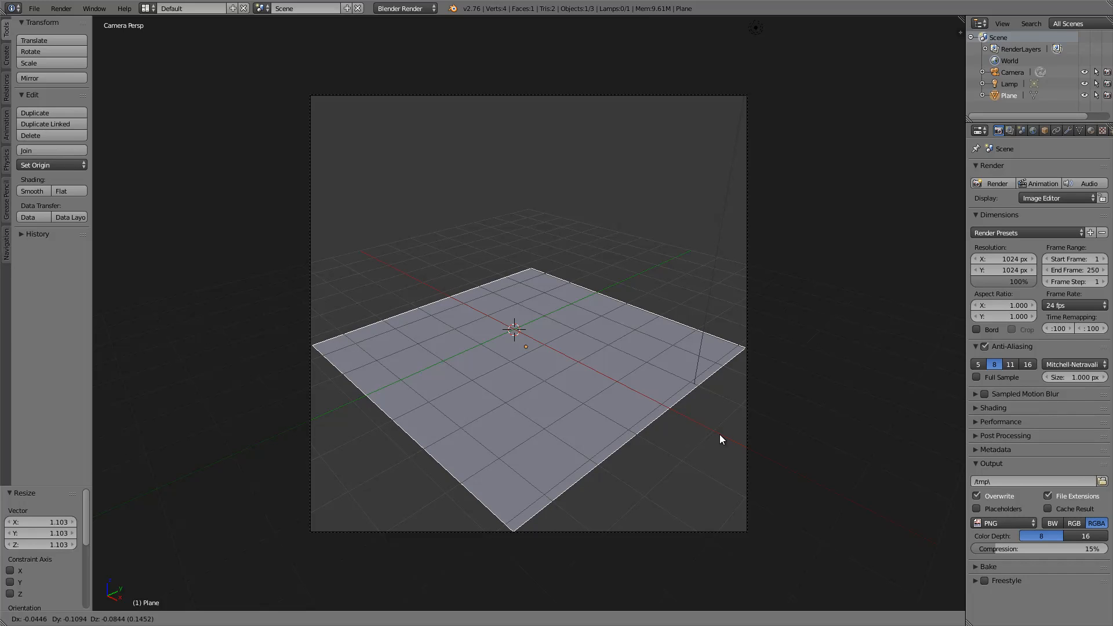
pyautogui.click(718, 433)
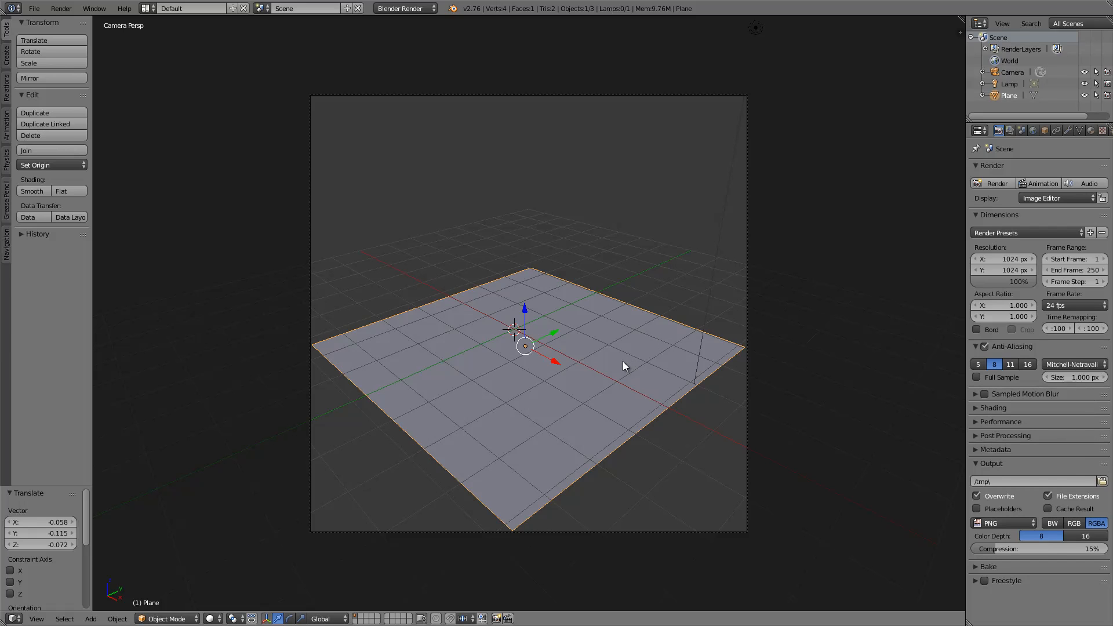
pyautogui.press('a')
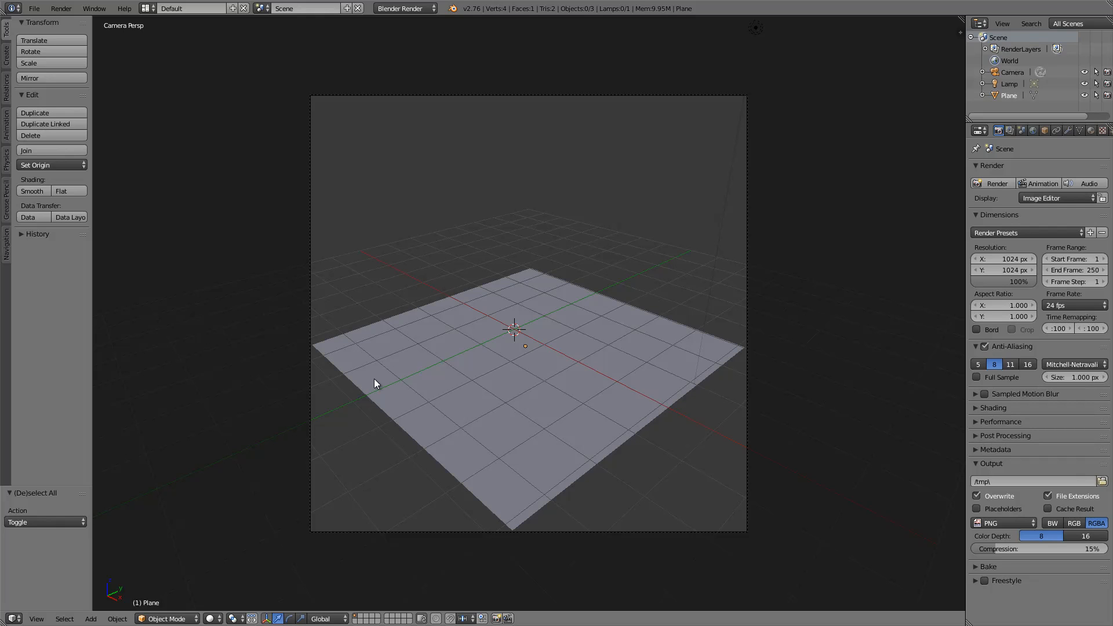
# Turn off the grid floor and the X and Y axis lines in the 3D view, and hide both side panels.
pyautogui.press('n')
pyautogui.scroll(-5, 912, 496)
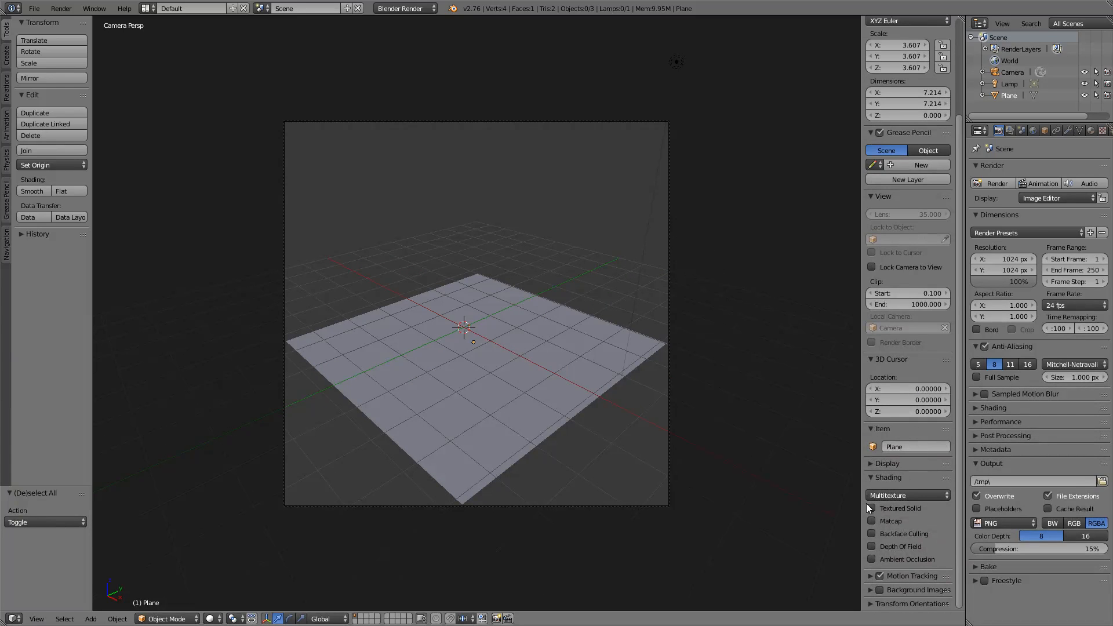
pyautogui.click(869, 464)
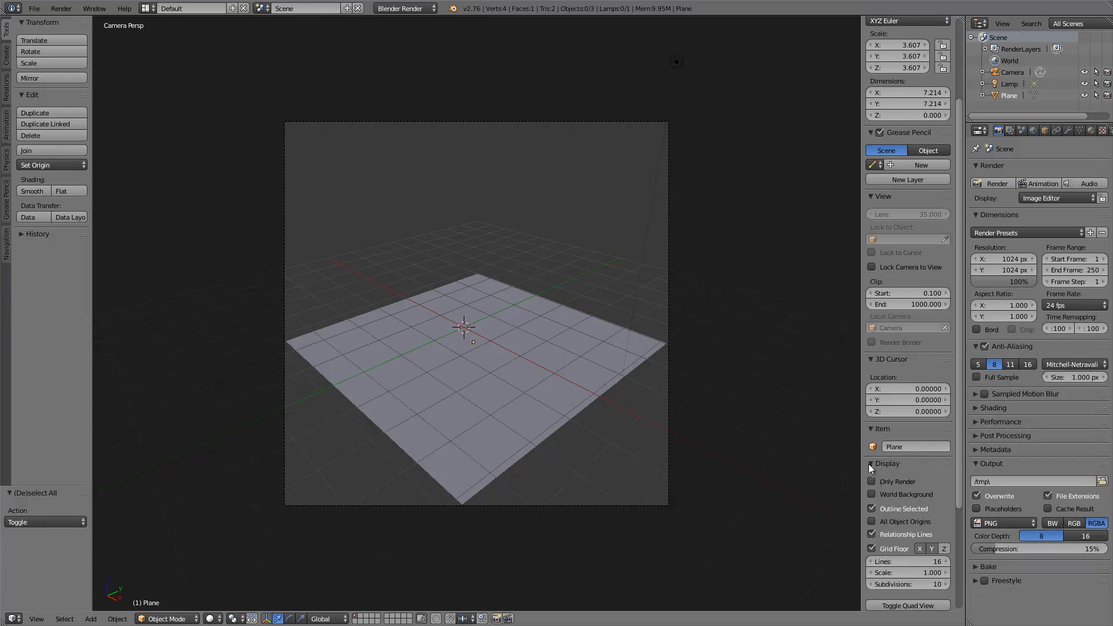
pyautogui.click(871, 548)
pyautogui.click(919, 548)
pyautogui.click(931, 548)
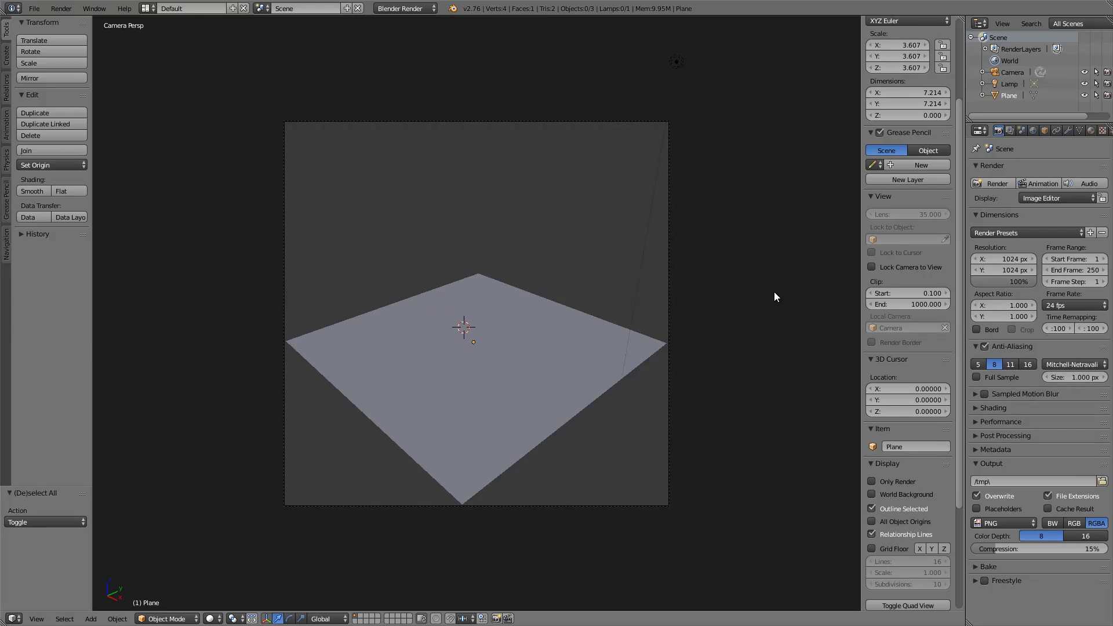
pyautogui.press('n')
pyautogui.press('t')
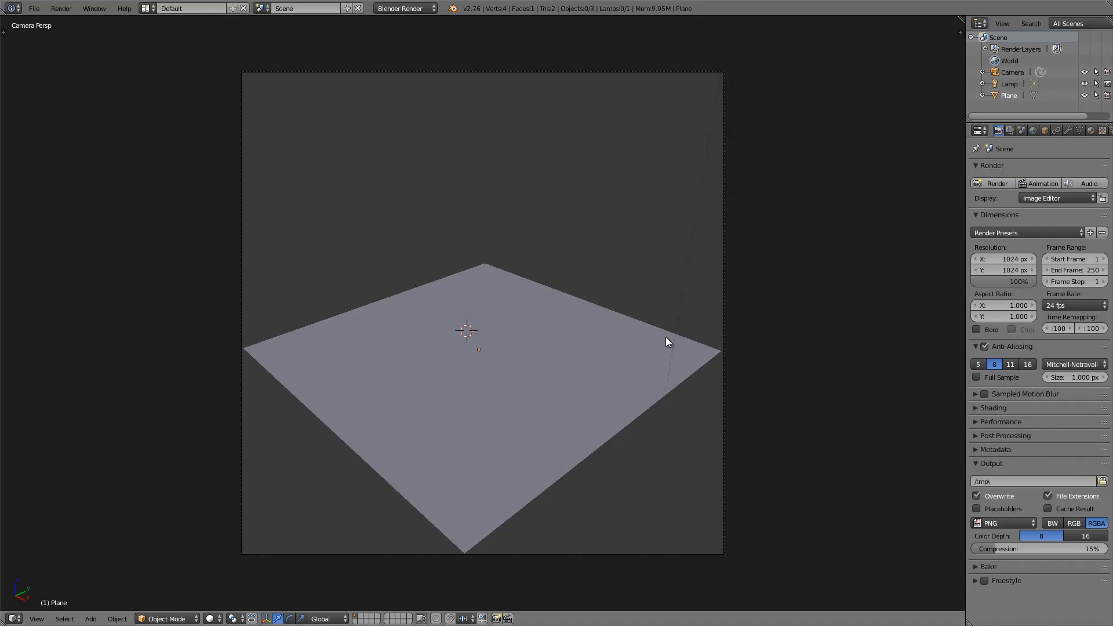
# Subdivide the plane's mesh twice in Edit Mode and return to Object Mode.
pyautogui.rightClick(477, 396)
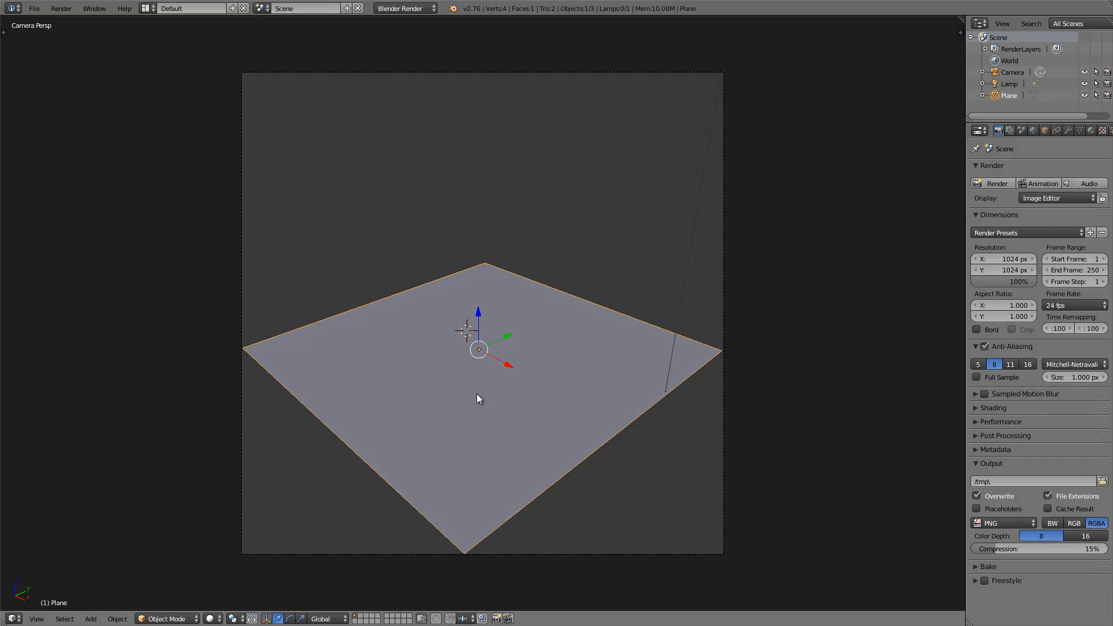
pyautogui.press('Tab')
pyautogui.press('w')
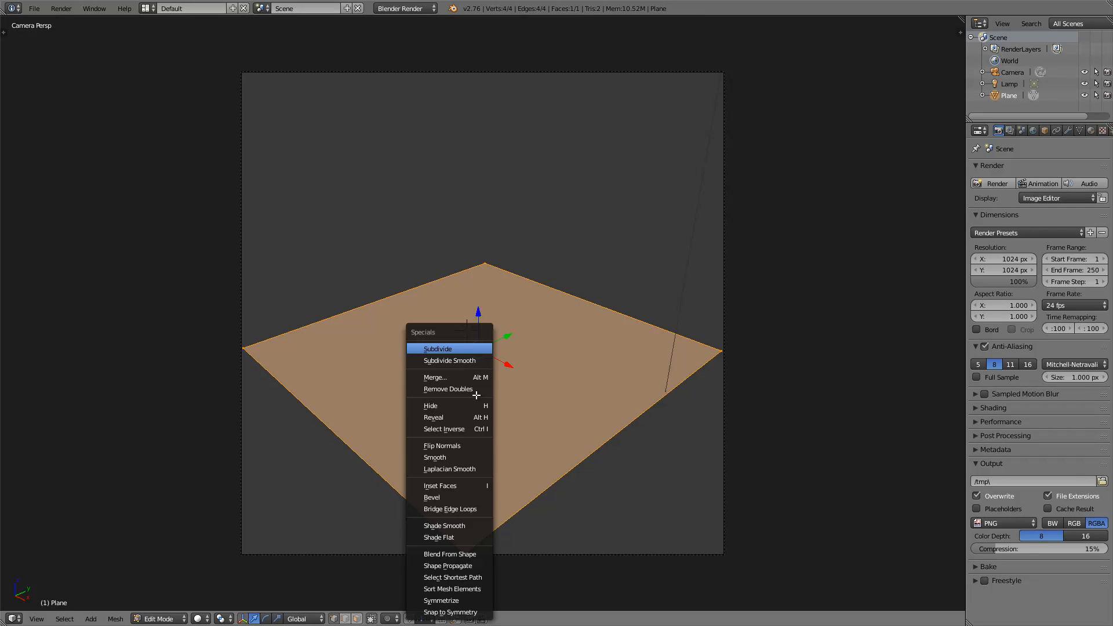
pyautogui.press('Tab')
pyautogui.press('Tab')
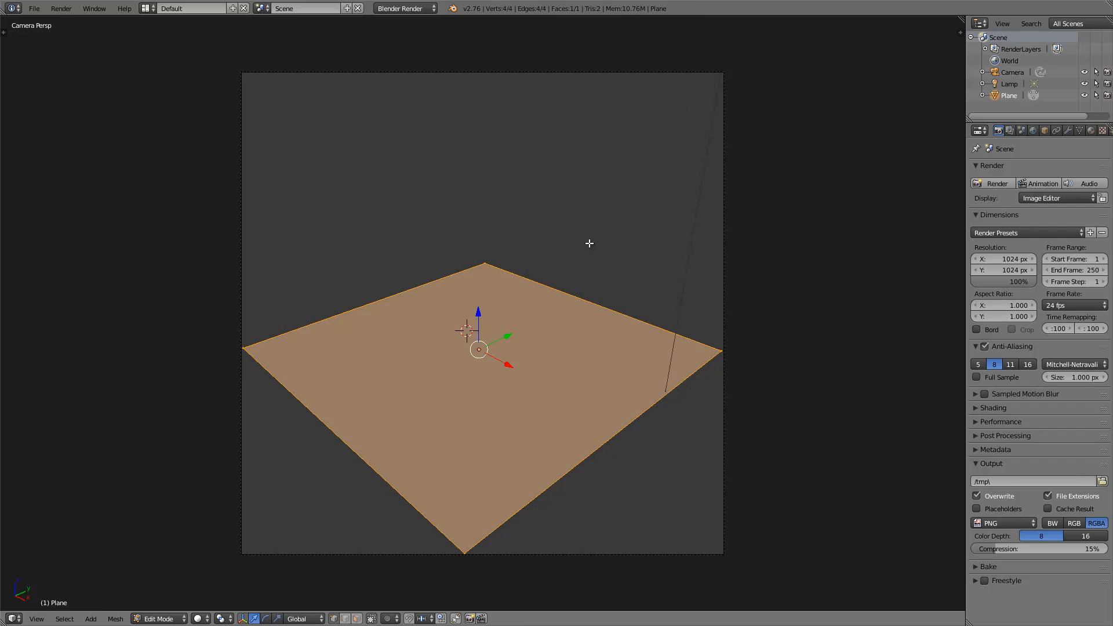
pyautogui.press('w')
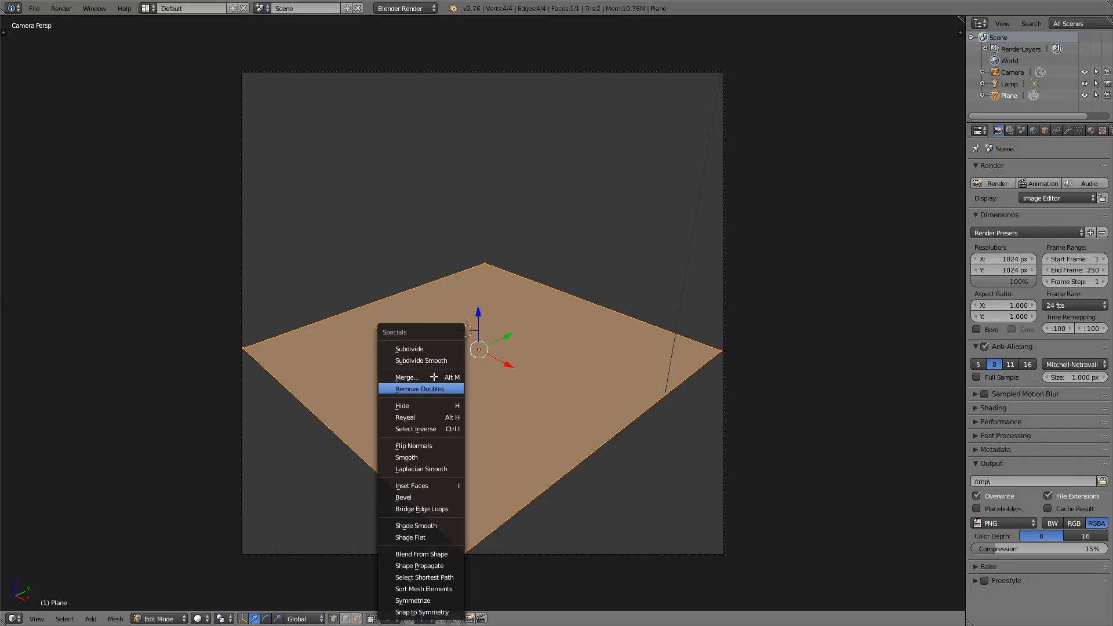
pyautogui.click(398, 349)
pyautogui.press('w')
pyautogui.click(429, 358)
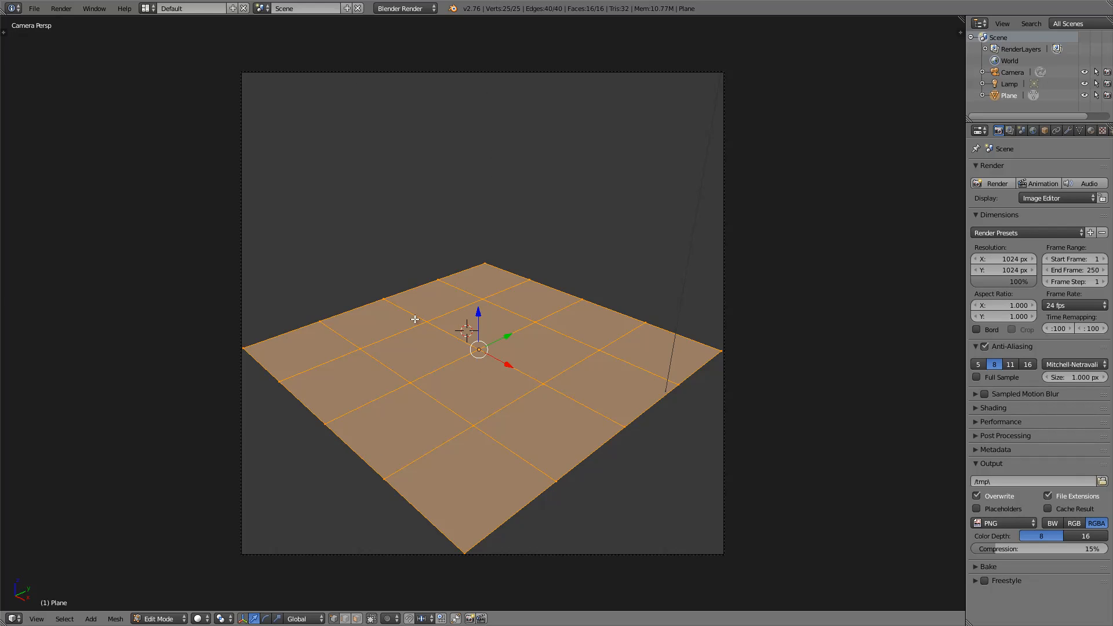
pyautogui.press('Tab')
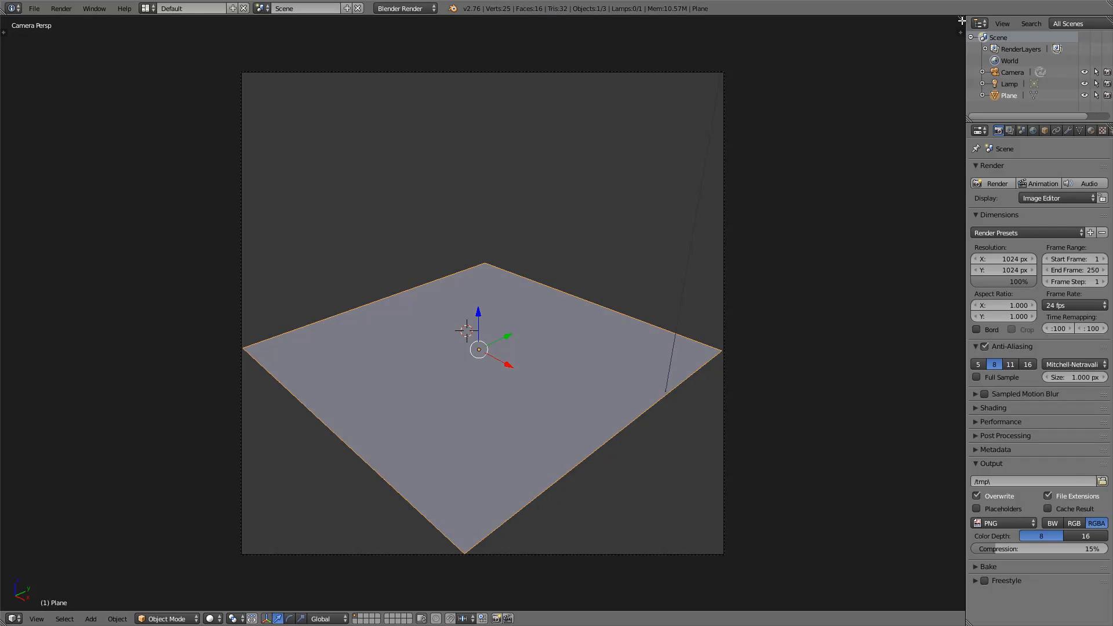
# Split the 3D view vertically and turn the new narrower area into a UV/Image Editor.
pyautogui.moveTo(958, 22); pyautogui.dragTo(883, 52)
pyautogui.moveTo(781, 56); pyautogui.dragTo(618, 98)
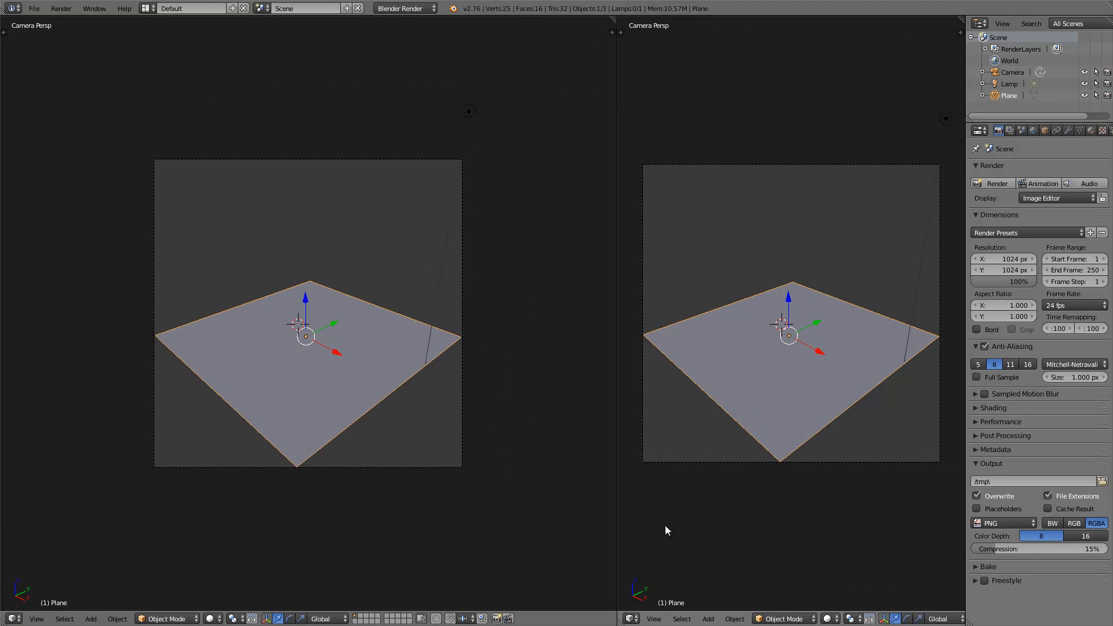
pyautogui.click(631, 618)
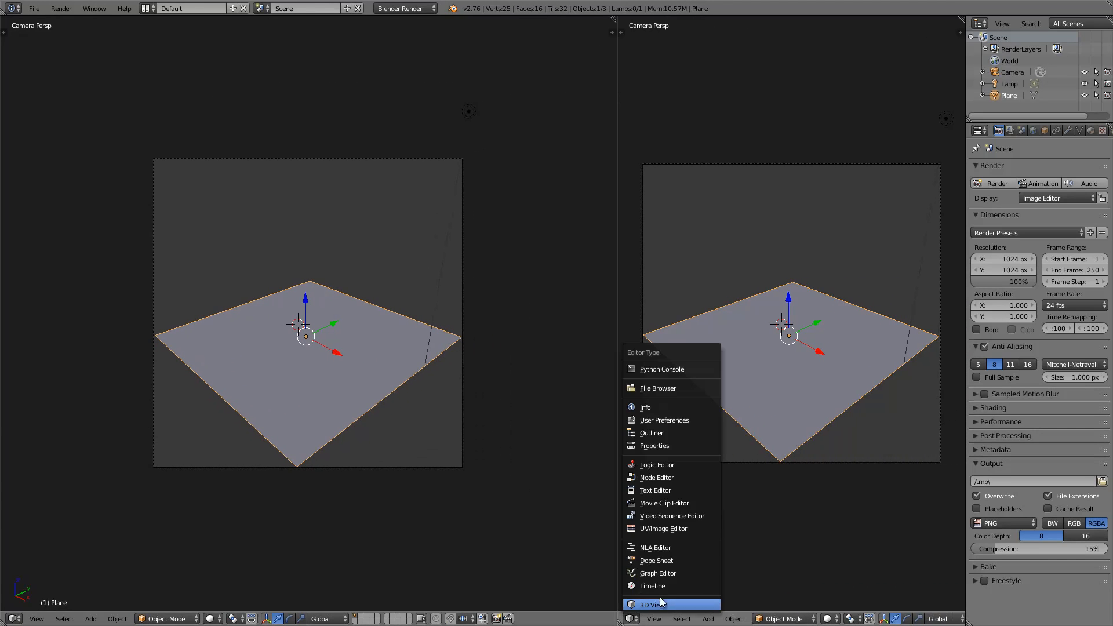
pyautogui.click(670, 530)
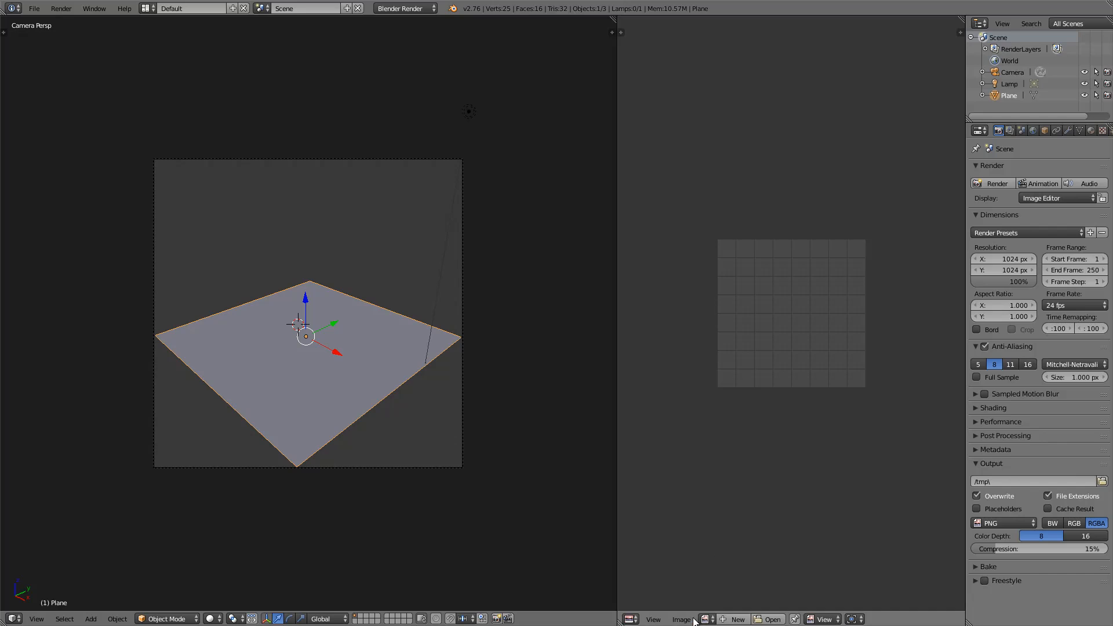
# Open the reference image gameassets1.jpg from the tutodotcom\videos\gameassets folder in the image editor.
pyautogui.click(768, 619)
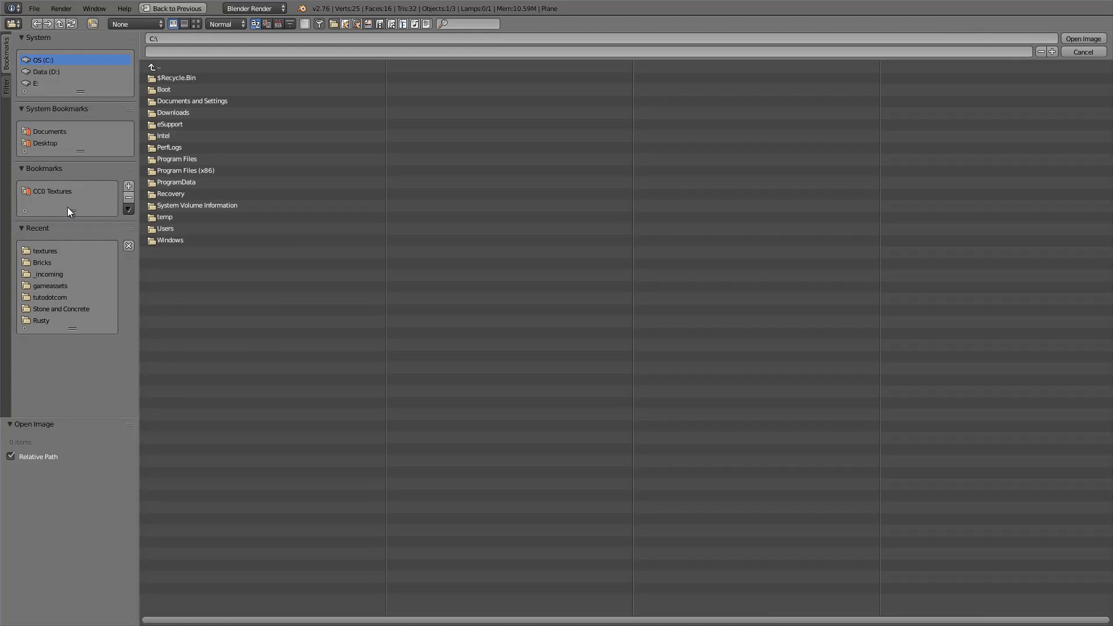
pyautogui.click(68, 192)
pyautogui.click(168, 68)
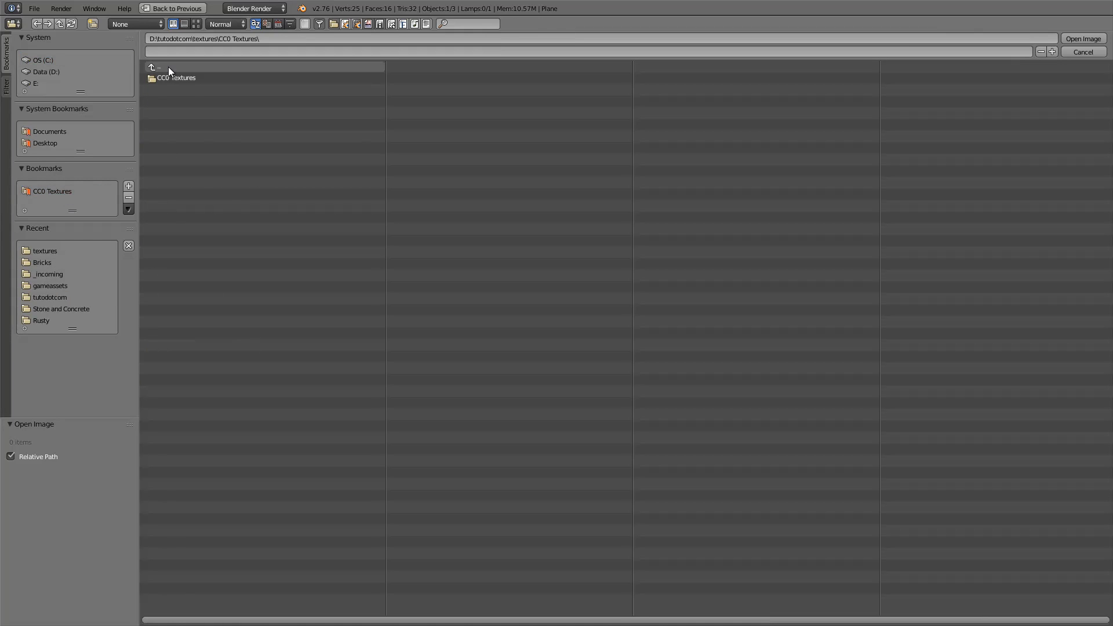
pyautogui.click(168, 68)
pyautogui.click(169, 68)
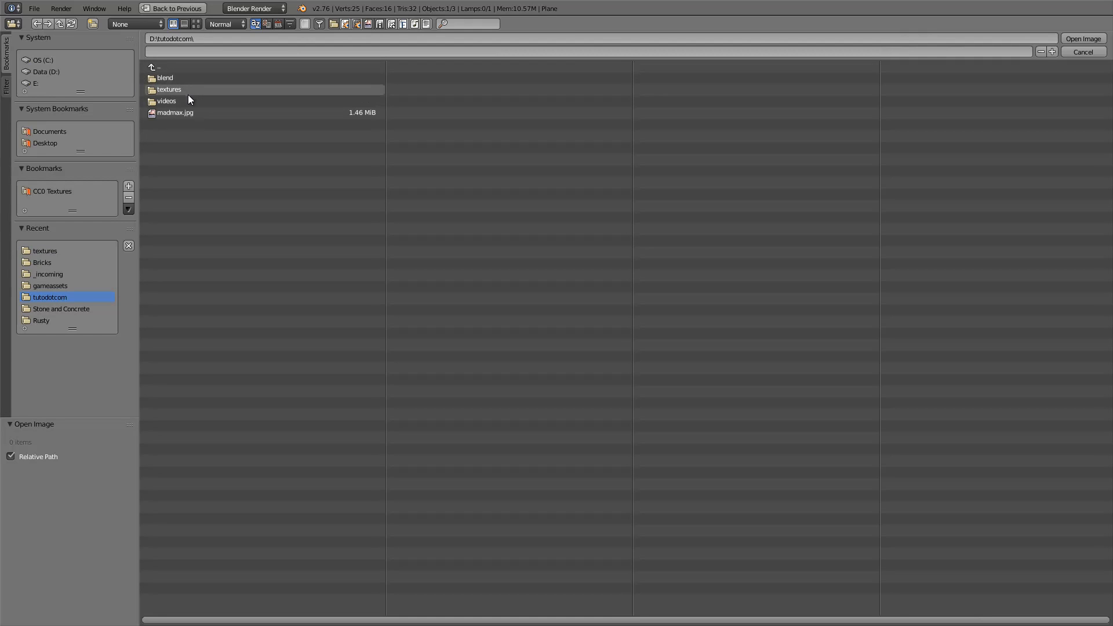
pyautogui.click(186, 100)
pyautogui.click(183, 89)
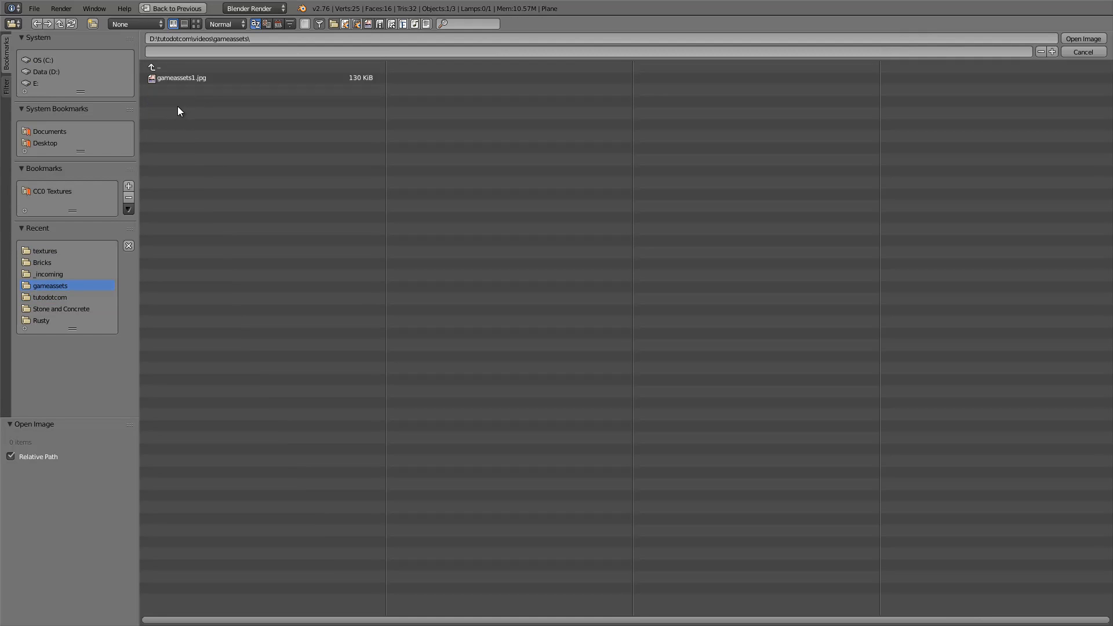
pyautogui.click(178, 78)
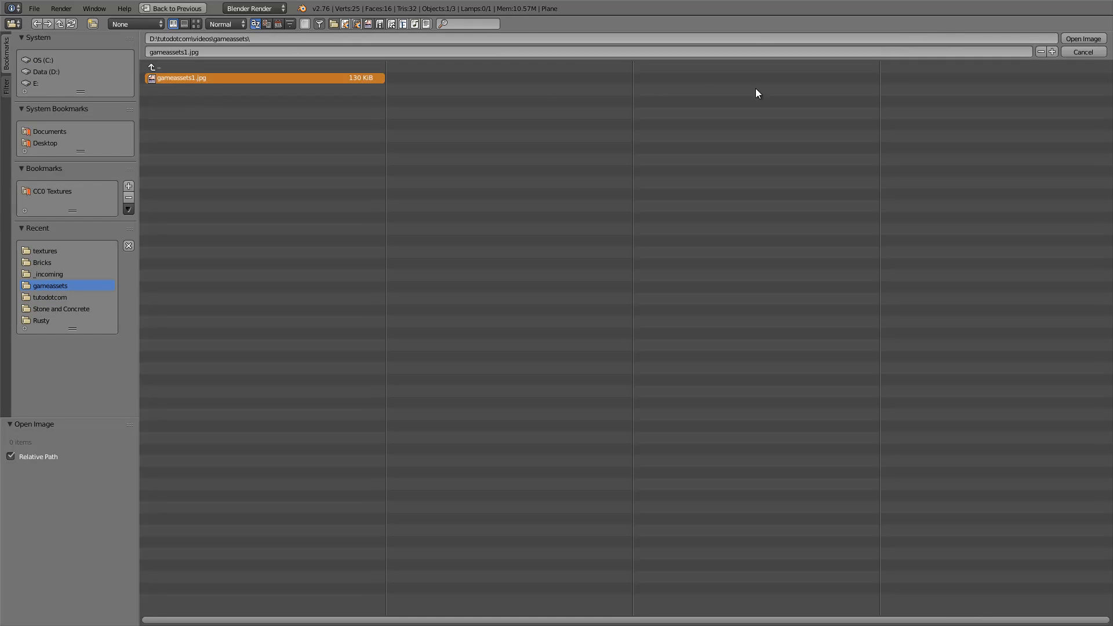
pyautogui.click(1074, 36)
# Maximize the image editor to examine the house reference image up close.
pyautogui.scroll(-3, 760, 357)
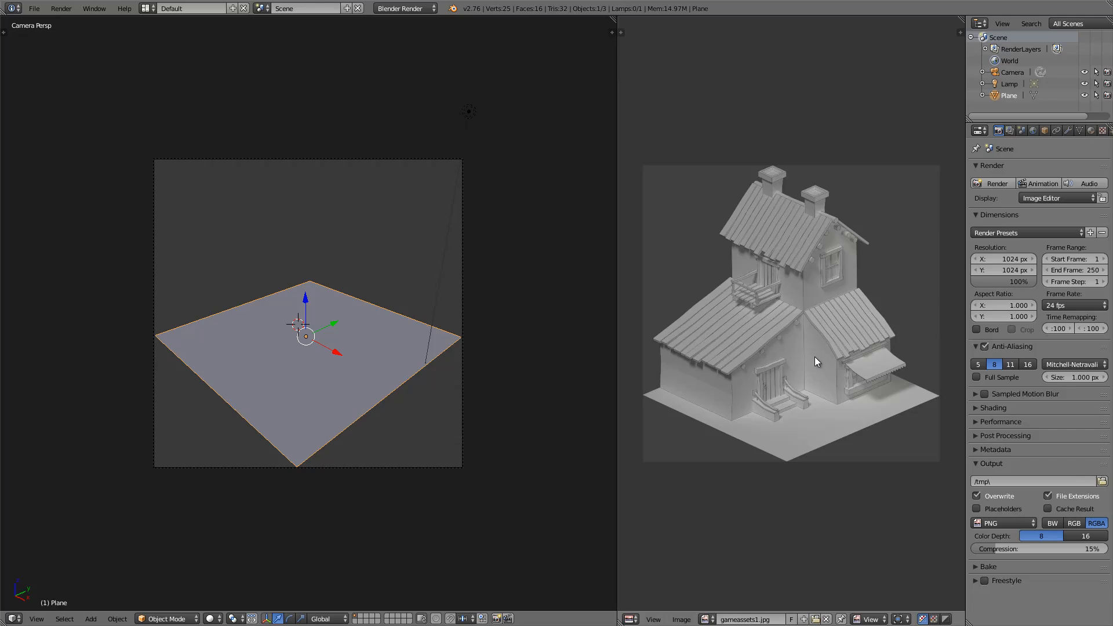
pyautogui.hotkey('ctrl', 'Up')
pyautogui.scroll(3, 590, 422)
pyautogui.scroll(-1, 589, 423)
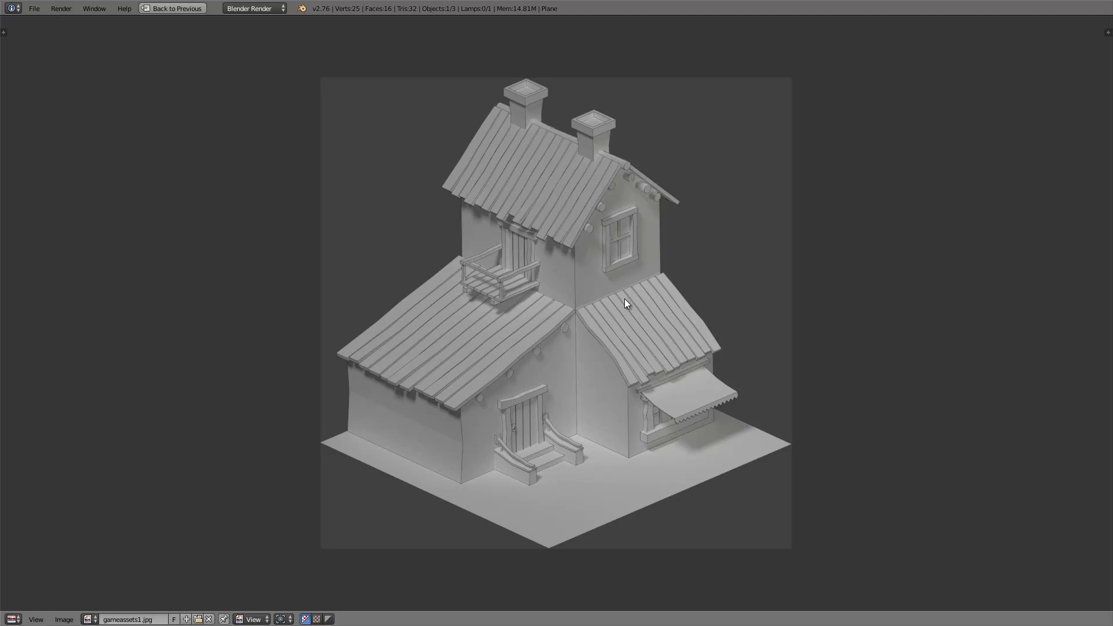
# Restore the split layout from the maximized image editor and enlarge the Outliner area in height and width.
pyautogui.press('Escape')
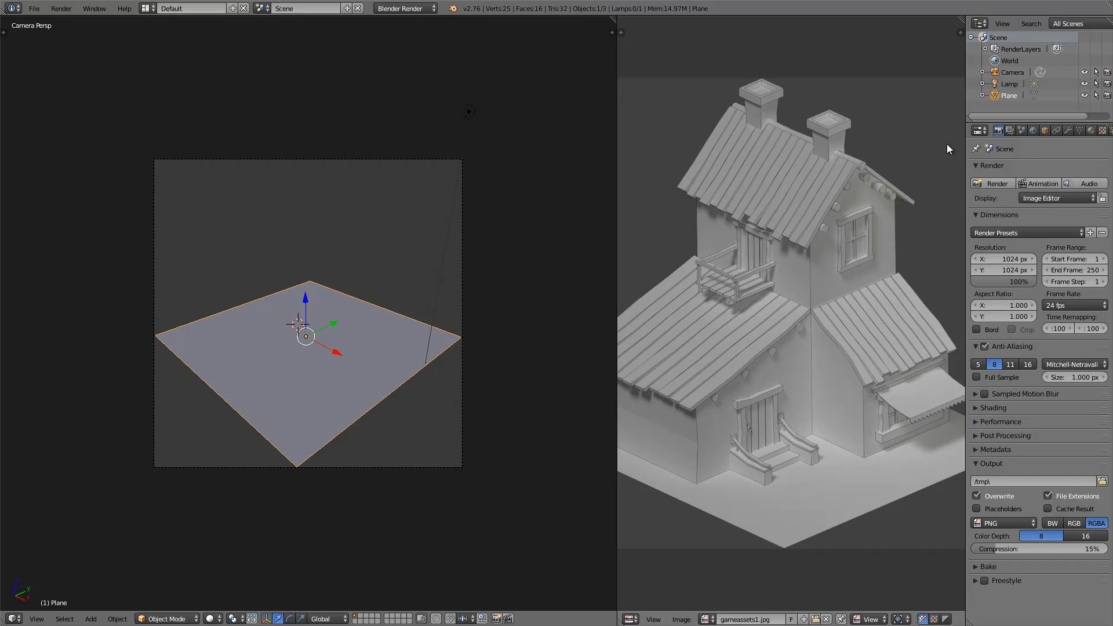
pyautogui.moveTo(1025, 120); pyautogui.dragTo(1025, 332)
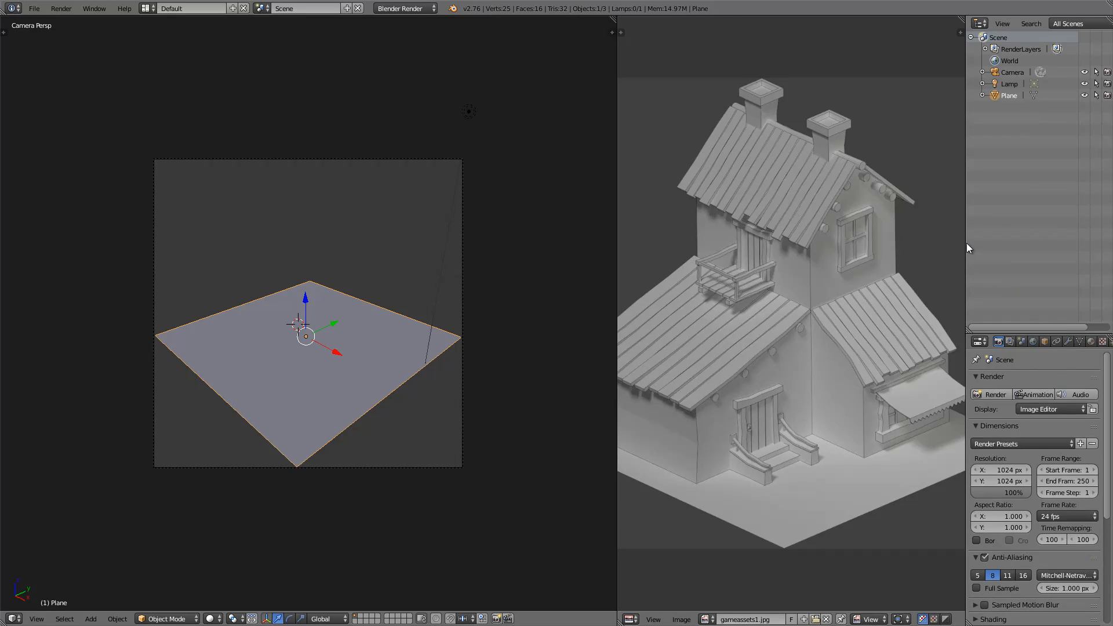
pyautogui.press('Home')
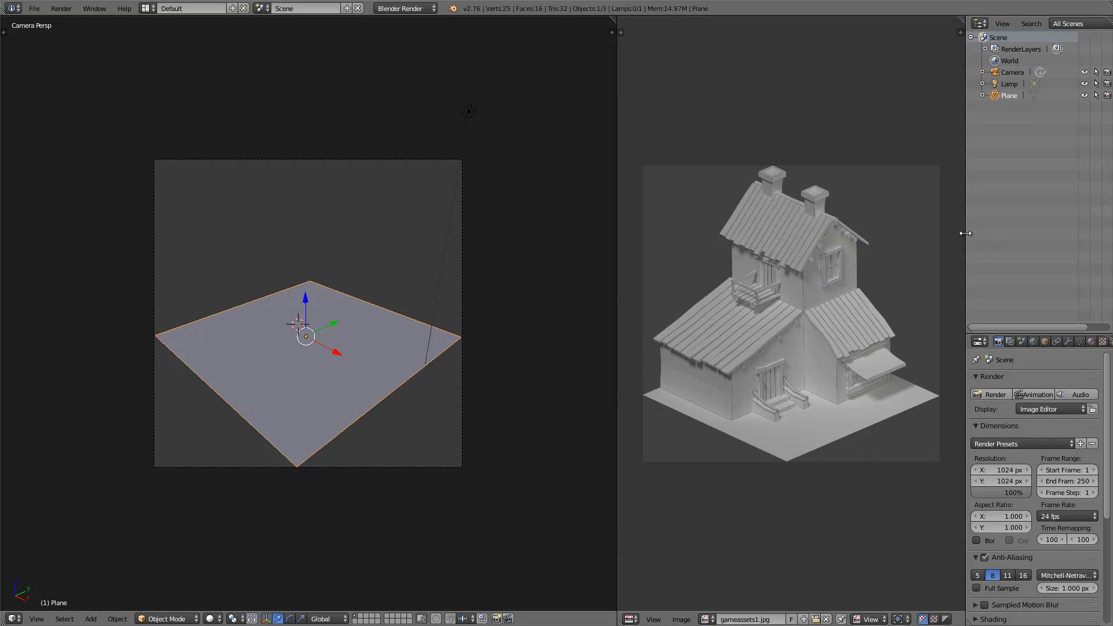
pyautogui.moveTo(965, 236); pyautogui.dragTo(893, 243)
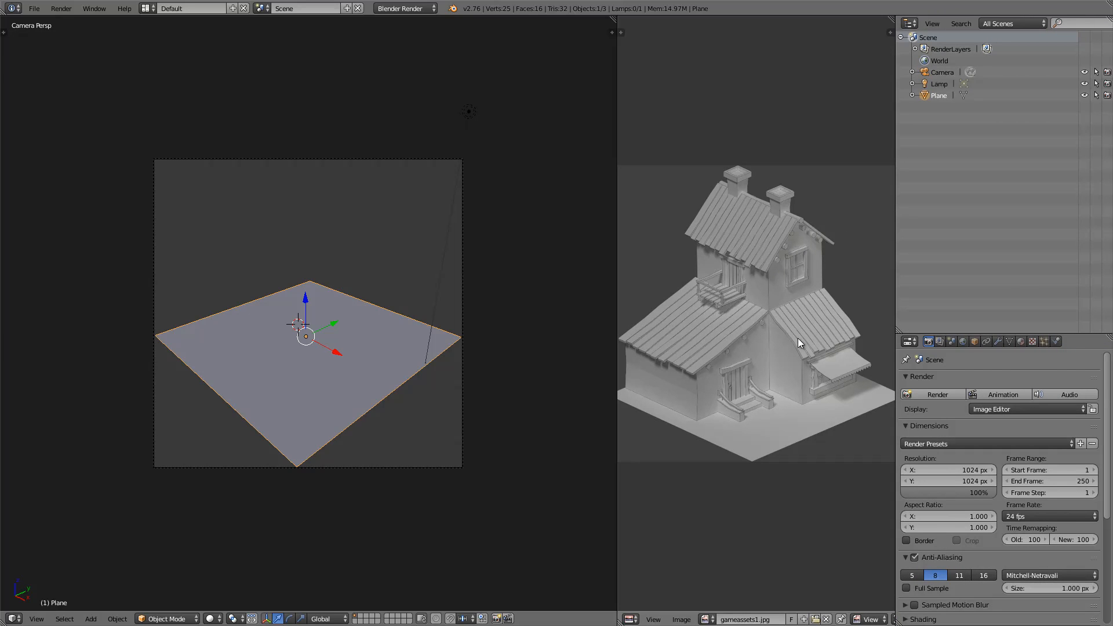
# Turn the Outliner area into a second 3D View looking through the camera, and widen it towards the image editor.
pyautogui.click(908, 24)
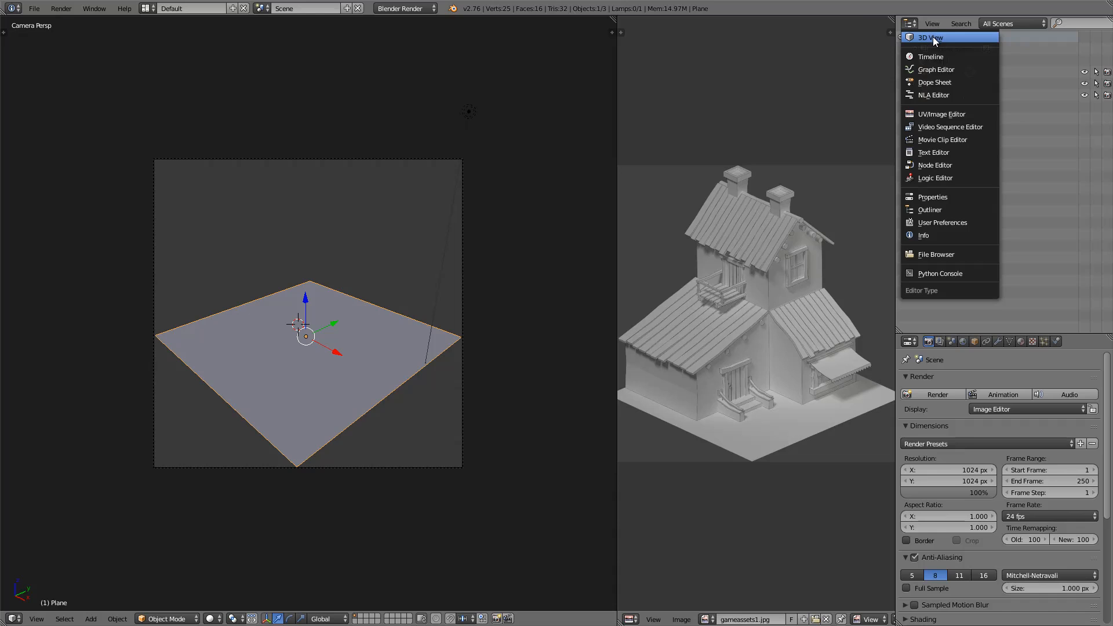
pyautogui.click(933, 37)
pyautogui.press('KP_0')
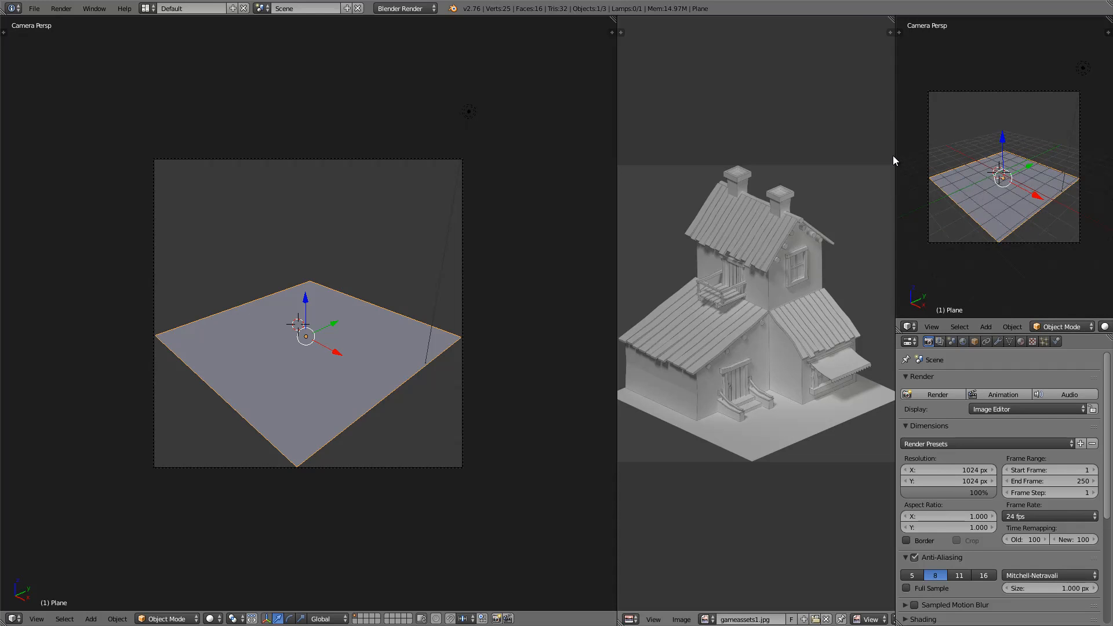
pyautogui.moveTo(896, 156); pyautogui.dragTo(823, 158)
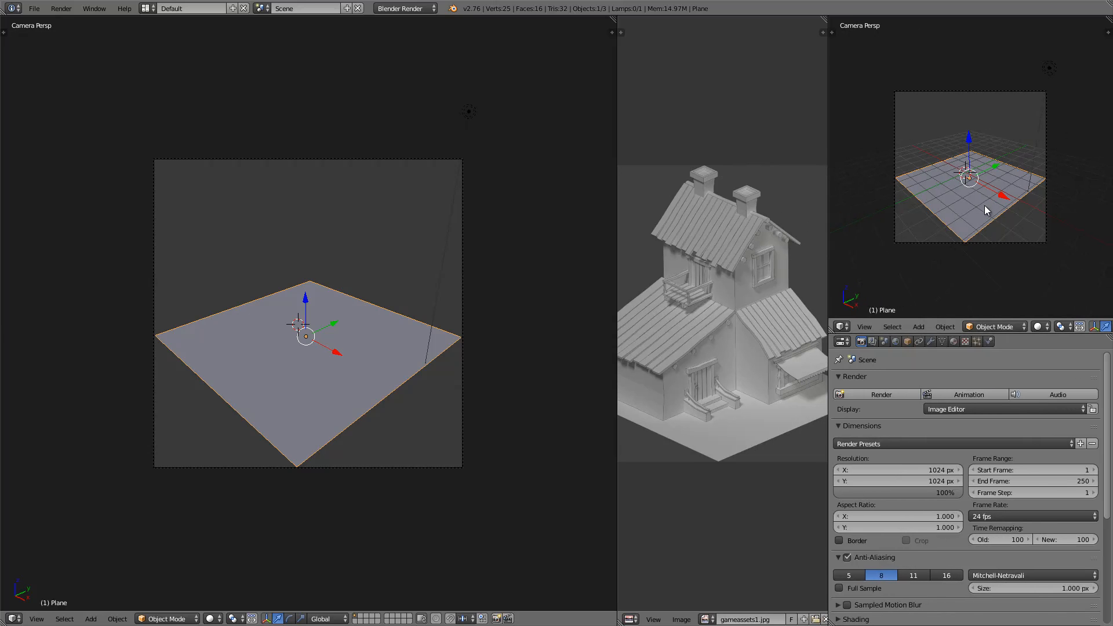
# Hide the grid floor and the X and Y axis lines in the small camera view.
pyautogui.press('n')
pyautogui.scroll(-5, 1075, 231)
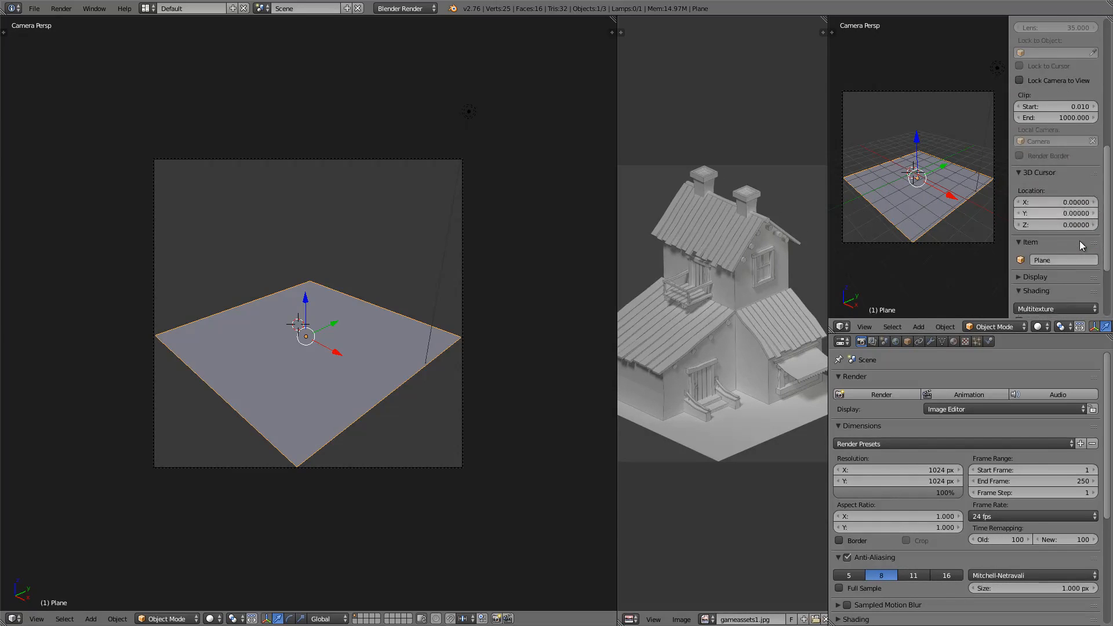
pyautogui.scroll(-4, 1079, 242)
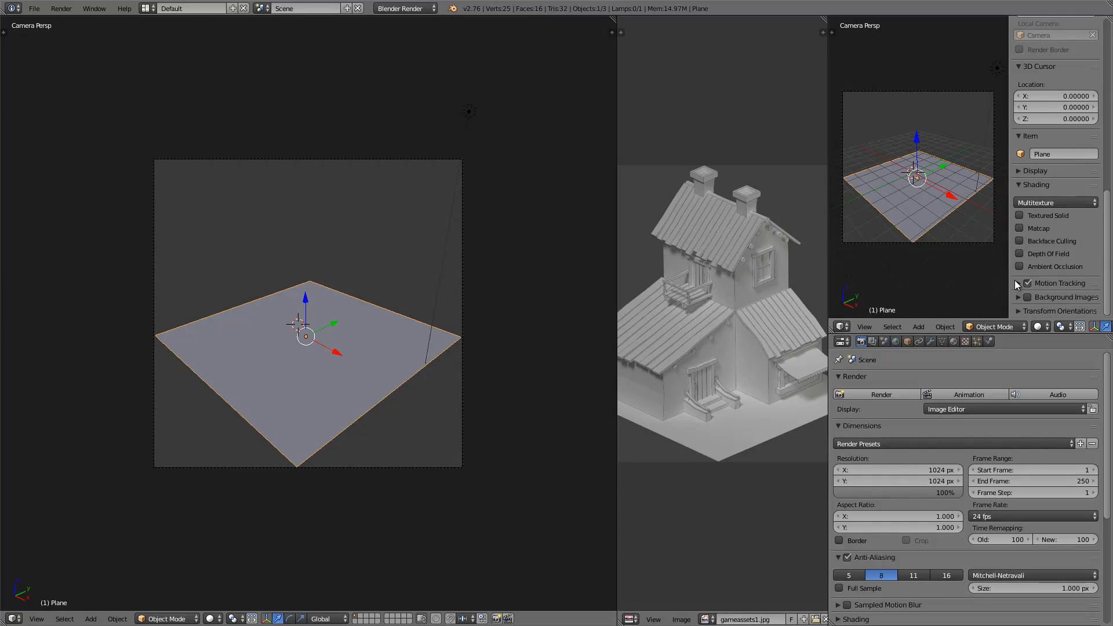
pyautogui.click(1016, 183)
pyautogui.click(1018, 171)
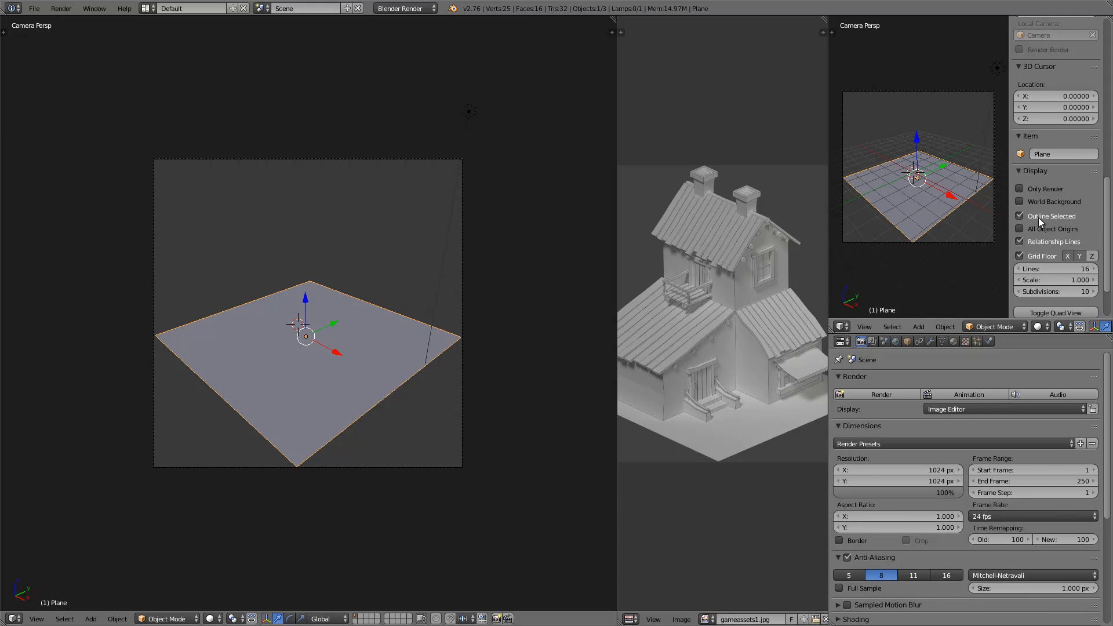
pyautogui.click(1021, 253)
pyautogui.click(1069, 253)
pyautogui.click(1079, 253)
pyautogui.press('n')
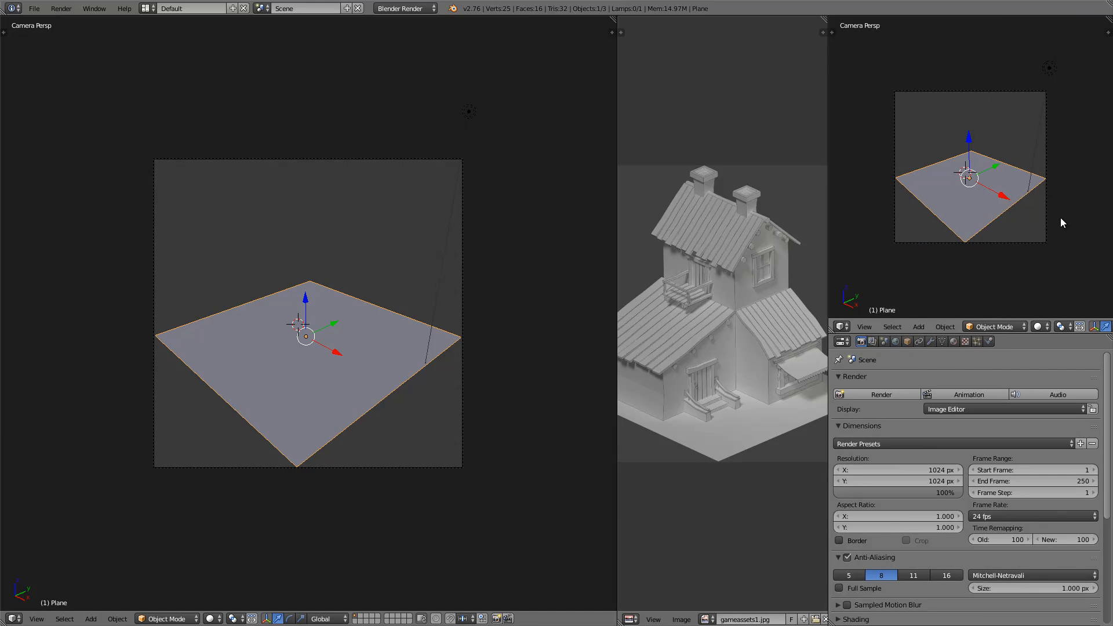
pyautogui.scroll(2, 1013, 203)
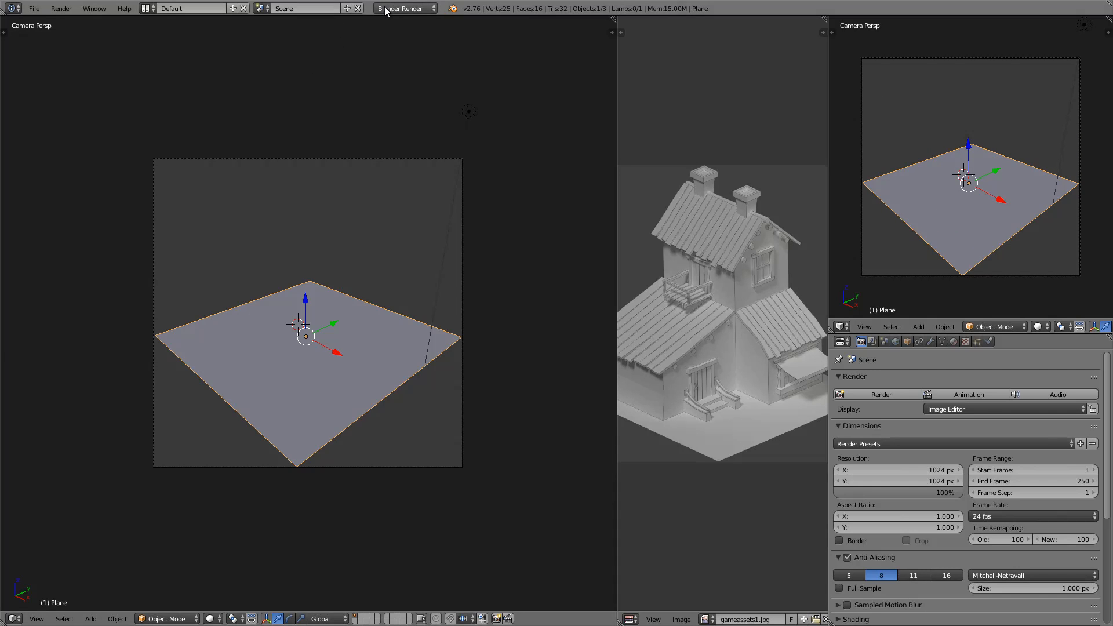
# Switch the render engine to Cycles Render and set its device to GPU Compute.
pyautogui.moveTo(351, 310); pyautogui.dragTo(401, 329, button='middle')
pyautogui.click(409, 8)
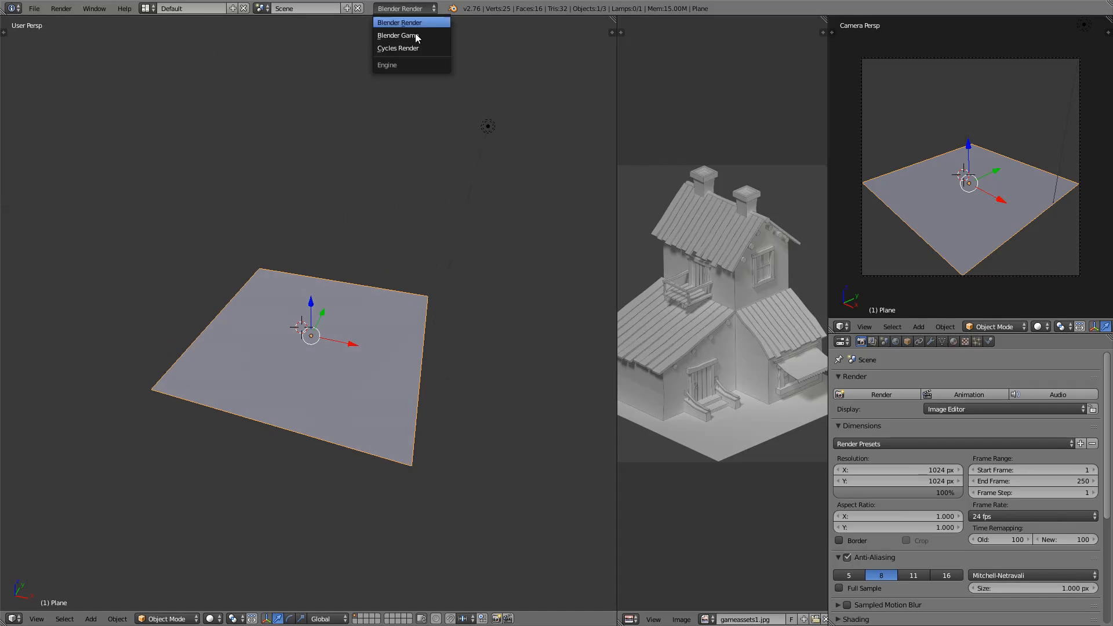
pyautogui.click(419, 48)
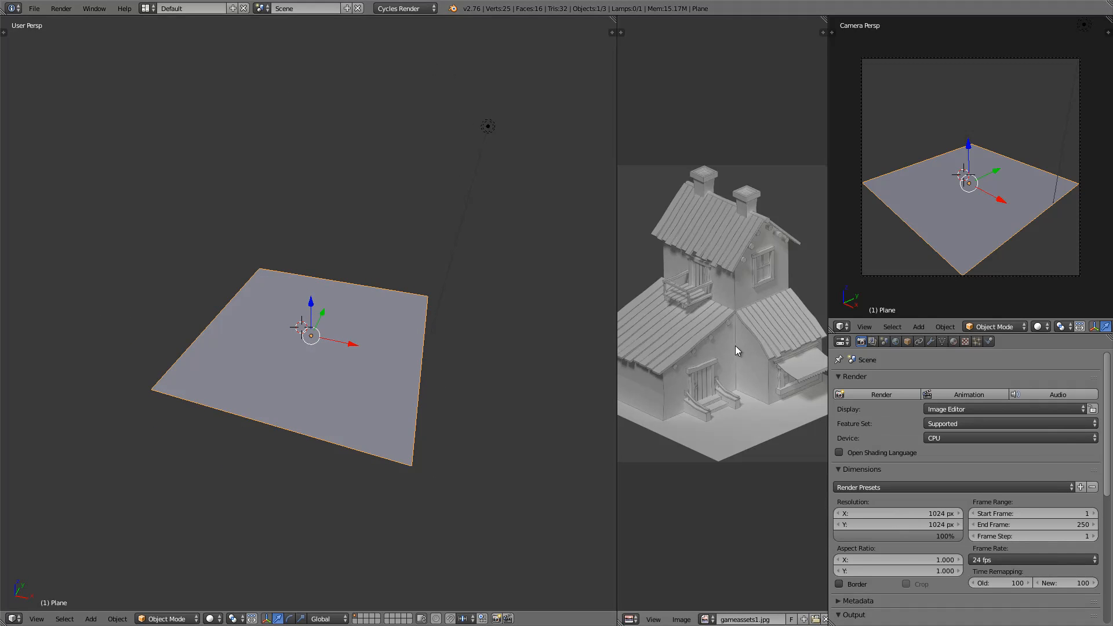
pyautogui.click(963, 437)
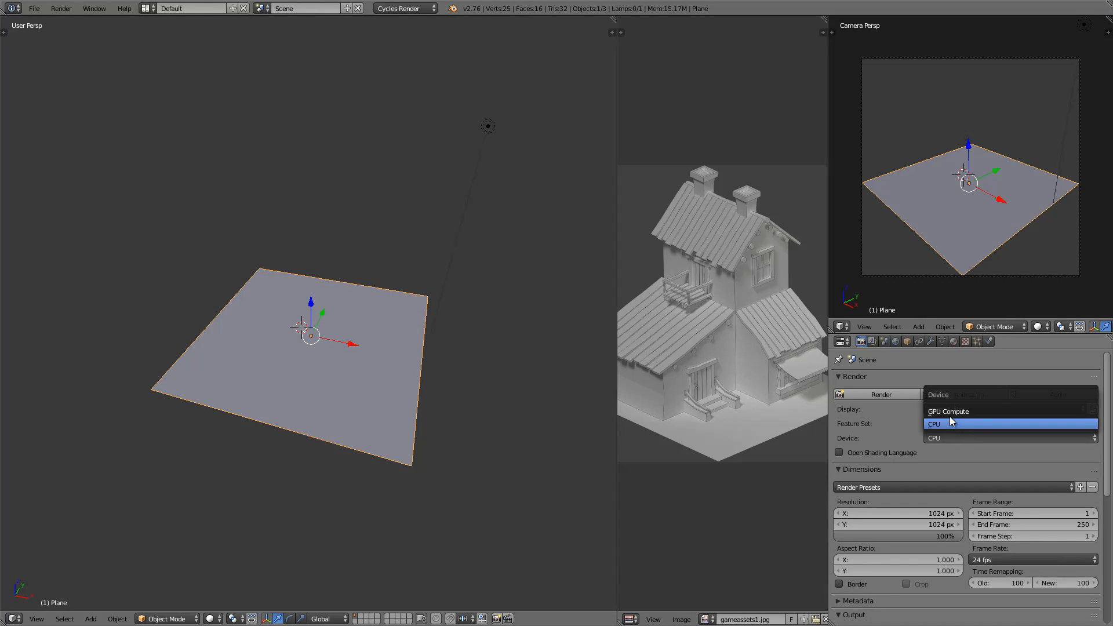
pyautogui.click(964, 413)
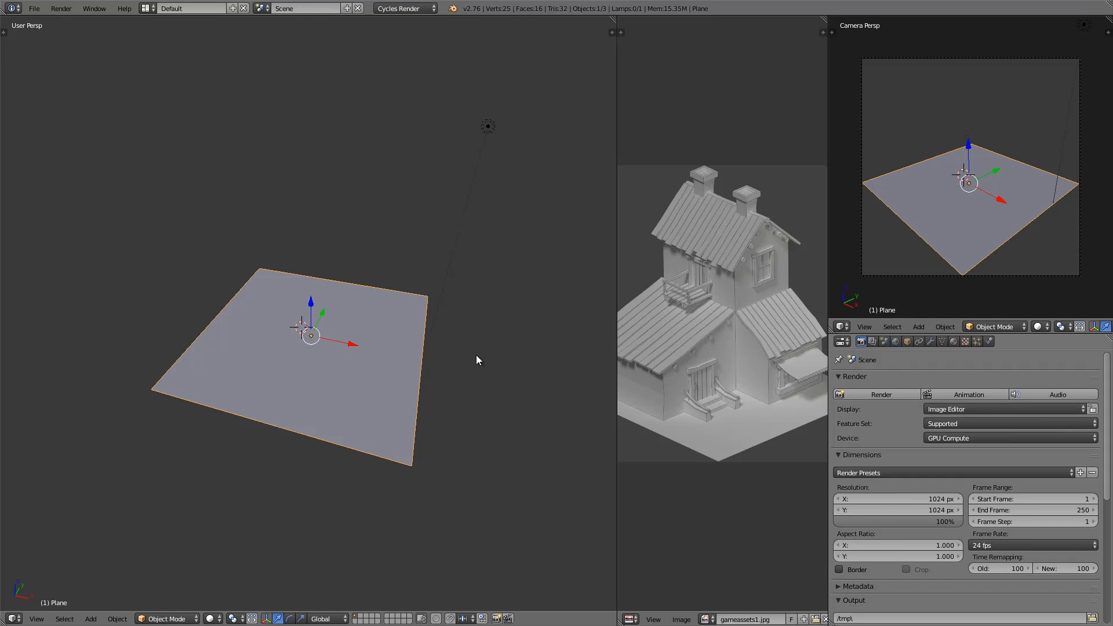
# Choose GeForce GTX 960M as the CUDA compute device in the System user preferences and close the preferences.
pyautogui.click(32, 10)
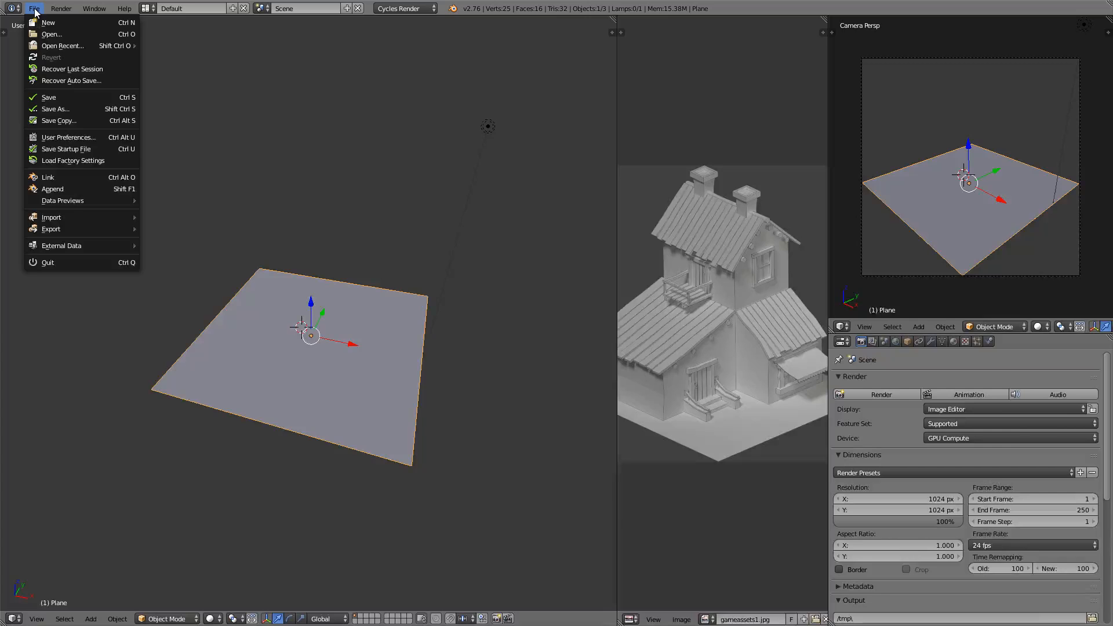
pyautogui.click(72, 137)
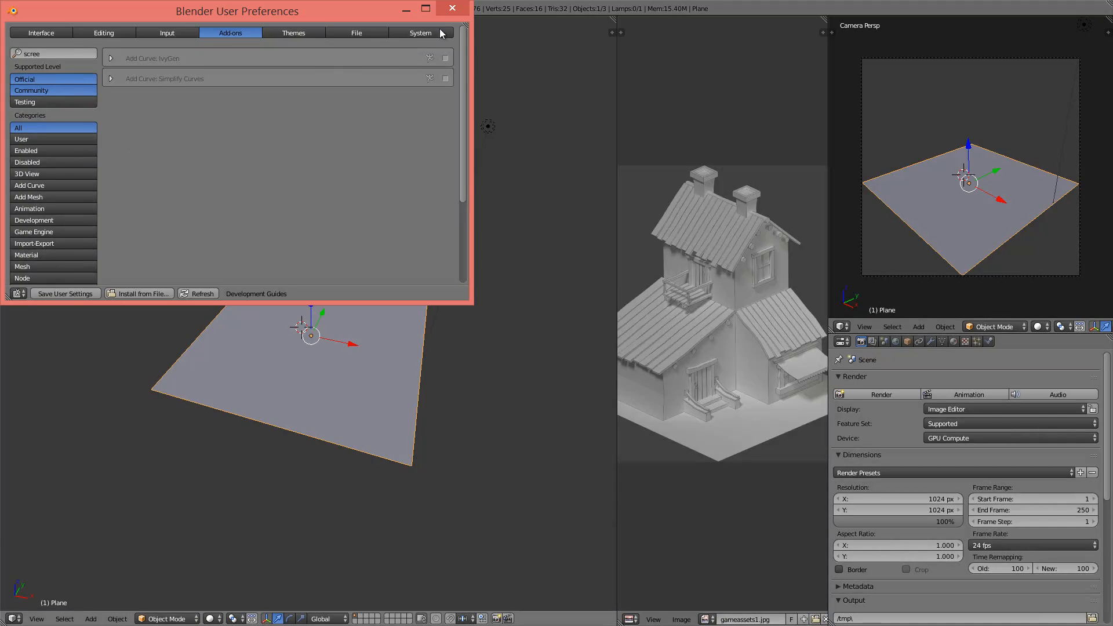
pyautogui.click(428, 7)
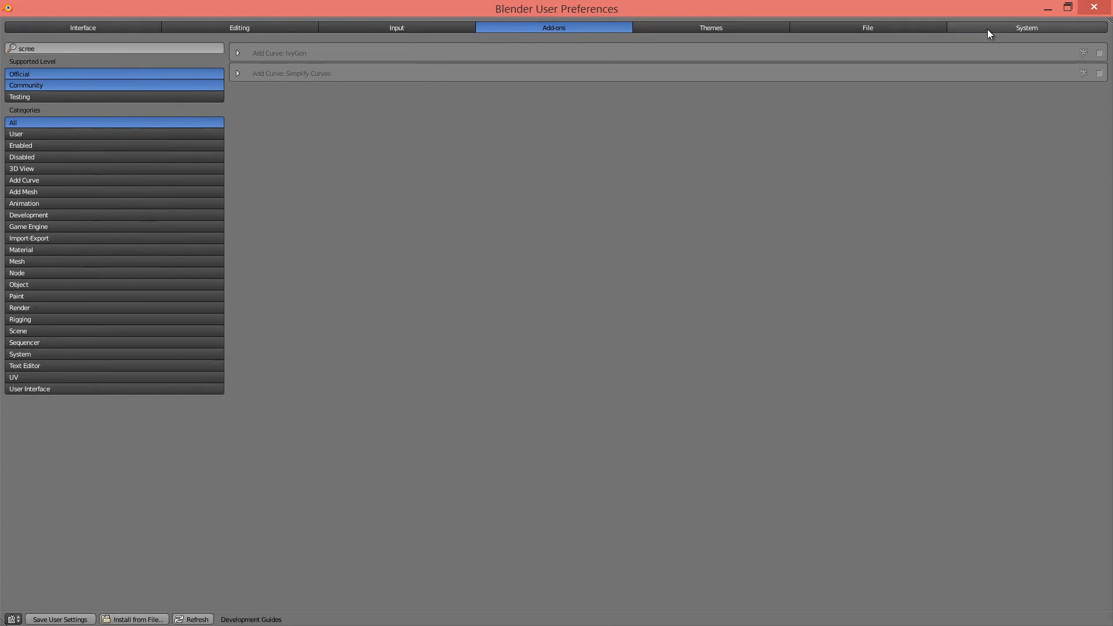
pyautogui.click(1017, 28)
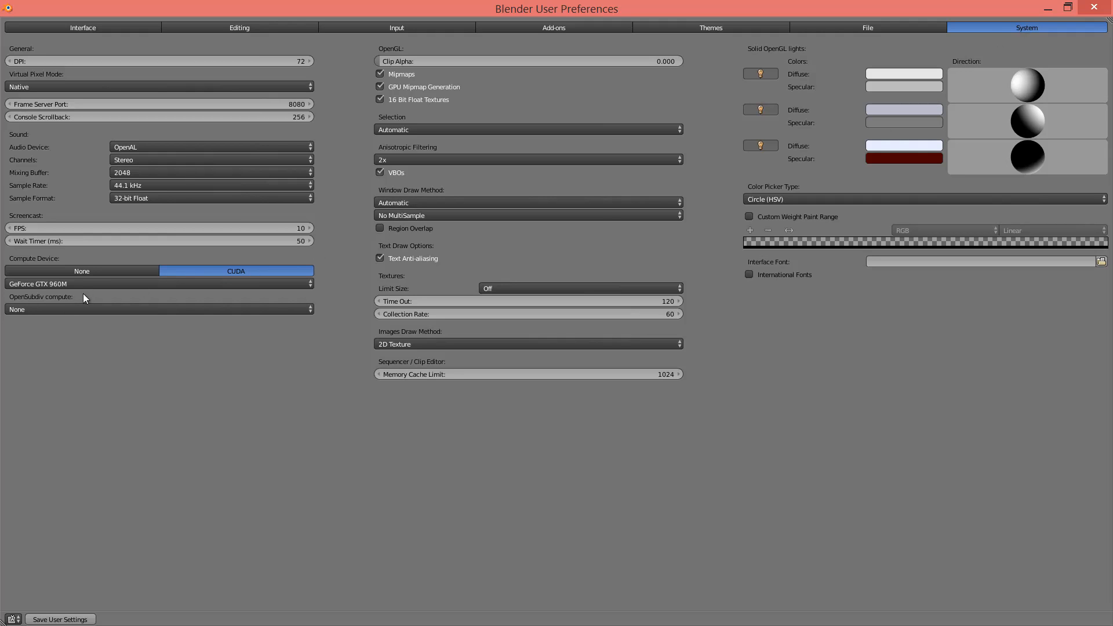
pyautogui.click(177, 283)
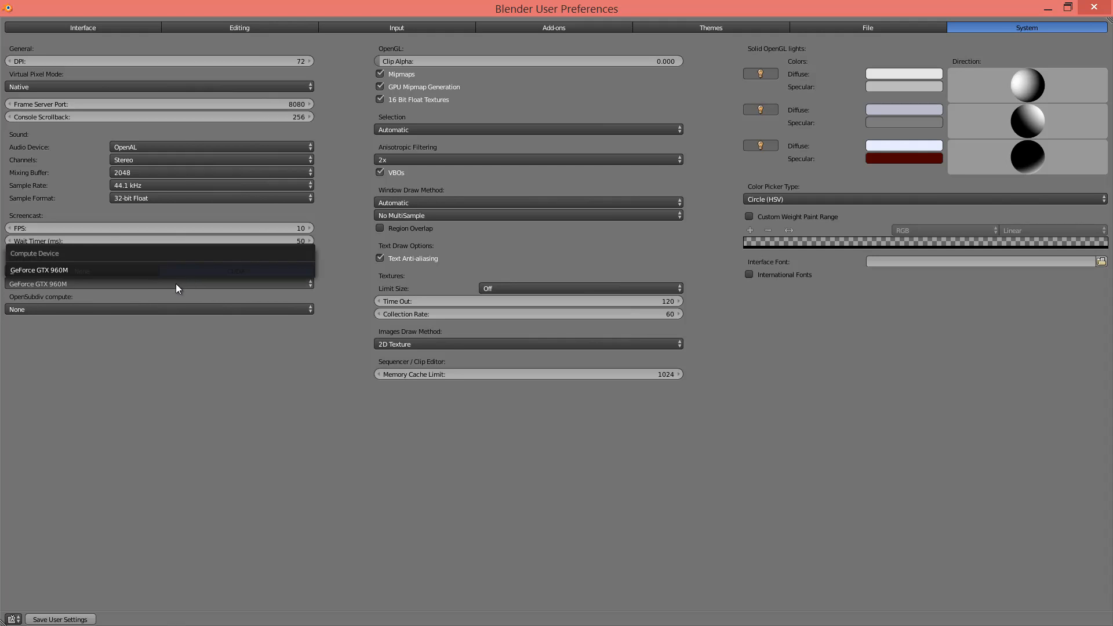
pyautogui.click(64, 271)
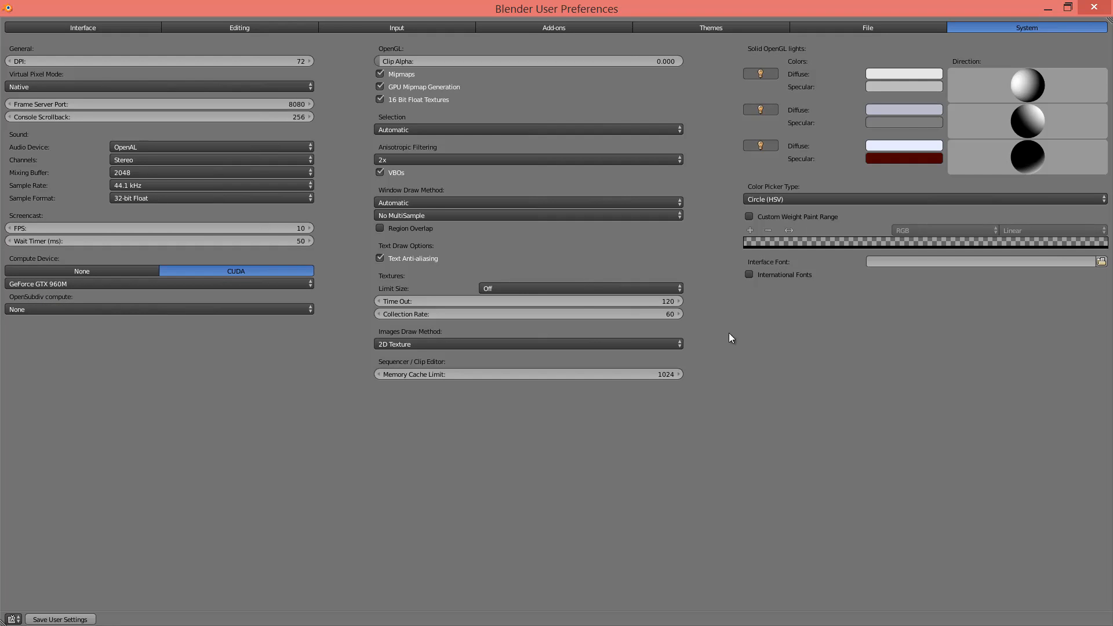
pyautogui.click(1093, 7)
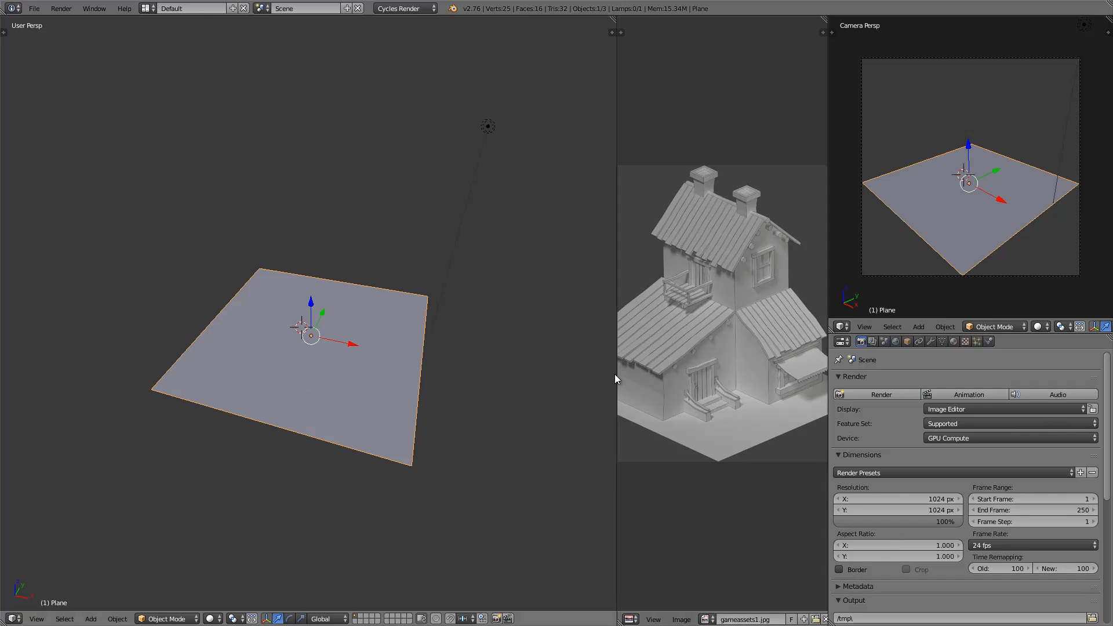
# Widen the image editor area and add a cube mesh to the scene with the main 3D view in camera view.
pyautogui.moveTo(618, 374); pyautogui.dragTo(486, 397)
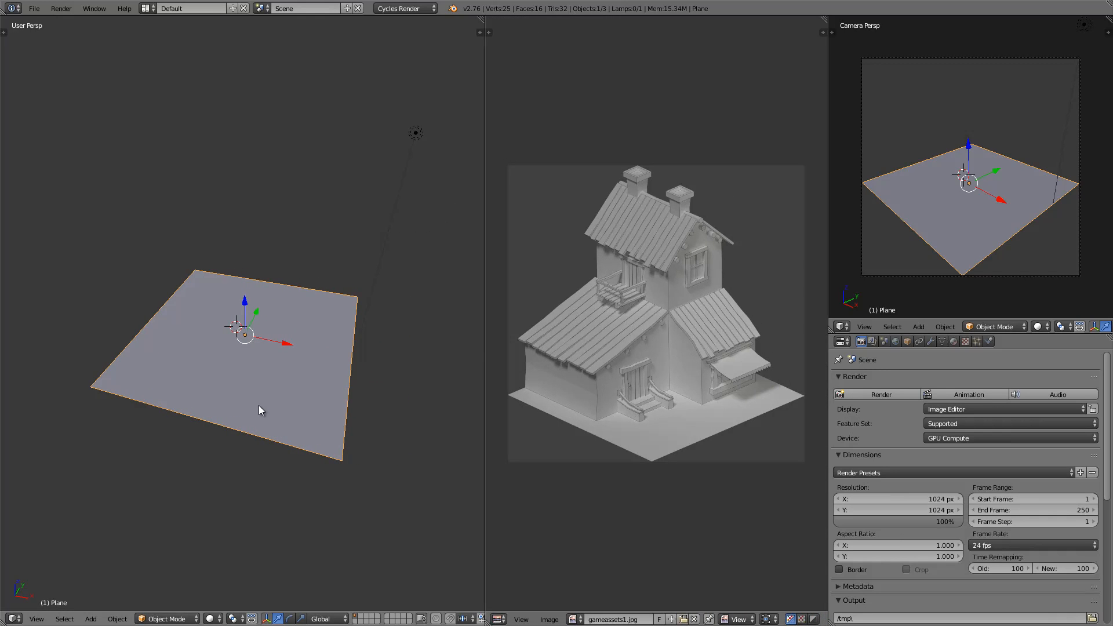
pyautogui.press('KP_0')
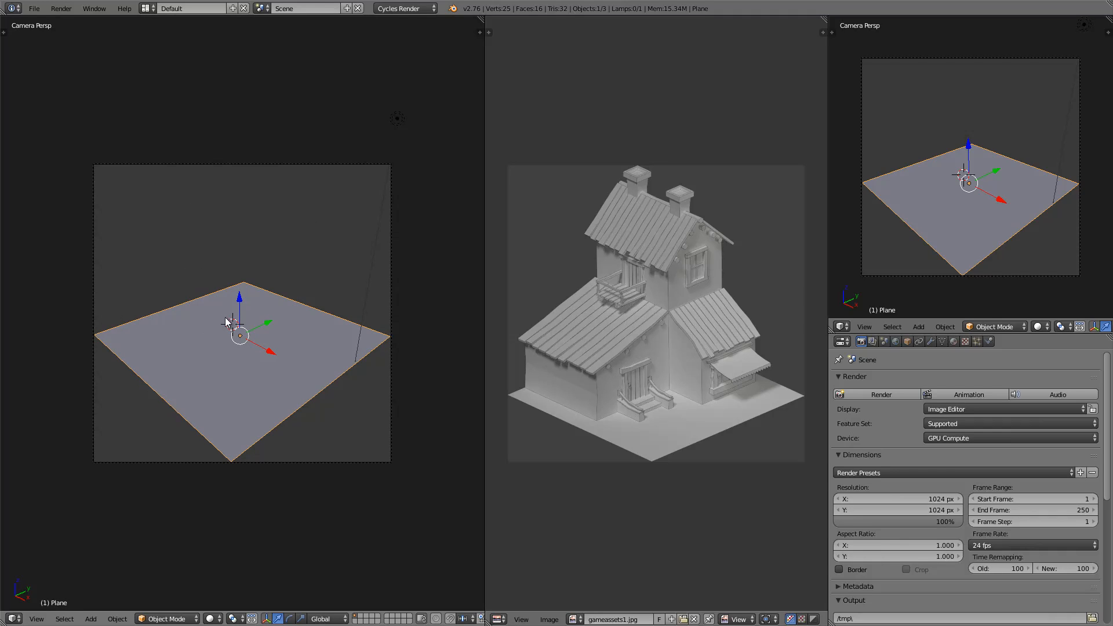
pyautogui.hotkey('shift', 'a')
pyautogui.moveTo(244, 313)
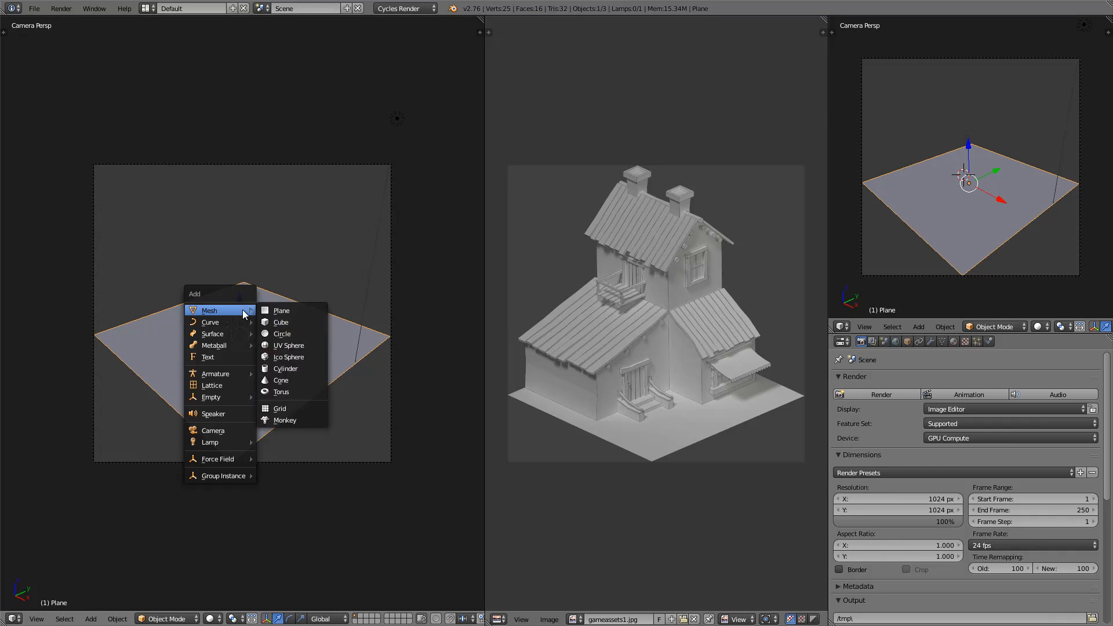
pyautogui.click(284, 323)
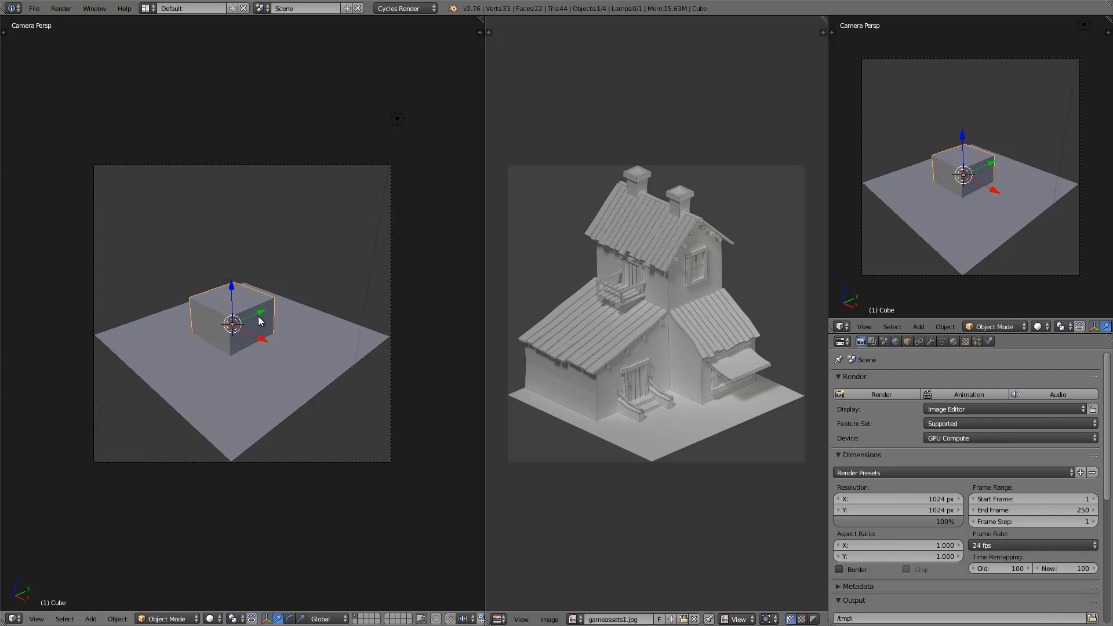
# Raise the cube about 0.59 units along Z and move it about 2.1 units along negative X.
pyautogui.moveTo(233, 291); pyautogui.dragTo(242, 272)
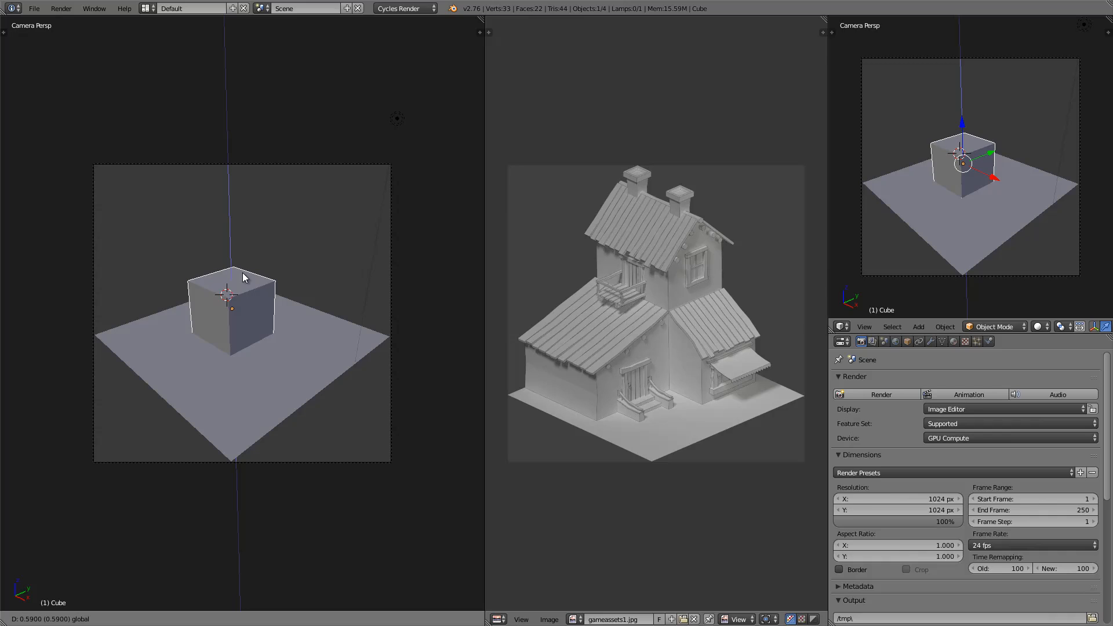
pyautogui.press('g')
pyautogui.press('x')
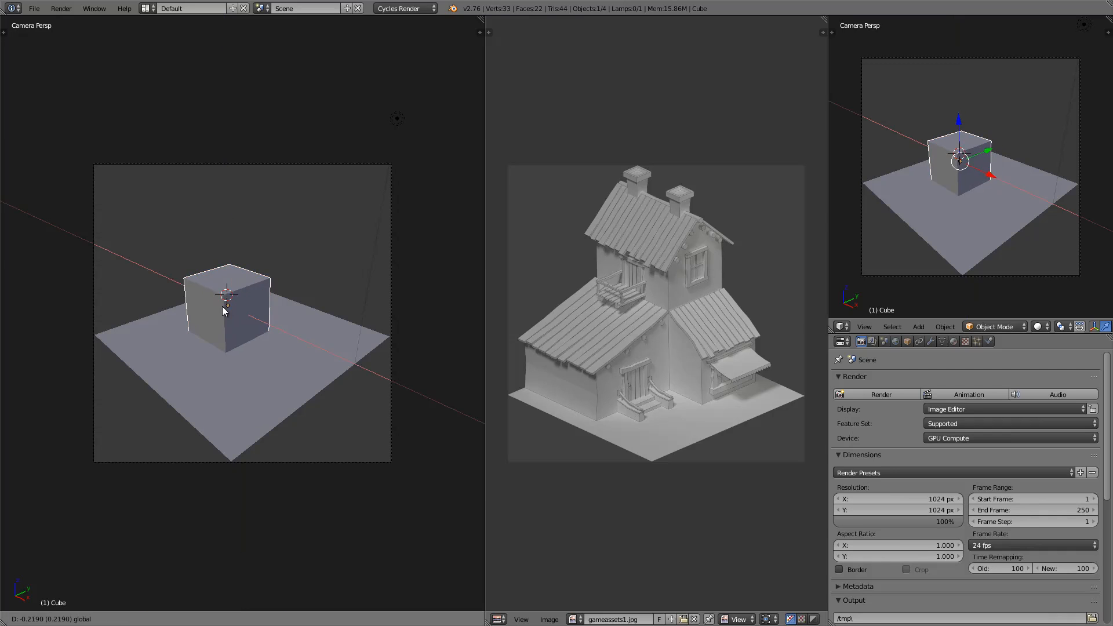
pyautogui.click(210, 305)
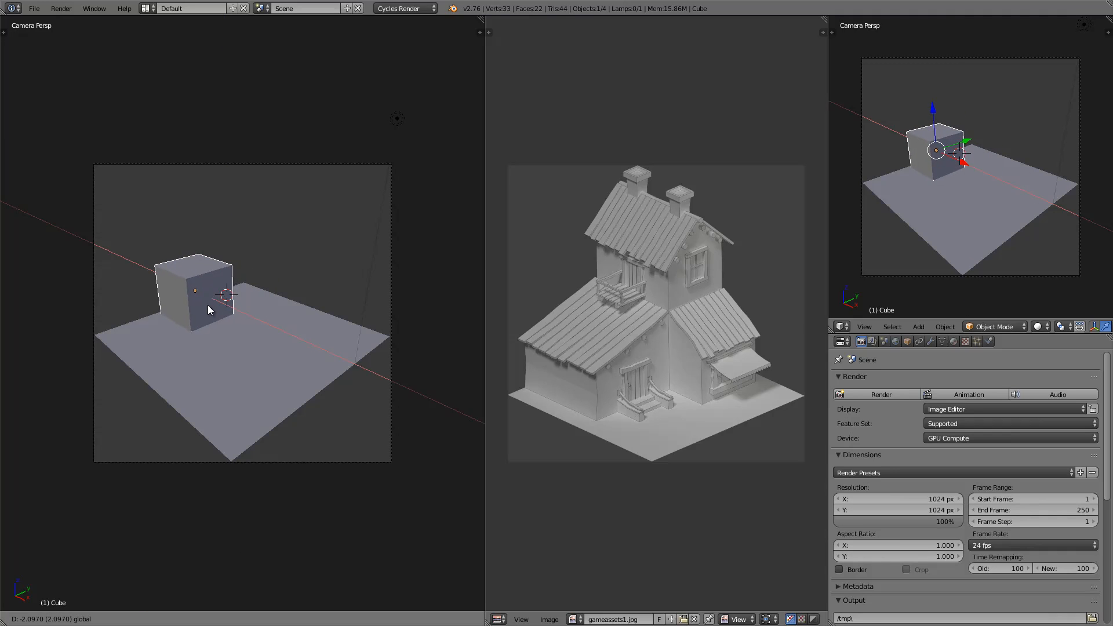
# Set the snap element to Edge and move the cube along X to the ground plane's edge with snapping on.
pyautogui.moveTo(217, 329); pyautogui.dragTo(273, 369, button='middle')
pyautogui.scroll(2, 365, 321)
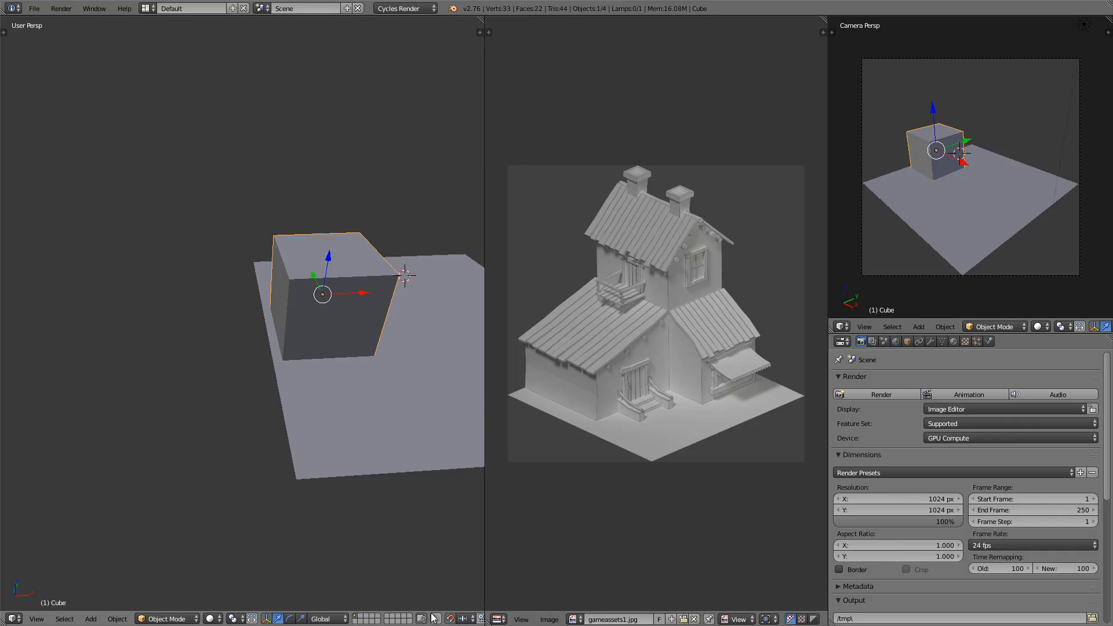
pyautogui.scroll(-3, 432, 618)
pyautogui.moveTo(258, 616); pyautogui.dragTo(265, 613, button='middle')
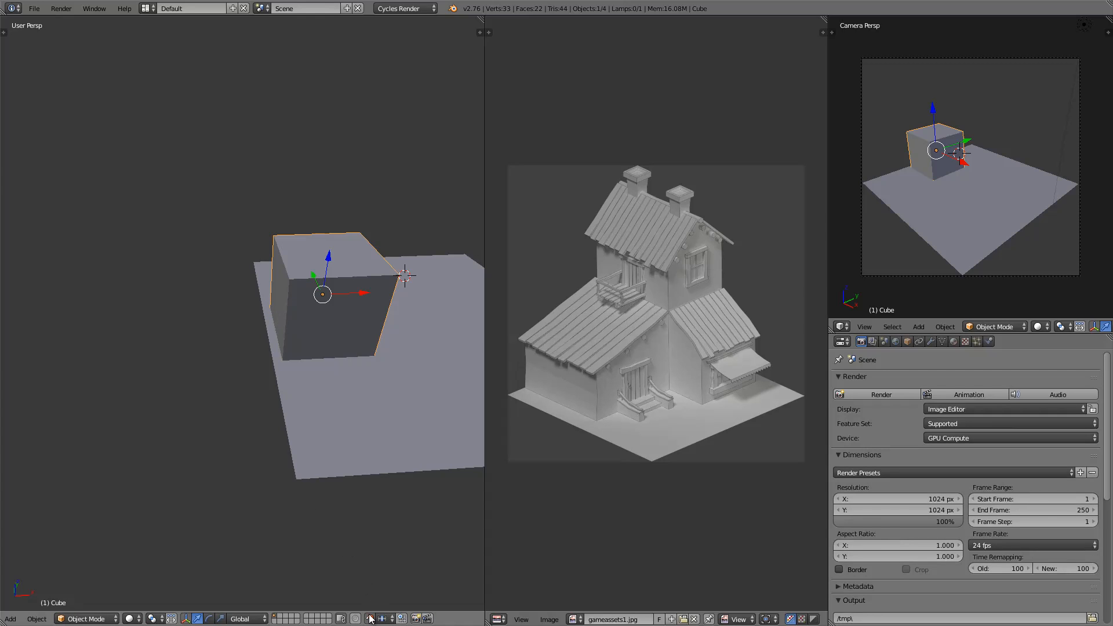
pyautogui.click(387, 619)
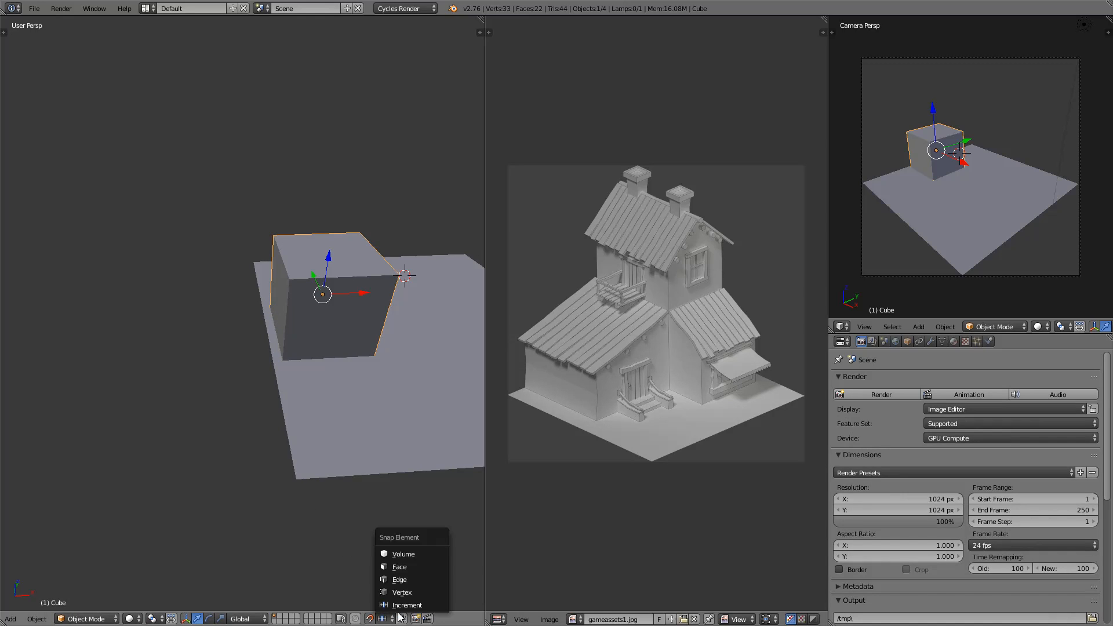
pyautogui.click(402, 579)
pyautogui.moveTo(354, 298); pyautogui.dragTo(270, 337)
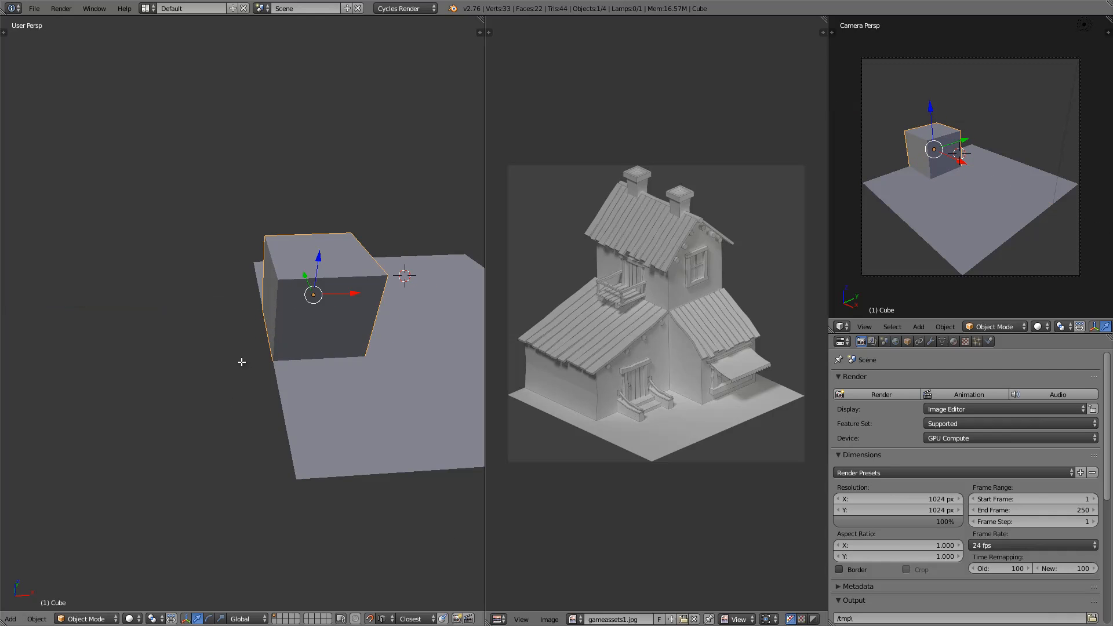
# Select the ground plane, enter Edit Mode on it and deselect all of its geometry.
pyautogui.click(328, 621)
pyautogui.click(275, 617)
pyautogui.moveTo(311, 288)
pyautogui.mouseDown(button='middle')
pyautogui.moveTo(257, 354)
pyautogui.moveTo(329, 299)
pyautogui.mouseUp(button='middle')
pyautogui.press('Tab')
pyautogui.press('Tab')
pyautogui.rightClick(295, 344)
pyautogui.press('Tab')
pyautogui.moveTo(306, 345); pyautogui.dragTo(320, 374, button='middle')
pyautogui.press('a')
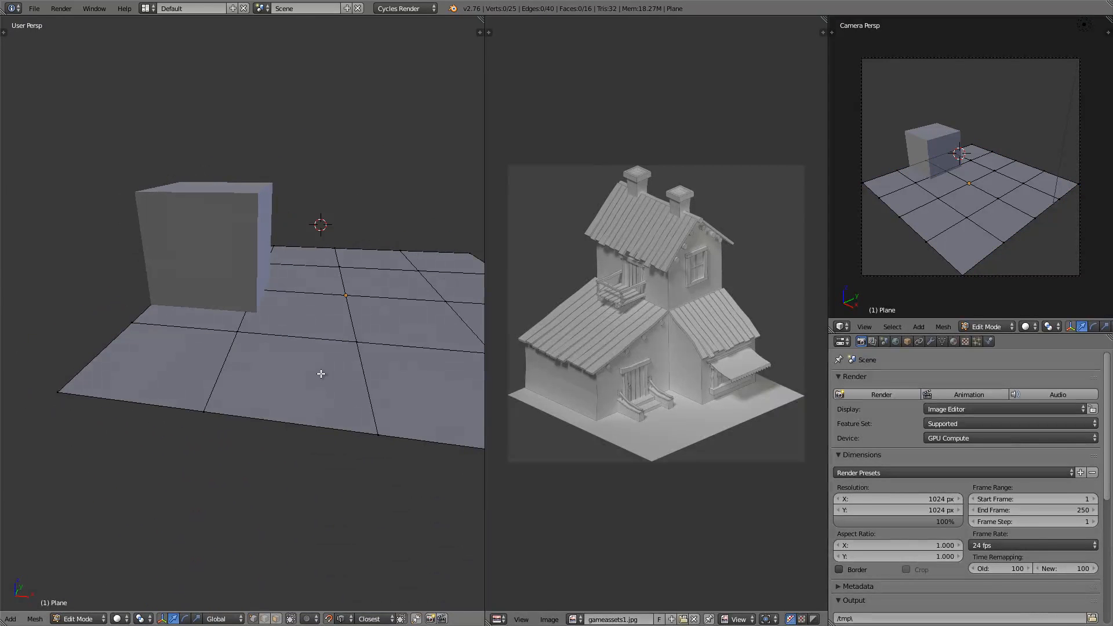
# Inspect the cube's alignment with the ground plane in front orthographic wireframe view.
pyautogui.press('KP_1')
pyautogui.press('KP_5')
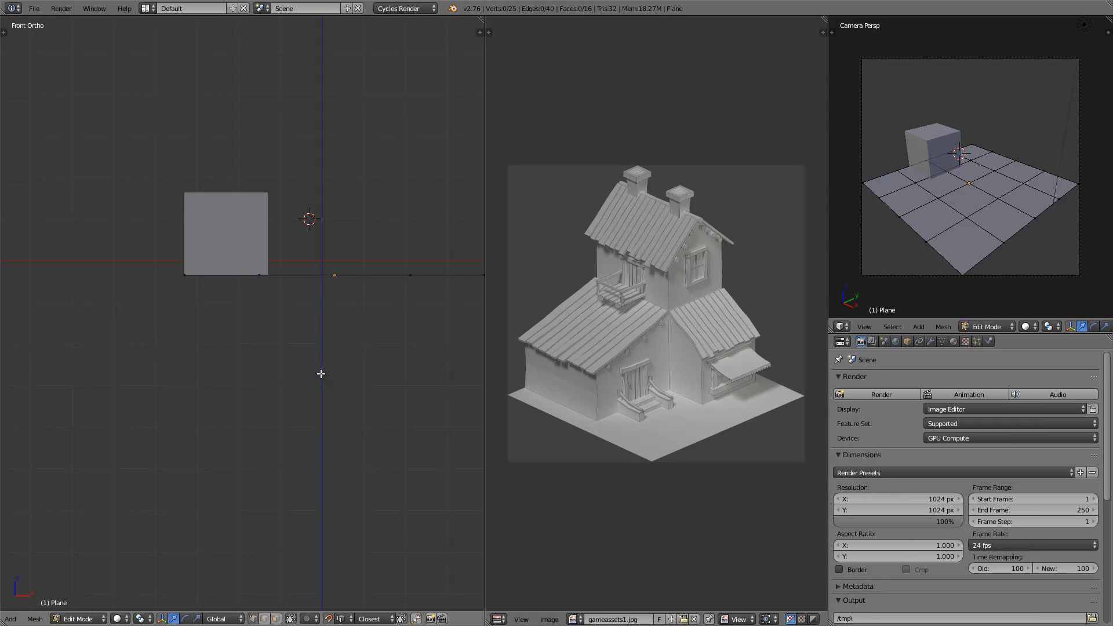
pyautogui.scroll(2, 321, 371)
pyautogui.press('z')
pyautogui.scroll(2, 358, 317)
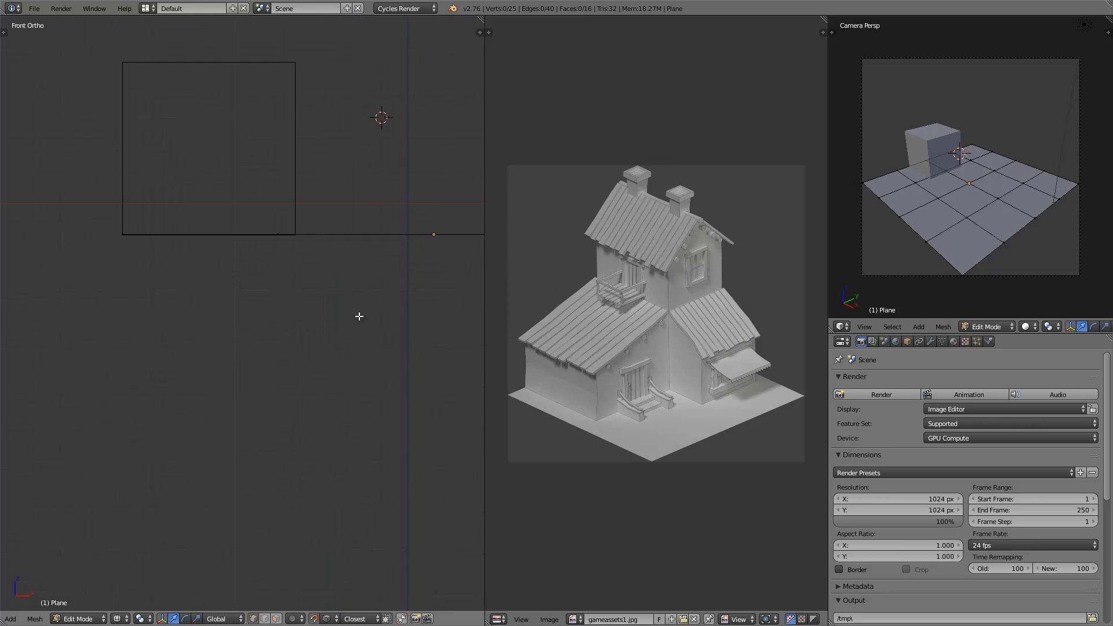
pyautogui.keyDown('shift'); pyautogui.moveTo(370, 305); pyautogui.dragTo(303, 410, button='middle'); pyautogui.keyUp('shift')
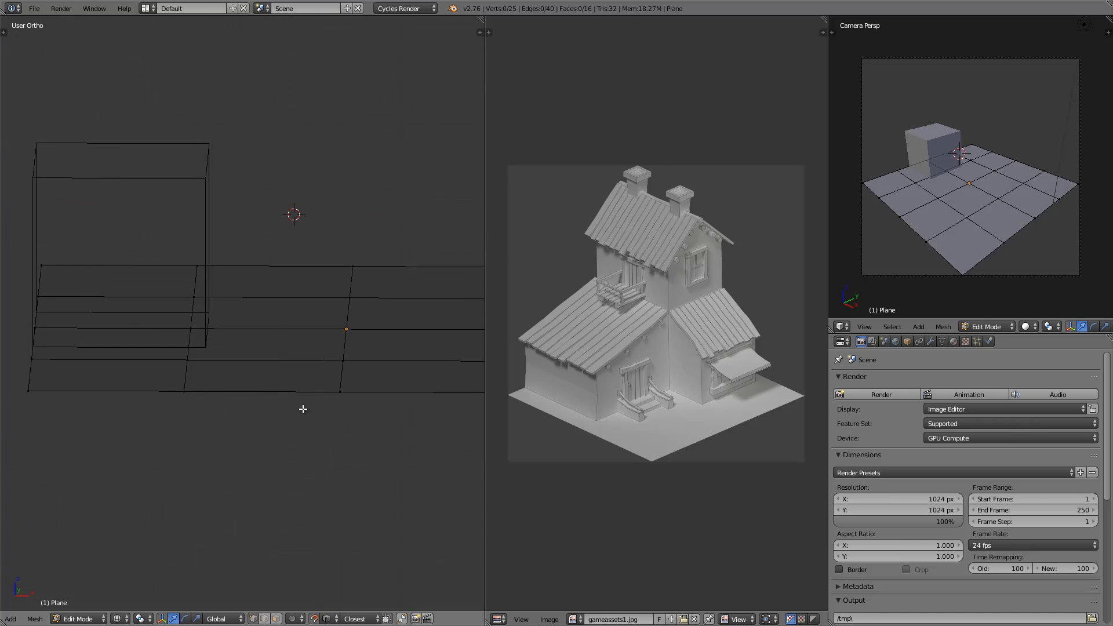
pyautogui.press('KP_1')
pyautogui.press('Tab')
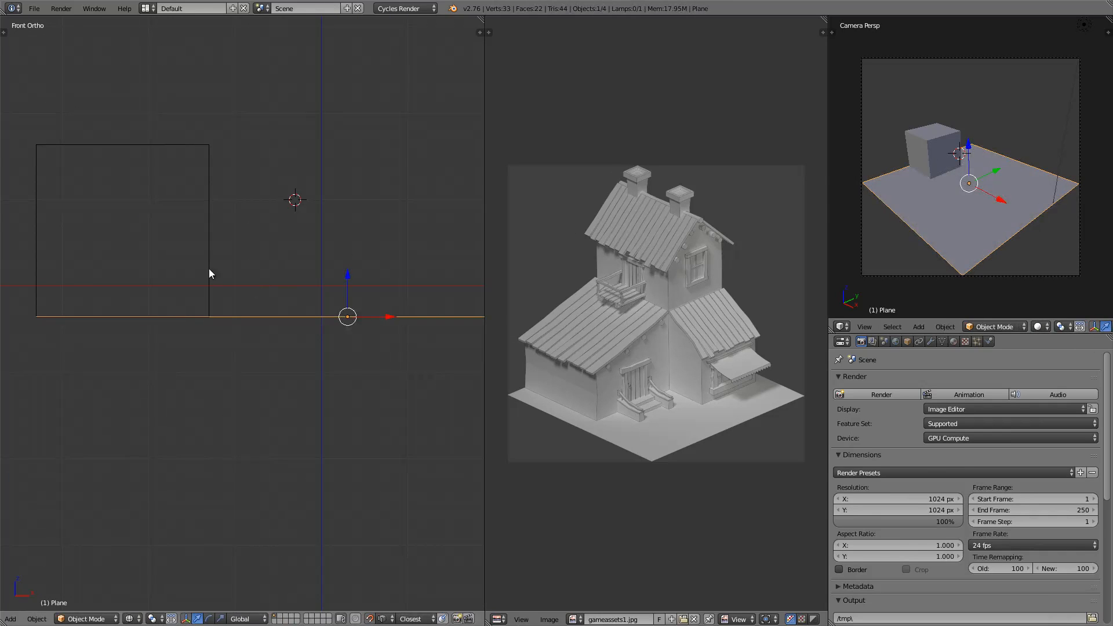
pyautogui.press('Tab')
pyautogui.moveTo(361, 330); pyautogui.dragTo(359, 349, button='middle')
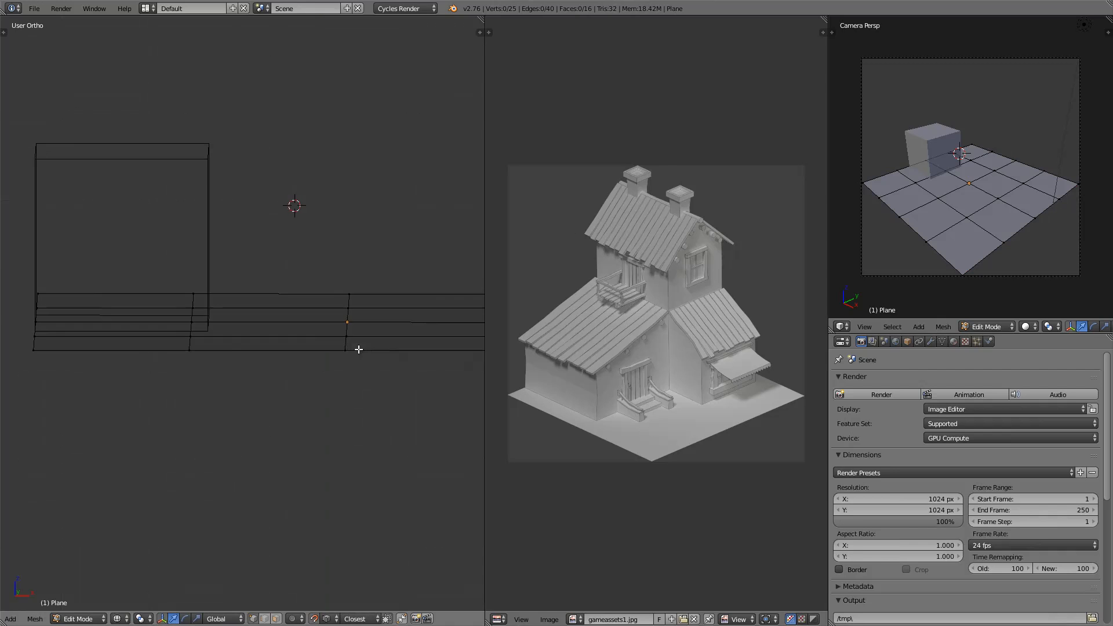
pyautogui.press('KP_1')
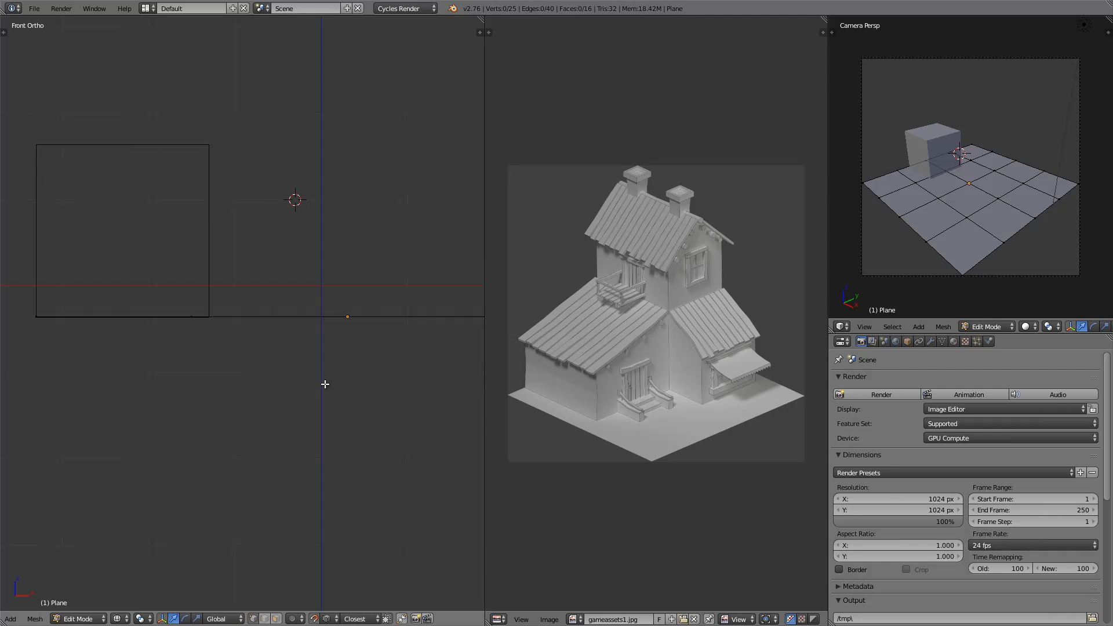
# Select the cube's four positive-X vertices in Edit Mode and move them along X to the world Z axis line.
pyautogui.press('Tab')
pyautogui.rightClick(208, 254)
pyautogui.press('Tab')
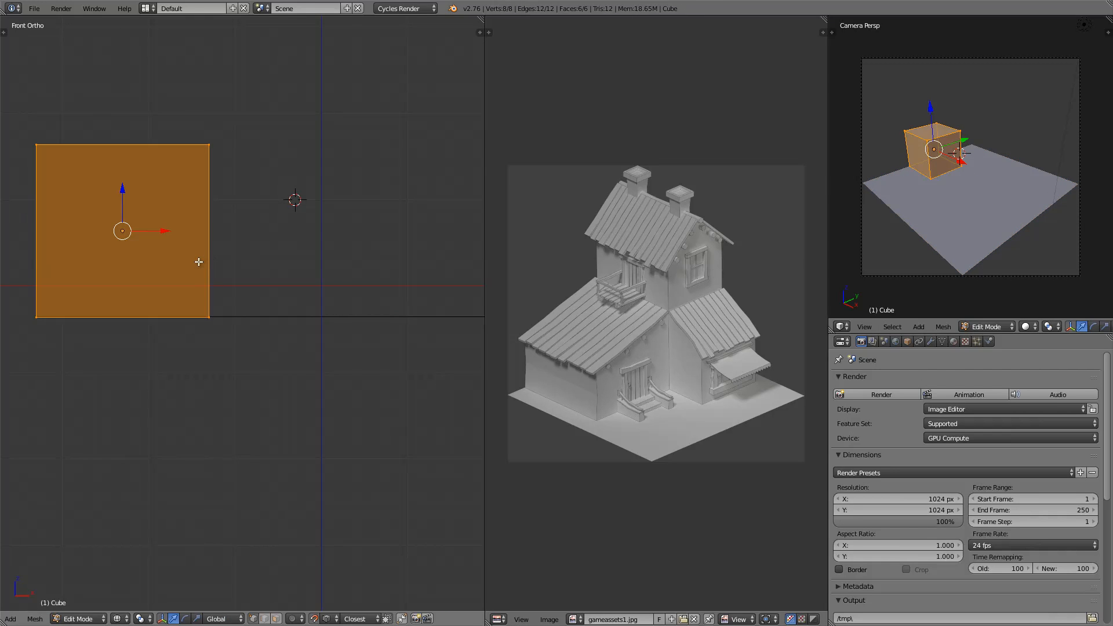
pyautogui.press('a')
pyautogui.press('a')
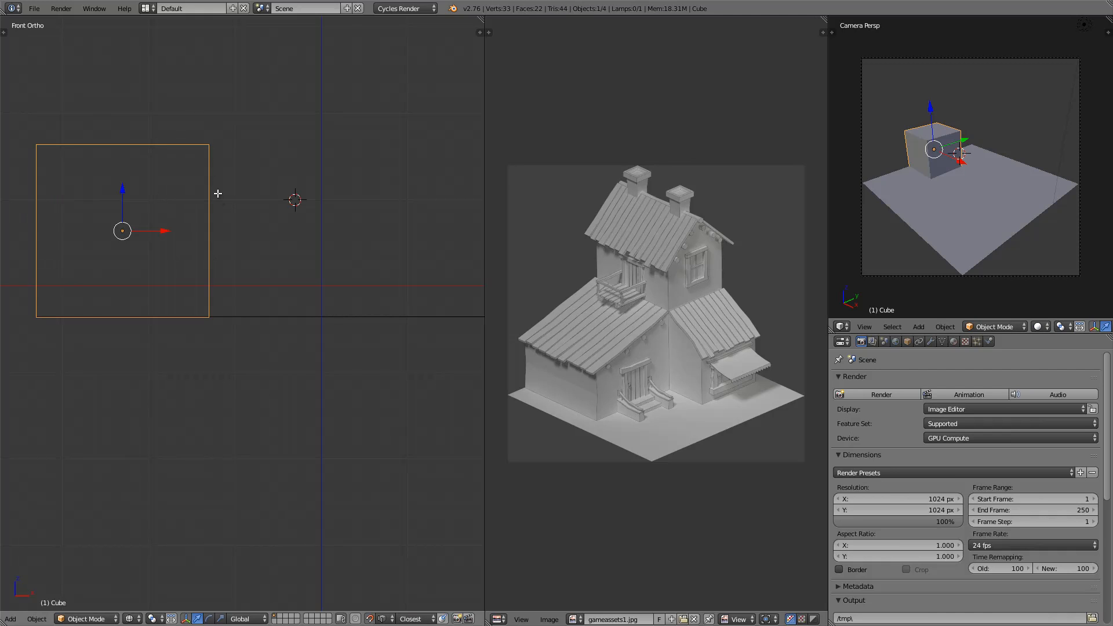
pyautogui.press('a')
pyautogui.press('b')
pyautogui.moveTo(172, 102); pyautogui.dragTo(283, 473)
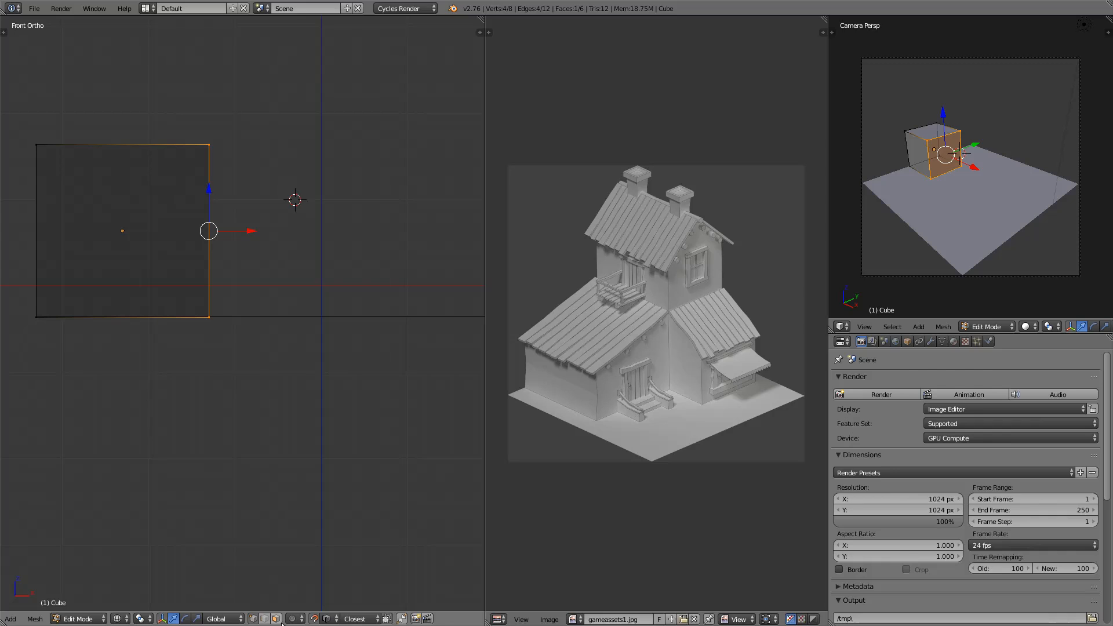
pyautogui.moveTo(249, 231); pyautogui.dragTo(356, 232)
pyautogui.press('a')
pyautogui.press('a')
pyautogui.press('Tab')
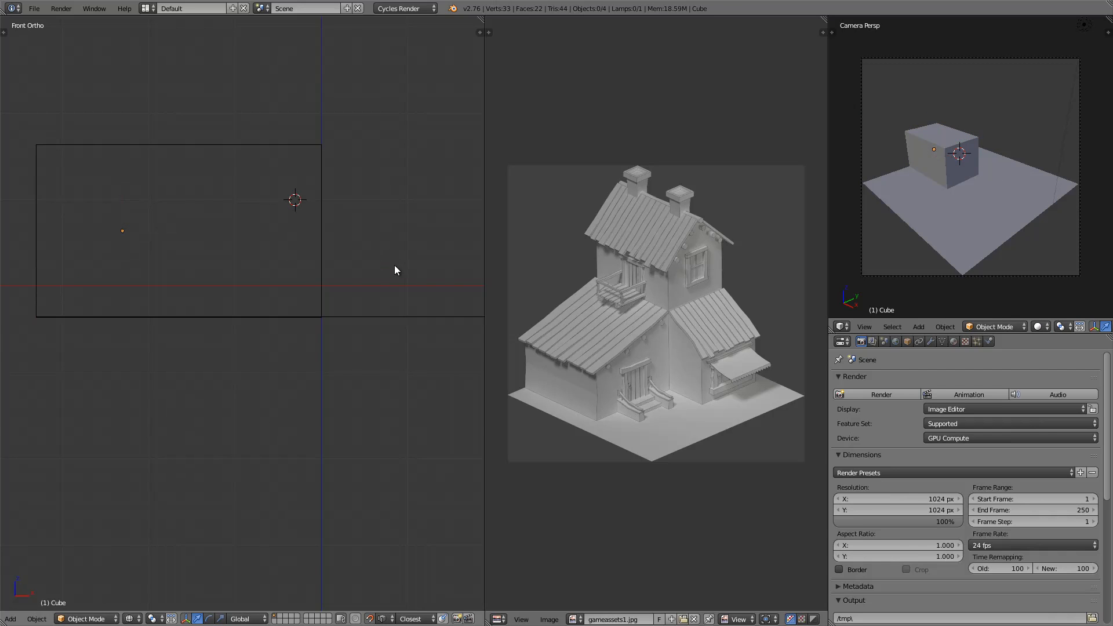
# Compare the lengthened cube's positive-X end with the ground plane's centre and grid divisions in orthographic view.
pyautogui.moveTo(394, 270)
pyautogui.mouseDown(button='middle')
pyautogui.moveTo(353, 303)
pyautogui.moveTo(390, 260)
pyautogui.mouseUp(button='middle')
pyautogui.rightClick(398, 242)
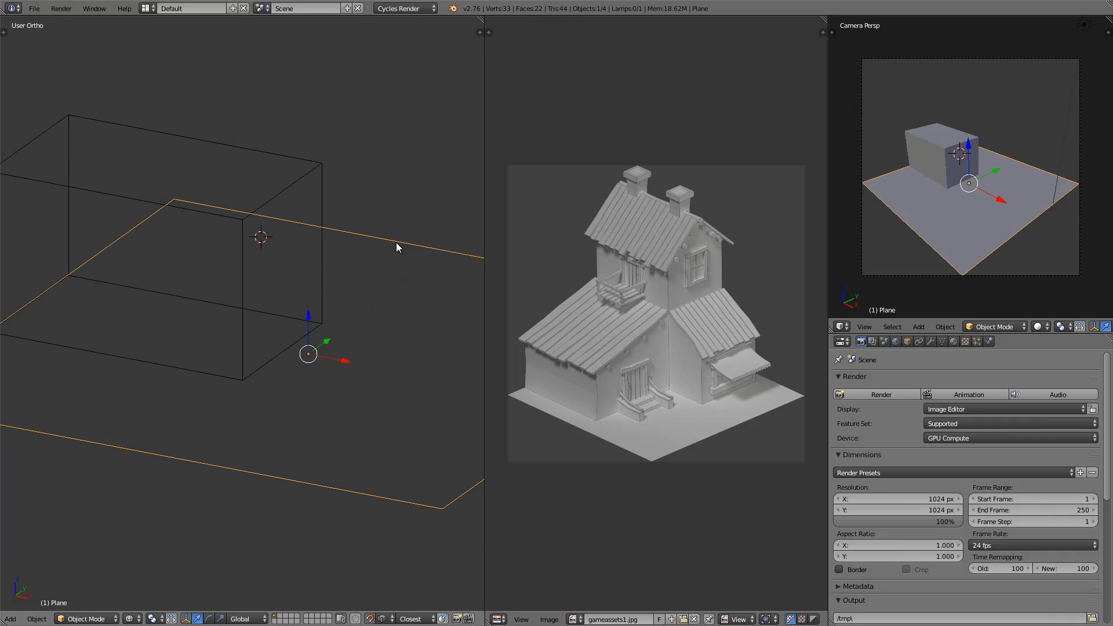
pyautogui.press('KP_1')
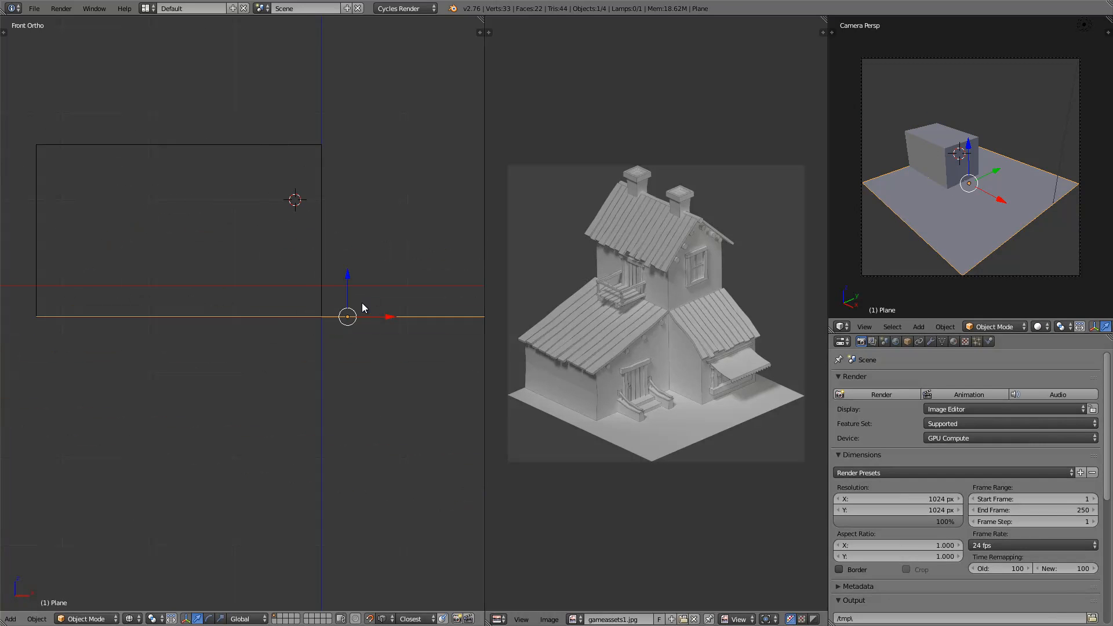
pyautogui.scroll(1, 361, 303)
pyautogui.press('z')
pyautogui.moveTo(376, 305); pyautogui.dragTo(370, 320, button='middle')
pyautogui.press('Tab')
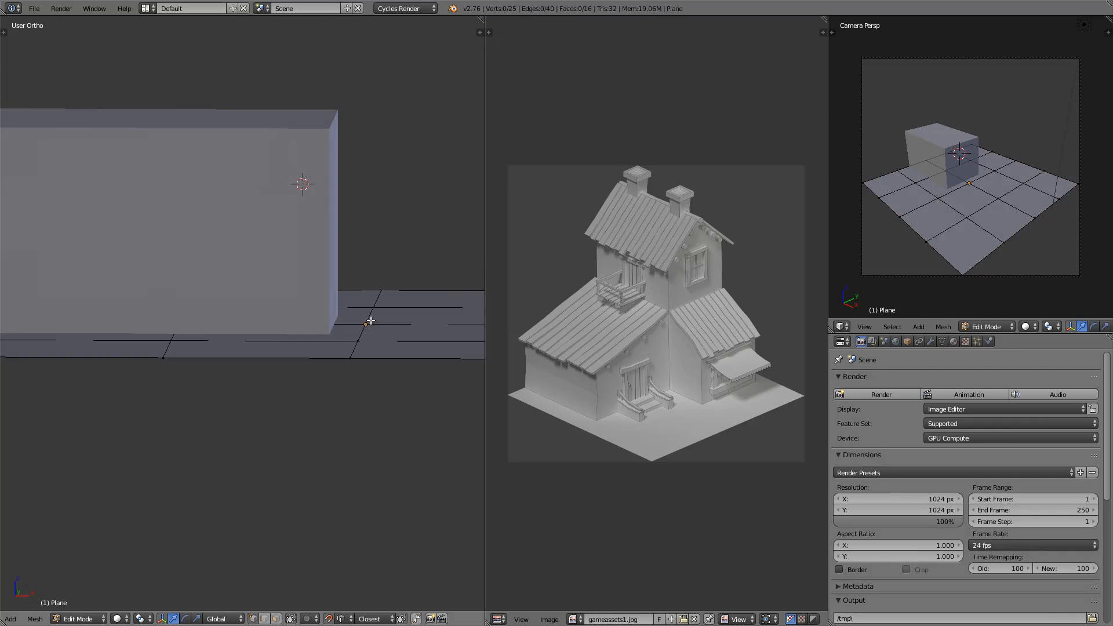
pyautogui.press('Tab')
pyautogui.press('KP_1')
pyautogui.press('z')
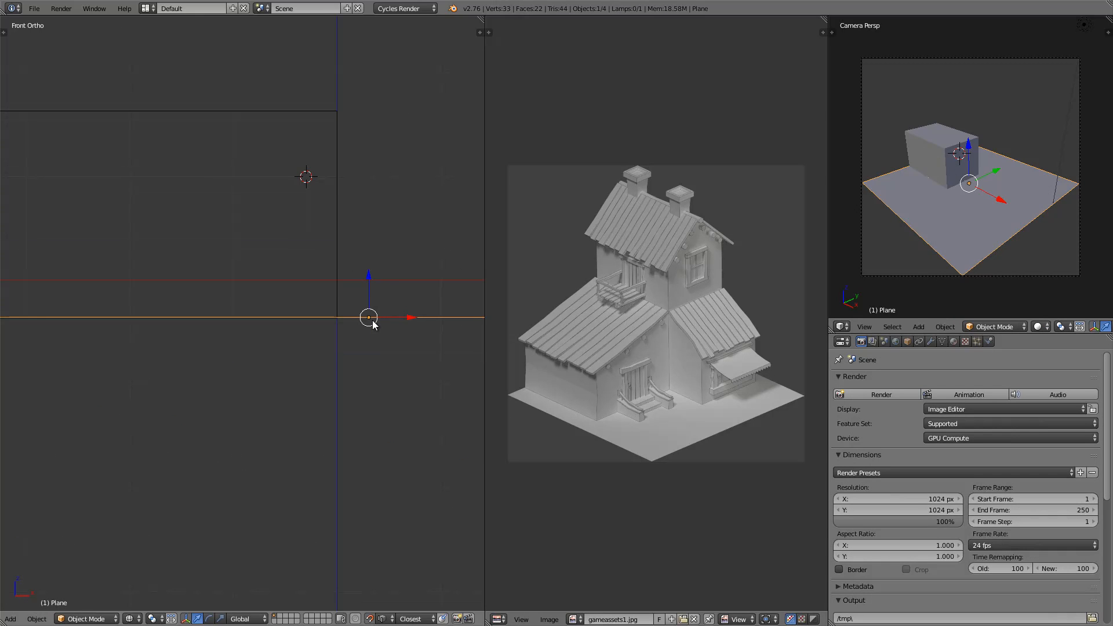
pyautogui.rightClick(342, 265)
pyautogui.press('Tab')
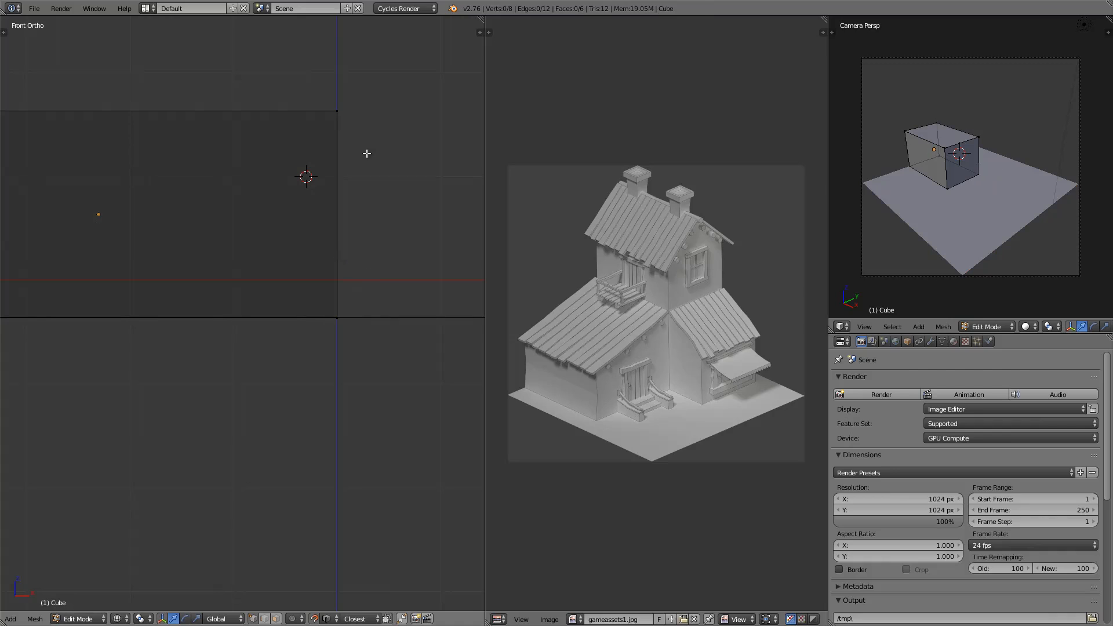
pyautogui.press('Tab')
pyautogui.rightClick(365, 318)
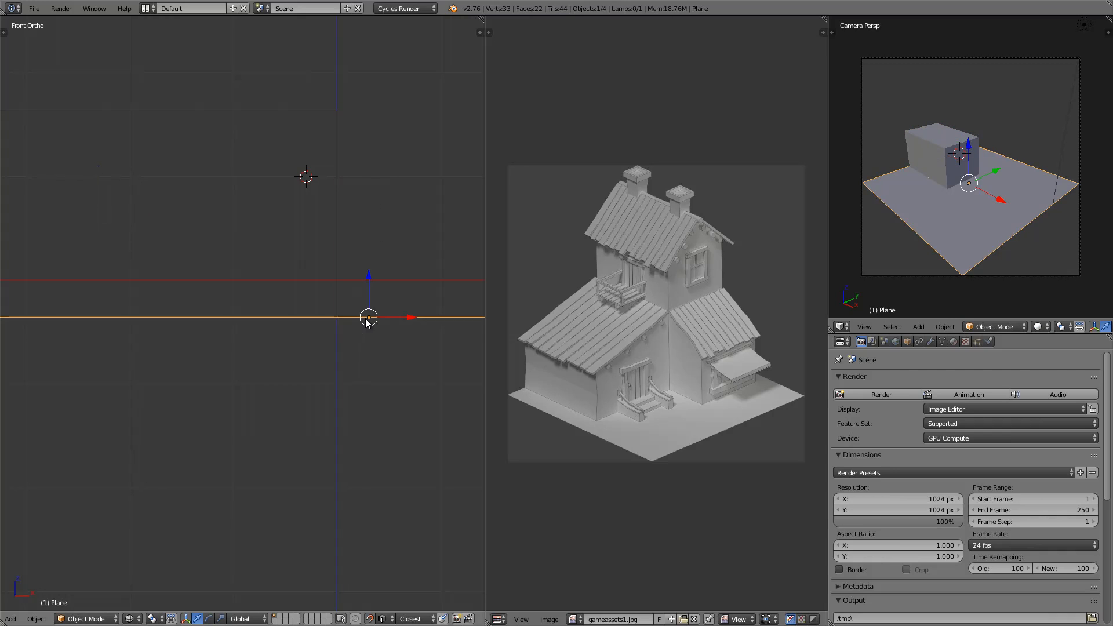
pyautogui.press('Tab')
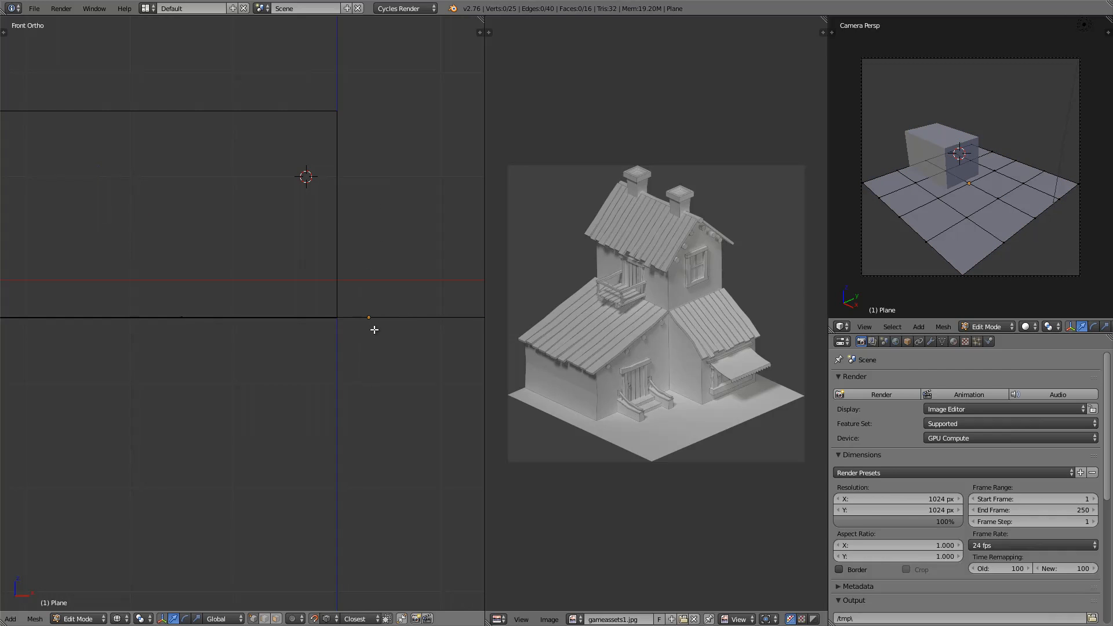
# Move the cube's four positive-X vertices further along X to the ground plane's centre and restore solid shading.
pyautogui.press('Tab')
pyautogui.rightClick(334, 154)
pyautogui.press('Tab')
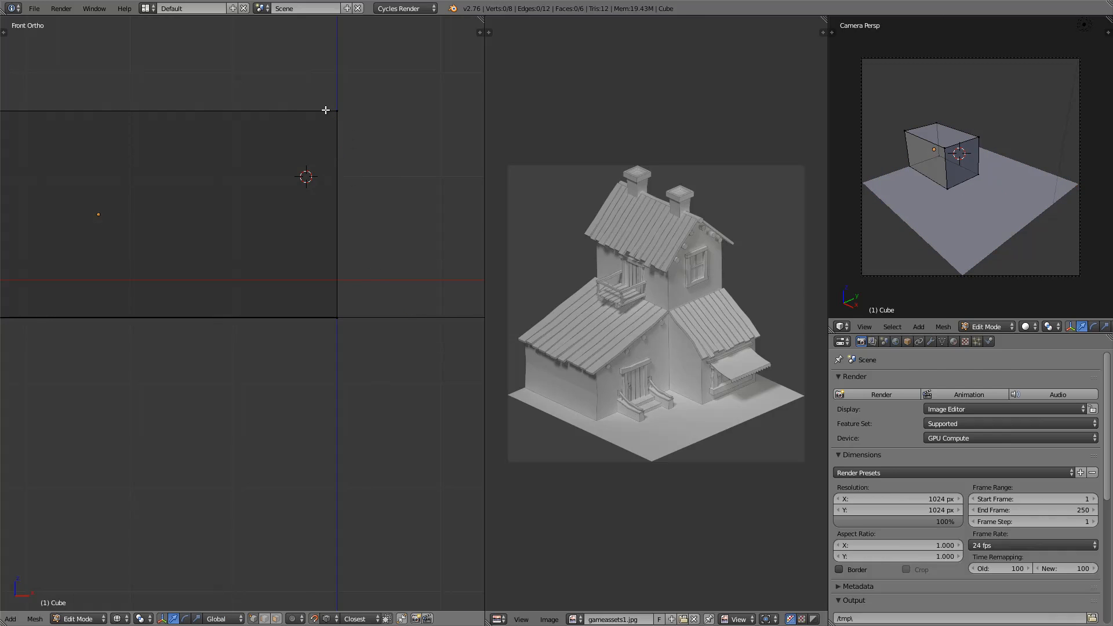
pyautogui.moveTo(312, 91); pyautogui.dragTo(357, 416)
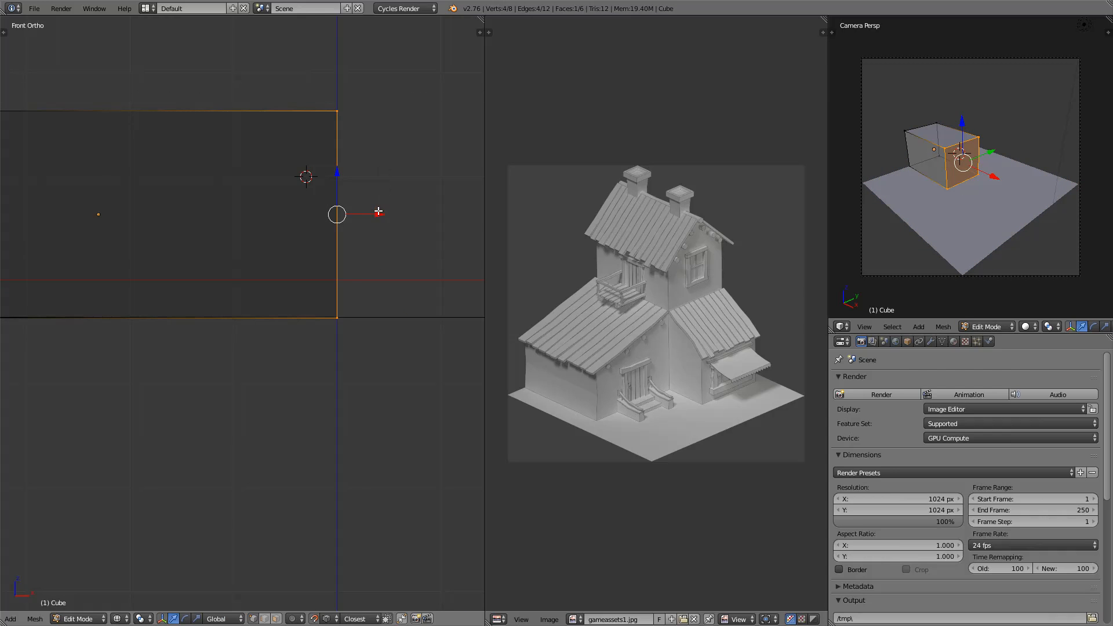
pyautogui.moveTo(379, 211); pyautogui.dragTo(408, 215)
pyautogui.press('a')
pyautogui.press('Tab')
pyautogui.press('z')
pyautogui.press('Tab')
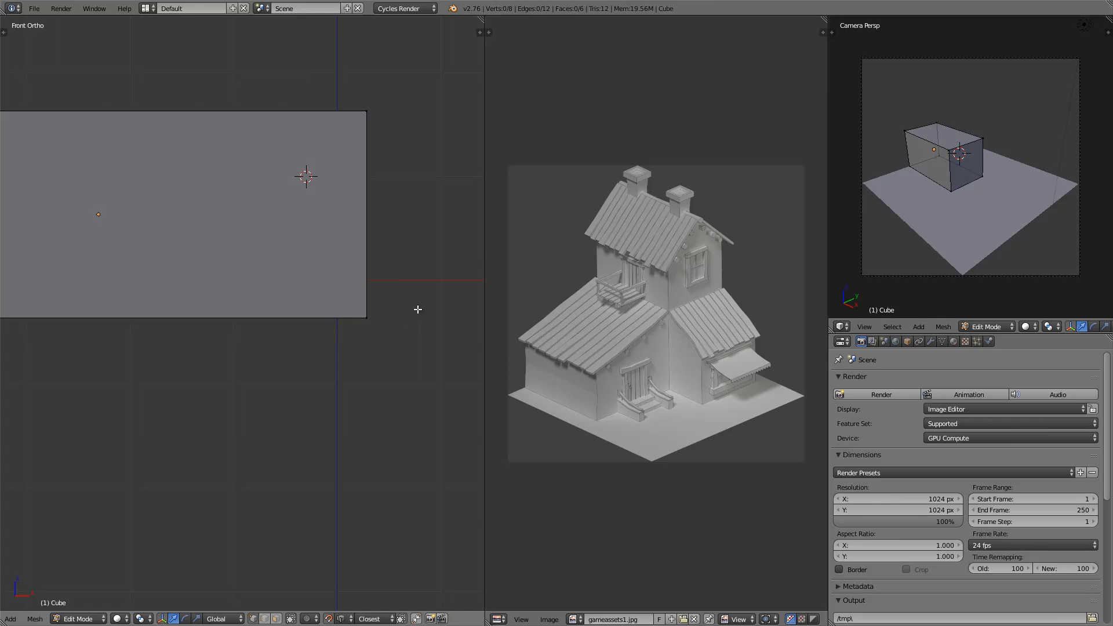
# Select both upper corners and the negative-X lower corner of the cube's negative-Y face in Edit Mode.
pyautogui.press('a')
pyautogui.moveTo(415, 306); pyautogui.dragTo(310, 340, button='middle')
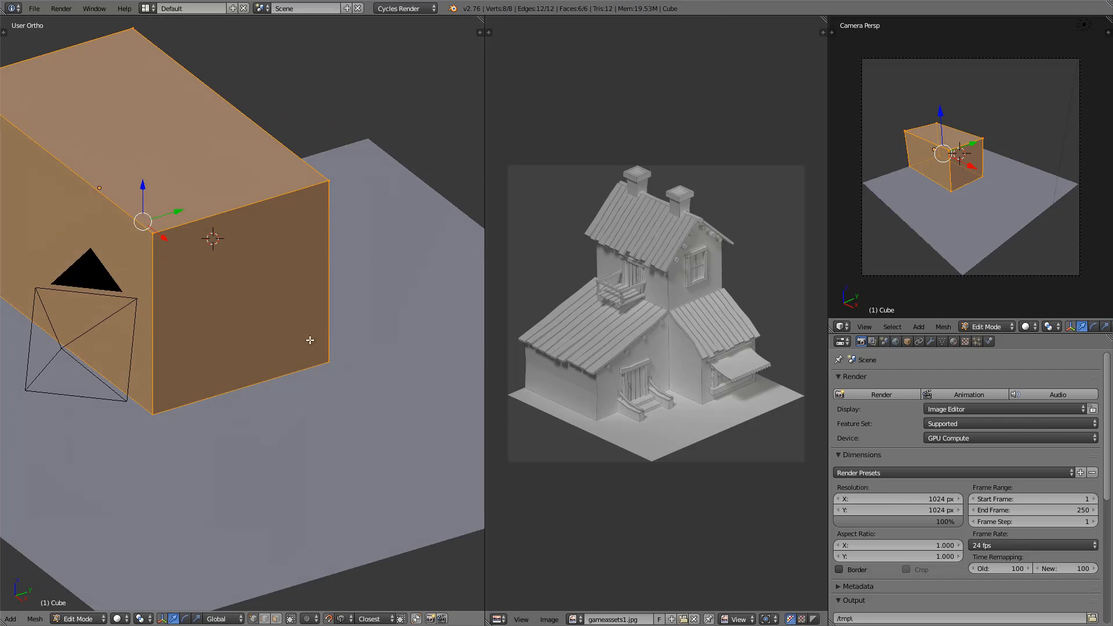
pyautogui.scroll(-2, 310, 340)
pyautogui.press('Tab')
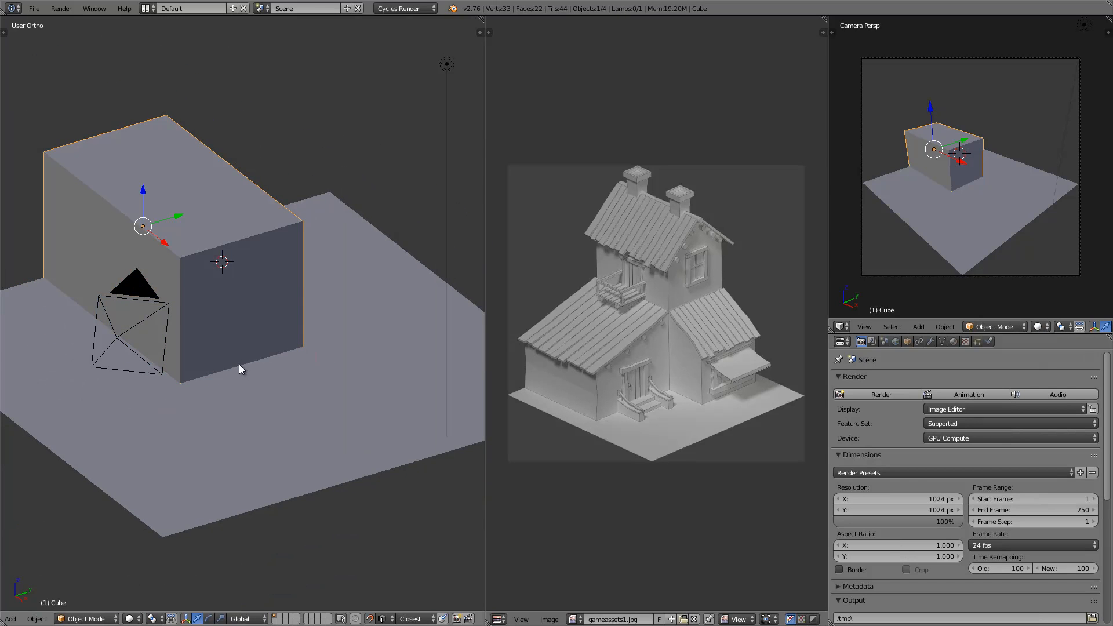
pyautogui.keyDown('shift'); pyautogui.moveTo(172, 319); pyautogui.dragTo(254, 320, button='middle'); pyautogui.keyUp('shift')
pyautogui.press('Tab')
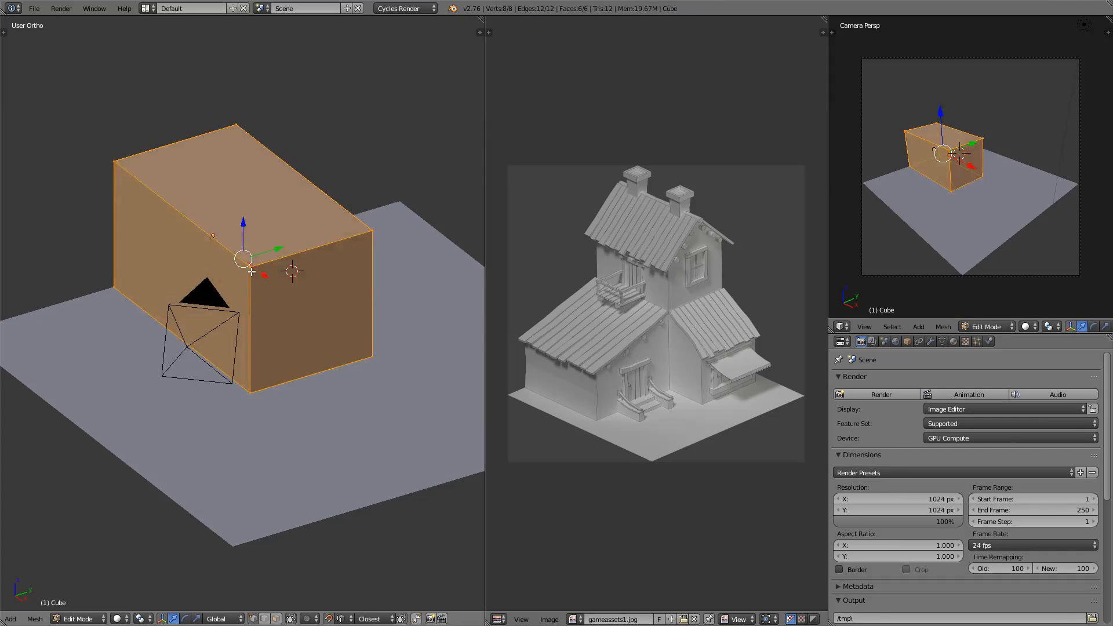
pyautogui.rightClick(252, 270)
pyautogui.keyDown('shift'); pyautogui.rightClick(123, 159); pyautogui.keyUp('shift')
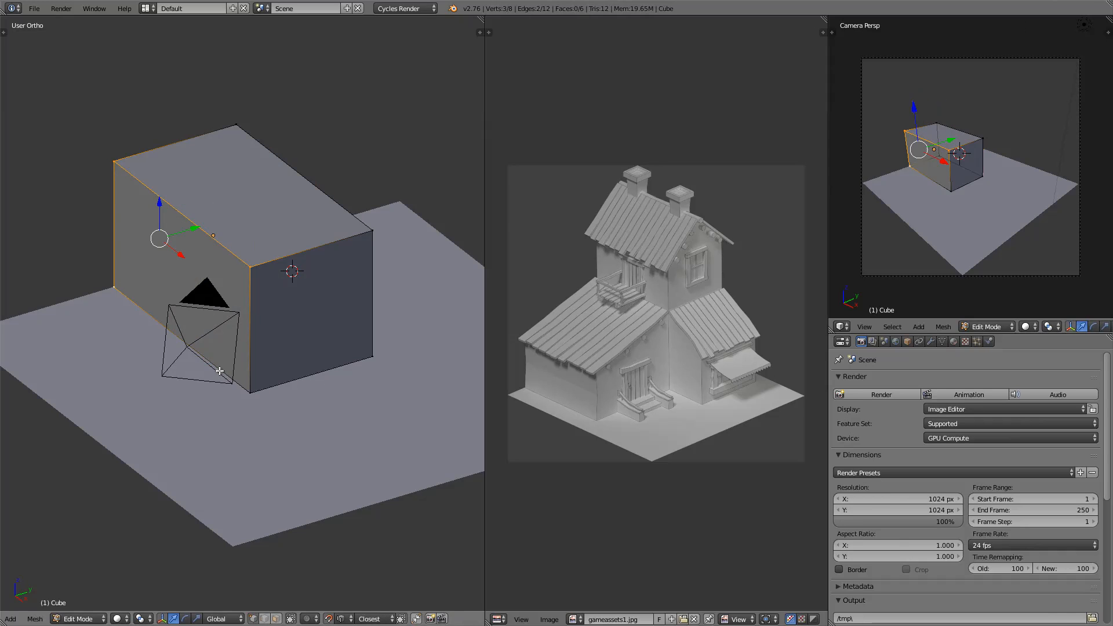
# Hide the camera object that overlaps the cube in the main 3D view.
pyautogui.press('Tab')
pyautogui.rightClick(194, 350)
pyautogui.press('h')
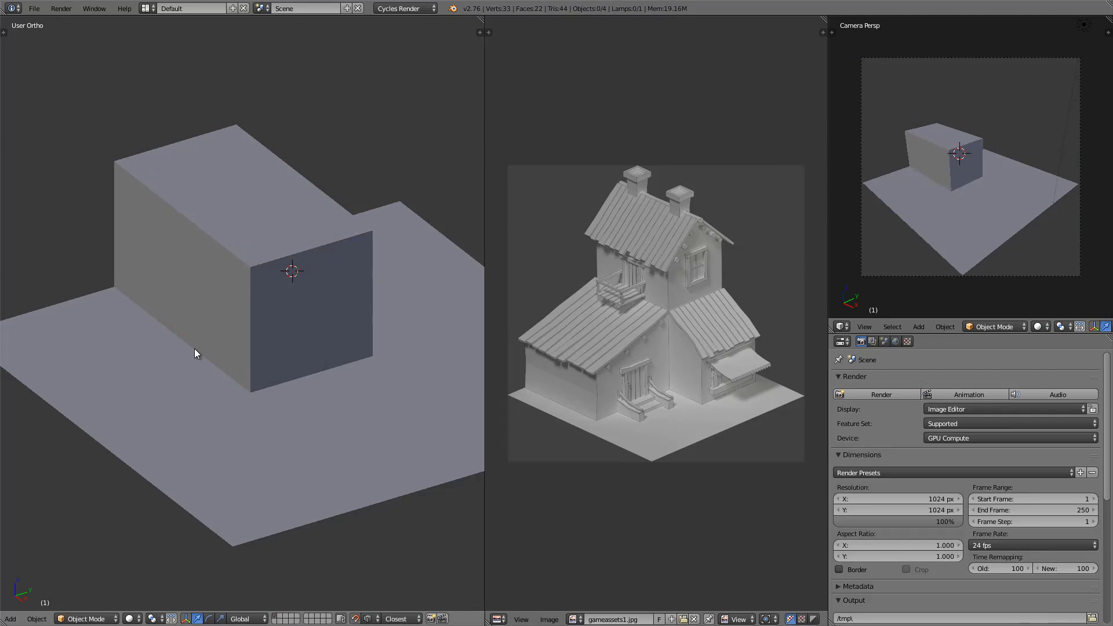
# Complete the cube's negative-Y face selection, move it about 1.03 units along negative Y and again towards the ground plane's edge.
pyautogui.rightClick(212, 318)
pyautogui.press('Tab')
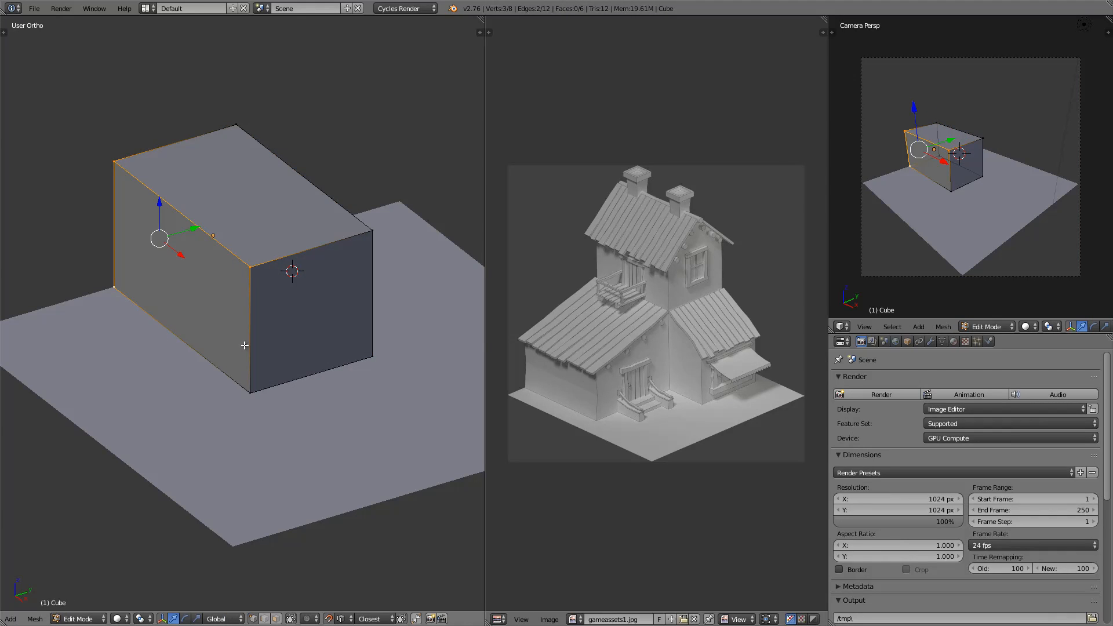
pyautogui.keyDown('shift'); pyautogui.rightClick(257, 390); pyautogui.keyUp('shift')
pyautogui.press('g')
pyautogui.press('y')
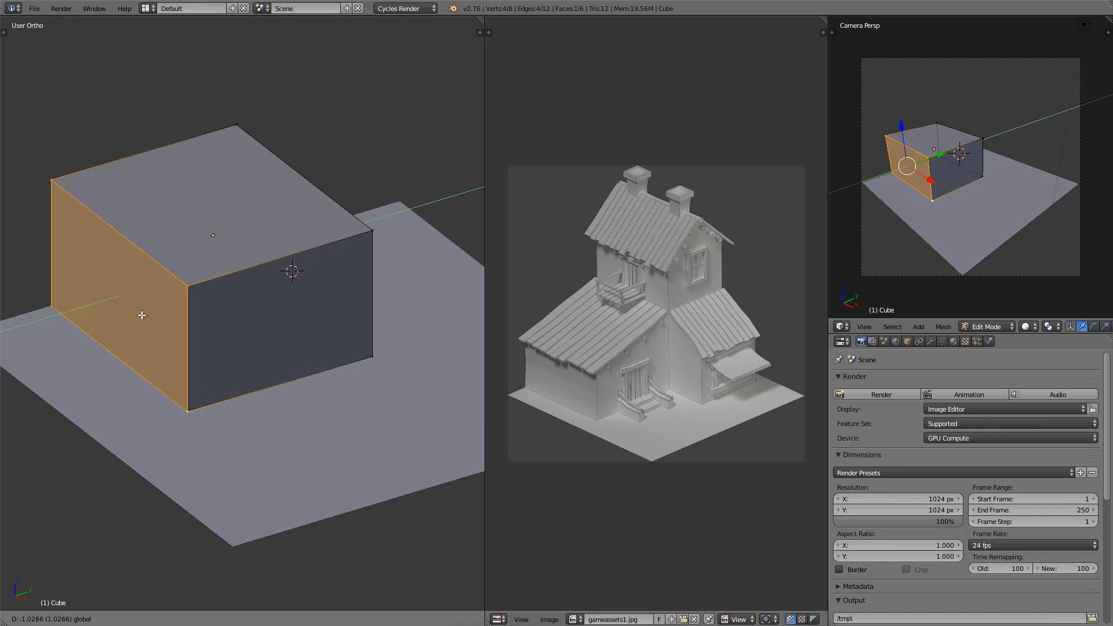
pyautogui.click(149, 325)
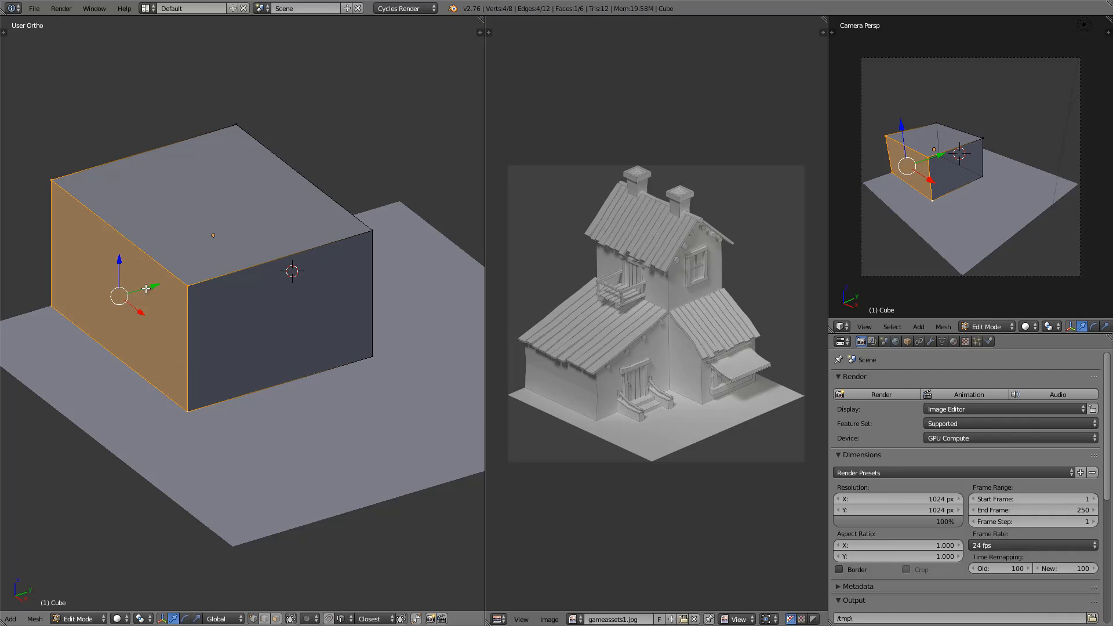
pyautogui.press('g')
pyautogui.press('y')
pyautogui.click(97, 313)
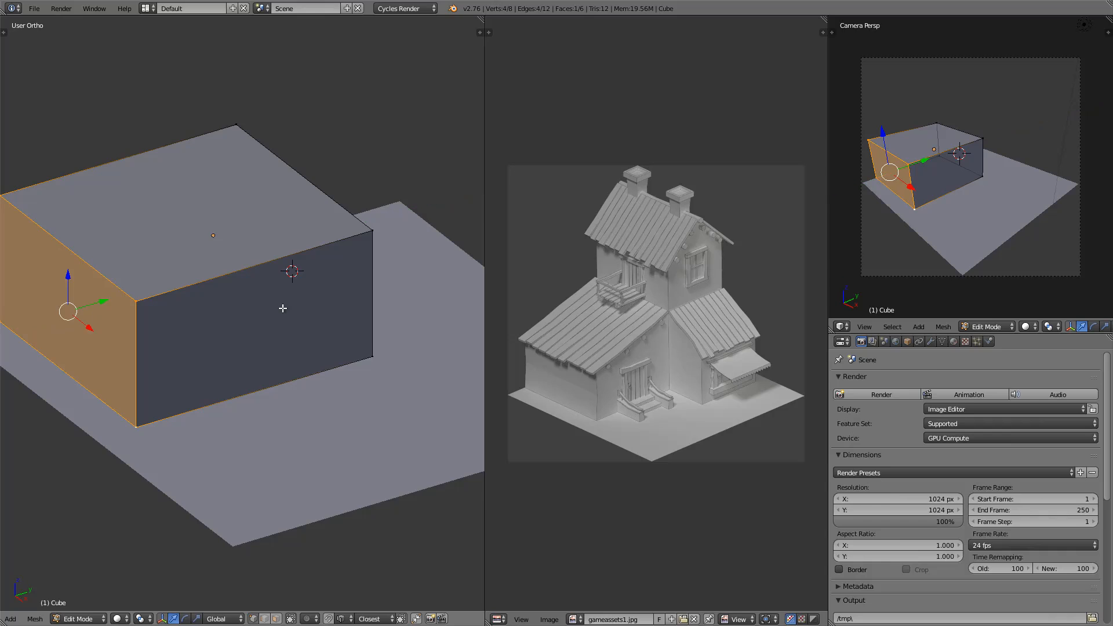
# Select the four vertices of the cube's positive-Y face and move them along positive Y towards the ground plane's opposite edge.
pyautogui.moveTo(283, 308); pyautogui.dragTo(264, 291, button='middle')
pyautogui.rightClick(264, 292)
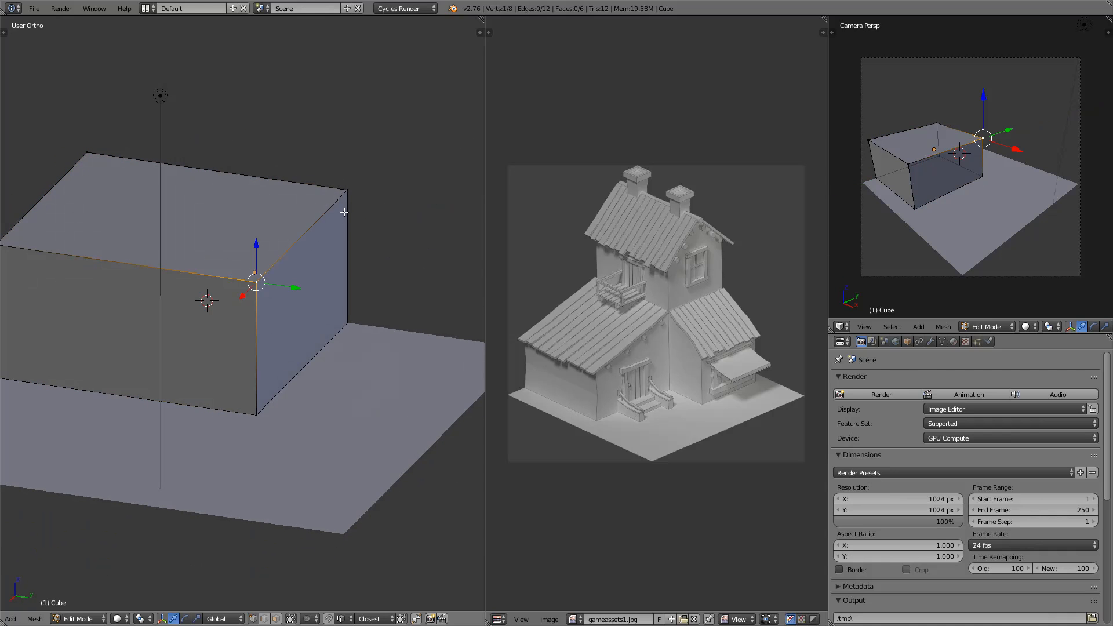
pyautogui.keyDown('shift'); pyautogui.rightClick(354, 307); pyautogui.keyUp('shift')
pyautogui.keyDown('shift'); pyautogui.rightClick(353, 211); pyautogui.keyUp('shift')
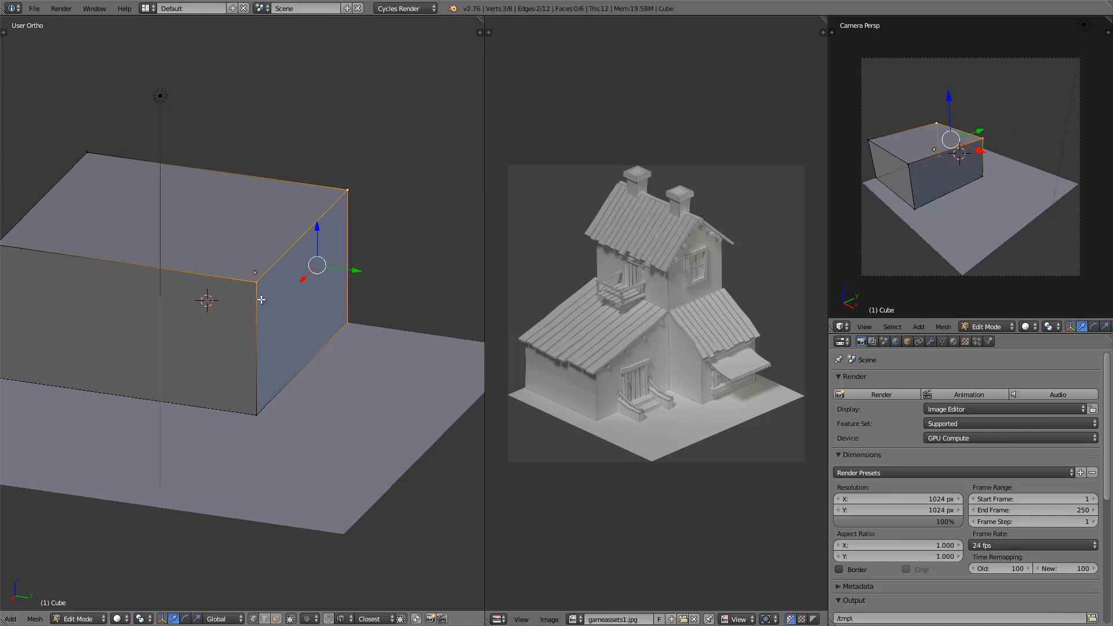
pyautogui.keyDown('shift'); pyautogui.rightClick(265, 419); pyautogui.keyUp('shift')
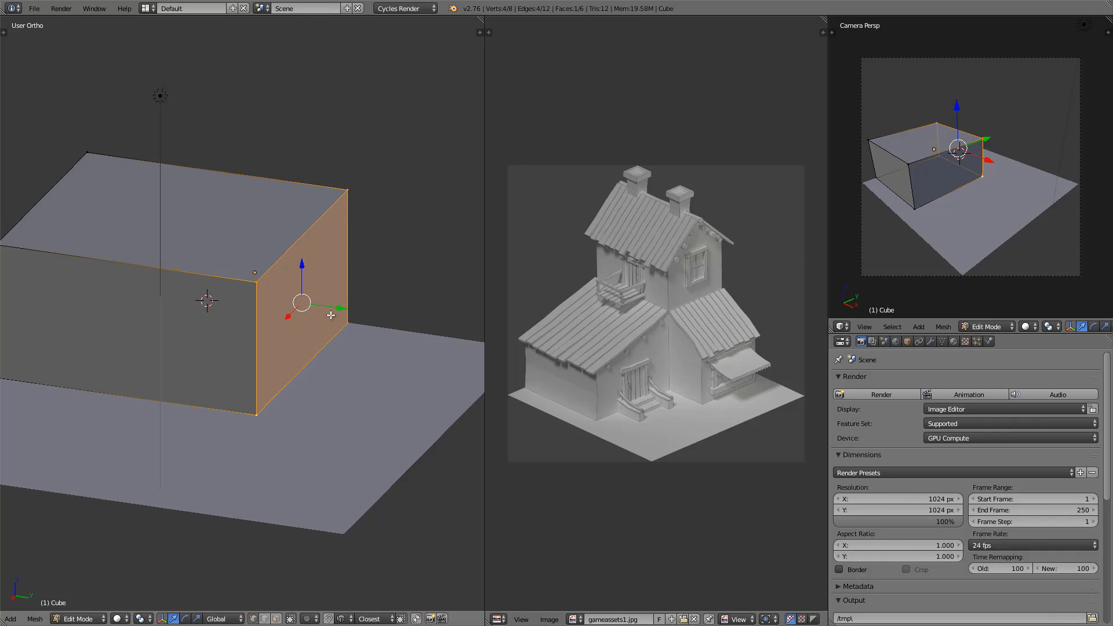
pyautogui.moveTo(336, 308); pyautogui.dragTo(3, 333)
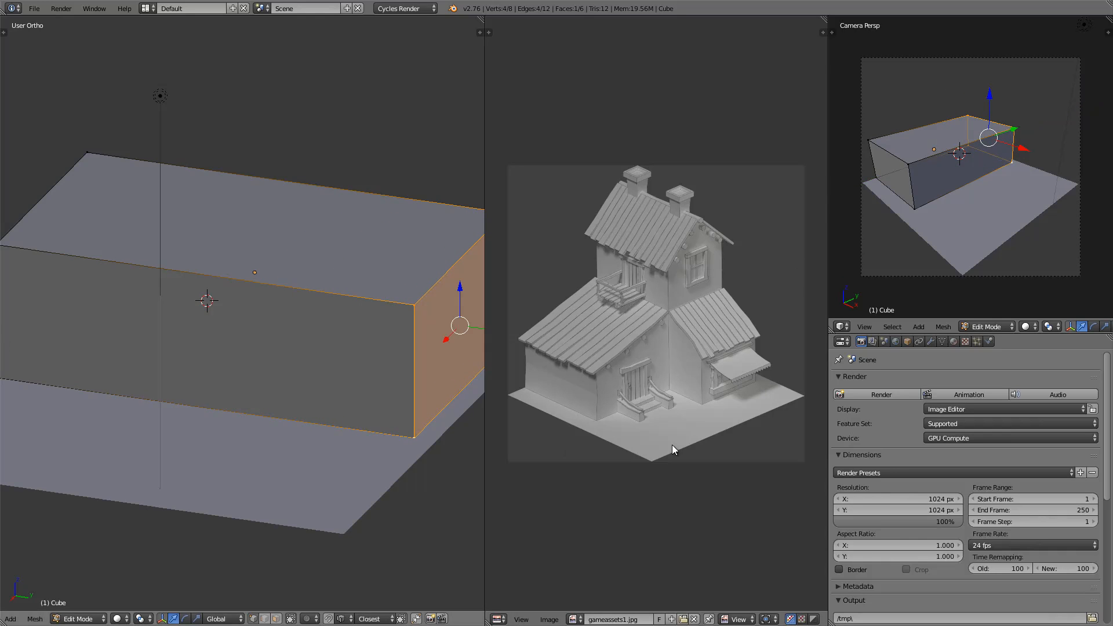
pyautogui.moveTo(164, 336); pyautogui.dragTo(118, 354, button='middle')
pyautogui.scroll(-4, 234, 356)
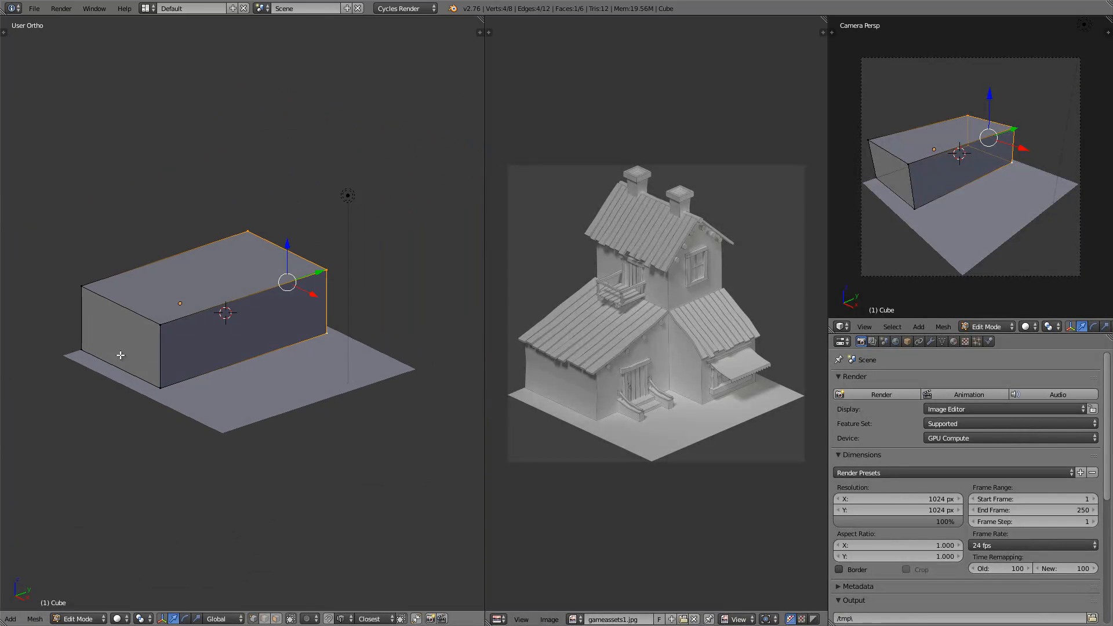
pyautogui.scroll(1, 119, 353)
pyautogui.press('Tab')
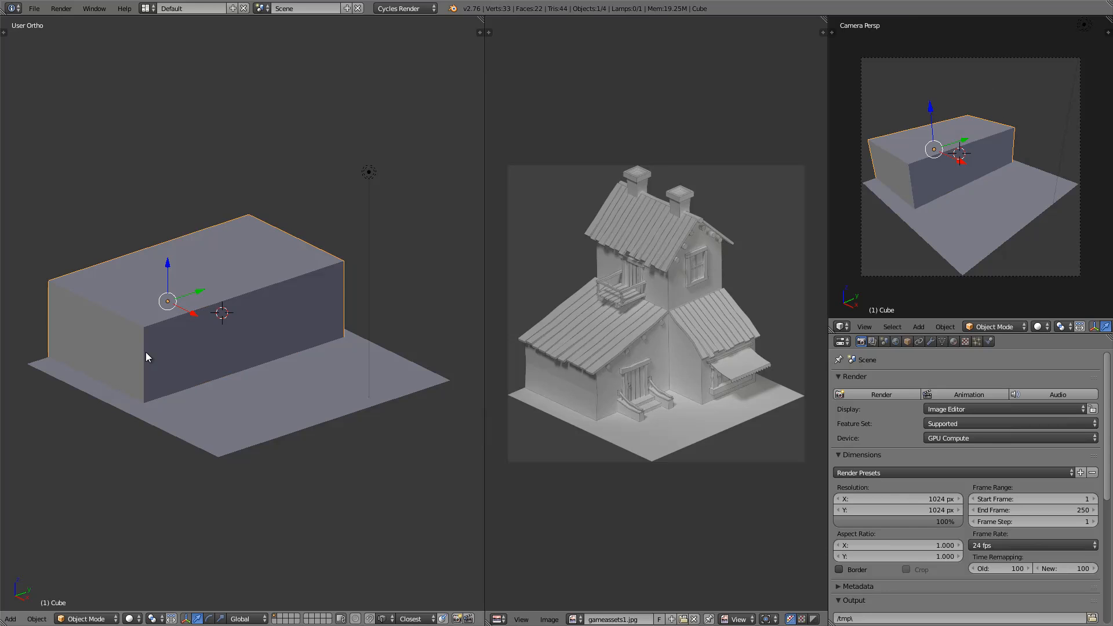
# Add a single loop cut in Edit Mode that divides the cube midway along its Y length.
pyautogui.rightClick(248, 329)
pyautogui.press('Tab')
pyautogui.press('Tab')
pyautogui.rightClick(265, 308)
pyautogui.press('Tab')
pyautogui.press('a')
pyautogui.hotkey('ctrl', 'r')
pyautogui.click(249, 312)
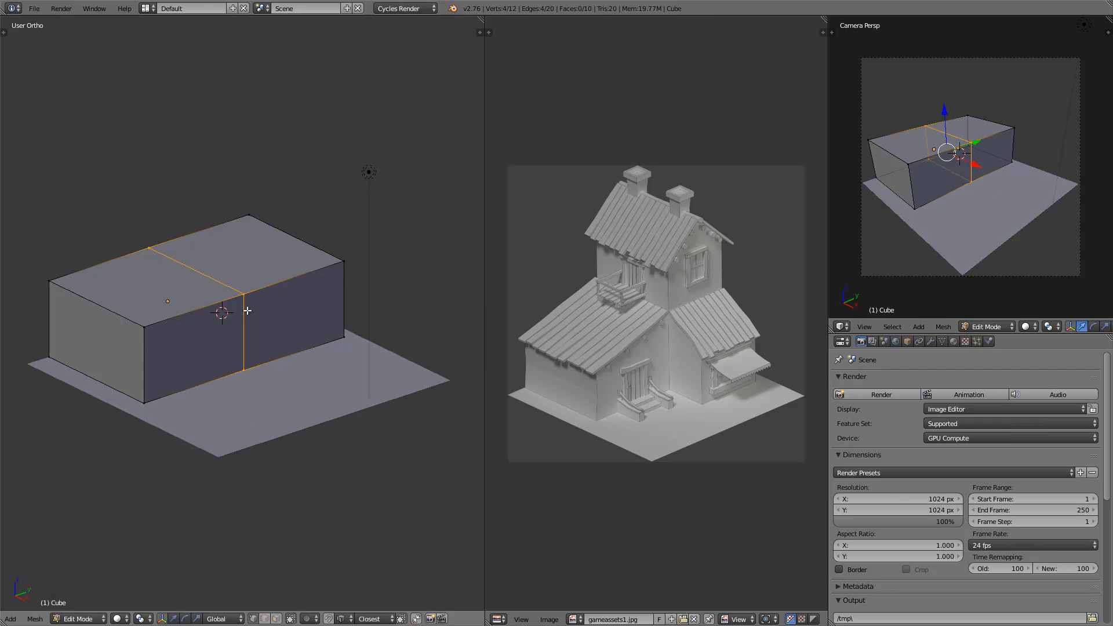
# Move the loop cut about 0.47 units along positive Y.
pyautogui.moveTo(288, 336); pyautogui.dragTo(235, 319, button='middle')
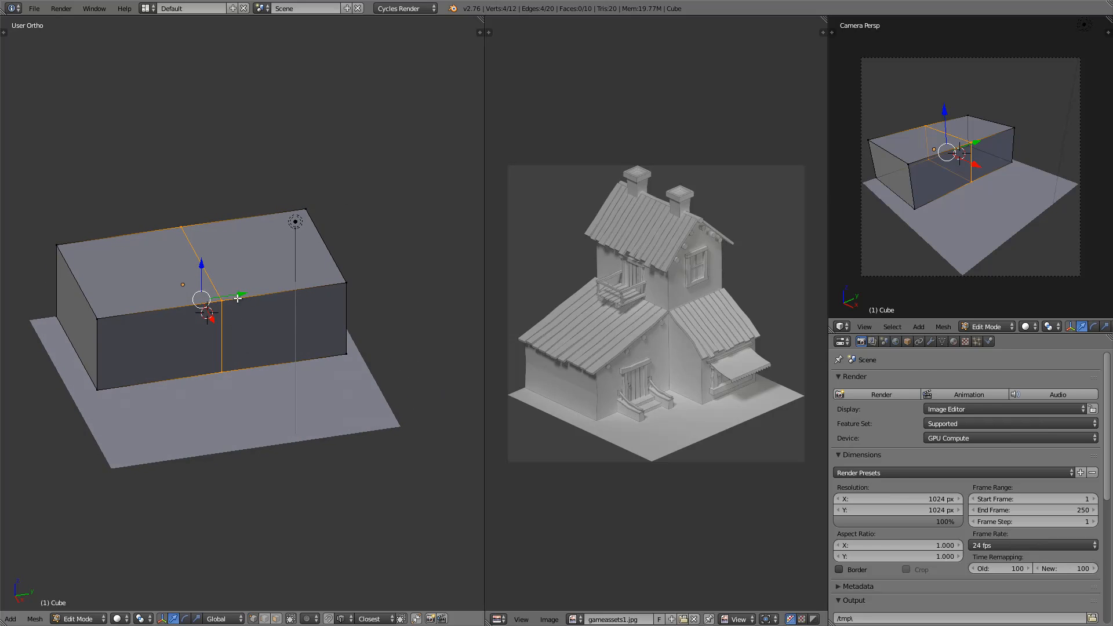
pyautogui.press('g')
pyautogui.press('y')
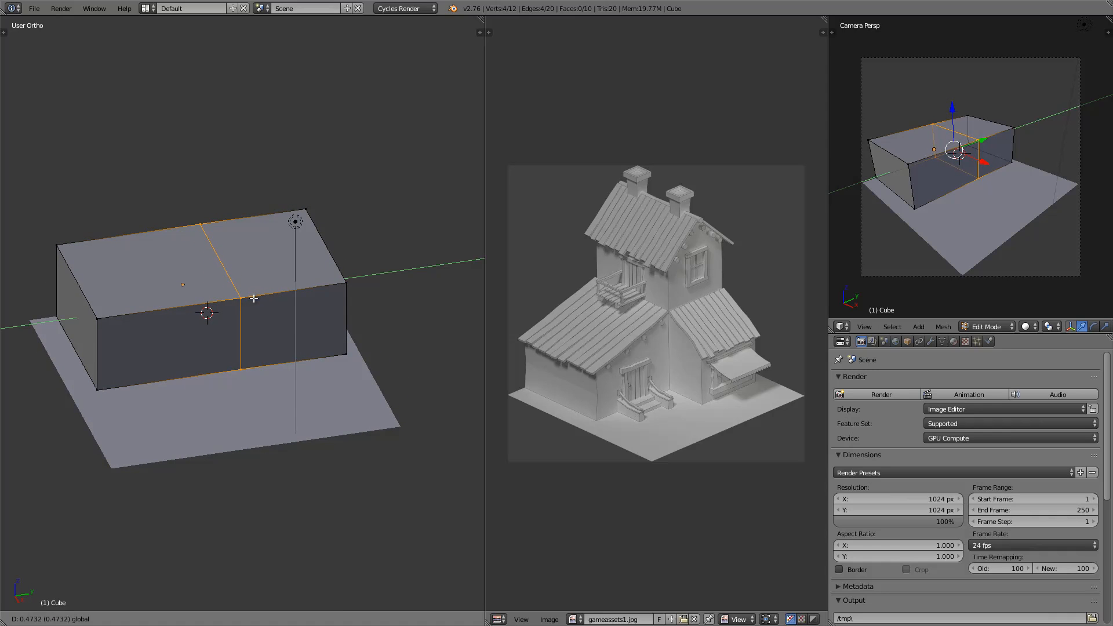
pyautogui.click(258, 295)
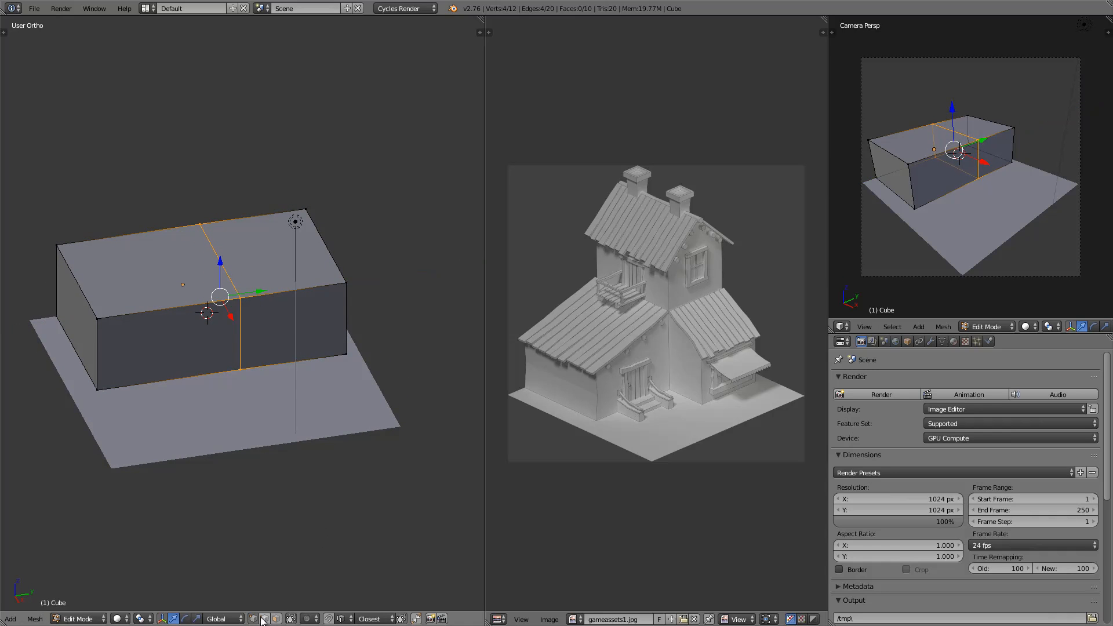
# Try to raise the loop cut's top edge along Z.
pyautogui.rightClick(221, 273)
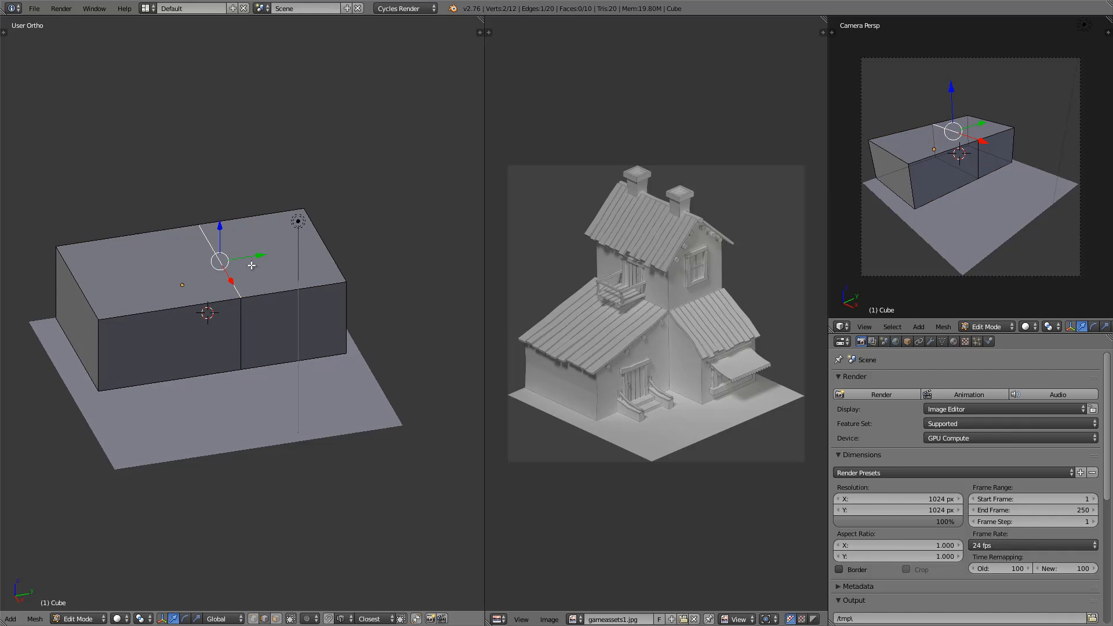
pyautogui.moveTo(241, 270); pyautogui.dragTo(224, 240, button='middle')
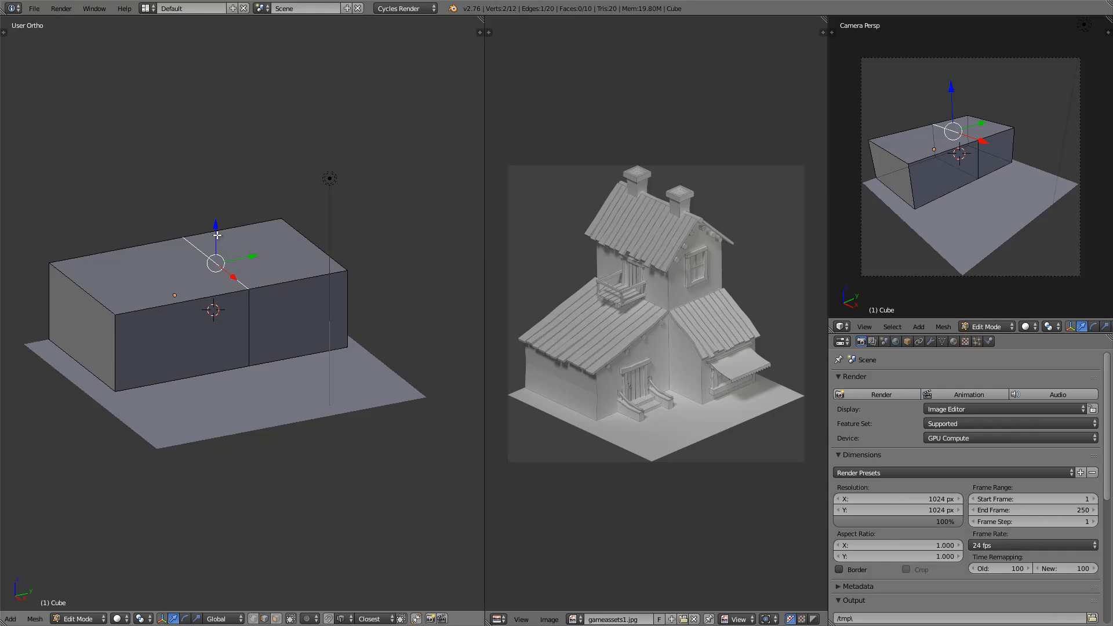
pyautogui.moveTo(217, 231); pyautogui.dragTo(217, 224)
pyautogui.hotkey('ctrl', 'z')
# Select the top face on the cube's positive-Y side and raise it along Z to slope the adjoining roof section.
pyautogui.click(276, 618)
pyautogui.rightClick(270, 253)
pyautogui.moveTo(265, 220)
pyautogui.mouseDown()
pyautogui.moveTo(259, 181)
pyautogui.moveTo(269, 200)
pyautogui.mouseUp()
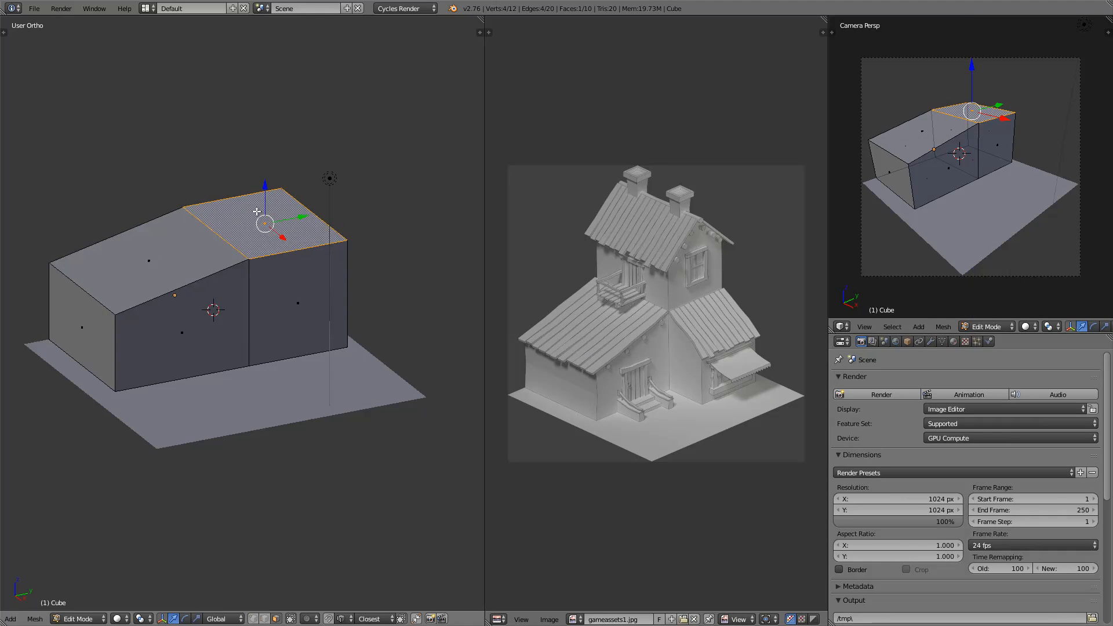
# Compare the block-out in the camera perspective and the orthographic view with the house in the reference image.
pyautogui.press('KP_5')
pyautogui.press('KP_0')
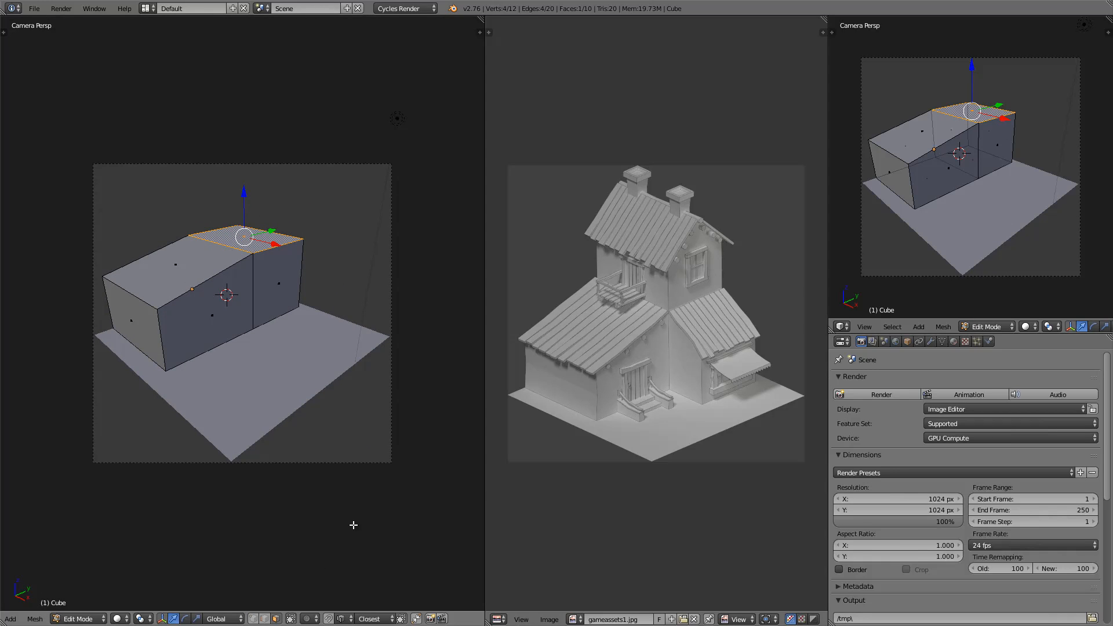
pyautogui.press('a')
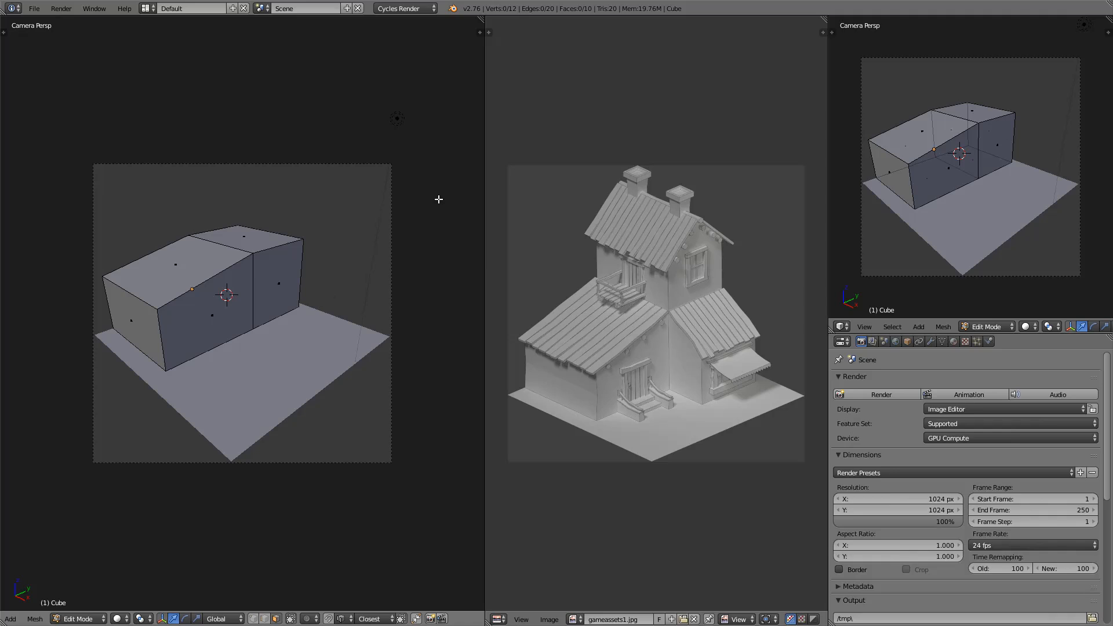
pyautogui.rightClick(248, 242)
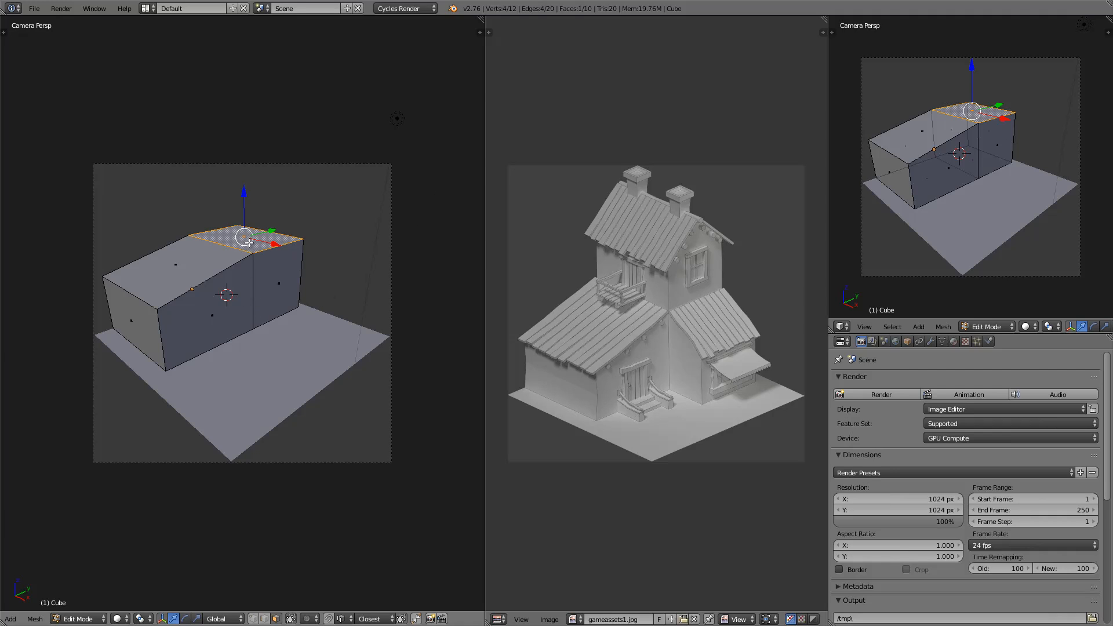
pyautogui.keyDown('shift'); pyautogui.moveTo(316, 283); pyautogui.dragTo(297, 315, button='middle'); pyautogui.keyUp('shift')
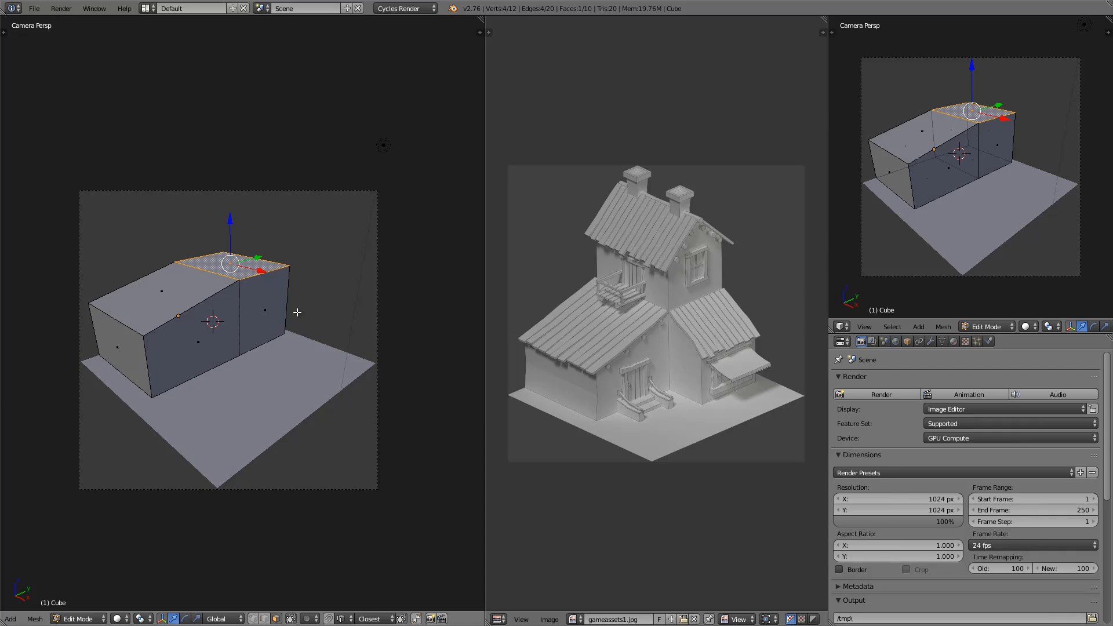
pyautogui.press('KP_5')
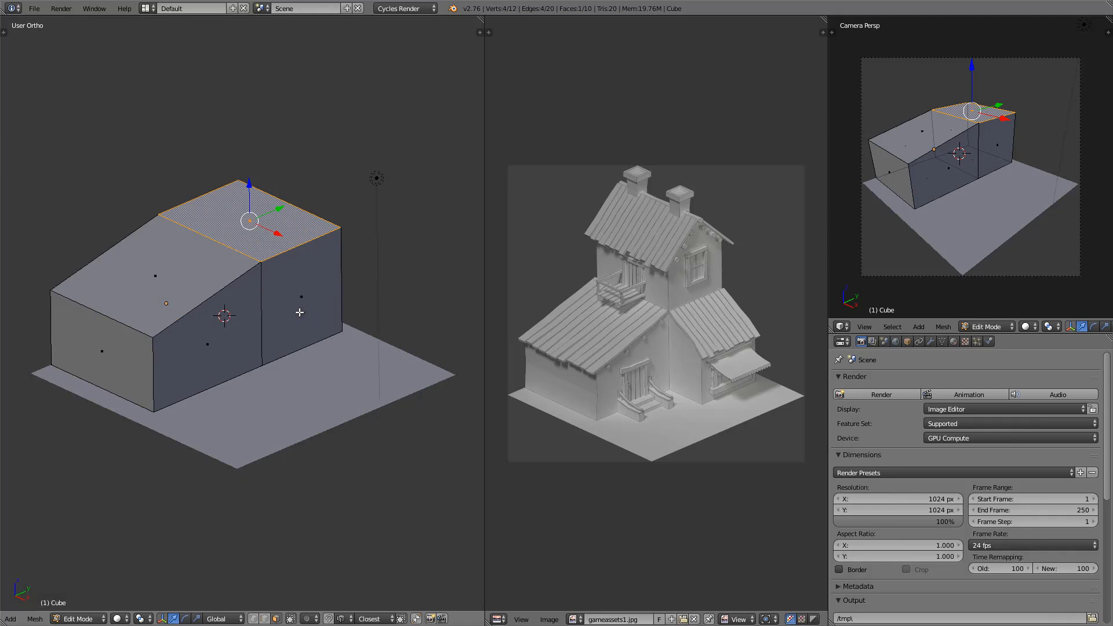
pyautogui.press('KP_0')
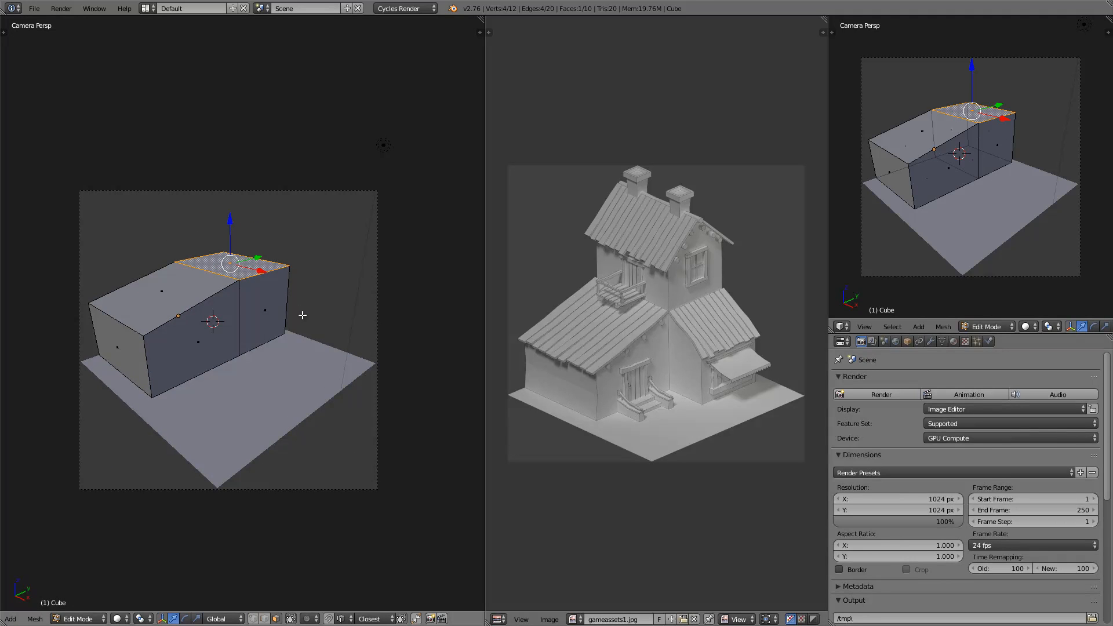
# Switch the camera to an orthographic lens with a sensor size of 31.96 and an orthographic scale of 10.714.
pyautogui.press('Tab')
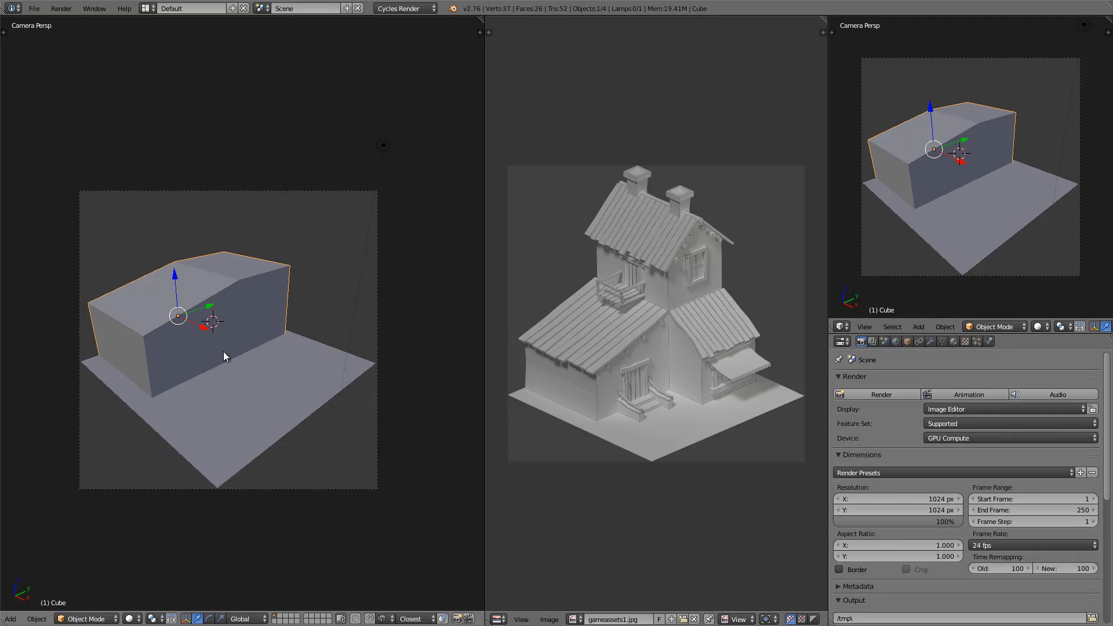
pyautogui.keyDown('shift'); pyautogui.rightClick(376, 302); pyautogui.keyUp('shift')
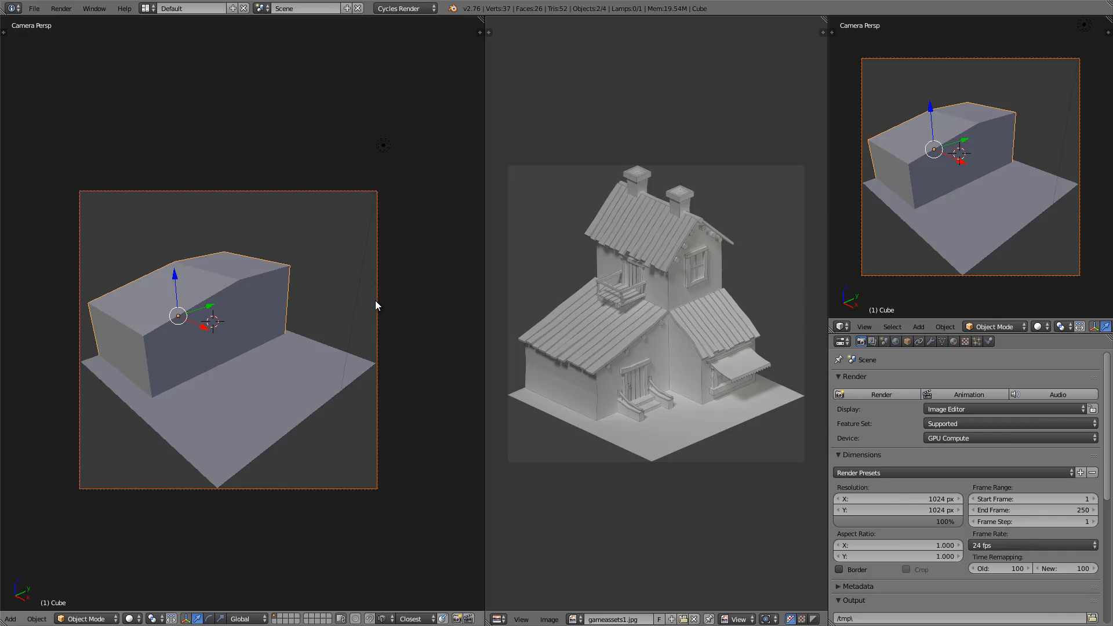
pyautogui.rightClick(905, 276)
pyautogui.click(929, 342)
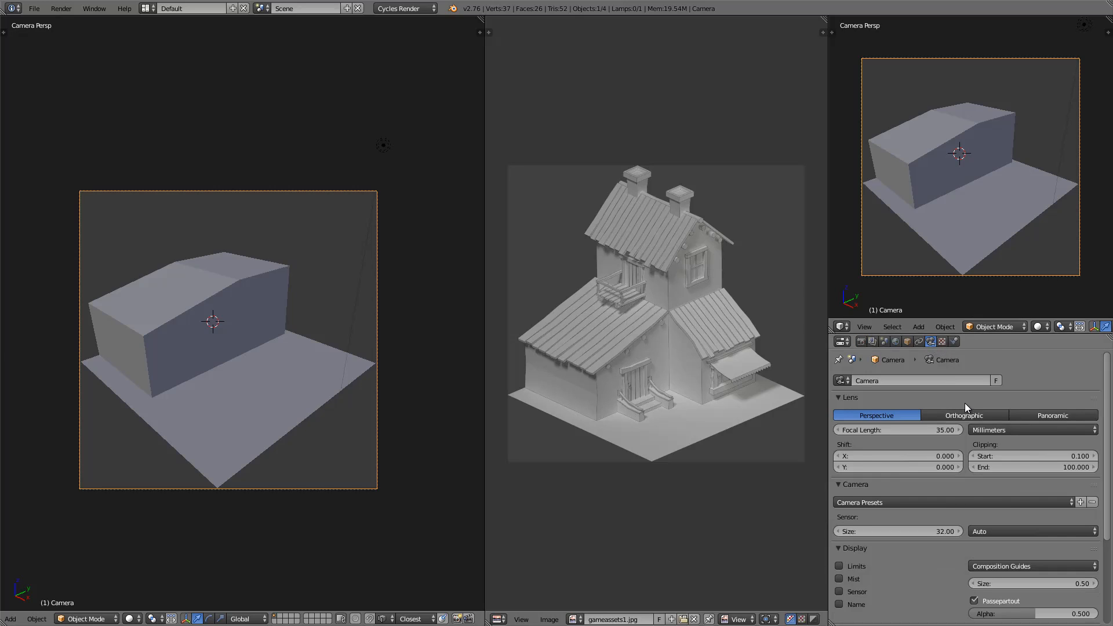
pyautogui.scroll(-2, 966, 406)
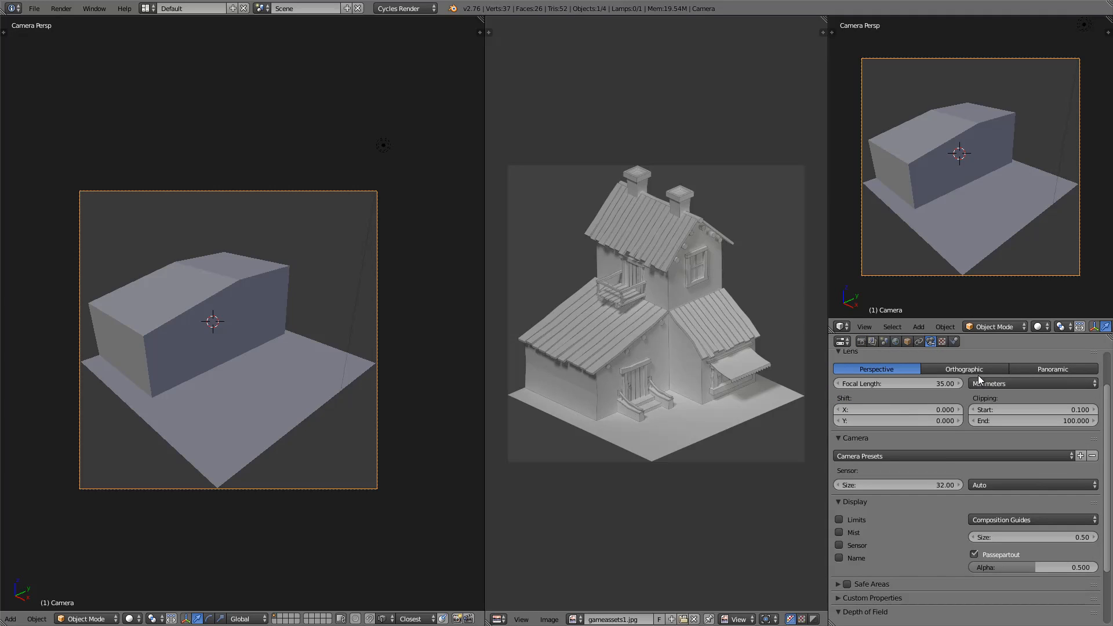
pyautogui.click(968, 369)
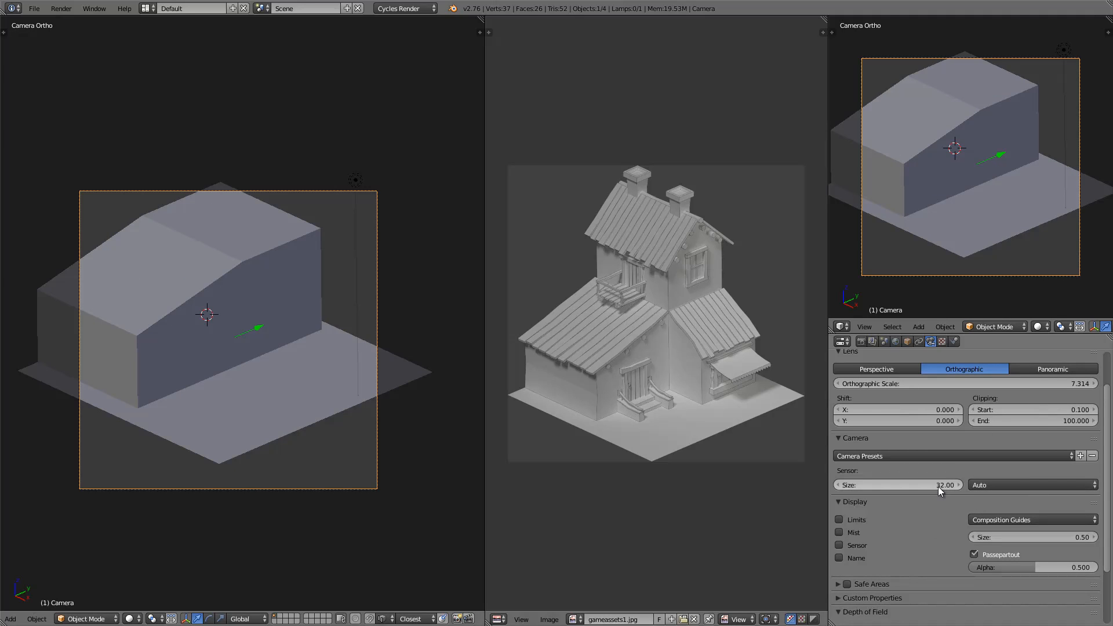
pyautogui.moveTo(937, 485); pyautogui.dragTo(941, 486)
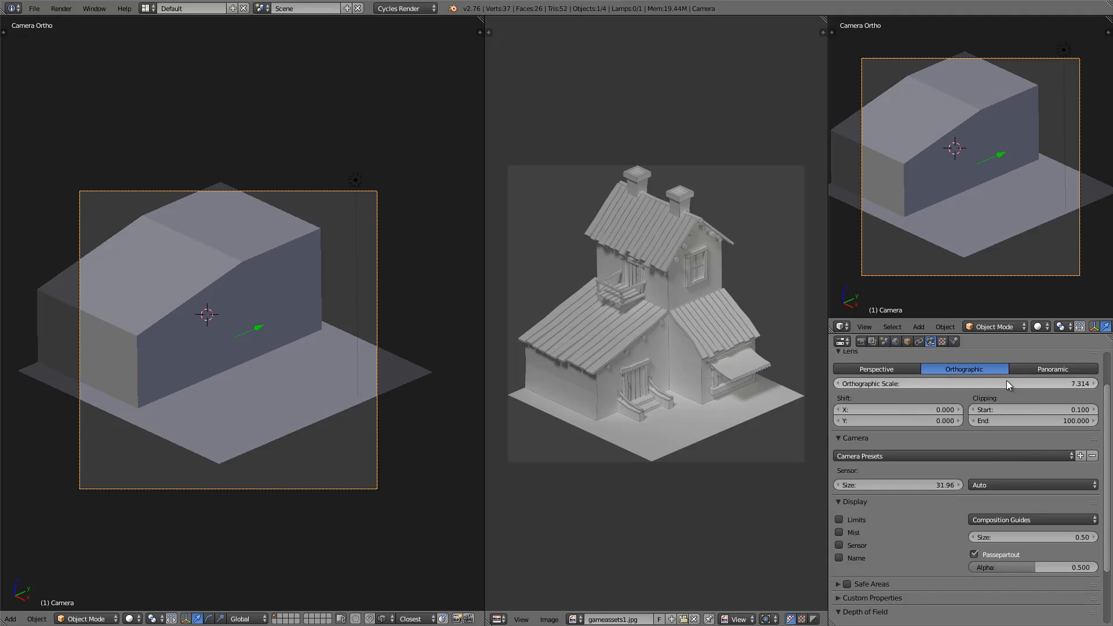
pyautogui.moveTo(1000, 380); pyautogui.dragTo(1022, 385)
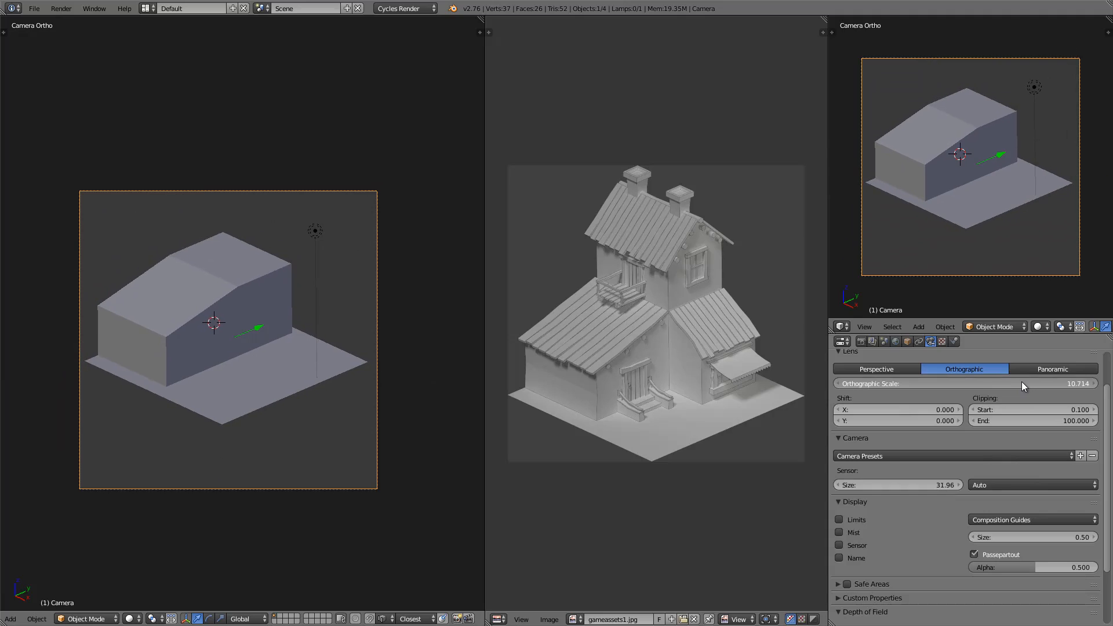
# Move the ground plane and cube together down to the bottom of the camera frame and scale them by about 1.03.
pyautogui.rightClick(211, 374)
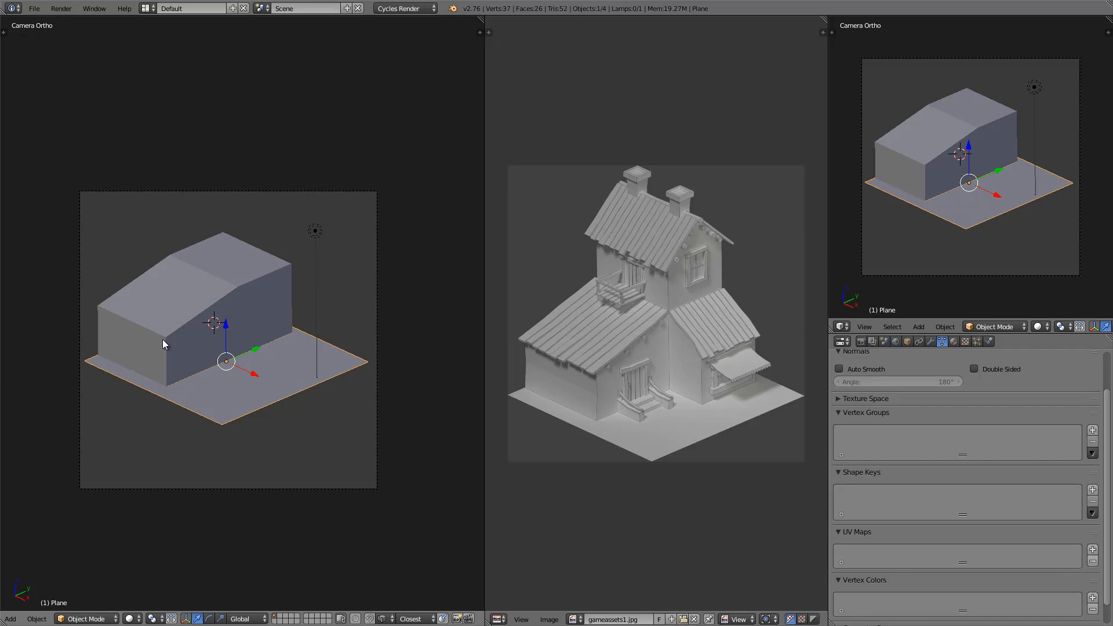
pyautogui.keyDown('shift'); pyautogui.rightClick(170, 323); pyautogui.keyUp('shift')
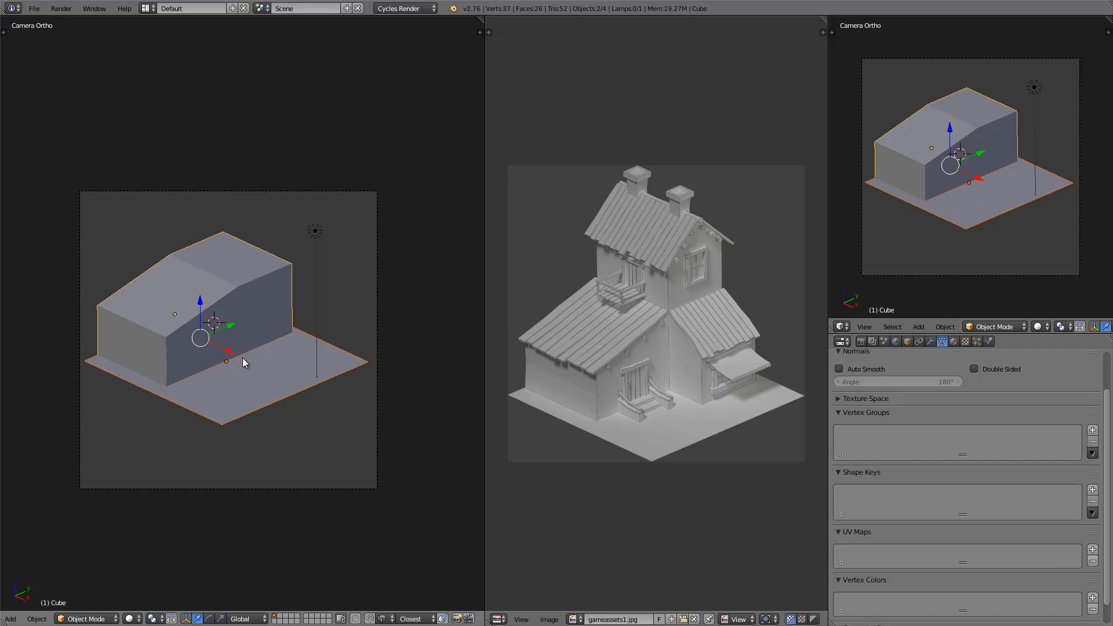
pyautogui.press('g')
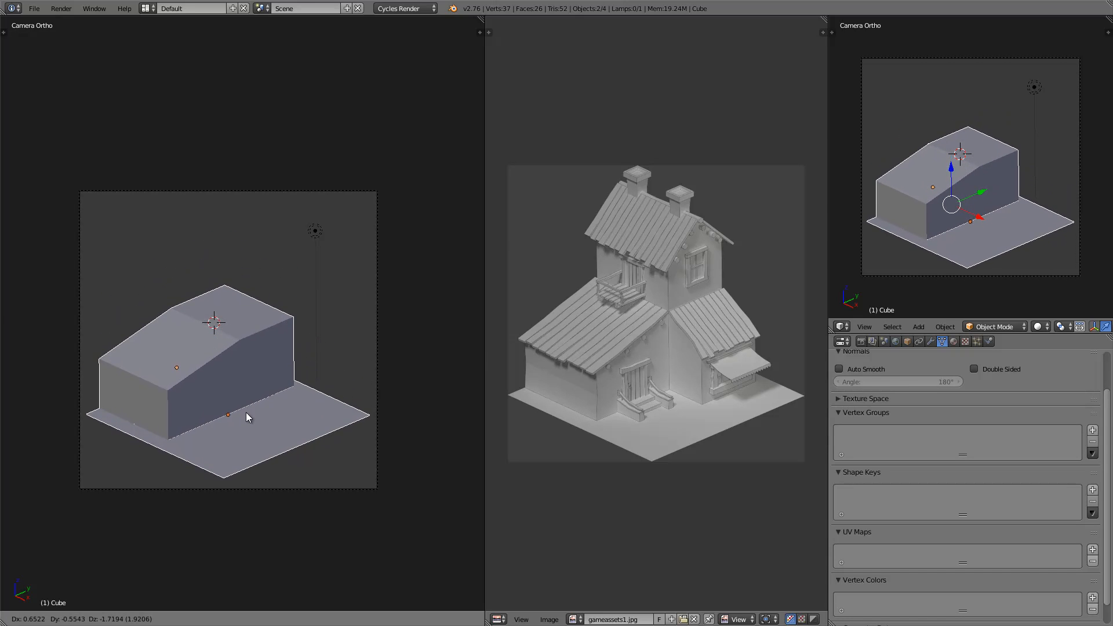
pyautogui.click(246, 415)
pyautogui.press('s')
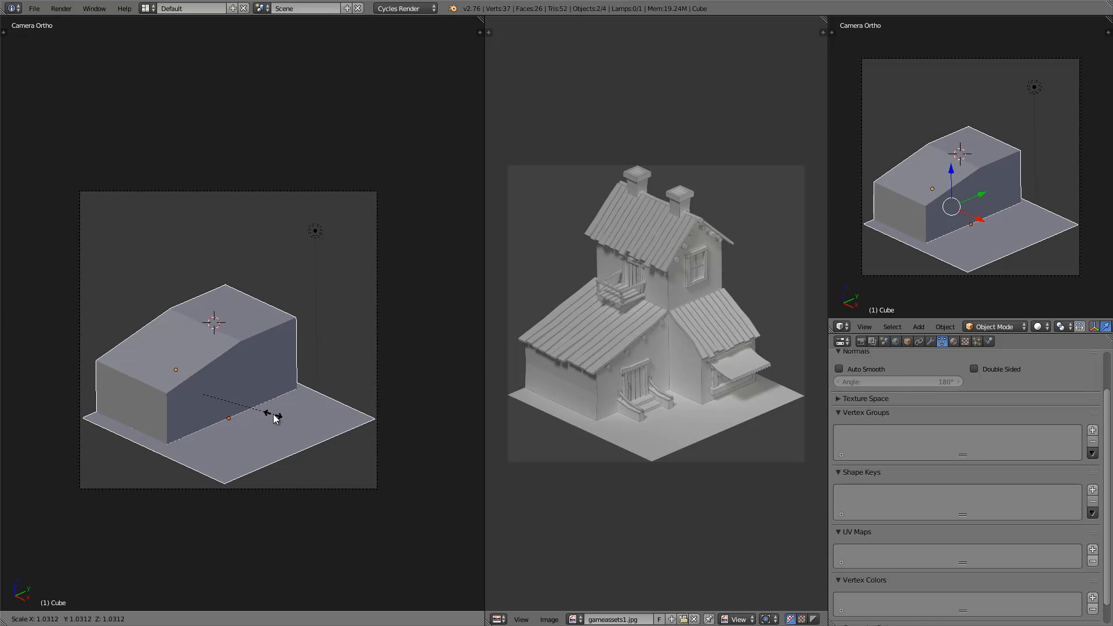
pyautogui.click(273, 414)
pyautogui.moveTo(204, 359); pyautogui.dragTo(206, 363)
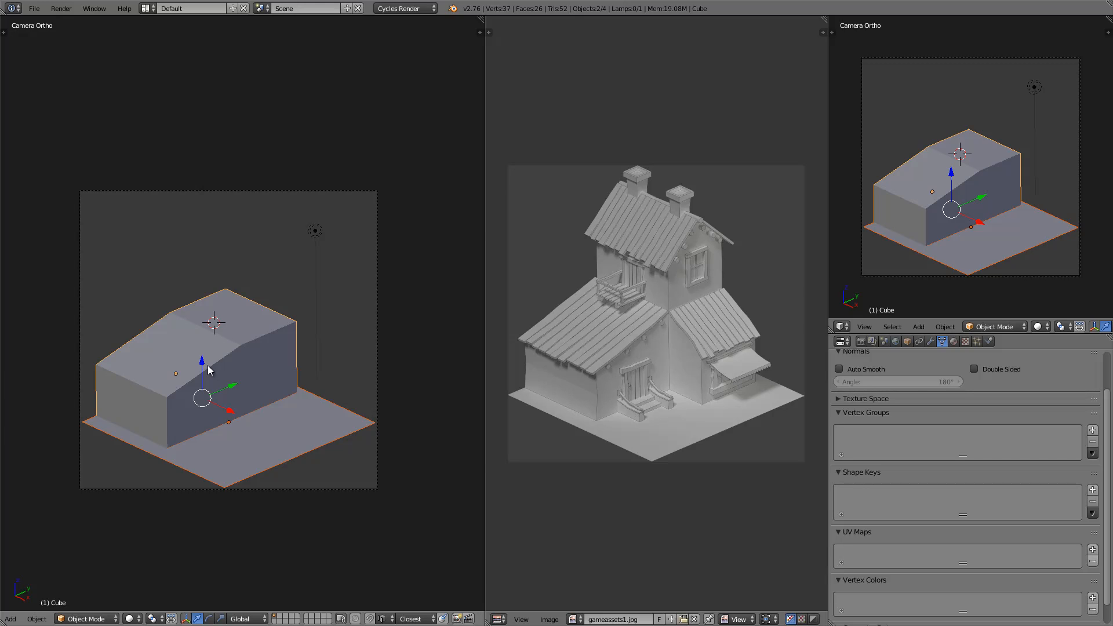
# Extrude the cube's raised top face upward about 2.52 units to form the upper storey.
pyautogui.press('a')
pyautogui.press('a')
pyautogui.press('a')
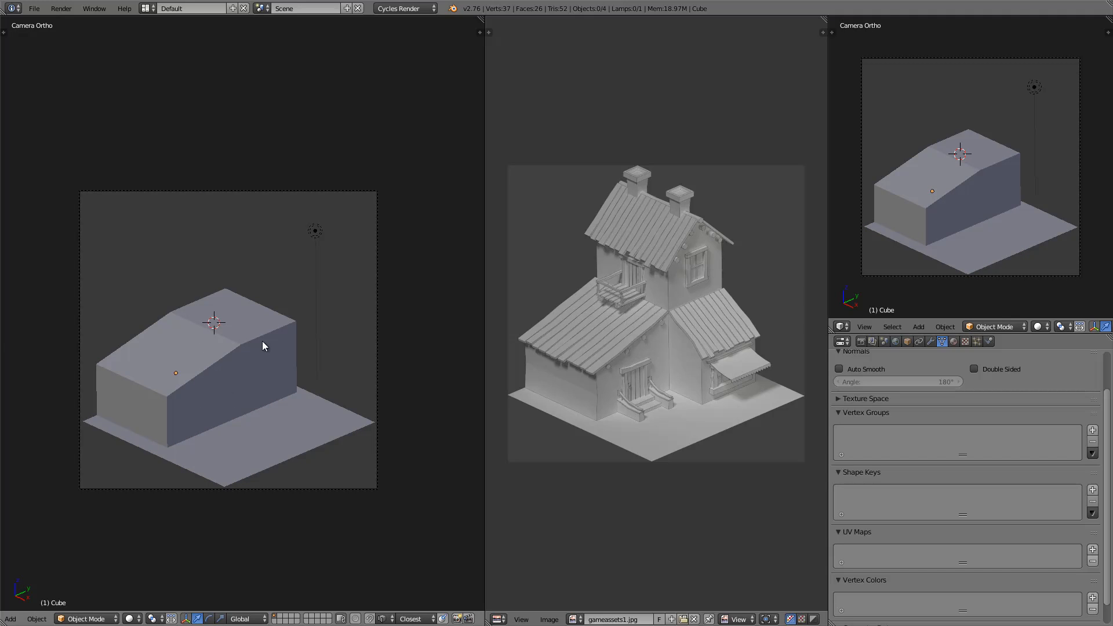
pyautogui.rightClick(247, 325)
pyautogui.press('Tab')
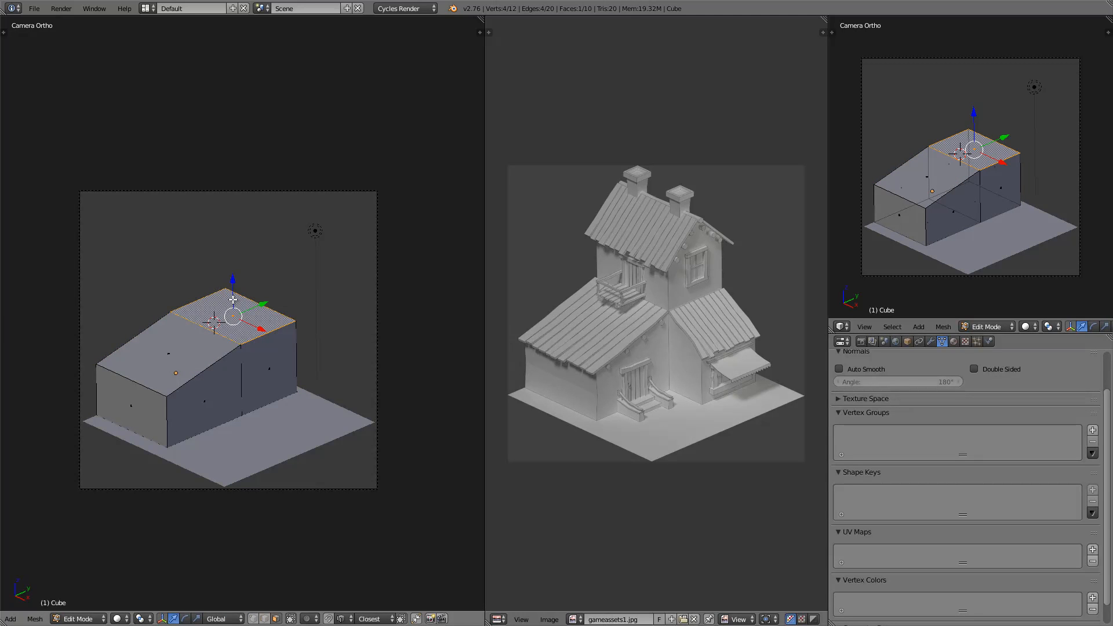
pyautogui.press('e')
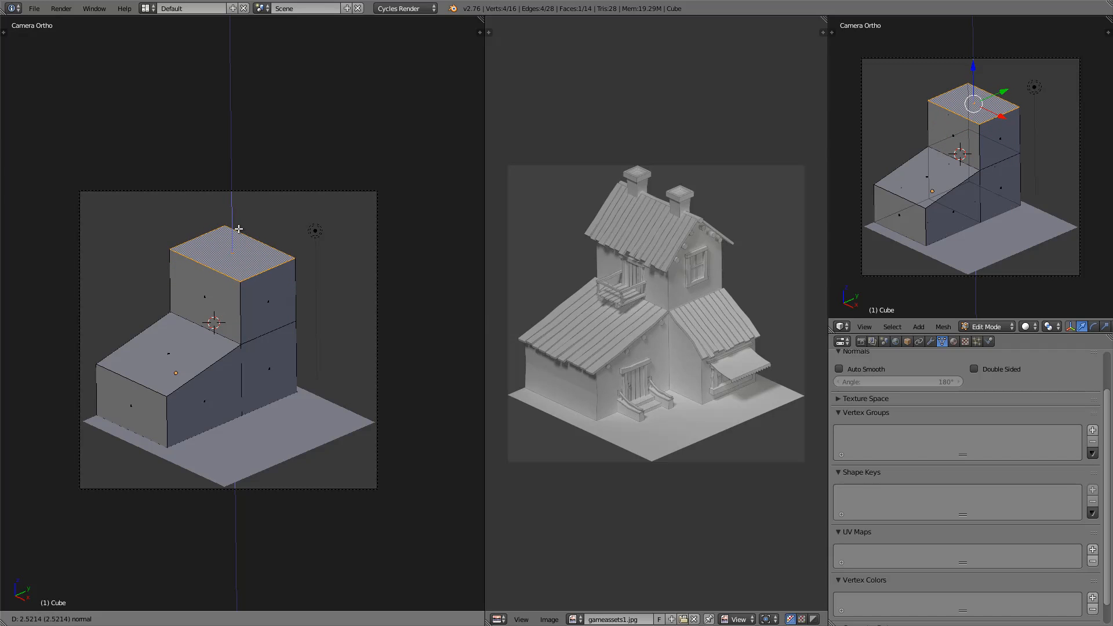
pyautogui.click(238, 229)
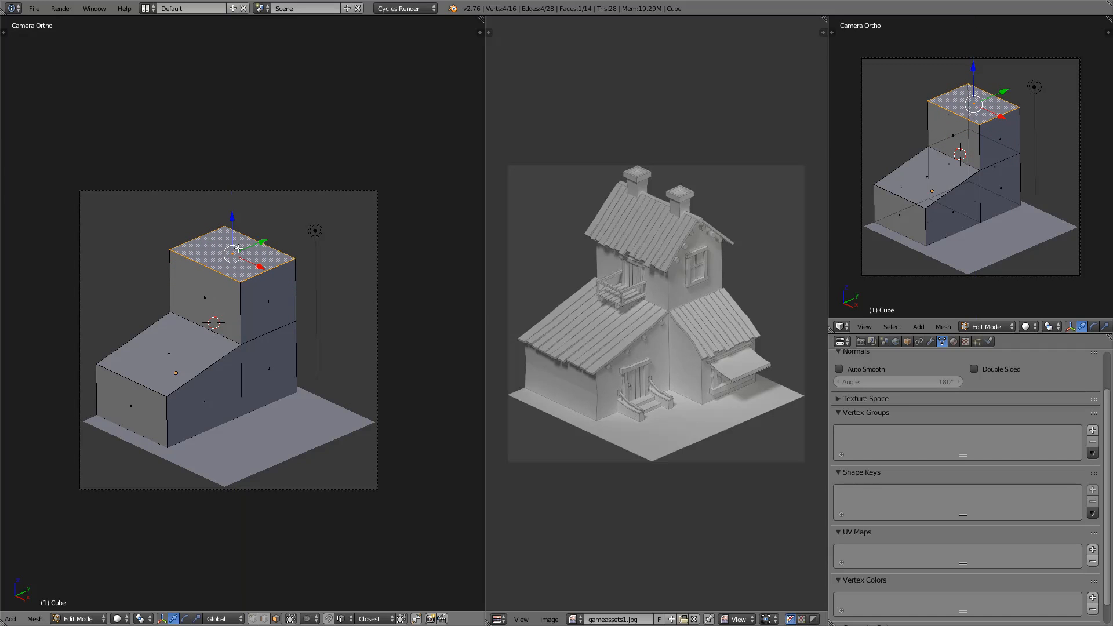
# Add two evenly spaced vertical loop cuts around the tall block, dividing its Y length into thirds.
pyautogui.press('a')
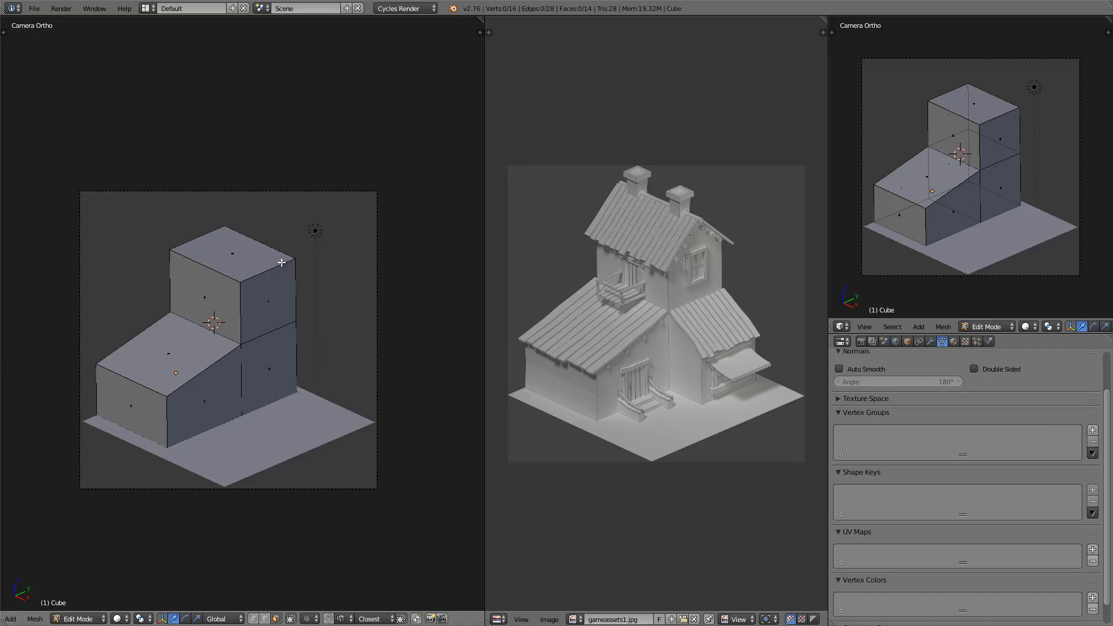
pyautogui.hotkey('ctrl', 'r')
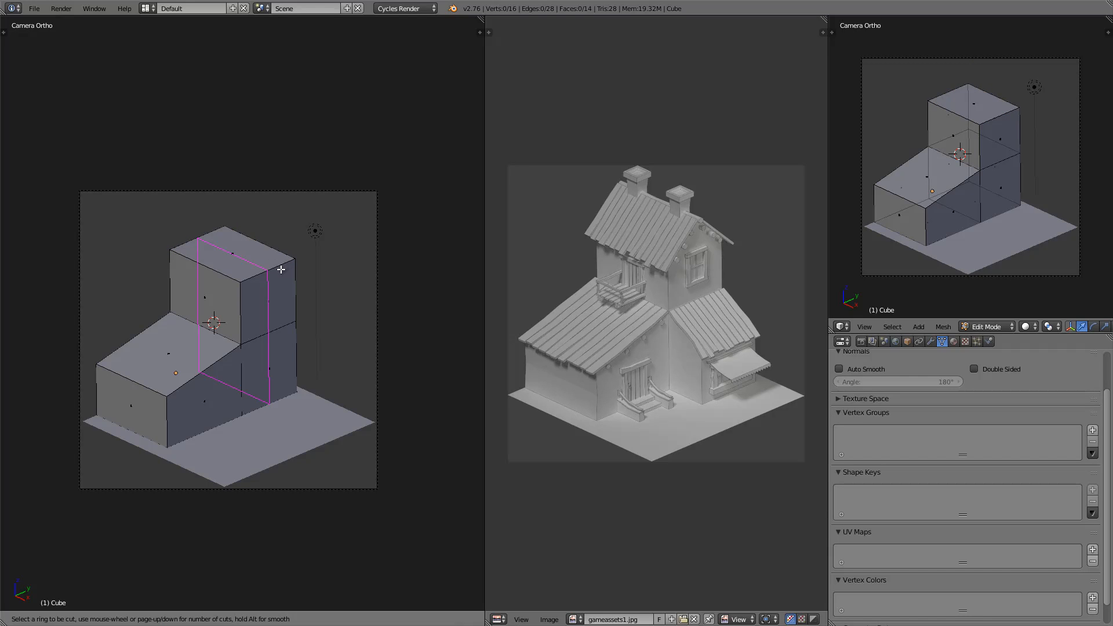
pyautogui.scroll(1, 281, 269)
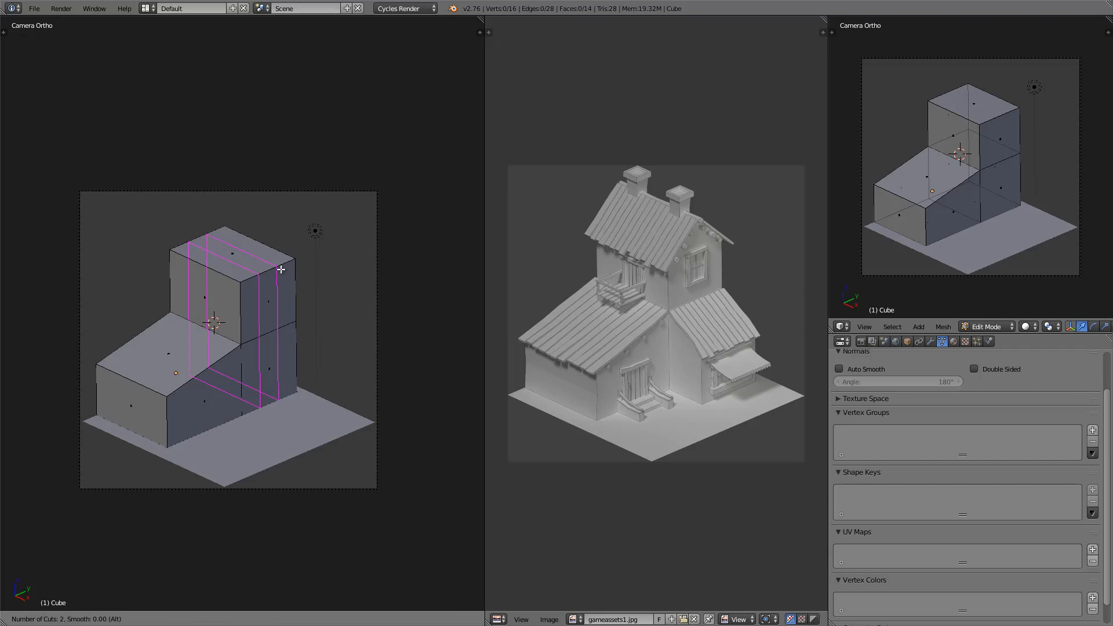
pyautogui.click(281, 269)
pyautogui.rightClick(281, 269)
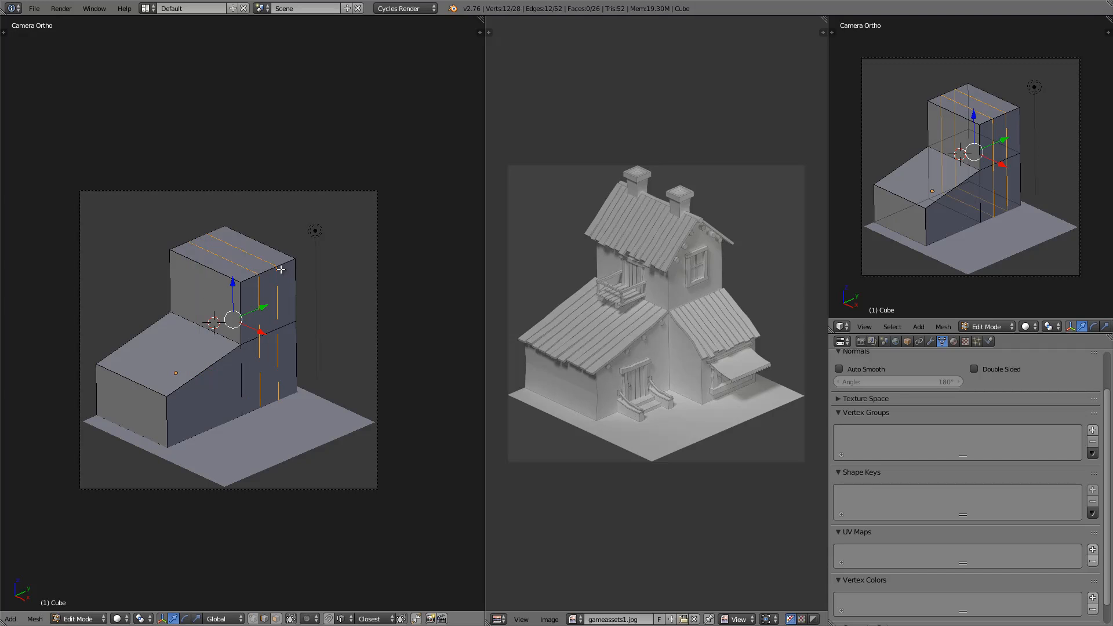
# Raise the middle strip of the tall block's top face along Z to give the upper storey a sloped roof.
pyautogui.click(276, 618)
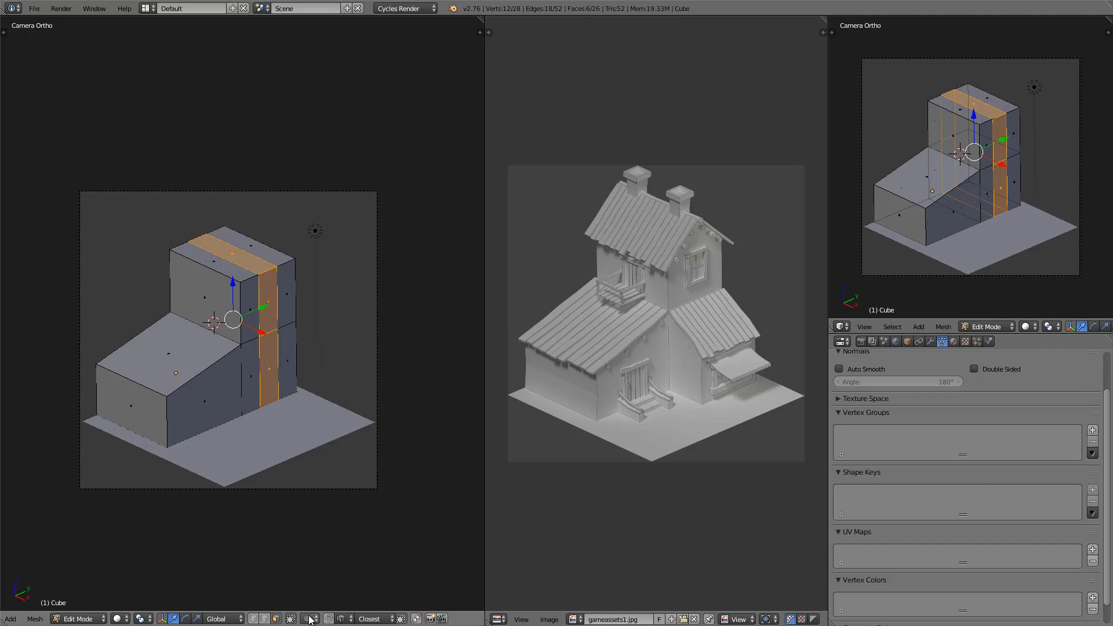
pyautogui.rightClick(230, 254)
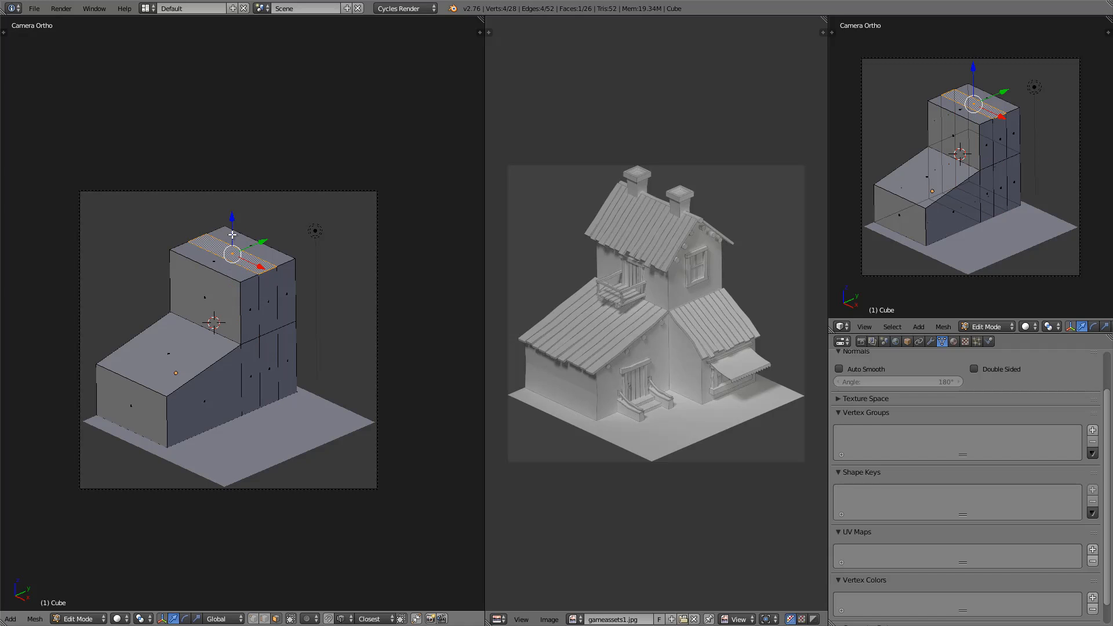
pyautogui.moveTo(232, 233); pyautogui.dragTo(233, 195)
pyautogui.press('a')
pyautogui.press('z')
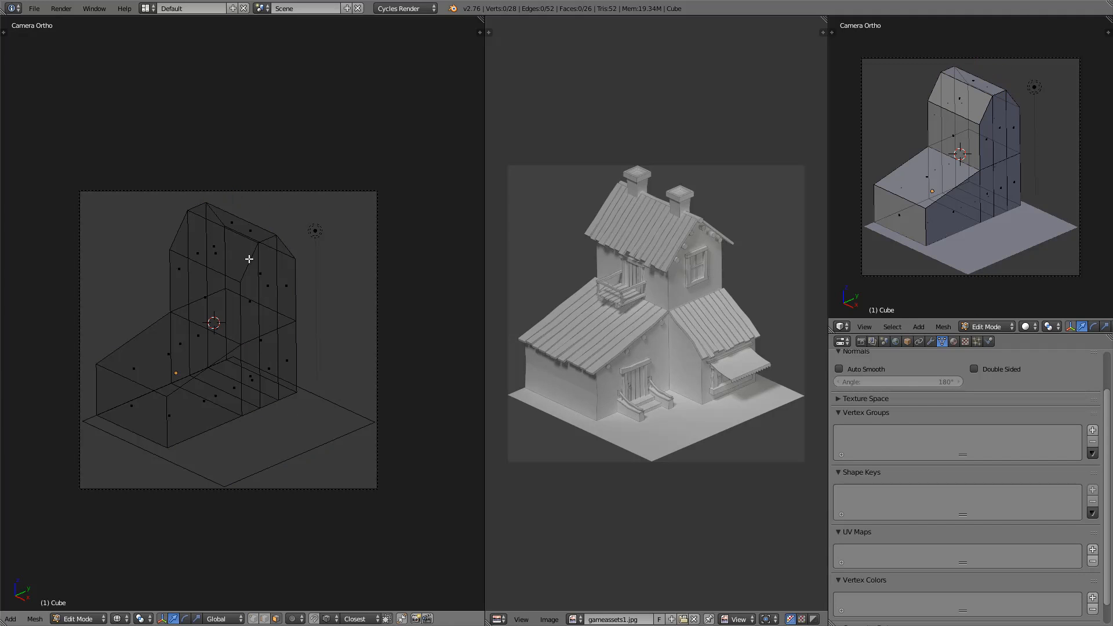
pyautogui.press('b')
pyautogui.moveTo(157, 196); pyautogui.dragTo(303, 302)
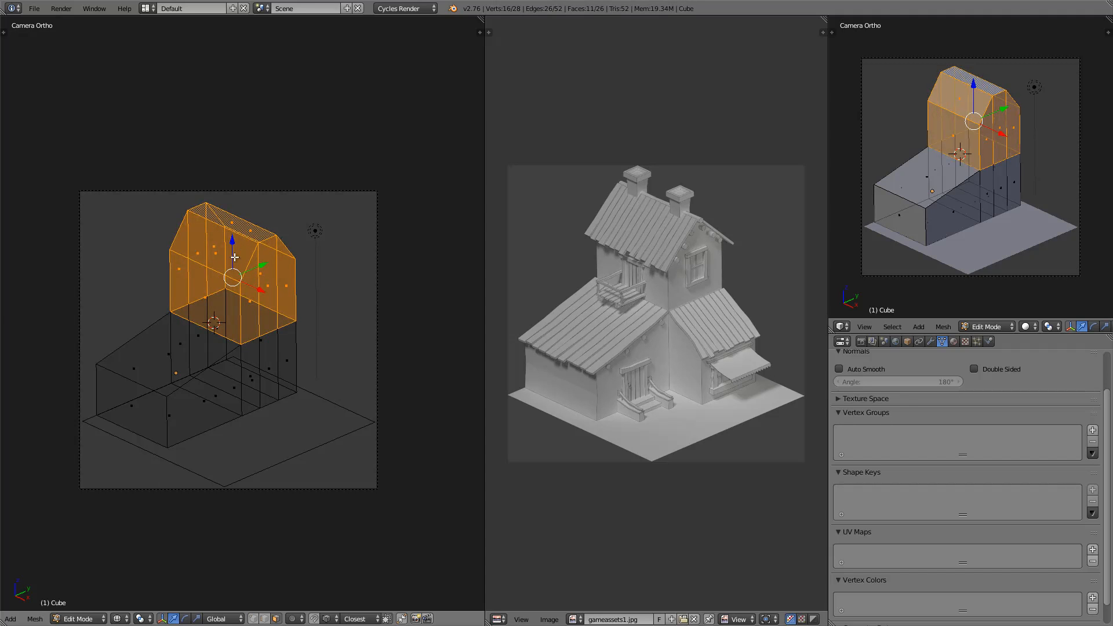
# In wireframe side view, select all the upper storey's roof edges and move them down about 0.6 units along Z.
pyautogui.press('KP_3')
pyautogui.press('z')
pyautogui.press('a')
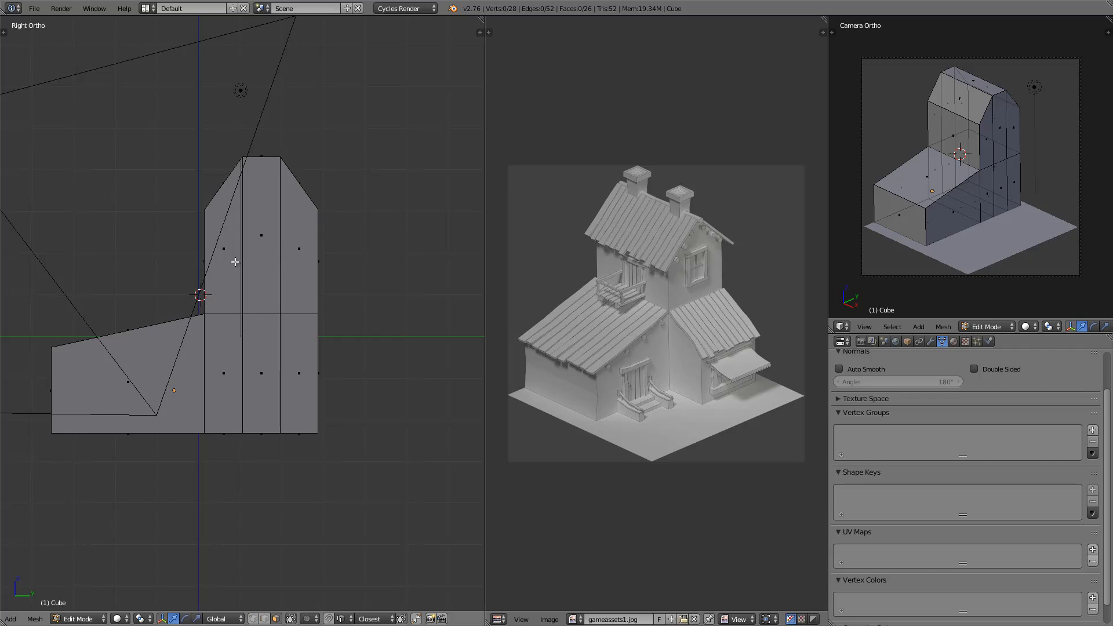
pyautogui.press('z')
pyautogui.press('b')
pyautogui.moveTo(185, 131); pyautogui.dragTo(348, 216)
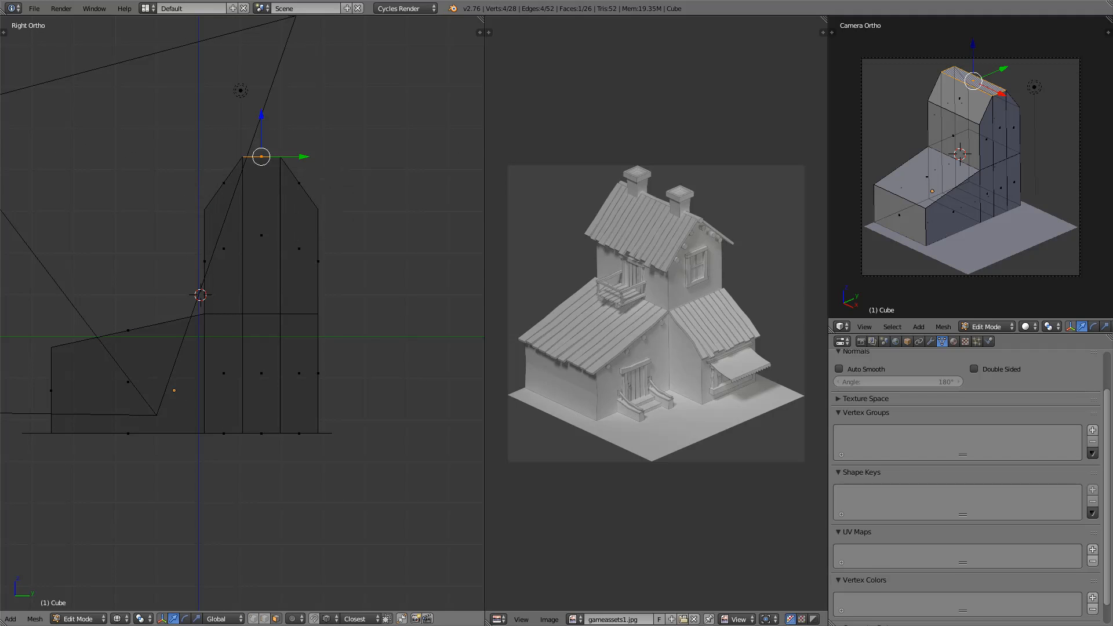
pyautogui.click(265, 619)
pyautogui.press('a')
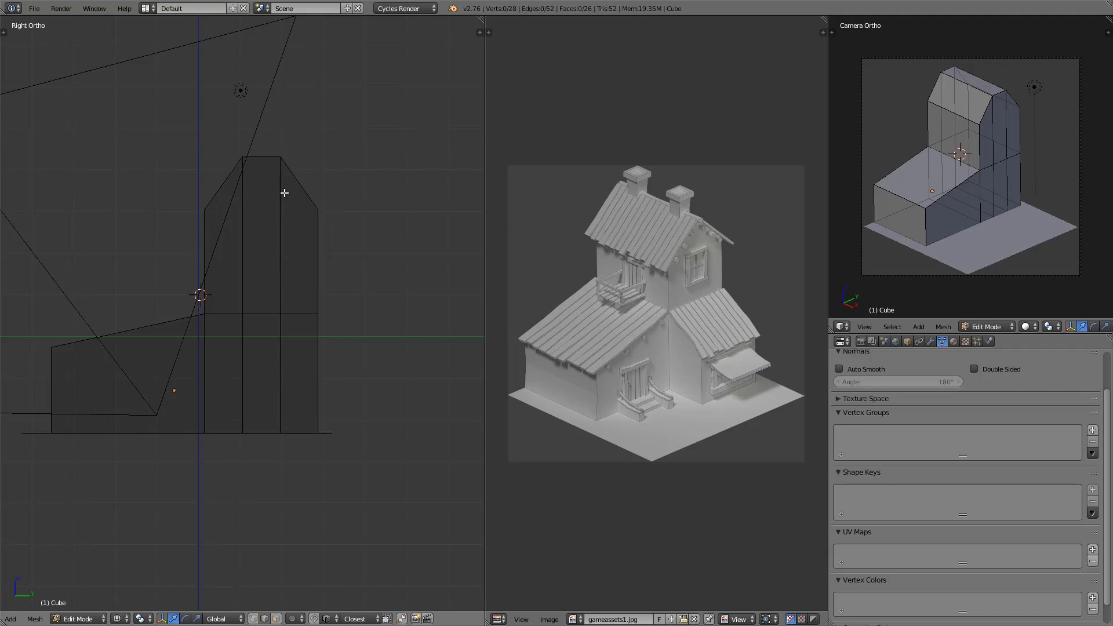
pyautogui.press('b')
pyautogui.moveTo(185, 137); pyautogui.dragTo(343, 218)
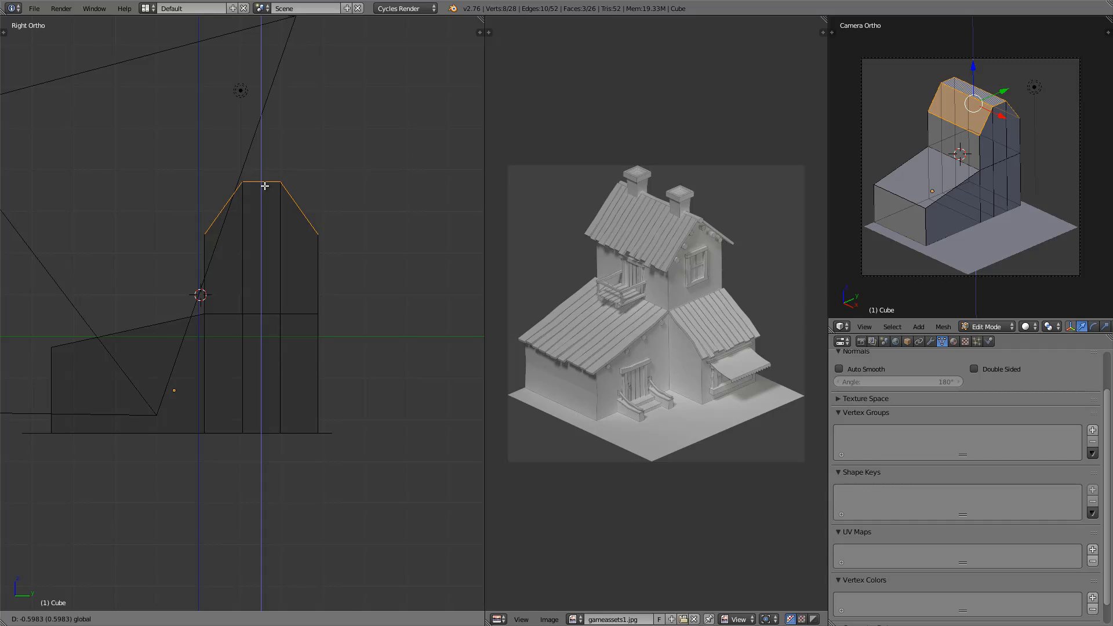
pyautogui.click(264, 185)
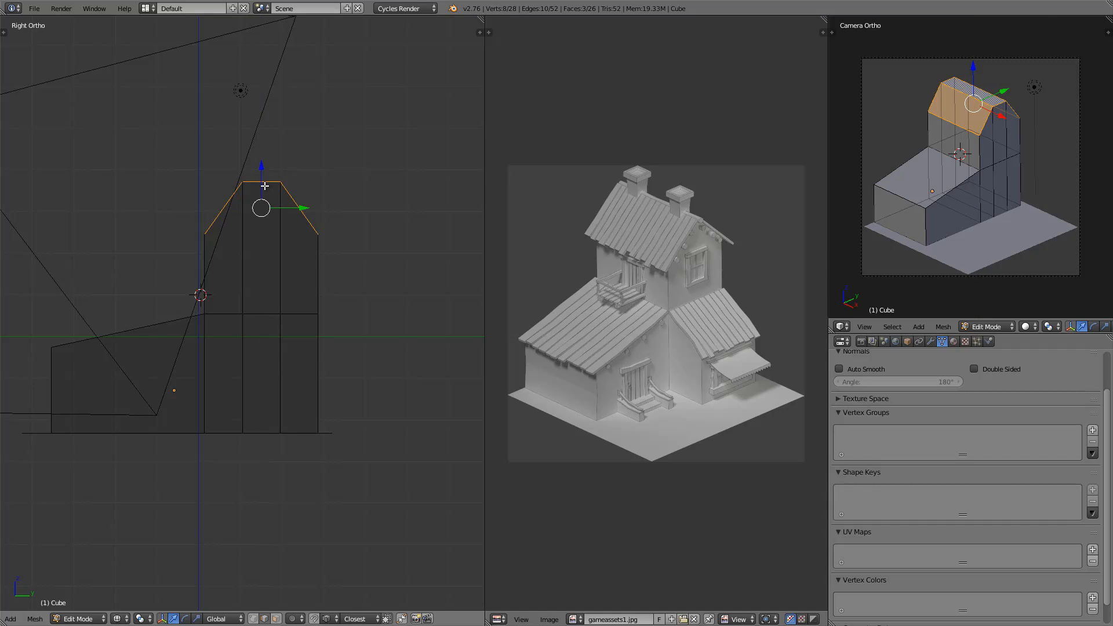
# Raise the selected roof section about 0.08 units along Z and return to the solid camera view.
pyautogui.click(974, 78)
pyautogui.click(974, 78)
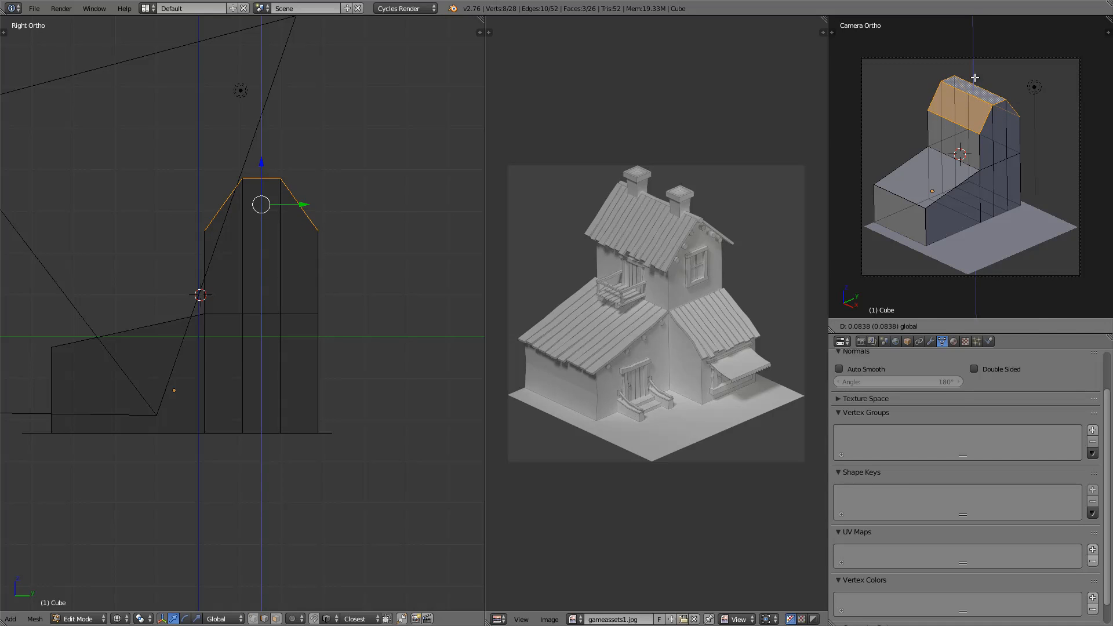
pyautogui.moveTo(148, 261); pyautogui.dragTo(146, 265, button='middle')
pyautogui.press('KP_0')
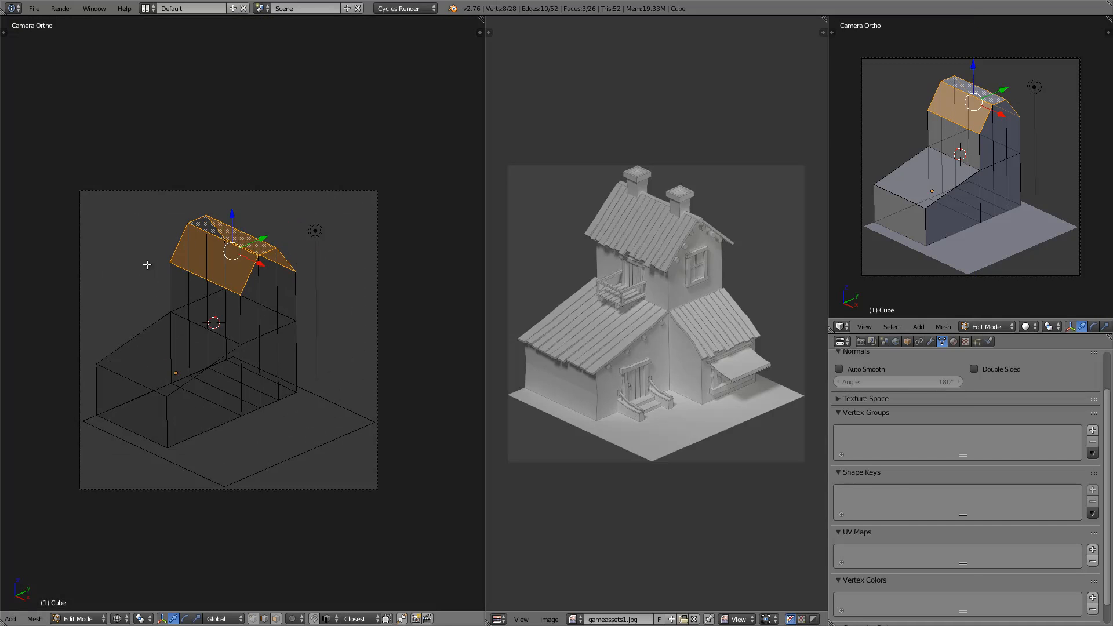
pyautogui.press('z')
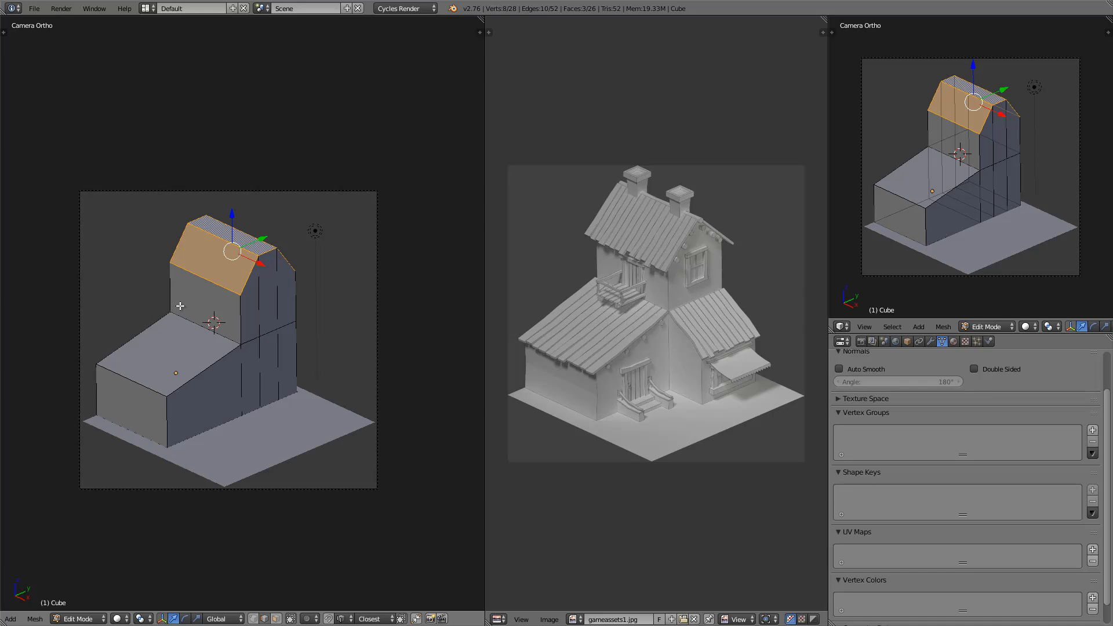
pyautogui.press('a')
# Extrude the three lower faces beneath the upper storey's gable end outward along X to form a side extension.
pyautogui.scroll(3, 216, 325)
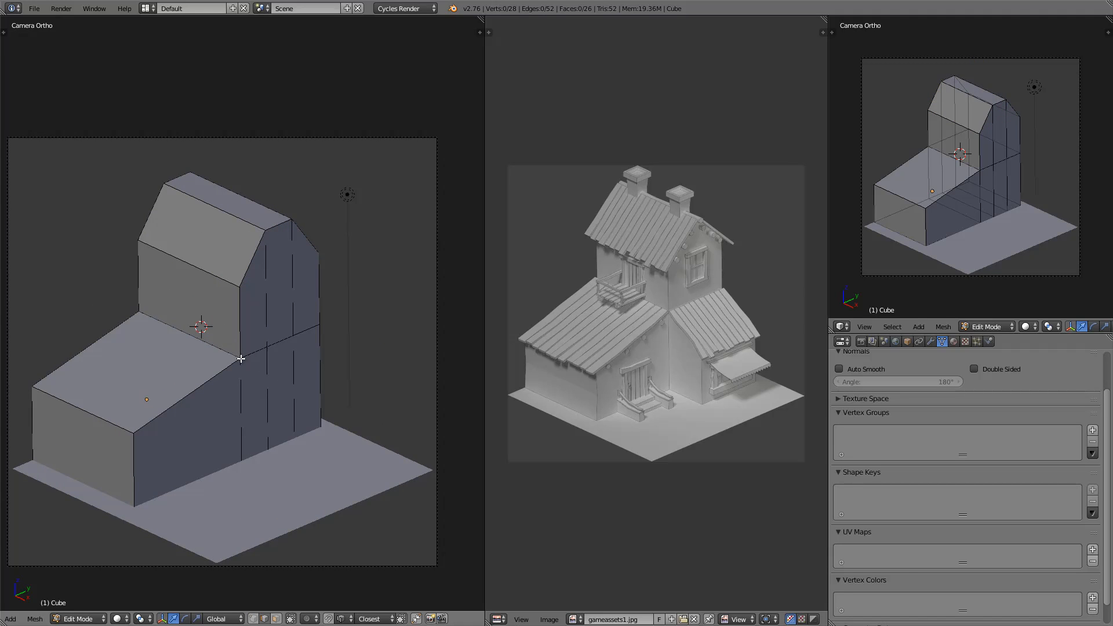
pyautogui.keyDown('shift'); pyautogui.moveTo(239, 356); pyautogui.dragTo(253, 329, button='middle'); pyautogui.keyUp('shift')
pyautogui.click(276, 618)
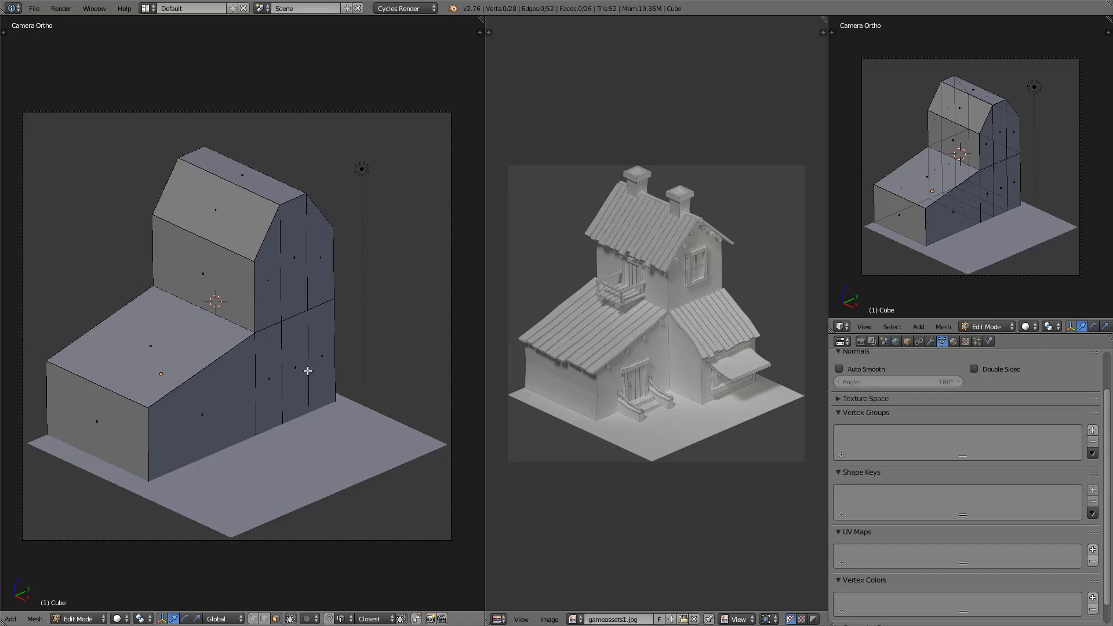
pyautogui.click(305, 371)
pyautogui.keyDown('shift'); pyautogui.click(314, 367); pyautogui.keyUp('shift')
pyautogui.keyDown('shift'); pyautogui.rightClick(274, 381); pyautogui.keyUp('shift')
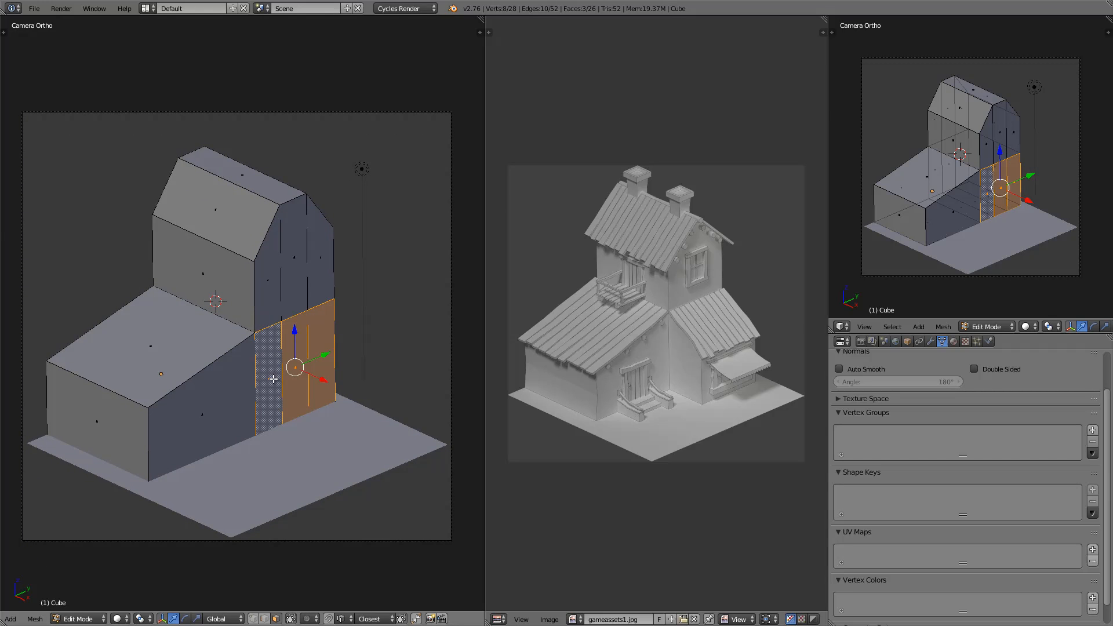
pyautogui.press('e')
pyautogui.rightClick(298, 397)
pyautogui.press('g')
pyautogui.press('x')
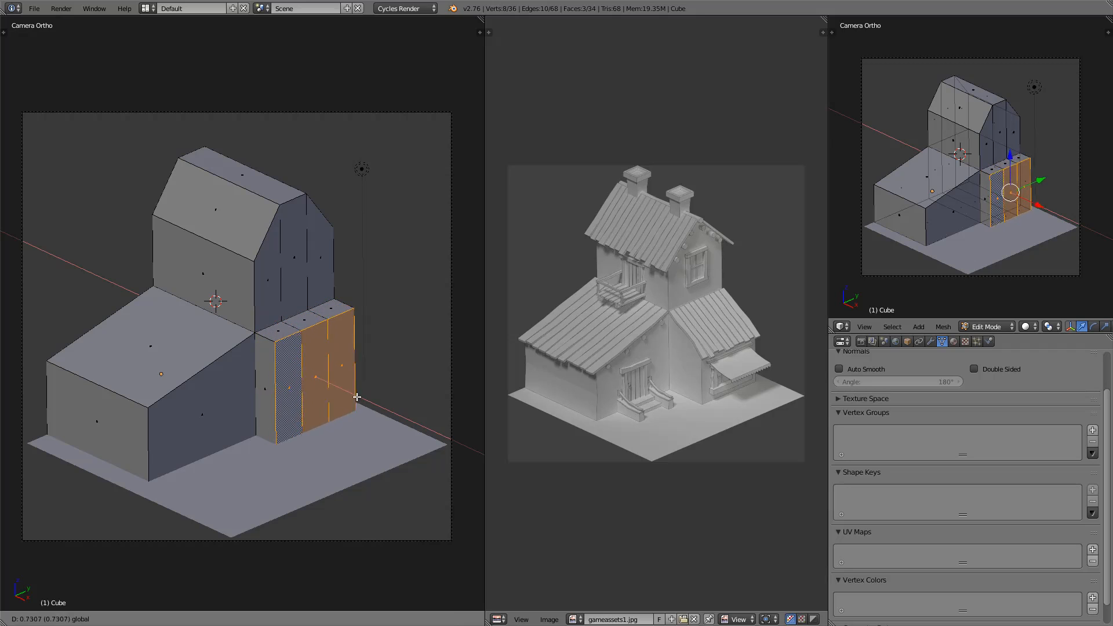
pyautogui.rightClick(380, 408)
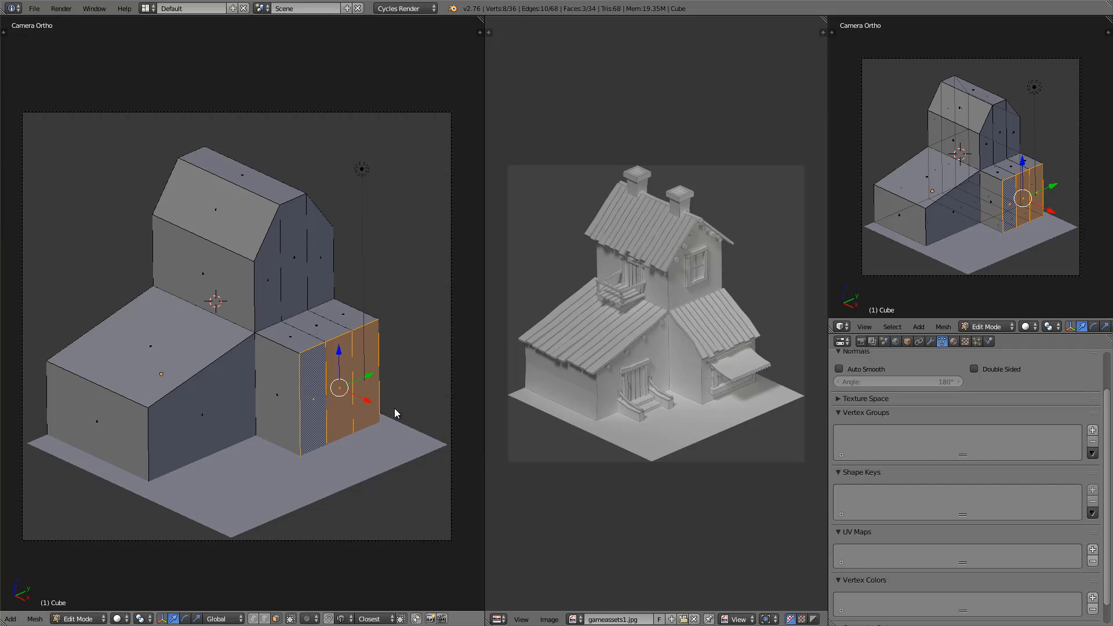
# Lower the three outer top edges of the side extension along Z so its roof slopes away from the house.
pyautogui.click(264, 619)
pyautogui.rightClick(312, 349)
pyautogui.keyDown('shift'); pyautogui.rightClick(335, 341); pyautogui.keyUp('shift')
pyautogui.keyDown('shift'); pyautogui.rightClick(357, 333); pyautogui.keyUp('shift')
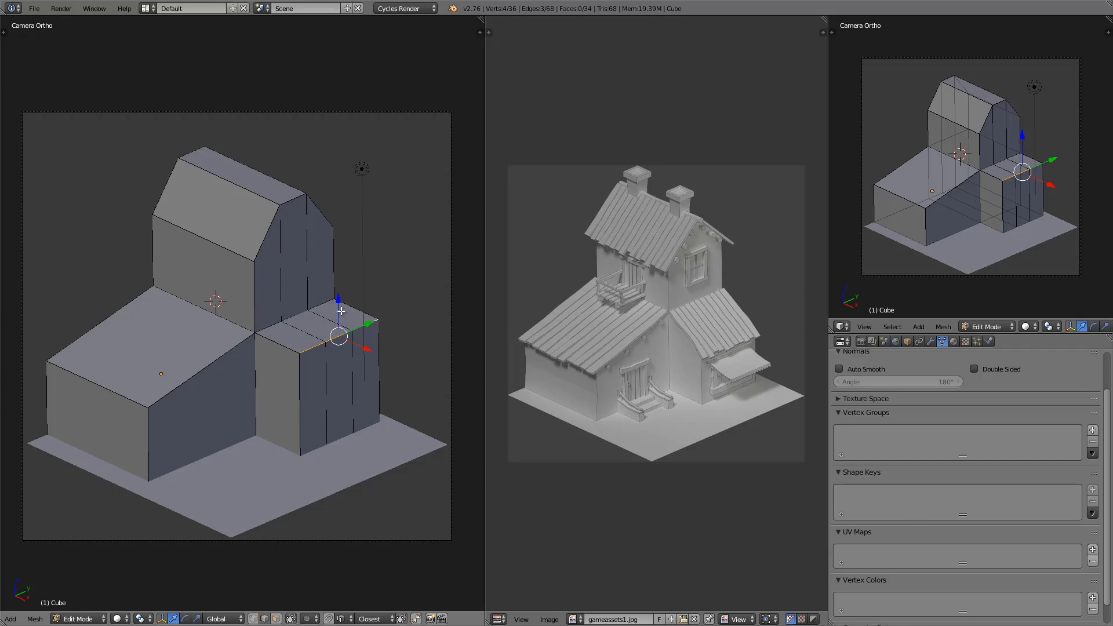
pyautogui.click(331, 308)
pyautogui.press('g')
pyautogui.press('z')
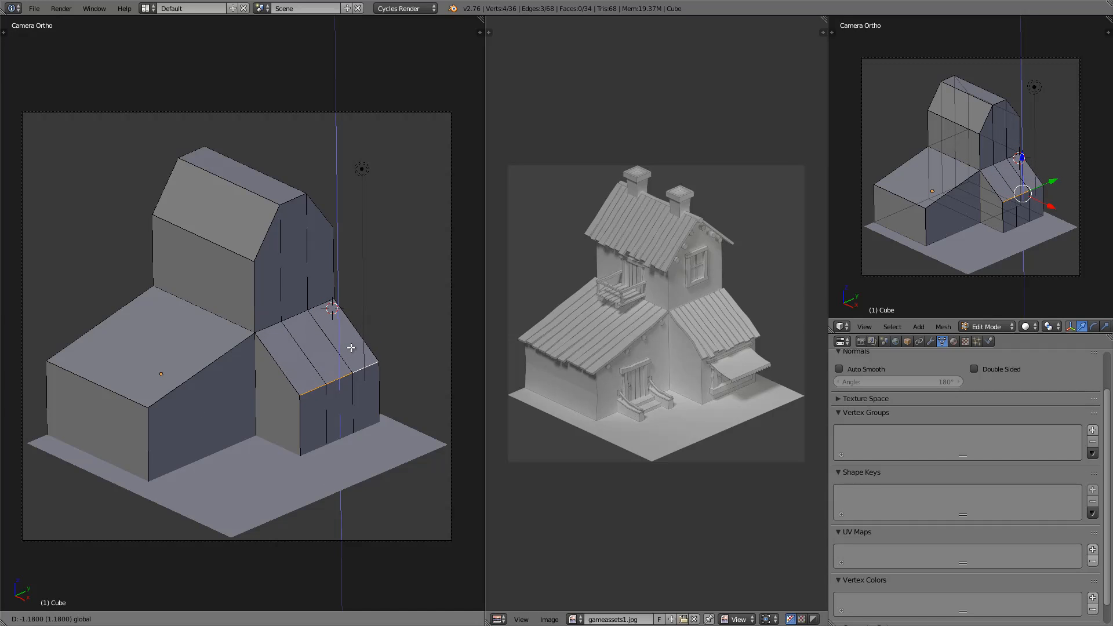
pyautogui.click(354, 345)
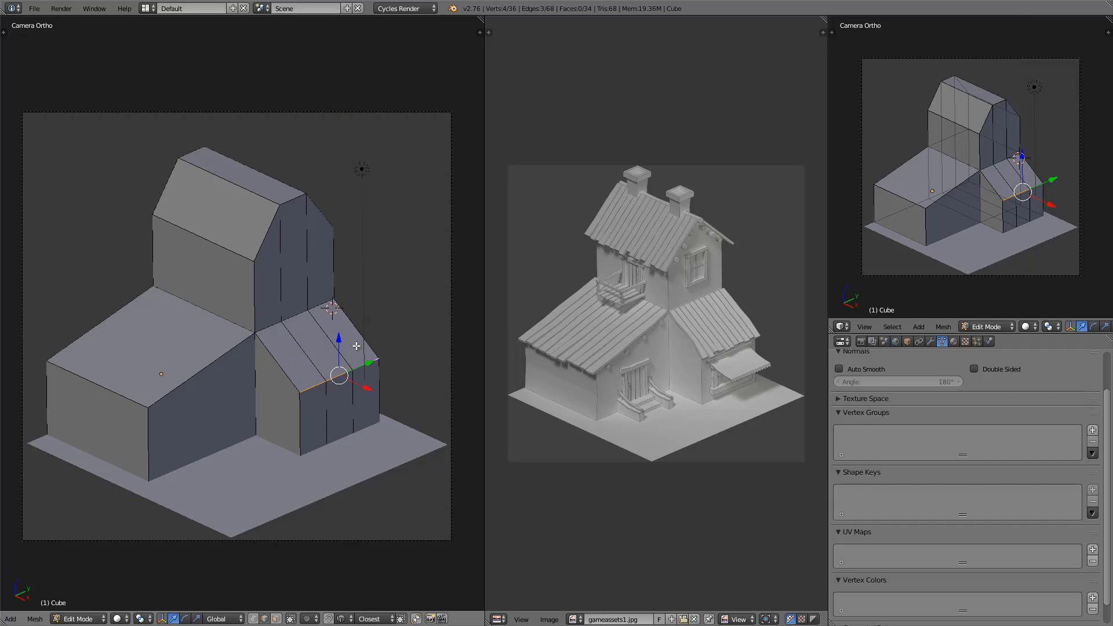
# Lower the sloped base's front eave edge about 0.29 units along Z, snapping it to the side extension's eave height.
pyautogui.press('a')
pyautogui.press('KP_1')
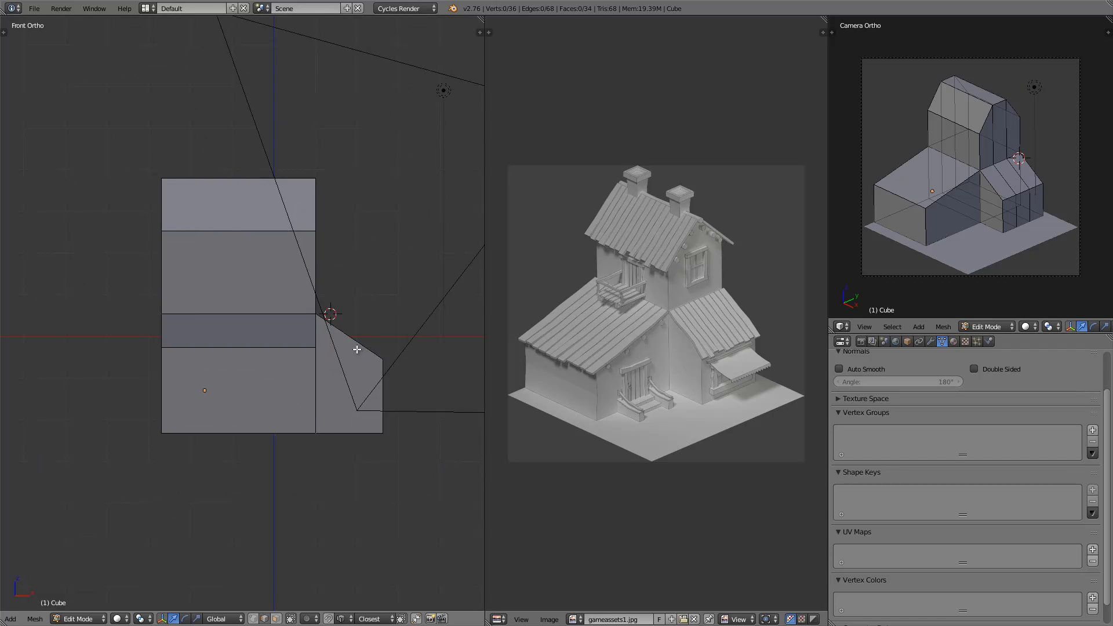
pyautogui.scroll(3, 358, 350)
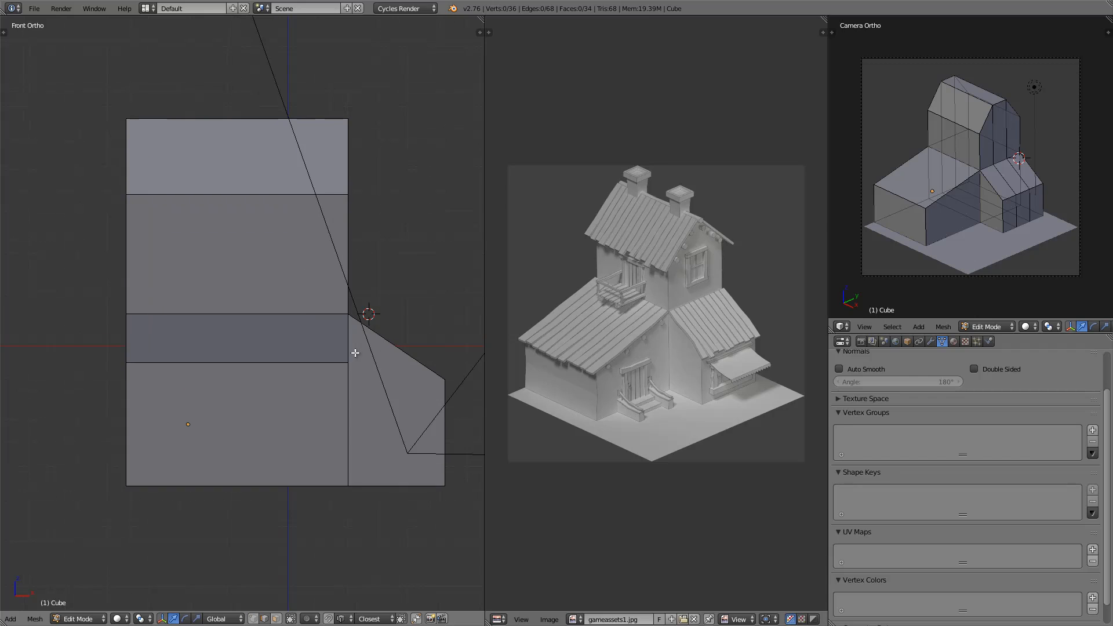
pyautogui.rightClick(220, 353)
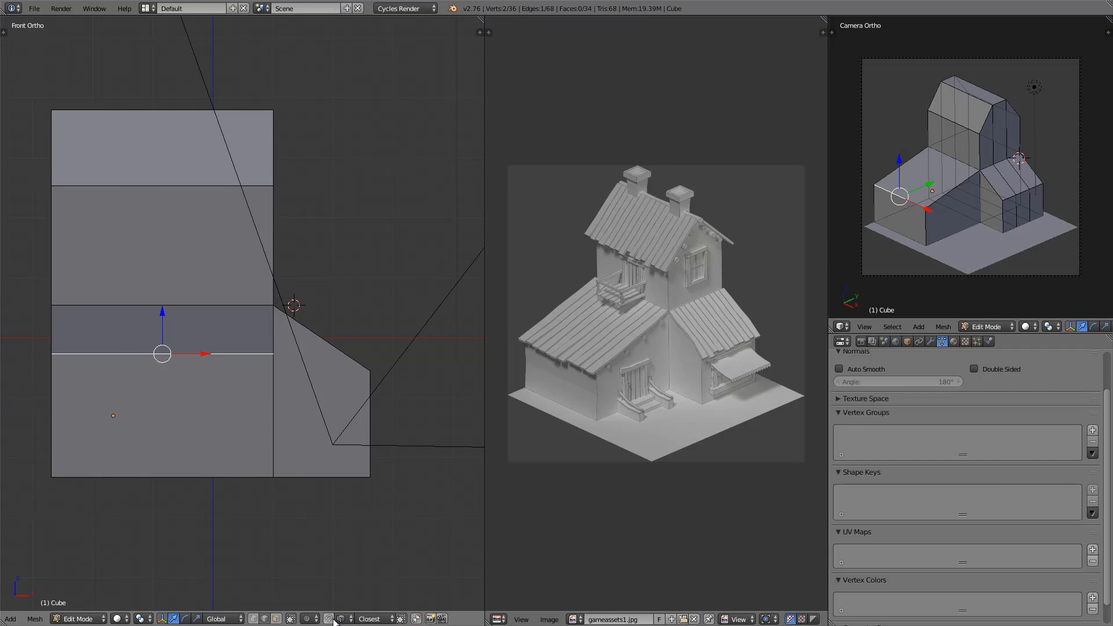
pyautogui.moveTo(162, 312); pyautogui.dragTo(315, 354)
pyautogui.click(315, 354)
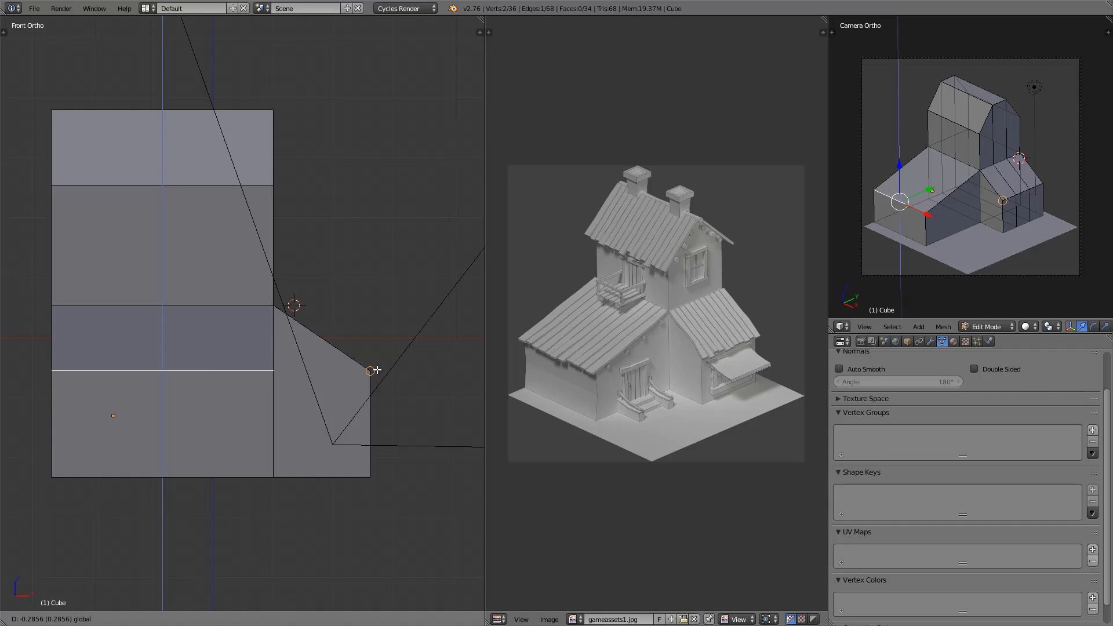
pyautogui.press('a')
pyautogui.moveTo(388, 441); pyautogui.dragTo(337, 455, button='middle')
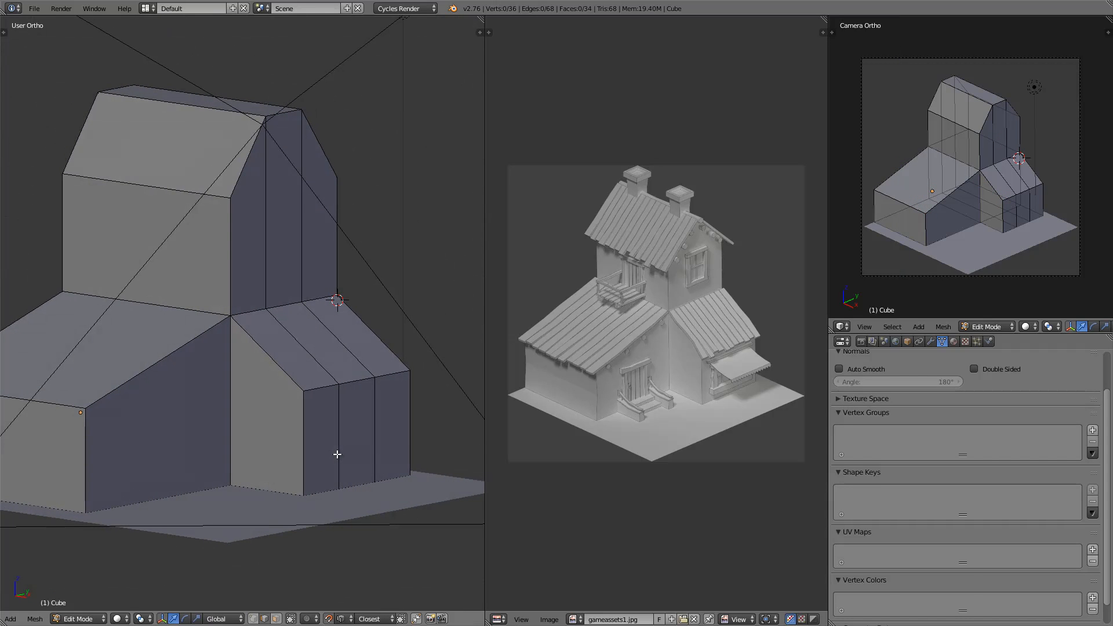
pyautogui.press('KP_0')
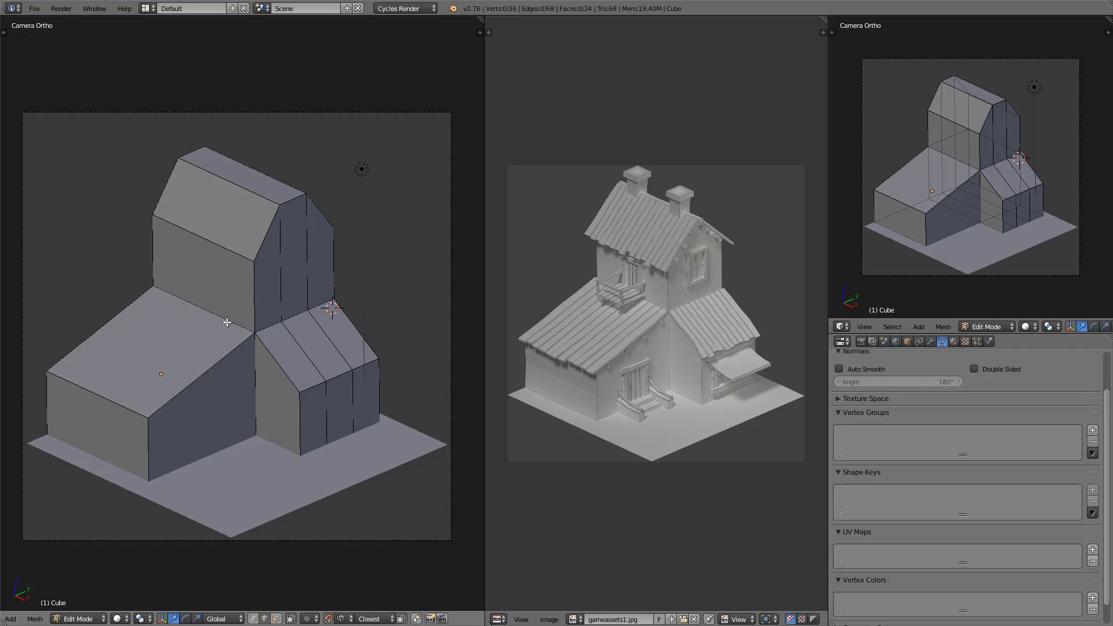
# Scale the house and ground plane together by about 1.01 and shift them slightly in the negative X direction.
pyautogui.press('Tab')
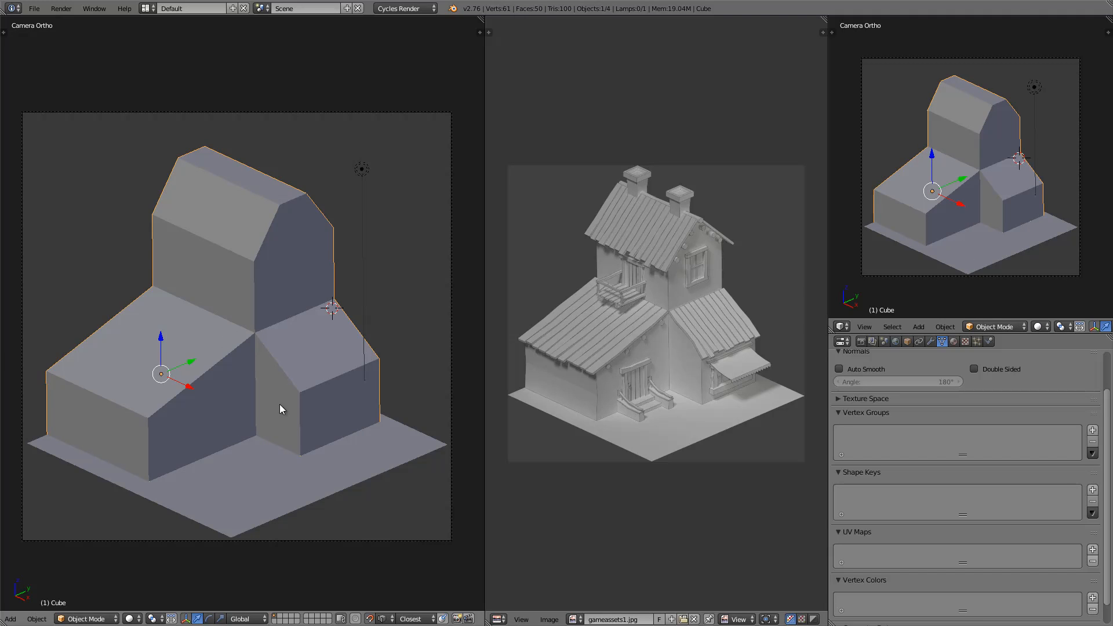
pyautogui.keyDown('shift'); pyautogui.rightClick(235, 452); pyautogui.keyUp('shift')
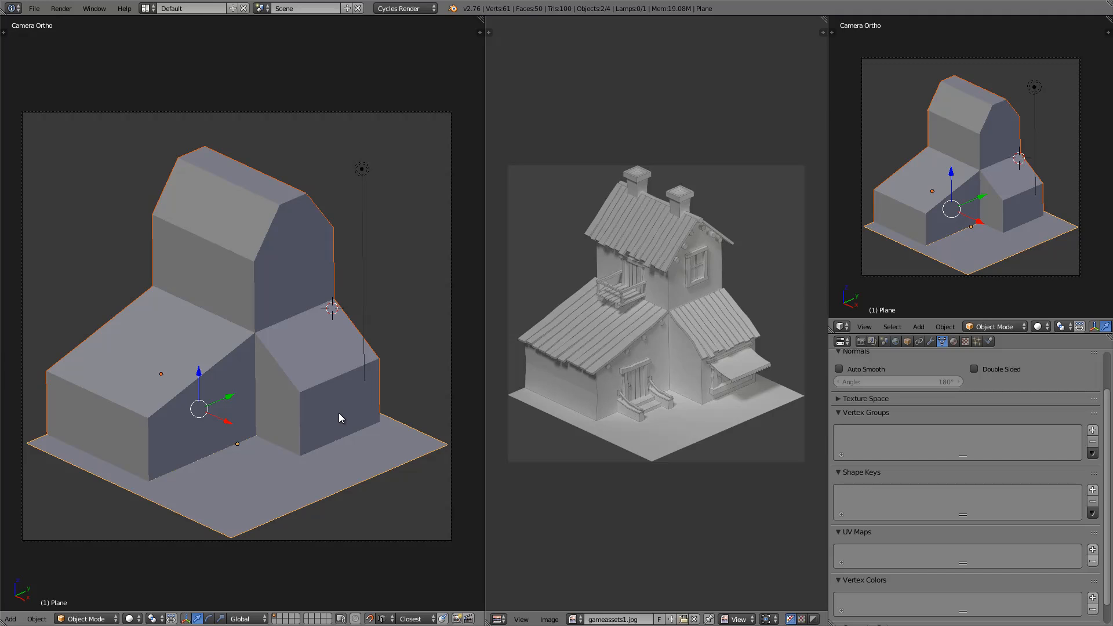
pyautogui.press('s')
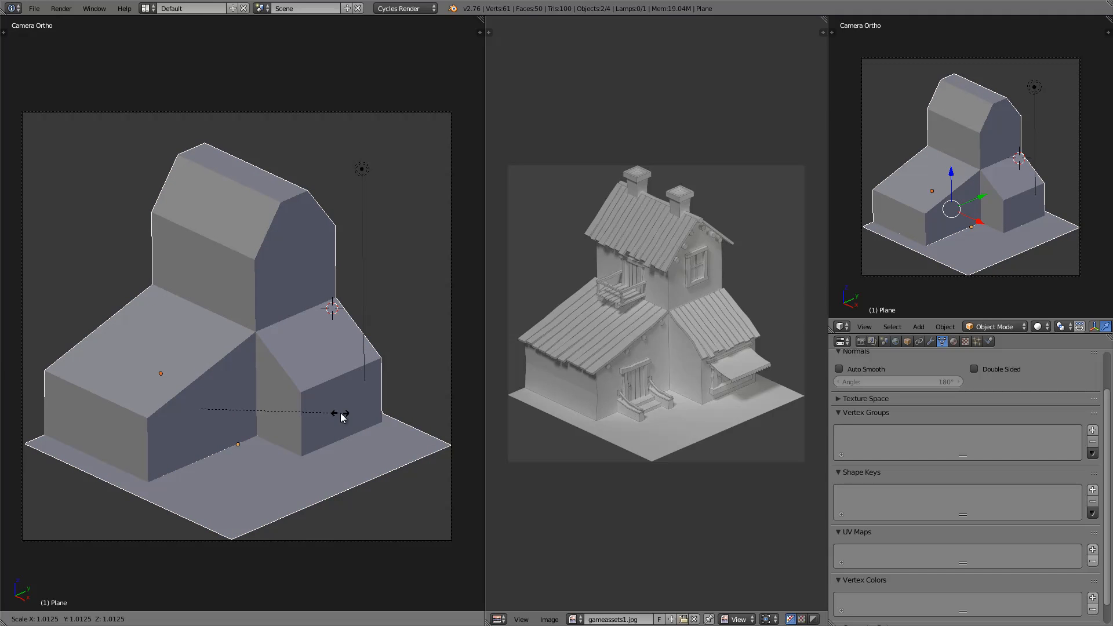
pyautogui.click(341, 413)
pyautogui.press('g')
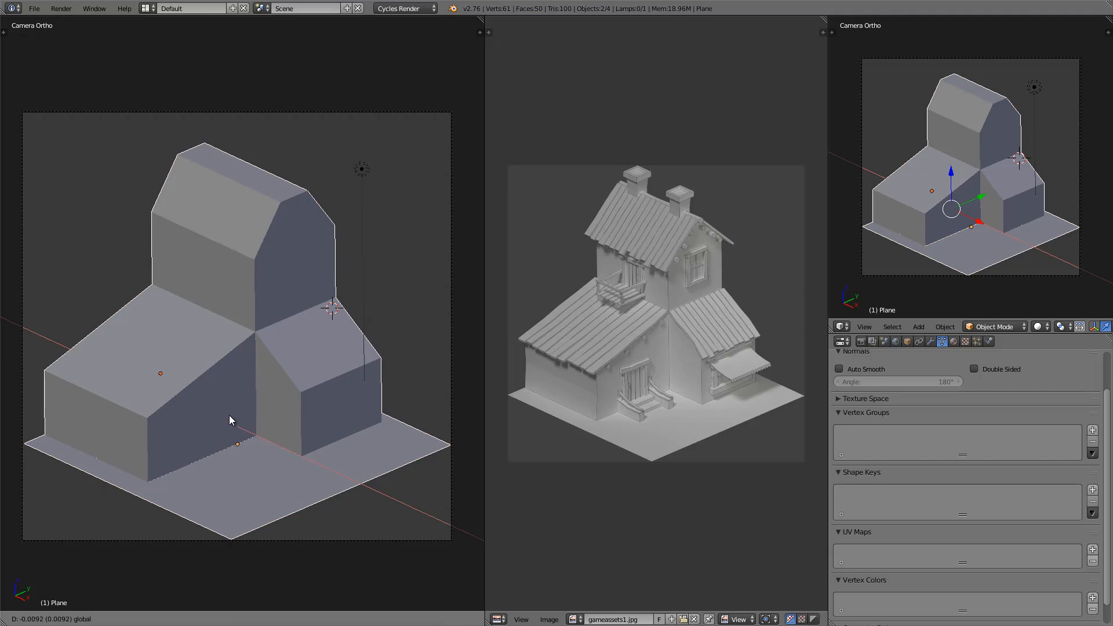
pyautogui.press('x')
pyautogui.click(228, 414)
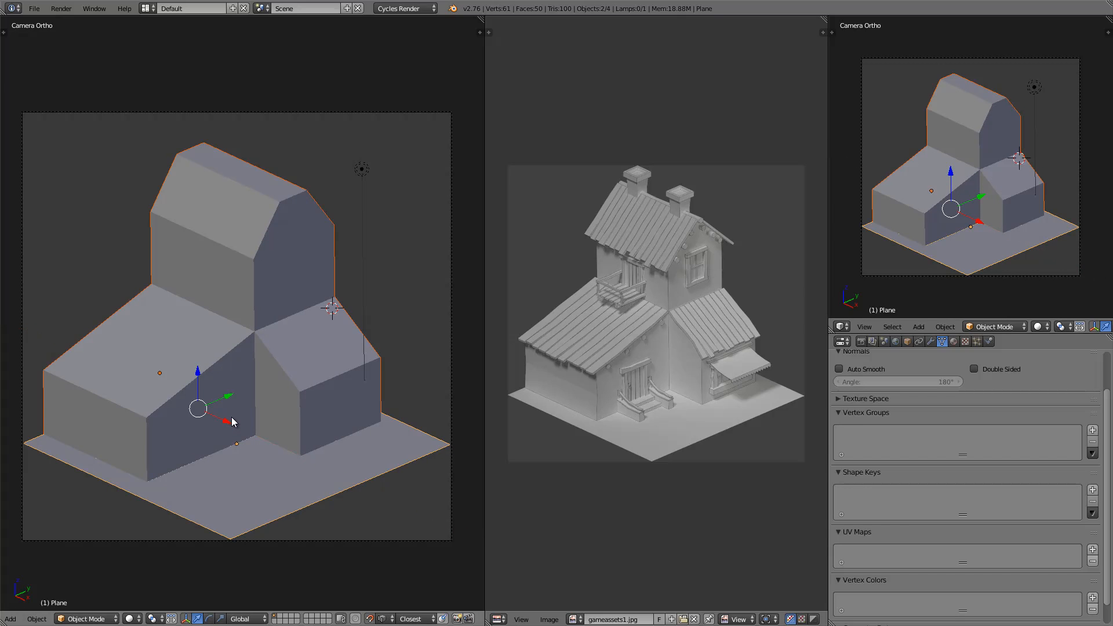
pyautogui.press('a')
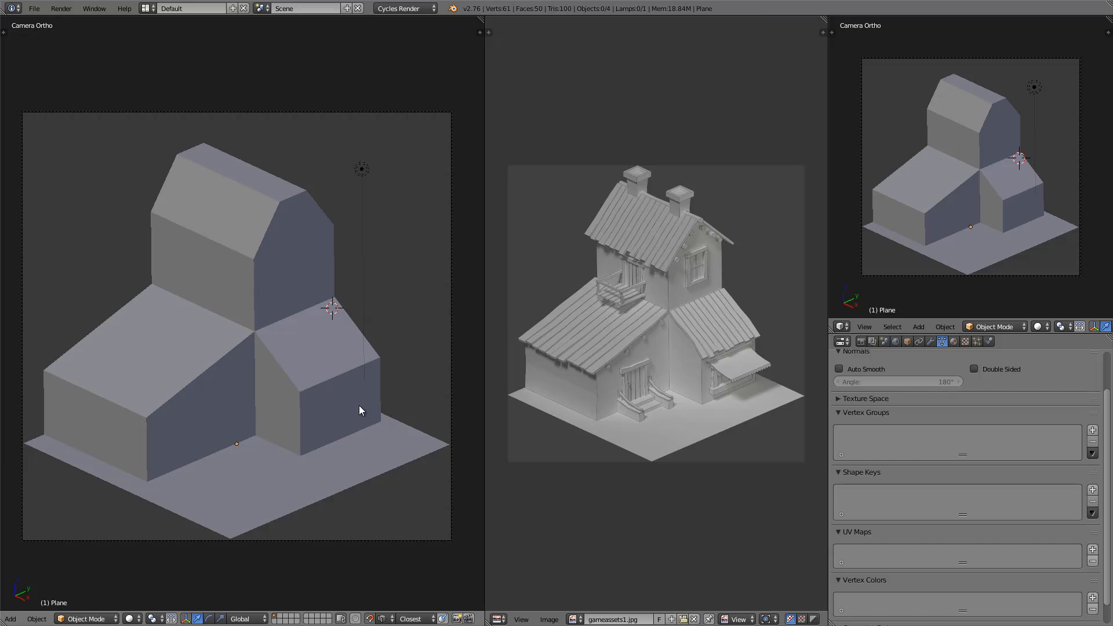
# Render the scene through the camera and inspect the result in a maximized view.
pyautogui.press('F12')
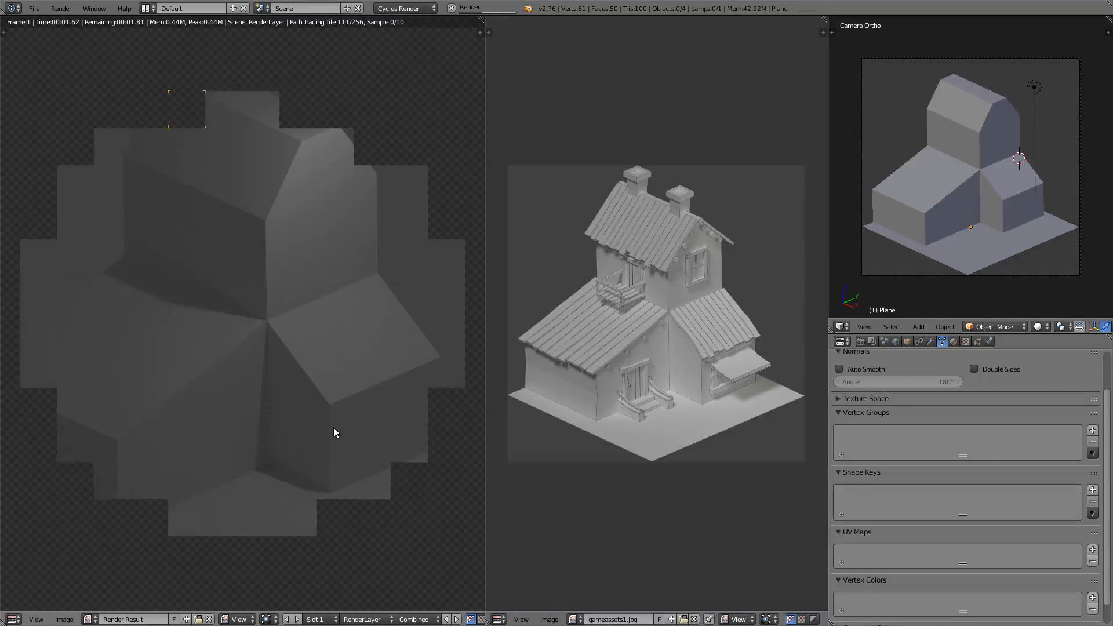
pyautogui.hotkey('ctrl', 'Up')
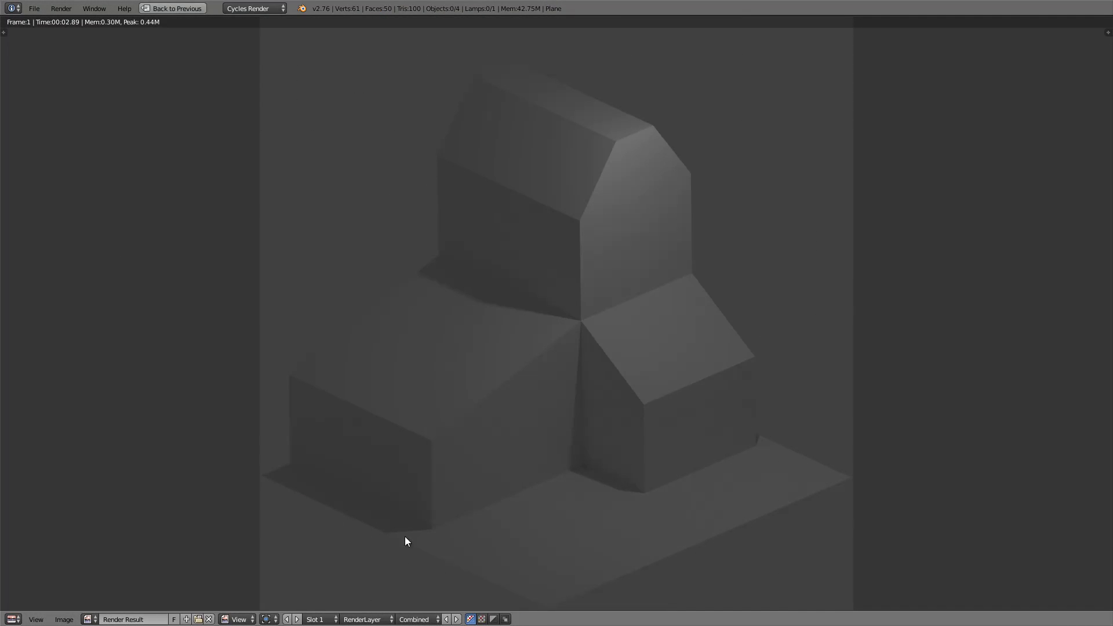
pyautogui.scroll(-2, 530, 387)
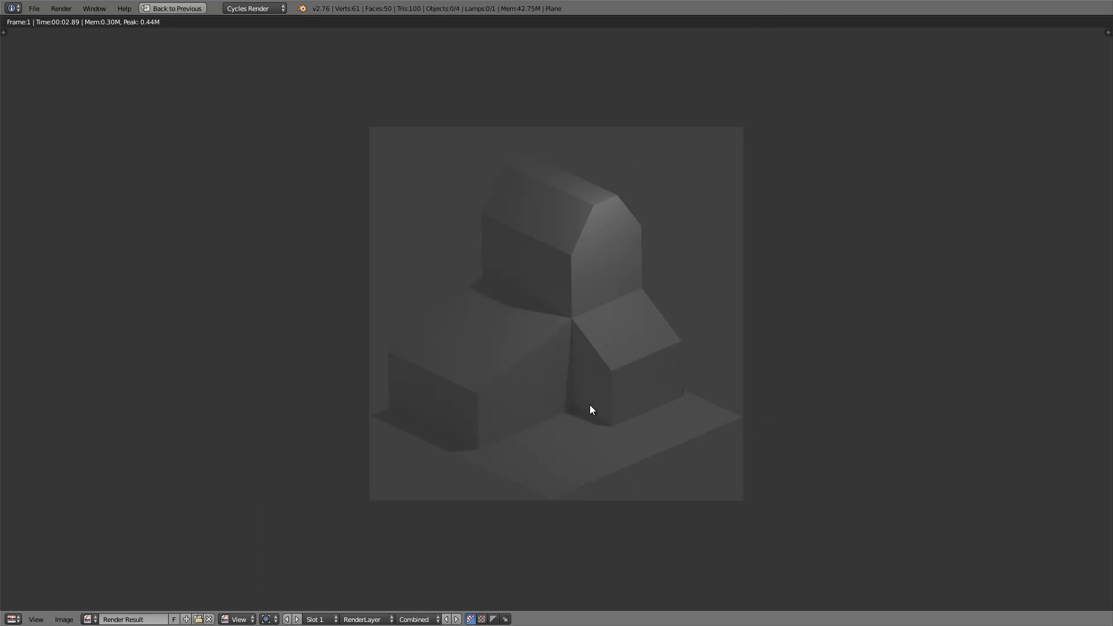
# Close the render result and return to the split layout with the reference image, with the camera selected.
pyautogui.press('Escape')
pyautogui.keyDown('shift'); pyautogui.moveTo(350, 333); pyautogui.dragTo(250, 67, button='middle'); pyautogui.keyUp('shift')
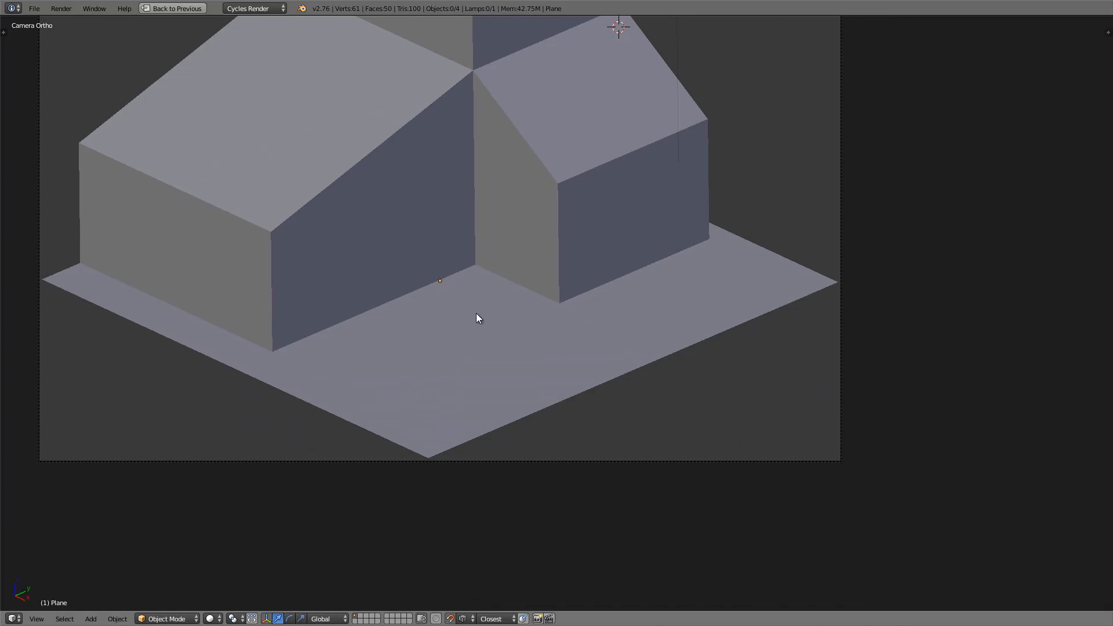
pyautogui.hotkey('ctrl', 'space')
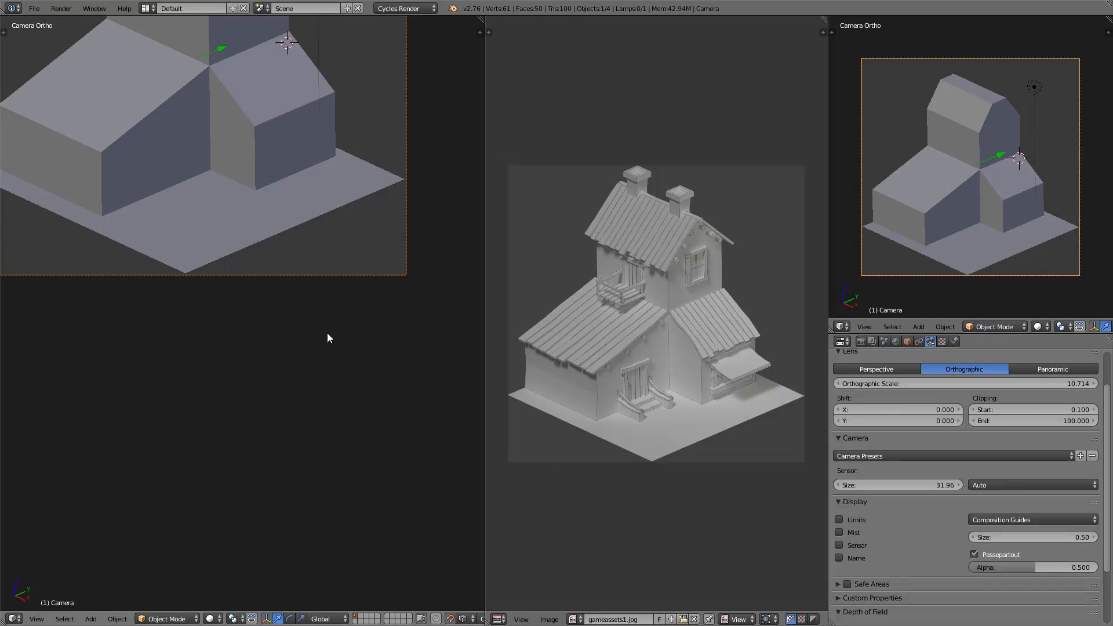
pyautogui.scroll(2, 307, 307)
pyautogui.scroll(2, 295, 286)
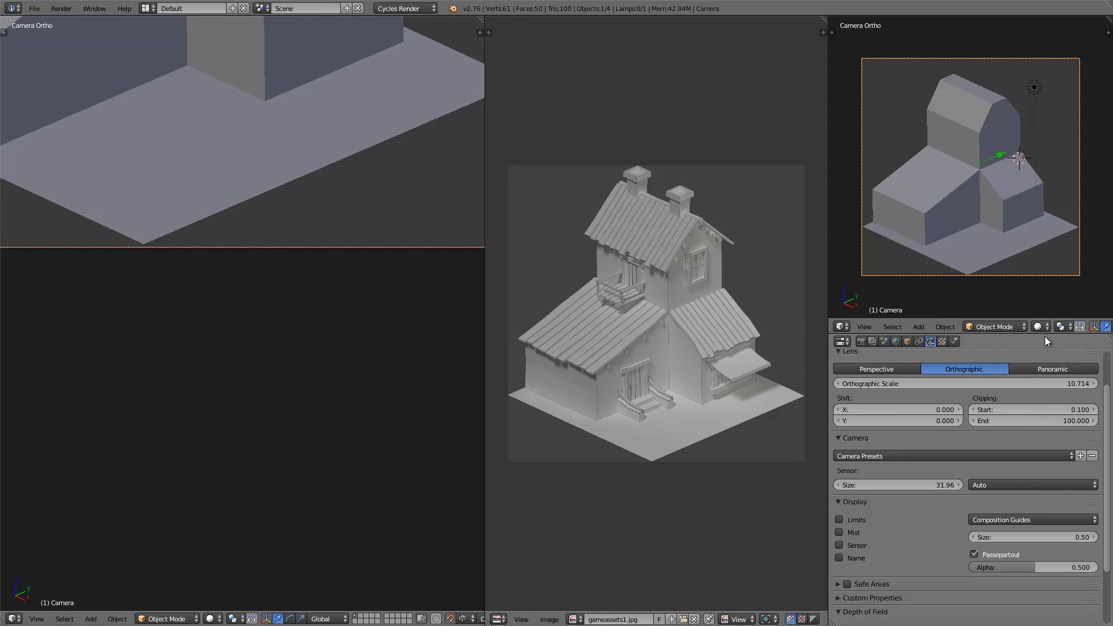
# Set the camera's orthographic scale to 10.65 so the ground plane fits the frame.
pyautogui.click(1031, 386)
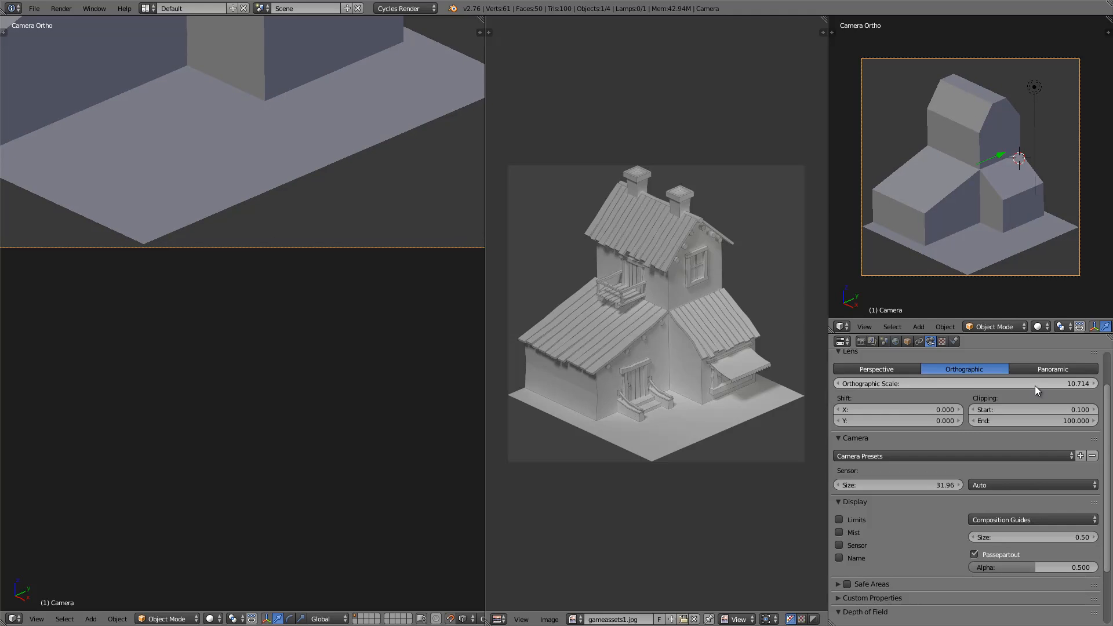
pyautogui.click(1093, 383)
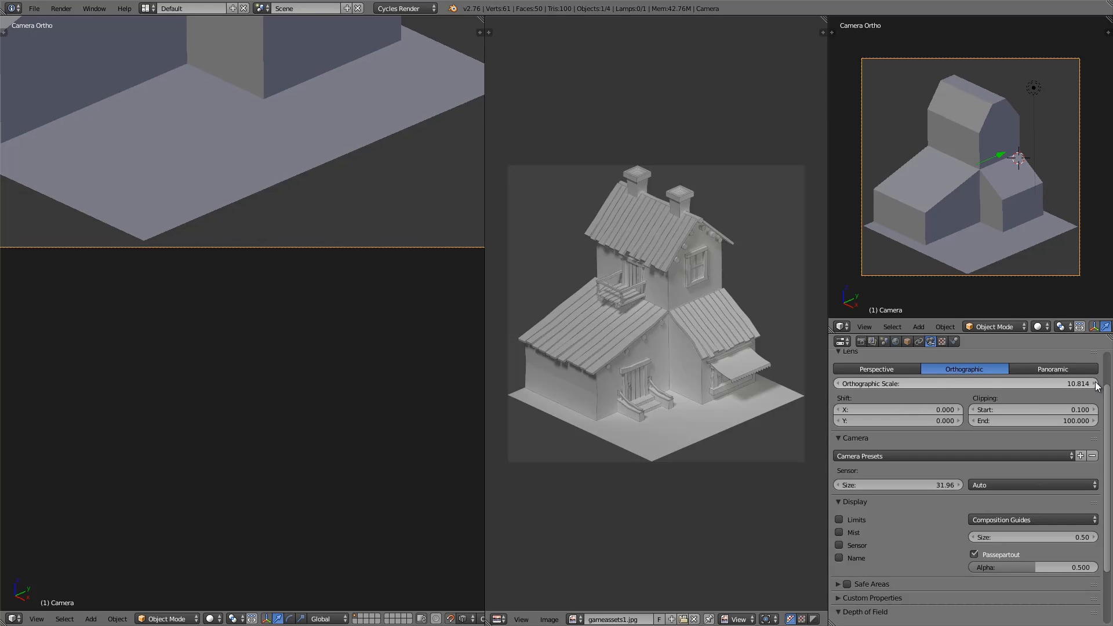
pyautogui.click(836, 383)
pyautogui.click(837, 383)
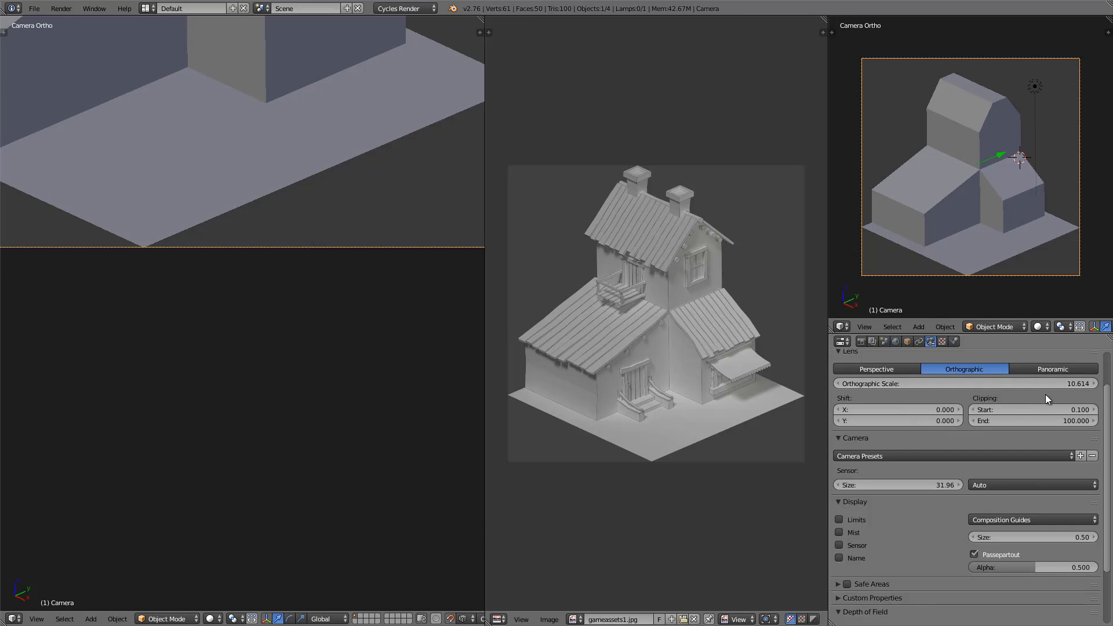
pyautogui.click(1062, 382)
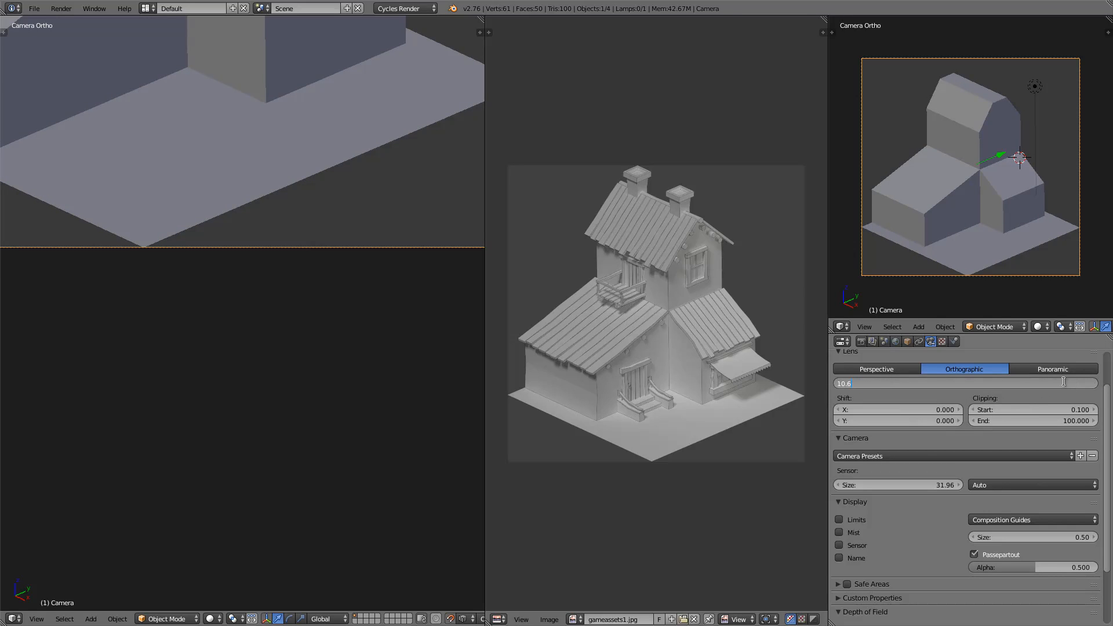
pyautogui.press('Return')
pyautogui.click(1058, 381)
pyautogui.press('Return')
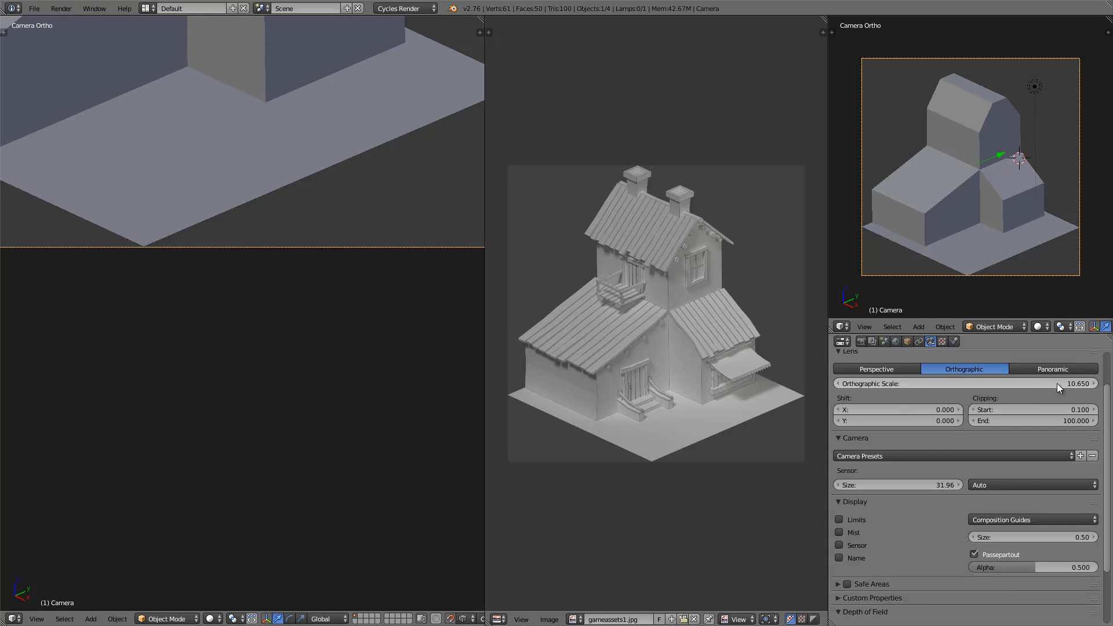
# Examine how the blocked-out house and ground plane sit within the camera frame in a maximized view.
pyautogui.scroll(-3, 204, 272)
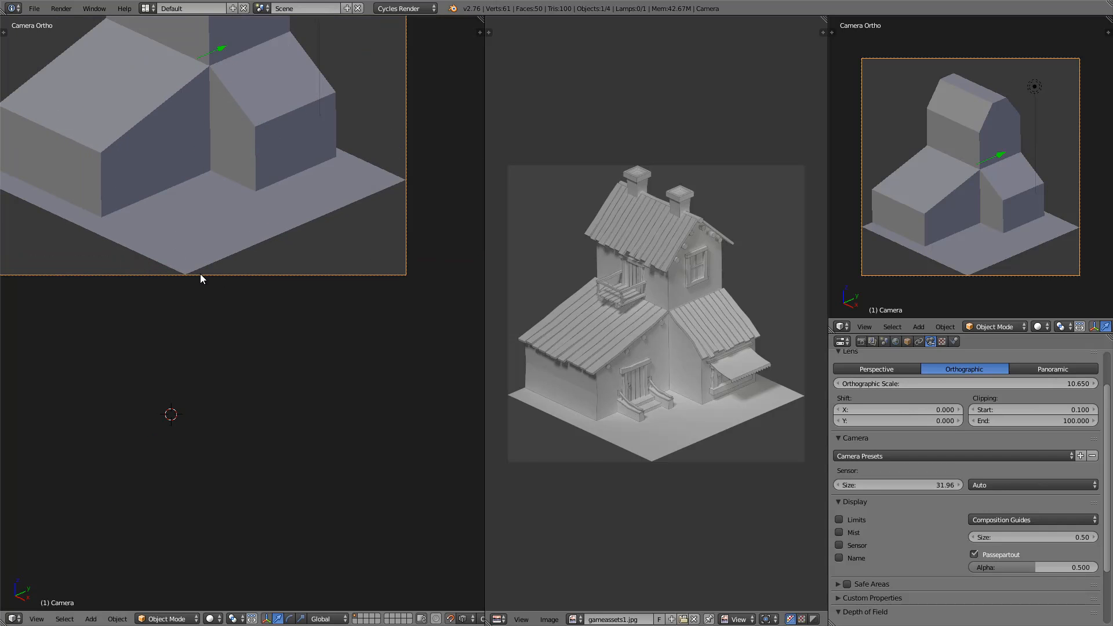
pyautogui.hotkey('shift', 'space')
pyautogui.keyDown('shift'); pyautogui.moveTo(462, 296); pyautogui.dragTo(547, 408, button='middle'); pyautogui.keyUp('shift')
pyautogui.scroll(-2, 573, 375)
pyautogui.scroll(-1, 589, 424)
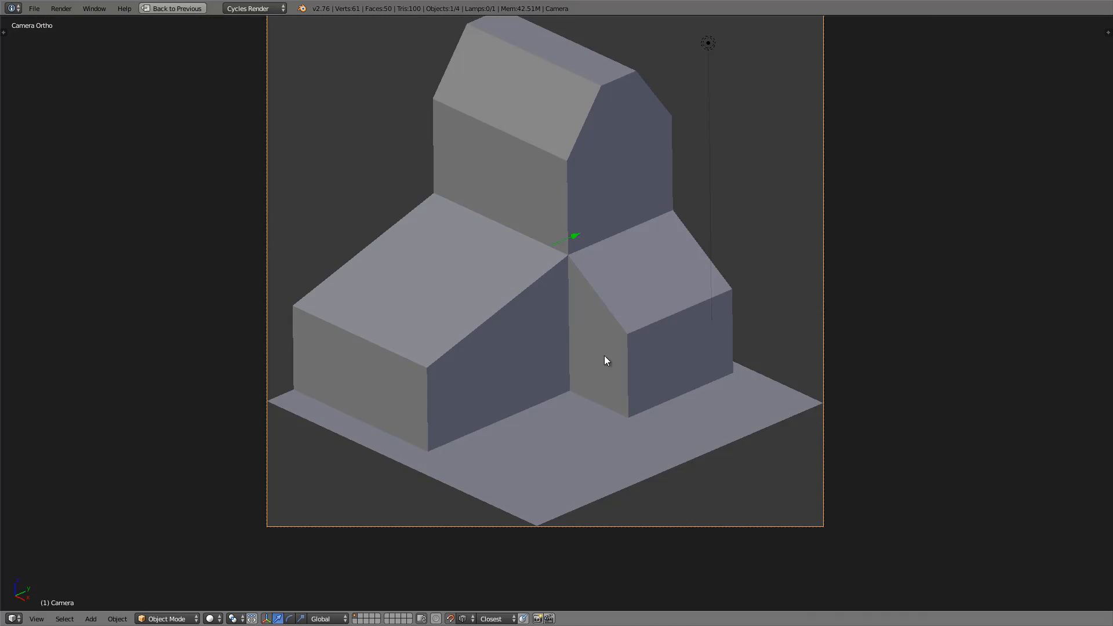
pyautogui.rightClick(515, 280)
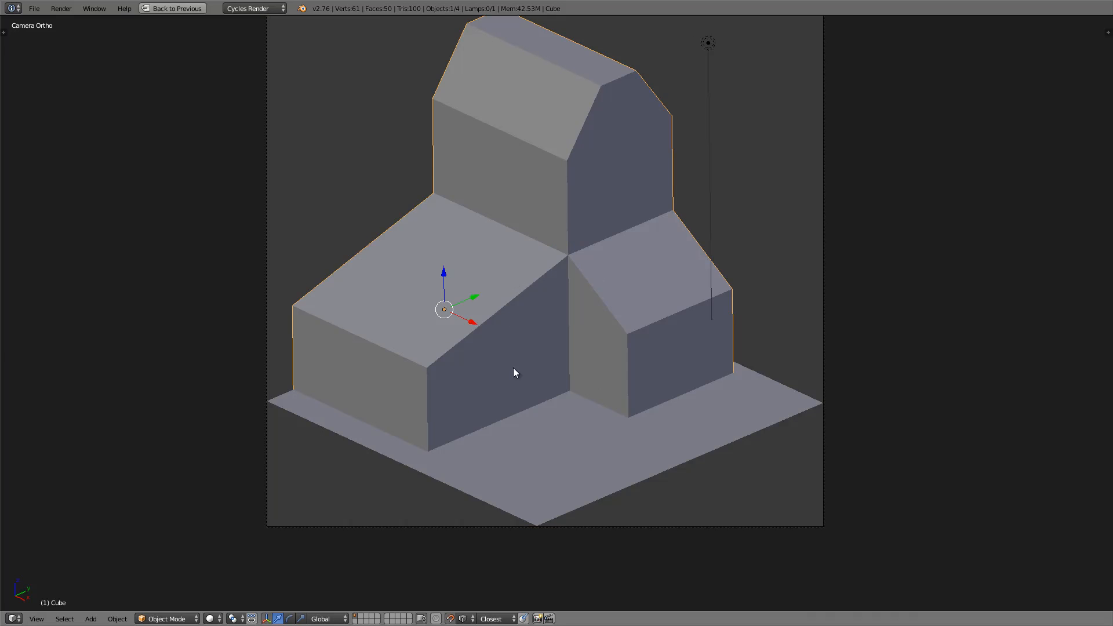
pyautogui.scroll(-1, 527, 342)
pyautogui.keyDown('shift'); pyautogui.moveTo(533, 325); pyautogui.dragTo(542, 367, button='middle'); pyautogui.keyUp('shift')
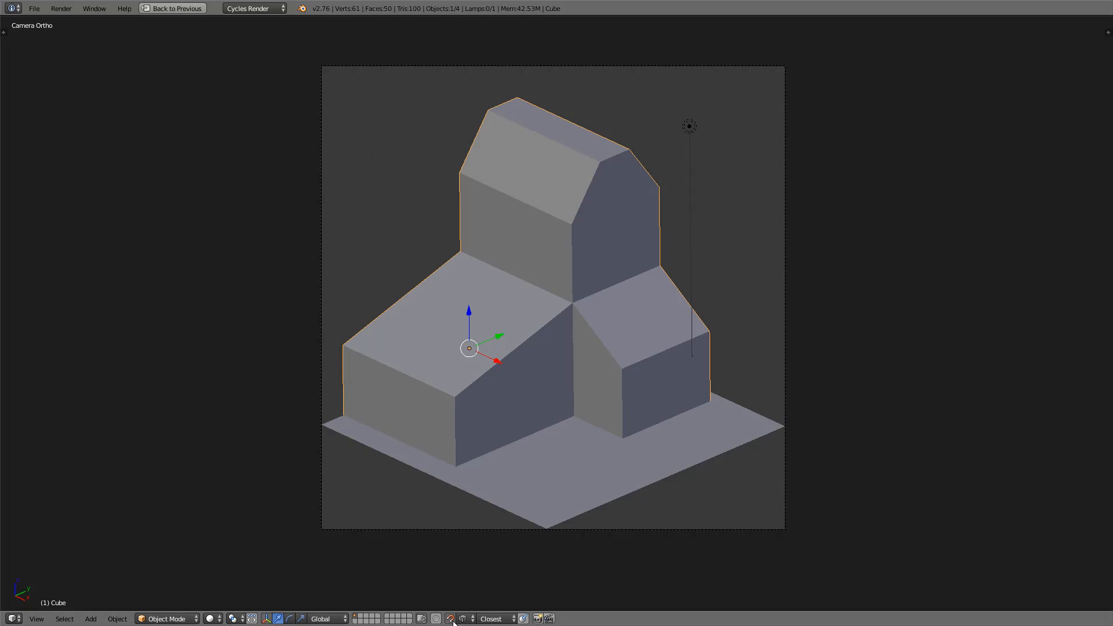
pyautogui.press('a')
pyautogui.press('a')
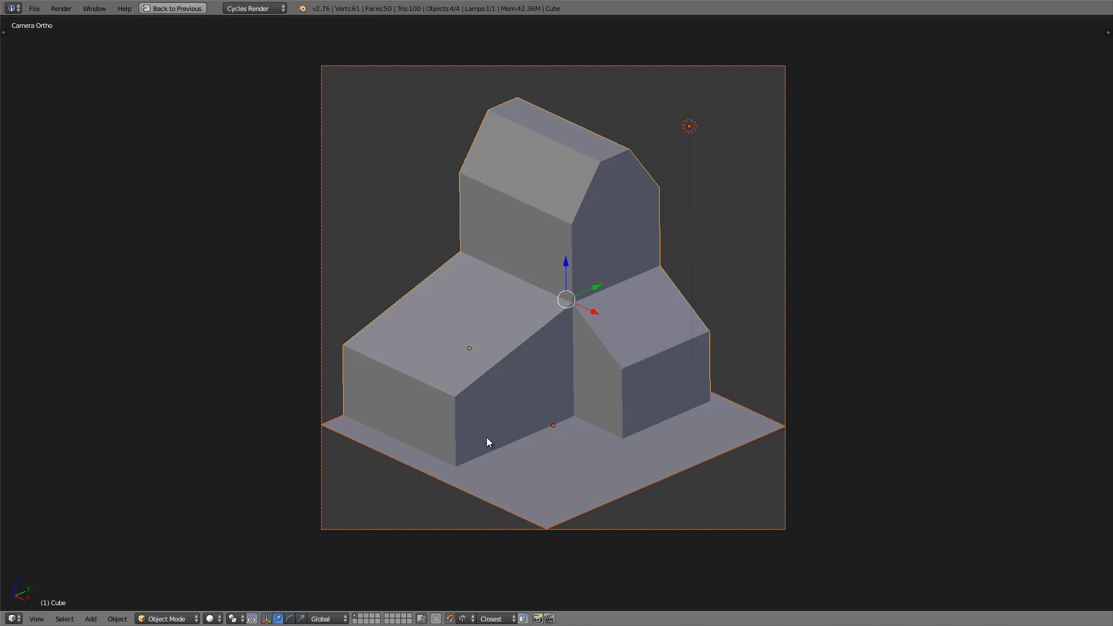
pyautogui.hotkey('ctrl', 'Up')
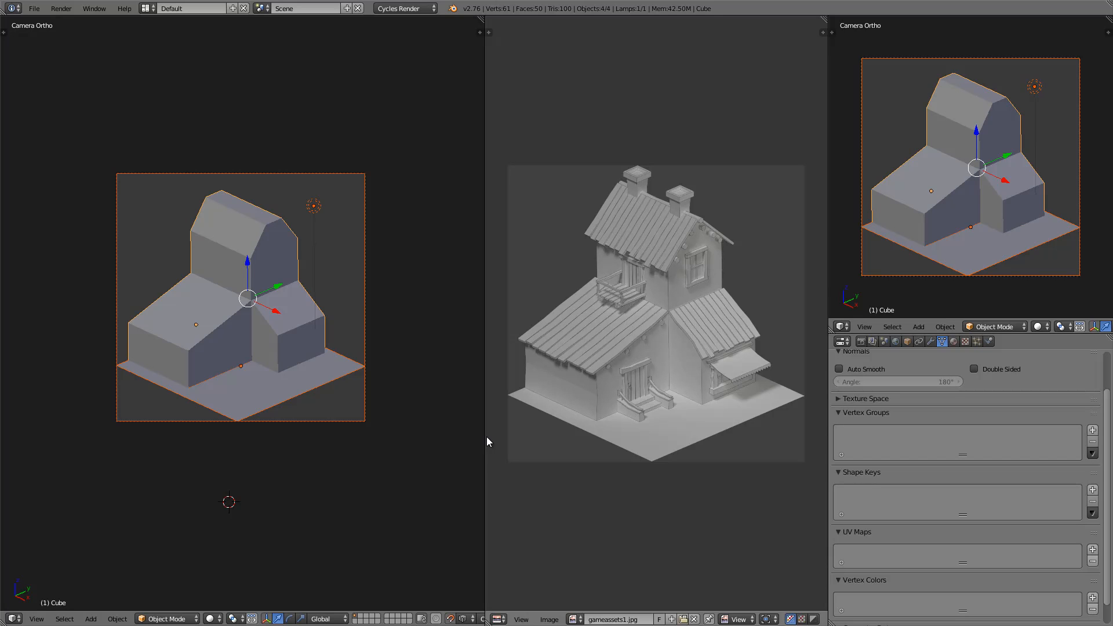
# Examine the reference image up close, from the side extension and upper window to the front door and steps.
pyautogui.scroll(5, 712, 351)
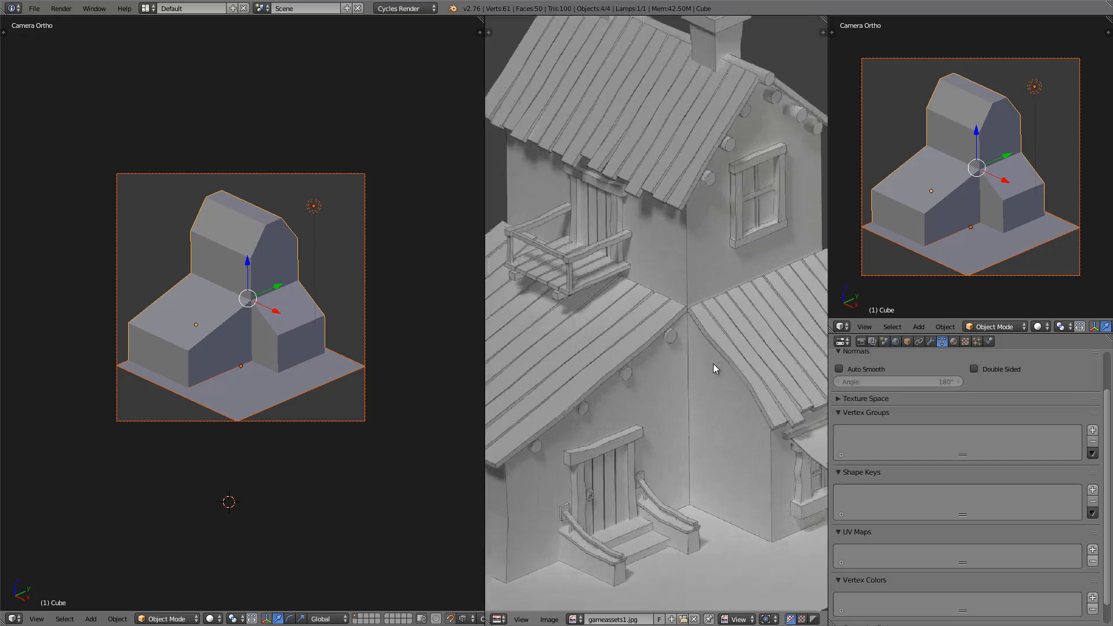
pyautogui.scroll(1, 712, 363)
pyautogui.moveTo(715, 415); pyautogui.dragTo(611, 329, button='middle')
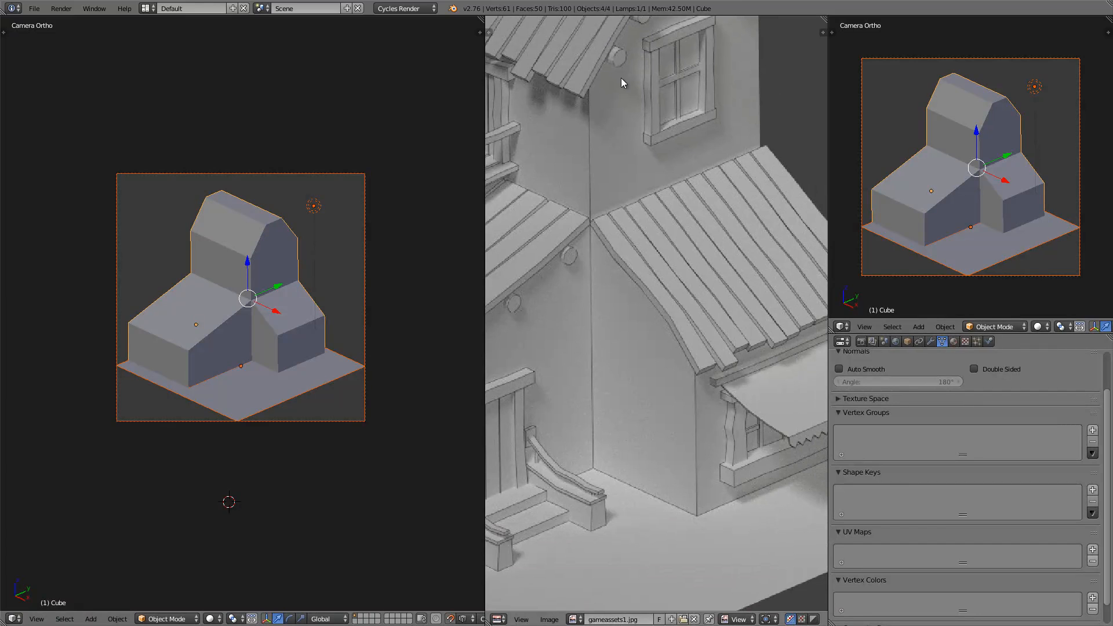
pyautogui.moveTo(690, 58); pyautogui.dragTo(686, 144, button='middle')
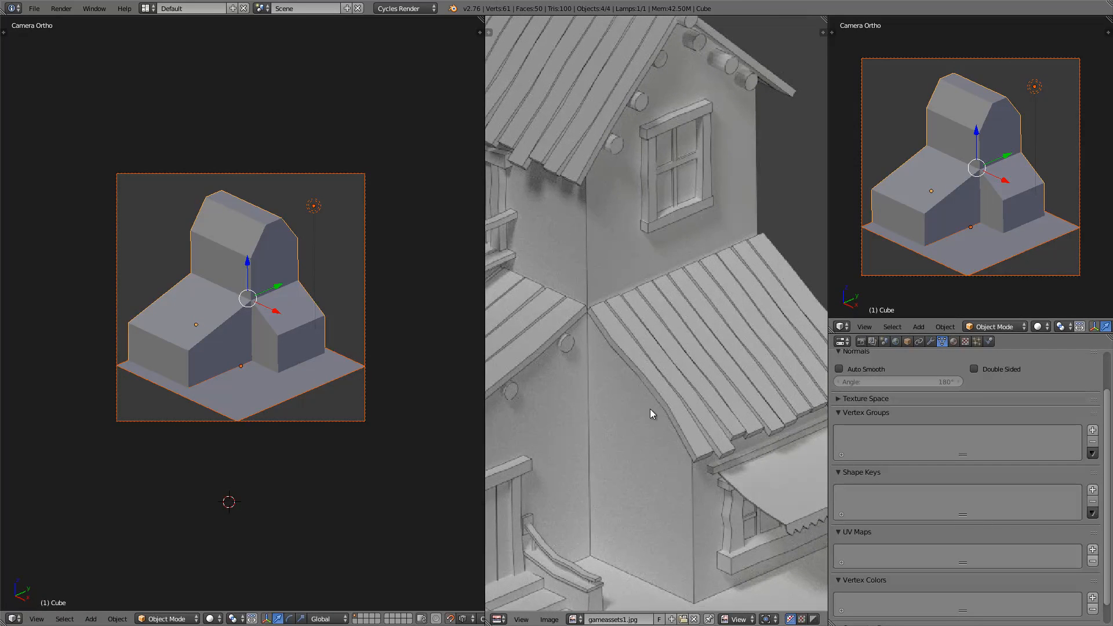
pyautogui.moveTo(649, 408); pyautogui.dragTo(728, 273, button='middle')
pyautogui.moveTo(595, 462)
pyautogui.mouseDown(button='middle')
pyautogui.moveTo(659, 493)
pyautogui.moveTo(702, 435)
pyautogui.moveTo(712, 259)
pyautogui.mouseUp(button='middle')
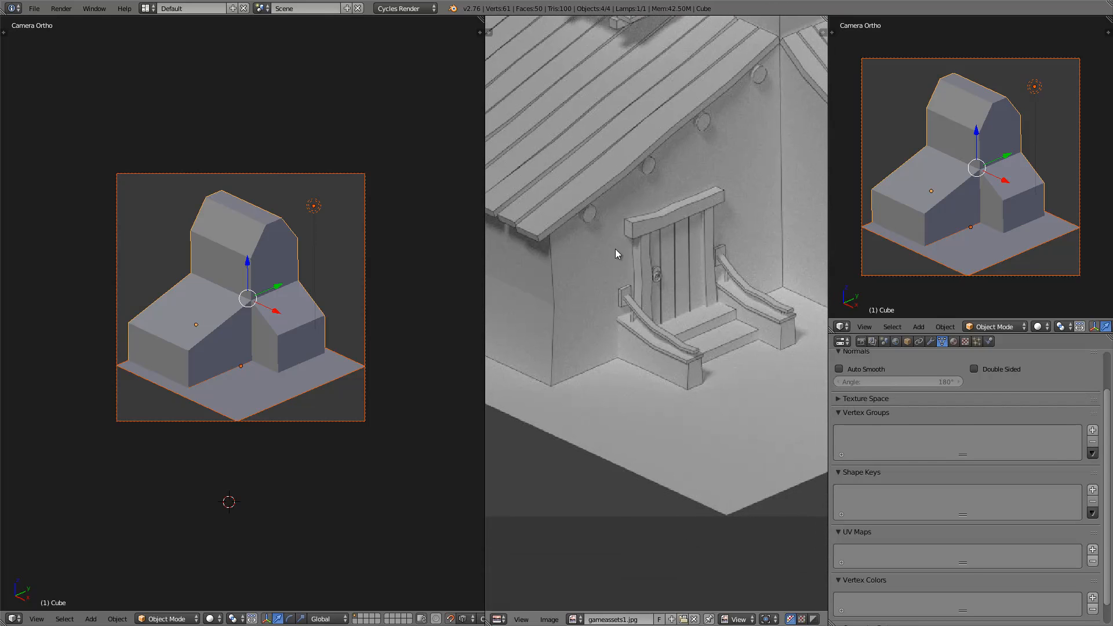
# Set up a right-side wireframe view of the house beside an enlarged reference image, with nothing selected.
pyautogui.press('KP_3')
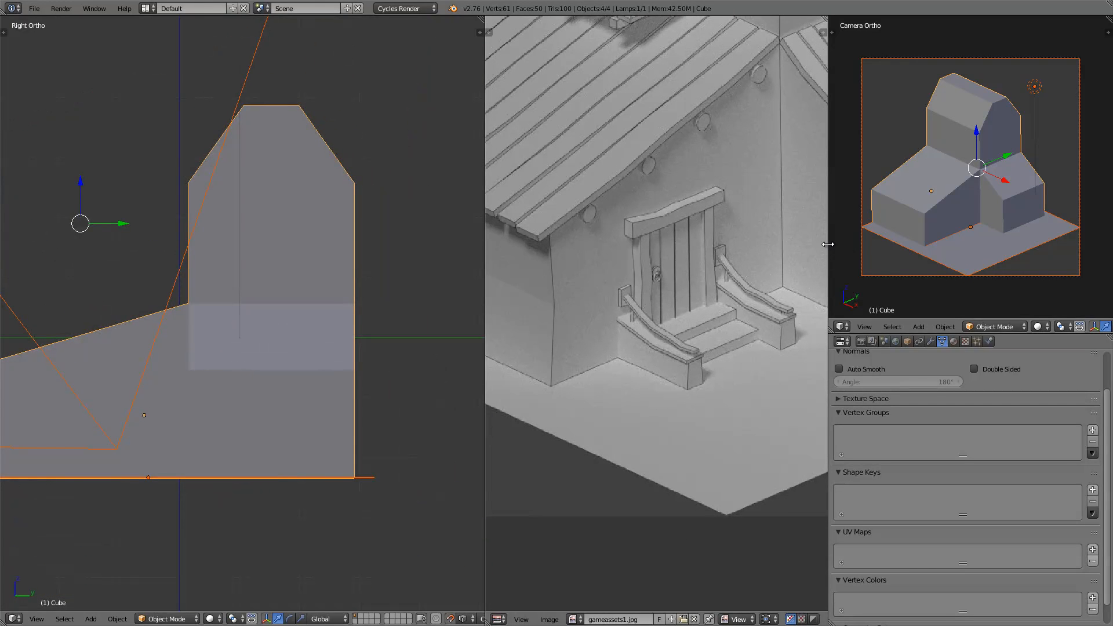
pyautogui.moveTo(829, 245); pyautogui.dragTo(1062, 245)
pyautogui.keyDown('shift'); pyautogui.moveTo(234, 356); pyautogui.dragTo(444, 321, button='middle'); pyautogui.keyUp('shift')
pyautogui.press('a')
pyautogui.rightClick(361, 327)
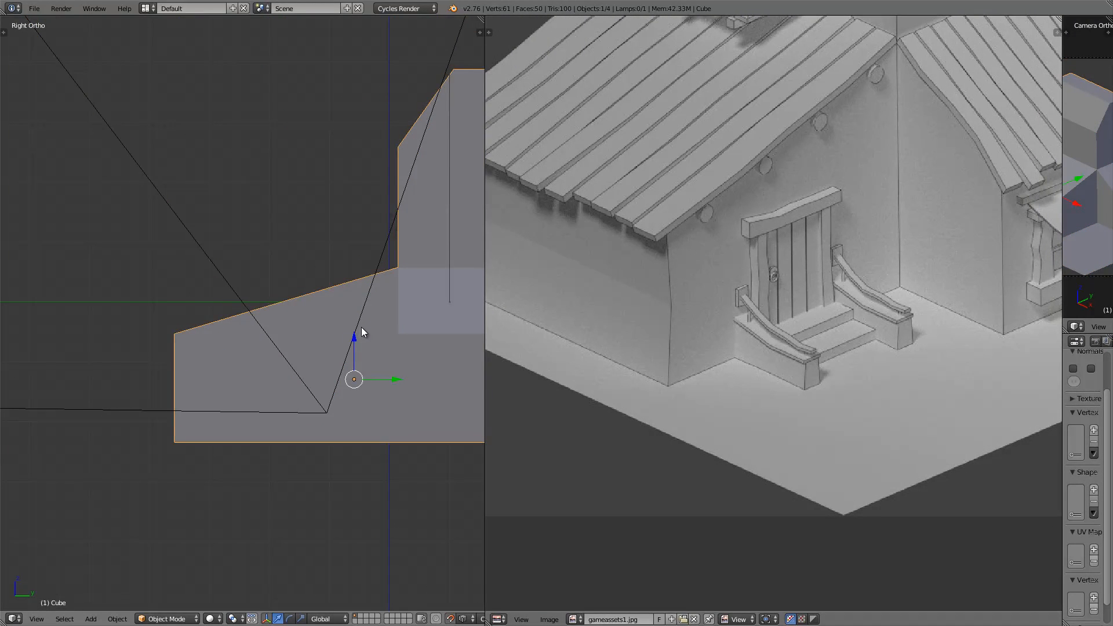
pyautogui.rightClick(358, 321)
pyautogui.press('h')
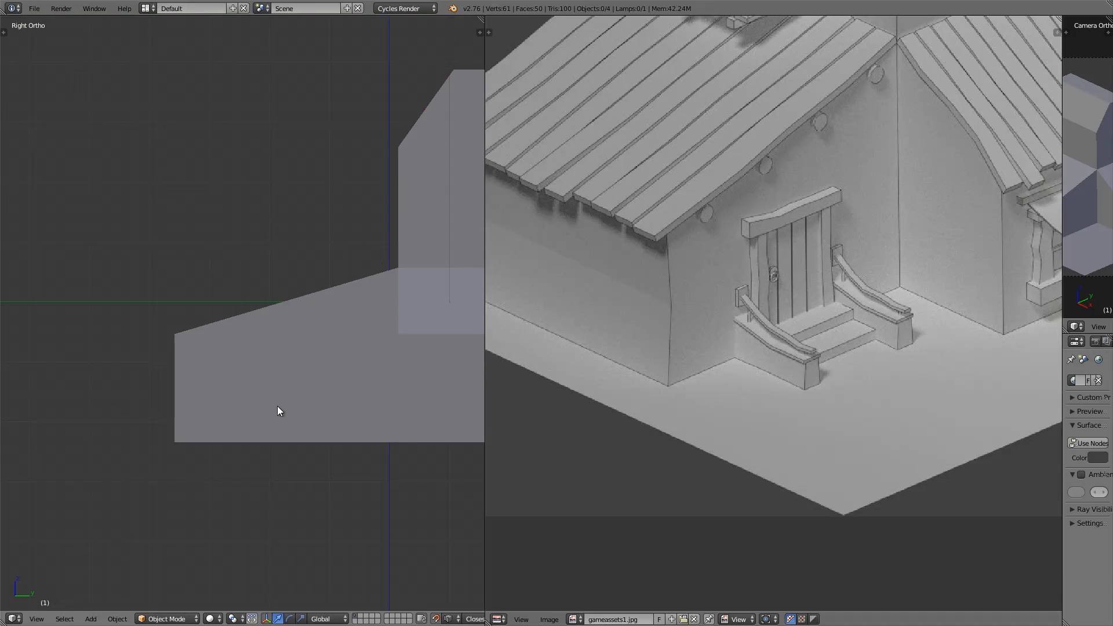
pyautogui.press('z')
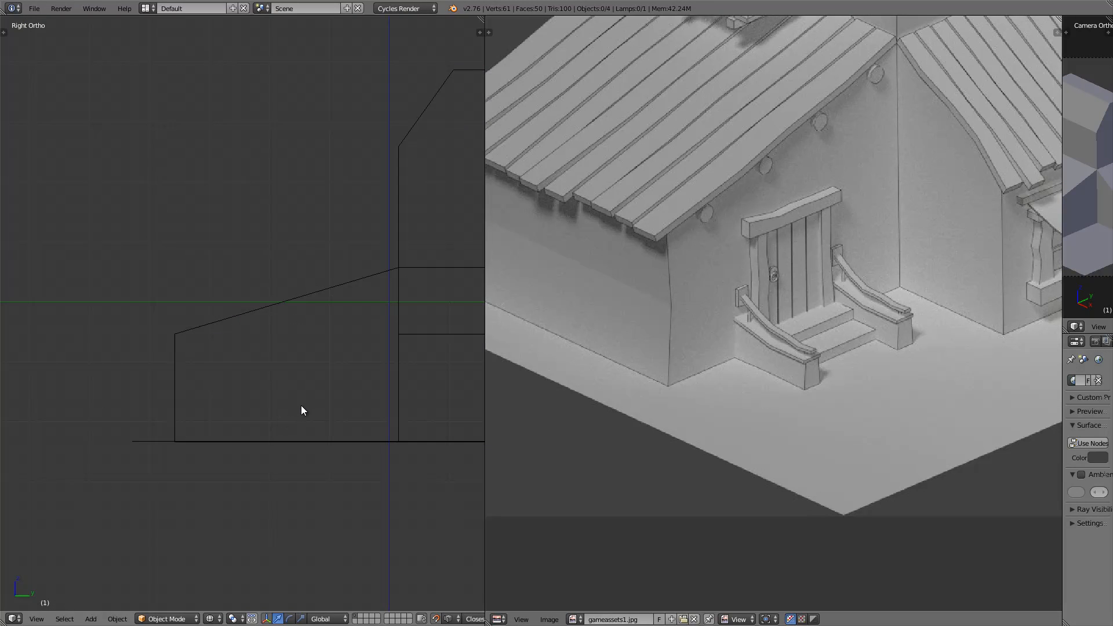
pyautogui.keyDown('shift'); pyautogui.moveTo(305, 405); pyautogui.dragTo(224, 401, button='middle'); pyautogui.keyUp('shift')
# Add a cube and move it up onto the sloped base of the house.
pyautogui.hotkey('shift', 'a')
pyautogui.moveTo(216, 378)
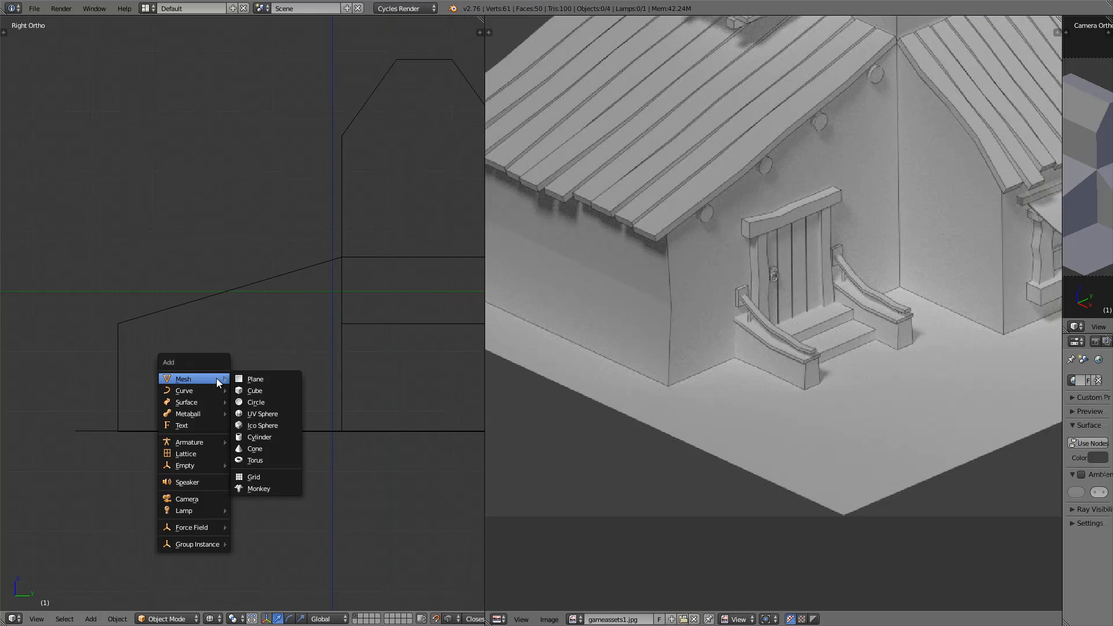
pyautogui.click(251, 391)
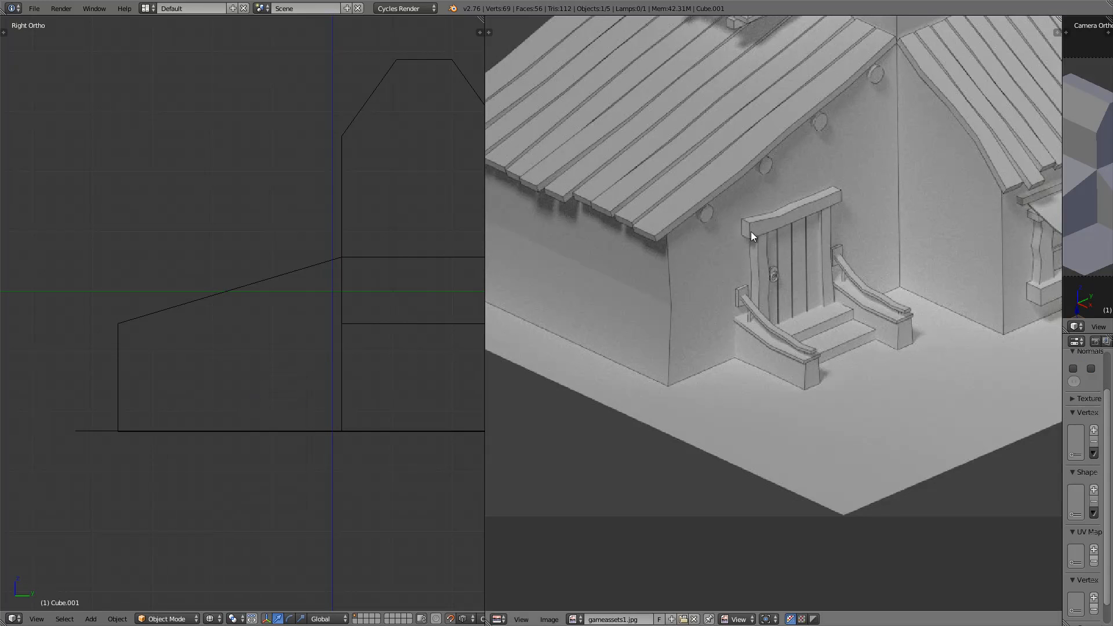
pyautogui.scroll(-5, 262, 310)
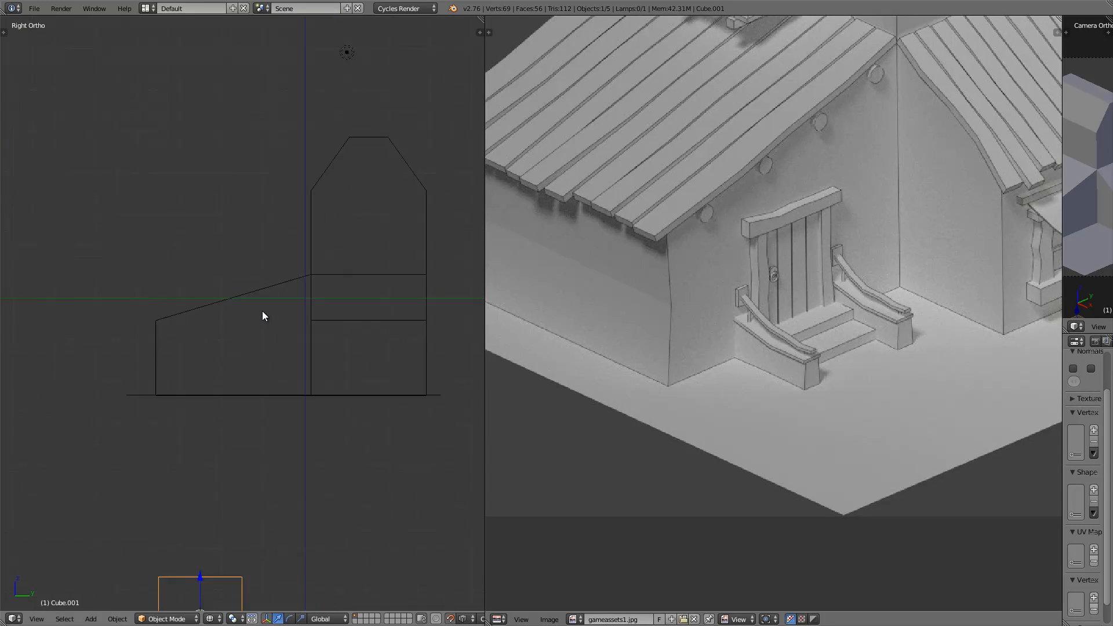
pyautogui.moveTo(223, 461); pyautogui.dragTo(242, 301)
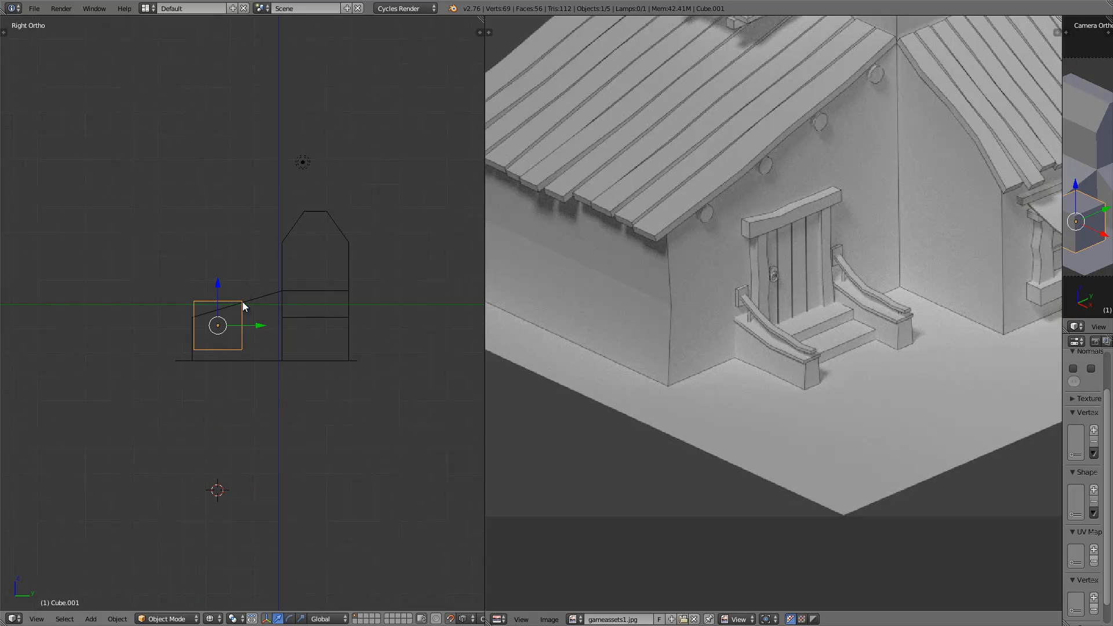
# Flatten the cube along Z into a thin slab and move it along Y toward the middle of the sloped base.
pyautogui.scroll(7, 233, 315)
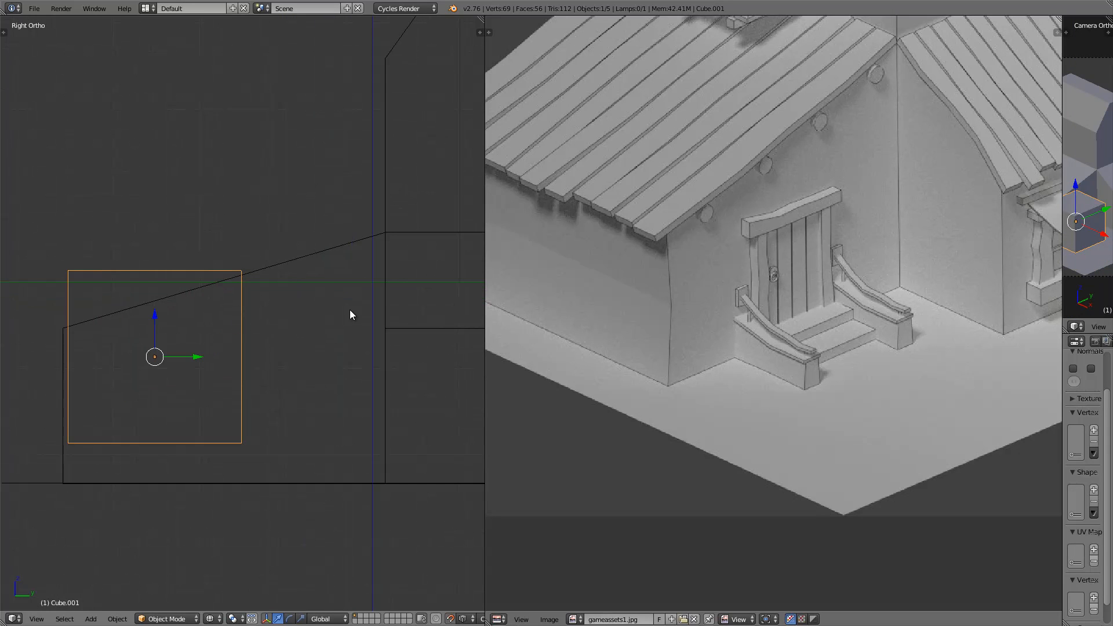
pyautogui.press('s')
pyautogui.press('z')
pyautogui.click(189, 362)
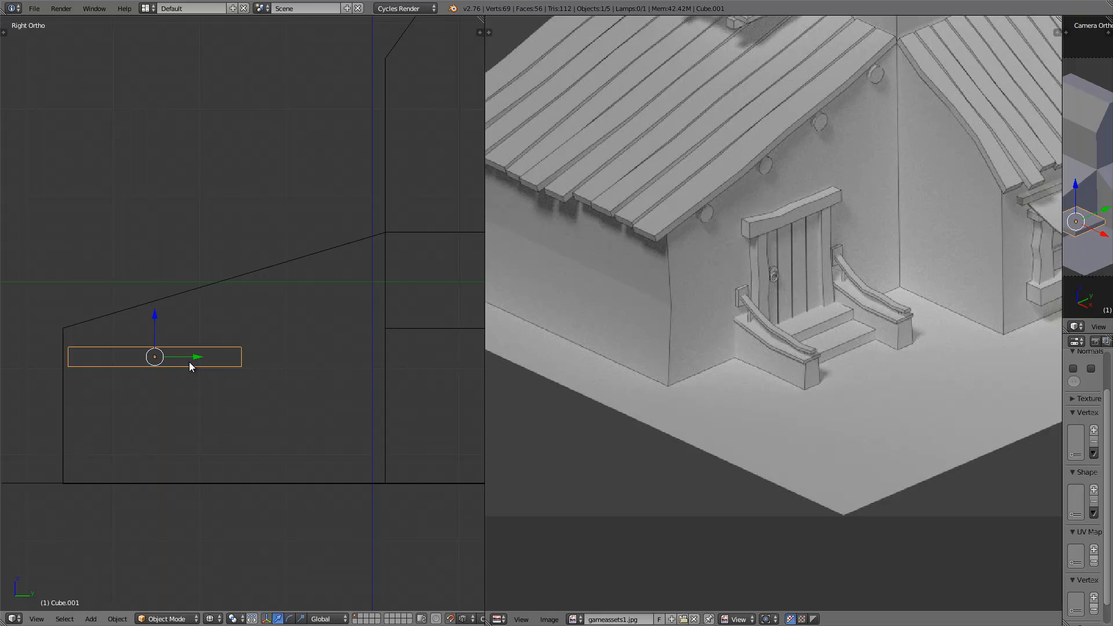
pyautogui.press('g')
pyautogui.press('y')
pyautogui.click(263, 384)
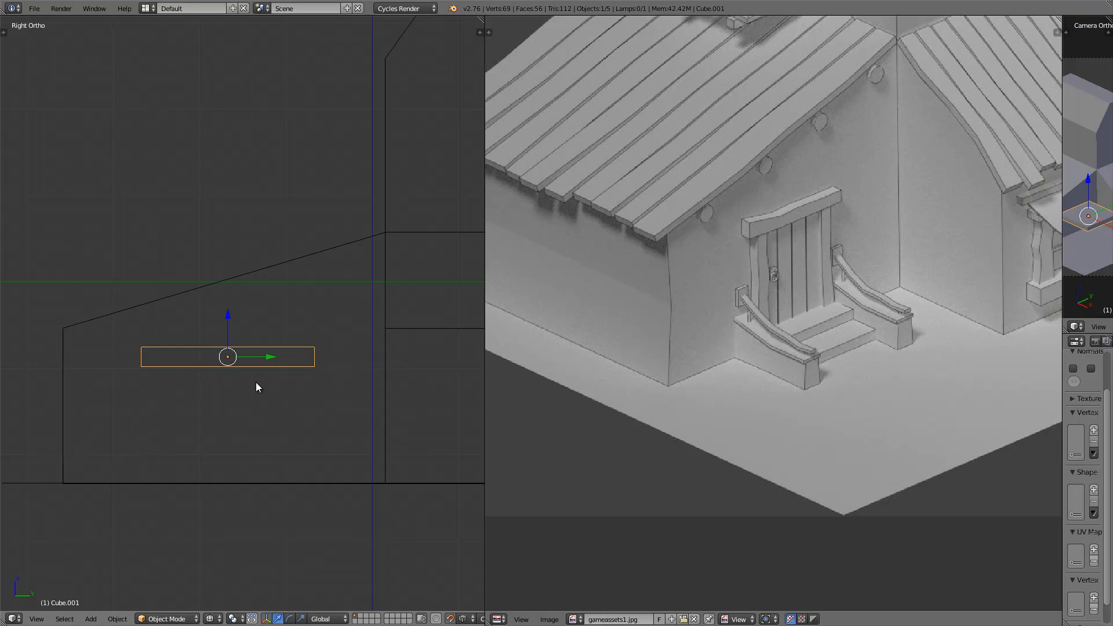
pyautogui.press('KP_1')
pyautogui.keyDown('shift'); pyautogui.moveTo(277, 410); pyautogui.dragTo(204, 418, button='middle'); pyautogui.keyUp('shift')
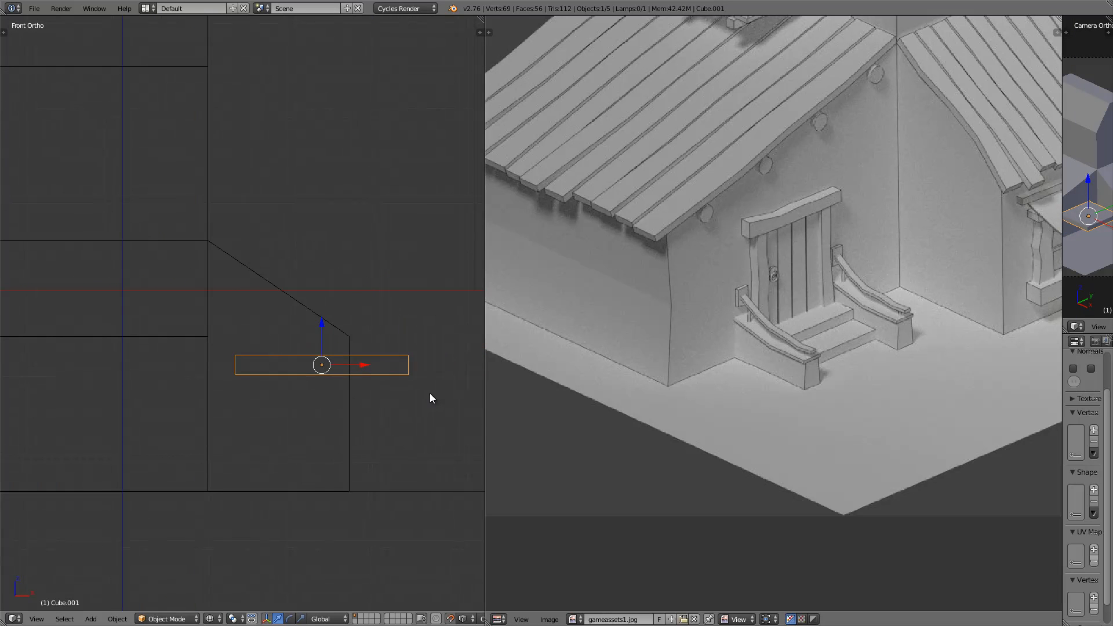
pyautogui.press('s')
pyautogui.press('x')
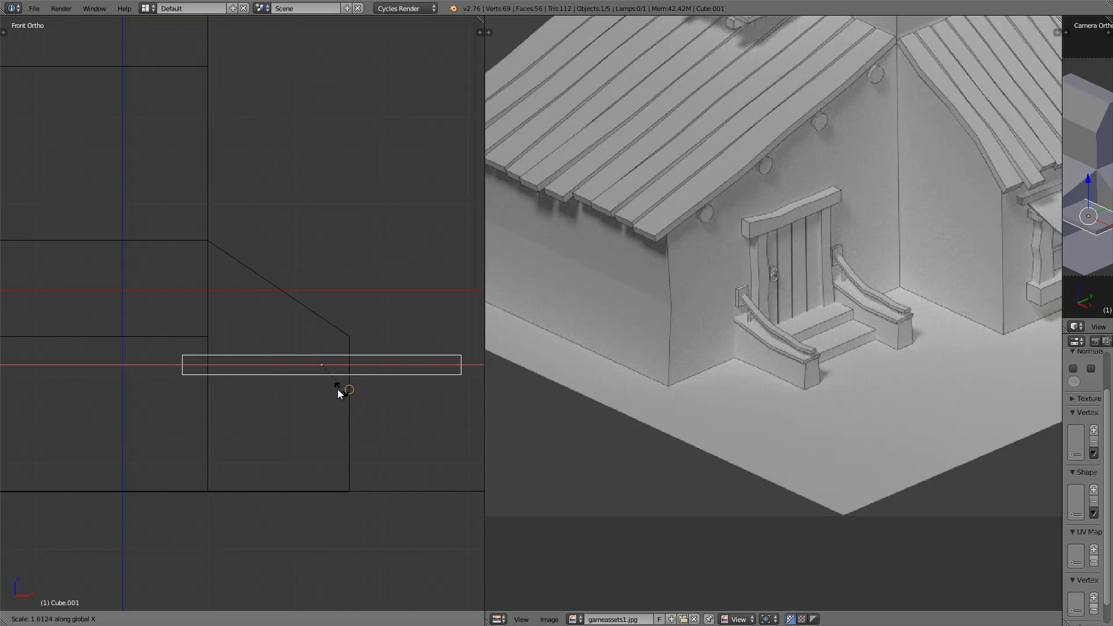
pyautogui.rightClick(340, 376)
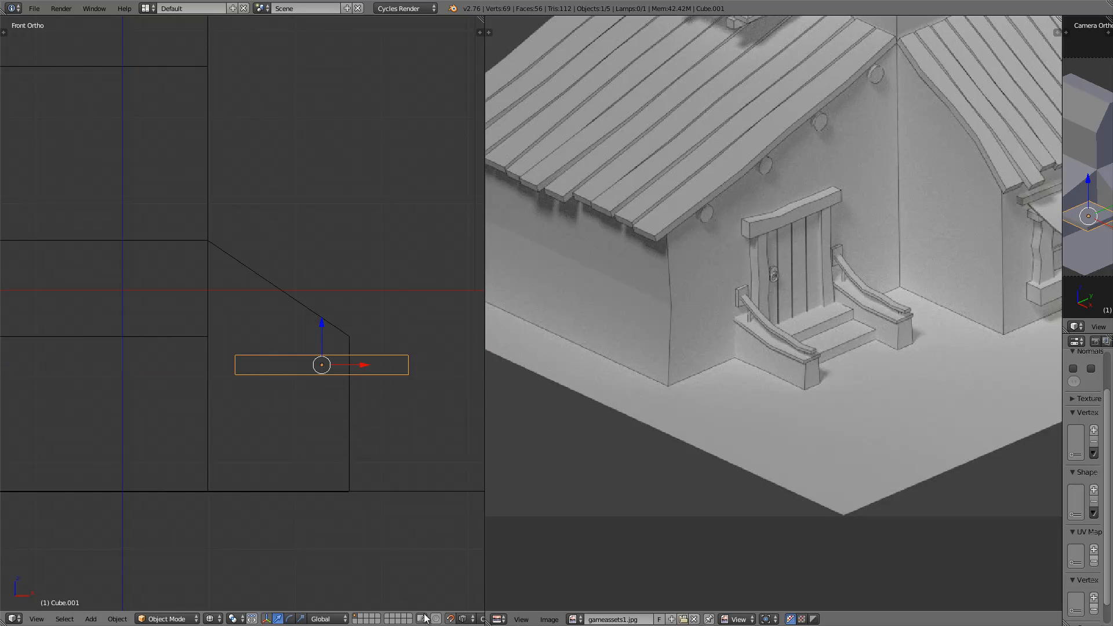
# Narrow the slab along X to turn it into a slim beam for the door lintel.
pyautogui.press('s')
pyautogui.press('x')
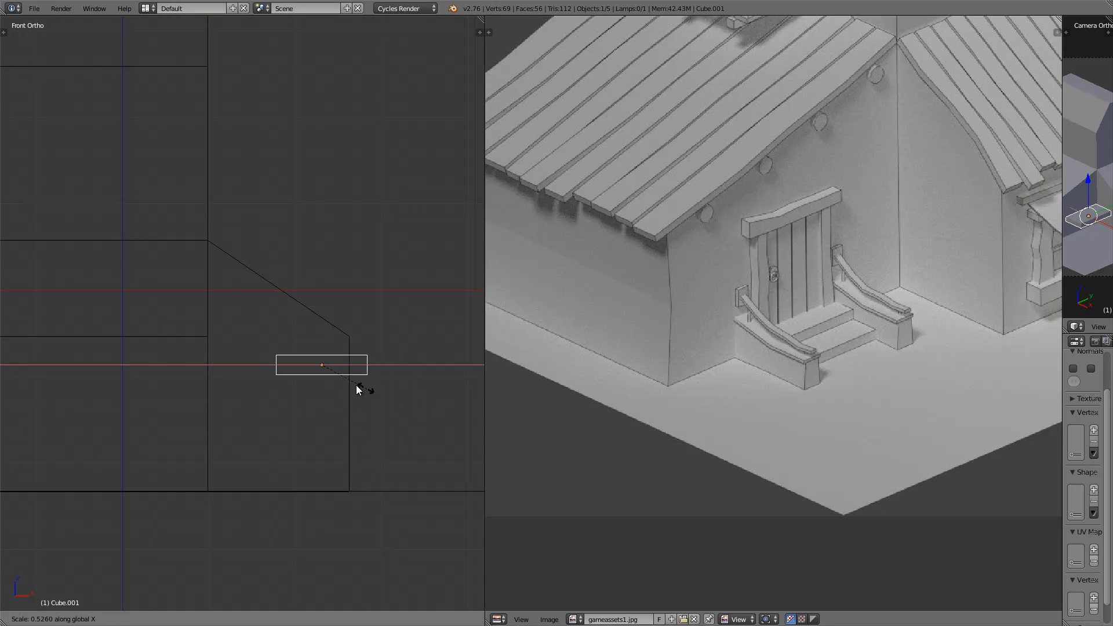
pyautogui.click(322, 377)
# Scale the lintel beam down uniformly to about three quarters of its size in the right view.
pyautogui.press('KP_3')
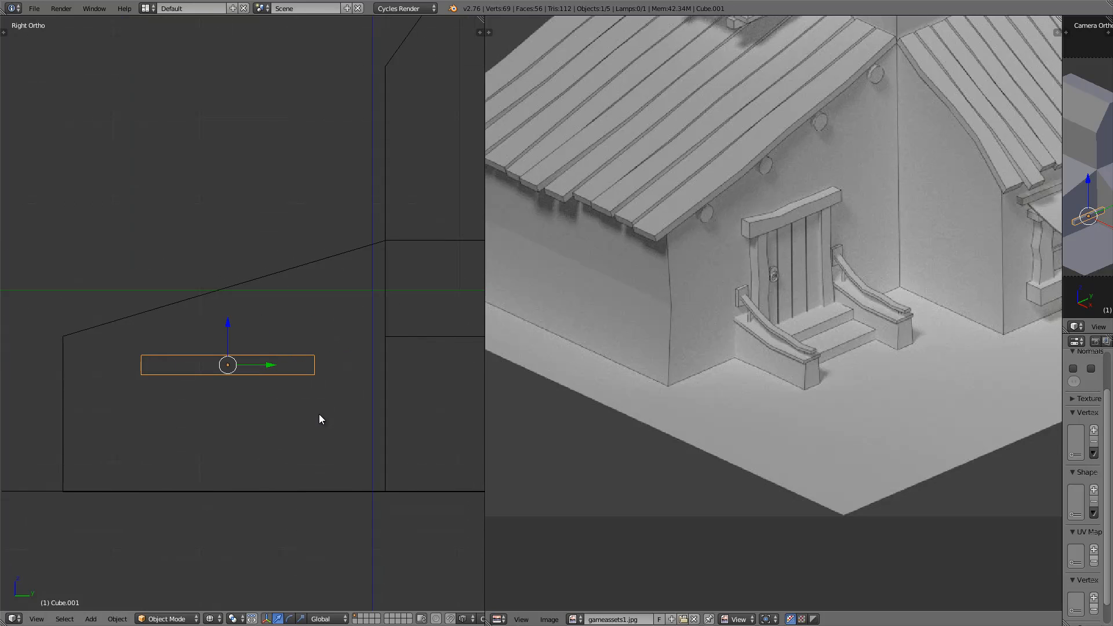
pyautogui.press('s')
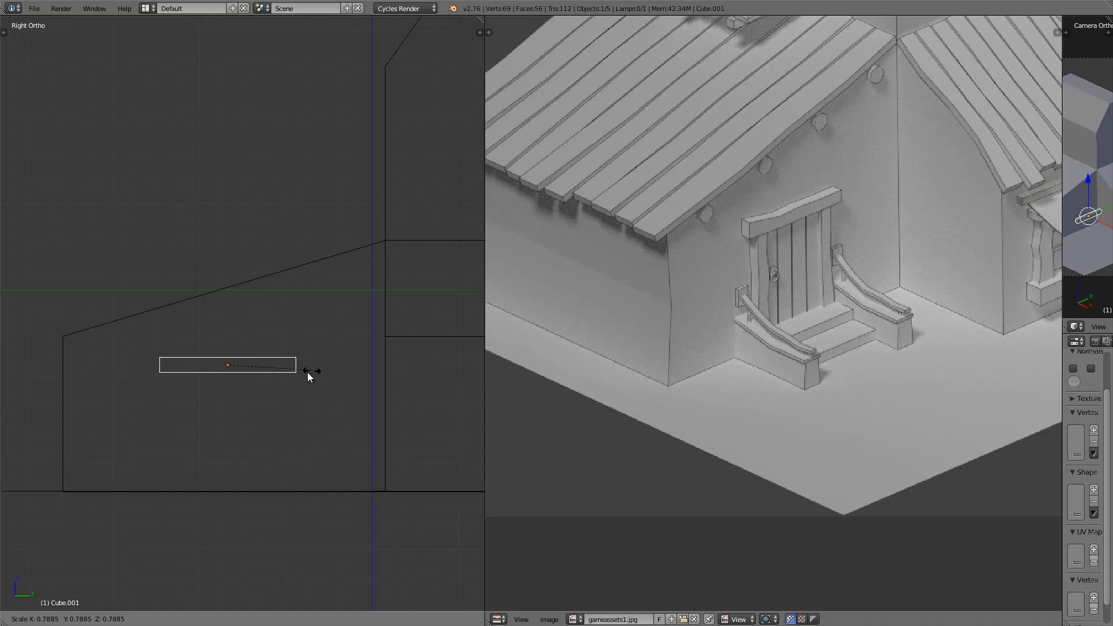
pyautogui.click(309, 378)
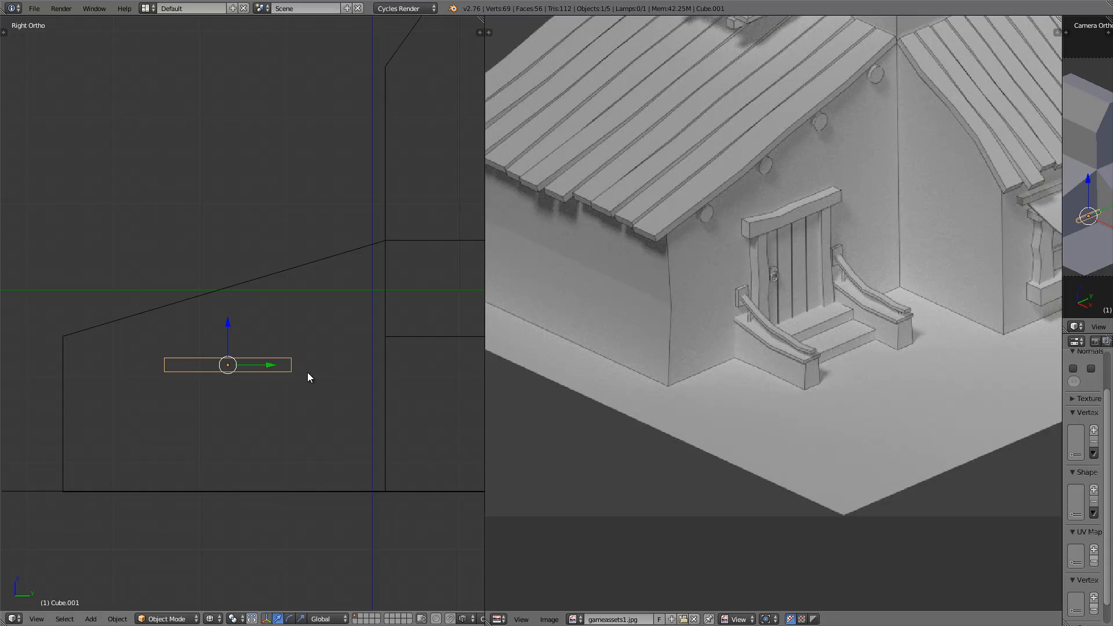
# Add three evenly spaced loop cuts across the length of the lintel beam.
pyautogui.scroll(1, 282, 394)
pyautogui.press('Tab')
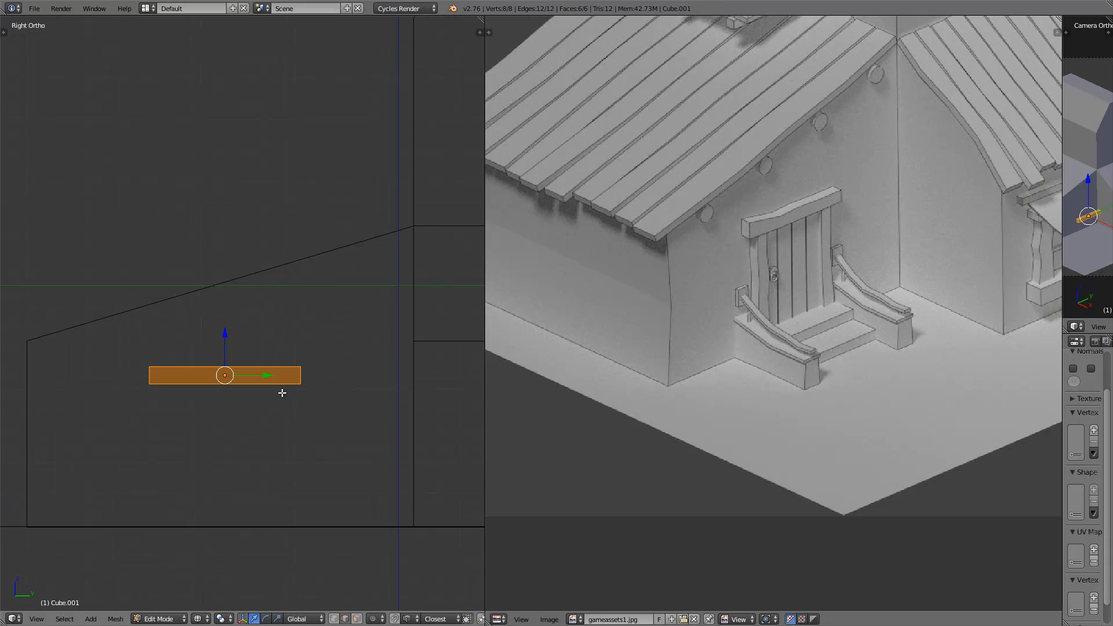
pyautogui.press('a')
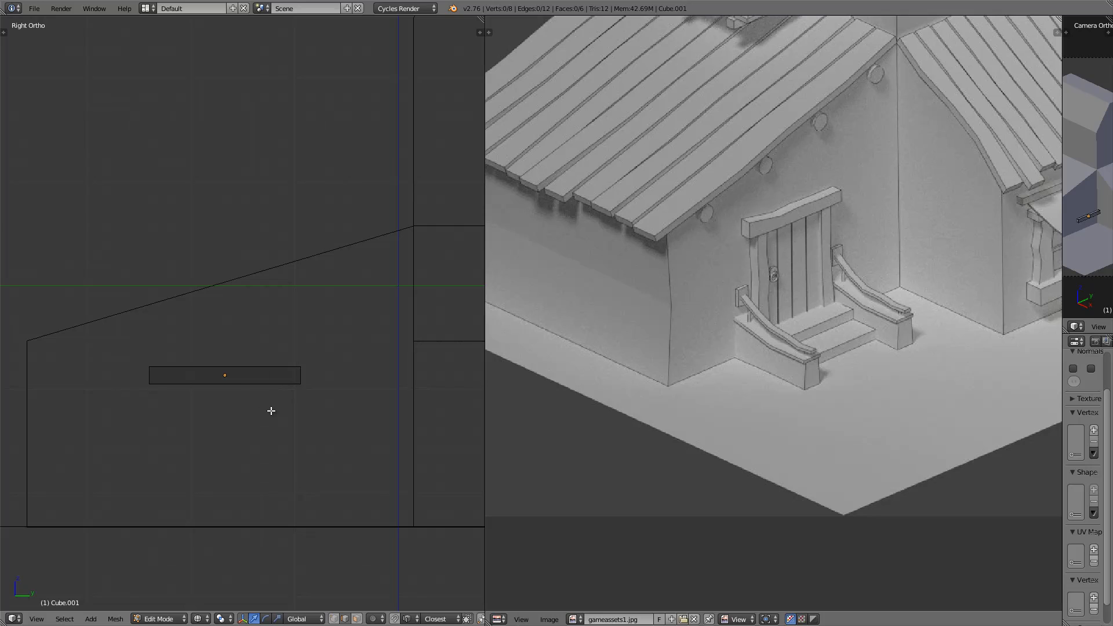
pyautogui.hotkey('ctrl', 'r')
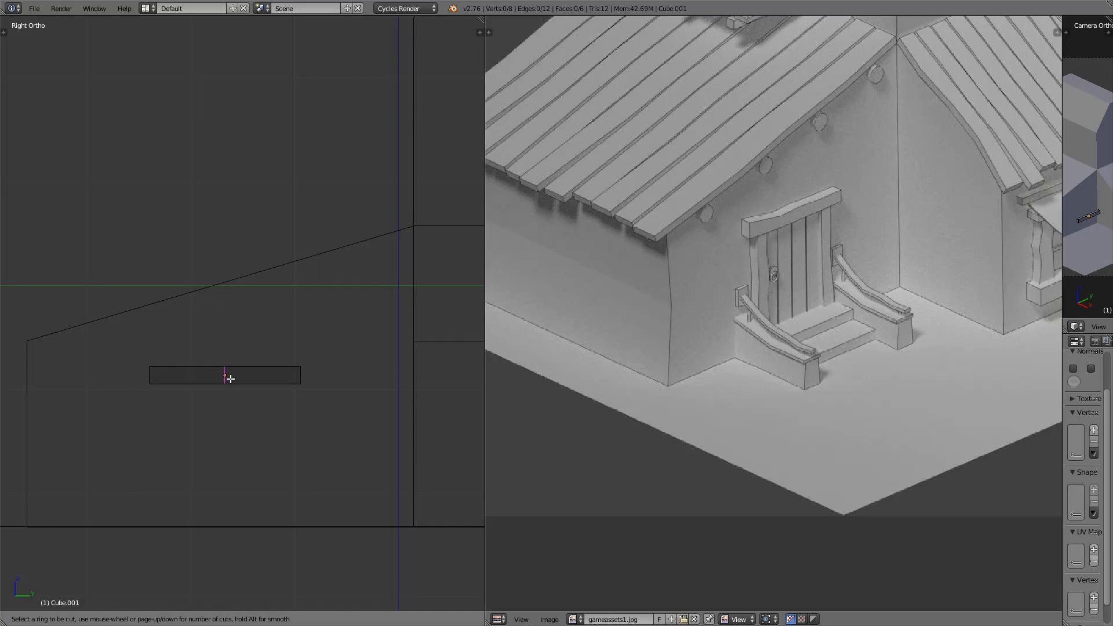
pyautogui.scroll(1, 231, 378)
pyautogui.click(230, 378)
pyautogui.rightClick(226, 377)
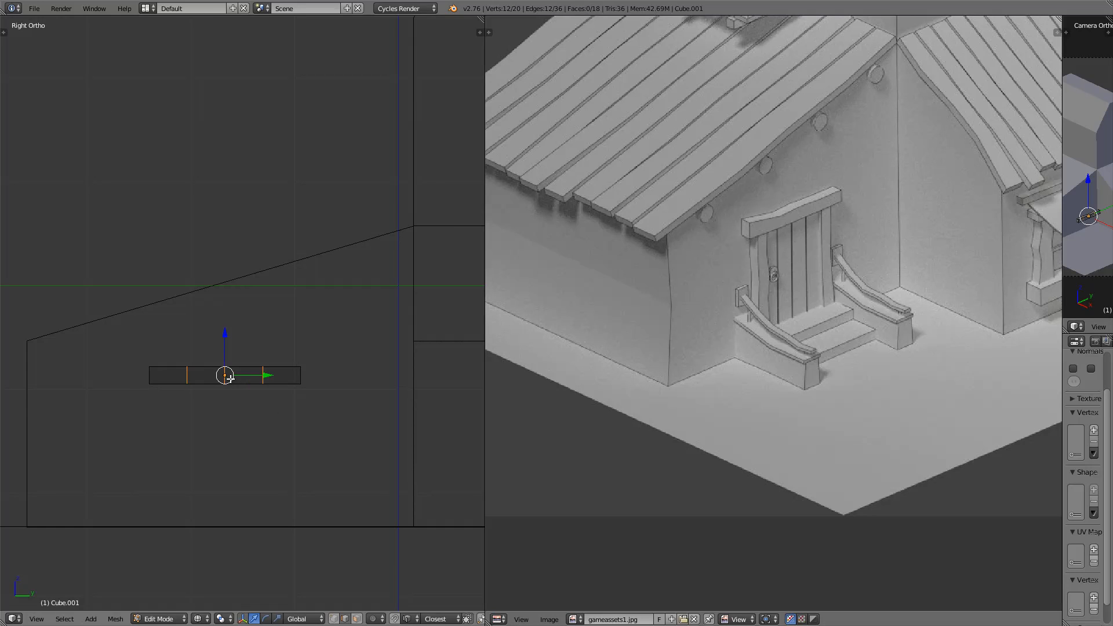
# Raise the top vertices at the lintel's left end slightly along Z.
pyautogui.click(334, 618)
pyautogui.scroll(1, 193, 417)
pyautogui.press('a')
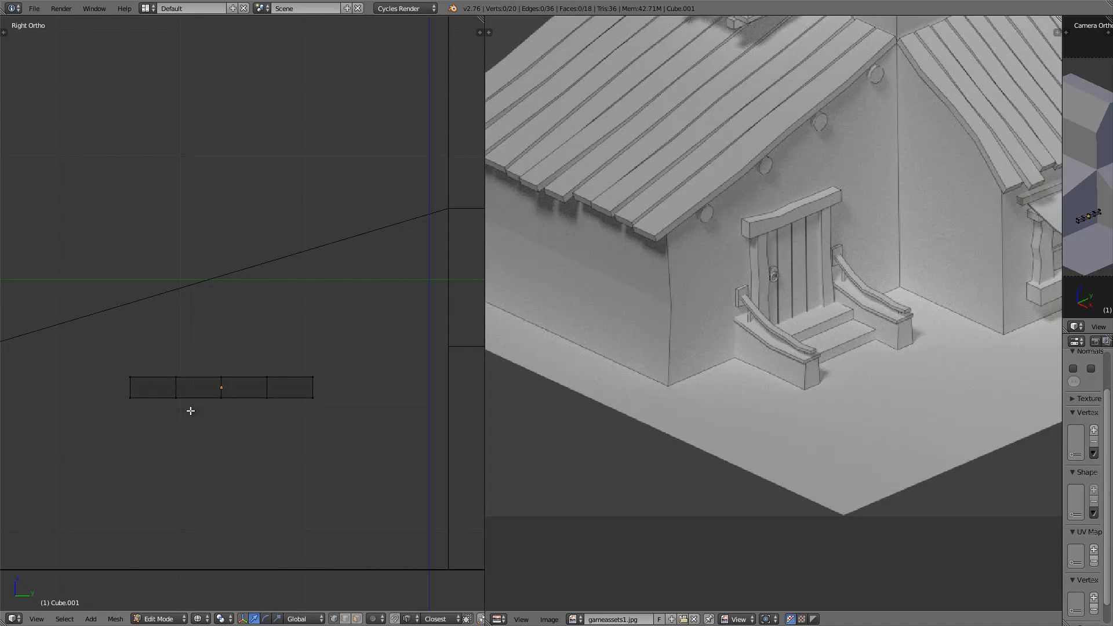
pyautogui.press('b')
pyautogui.moveTo(115, 365); pyautogui.dragTo(147, 386)
pyautogui.moveTo(130, 354); pyautogui.dragTo(130, 348)
pyautogui.press('a')
# Raise the lintel's top vertices at the middle cut and the cut right of it slightly for an uneven edge.
pyautogui.press('b')
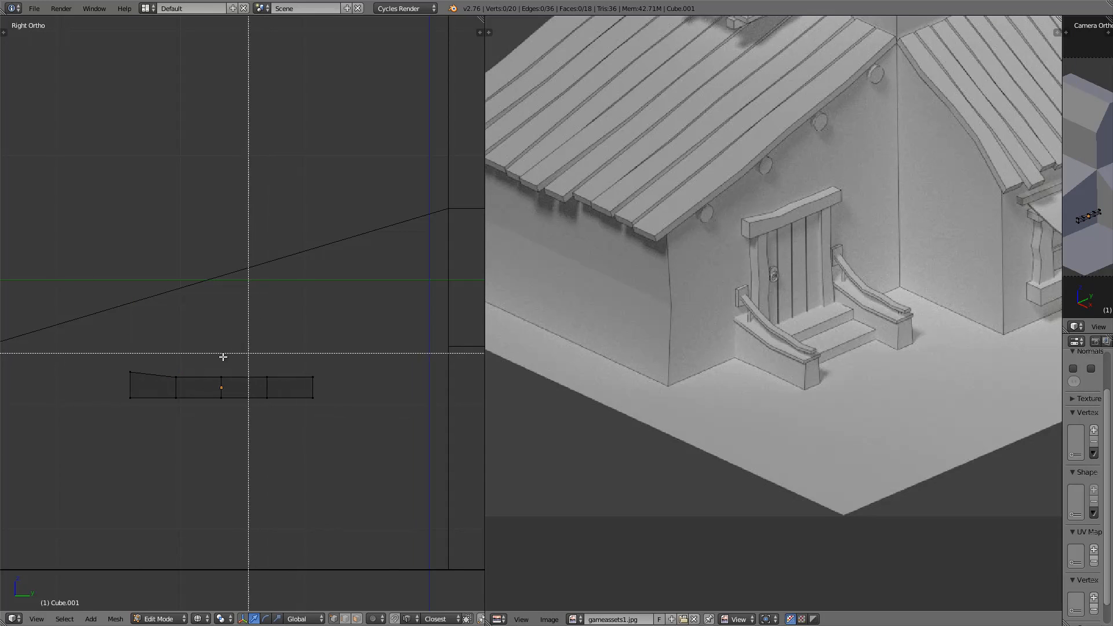
pyautogui.moveTo(207, 364); pyautogui.dragTo(237, 384)
pyautogui.press('g')
pyautogui.press('z')
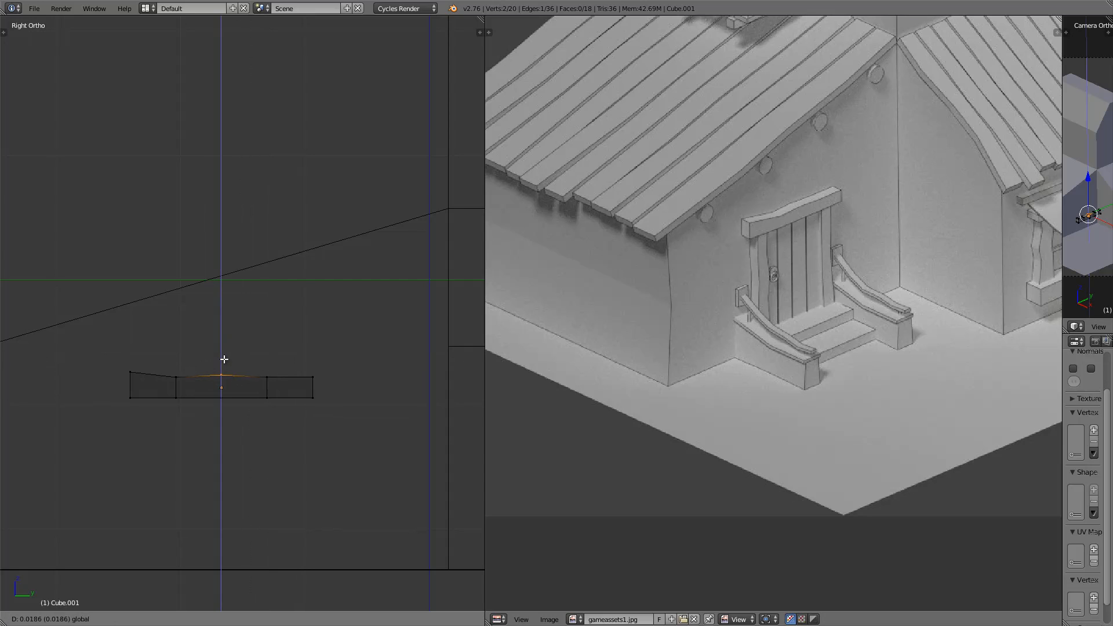
pyautogui.click(226, 359)
pyautogui.press('a')
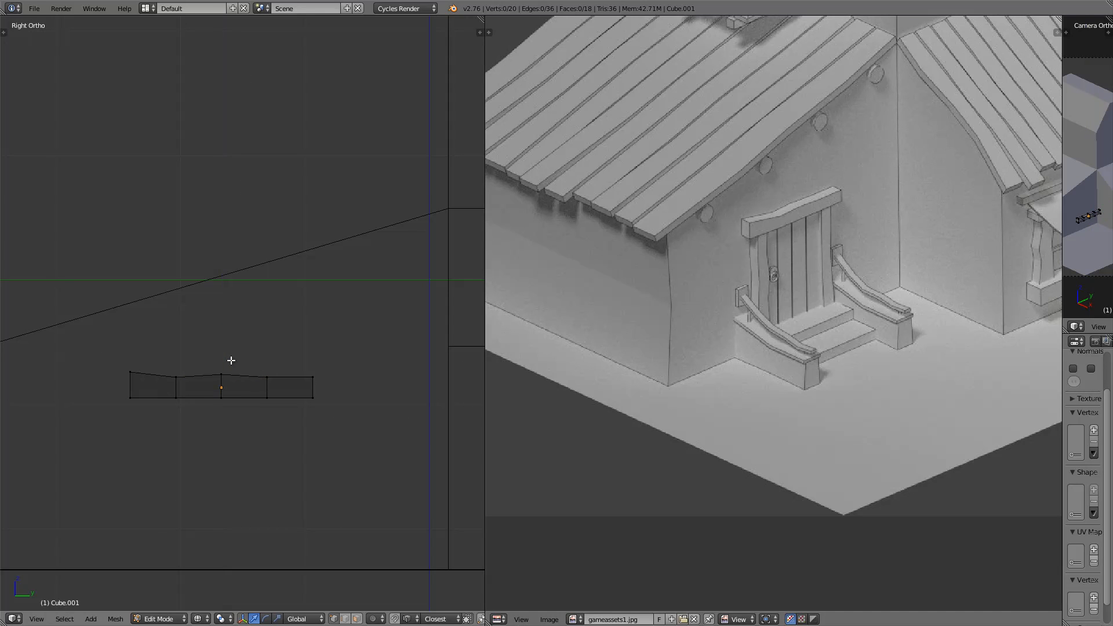
pyautogui.moveTo(253, 363); pyautogui.dragTo(291, 385)
pyautogui.press('g')
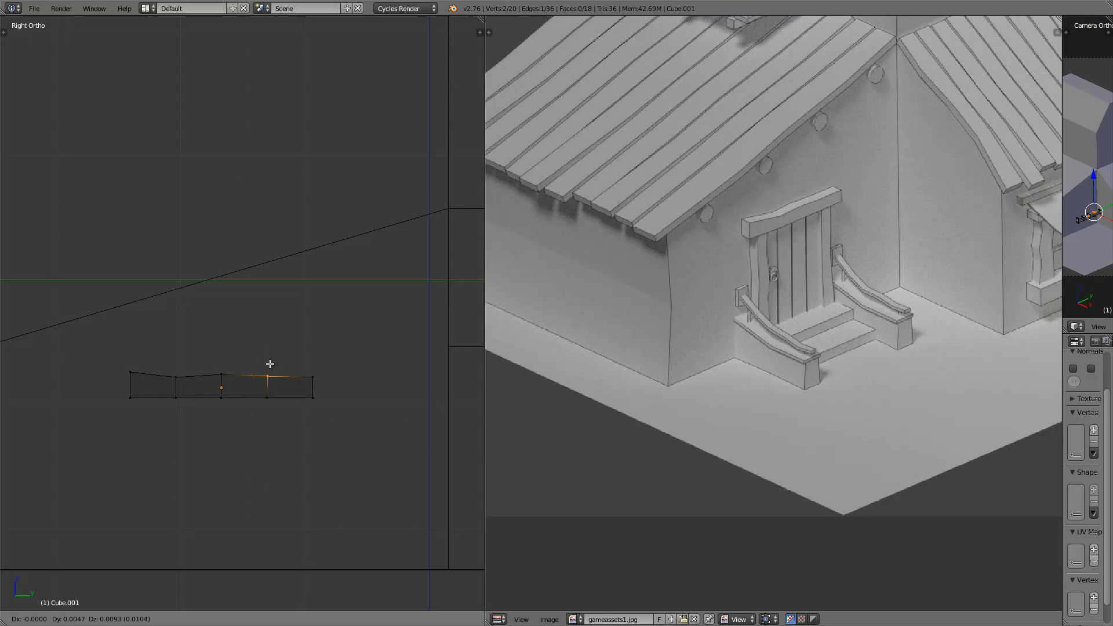
pyautogui.click(270, 362)
pyautogui.press('a')
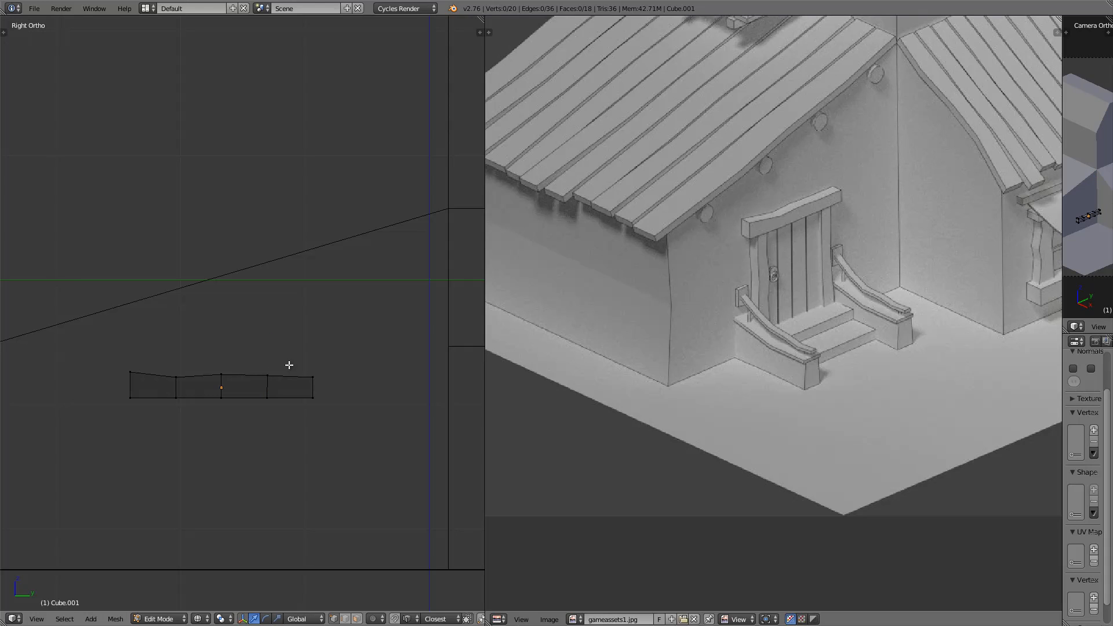
pyautogui.press('Tab')
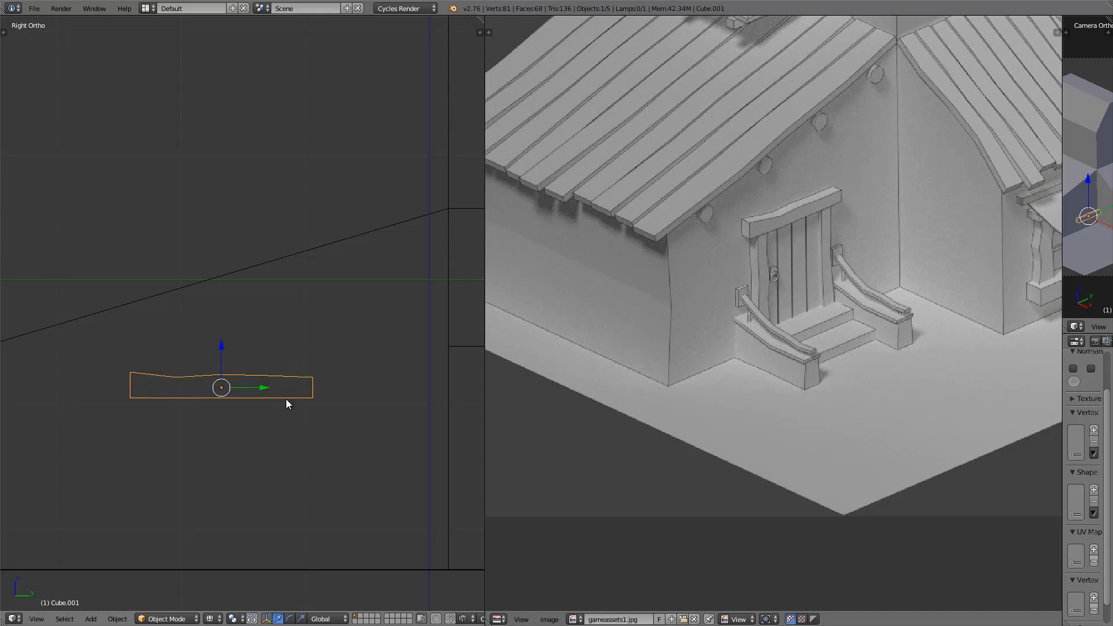
# Make the left door post from a duplicate of the lintel, rotated 90° about X and placed under the lintel's left end.
pyautogui.hotkey('shift', 'd')
pyautogui.rightClick(283, 399)
pyautogui.press('r')
pyautogui.write('y')
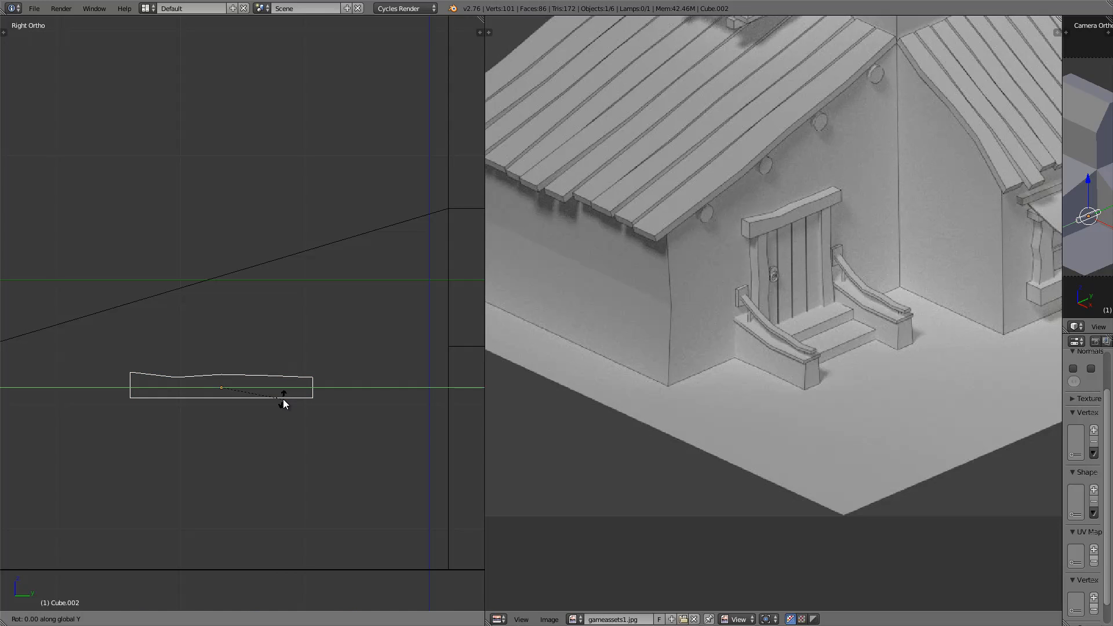
pyautogui.write('x90')
pyautogui.press('Return')
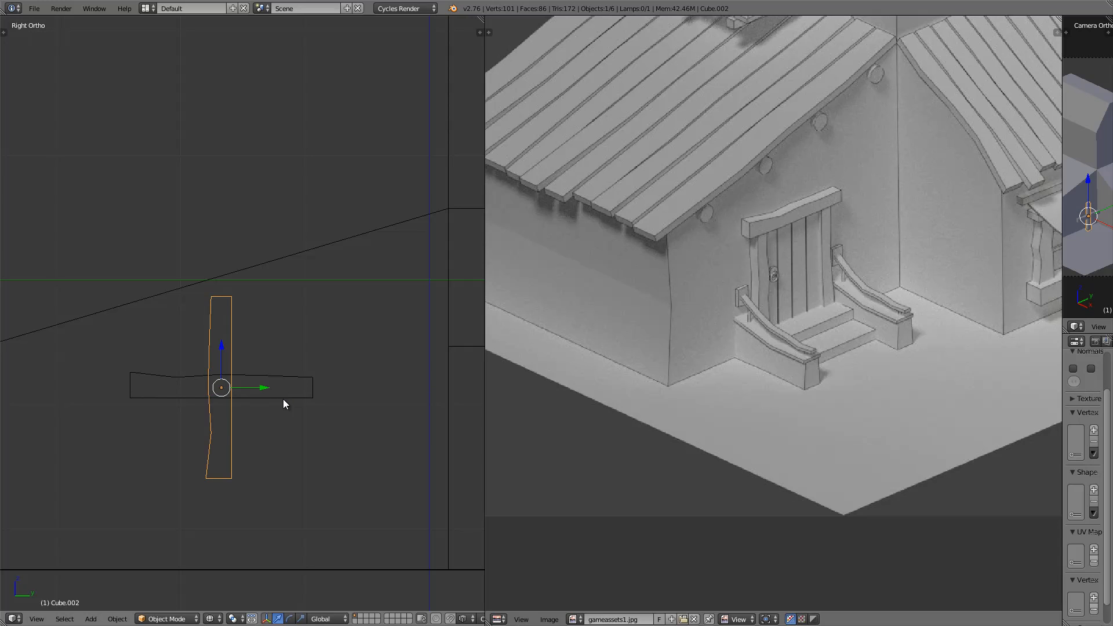
pyautogui.press('g')
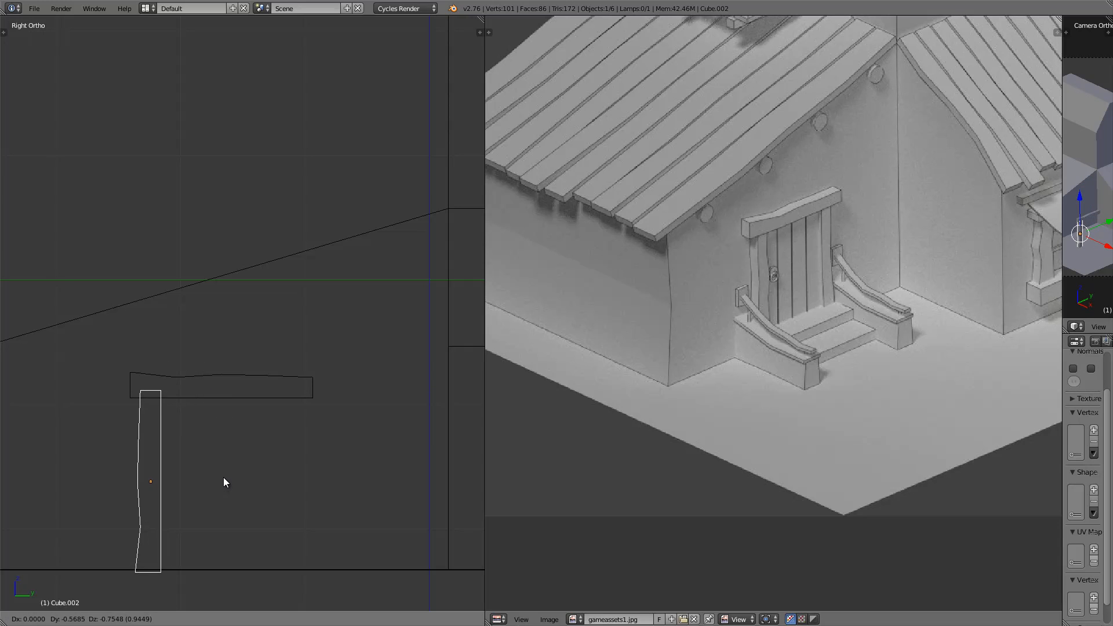
pyautogui.click(224, 478)
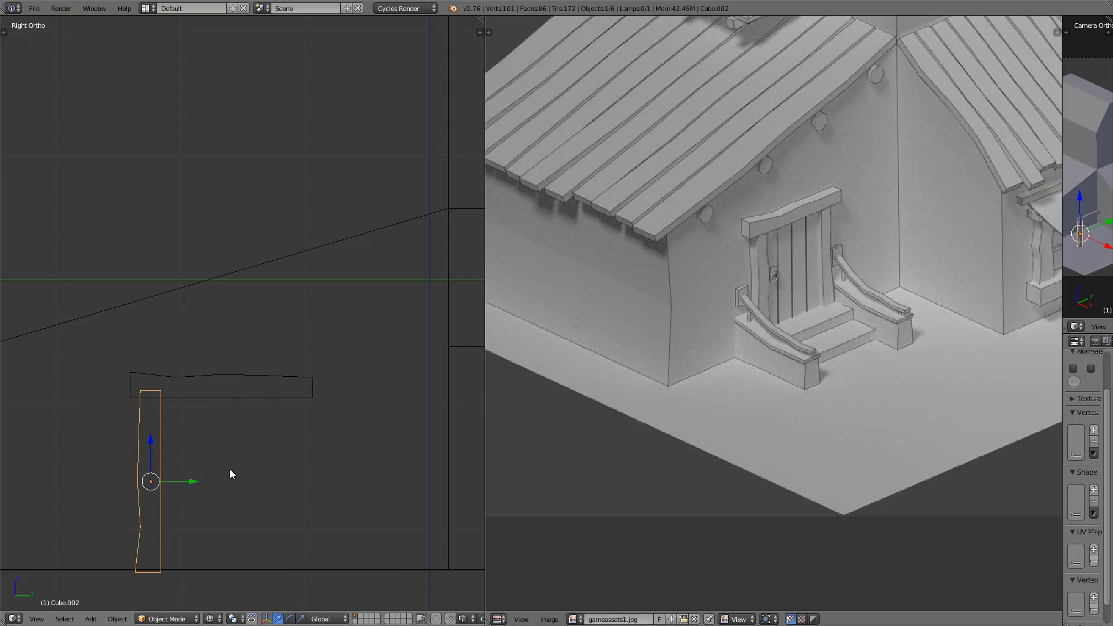
# Scale the lintel and left post down together and raise them along Z above the house's base line.
pyautogui.scroll(-1, 232, 429)
pyautogui.keyDown('shift'); pyautogui.rightClick(306, 379); pyautogui.keyUp('shift')
pyautogui.press('s')
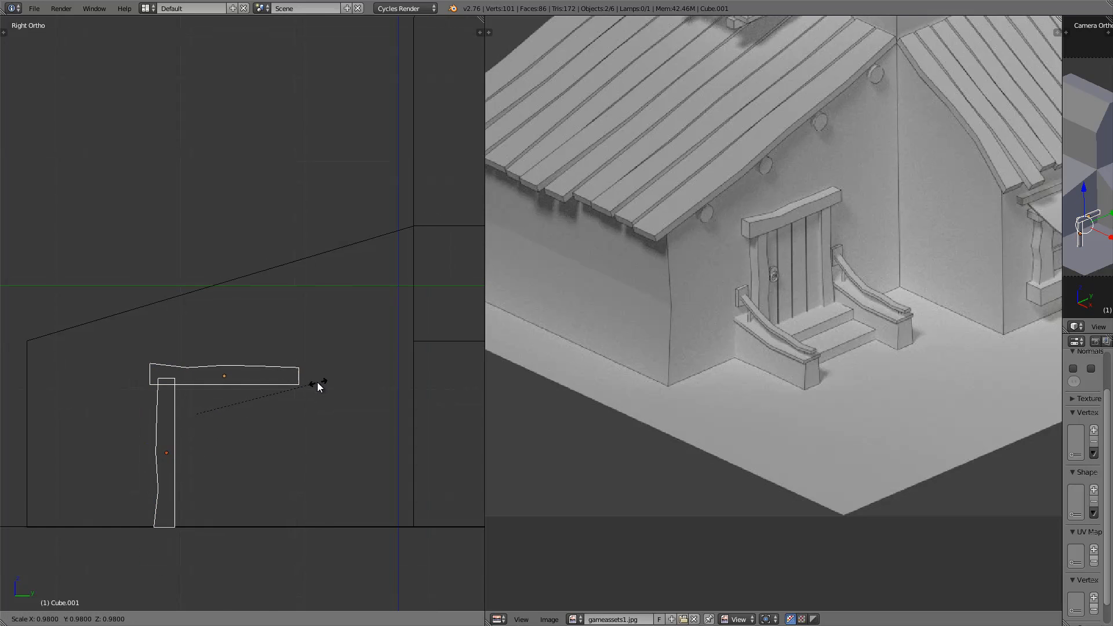
pyautogui.click(311, 391)
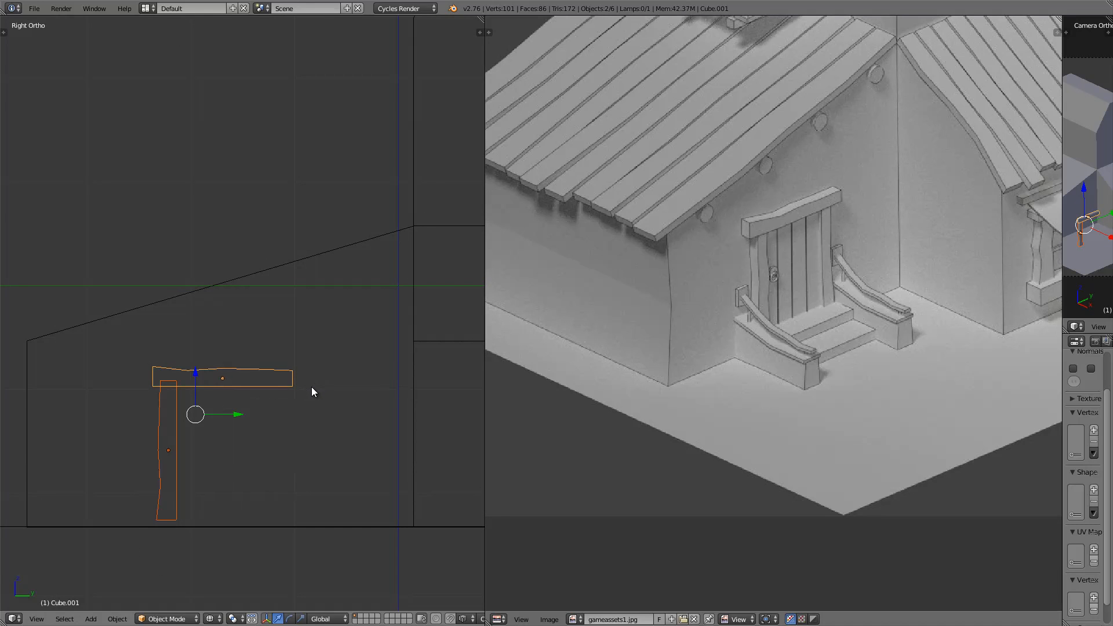
pyautogui.click(202, 394)
pyautogui.moveTo(196, 388); pyautogui.dragTo(197, 365)
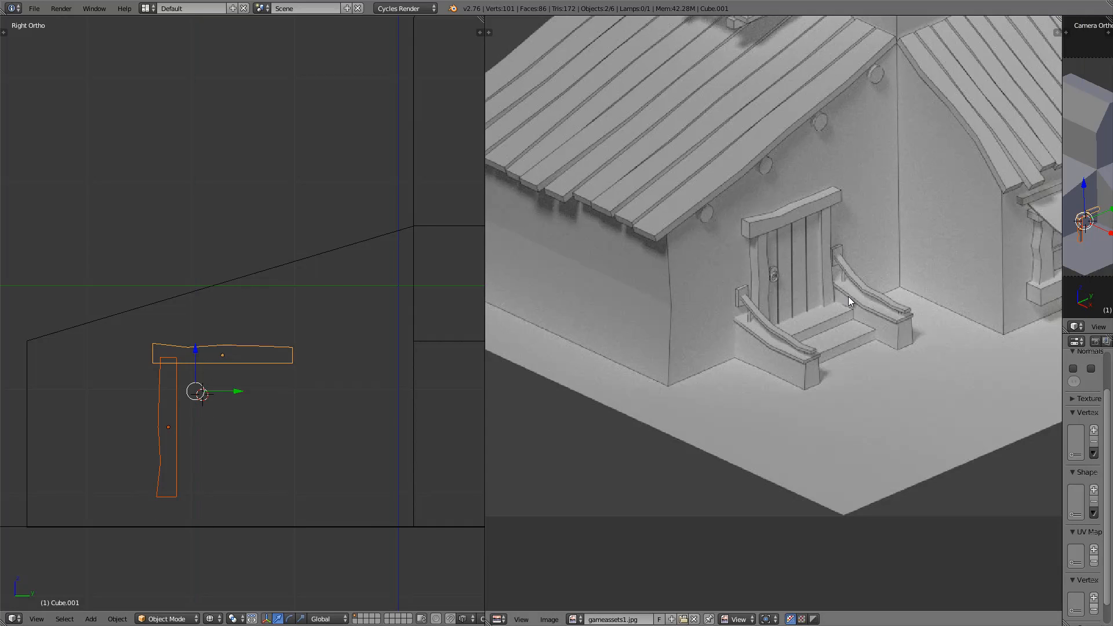
pyautogui.press('s')
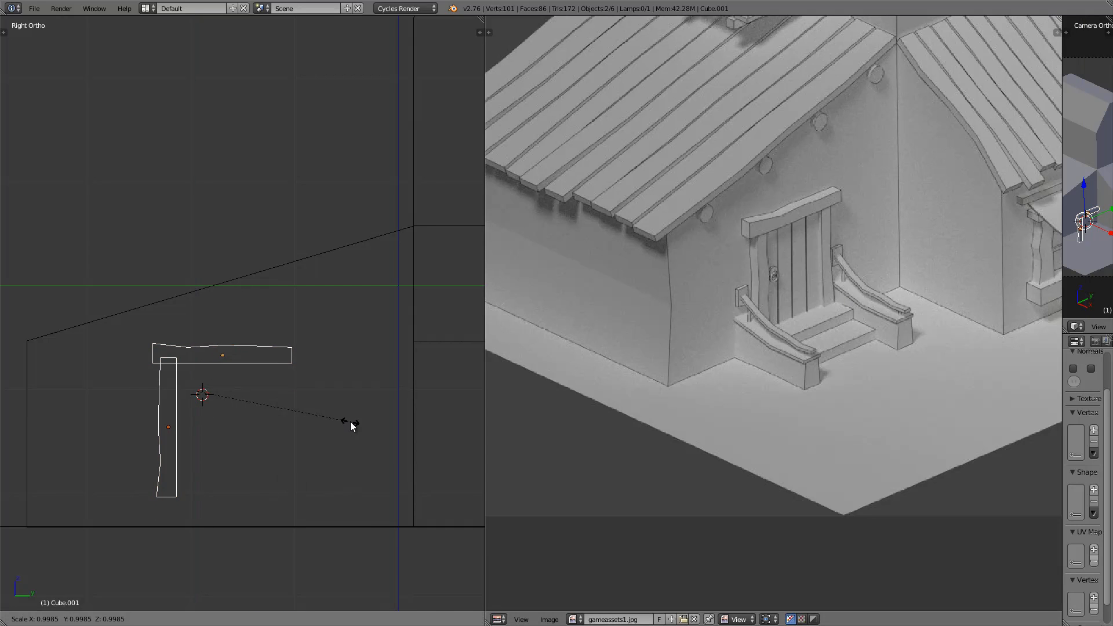
pyautogui.click(278, 433)
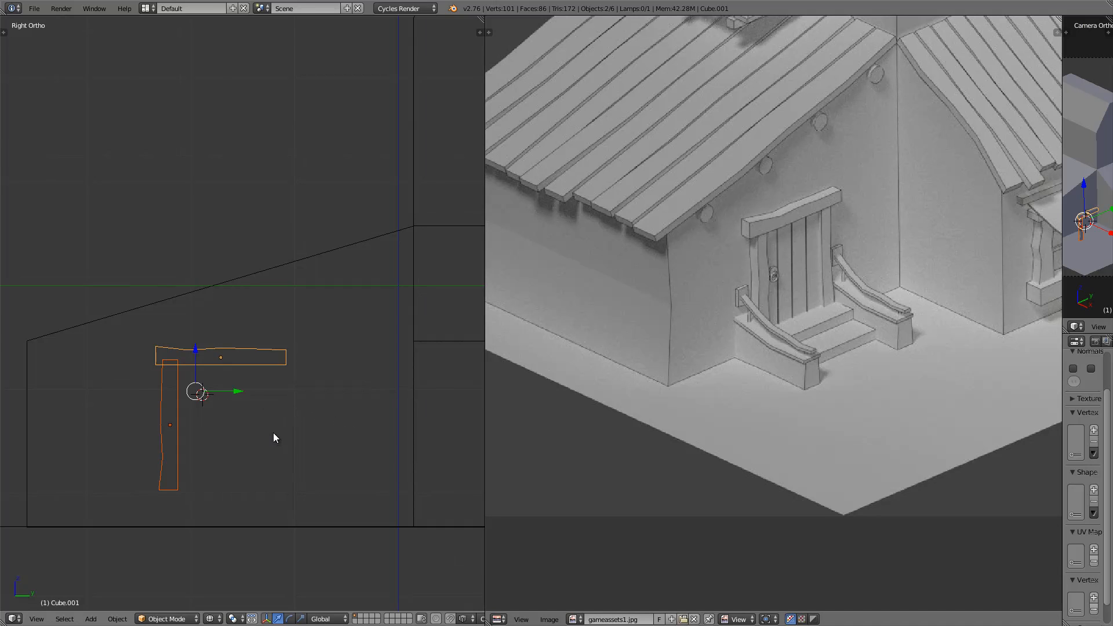
# Move the middle vertices on the left post's inner edge slightly inward along Y.
pyautogui.scroll(1, 273, 432)
pyautogui.keyDown('shift'); pyautogui.moveTo(274, 407); pyautogui.dragTo(337, 321, button='middle'); pyautogui.keyUp('shift')
pyautogui.scroll(2, 253, 376)
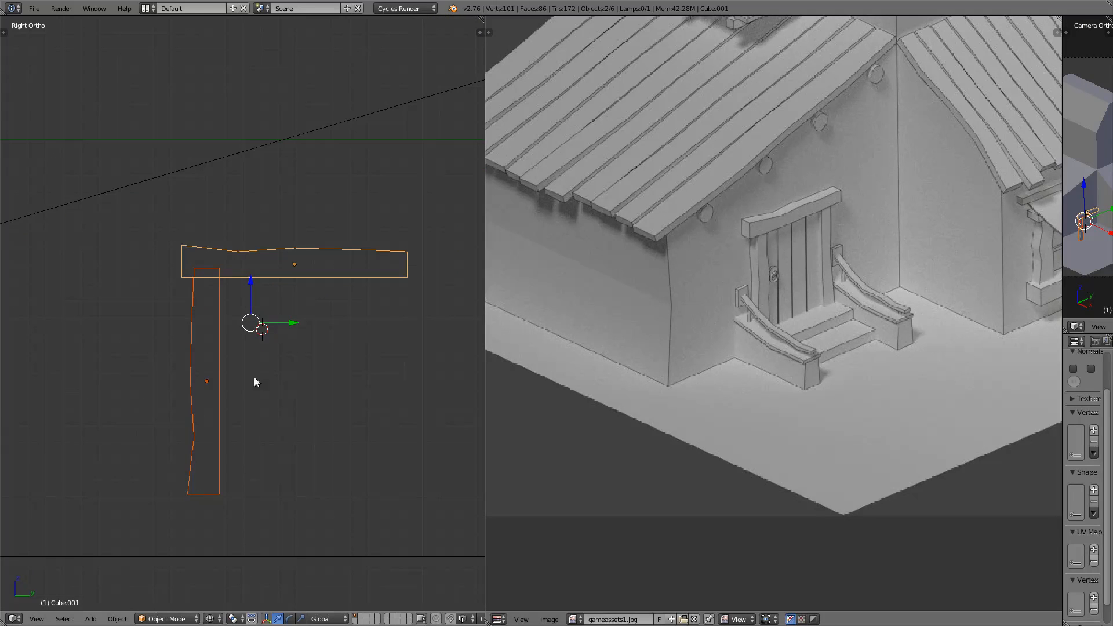
pyautogui.rightClick(218, 374)
pyautogui.press('Tab')
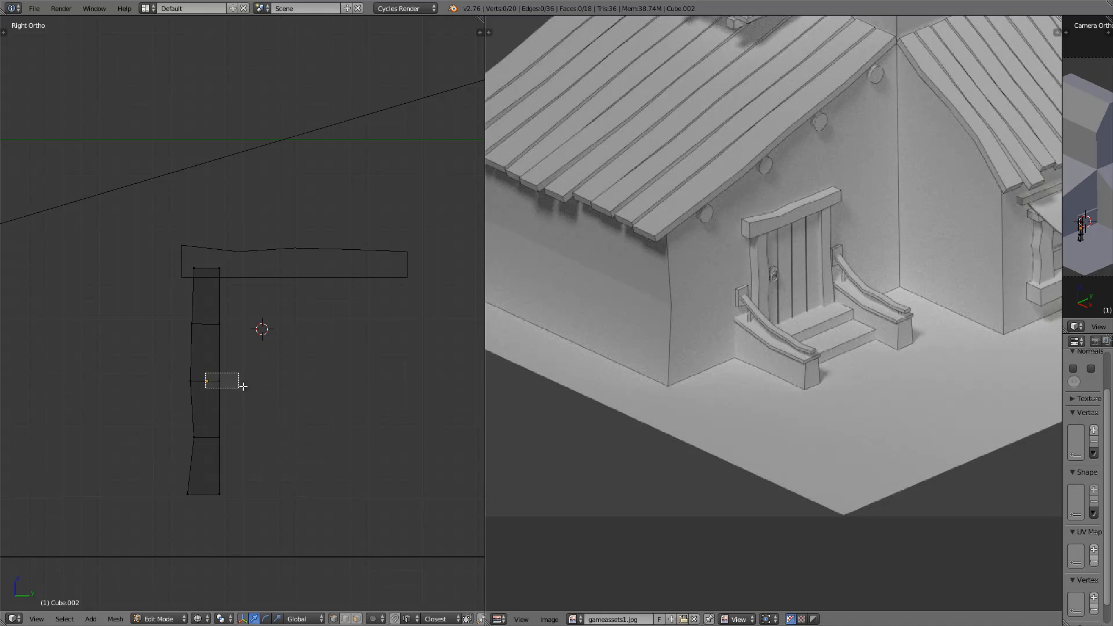
pyautogui.rightClick(219, 381)
pyautogui.press('g')
pyautogui.press('y')
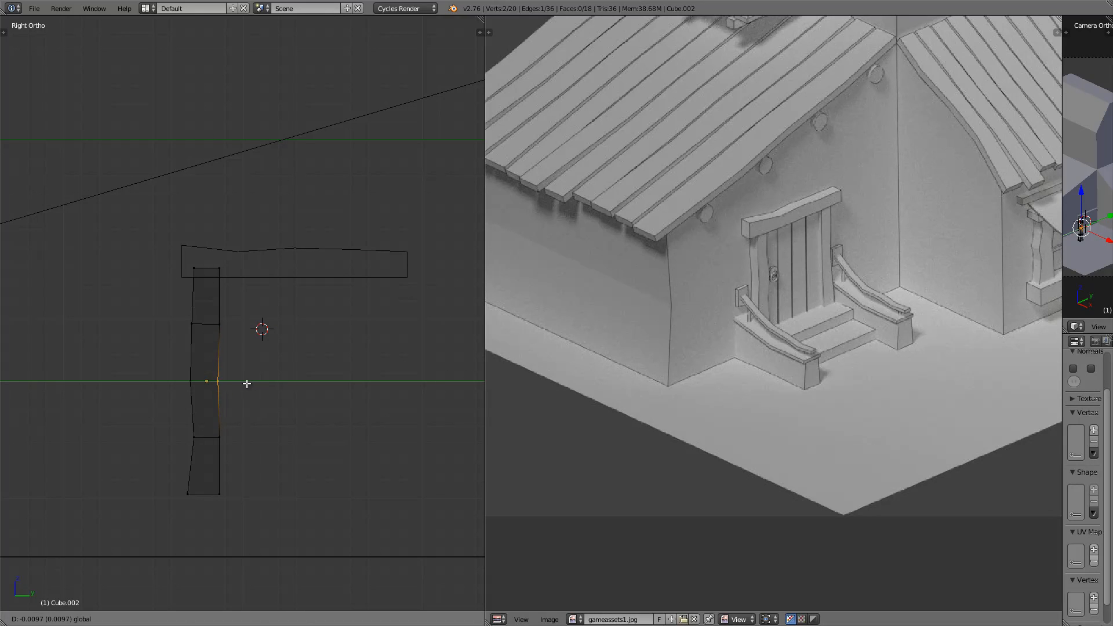
pyautogui.click(246, 383)
# Shift the upper vertices on the left post's inner edge slightly down and toward the door opening.
pyautogui.press('a')
pyautogui.press('b')
pyautogui.moveTo(214, 321); pyautogui.dragTo(236, 339)
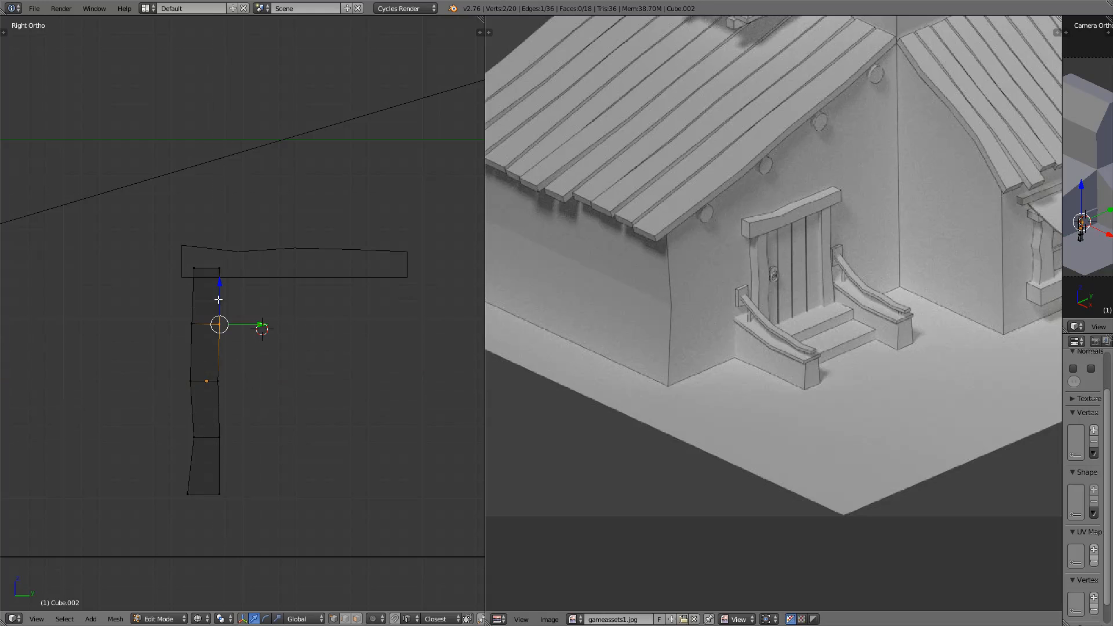
pyautogui.moveTo(219, 297); pyautogui.dragTo(256, 337)
pyautogui.press('a')
# Lower the left post's top vertices about 0.05 along Z to meet the lintel's underside.
pyautogui.press('b')
pyautogui.moveTo(174, 266); pyautogui.dragTo(230, 273)
pyautogui.press('g')
pyautogui.press('z')
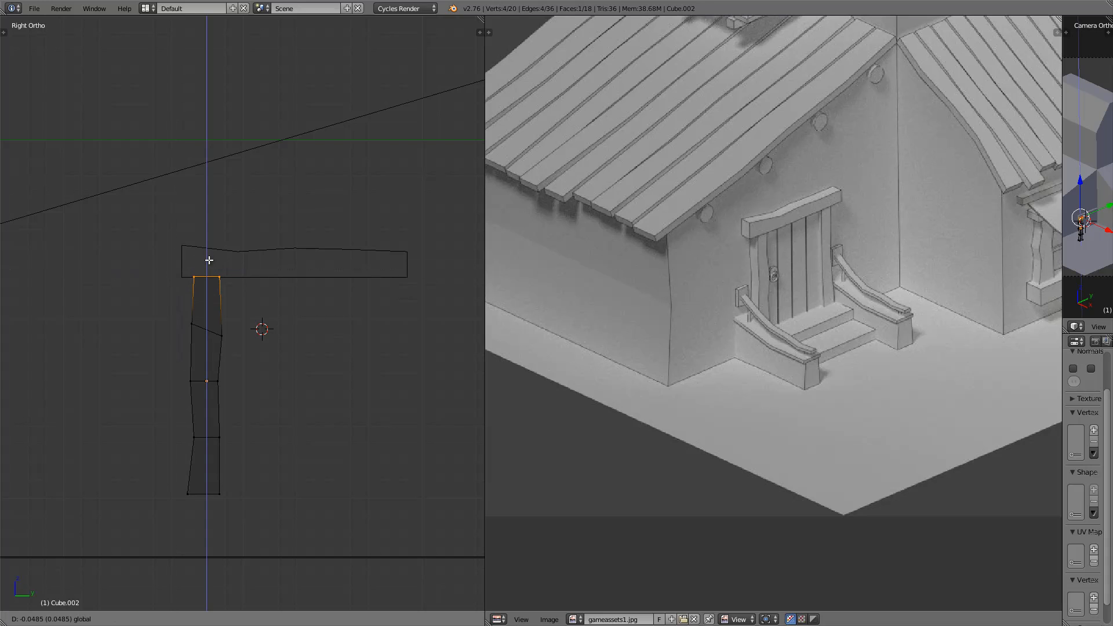
pyautogui.click(209, 260)
pyautogui.press('Tab')
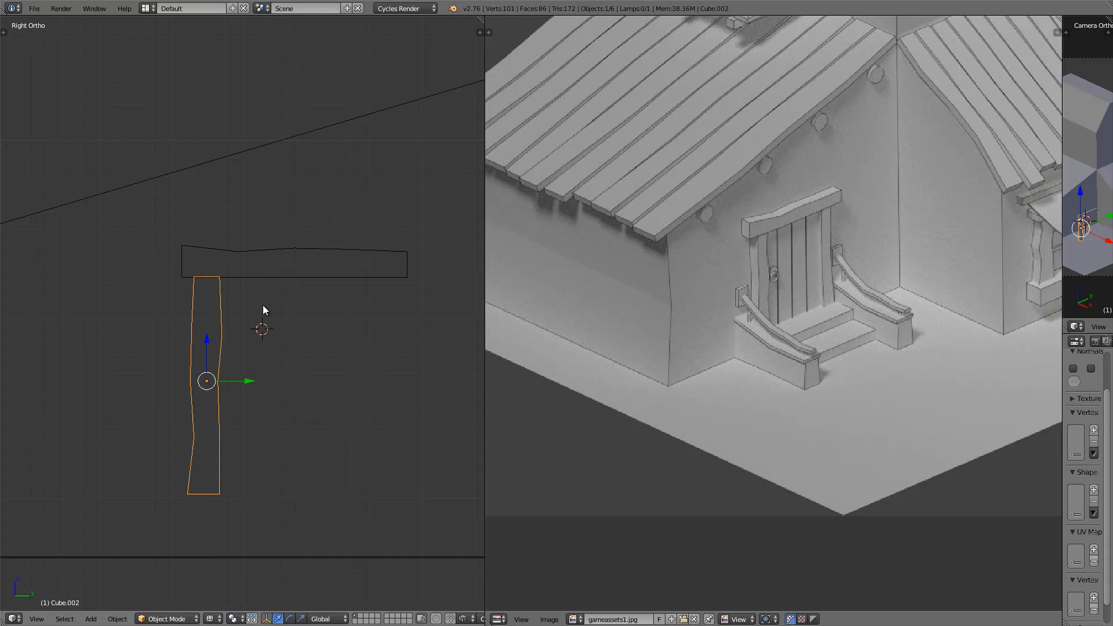
# Make the right door post from a duplicate of the left post, rotated 180° about Z and moved along Y under the lintel's right end.
pyautogui.hotkey('shift', 'd')
pyautogui.rightClick(253, 379)
pyautogui.write('r')
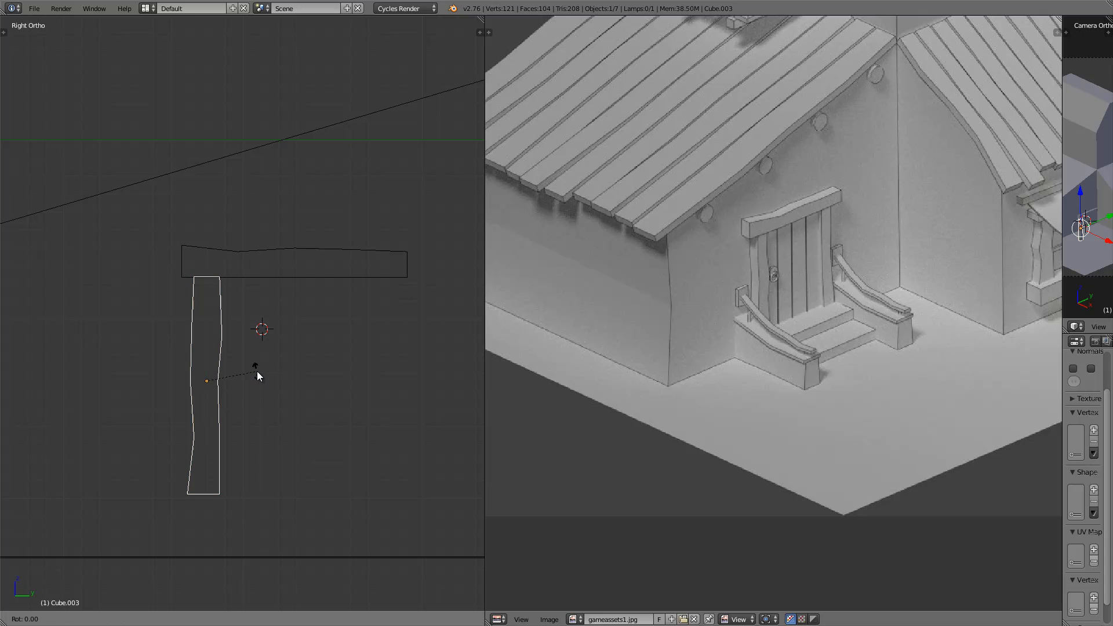
pyautogui.write('z180')
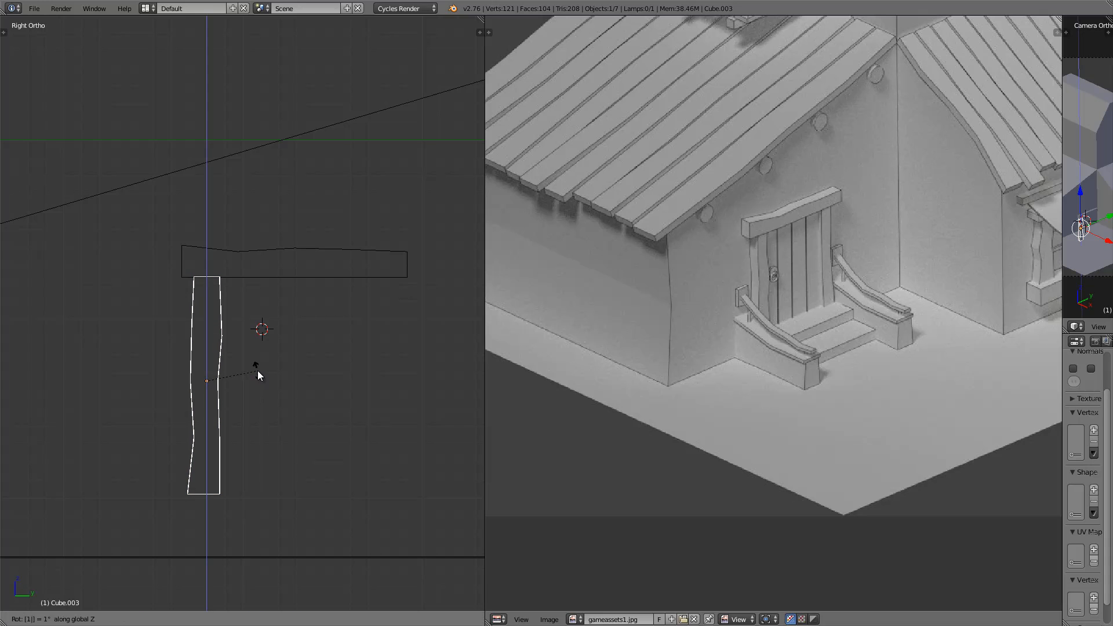
pyautogui.press('Return')
pyautogui.press('g')
pyautogui.press('y')
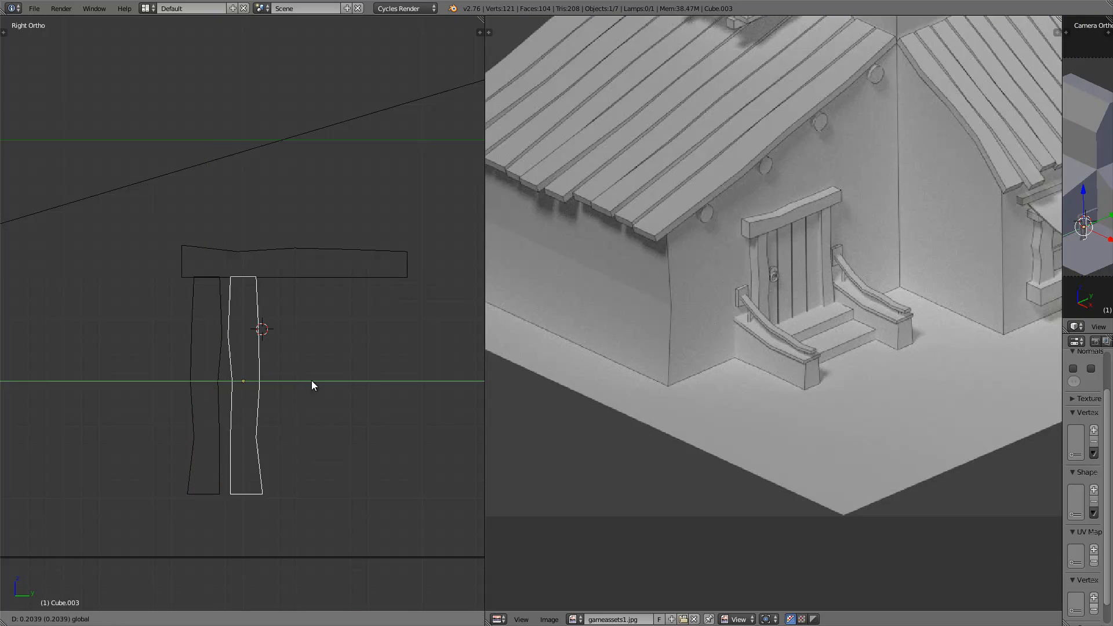
pyautogui.click(427, 376)
# Move the middle vertices on the right post's inner edge slightly along Y toward the door opening.
pyautogui.press('Tab')
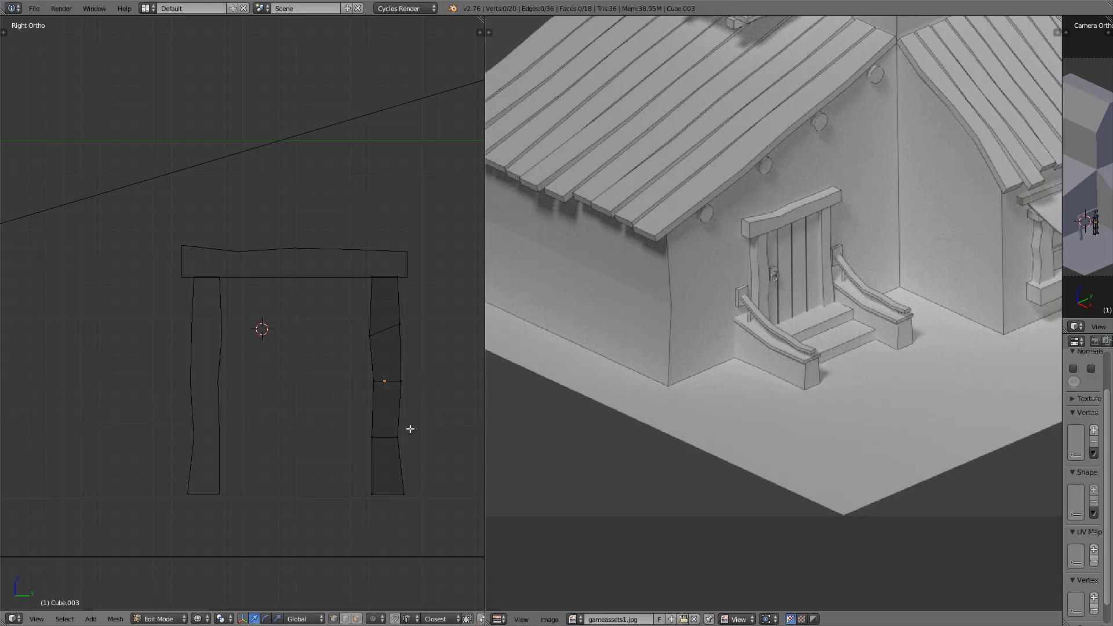
pyautogui.press('a')
pyautogui.press('a')
pyautogui.press('b')
pyautogui.moveTo(360, 362); pyautogui.dragTo(394, 398)
pyautogui.press('g')
pyautogui.press('y')
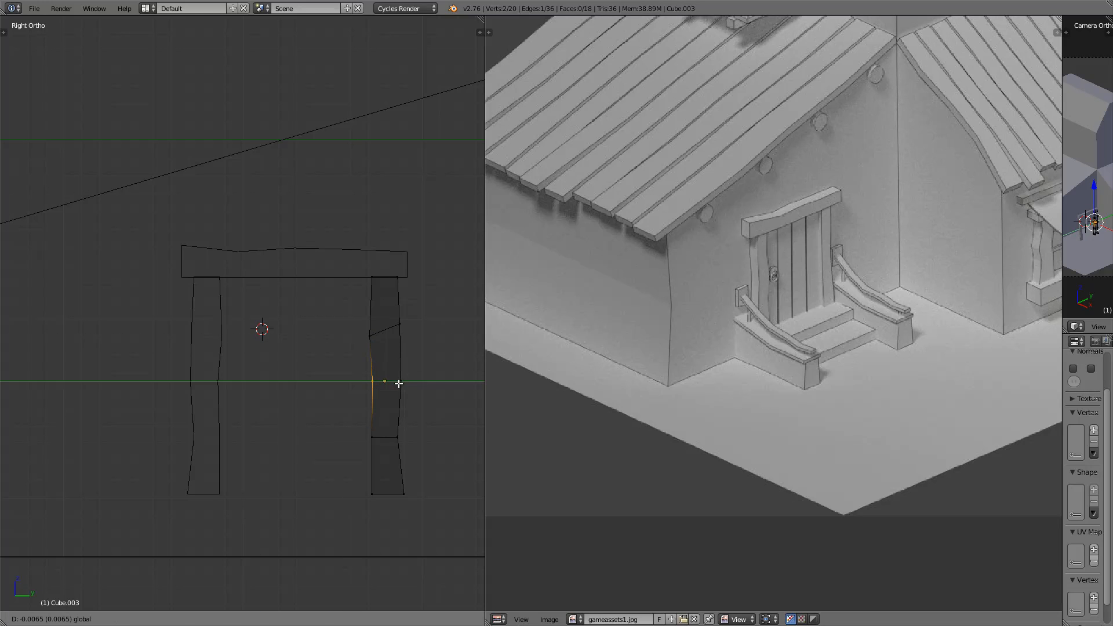
pyautogui.click(397, 385)
pyautogui.press('a')
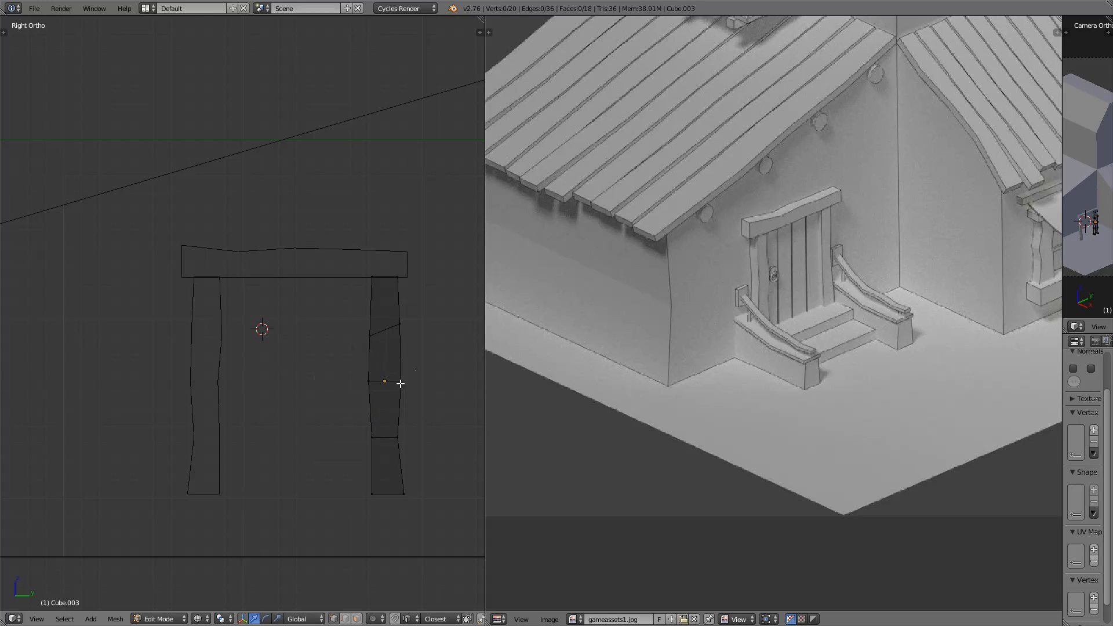
# Shift the middle vertices on the right post's outer edge slightly inward along Y and slightly down along Z.
pyautogui.rightClick(400, 383)
pyautogui.press('g')
pyautogui.press('y')
pyautogui.click(399, 361)
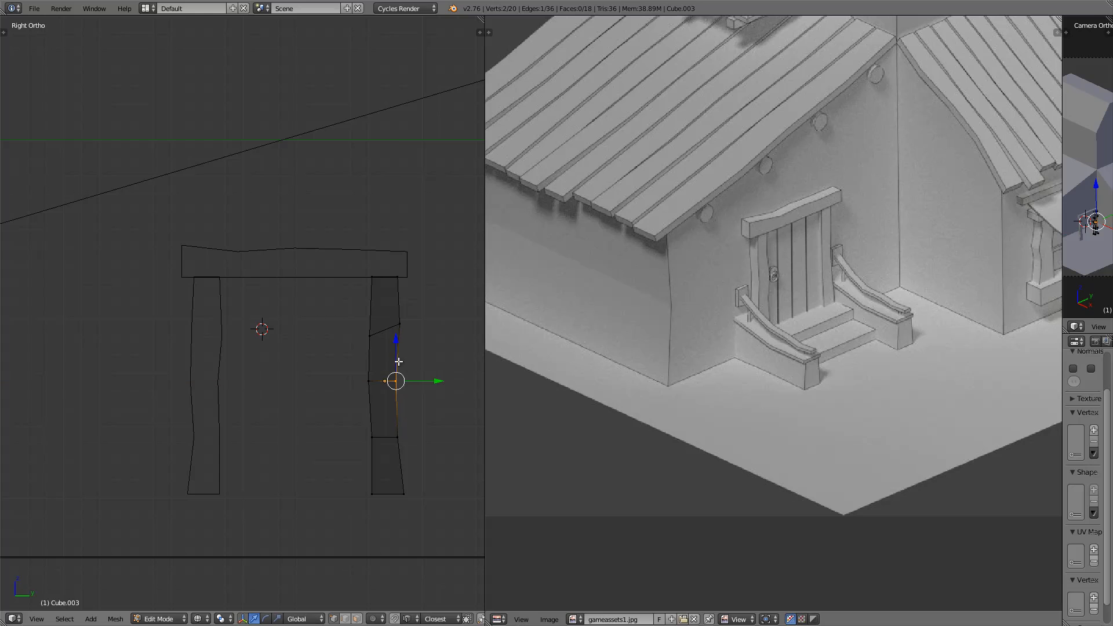
pyautogui.press('g')
pyautogui.press('z')
pyautogui.click(397, 371)
# Move the upper vertices on the right post's outer edge slightly down along Z and inward along Y, and finish editing the post.
pyautogui.press('a')
pyautogui.rightClick(401, 326)
pyautogui.press('a')
pyautogui.press('n')
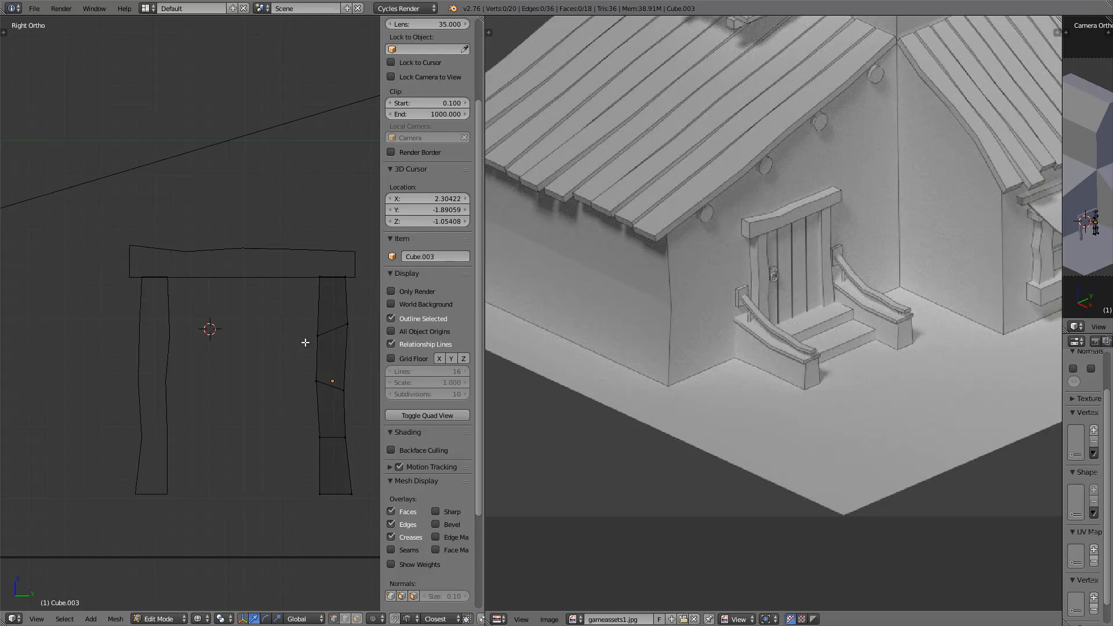
pyautogui.press('n')
pyautogui.press('b')
pyautogui.moveTo(388, 312); pyautogui.dragTo(412, 339)
pyautogui.press('g')
pyautogui.press('z')
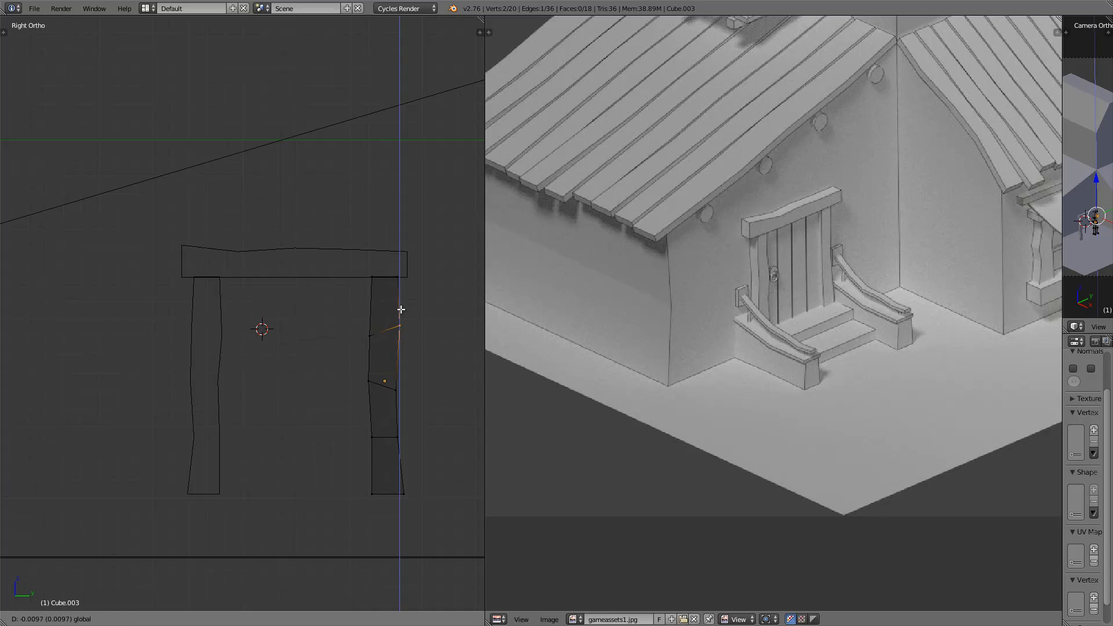
pyautogui.click(400, 319)
pyautogui.press('g')
pyautogui.press('y')
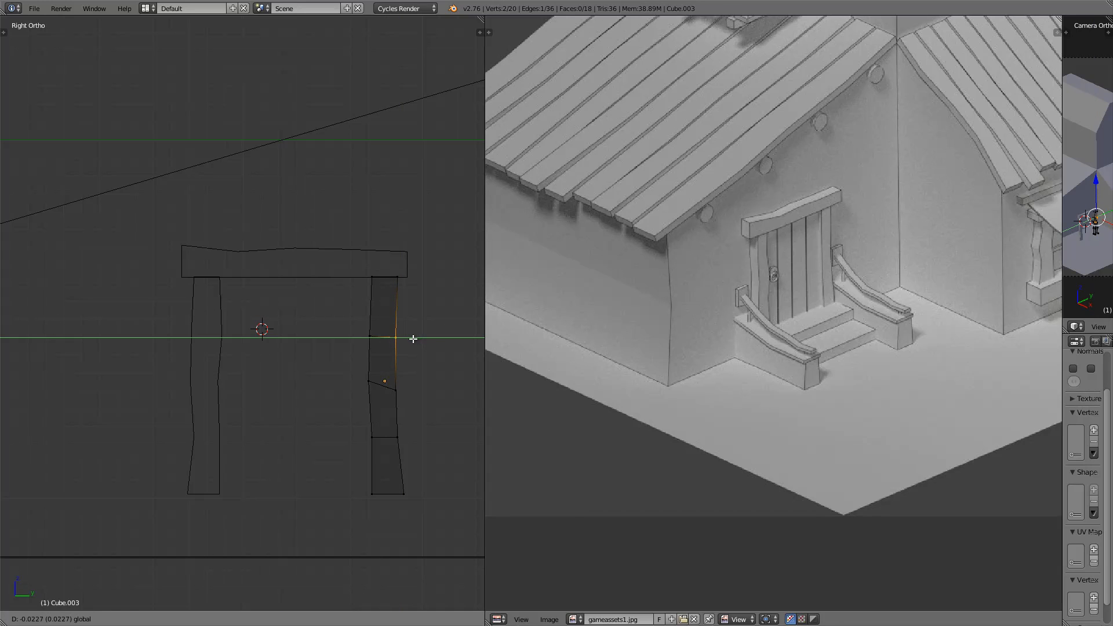
pyautogui.click(413, 338)
pyautogui.press('Tab')
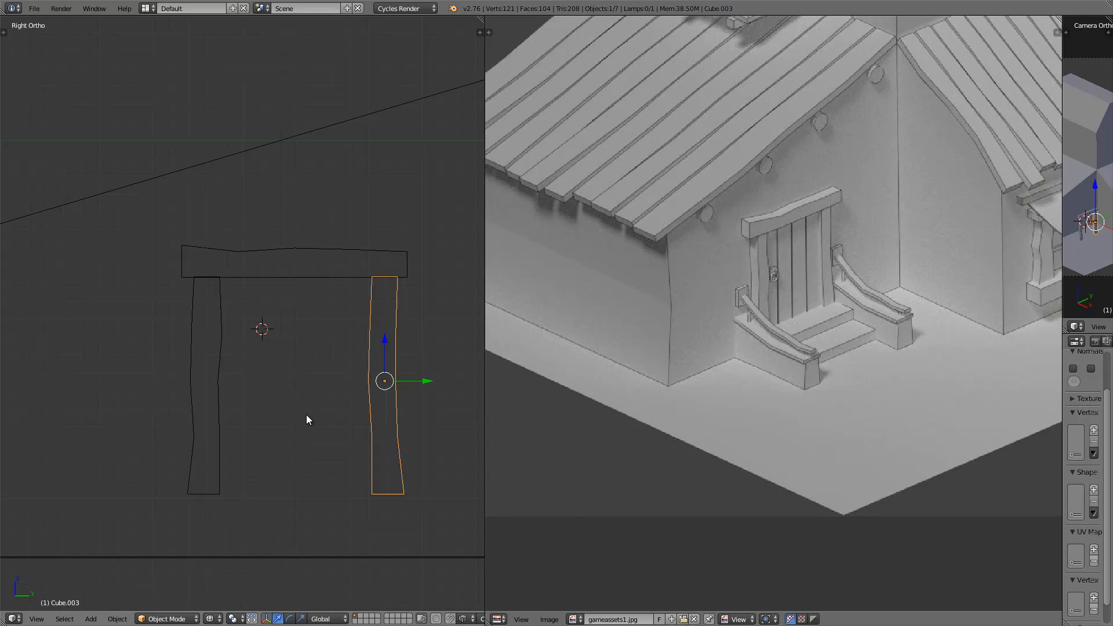
# Move the lintel and both door posts together along X until their backs sit against the house's door wall.
pyautogui.press('a')
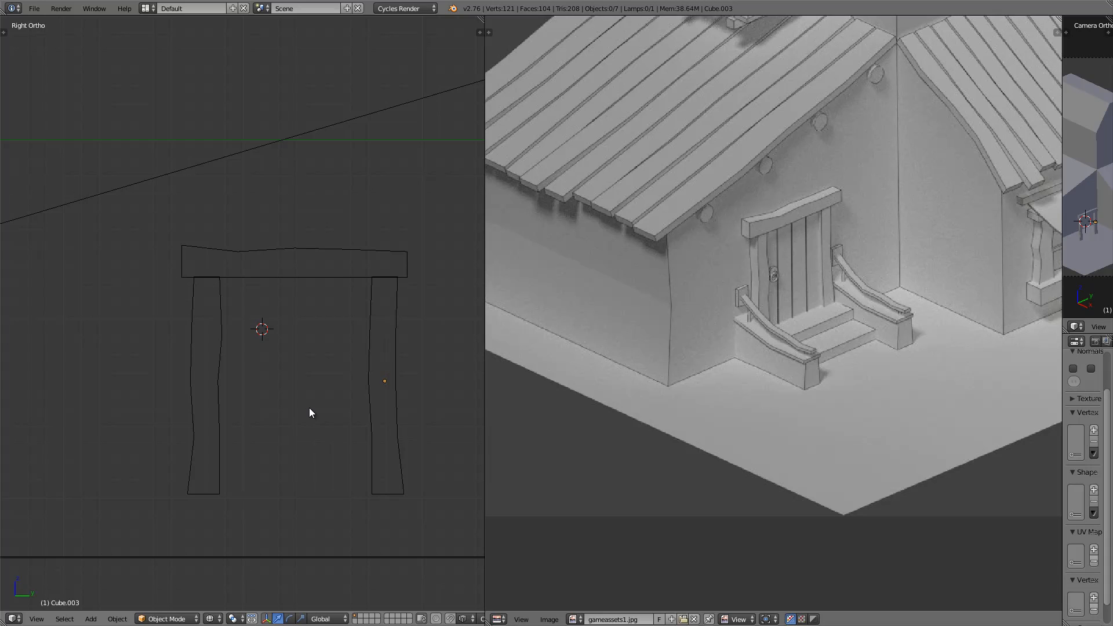
pyautogui.press('KP_1')
pyautogui.press('b')
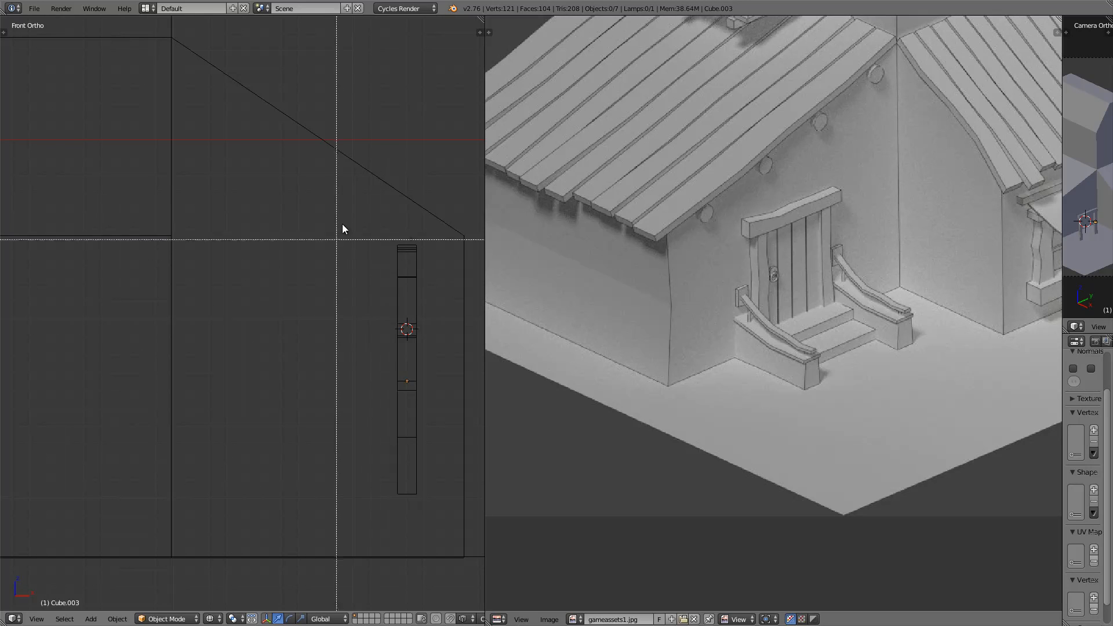
pyautogui.moveTo(360, 233); pyautogui.dragTo(434, 474)
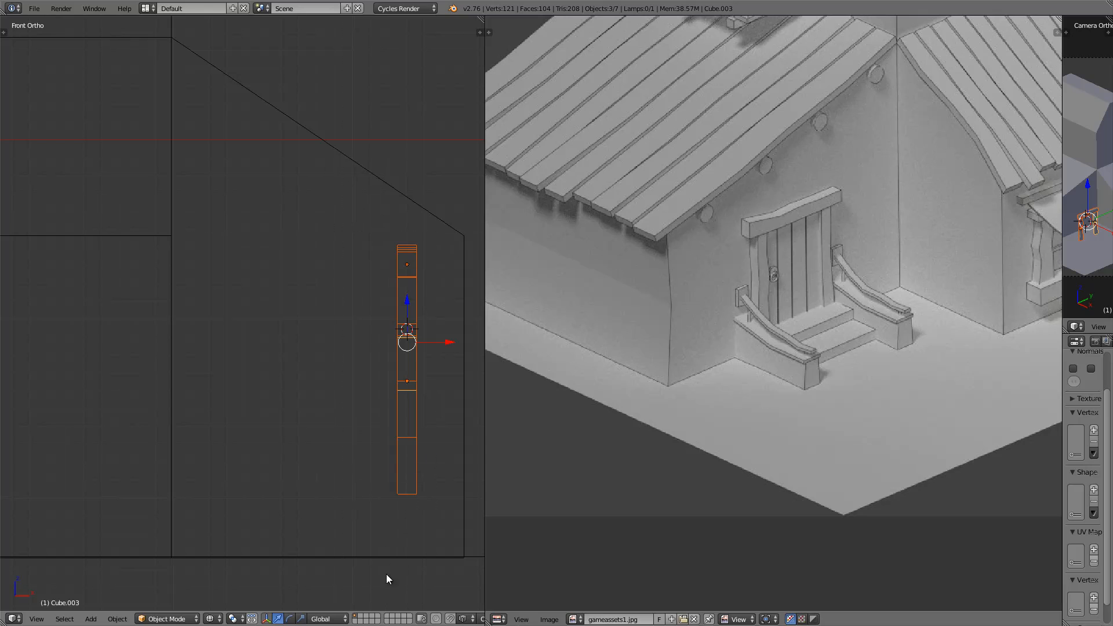
pyautogui.moveTo(427, 344); pyautogui.dragTo(180, 347)
pyautogui.moveTo(306, 397); pyautogui.dragTo(246, 404, button='middle')
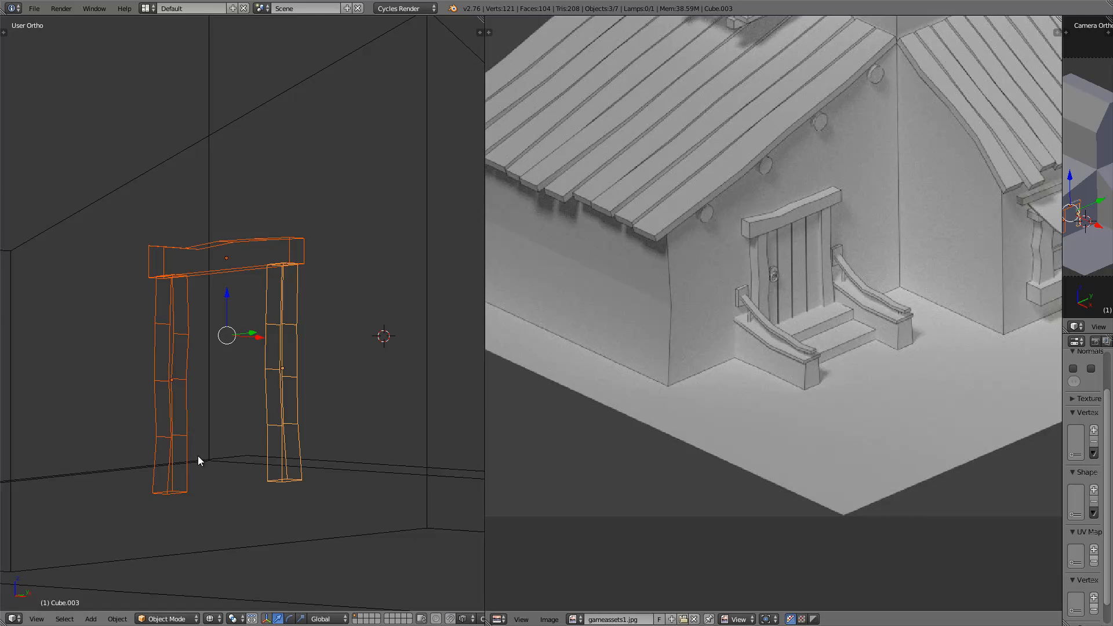
# Add a cube, scale it down uniformly and place it at the foot of the wall below the door frame.
pyautogui.press('KP_1')
pyautogui.hotkey('shift', 'a')
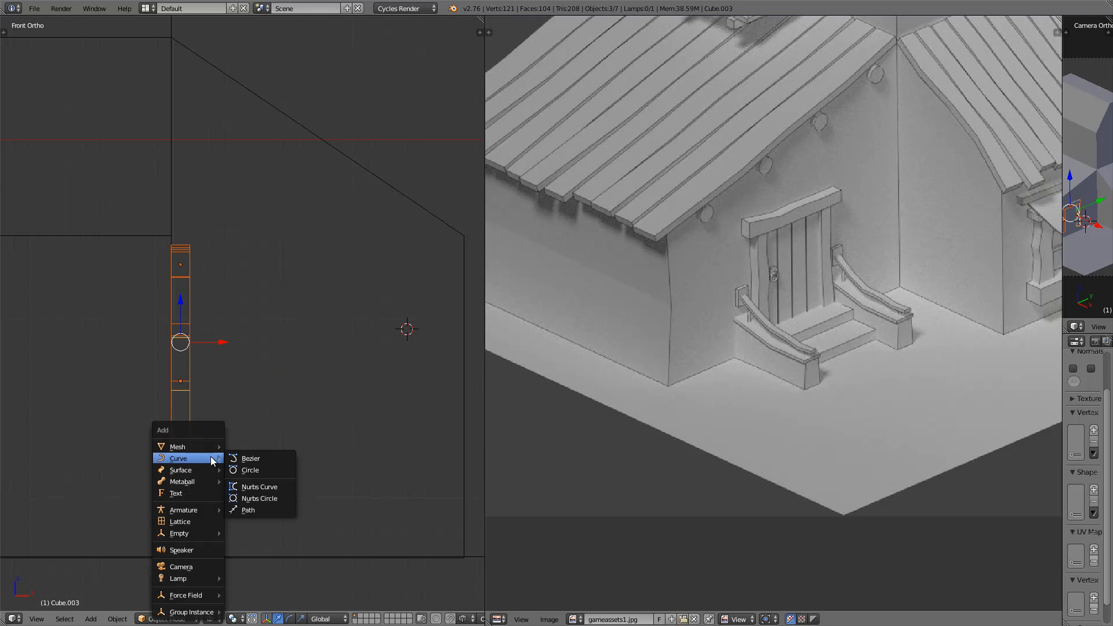
pyautogui.moveTo(185, 446)
pyautogui.click(249, 458)
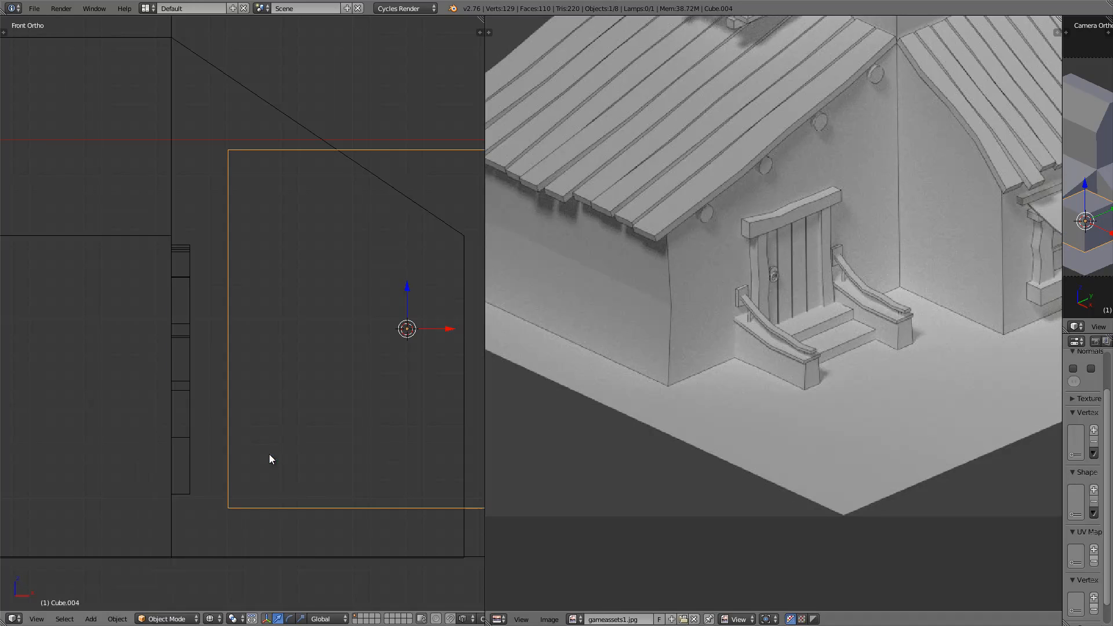
pyautogui.scroll(-2, 258, 378)
pyautogui.press('s')
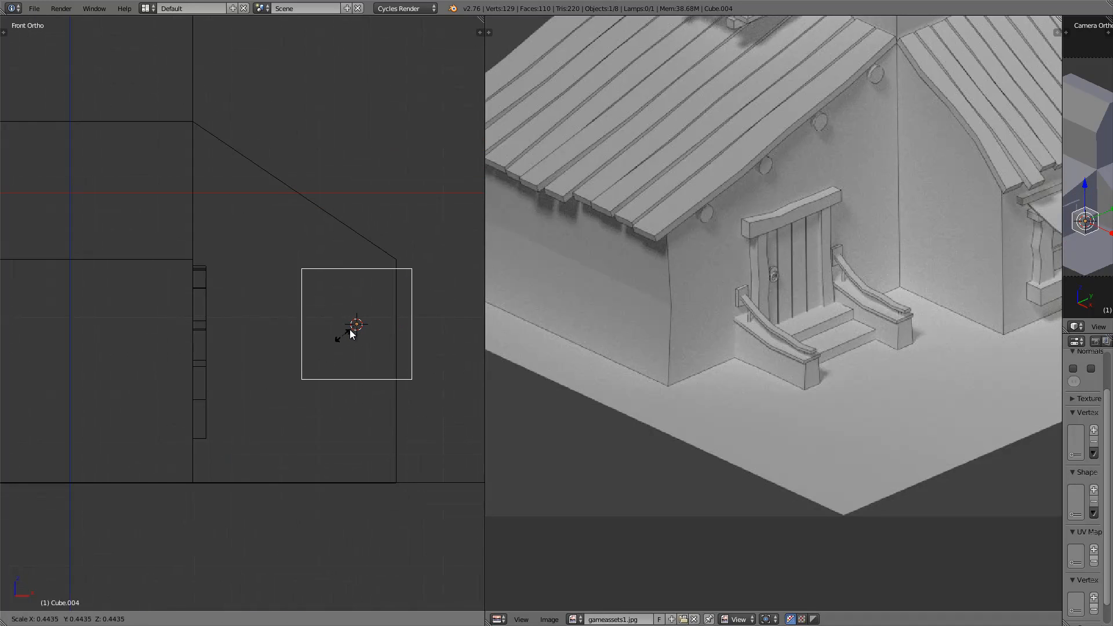
pyautogui.click(368, 324)
pyautogui.press('g')
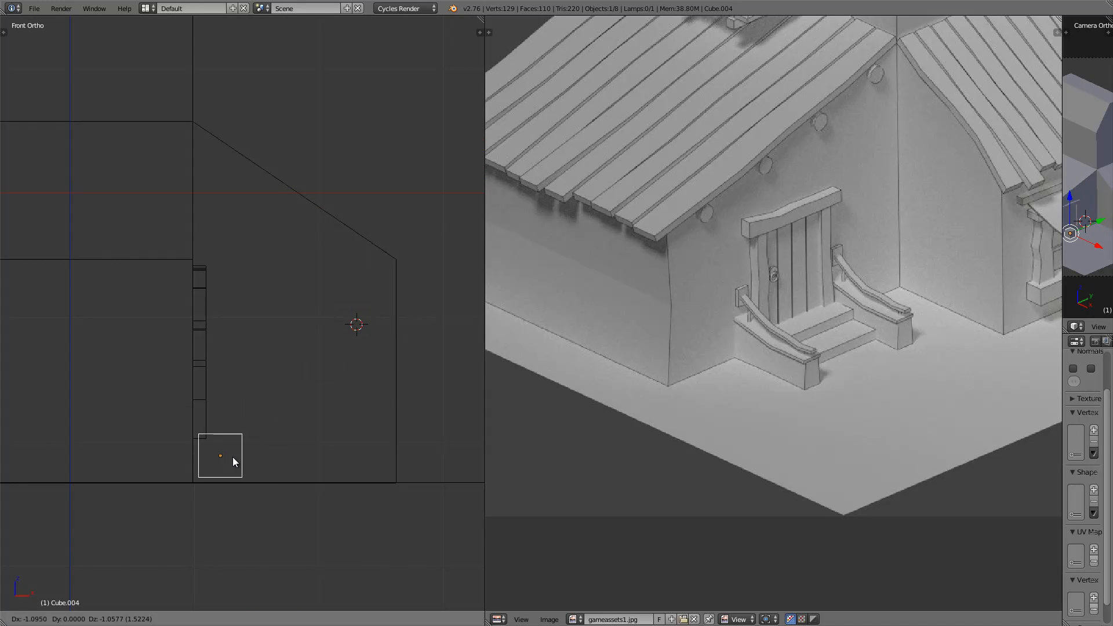
pyautogui.click(230, 461)
# Select the house, door frame and new block together and snap them along Z so the house's base meets the ground plane.
pyautogui.scroll(2, 228, 461)
pyautogui.keyDown('shift'); pyautogui.moveTo(236, 444); pyautogui.dragTo(283, 285, button='middle'); pyautogui.keyUp('shift')
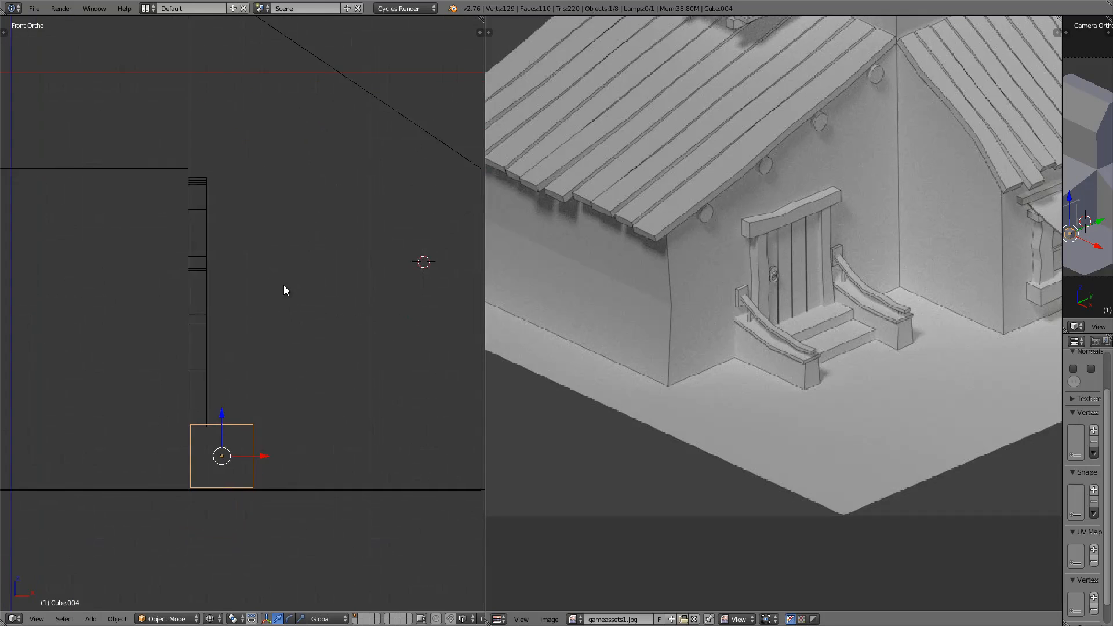
pyautogui.scroll(2, 294, 369)
pyautogui.scroll(1, 295, 371)
pyautogui.rightClick(192, 418)
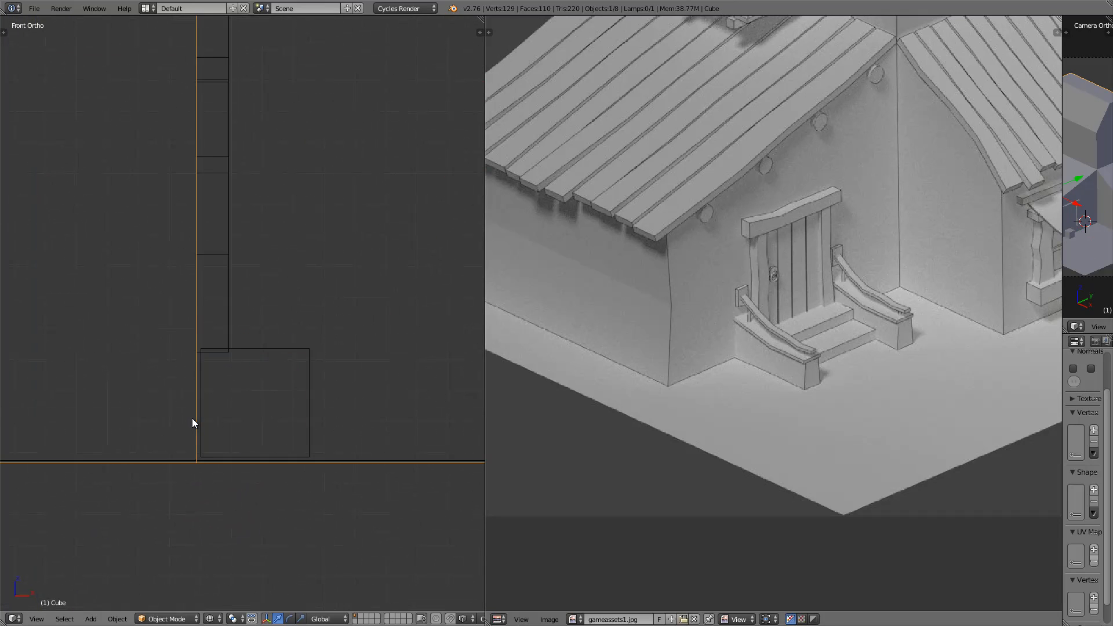
pyautogui.scroll(-6, 194, 416)
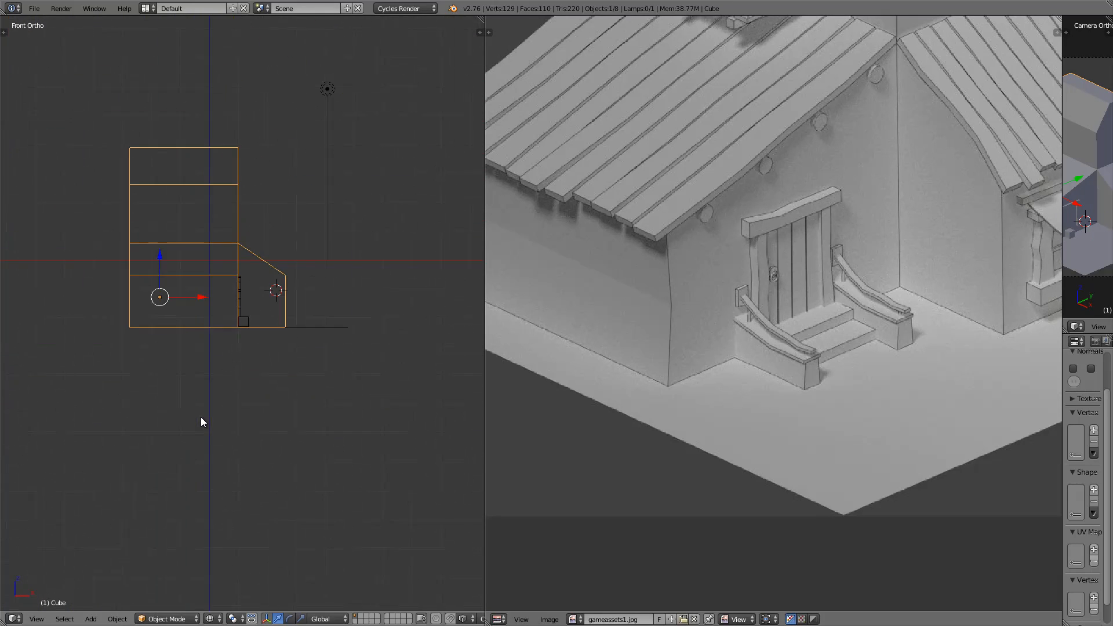
pyautogui.press('a')
pyautogui.press('b')
pyautogui.moveTo(73, 96); pyautogui.dragTo(291, 333)
pyautogui.scroll(7, 288, 351)
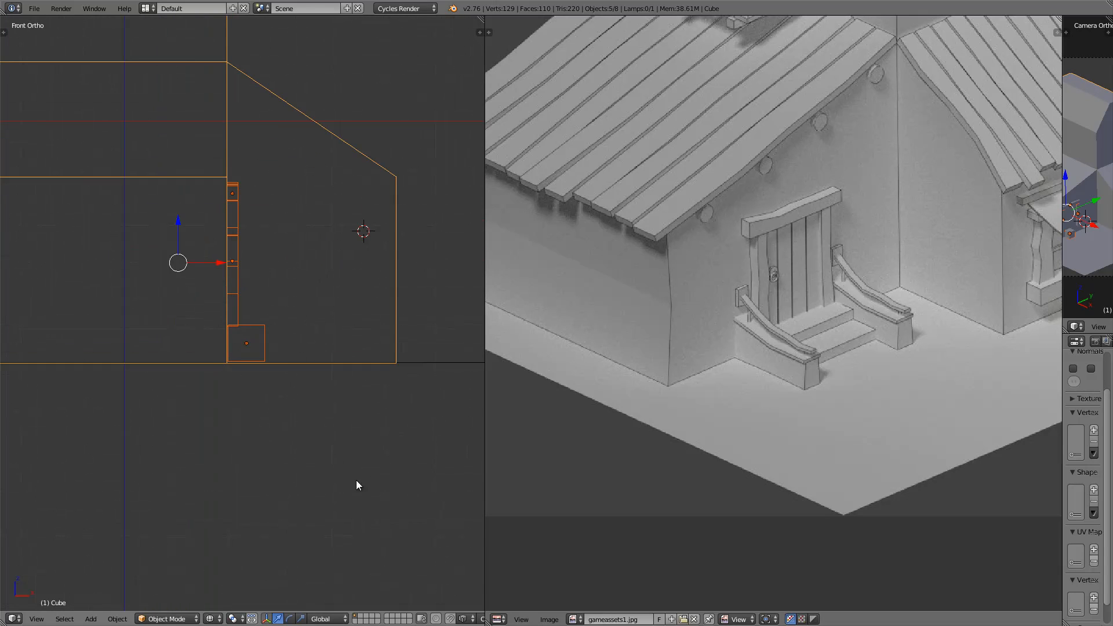
pyautogui.click(450, 619)
pyautogui.press('g')
pyautogui.press('z')
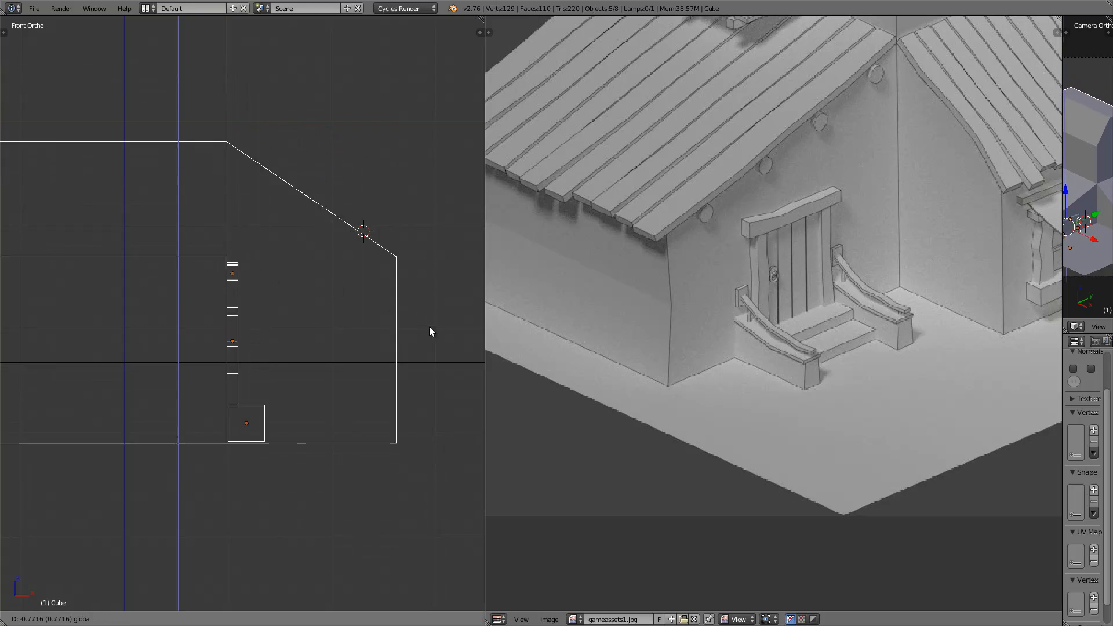
pyautogui.click(443, 362)
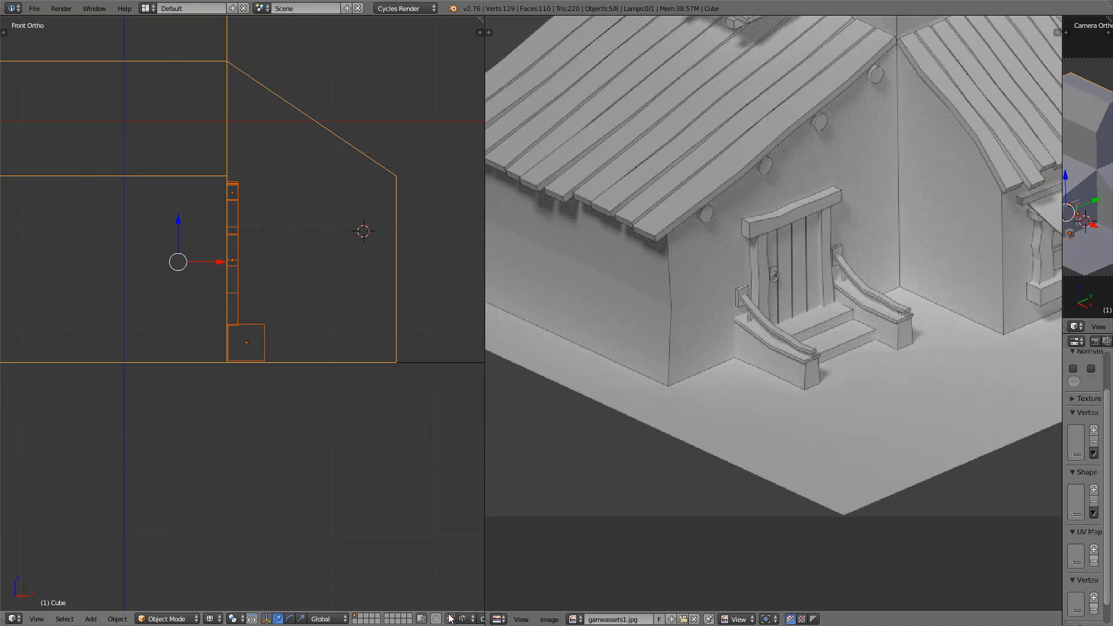
# Turn off proportional editing and snap the small block along Z so its underside rests on the ground plane.
pyautogui.scroll(5, 228, 255)
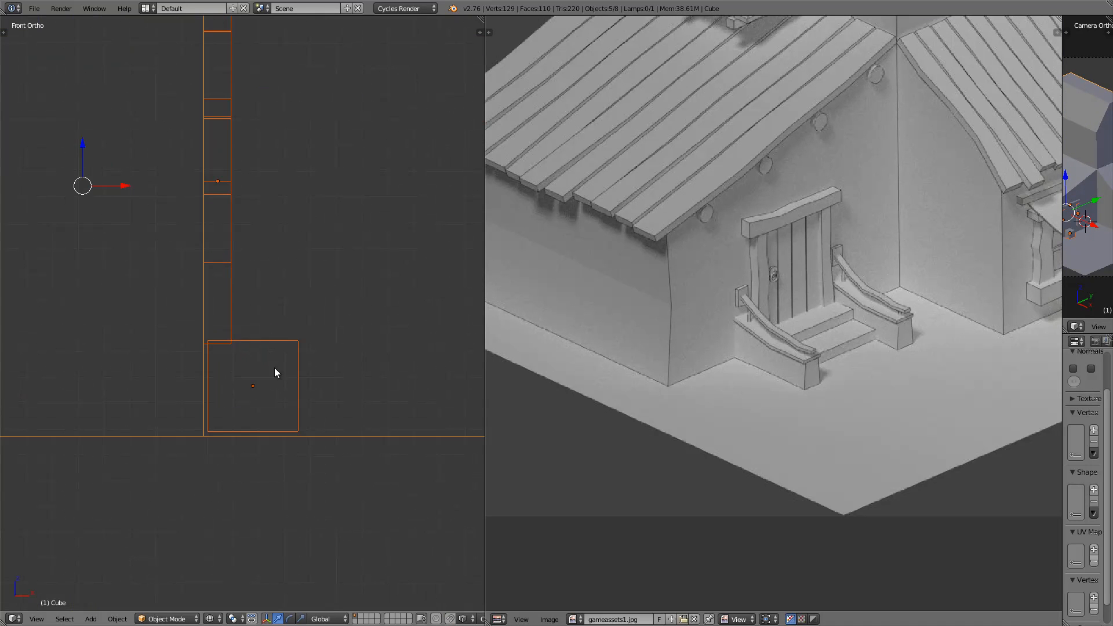
pyautogui.rightClick(275, 345)
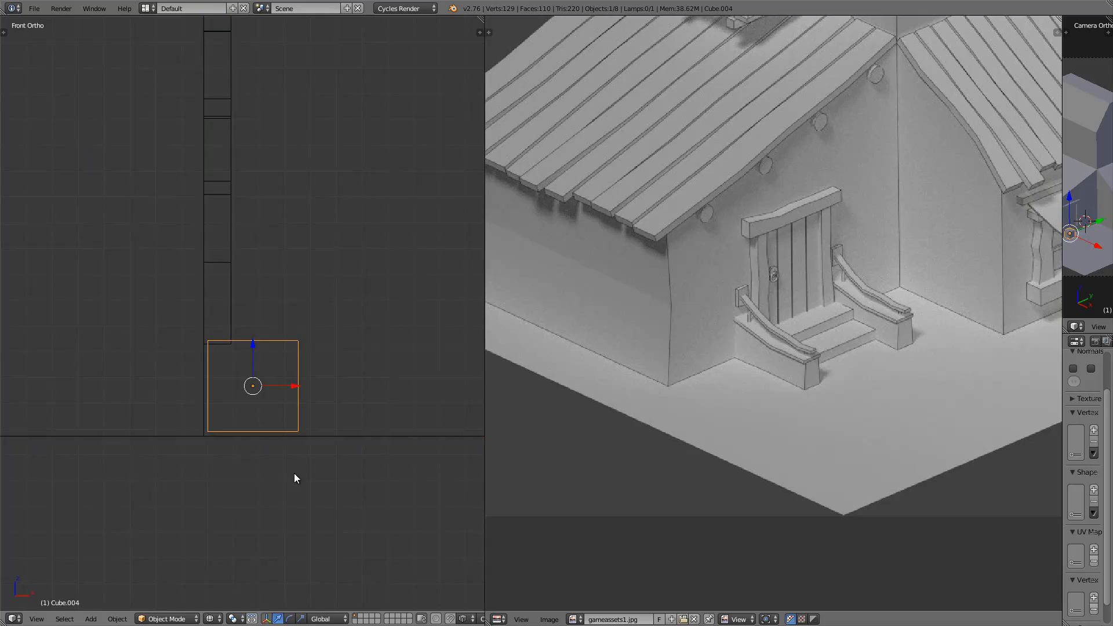
pyautogui.click(449, 618)
pyautogui.press('g')
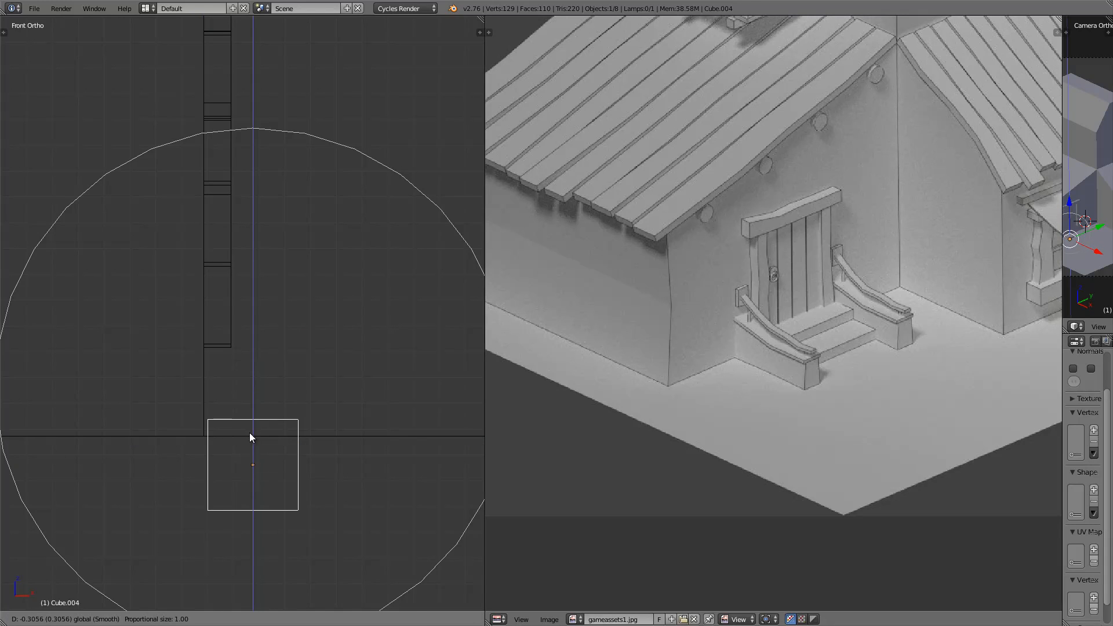
pyautogui.click(264, 354)
pyautogui.press('o')
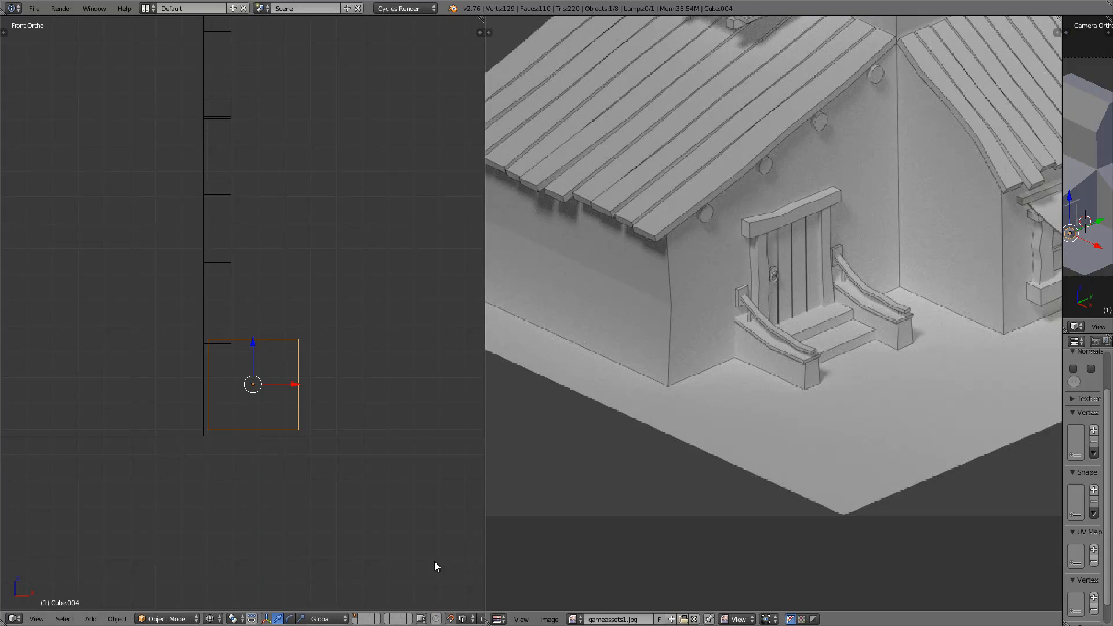
pyautogui.press('g')
pyautogui.press('z')
pyautogui.click(267, 406)
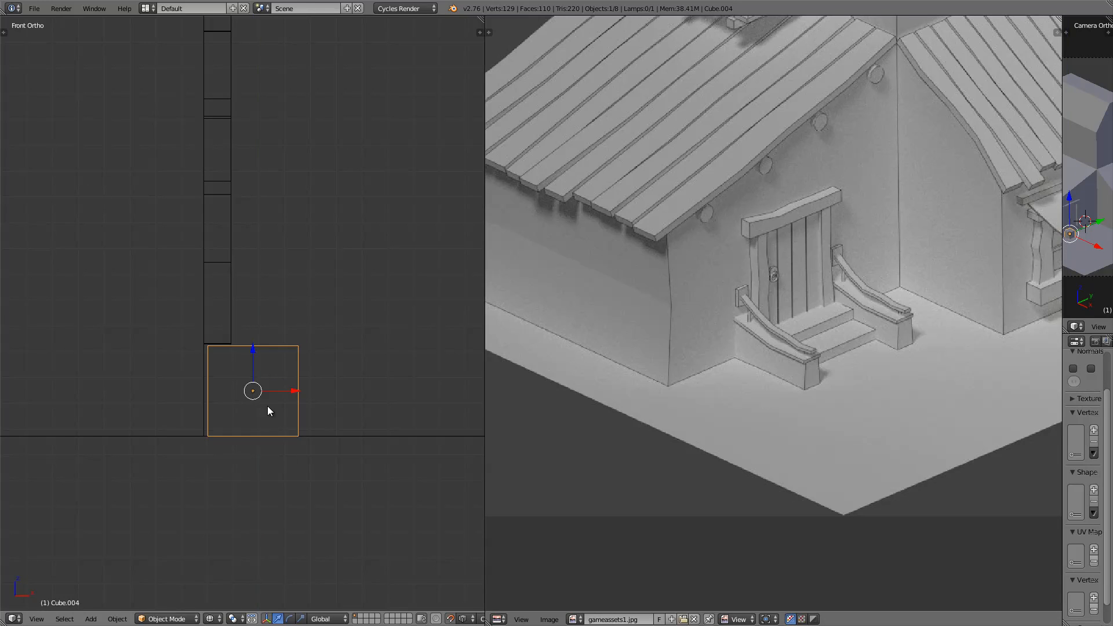
# Snap the small block along X so its back face is flush with the house wall.
pyautogui.press('g')
pyautogui.press('x')
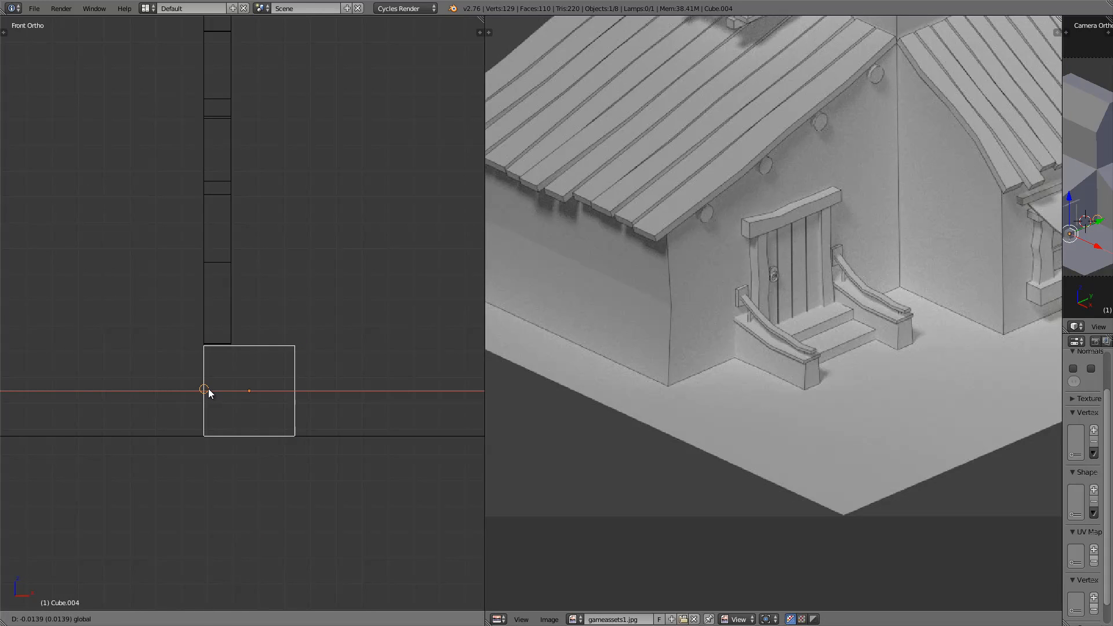
pyautogui.click(208, 390)
pyautogui.scroll(1, 263, 378)
pyautogui.press('Tab')
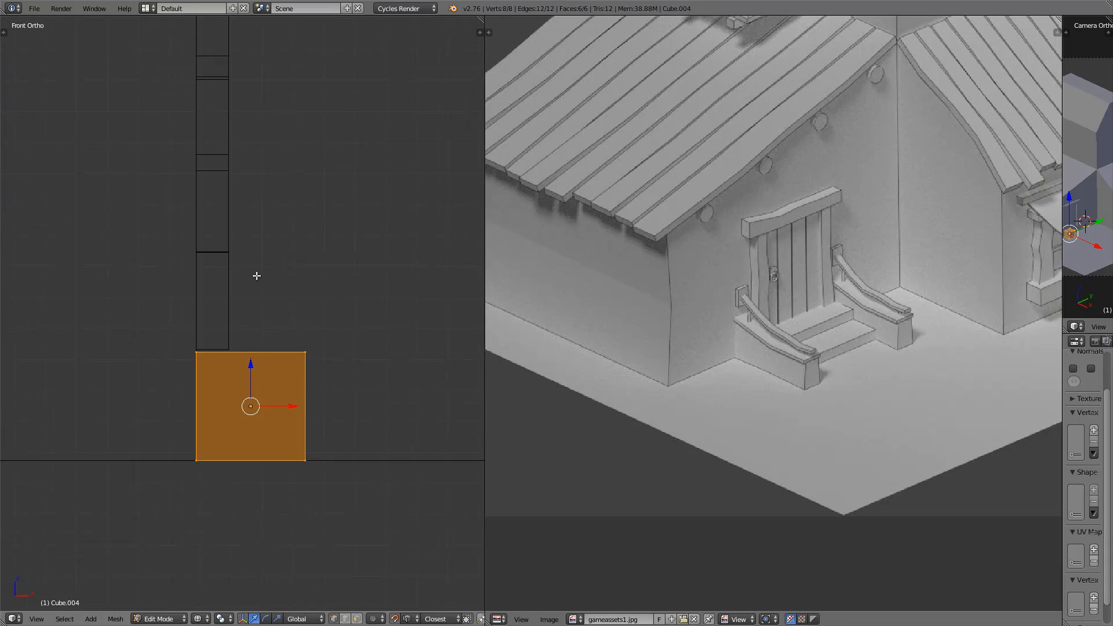
pyautogui.scroll(-4, 261, 270)
pyautogui.press('Tab')
# Center the block along Y beneath the door opening, between the two posts.
pyautogui.moveTo(313, 377); pyautogui.dragTo(227, 394, button='middle')
pyautogui.press('KP_3')
pyautogui.press('a')
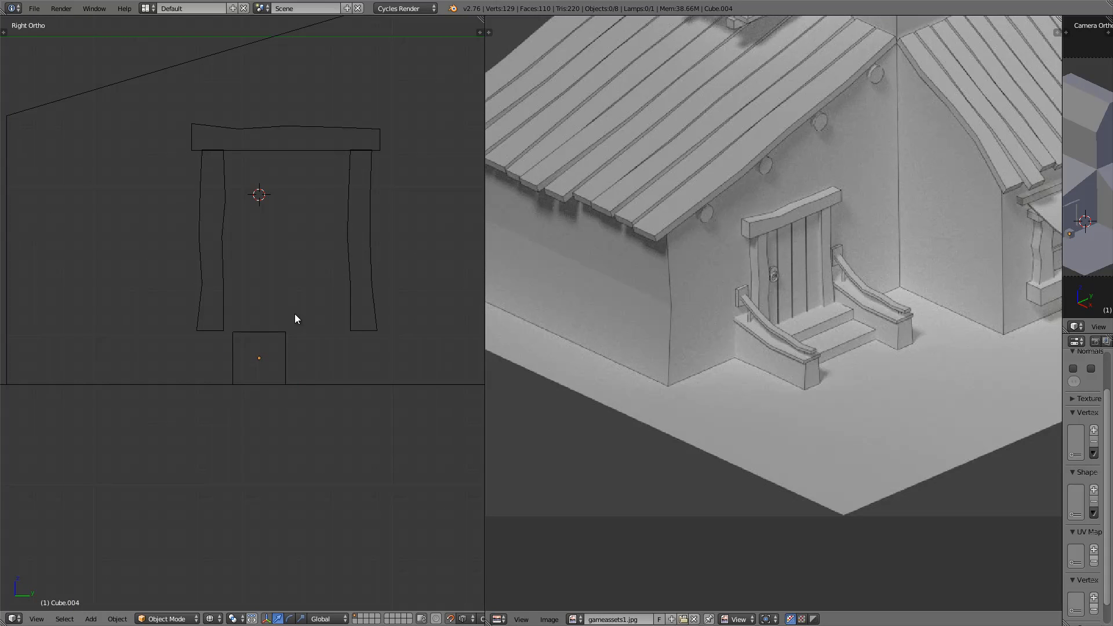
pyautogui.click(451, 619)
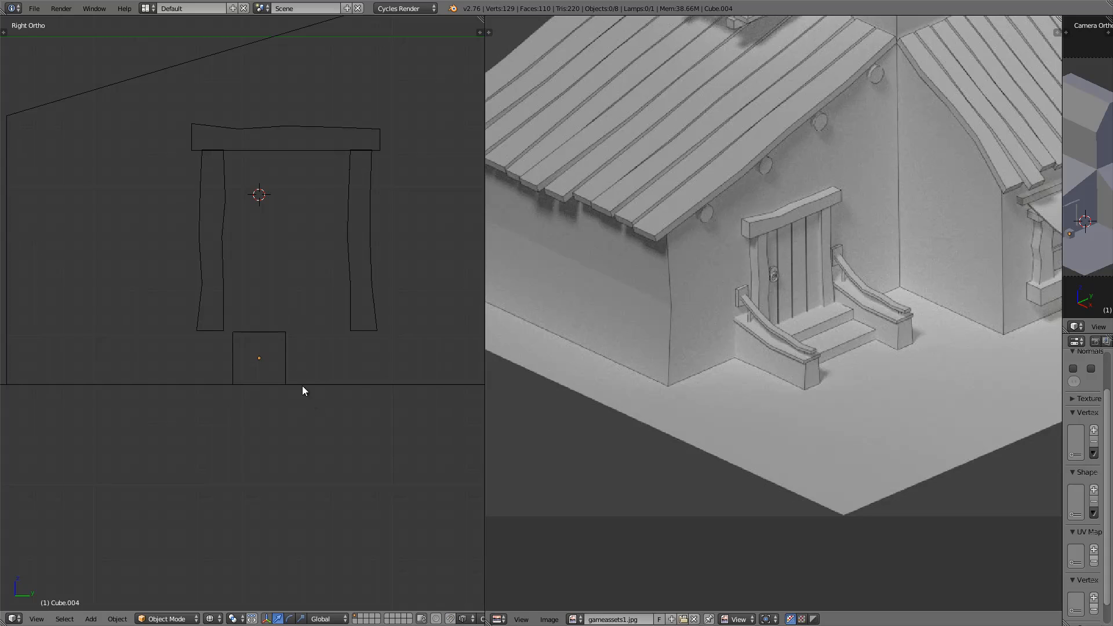
pyautogui.rightClick(290, 350)
pyautogui.press('g')
pyautogui.press('y')
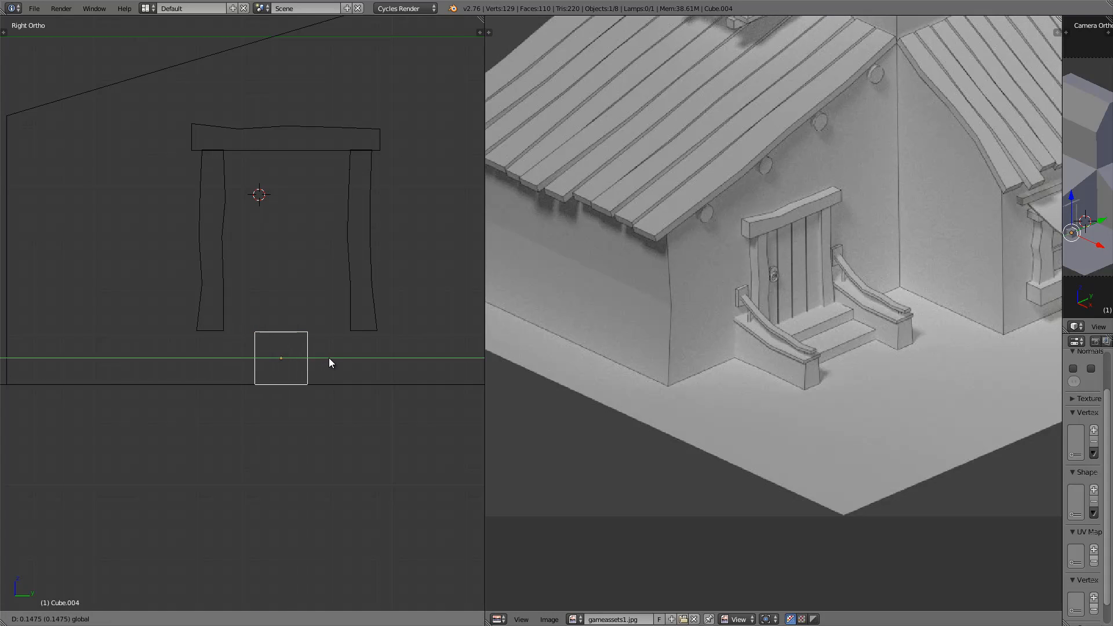
pyautogui.click(332, 357)
# Stretch the block along Y until it spans roughly the full width of the door frame.
pyautogui.press('s')
pyautogui.press('y')
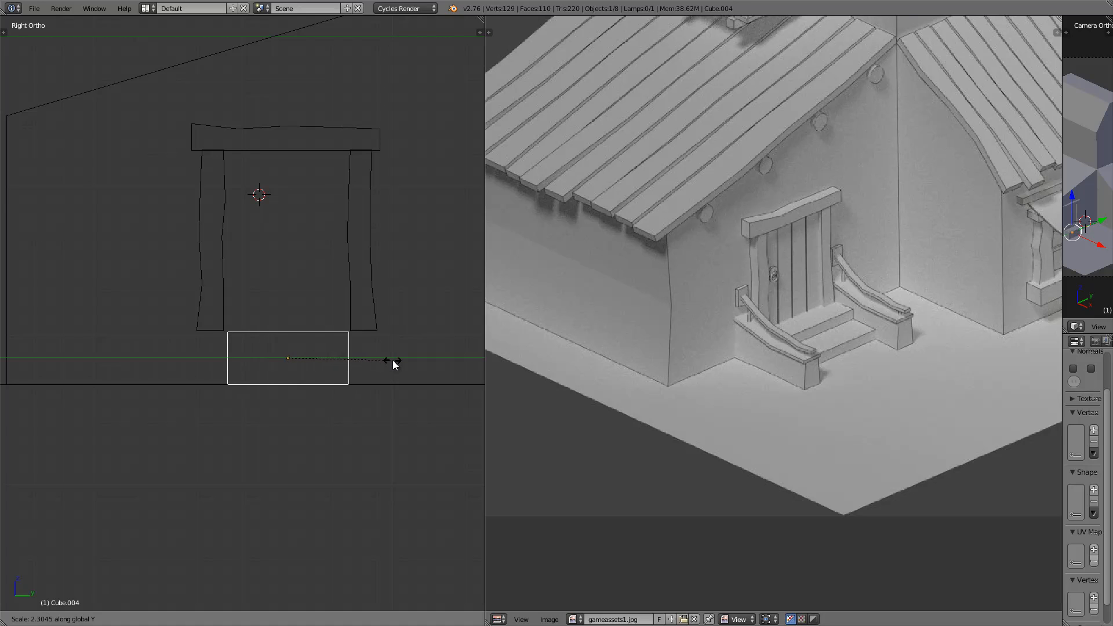
pyautogui.click(457, 364)
# Show the model in solid shading and scale the block along Z to make it slightly lower.
pyautogui.moveTo(325, 363); pyautogui.dragTo(357, 413, button='middle')
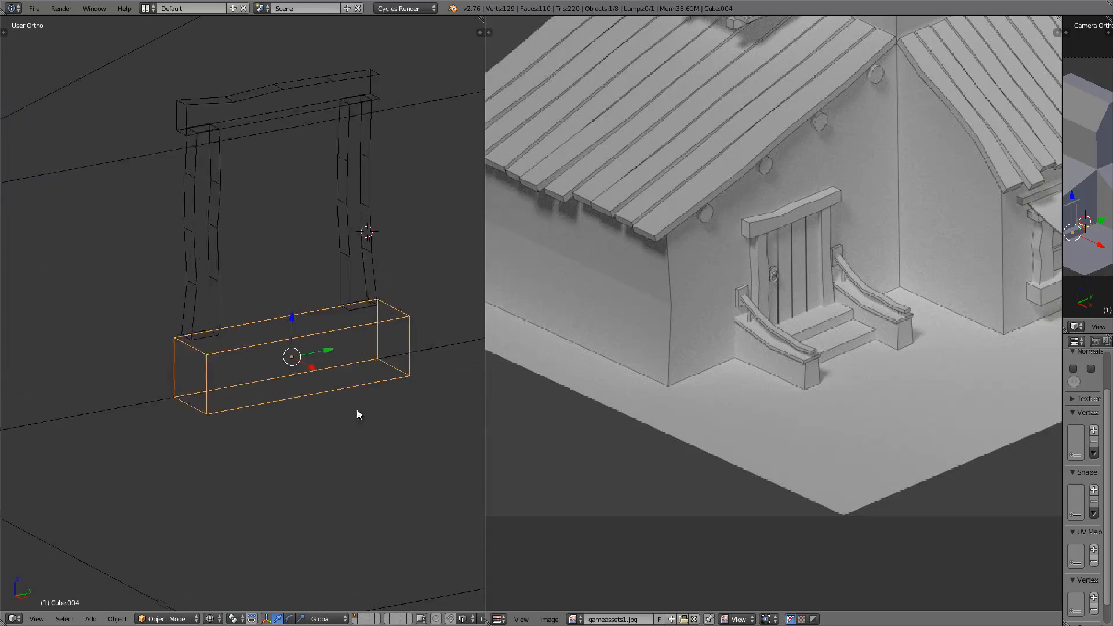
pyautogui.press('z')
pyautogui.rightClick(322, 369)
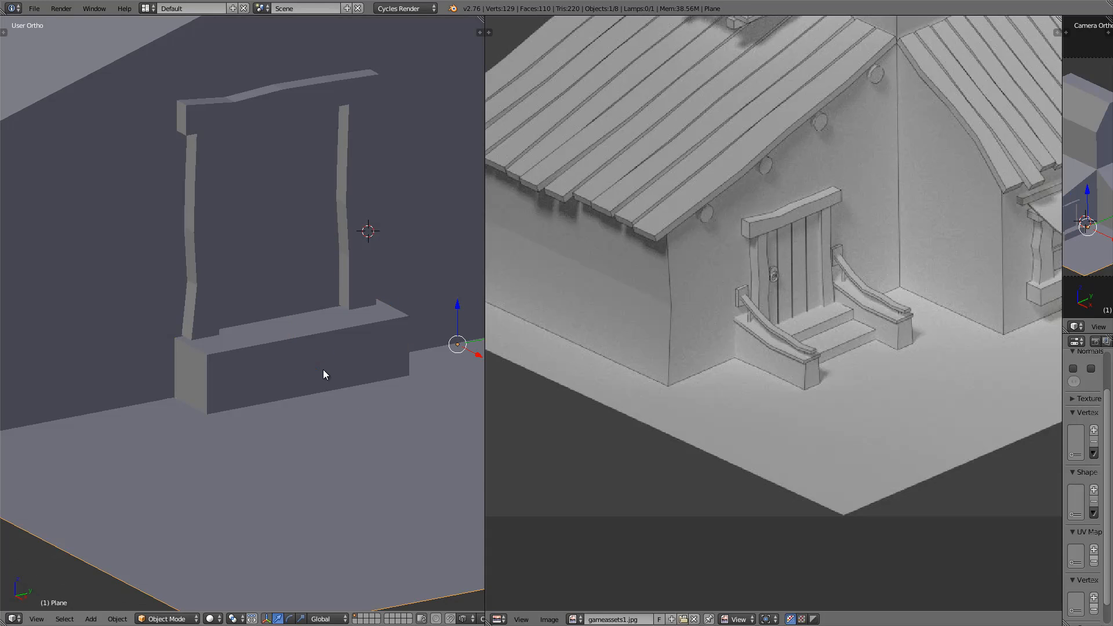
pyautogui.rightClick(322, 358)
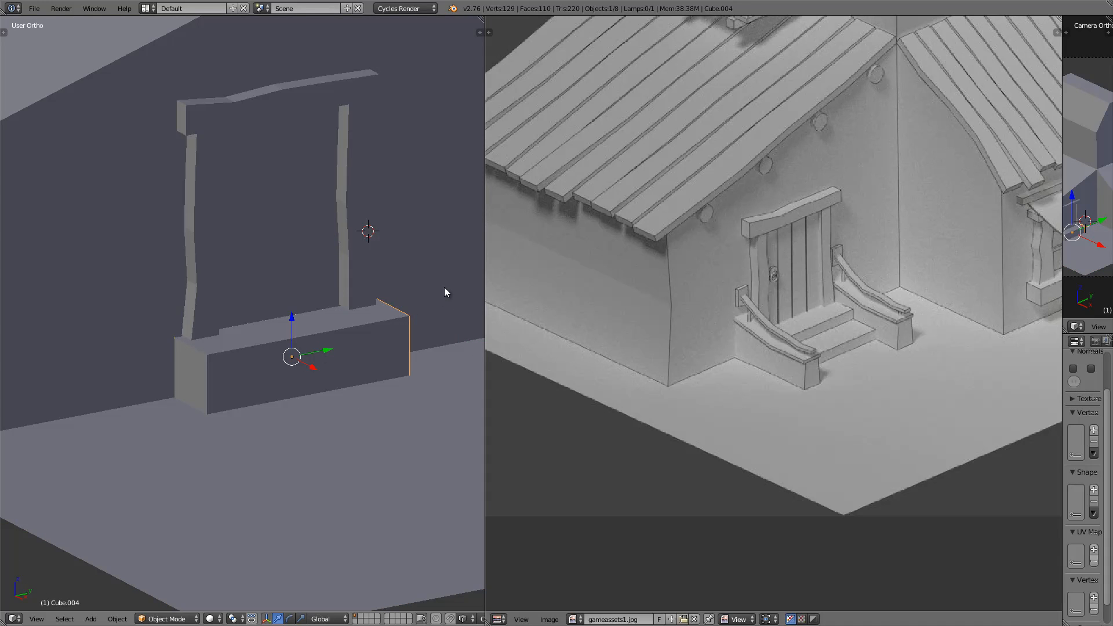
pyautogui.press('s')
pyautogui.press('z')
pyautogui.click(420, 306)
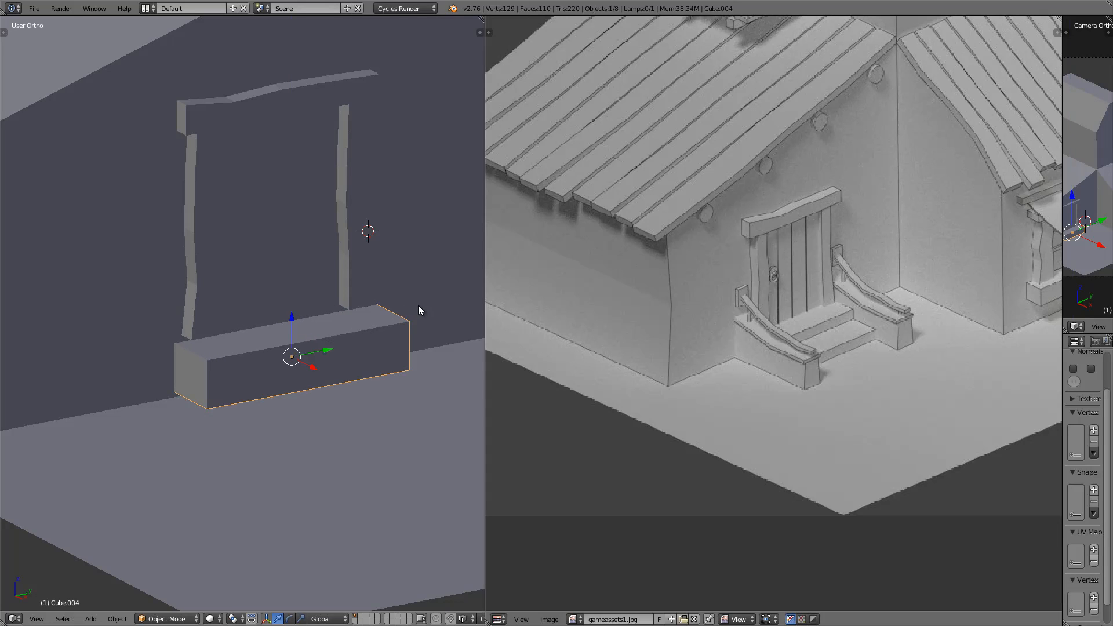
# Add a loop cut across the length of the block under the door.
pyautogui.press('Tab')
pyautogui.hotkey('ctrl', 'r')
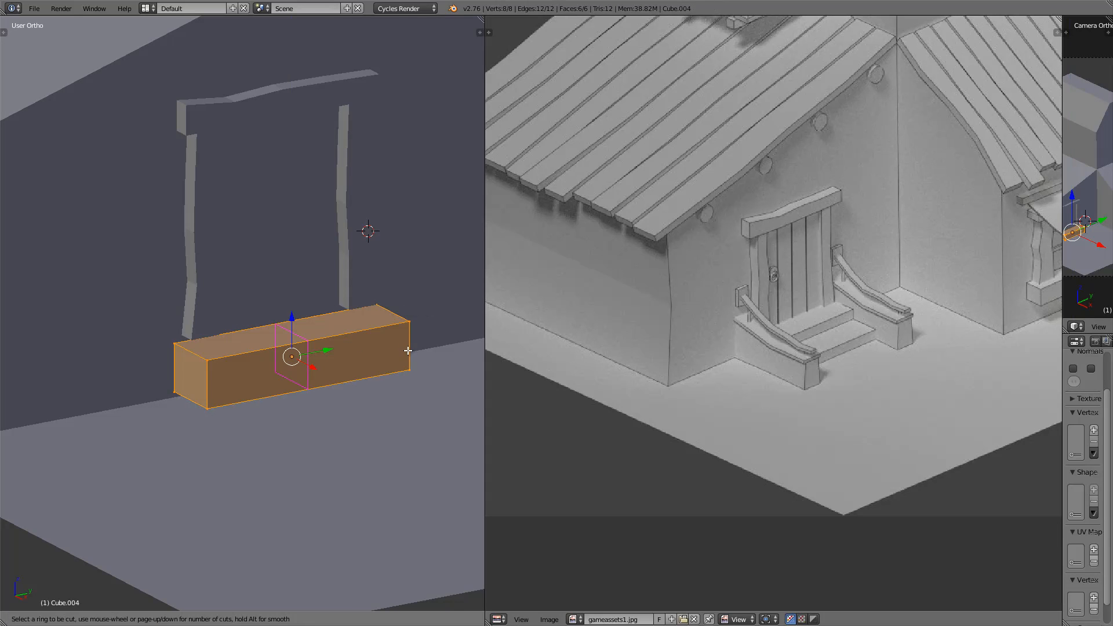
# Split the block below the door frame horizontally with a loop cut and extrude its lower front face outward as a second step.
pyautogui.click(409, 351)
pyautogui.rightClick(408, 351)
pyautogui.click(358, 619)
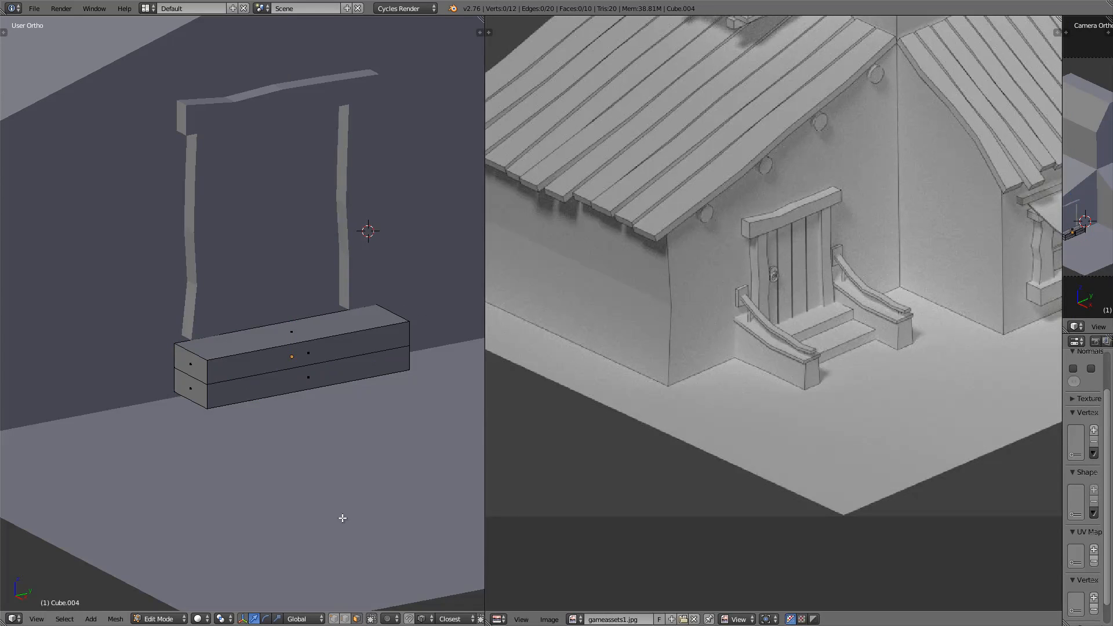
pyautogui.rightClick(319, 391)
pyautogui.press('e')
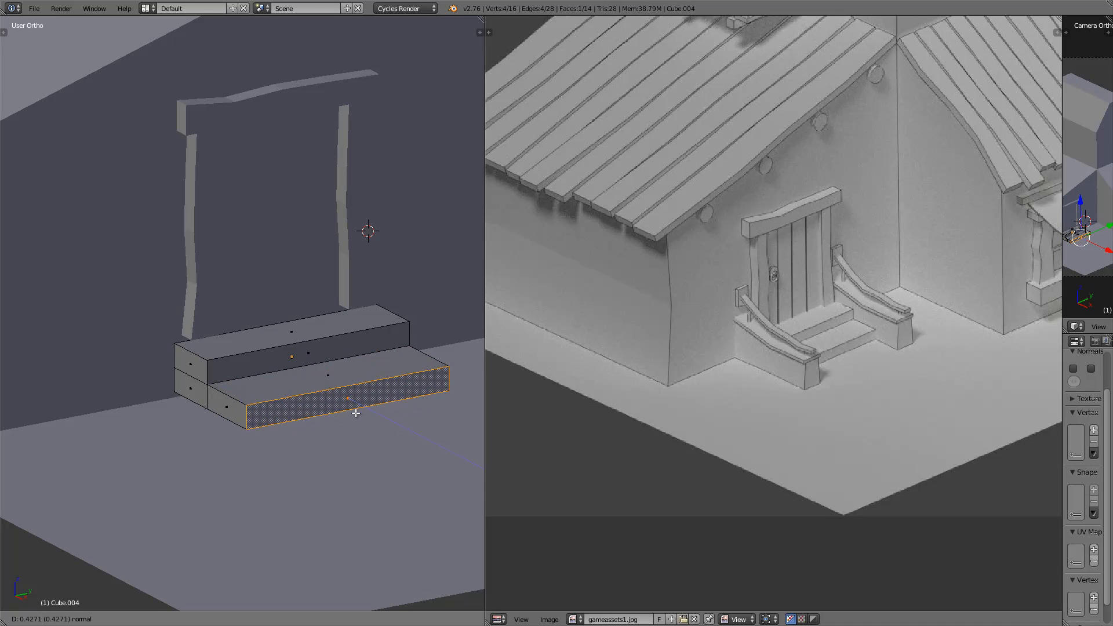
pyautogui.click(353, 409)
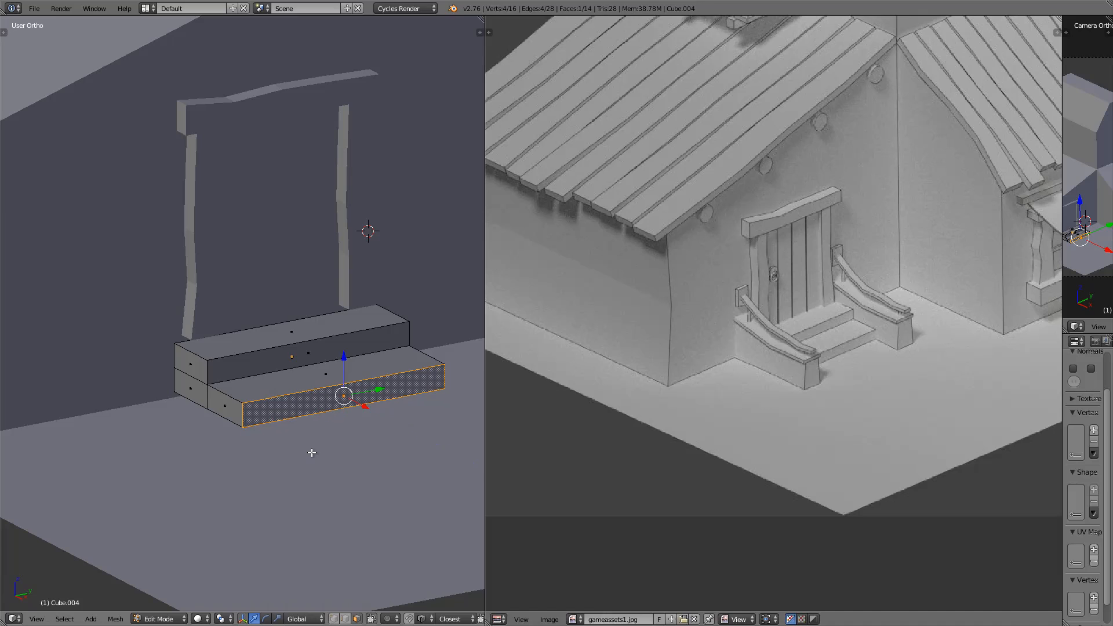
pyautogui.press('Tab')
# Lower the stair block vertically onto the ground plane, working in the front wireframe view.
pyautogui.press('KP_1')
pyautogui.press('z')
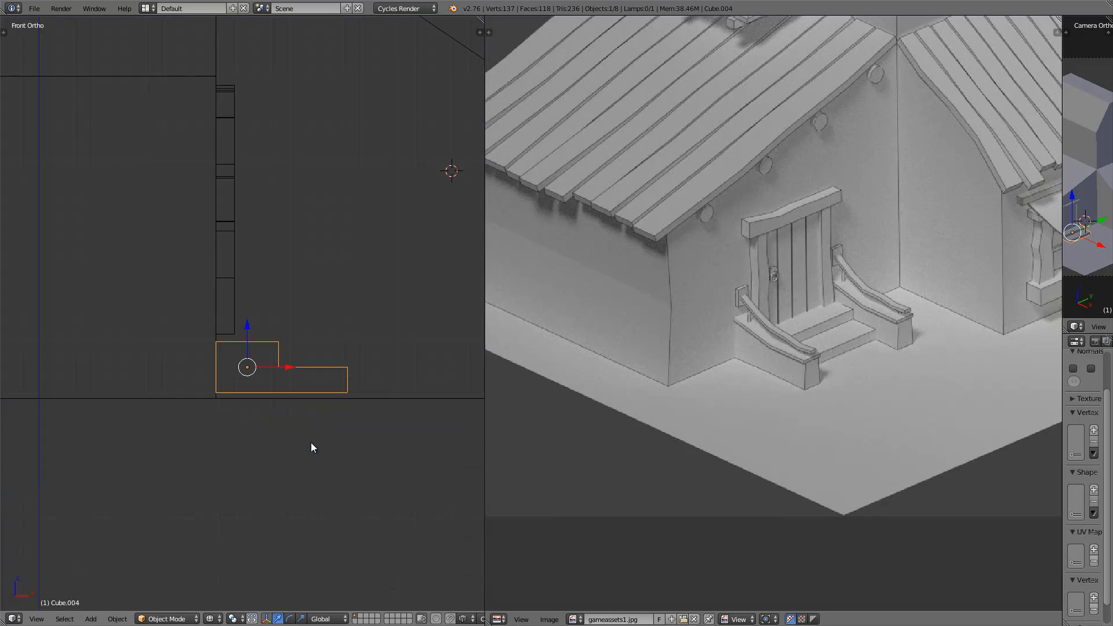
pyautogui.click(450, 618)
pyautogui.moveTo(249, 365); pyautogui.dragTo(251, 391)
# Select the lintel and both door posts and lower them vertically onto the upper step.
pyautogui.press('a')
pyautogui.press('b')
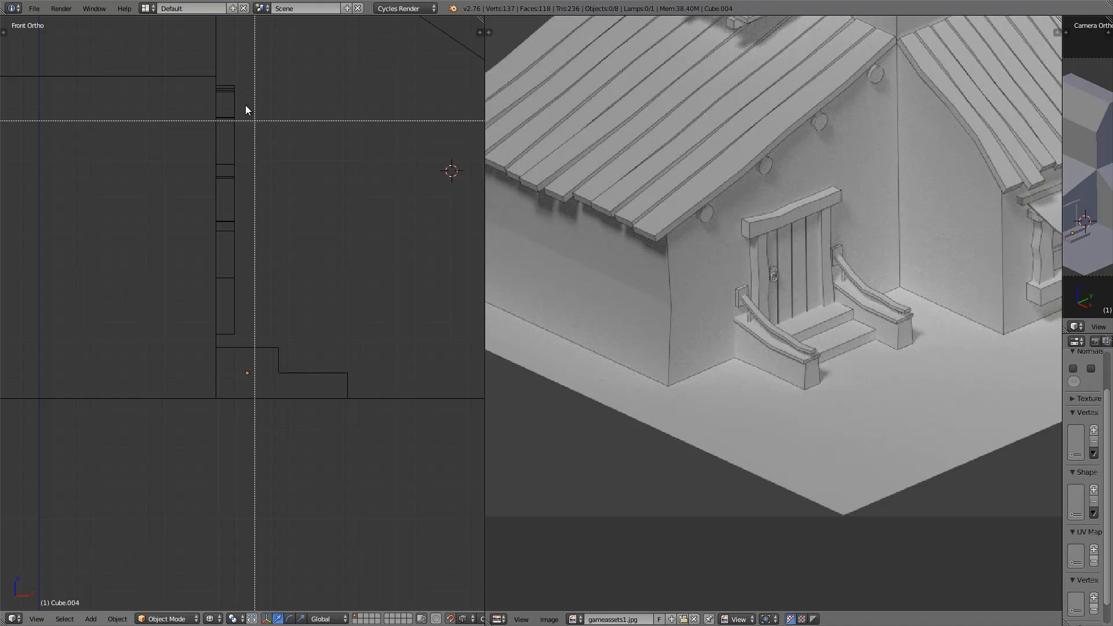
pyautogui.moveTo(238, 85); pyautogui.dragTo(235, 124)
pyautogui.moveTo(231, 216); pyautogui.dragTo(230, 216)
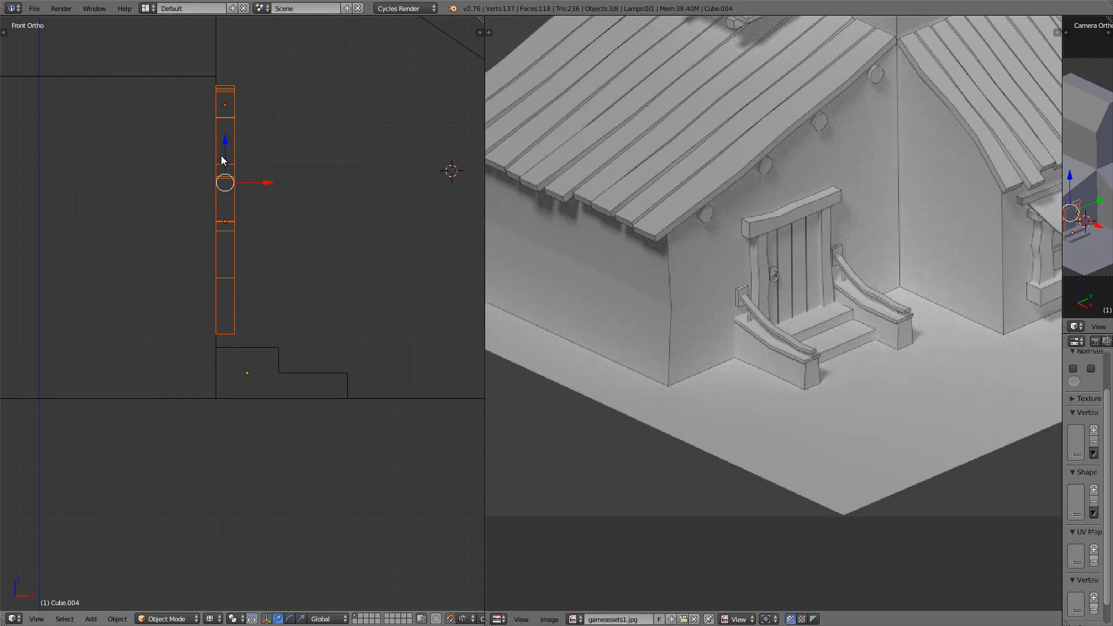
pyautogui.moveTo(225, 142); pyautogui.dragTo(227, 353)
# Examine the proportions of the door frame and stairs against the house in solid shading and compare them with the reference image.
pyautogui.moveTo(291, 397); pyautogui.dragTo(252, 409, button='middle')
pyautogui.press('z')
pyautogui.scroll(-3, 339, 420)
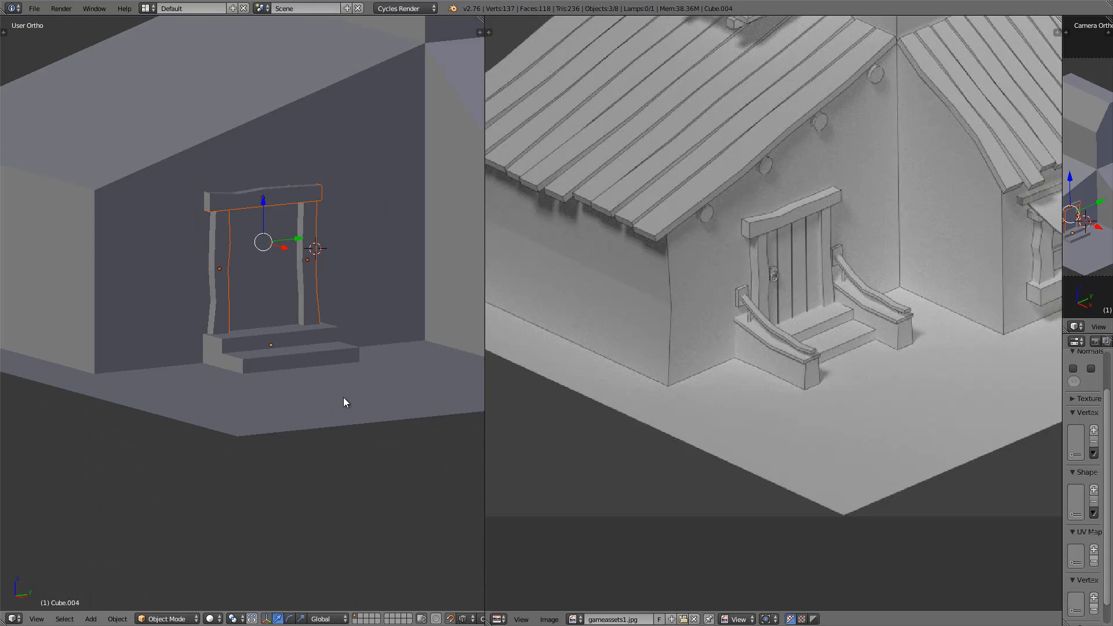
pyautogui.moveTo(343, 397); pyautogui.dragTo(315, 381, button='middle')
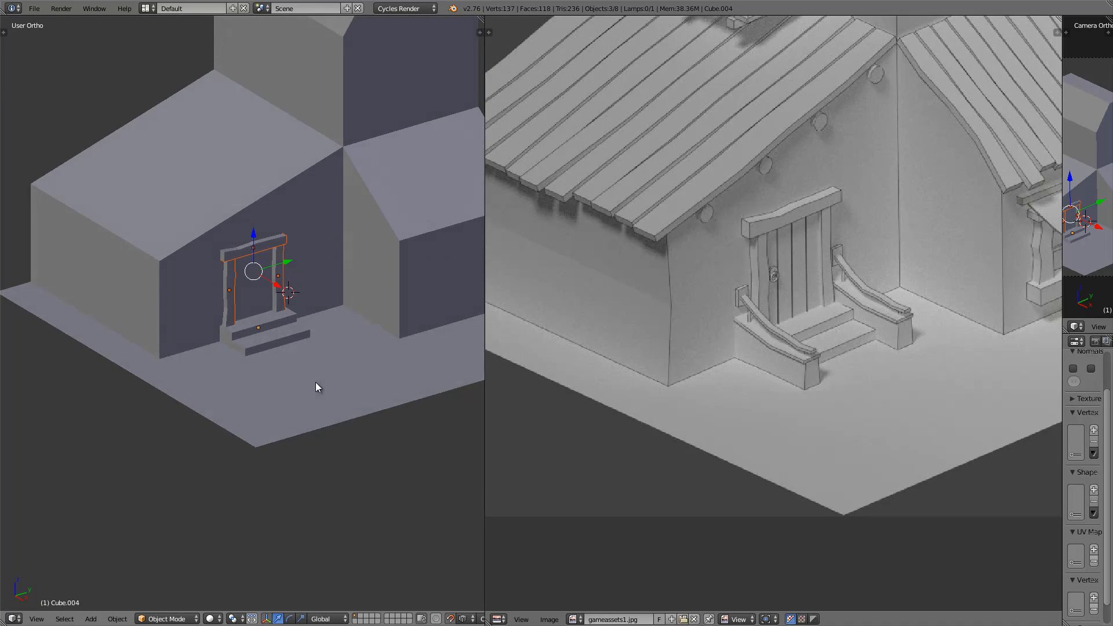
pyautogui.scroll(3, 316, 380)
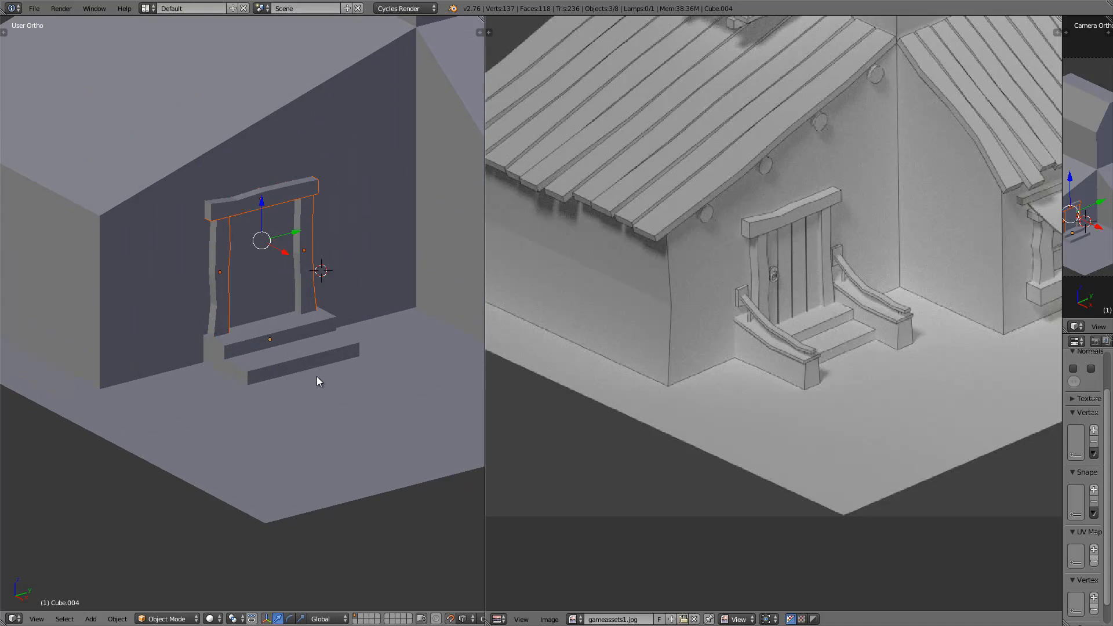
pyautogui.scroll(2, 317, 381)
pyautogui.keyDown('shift'); pyautogui.moveTo(374, 436); pyautogui.dragTo(360, 444, button='middle'); pyautogui.keyUp('shift')
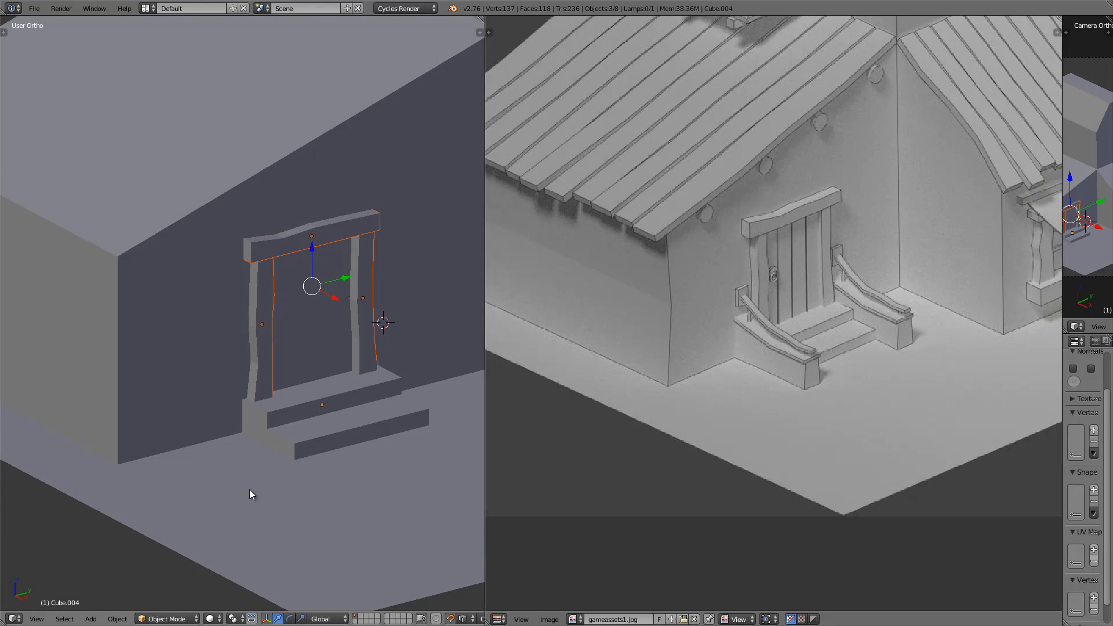
pyautogui.keyDown('shift'); pyautogui.moveTo(311, 464); pyautogui.dragTo(244, 479, button='middle'); pyautogui.keyUp('shift')
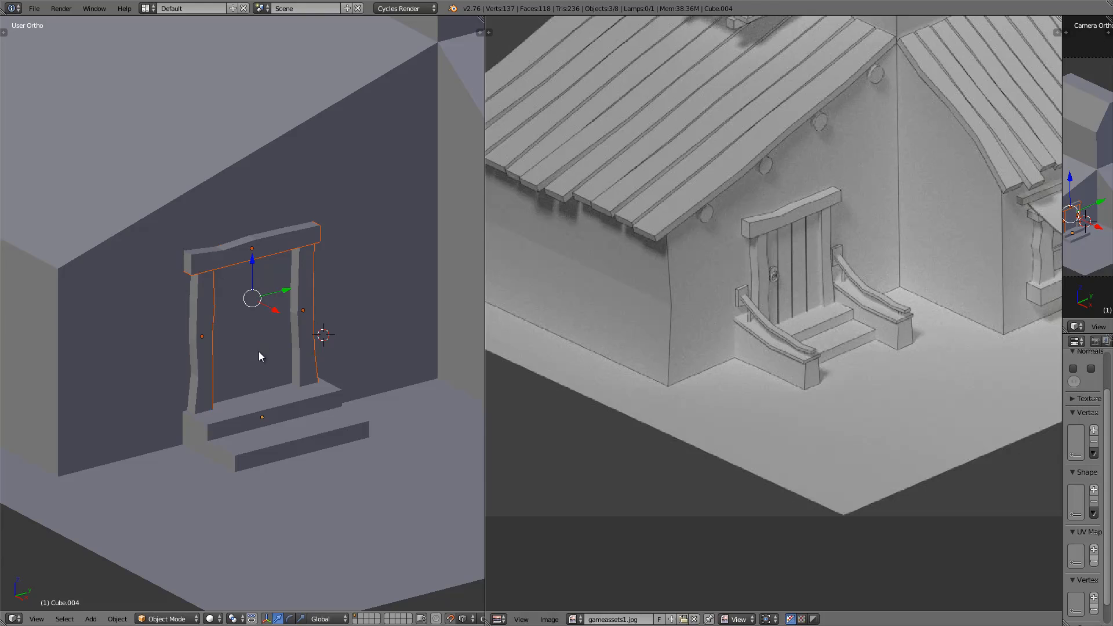
# Scale the door frame and stairs down slightly together and lower them along Z to the ground.
pyautogui.keyDown('shift'); pyautogui.rightClick(273, 390); pyautogui.keyUp('shift')
pyautogui.press('s')
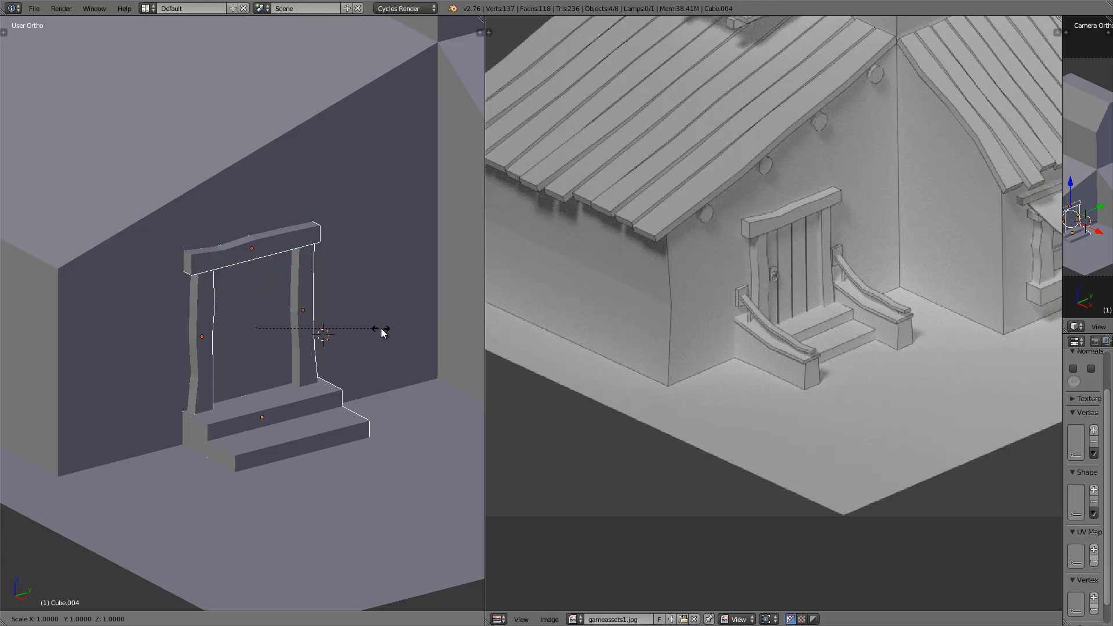
pyautogui.press('Escape')
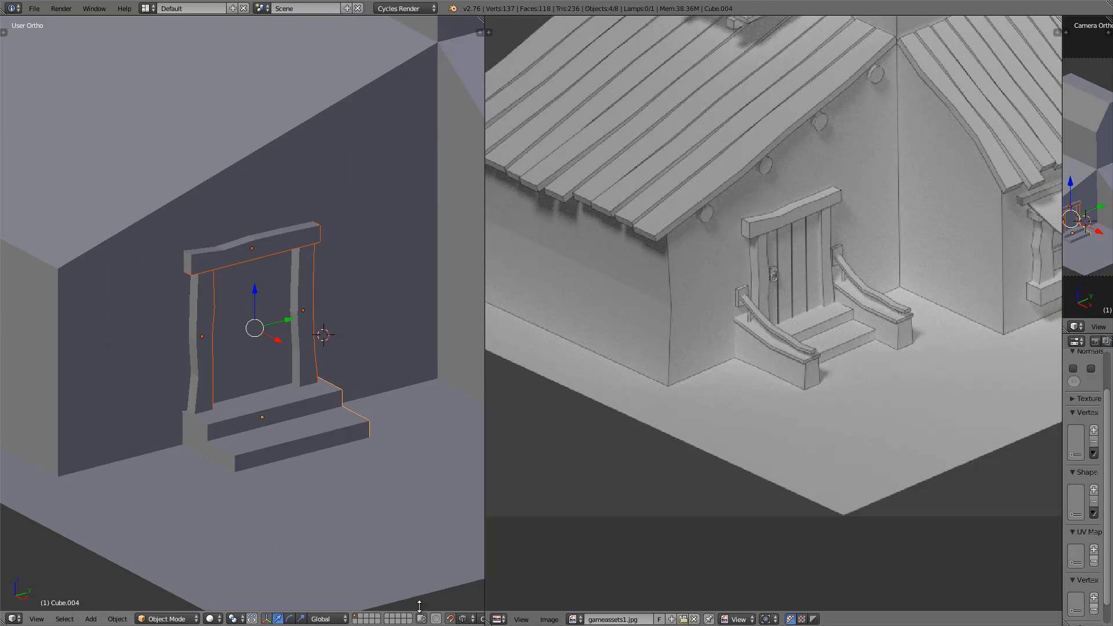
pyautogui.press('s')
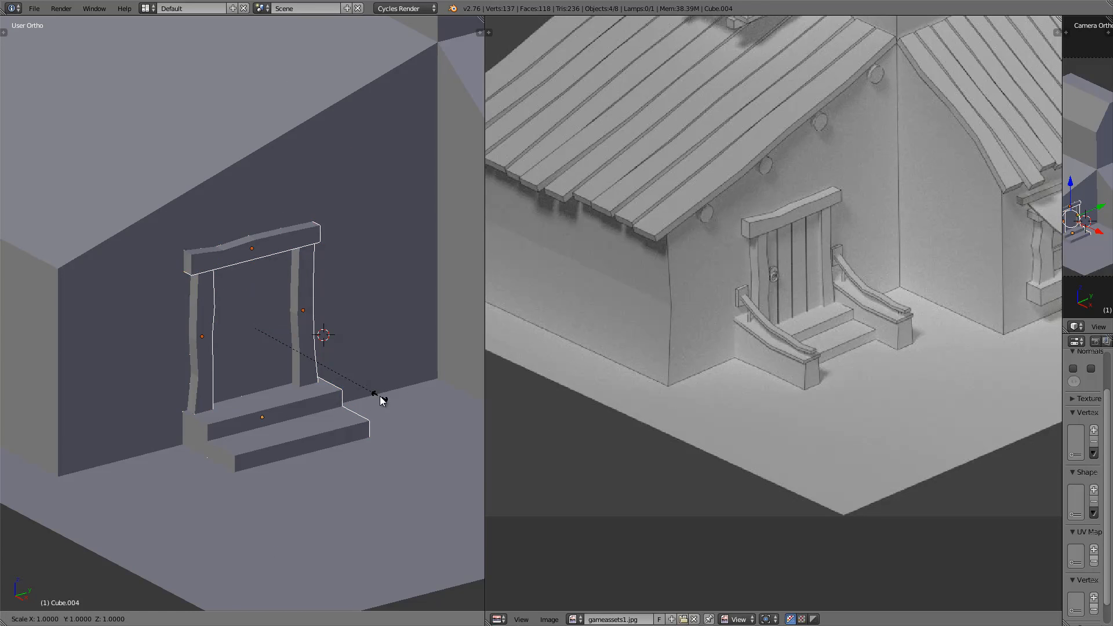
pyautogui.click(369, 399)
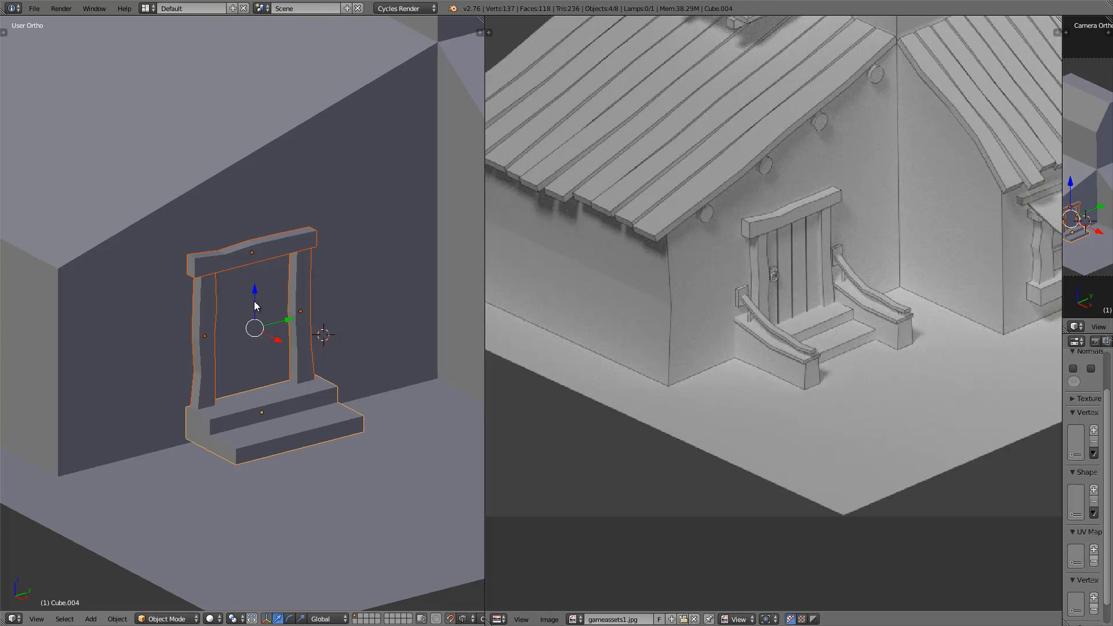
pyautogui.press('g')
pyautogui.press('z')
pyautogui.click(428, 598)
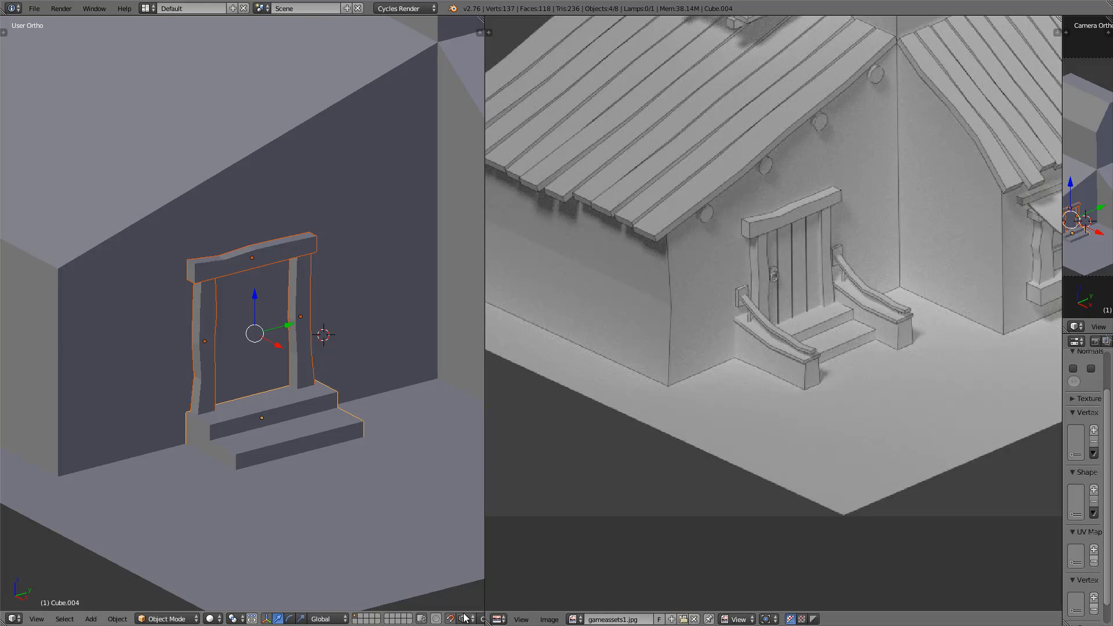
pyautogui.press('a')
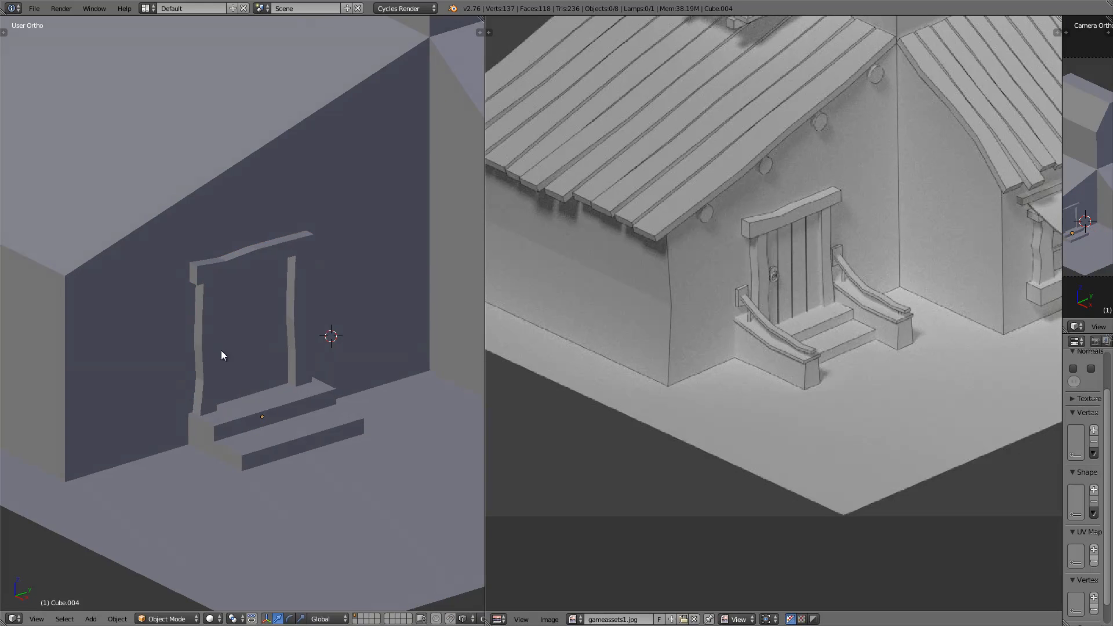
# Add a cube mesh for a door plank in the right wireframe view.
pyautogui.moveTo(223, 352)
pyautogui.mouseDown(button='middle')
pyautogui.moveTo(291, 339)
pyautogui.moveTo(251, 328)
pyautogui.moveTo(164, 345)
pyautogui.moveTo(166, 365)
pyautogui.moveTo(209, 355)
pyautogui.mouseUp(button='middle')
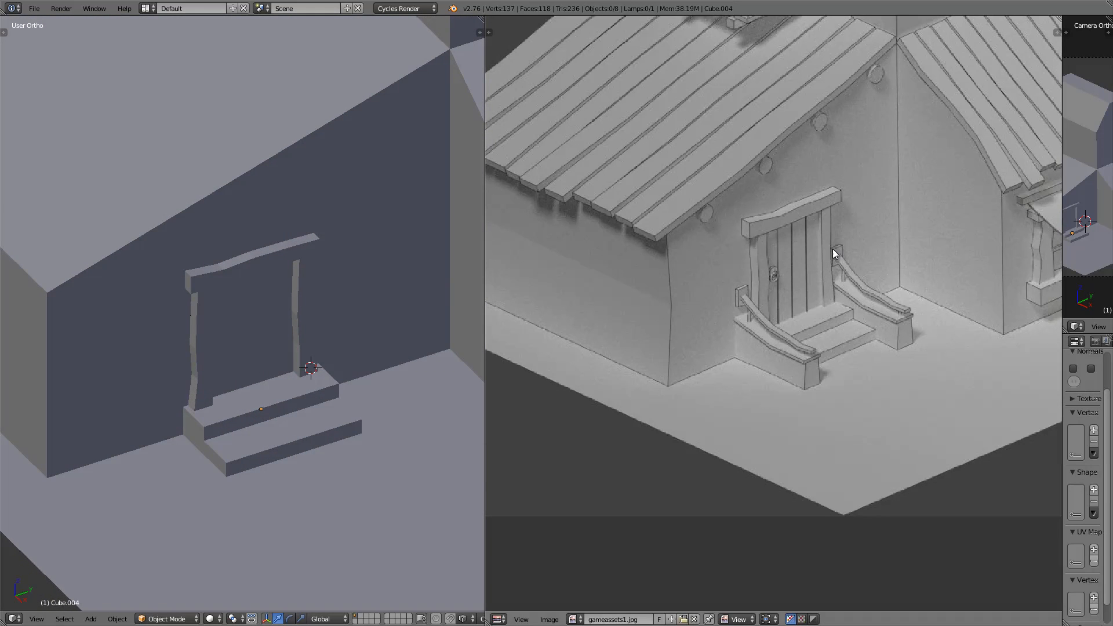
pyautogui.press('KP_3')
pyautogui.press('z')
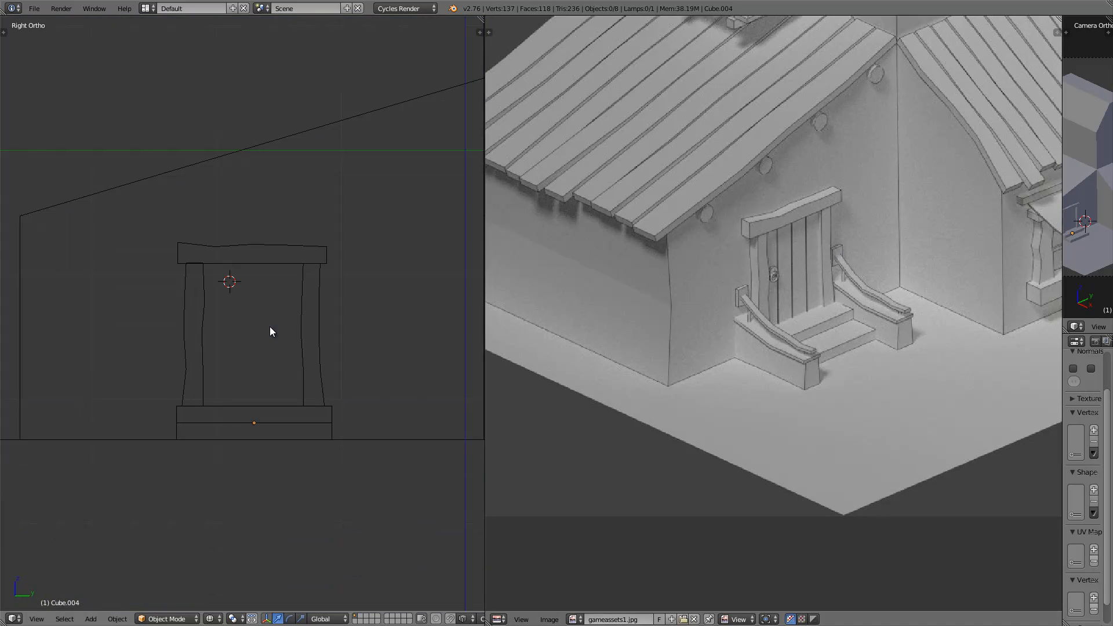
pyautogui.scroll(2, 270, 327)
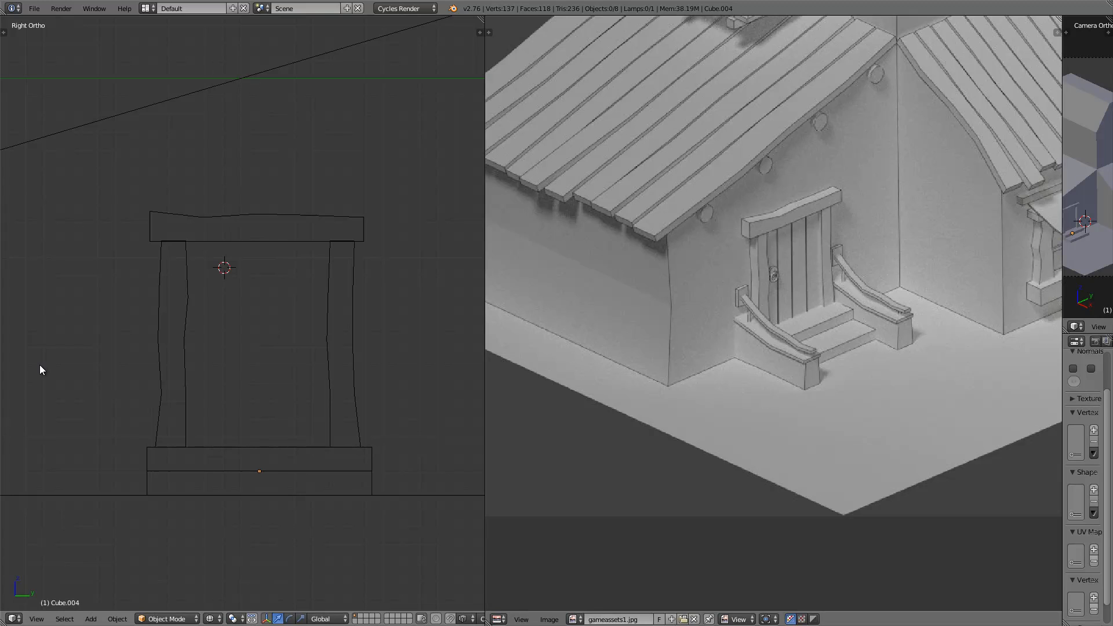
pyautogui.hotkey('shift', 'a')
pyautogui.moveTo(182, 300)
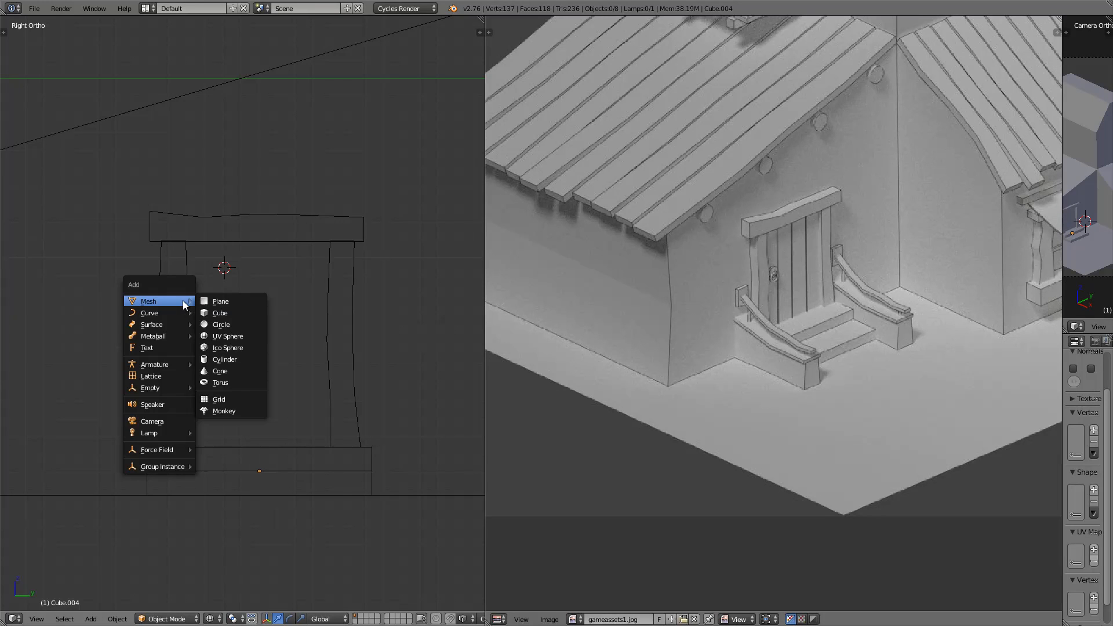
pyautogui.click(256, 313)
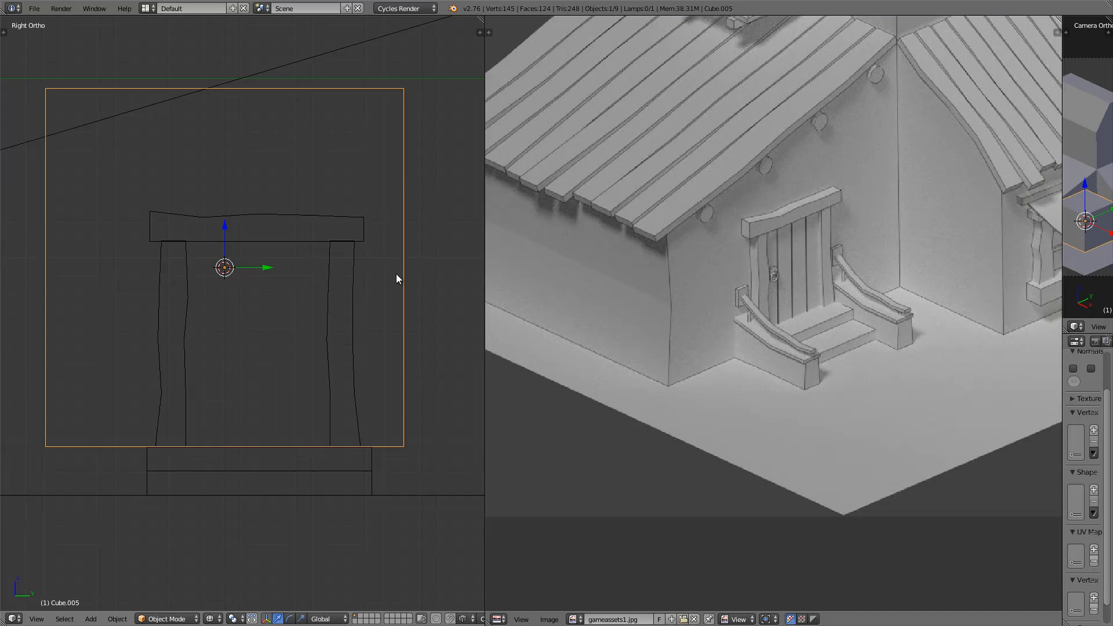
# Scale the new cube down to about half size and narrow it along Y by a factor of about 0.15.
pyautogui.press('s')
pyautogui.press('x')
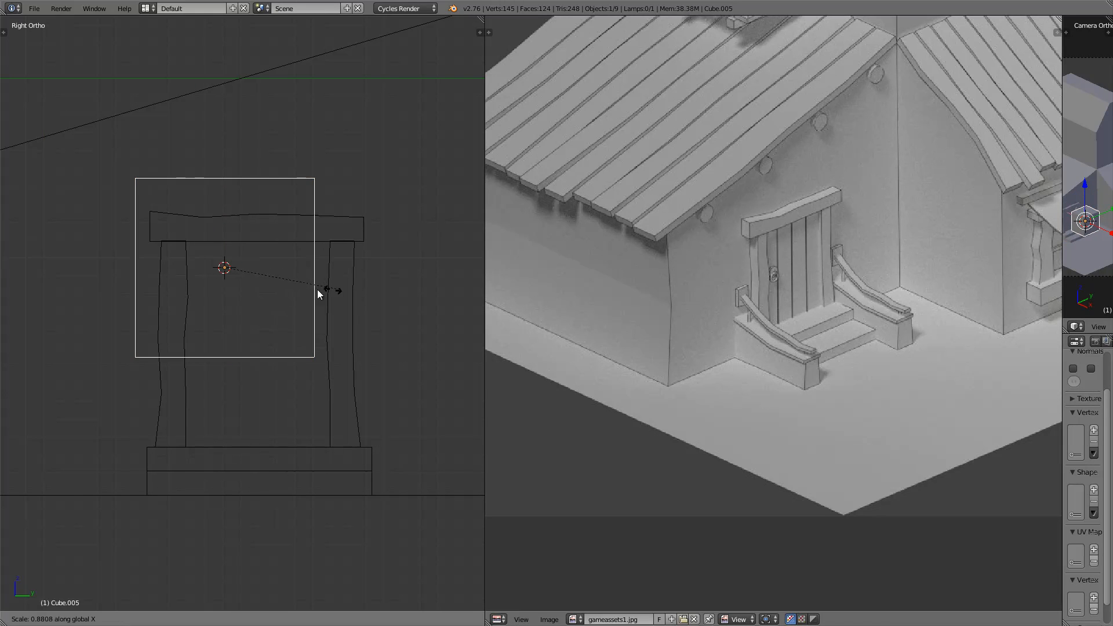
pyautogui.click(328, 286)
pyautogui.press('s')
pyautogui.press('y')
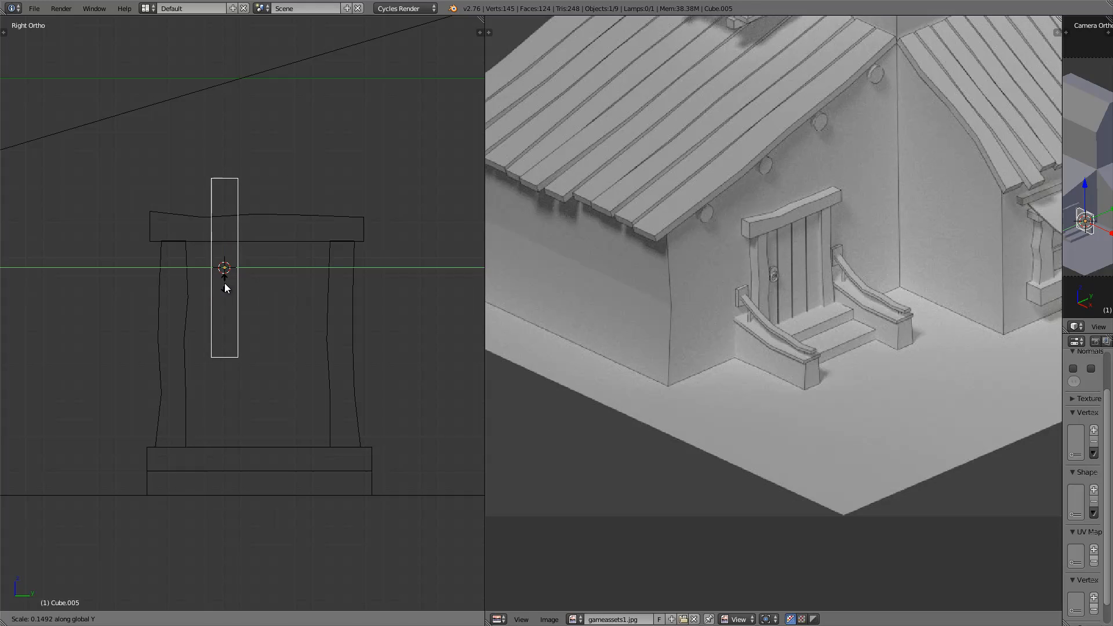
pyautogui.click(234, 279)
# Thin the plank along X by a factor of about 0.04 in the front view.
pyautogui.press('KP_1')
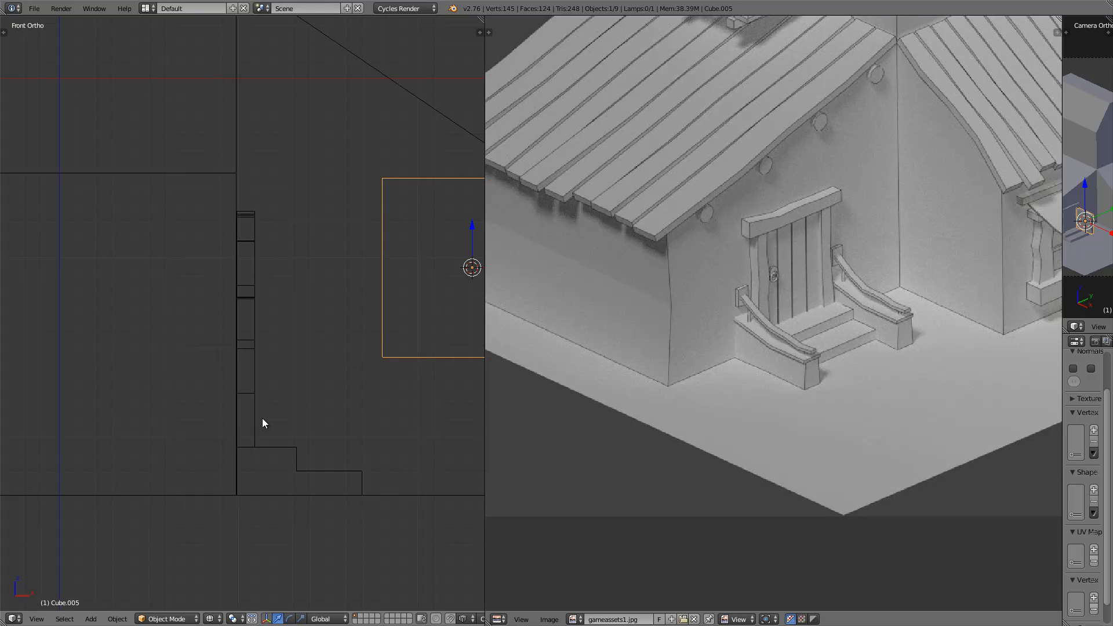
pyautogui.keyDown('shift'); pyautogui.moveTo(321, 372); pyautogui.dragTo(172, 424, button='middle'); pyautogui.keyUp('shift')
pyautogui.press('s')
pyautogui.press('y')
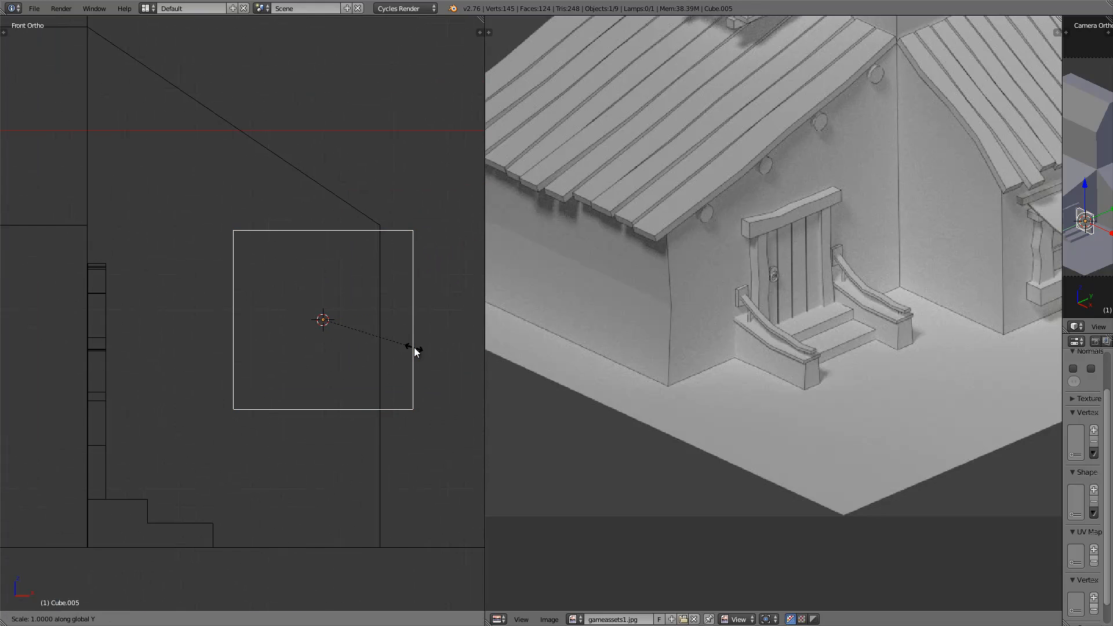
pyautogui.press('x')
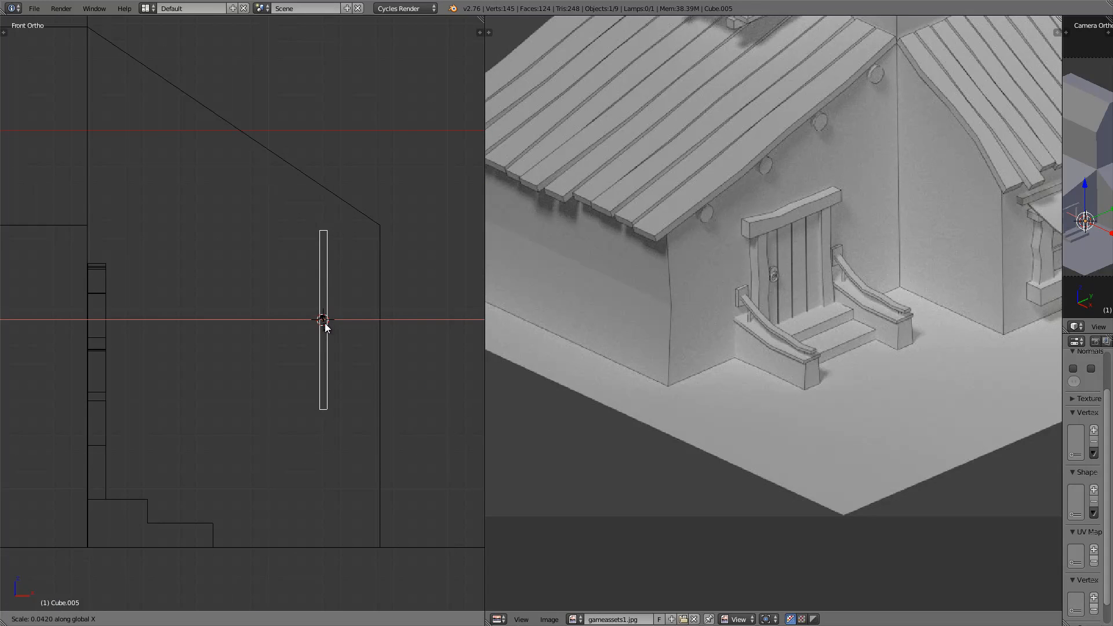
pyautogui.click(323, 326)
# Lower the plank along Z and stretch its height so it spans from the upper step to the lintel's underside.
pyautogui.press('KP_3')
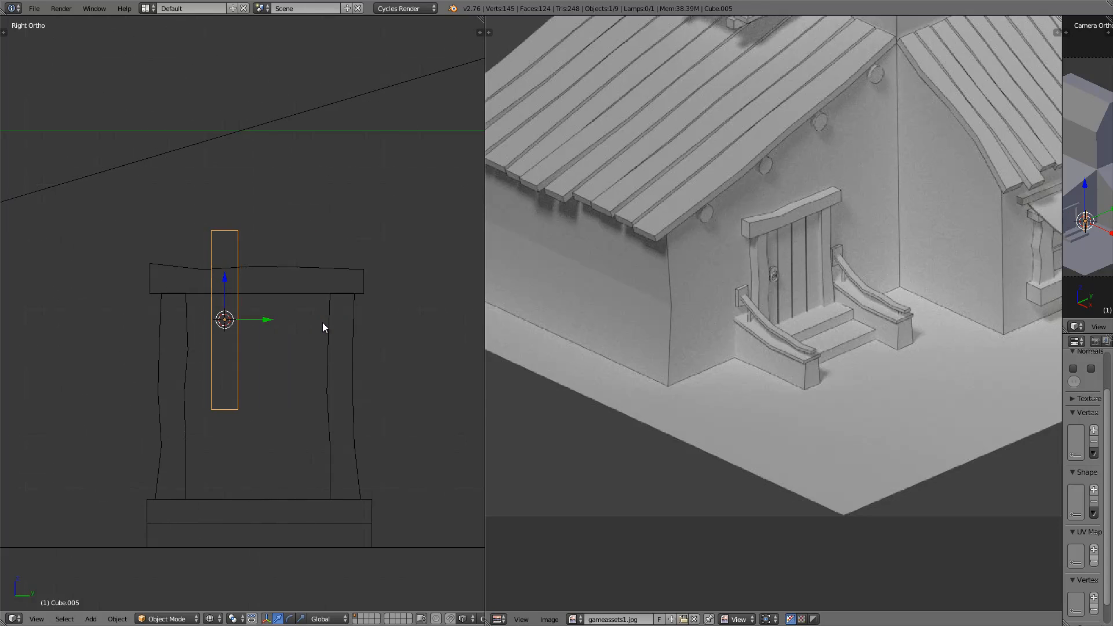
pyautogui.press('g')
pyautogui.press('z')
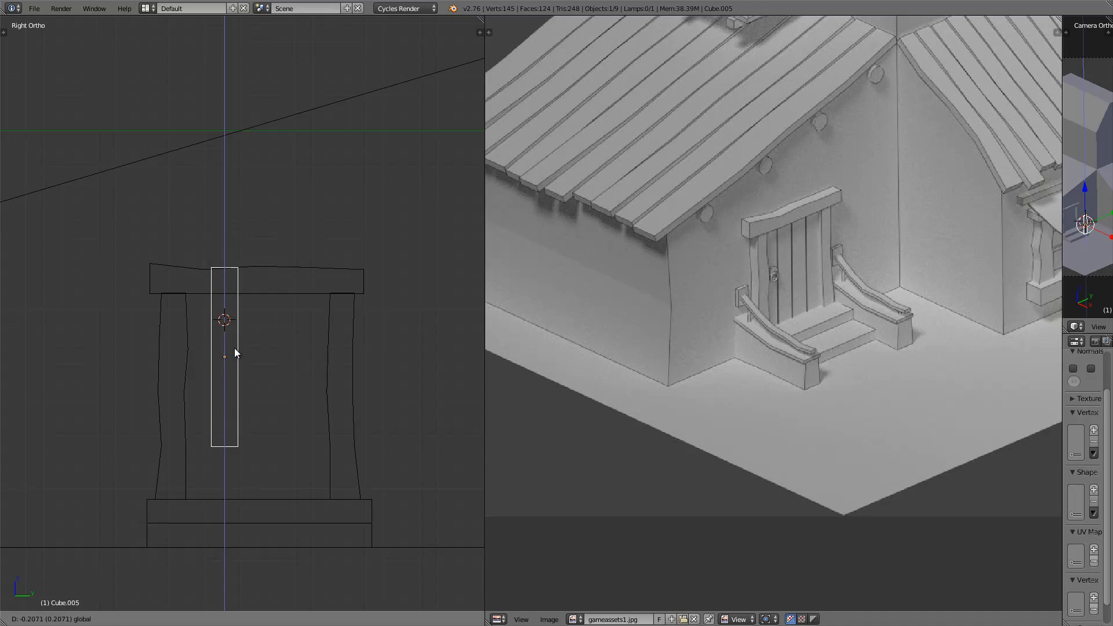
pyautogui.click(235, 366)
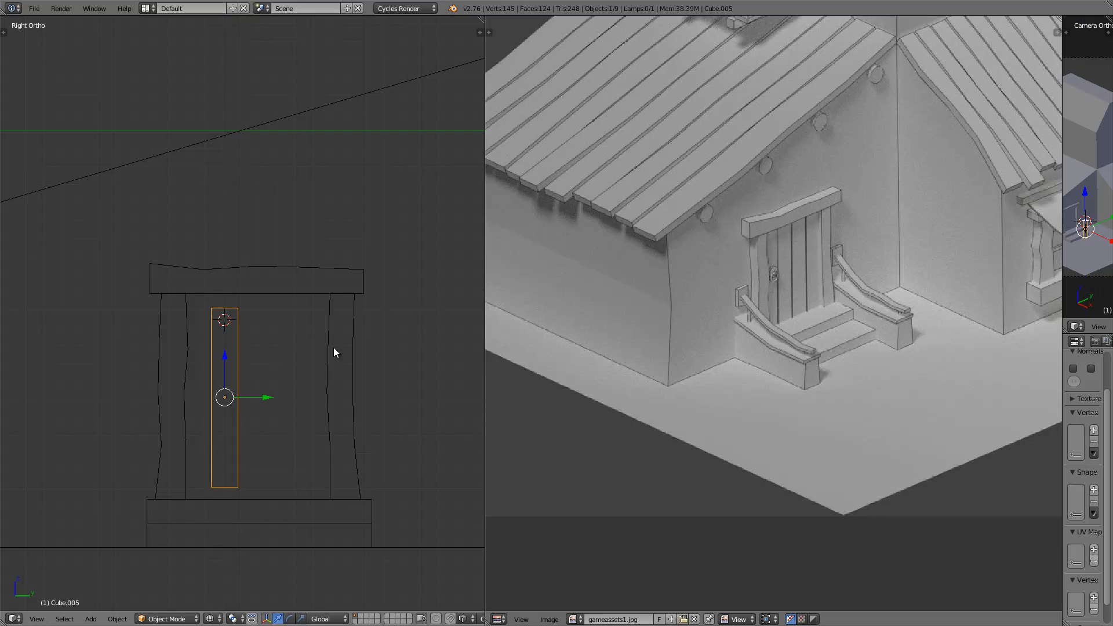
pyautogui.press('s')
pyautogui.press('z')
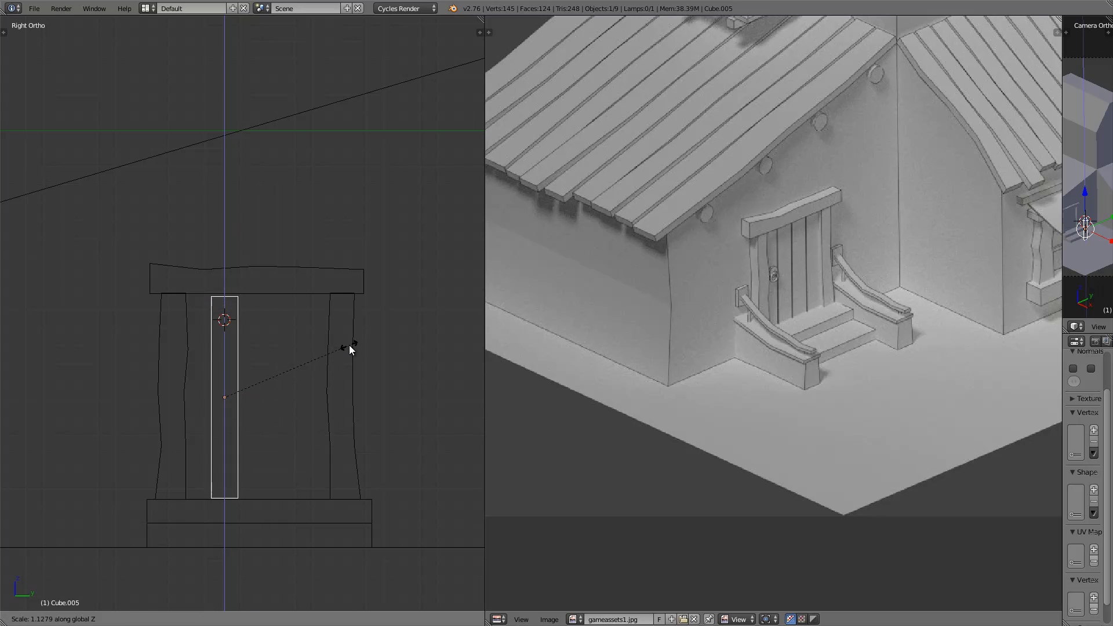
pyautogui.click(353, 345)
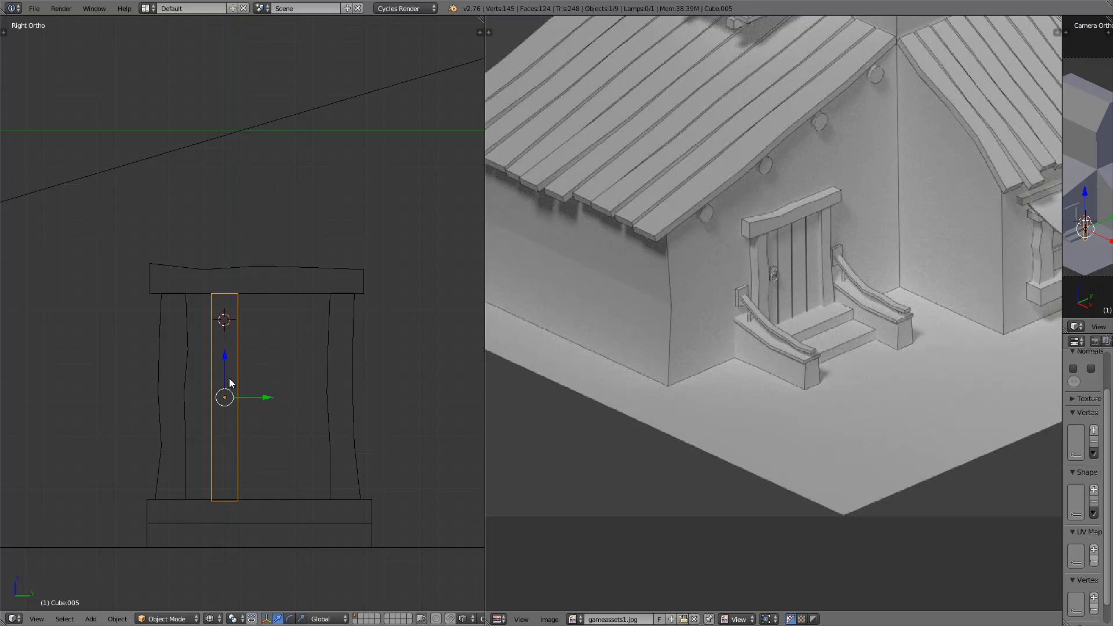
pyautogui.press('g')
pyautogui.press('z')
pyautogui.click(227, 371)
# Move the plank along Y against the left door post and along X to just in front of the door frame.
pyautogui.press('g')
pyautogui.press('y')
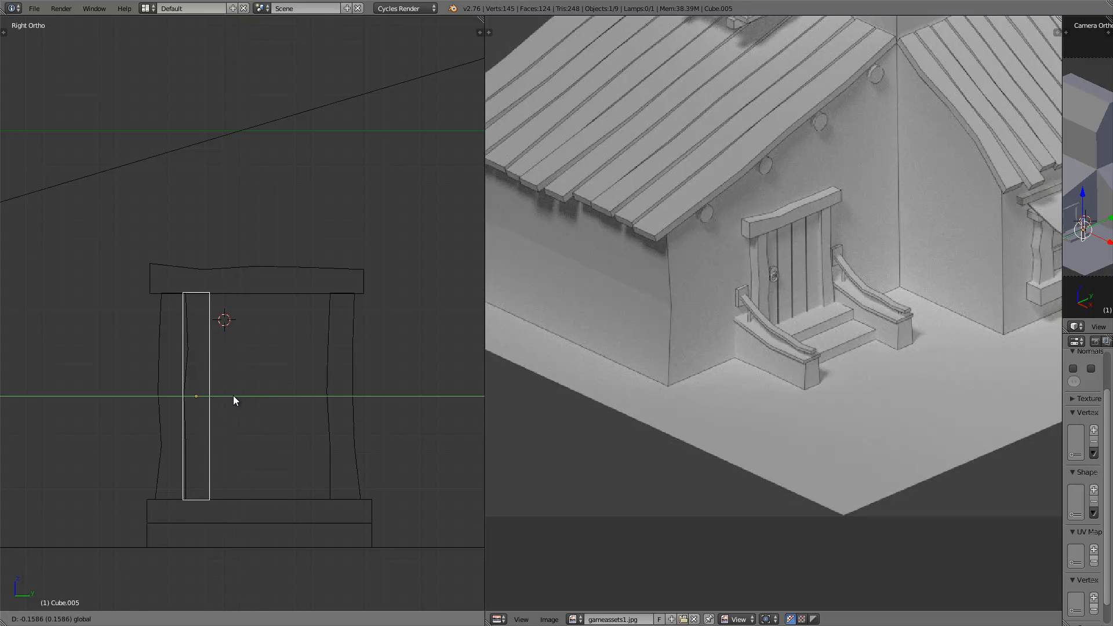
pyautogui.click(234, 395)
pyautogui.press('KP_1')
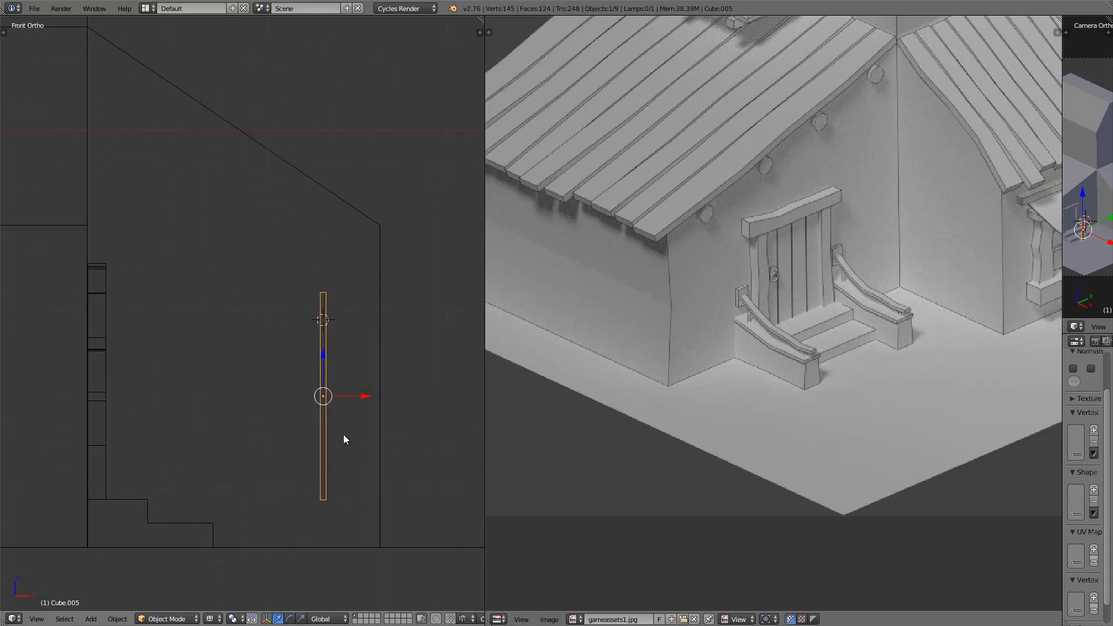
pyautogui.press('g')
pyautogui.press('x')
pyautogui.click(146, 434)
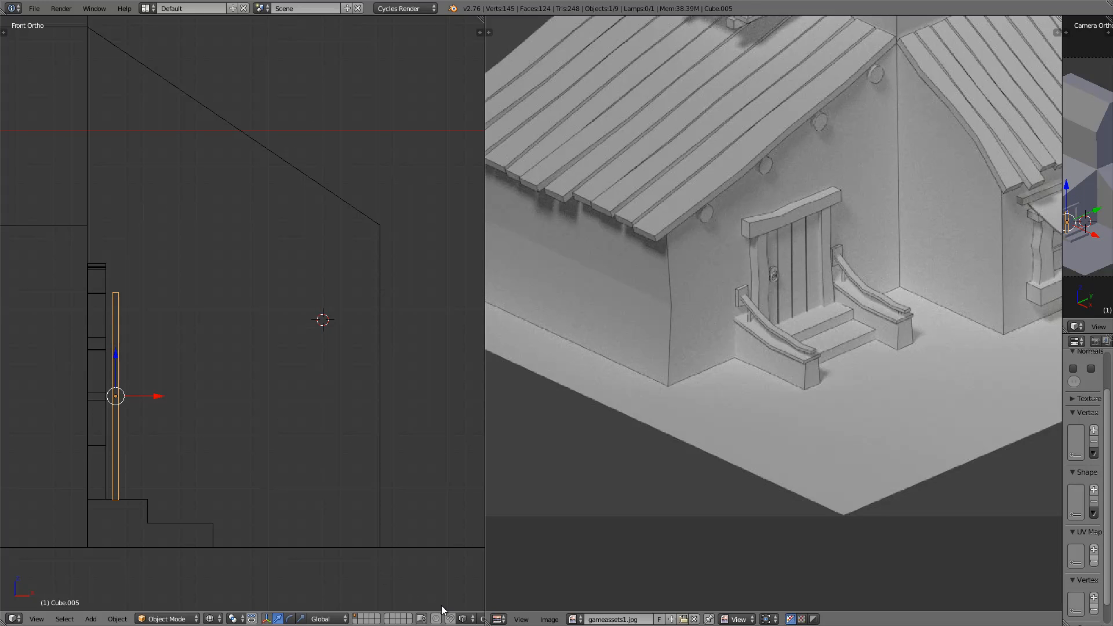
# Move the door plank along X until it sits against the house wall, between the door posts.
pyautogui.click(462, 618)
pyautogui.moveTo(150, 396); pyautogui.dragTo(116, 395)
pyautogui.press('KP_3')
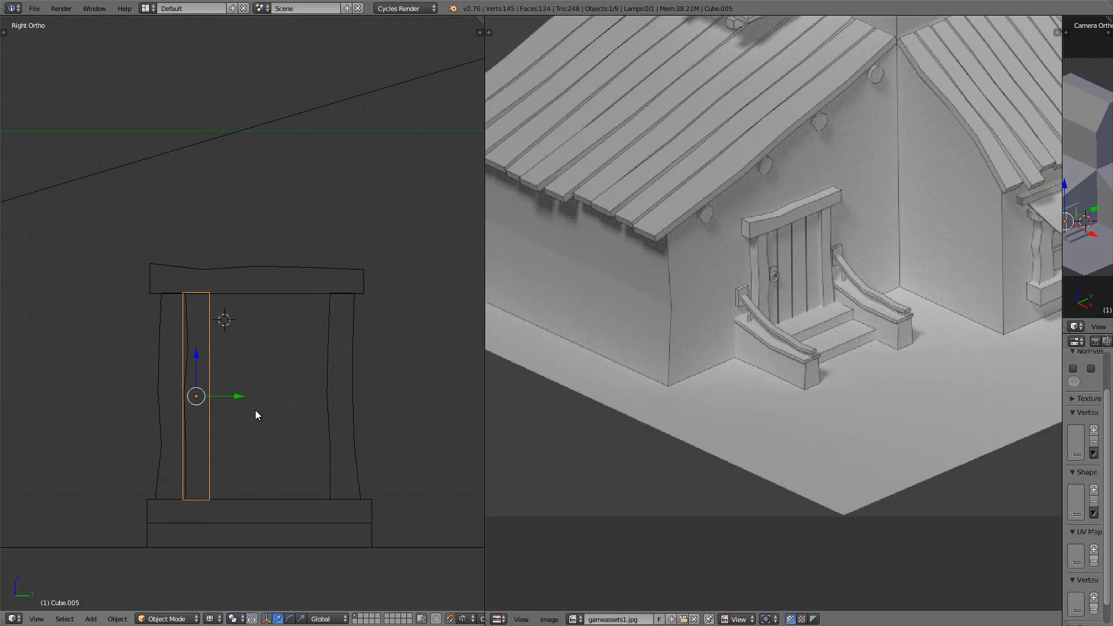
pyautogui.press('z')
pyautogui.press('a')
pyautogui.moveTo(214, 364); pyautogui.dragTo(262, 417, button='middle')
# Widen the properties area and add an Array modifier to the door plank.
pyautogui.rightClick(118, 419)
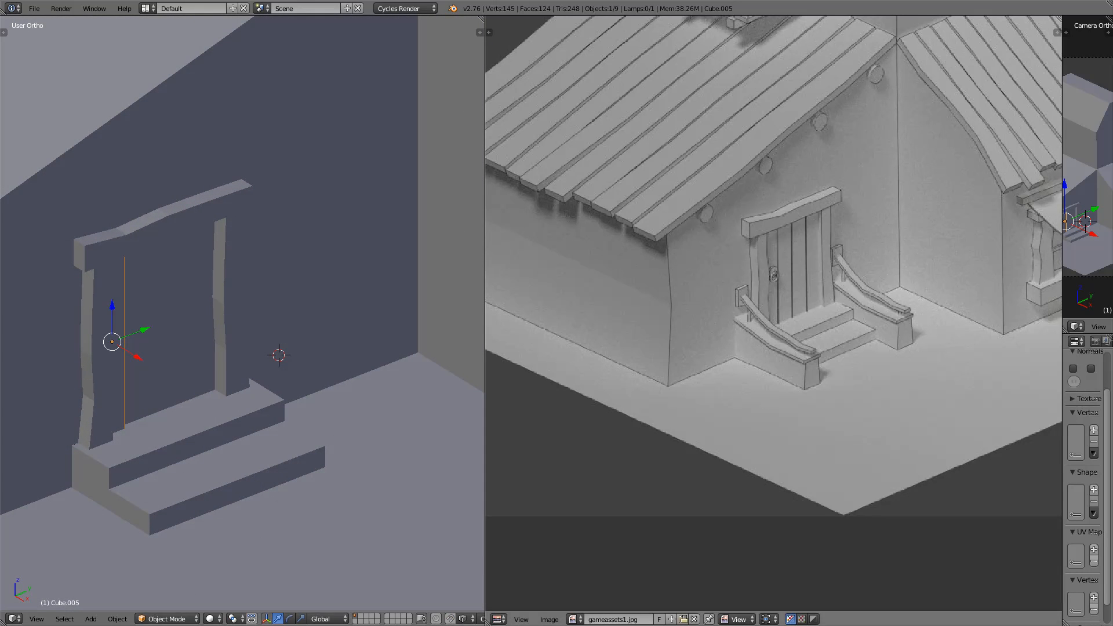
pyautogui.moveTo(1062, 271); pyautogui.dragTo(728, 287)
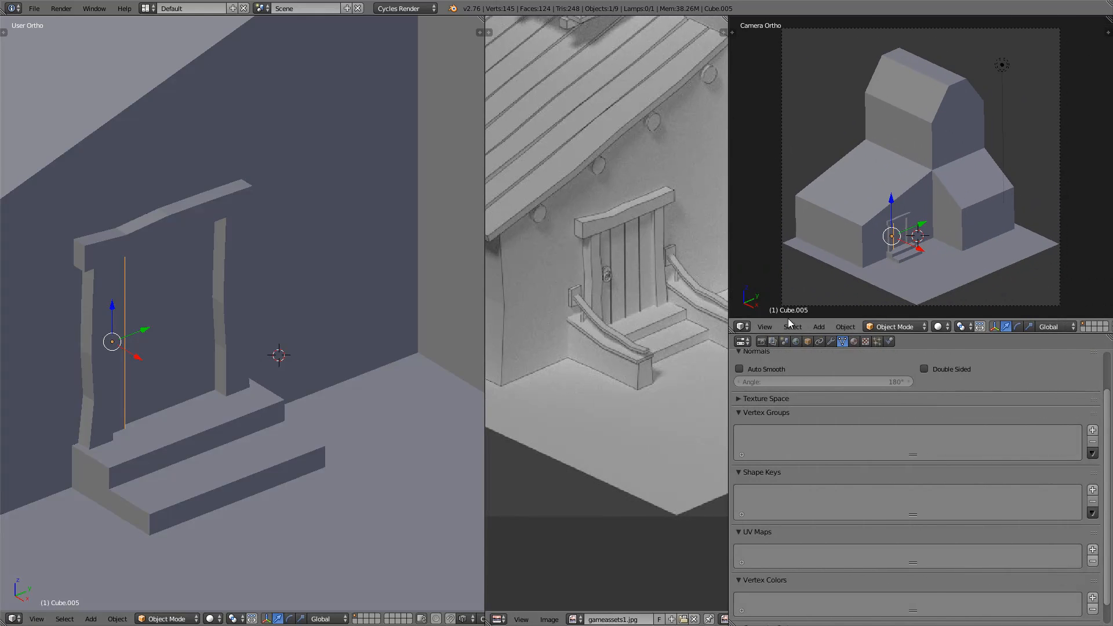
pyautogui.click(830, 341)
pyautogui.click(847, 380)
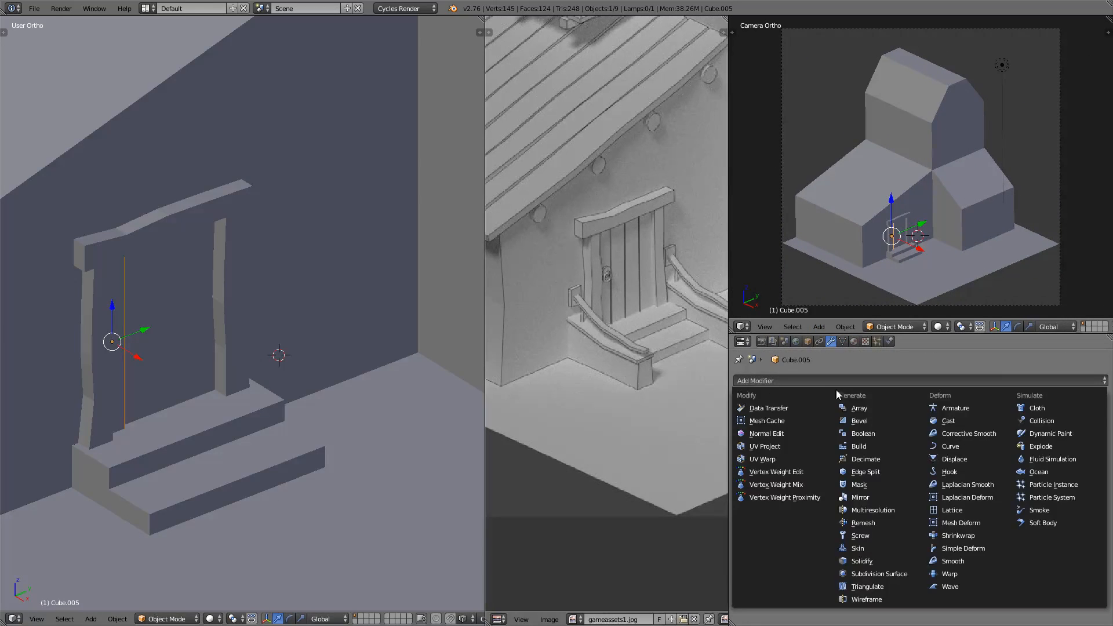
pyautogui.click(865, 410)
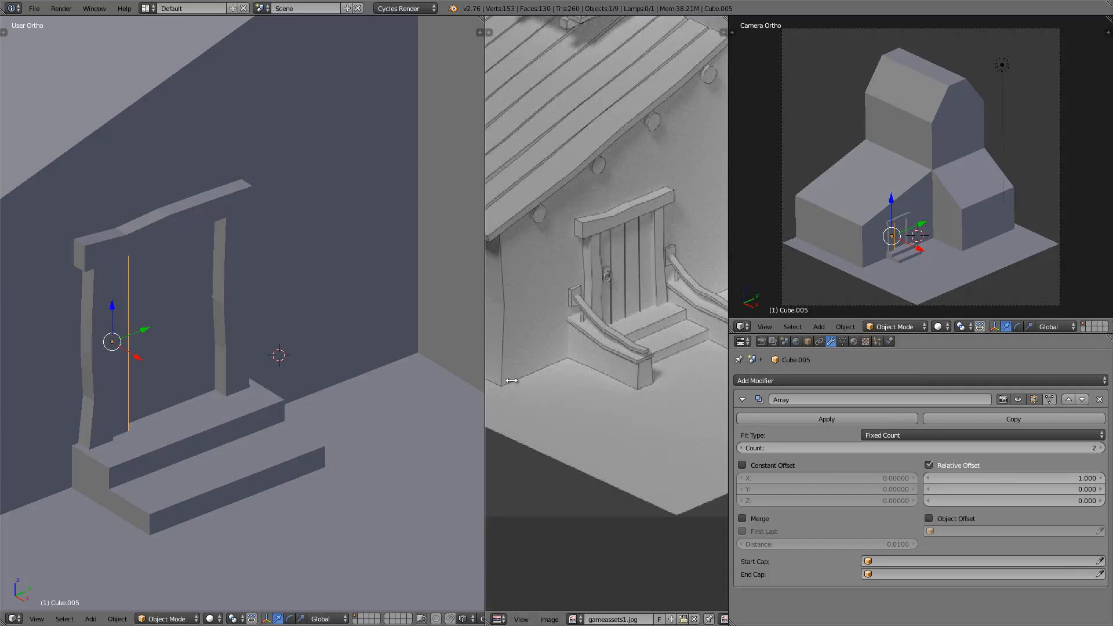
# Set the plank array's relative offset to 0 in X and 1 in Y.
pyautogui.click(1080, 482)
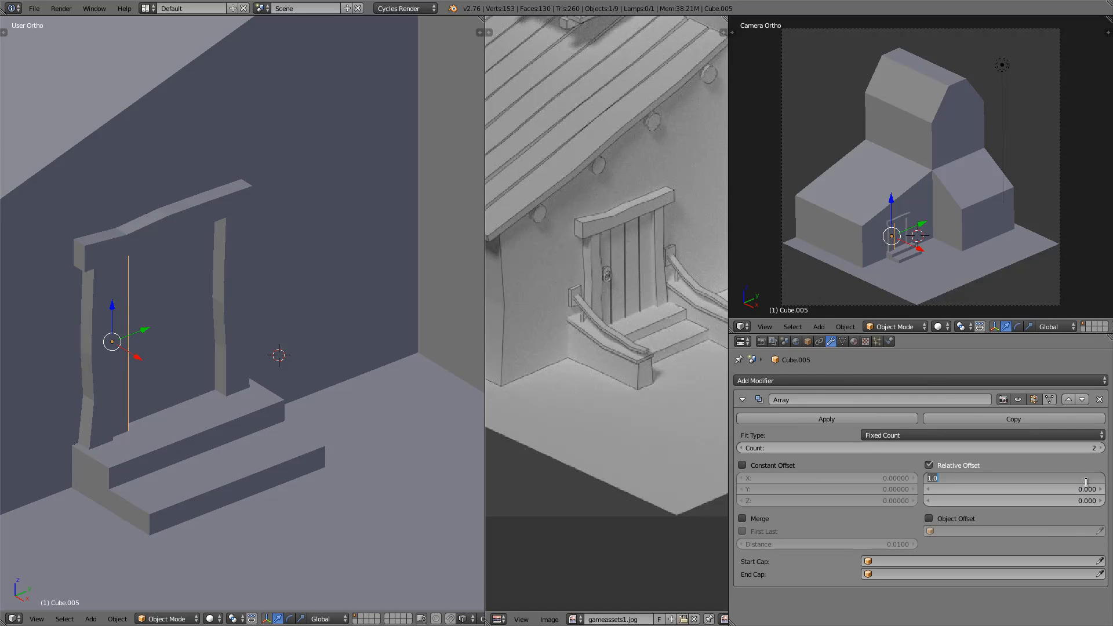
pyautogui.press('Return')
pyautogui.click(1089, 488)
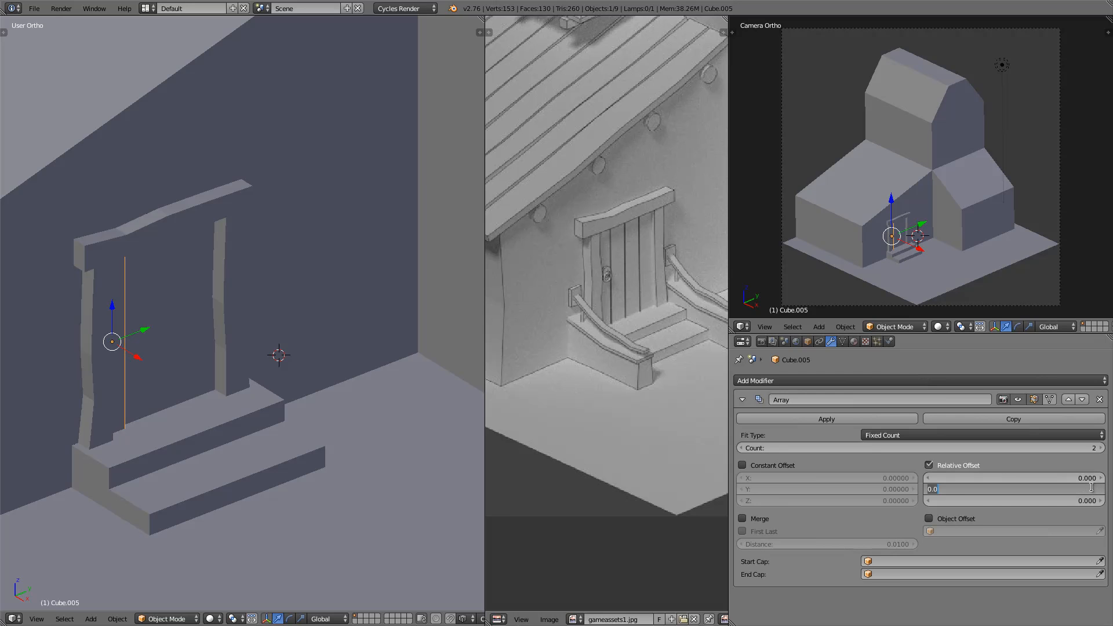
pyautogui.write('1')
pyautogui.press('Return')
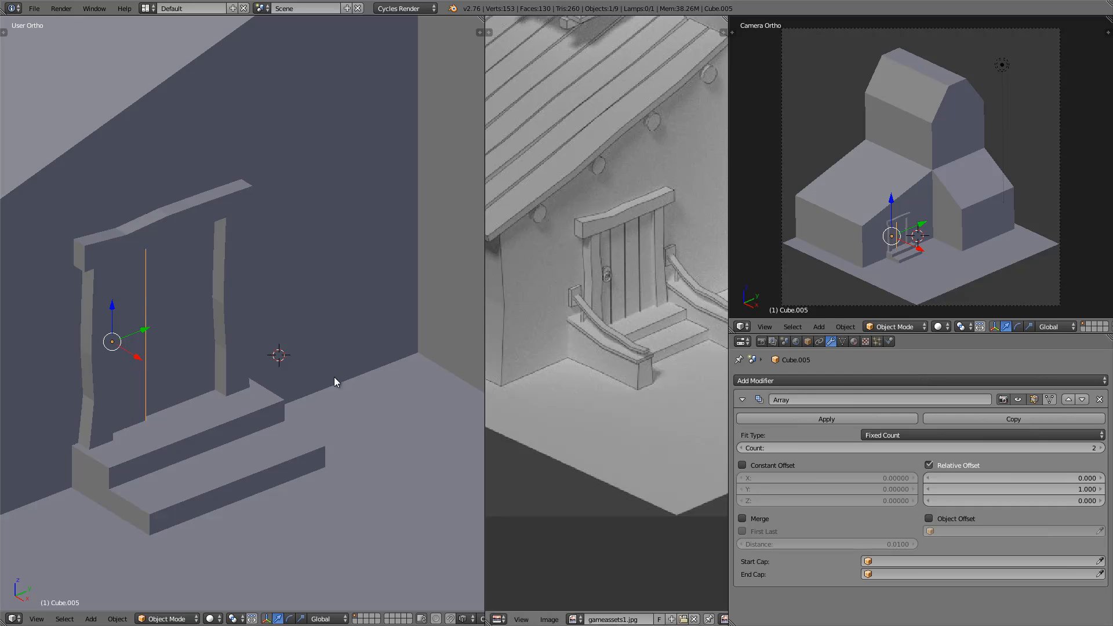
# Set the plank array's relative Y offset to 1.1 and its count to 5 to fill the doorway.
pyautogui.press('z')
pyautogui.moveTo(166, 344); pyautogui.dragTo(123, 350, button='middle')
pyautogui.press('KP_1')
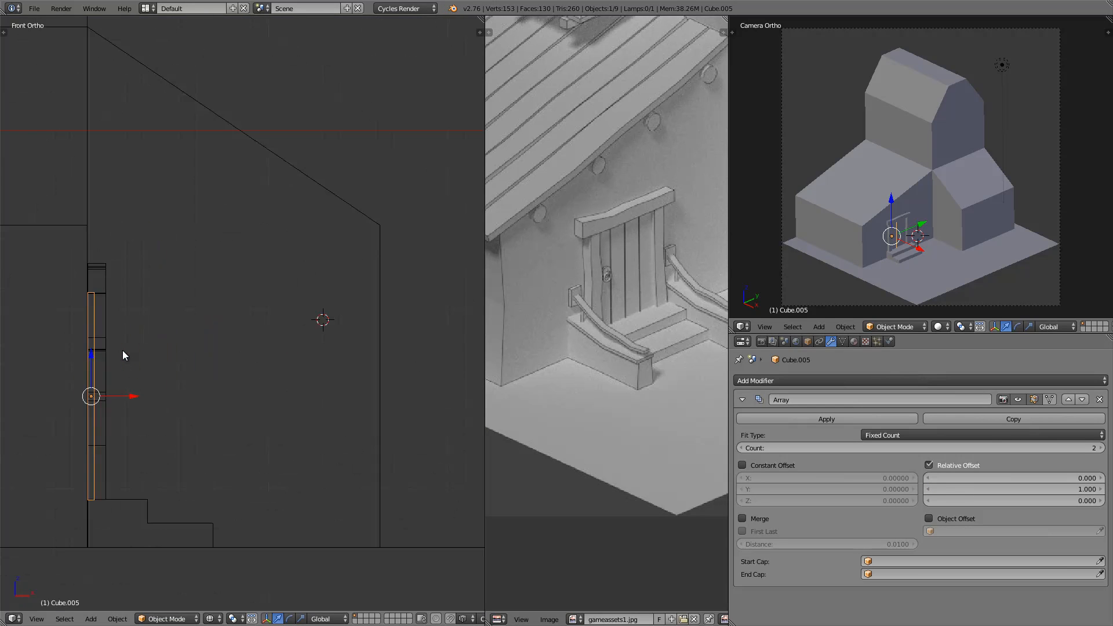
pyautogui.press('KP_3')
pyautogui.scroll(3, 329, 400)
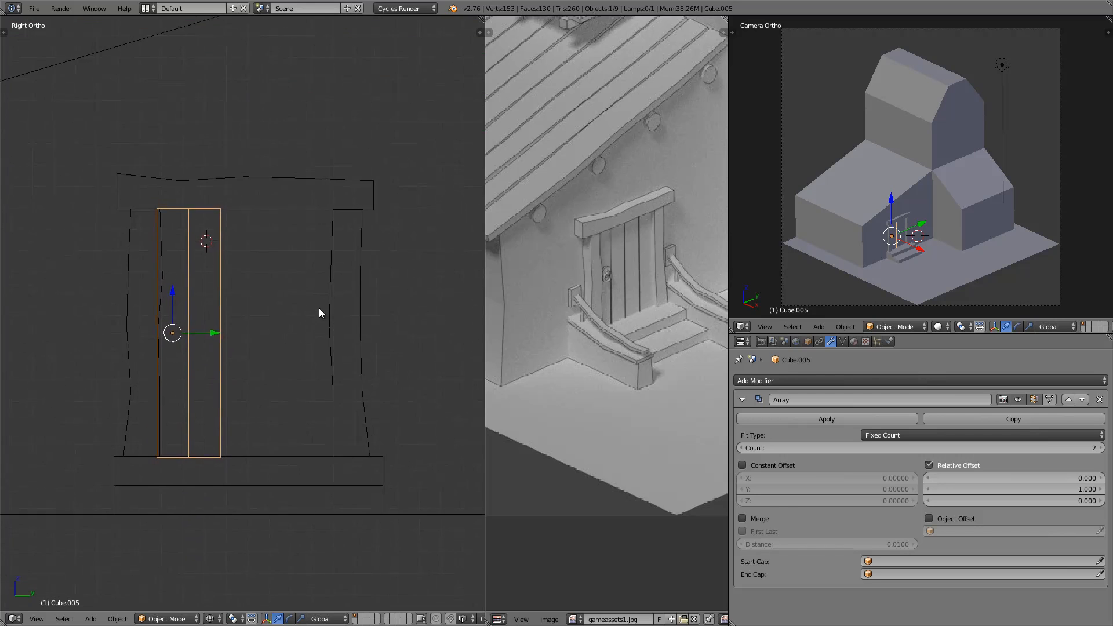
pyautogui.click(1102, 490)
pyautogui.click(1104, 449)
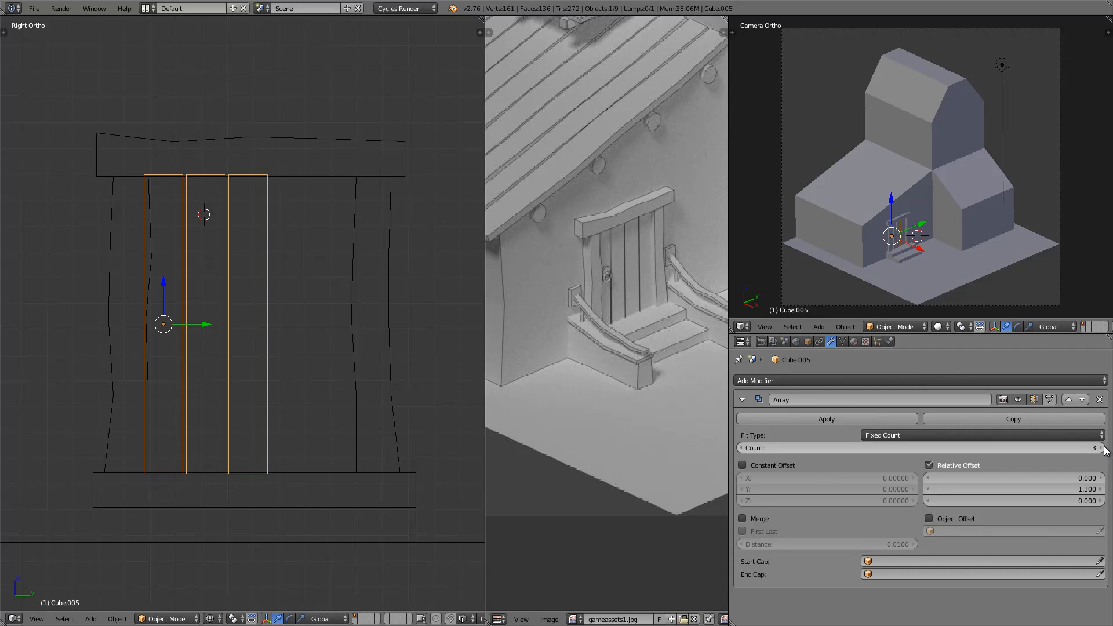
pyautogui.click(1104, 448)
pyautogui.click(1104, 448)
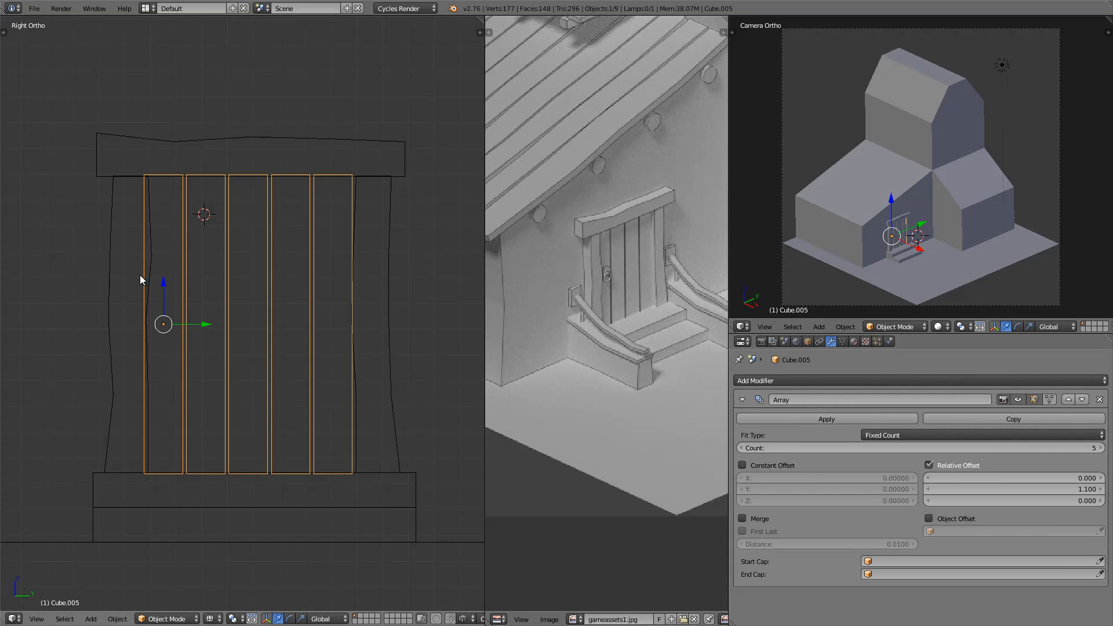
# Widen the plank's mesh along Y by a factor of about 1.03 and shift the door slightly along Y between the posts.
pyautogui.press('Tab')
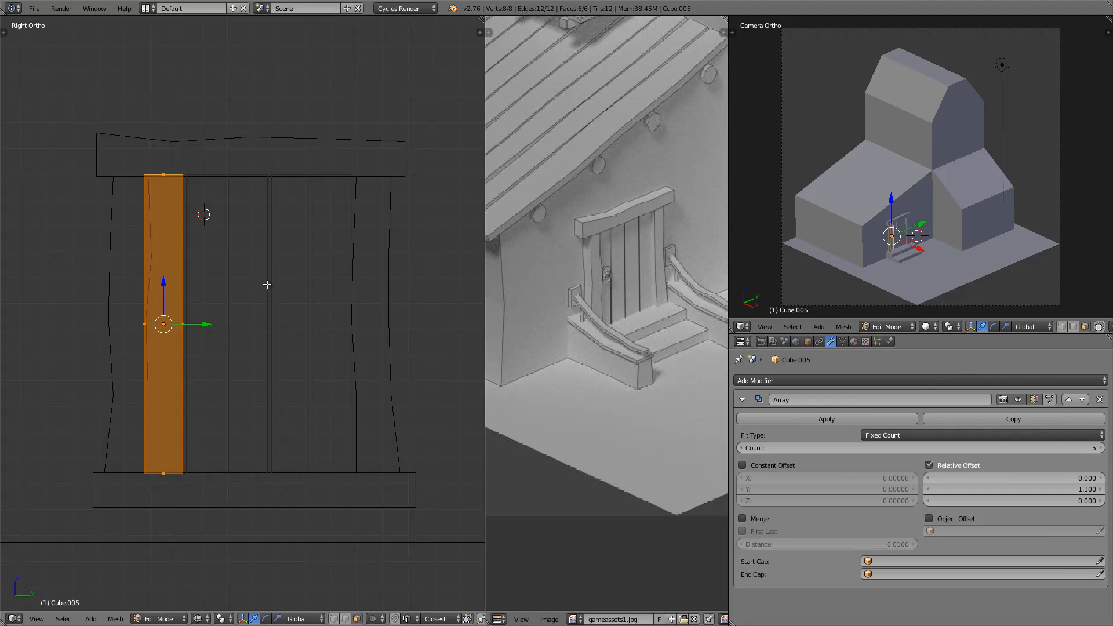
pyautogui.press('s')
pyautogui.press('y')
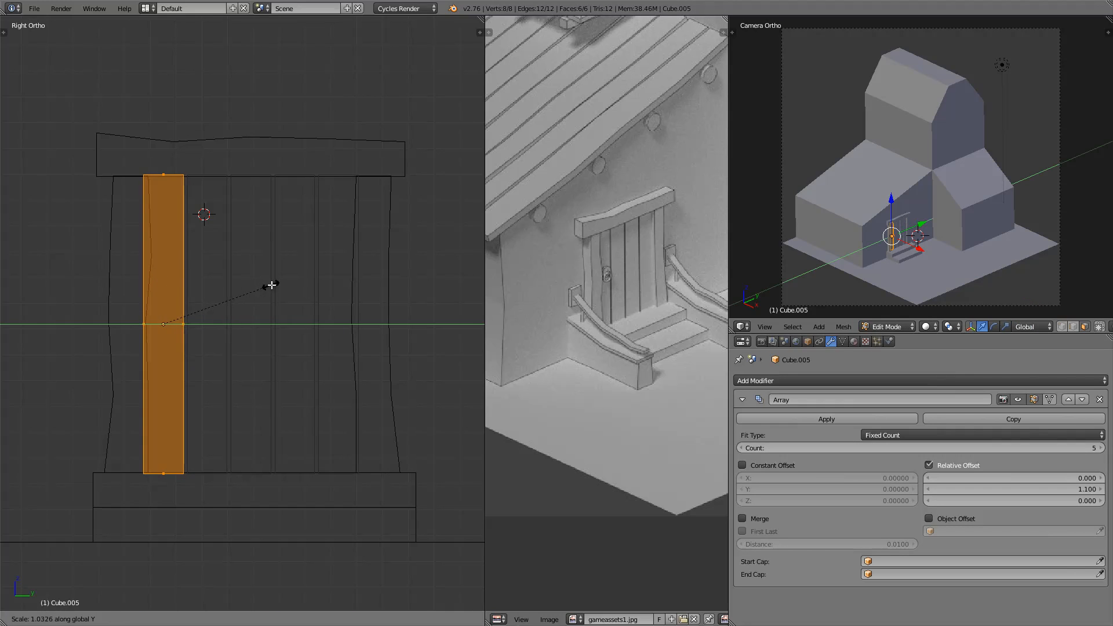
pyautogui.click(272, 285)
pyautogui.press('Tab')
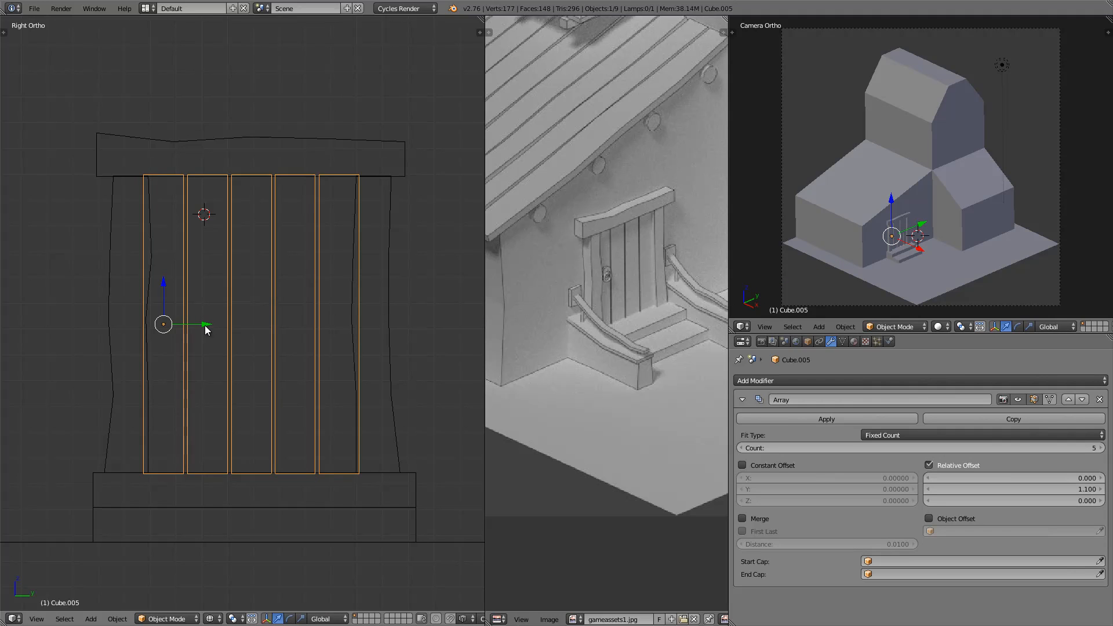
pyautogui.moveTo(207, 325); pyautogui.dragTo(207, 322)
# Examine the plank door, its frame and the steps in the rendered preview.
pyautogui.hotkey('shift', 'z')
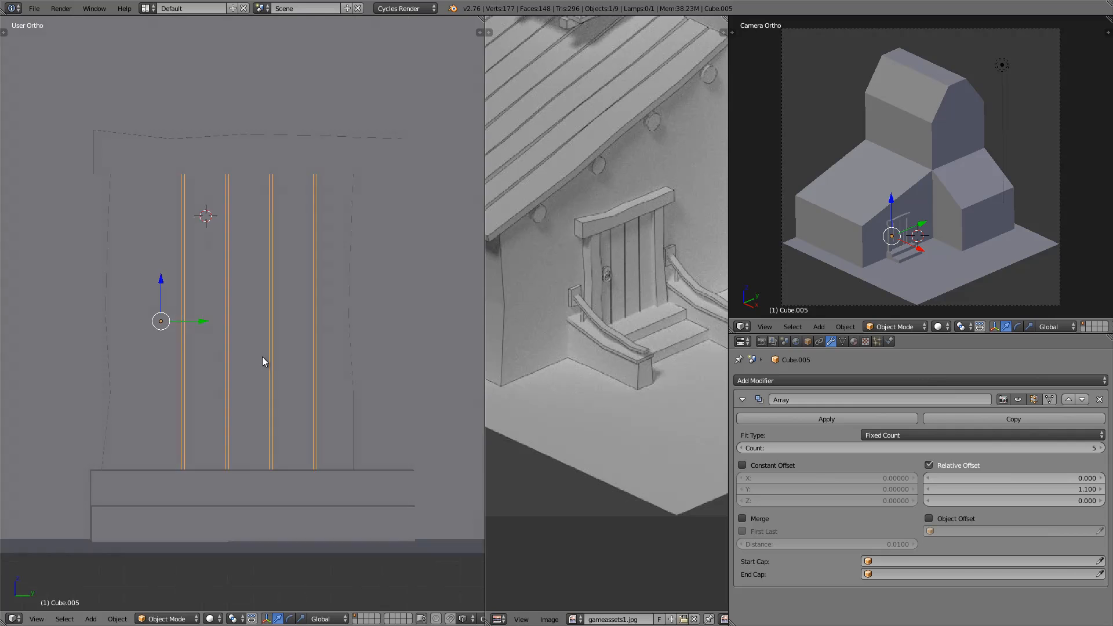
pyautogui.hotkey('shift', 'z')
pyautogui.moveTo(262, 357); pyautogui.dragTo(304, 380, button='middle')
pyautogui.scroll(2, 303, 381)
pyautogui.press('a')
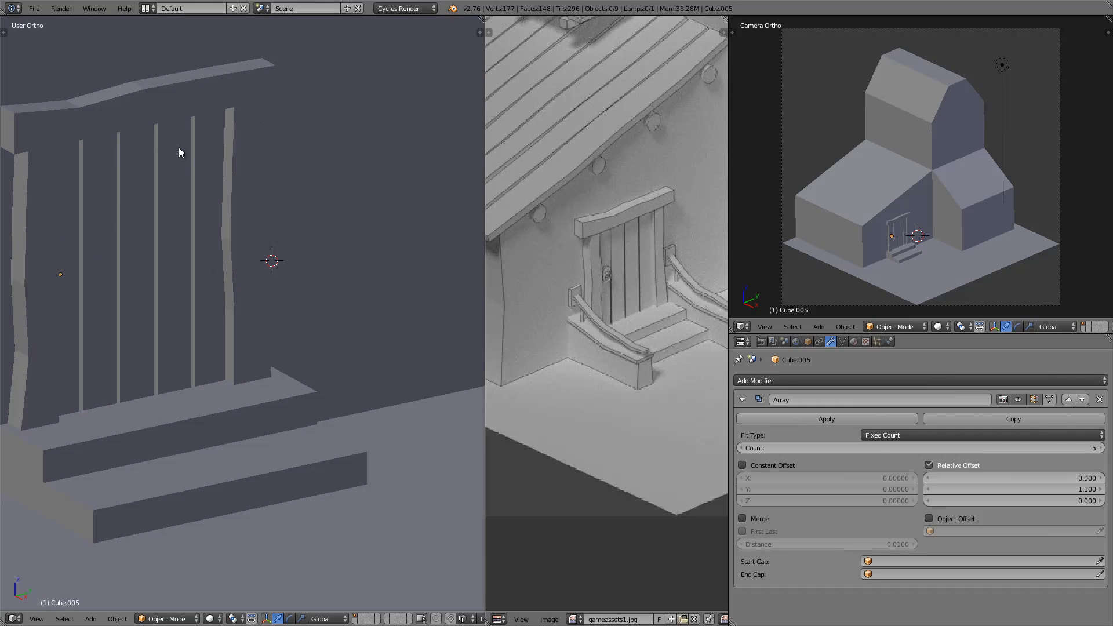
pyautogui.hotkey('shift', 'z')
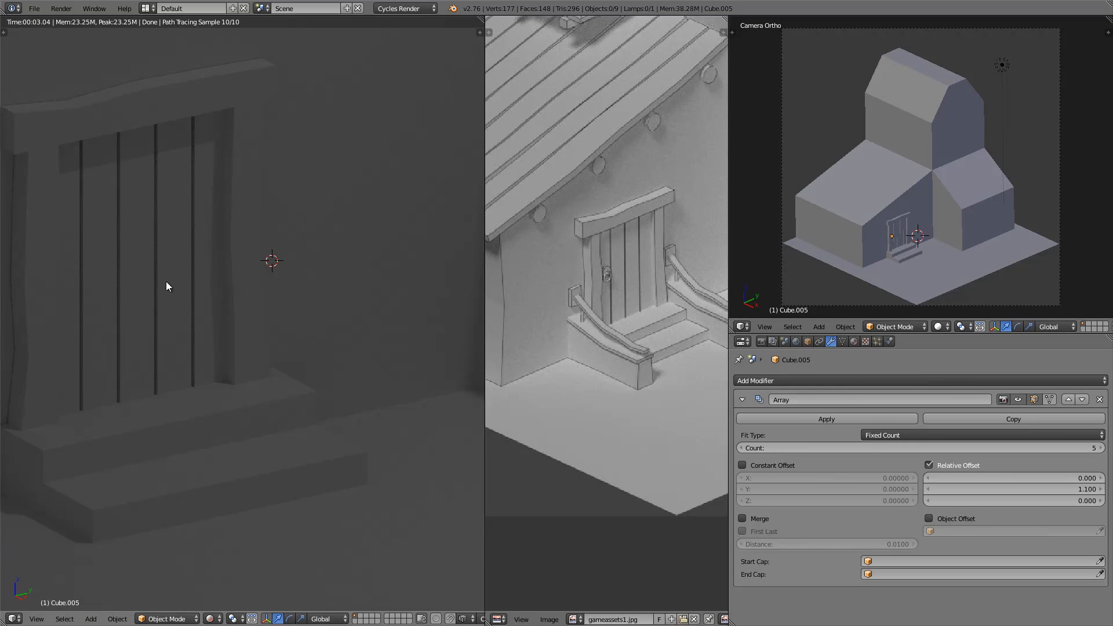
pyautogui.keyDown('shift'); pyautogui.moveTo(165, 286); pyautogui.dragTo(266, 329, button='middle'); pyautogui.keyUp('shift')
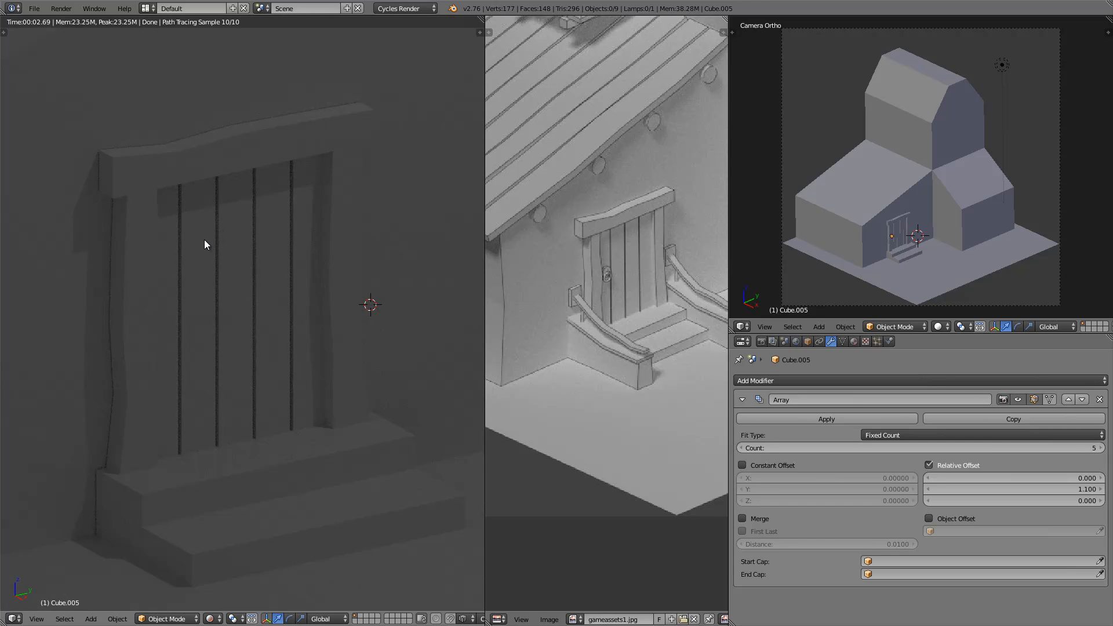
pyautogui.hotkey('shift', 'z')
# Select the door planks, posts and lintel in the front view and move them about -0.0043 along X, flush with the wall.
pyautogui.press('KP_1')
pyautogui.press('z')
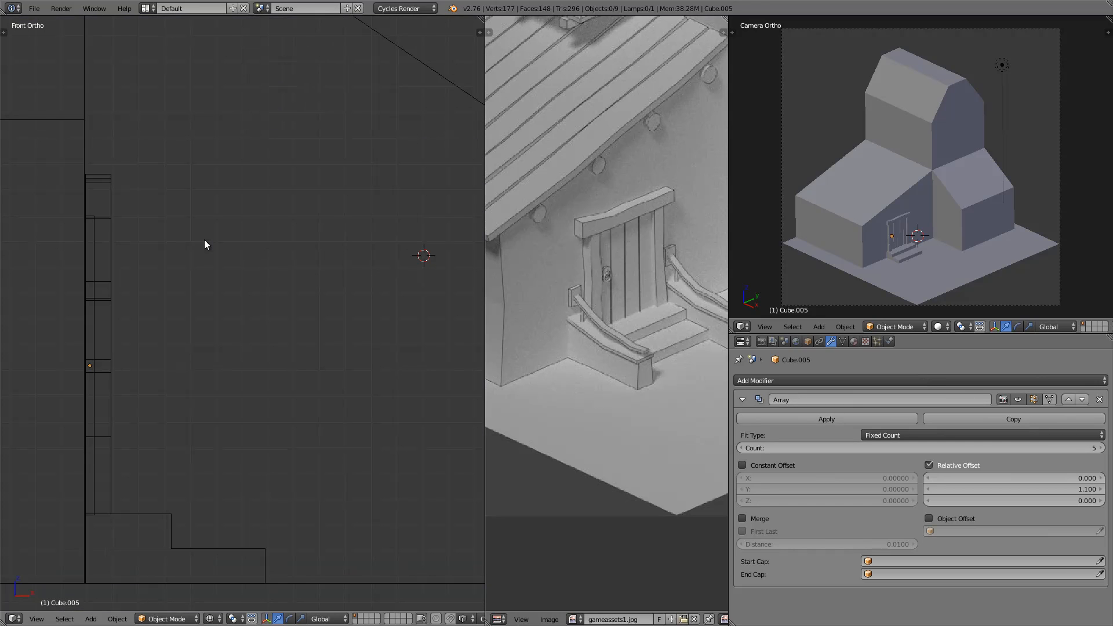
pyautogui.press('b')
pyautogui.moveTo(151, 142); pyautogui.dragTo(93, 428)
pyautogui.keyDown('shift'); pyautogui.moveTo(99, 407); pyautogui.dragTo(242, 395, button='middle'); pyautogui.keyUp('shift')
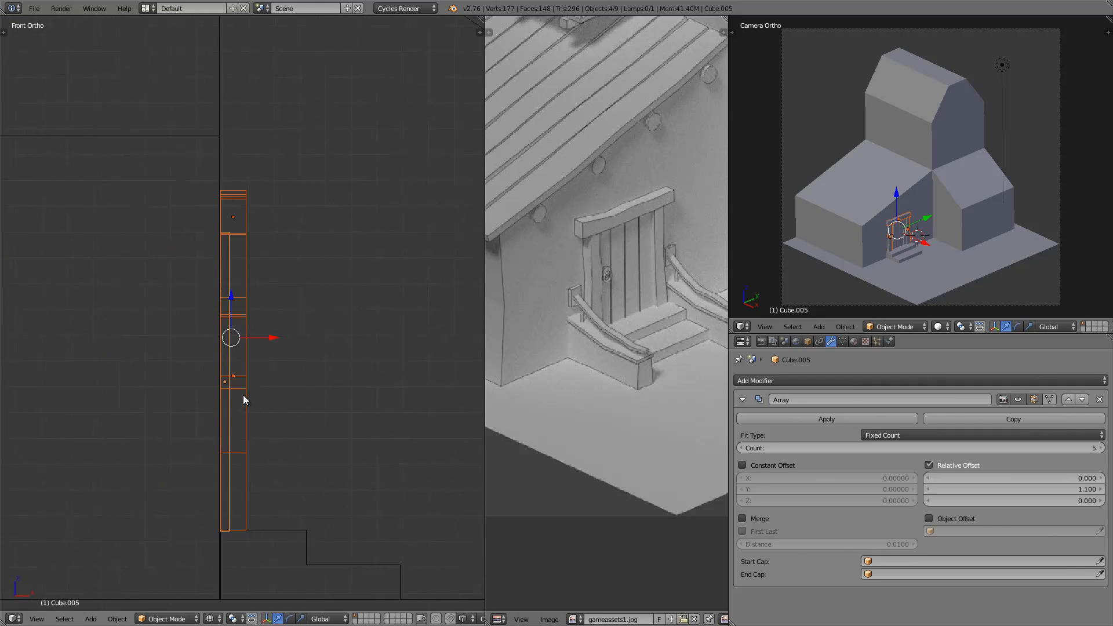
pyautogui.scroll(3, 244, 394)
pyautogui.keyDown('shift'); pyautogui.moveTo(213, 324); pyautogui.dragTo(277, 370, button='middle'); pyautogui.keyUp('shift')
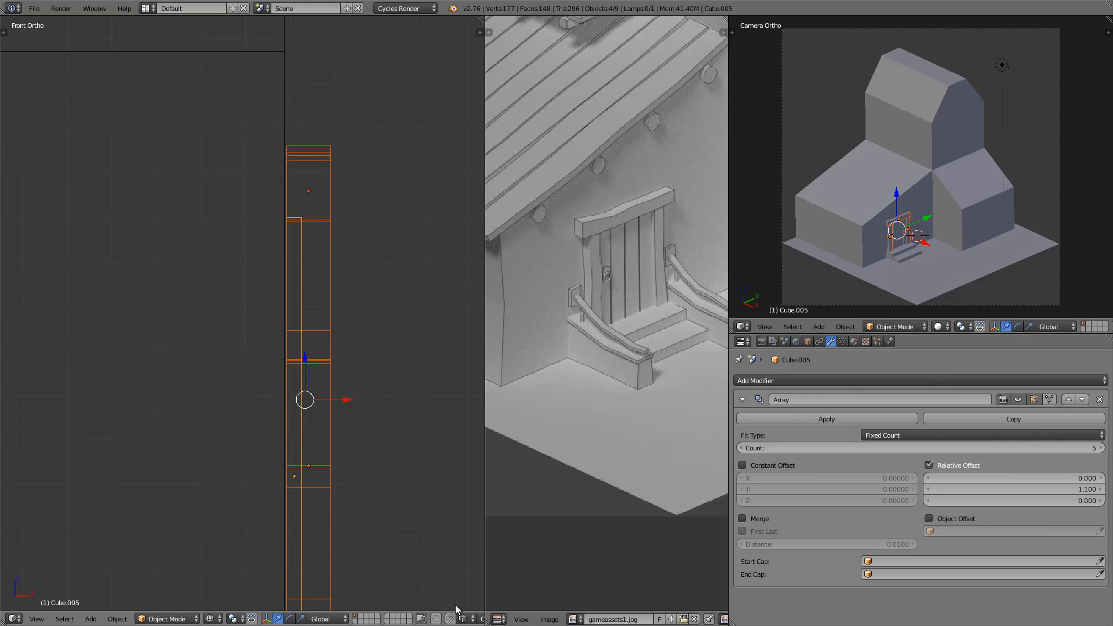
pyautogui.press('g')
pyautogui.press('x')
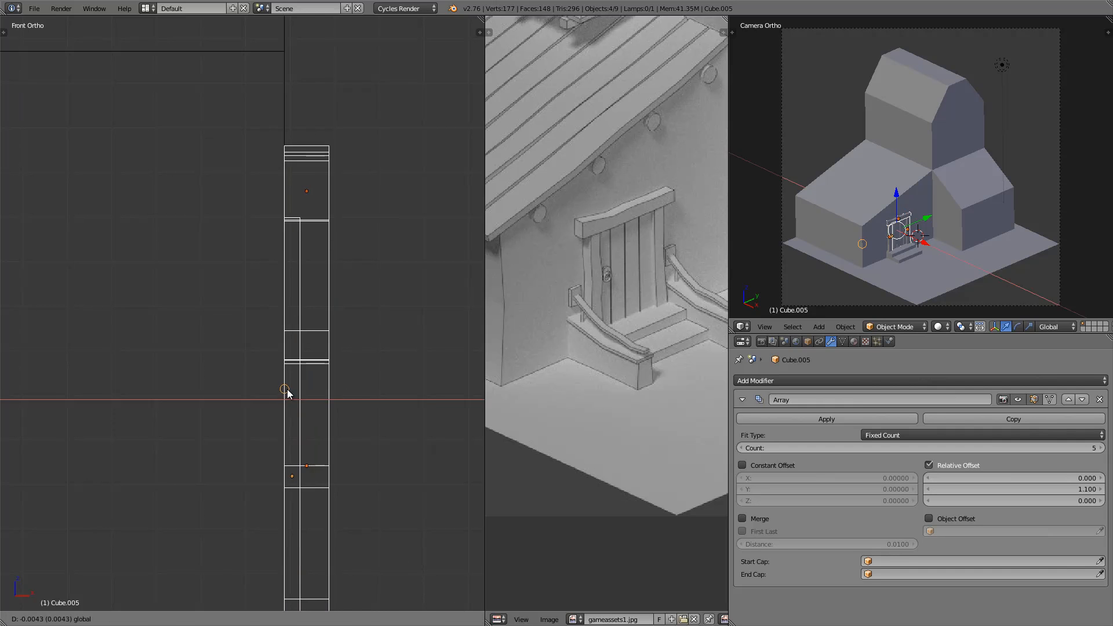
pyautogui.click(287, 394)
# Check in the rendered preview how the door frame meets the wall.
pyautogui.press('z')
pyautogui.moveTo(357, 345); pyautogui.dragTo(280, 355, button='middle')
pyautogui.hotkey('shift', 'z')
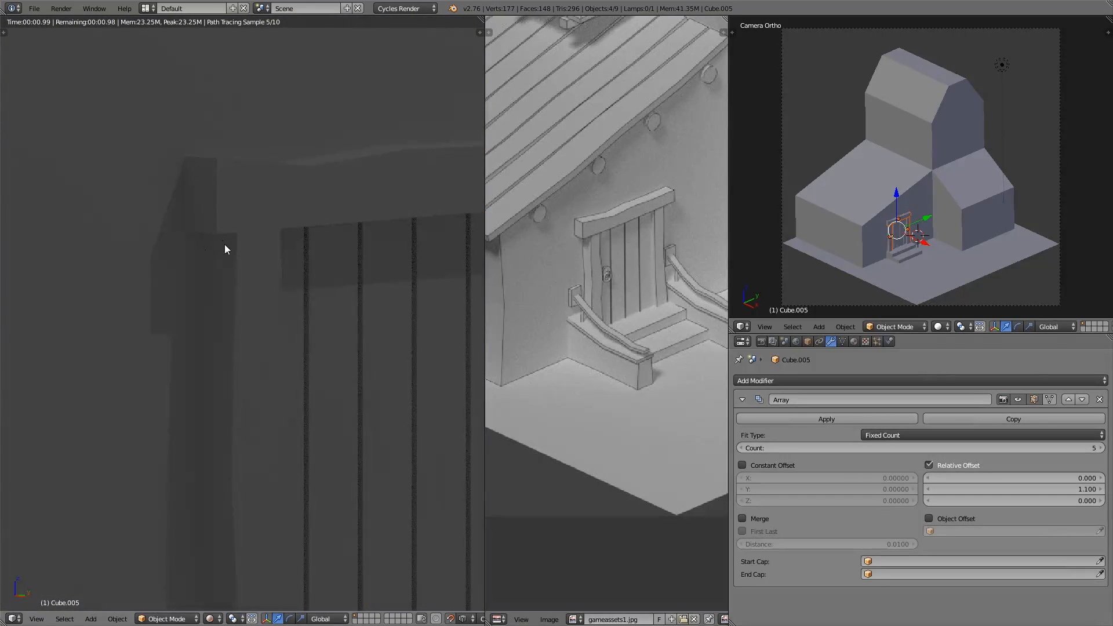
pyautogui.hotkey('shift', 'z')
# Change the scene lamp to a Sun and enable nodes for it.
pyautogui.scroll(-6, 272, 281)
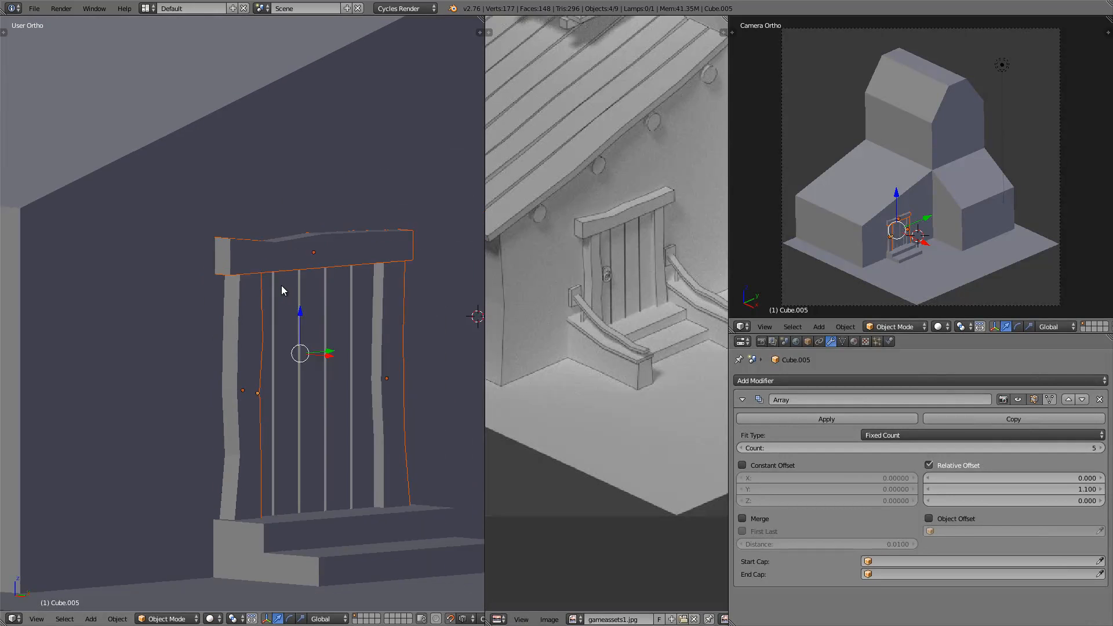
pyautogui.scroll(-4, 282, 291)
pyautogui.rightClick(348, 144)
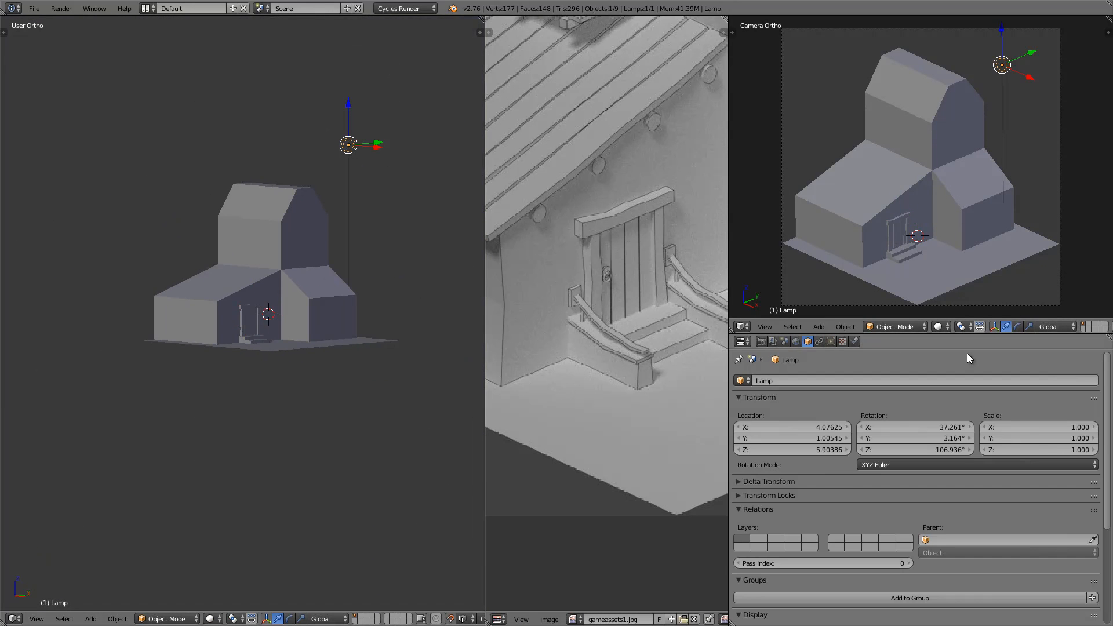
pyautogui.click(831, 342)
pyautogui.click(863, 397)
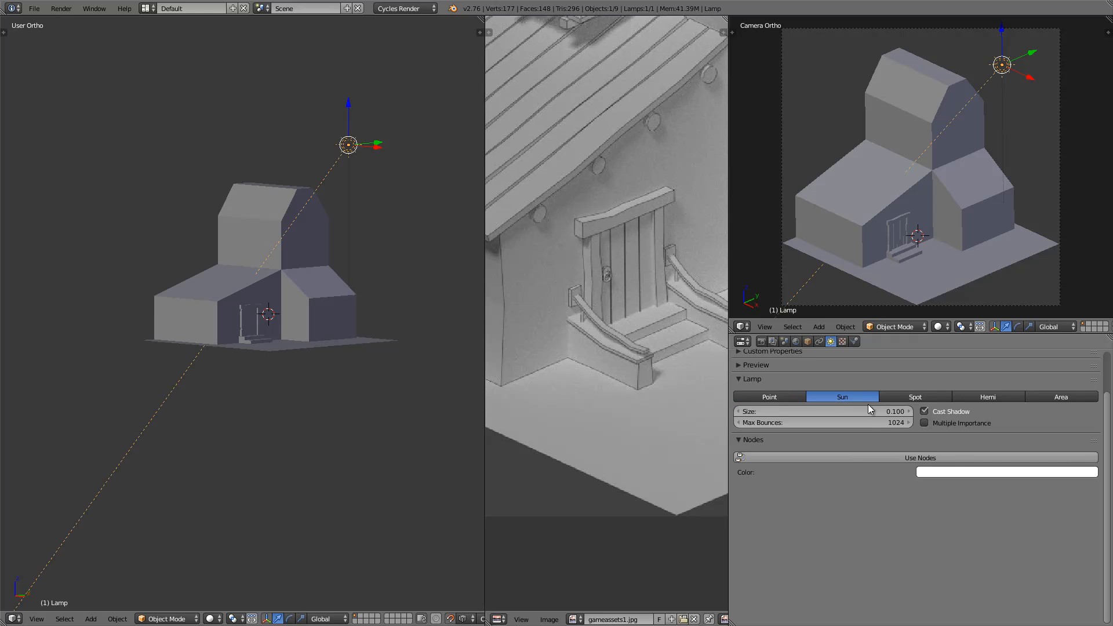
pyautogui.click(954, 457)
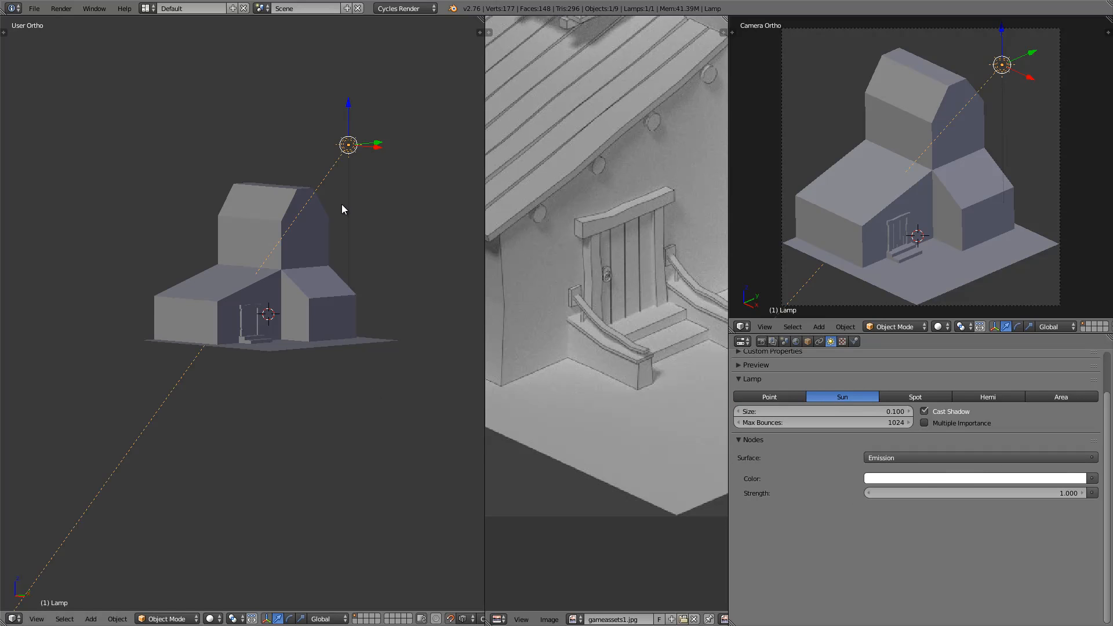
# Check the sun lighting on the house and entrance in a rendered preview through the camera.
pyautogui.hotkey('shift', 'z')
pyautogui.scroll(8, 321, 320)
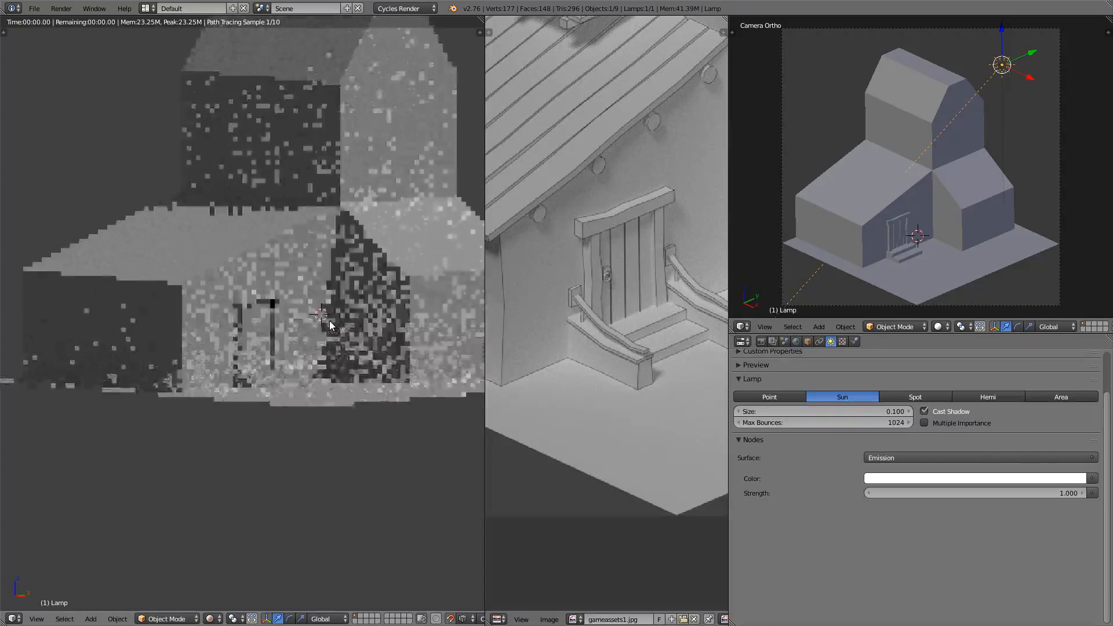
pyautogui.press('Home')
pyautogui.scroll(8, 283, 324)
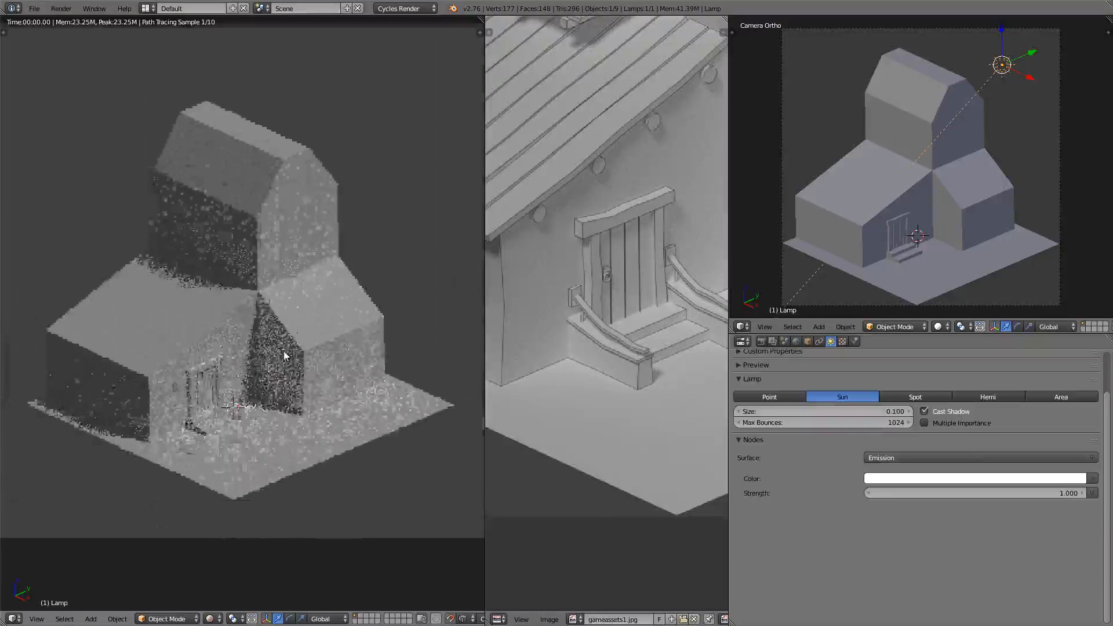
pyautogui.scroll(-2, 328, 190)
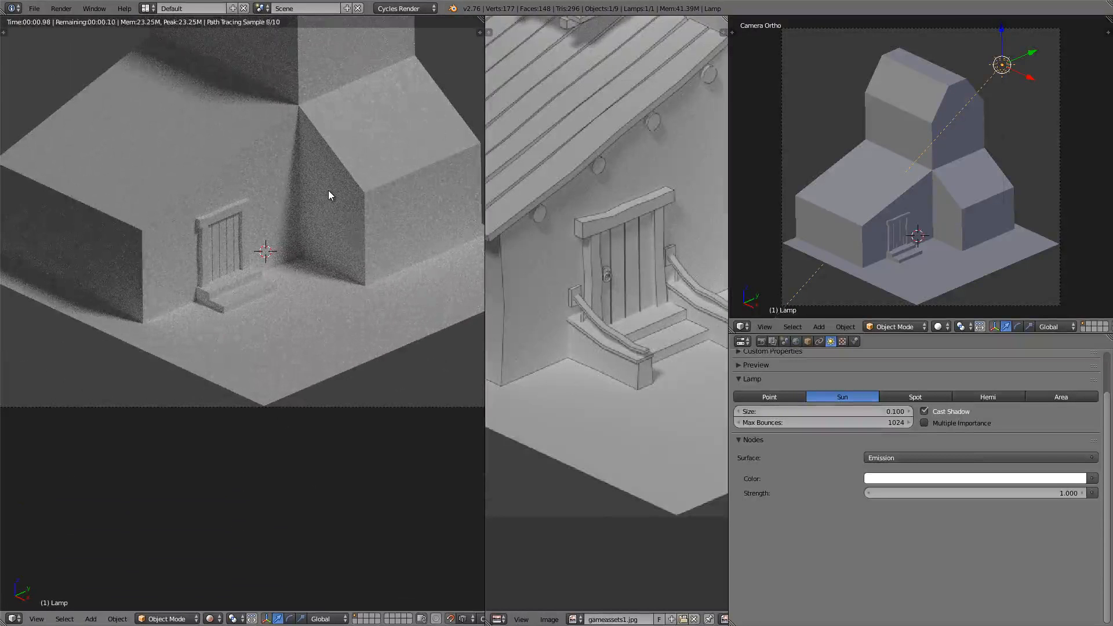
pyautogui.hotkey('shift', 'z')
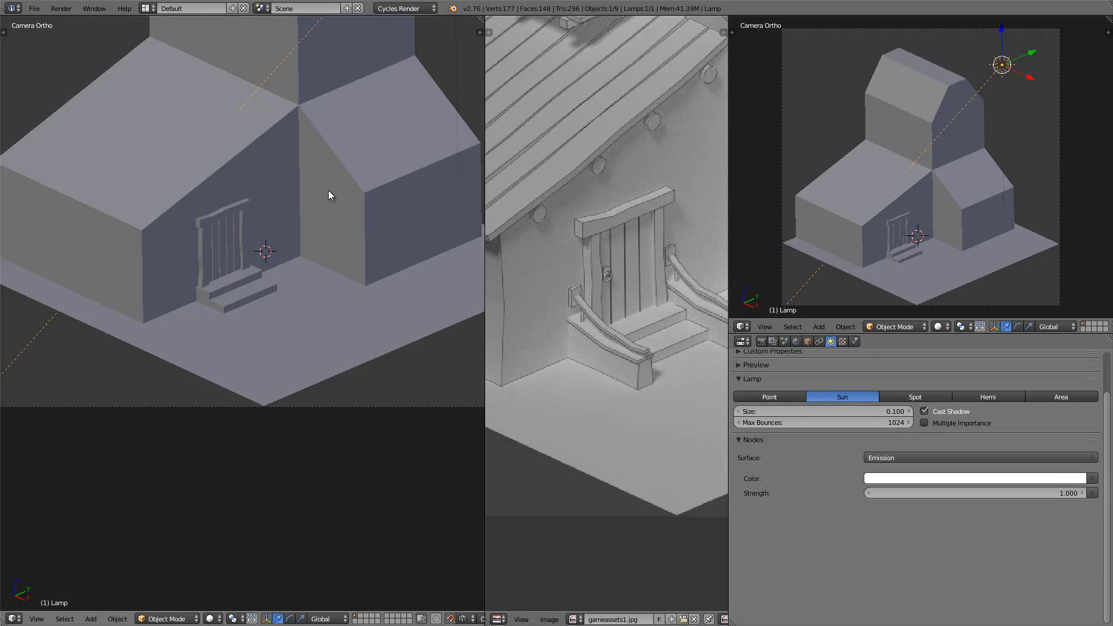
# Save the scene as a new Blender file named house_tuto in the gameassets folder.
pyautogui.click(34, 8)
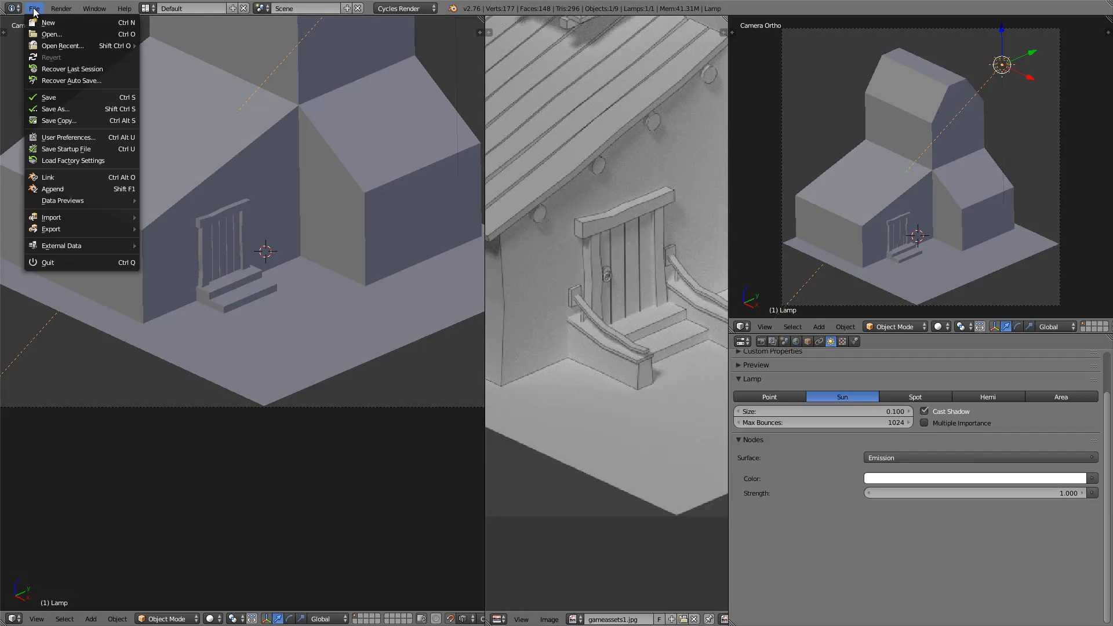
pyautogui.click(69, 108)
pyautogui.click(166, 53)
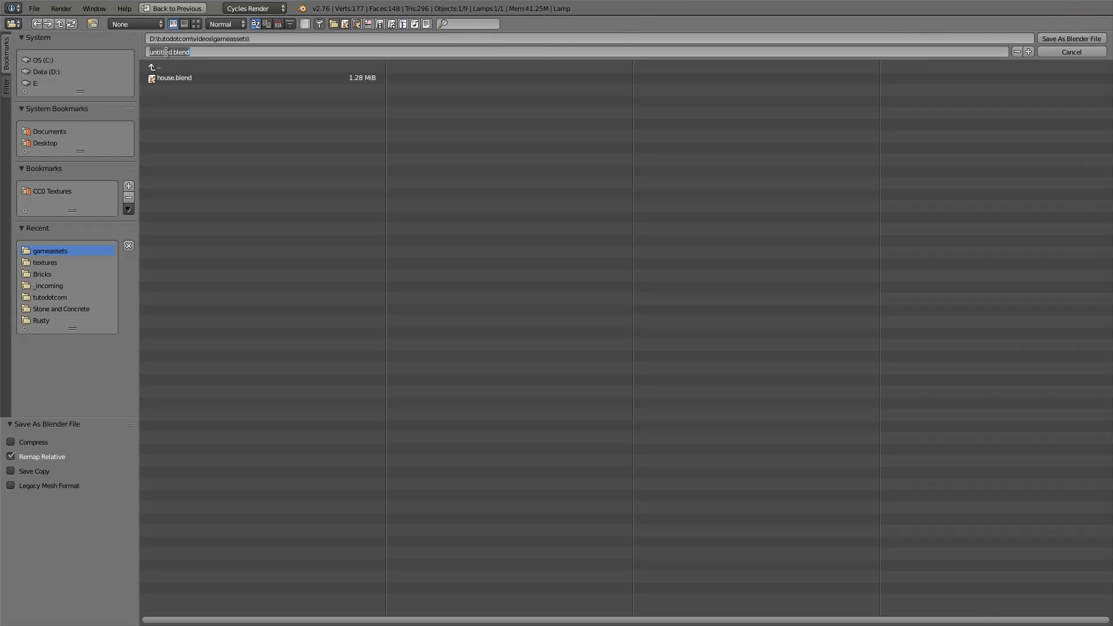
pyautogui.moveTo(172, 52); pyautogui.dragTo(150, 52)
pyautogui.write('house_tuto')
pyautogui.press('Return')
pyautogui.click(1097, 41)
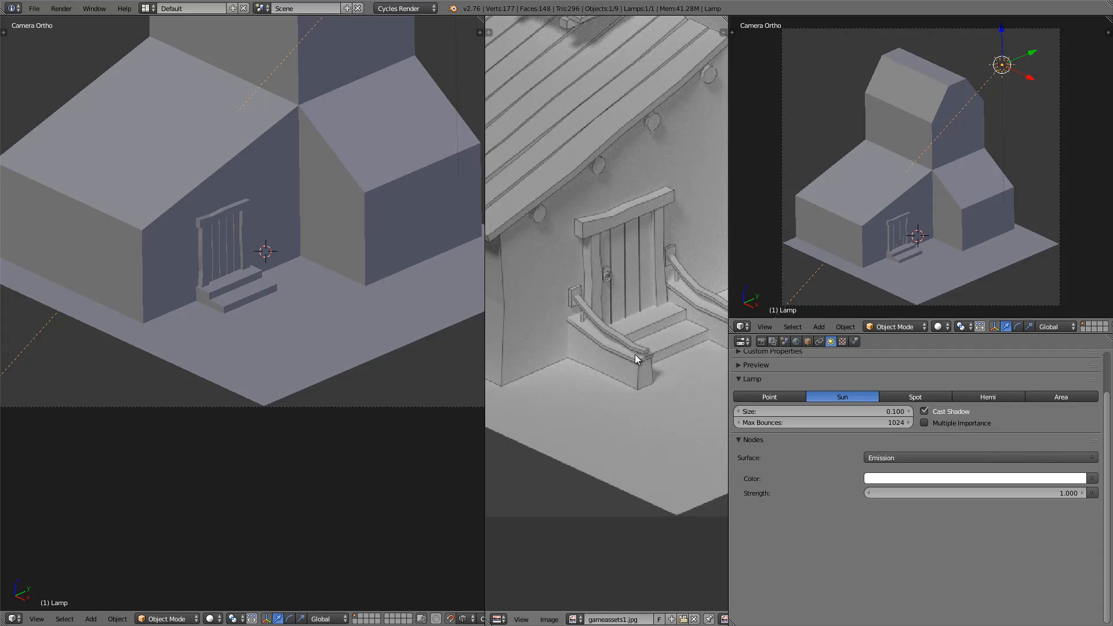
# Enlarge the reference image view around the entrance and add a cylinder mesh beside the door for the knob.
pyautogui.moveTo(635, 354); pyautogui.dragTo(586, 338, button='middle')
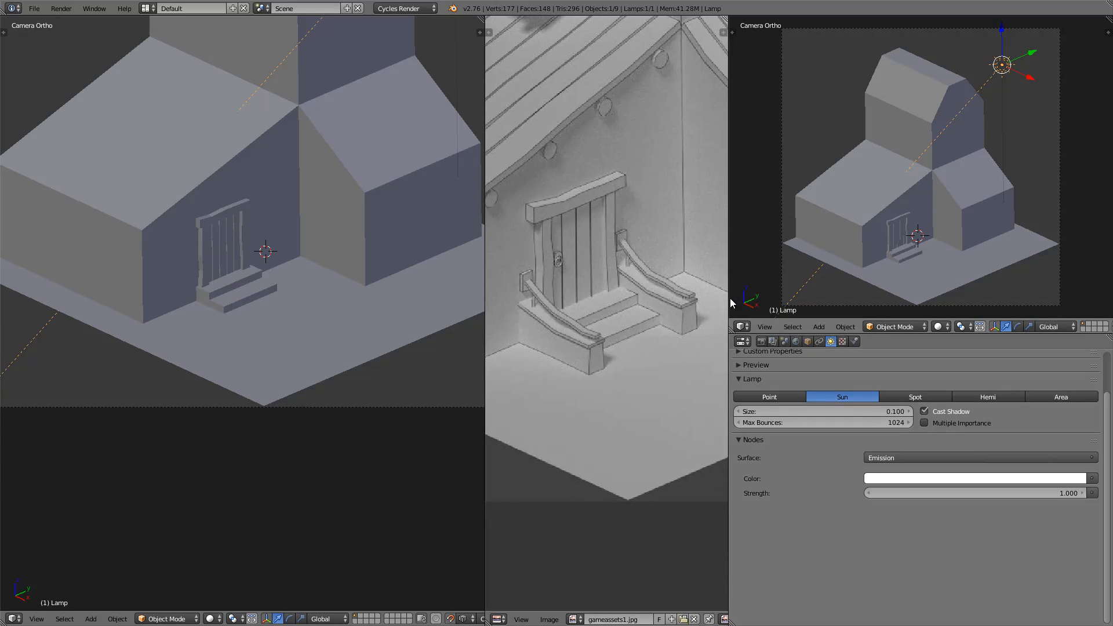
pyautogui.moveTo(729, 298); pyautogui.dragTo(1072, 282)
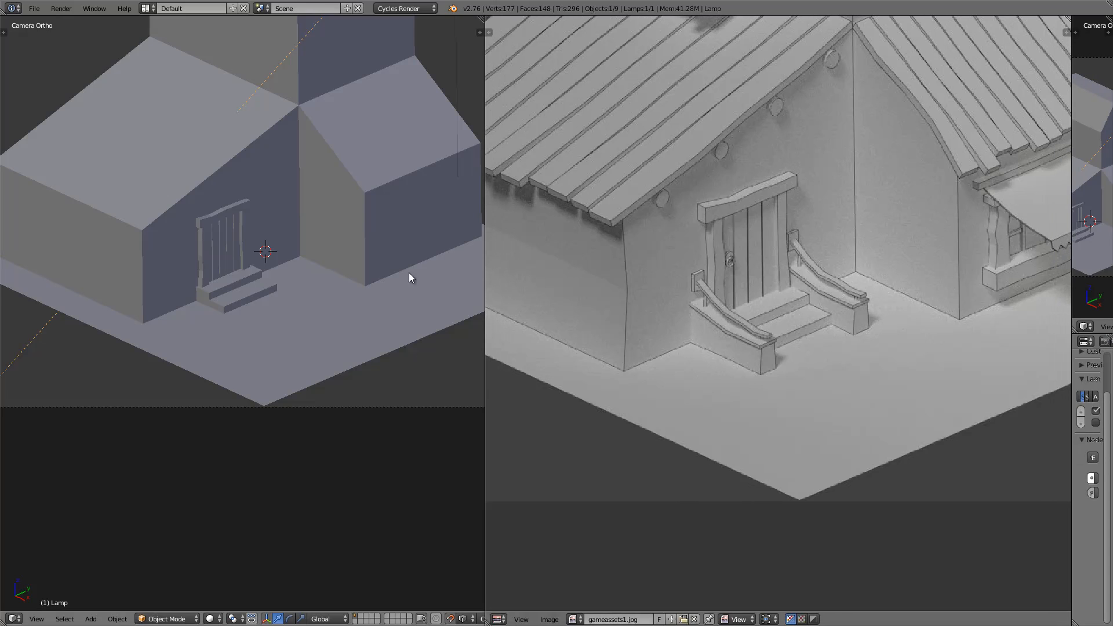
pyautogui.scroll(5, 277, 289)
pyautogui.scroll(-2, 280, 410)
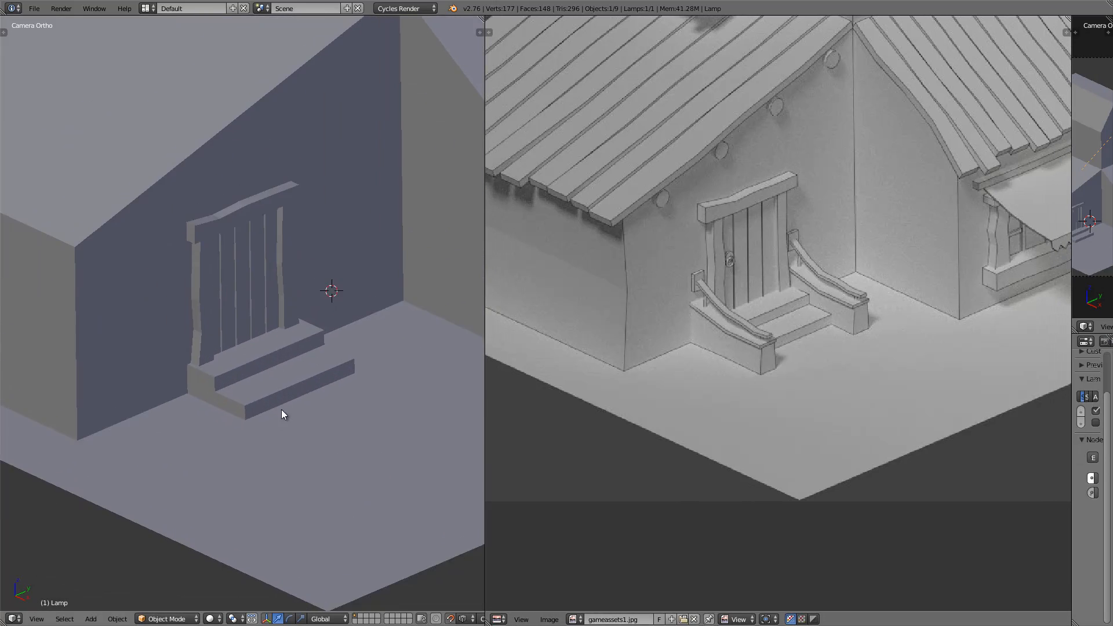
pyautogui.hotkey('shift', 'a')
pyautogui.moveTo(290, 424)
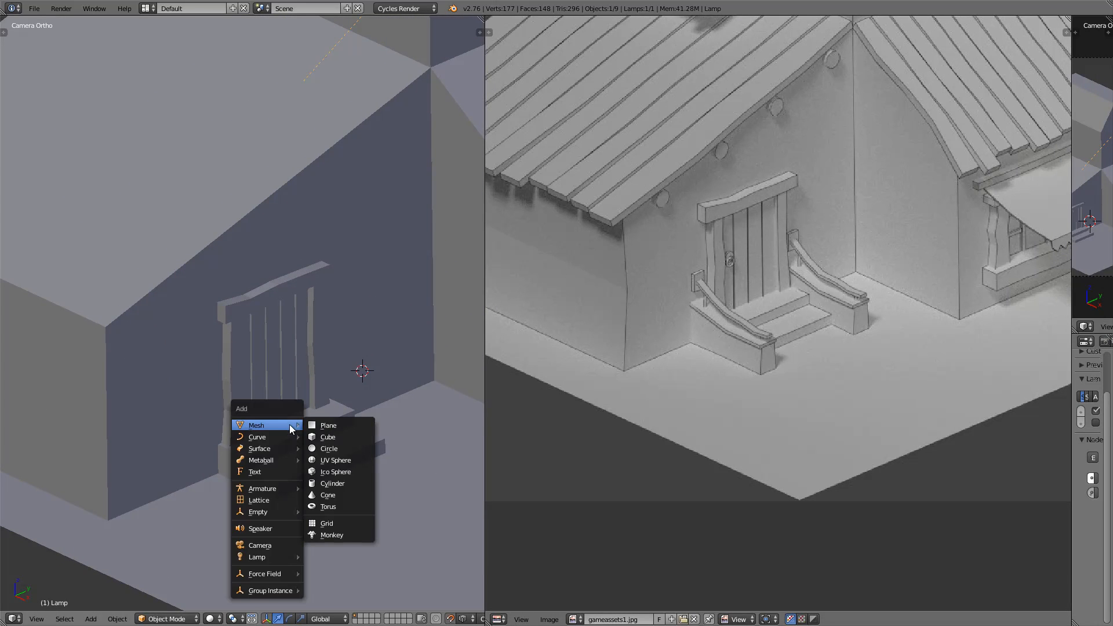
pyautogui.click(338, 482)
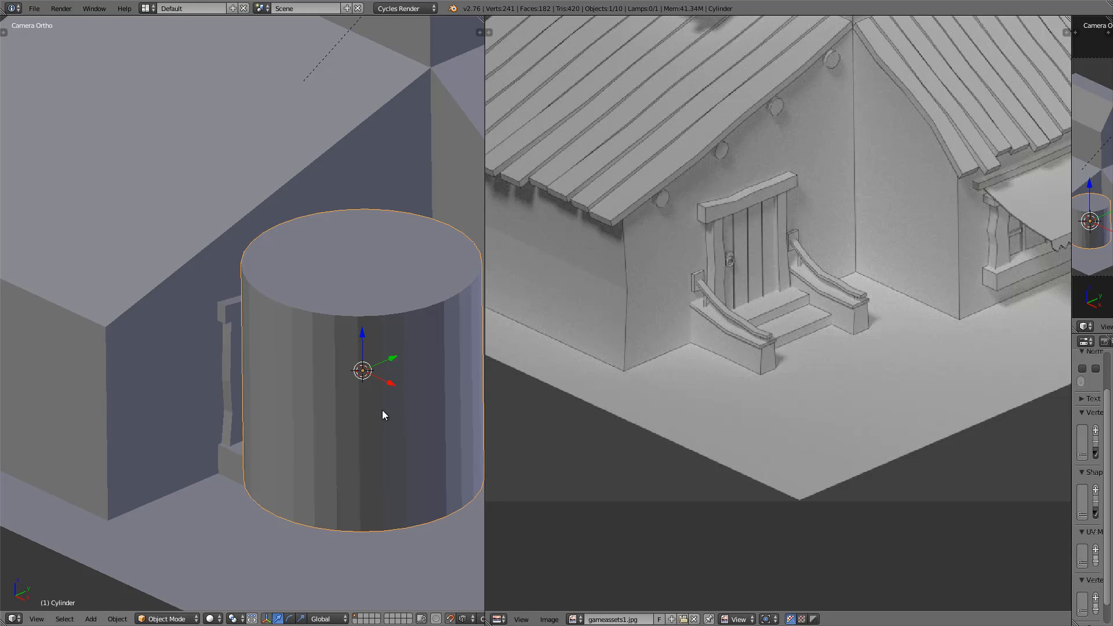
# Scale the cylinder down to doorknob size and flatten it along Z into a thin disc.
pyautogui.press('s')
pyautogui.rightClick(382, 387)
pyautogui.press('s')
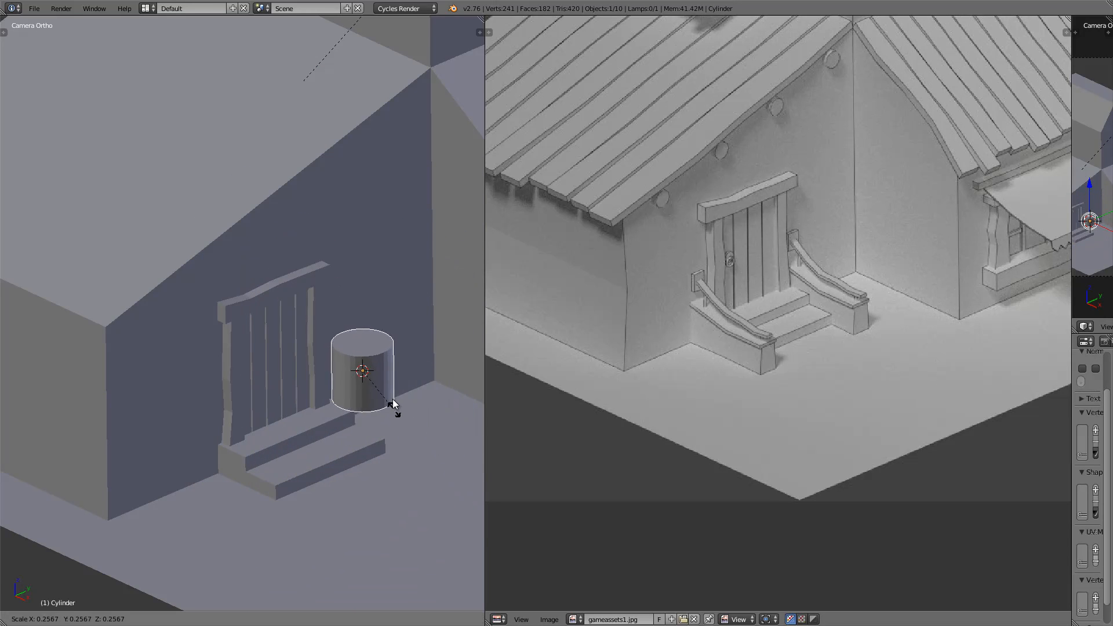
pyautogui.click(391, 381)
pyautogui.press('s')
pyautogui.press('z')
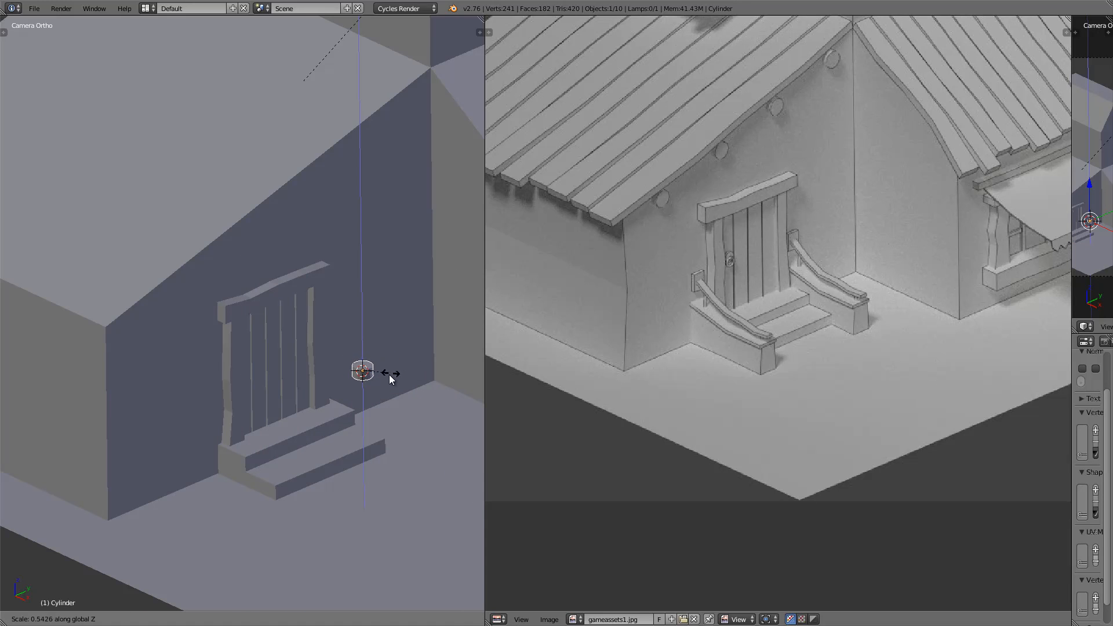
pyautogui.click(374, 375)
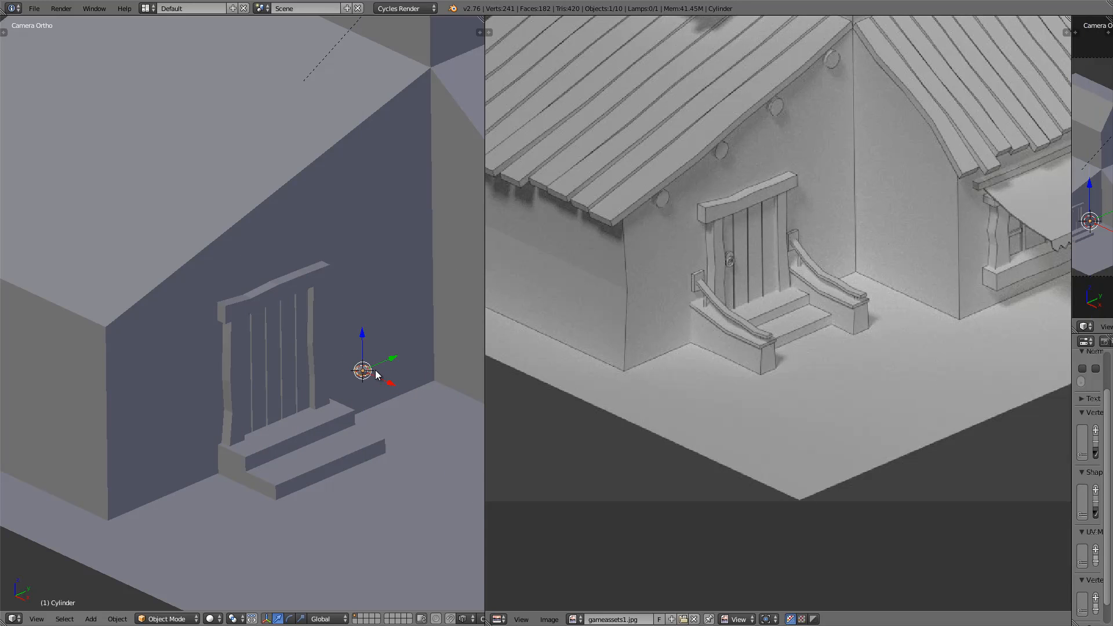
# Rotate the disc 90° about the Y axis so its flat face points out from the door.
pyautogui.write('rx')
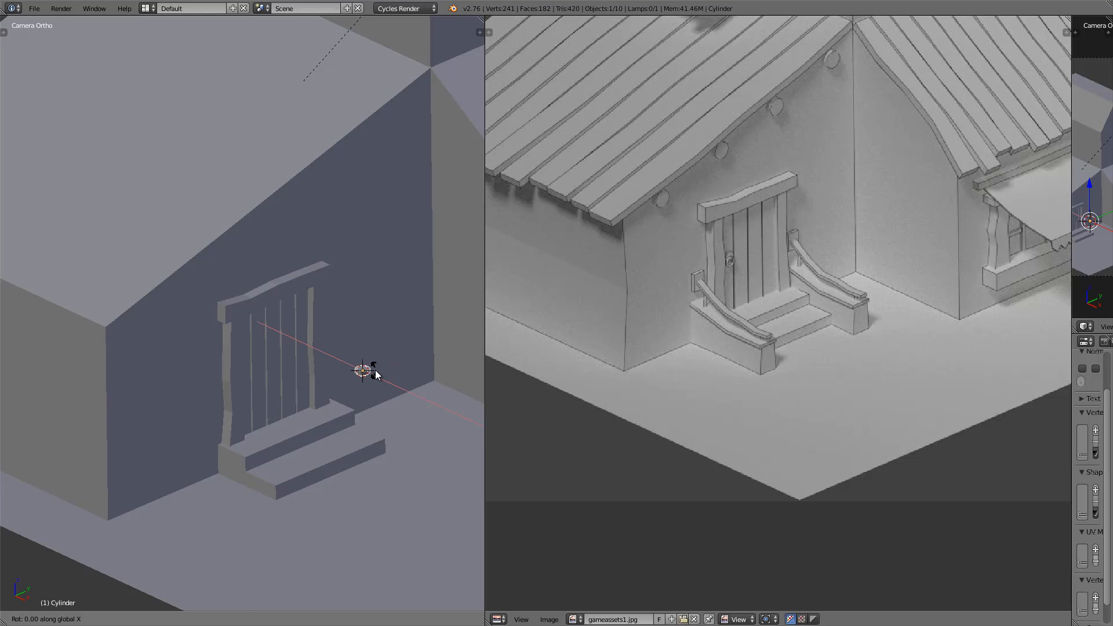
pyautogui.write('y90')
pyautogui.press('Return')
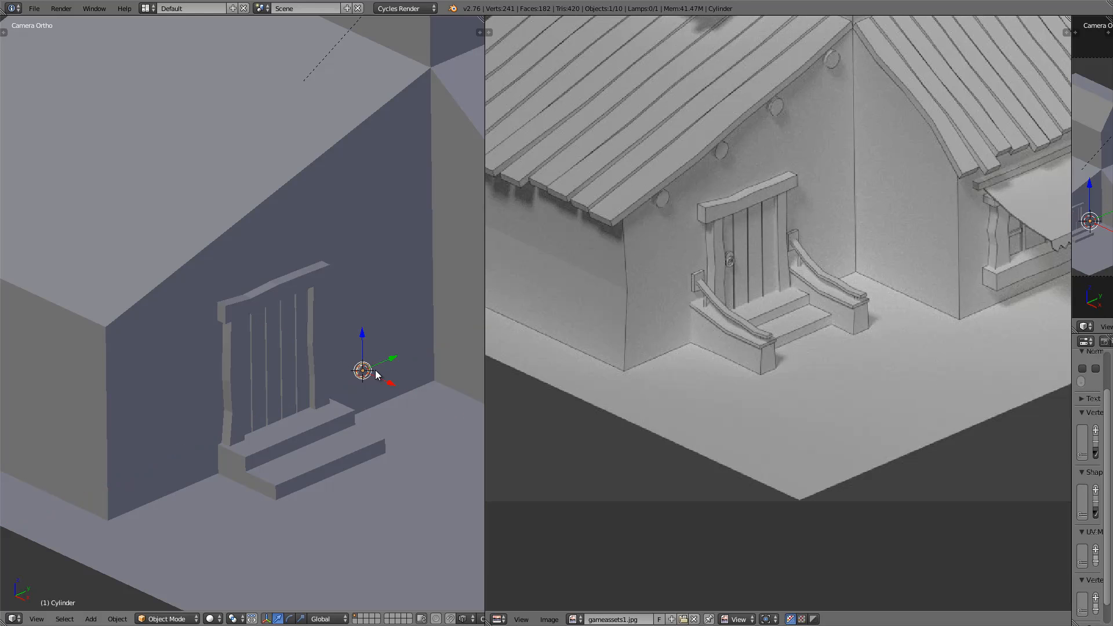
pyautogui.press('KP_Decimal')
pyautogui.scroll(-3, 269, 345)
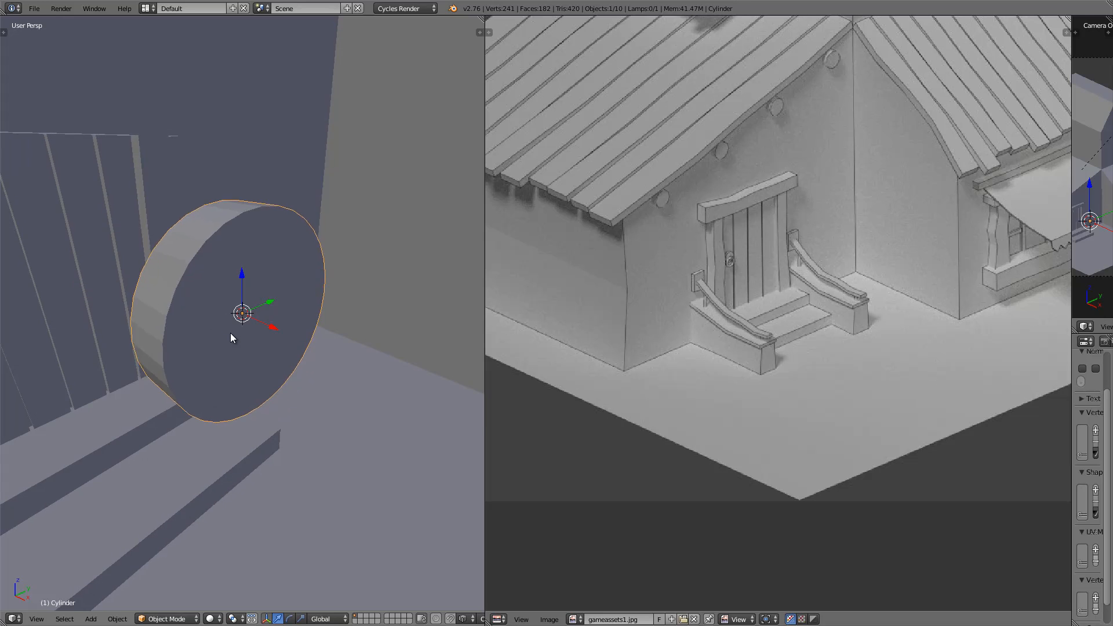
# Move the disc along X in the front wireframe view until it sits at the door planks.
pyautogui.moveTo(231, 333); pyautogui.dragTo(307, 312, button='middle')
pyautogui.hotkey('ctrl', 'Up')
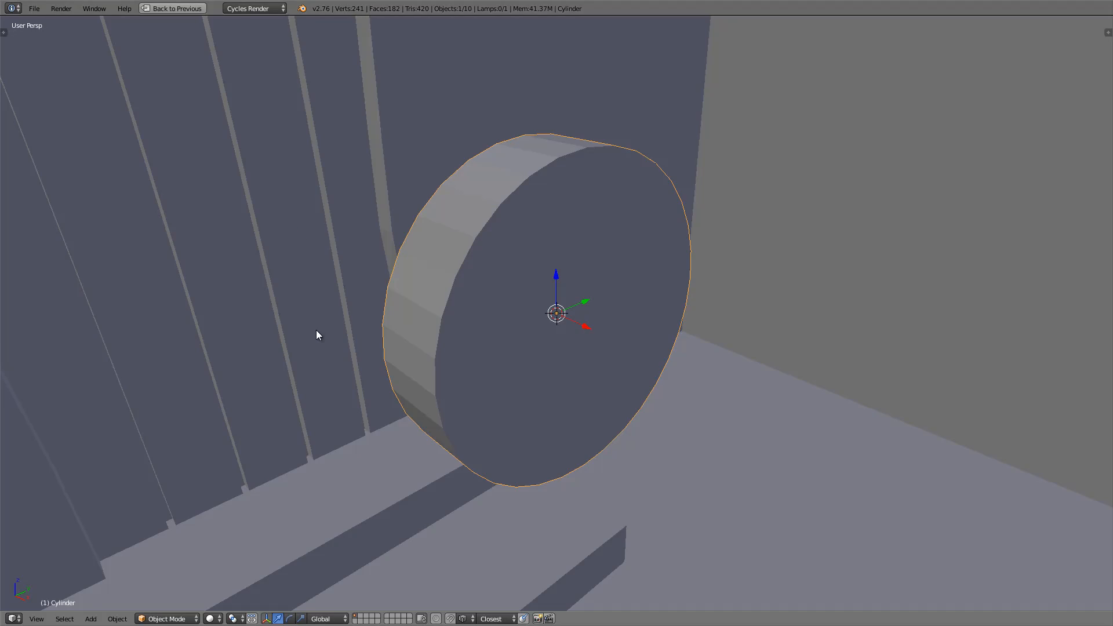
pyautogui.scroll(-5, 349, 363)
pyautogui.moveTo(383, 372); pyautogui.dragTo(482, 353, button='middle')
pyautogui.press('KP_1')
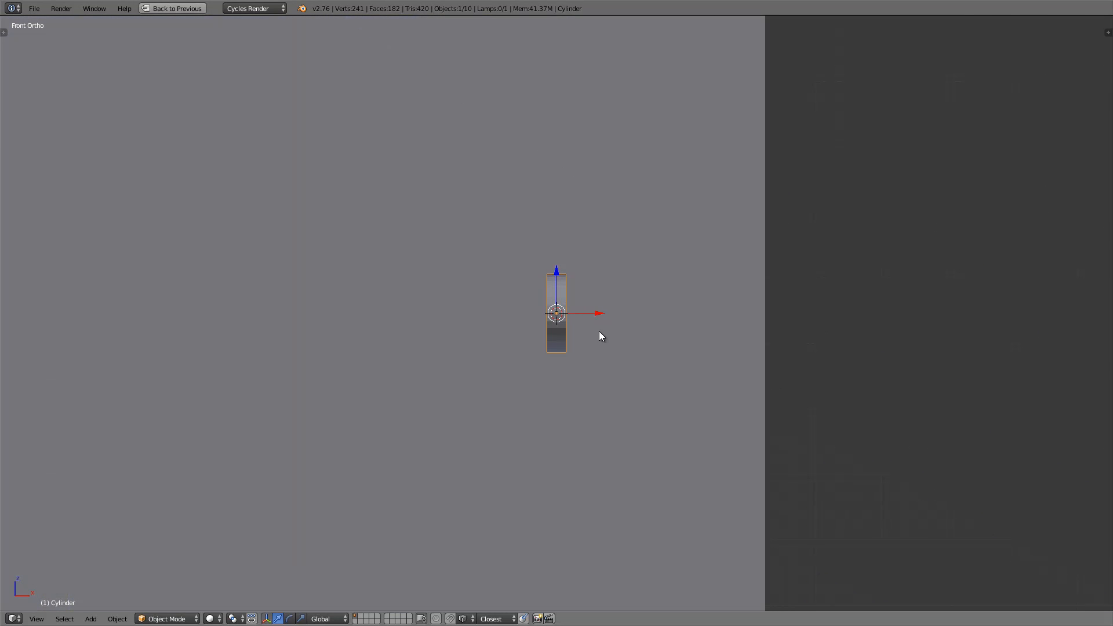
pyautogui.press('KP_5')
pyautogui.press('z')
pyautogui.press('g')
pyautogui.press('x')
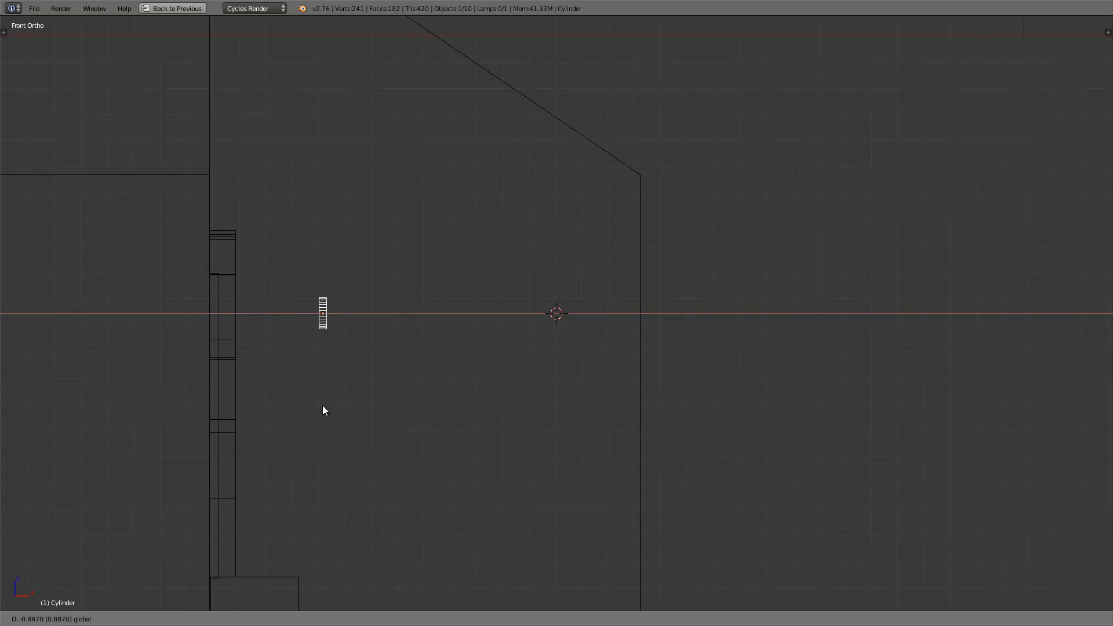
pyautogui.click(271, 401)
pyautogui.press('KP_Decimal')
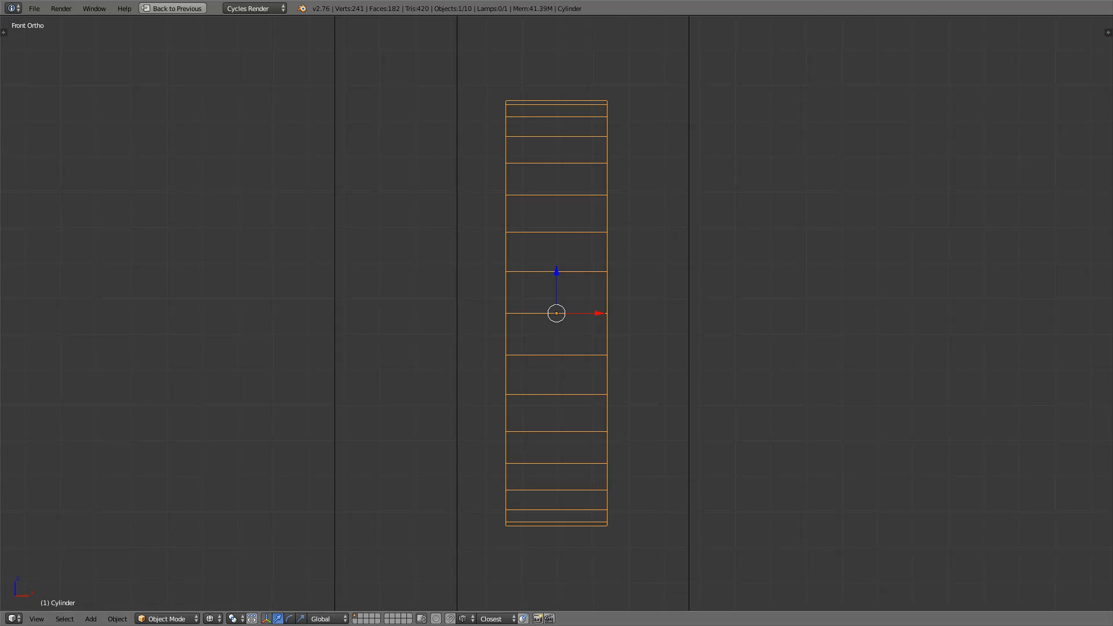
# Lower the disc to handle height on the door and scale it down slightly.
pyautogui.scroll(-5, 486, 273)
pyautogui.moveTo(464, 295)
pyautogui.mouseDown(button='middle')
pyautogui.moveTo(471, 366)
pyautogui.moveTo(460, 361)
pyautogui.moveTo(505, 339)
pyautogui.moveTo(522, 373)
pyautogui.mouseUp(button='middle')
pyautogui.scroll(-9, 460, 362)
pyautogui.press('z')
pyautogui.keyDown('shift'); pyautogui.moveTo(486, 268); pyautogui.dragTo(420, 97, button='middle'); pyautogui.keyUp('shift')
pyautogui.moveTo(494, 120); pyautogui.dragTo(504, 254)
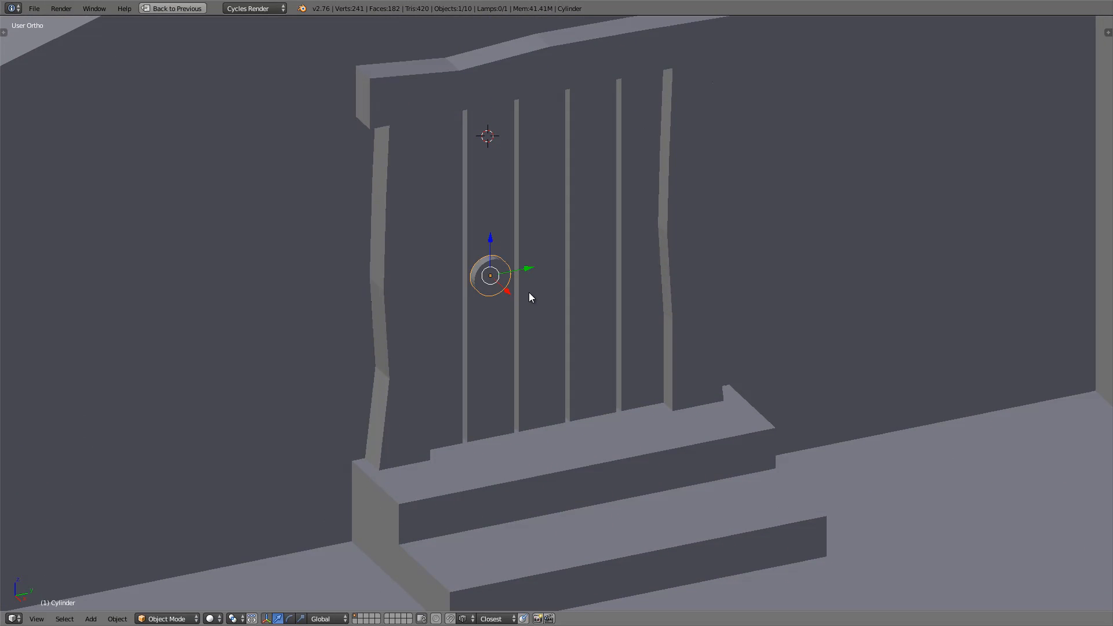
pyautogui.press('s')
pyautogui.click(520, 293)
# Move the disc along Y in the side wireframe view onto the door's outermost plank.
pyautogui.press('KP_3')
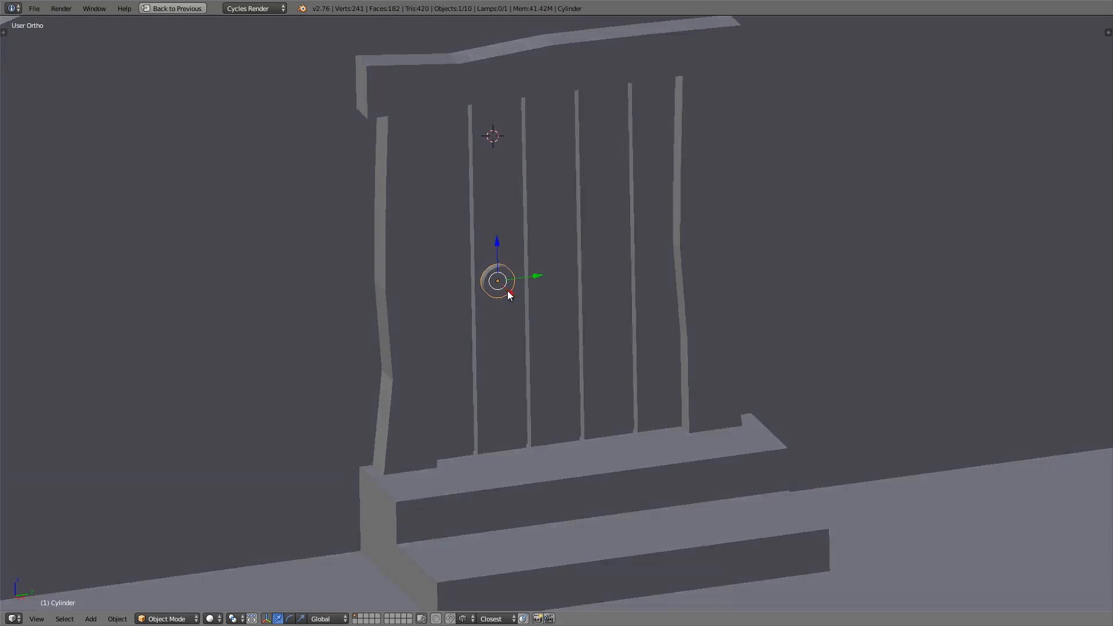
pyautogui.press('z')
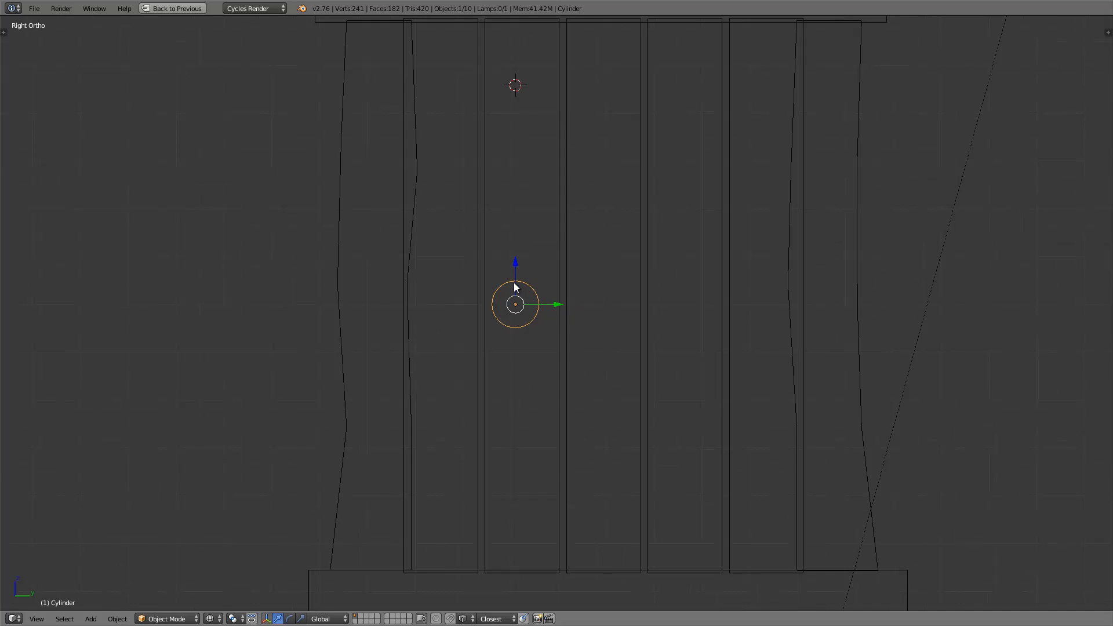
pyautogui.scroll(-2, 526, 305)
pyautogui.moveTo(562, 311); pyautogui.dragTo(513, 308)
# Extrude both flat end faces of the disc in place.
pyautogui.moveTo(491, 315); pyautogui.dragTo(512, 332, button='middle')
pyautogui.scroll(8, 504, 324)
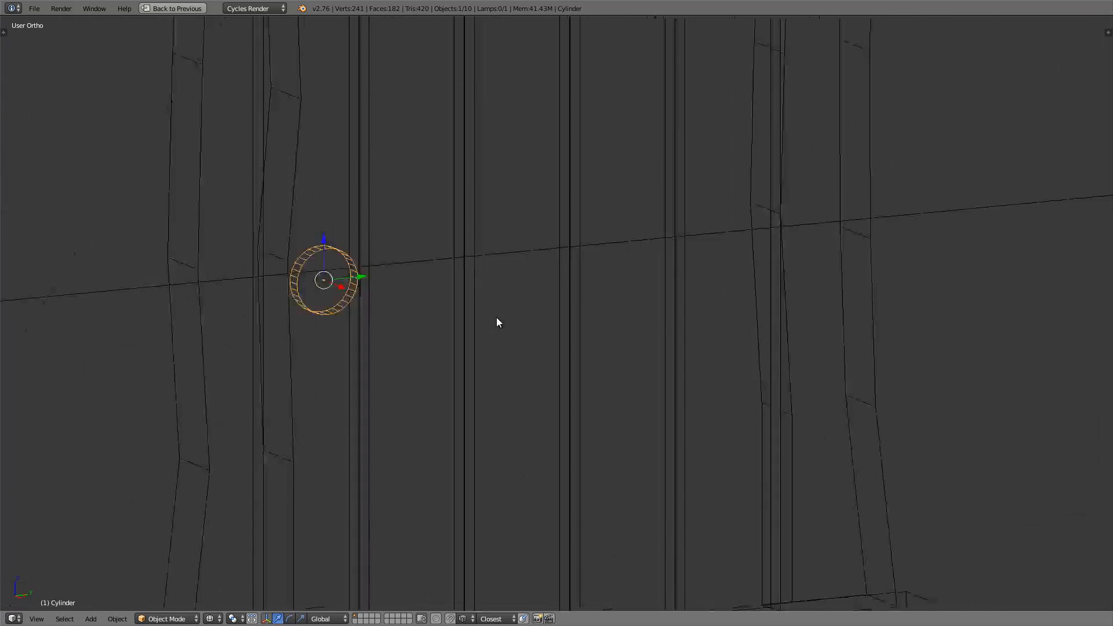
pyautogui.press('Tab')
pyautogui.keyDown('shift'); pyautogui.moveTo(241, 338); pyautogui.dragTo(580, 450, button='middle'); pyautogui.keyUp('shift')
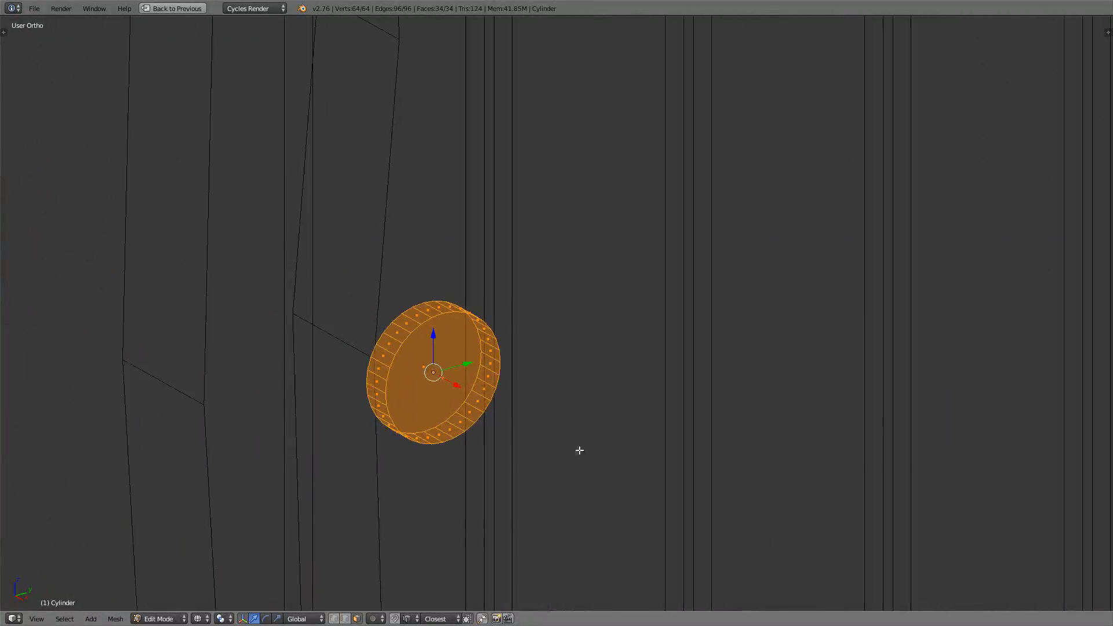
pyautogui.rightClick(415, 370)
pyautogui.keyDown('shift'); pyautogui.rightClick(440, 378); pyautogui.keyUp('shift')
pyautogui.moveTo(450, 385); pyautogui.dragTo(463, 395, button='middle')
pyautogui.press('e')
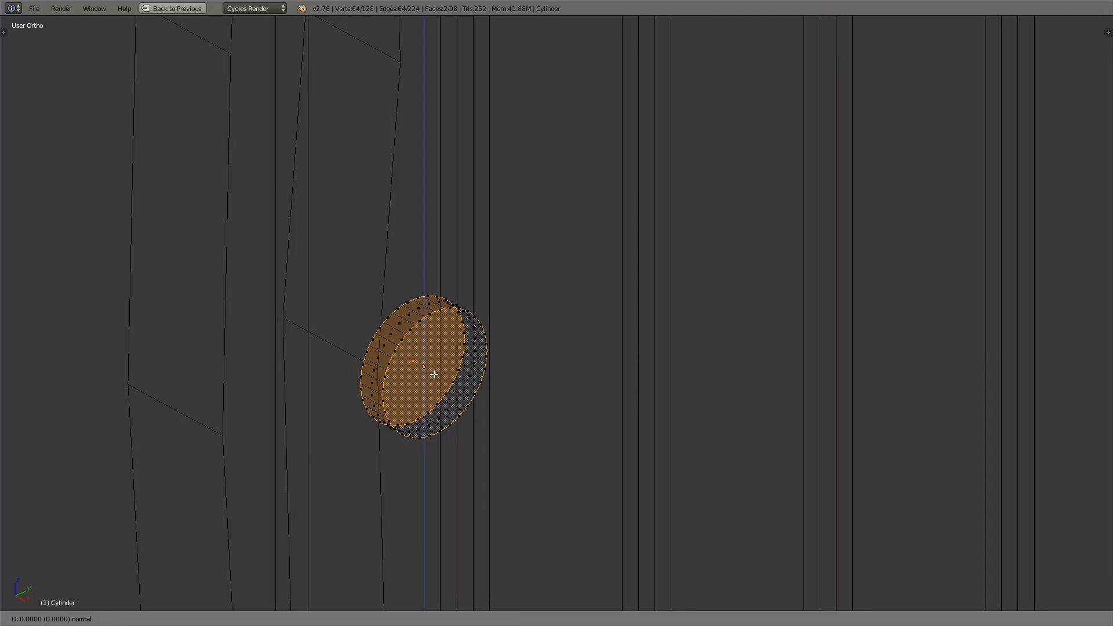
pyautogui.rightClick(434, 374)
# Spread the extruded end faces outward along X and scale them down to bevel the disc's rims.
pyautogui.press('s')
pyautogui.press('x')
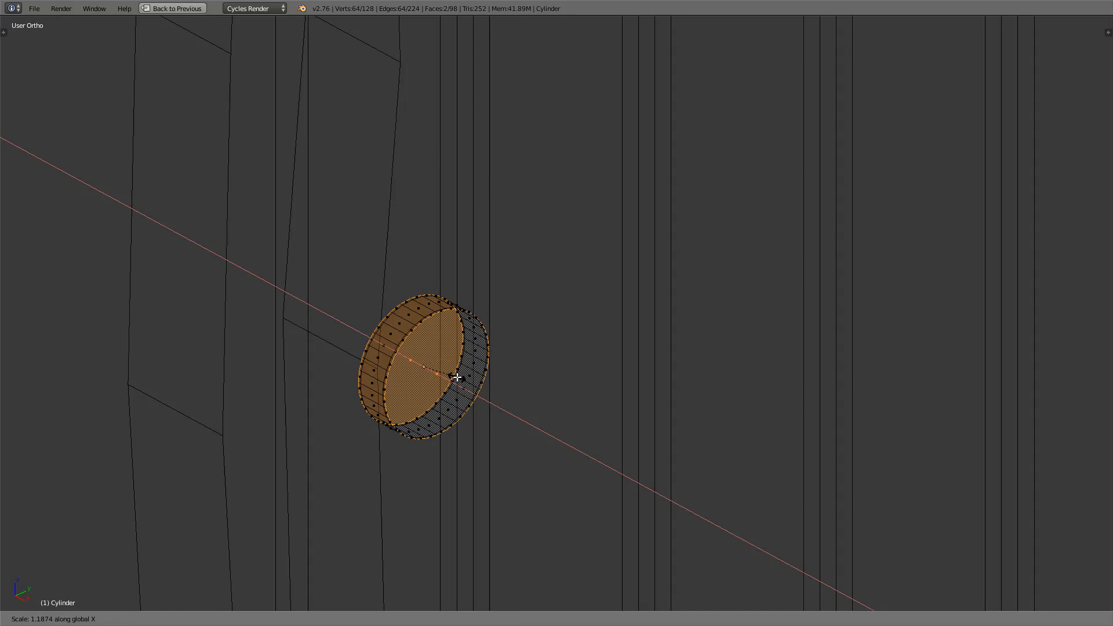
pyautogui.click(474, 376)
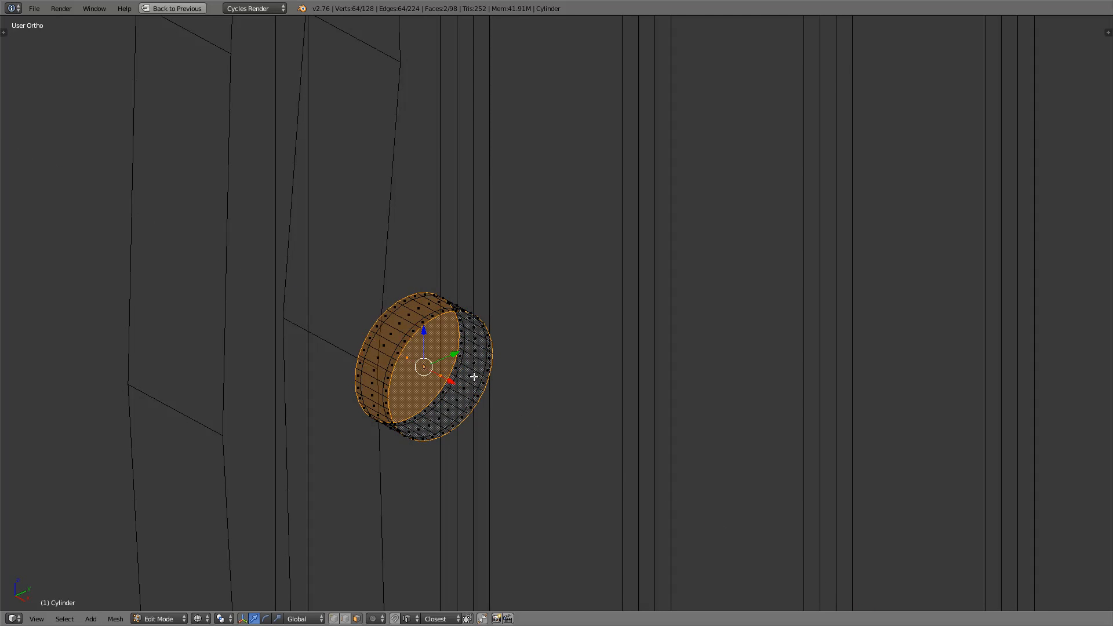
pyautogui.press('s')
pyautogui.click(516, 368)
pyautogui.press('Tab')
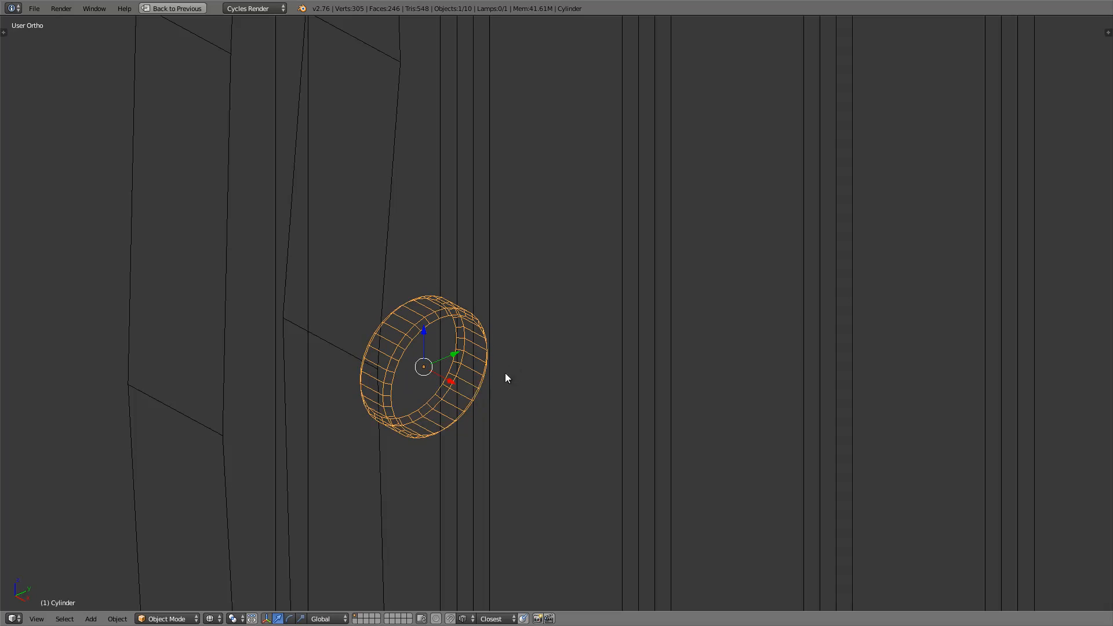
# Push the bevelled disc along X toward the door planks and shift it slightly along Y.
pyautogui.press('a')
pyautogui.press('z')
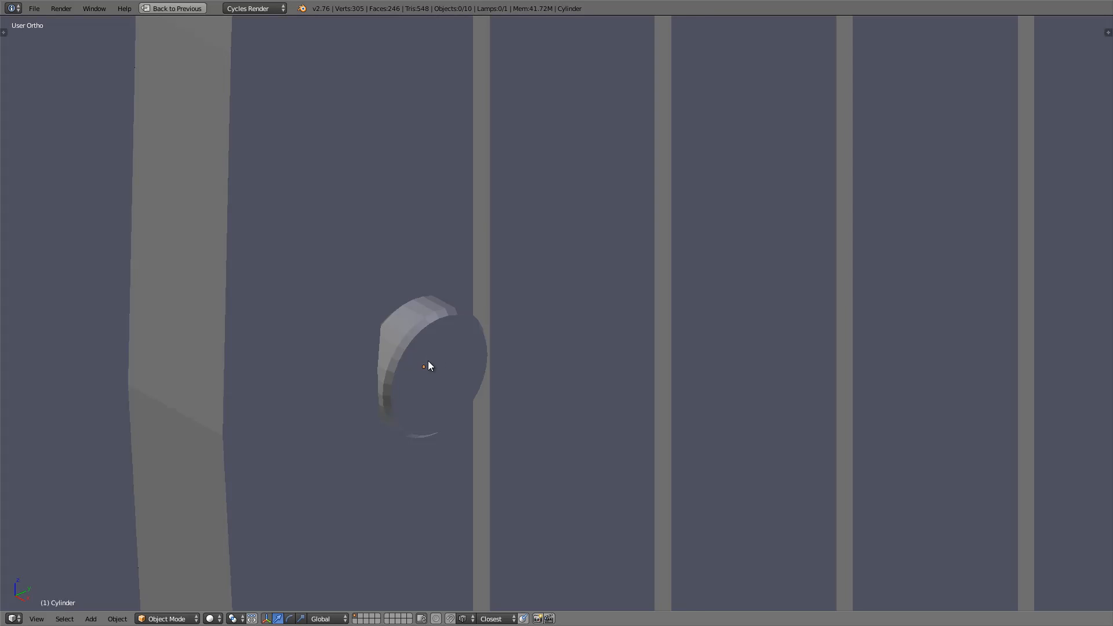
pyautogui.moveTo(427, 368)
pyautogui.mouseDown(button='middle')
pyautogui.moveTo(369, 402)
pyautogui.moveTo(375, 449)
pyautogui.moveTo(504, 233)
pyautogui.mouseUp(button='middle')
pyautogui.rightClick(502, 229)
pyautogui.press('g')
pyautogui.press('x')
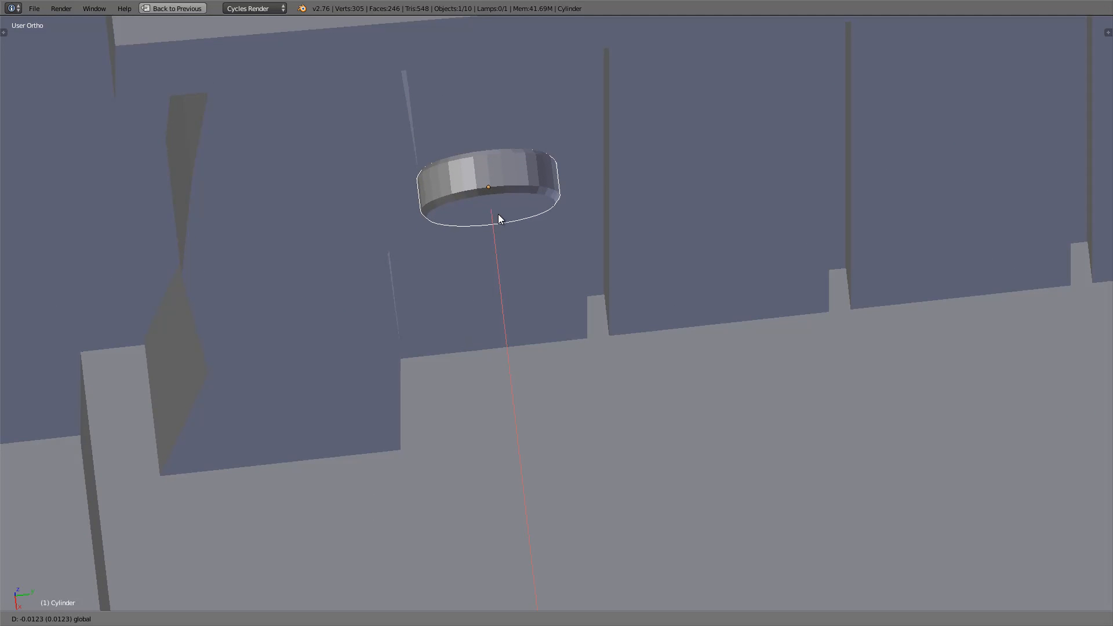
pyautogui.click(499, 214)
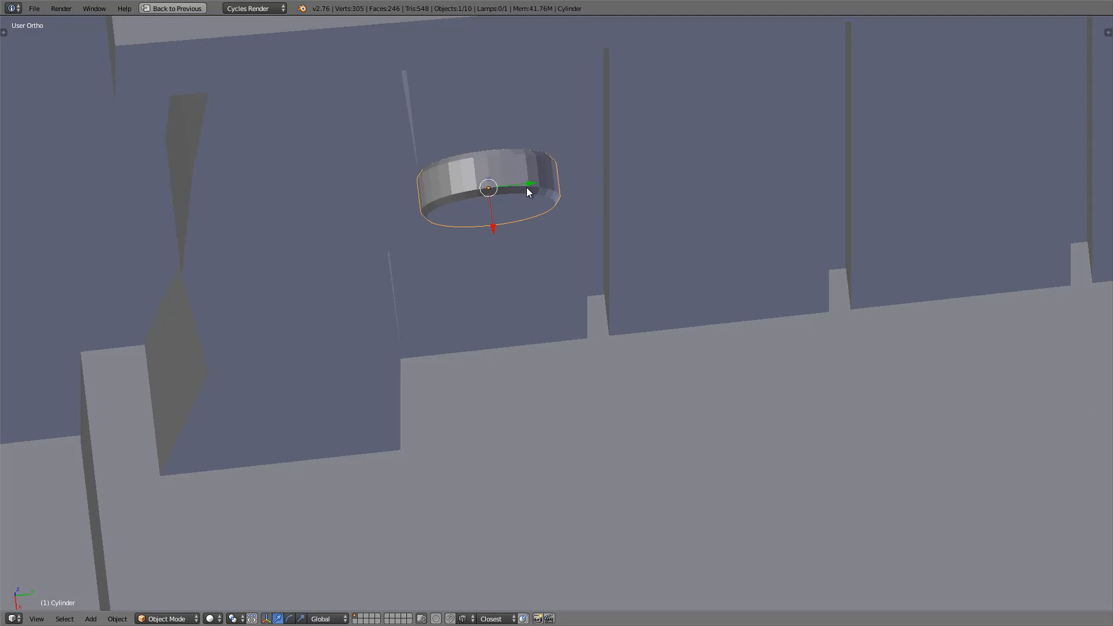
pyautogui.moveTo(526, 187); pyautogui.dragTo(543, 187)
# Add a torus mesh and scale it down to a small ring that fits the door knob.
pyautogui.moveTo(543, 198); pyautogui.dragTo(571, 152, button='middle')
pyautogui.scroll(-6, 596, 272)
pyautogui.moveTo(512, 288); pyautogui.dragTo(522, 248, button='middle')
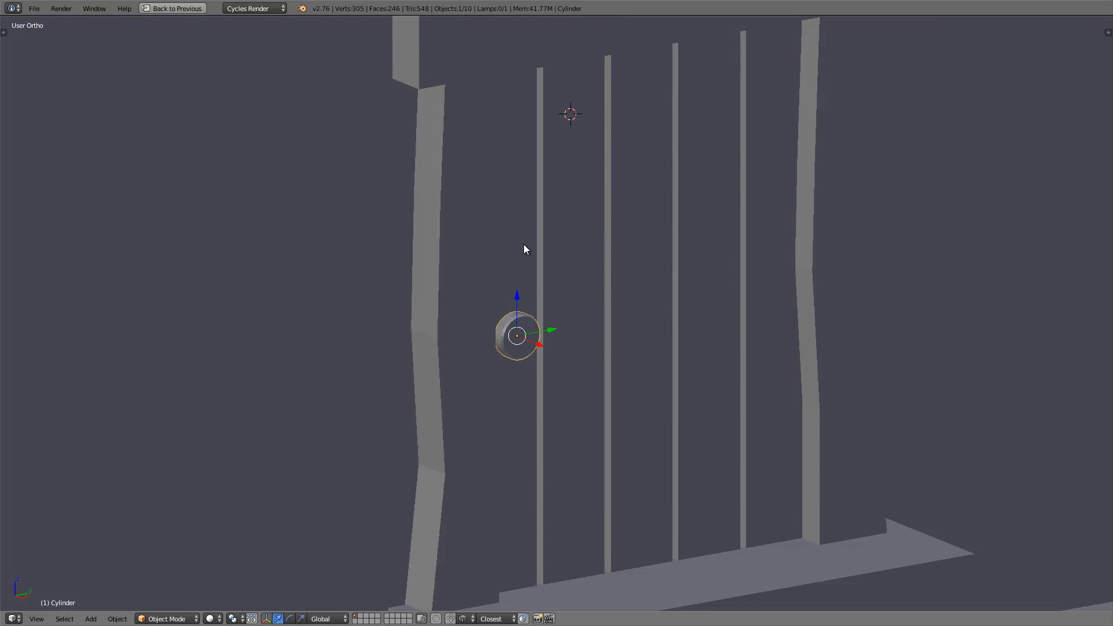
pyautogui.hotkey('shift', 'a')
pyautogui.moveTo(524, 245)
pyautogui.click(581, 326)
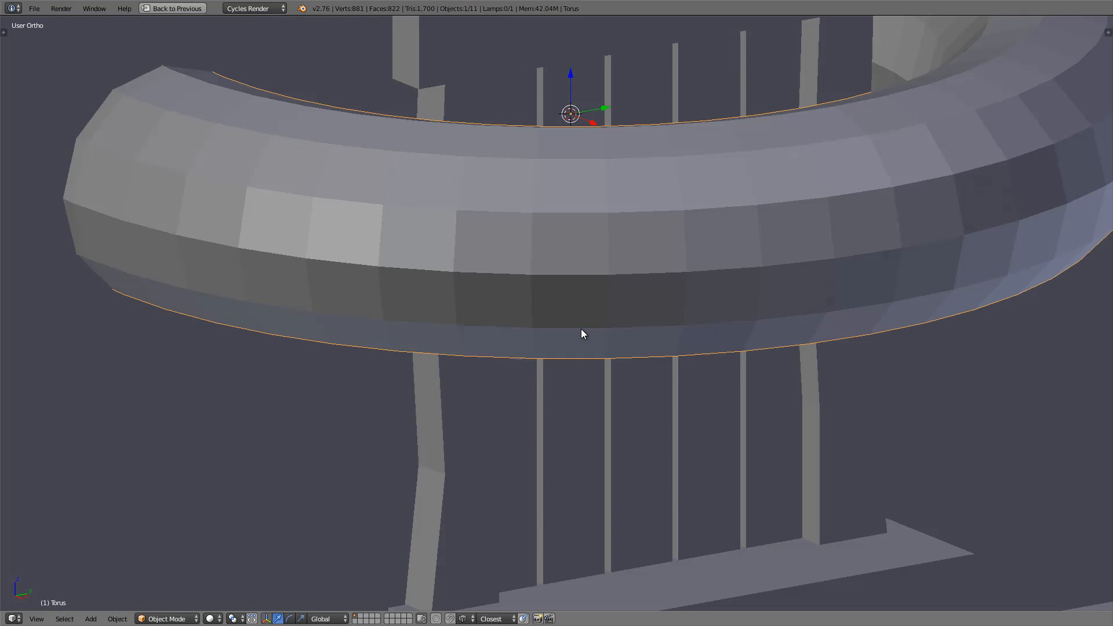
pyautogui.press('s')
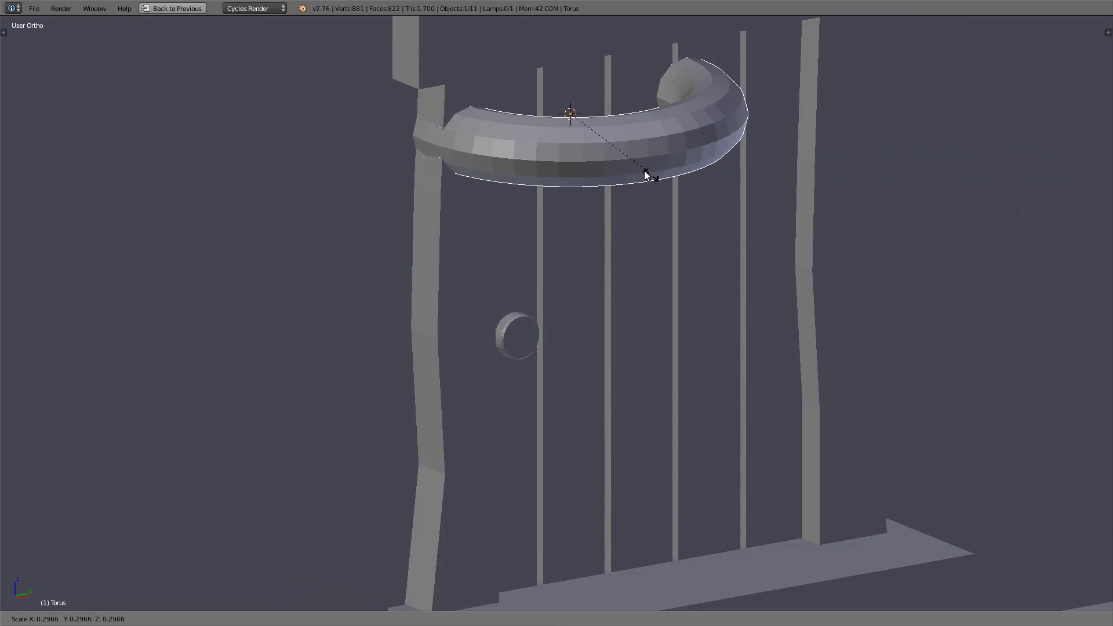
pyautogui.click(577, 130)
# Lower the torus along Z to knob height and rotate it 90° about the X axis.
pyautogui.press('g')
pyautogui.press('z')
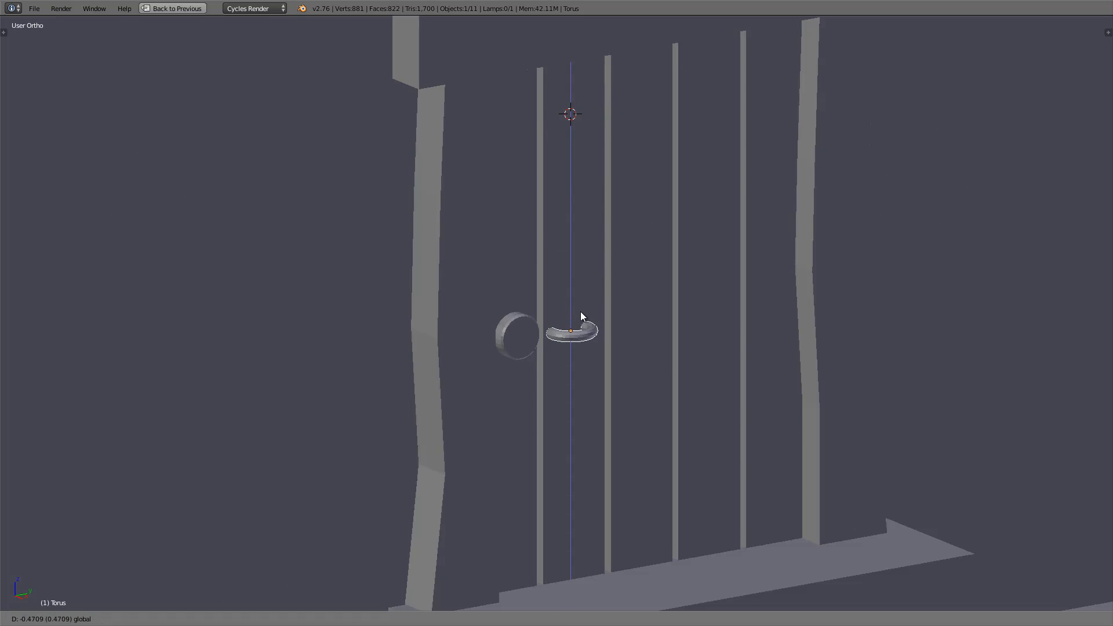
pyautogui.click(580, 311)
pyautogui.press('r')
pyautogui.press('x')
pyautogui.press('y')
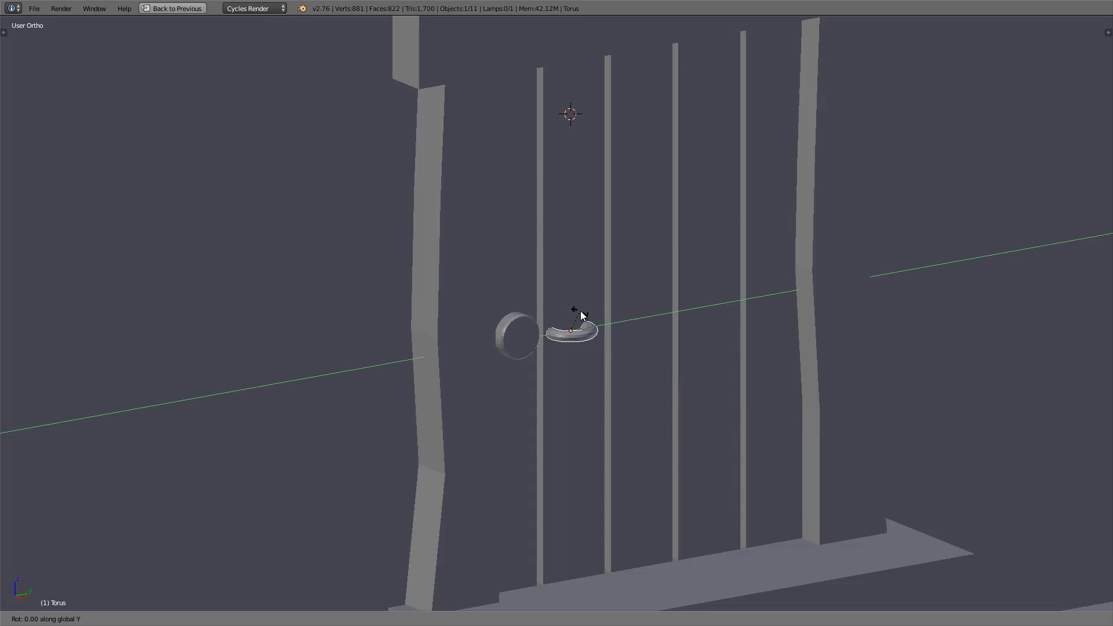
pyautogui.write('x90')
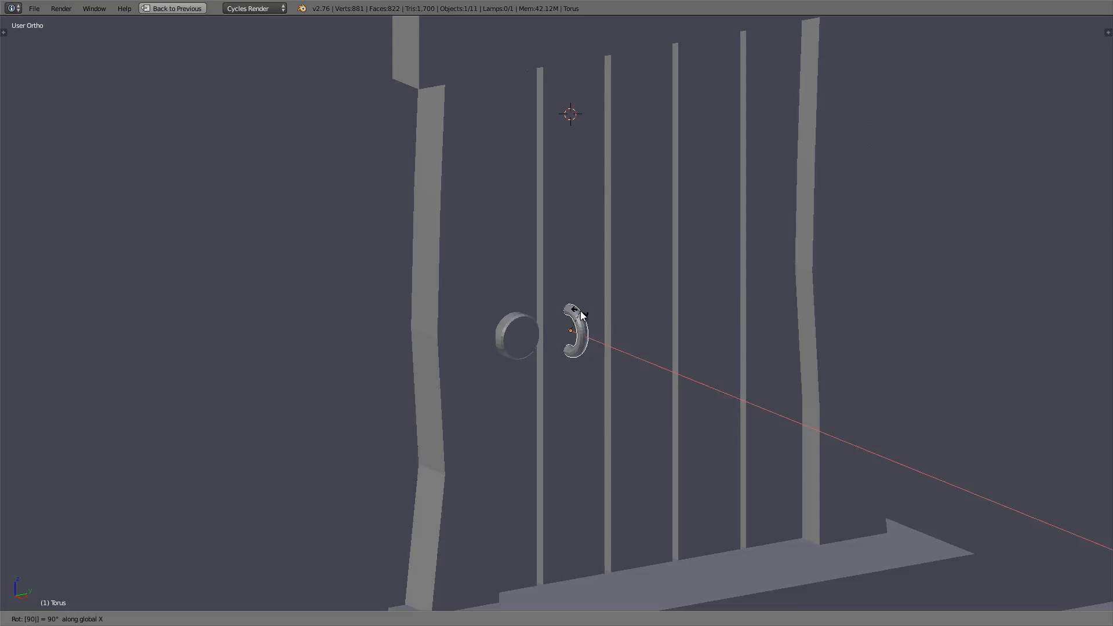
pyautogui.press('Return')
# Scale the torus down to roughly two thirds of its size.
pyautogui.scroll(1, 579, 311)
pyautogui.scroll(3, 588, 337)
pyautogui.press('s')
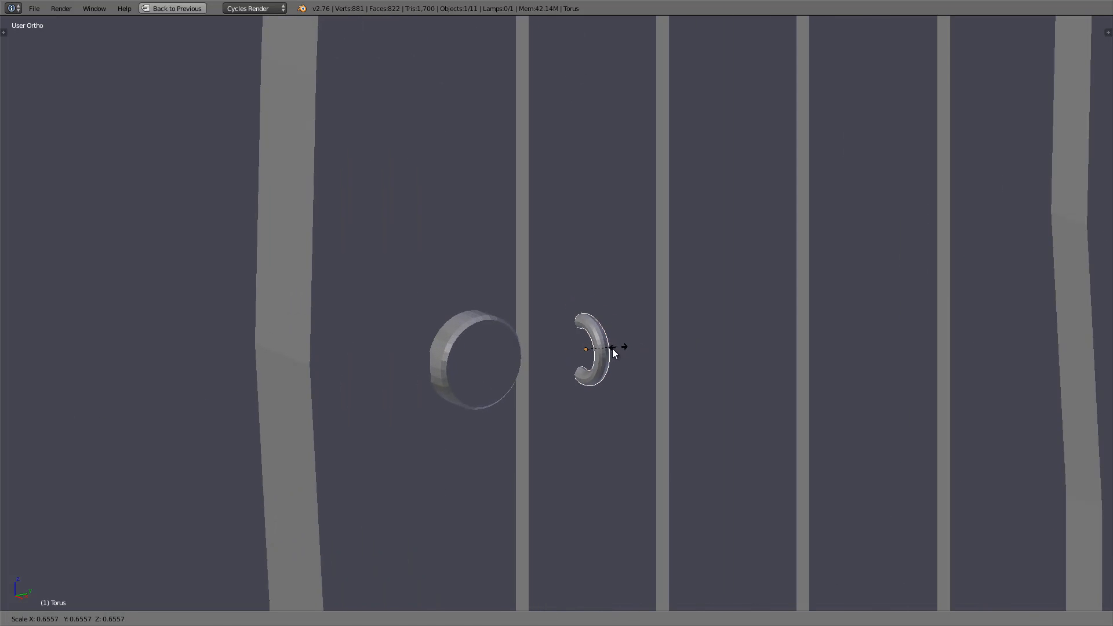
pyautogui.click(614, 346)
# Move the torus along Y and Z to centre it on the round knob's face.
pyautogui.press('g')
pyautogui.press('y')
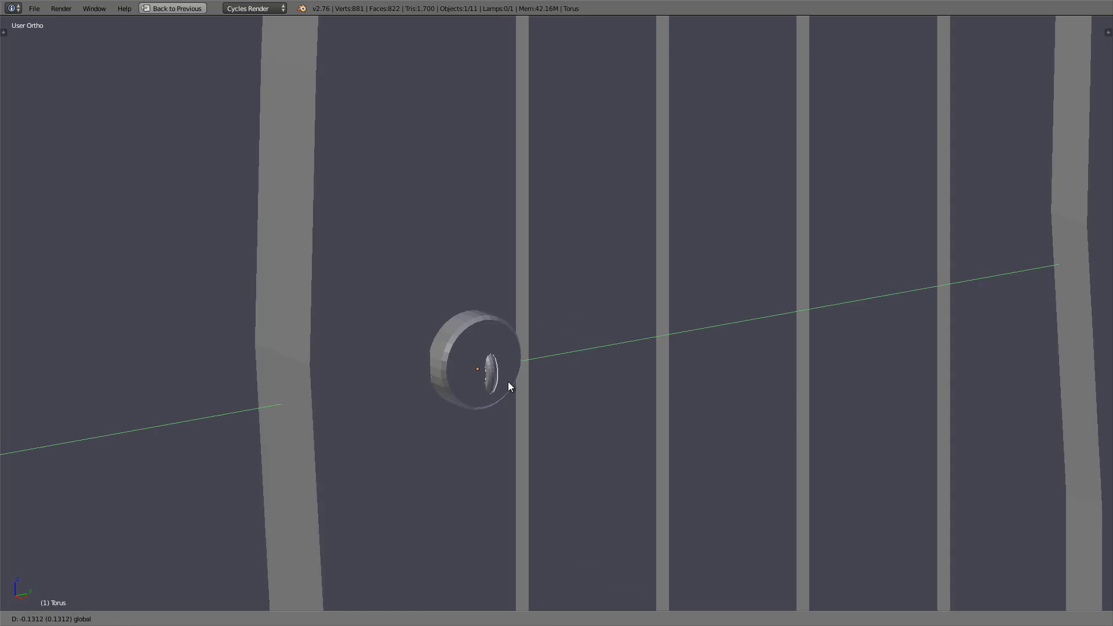
pyautogui.click(494, 363)
pyautogui.press('g')
pyautogui.press('z')
pyautogui.click(477, 331)
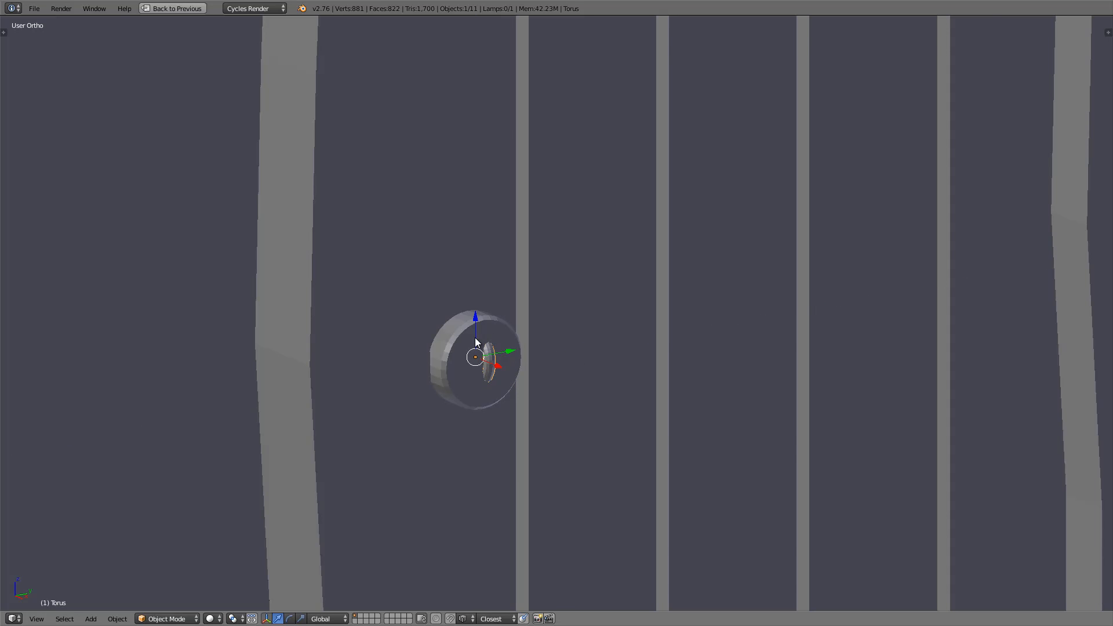
pyautogui.press('KP_3')
pyautogui.click(570, 380)
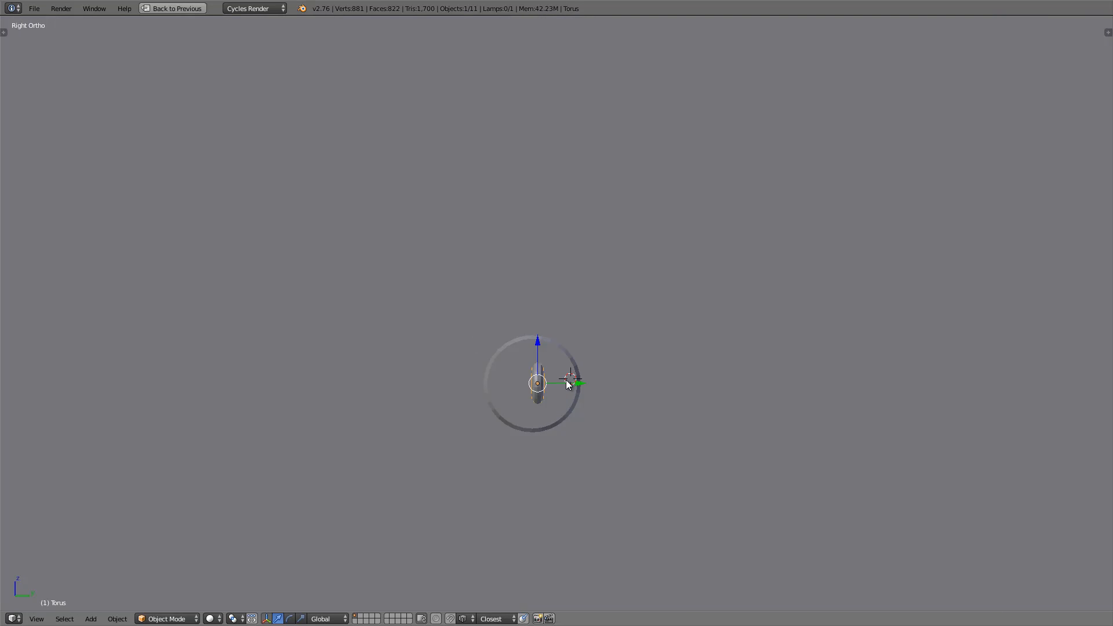
pyautogui.press('g')
pyautogui.press('y')
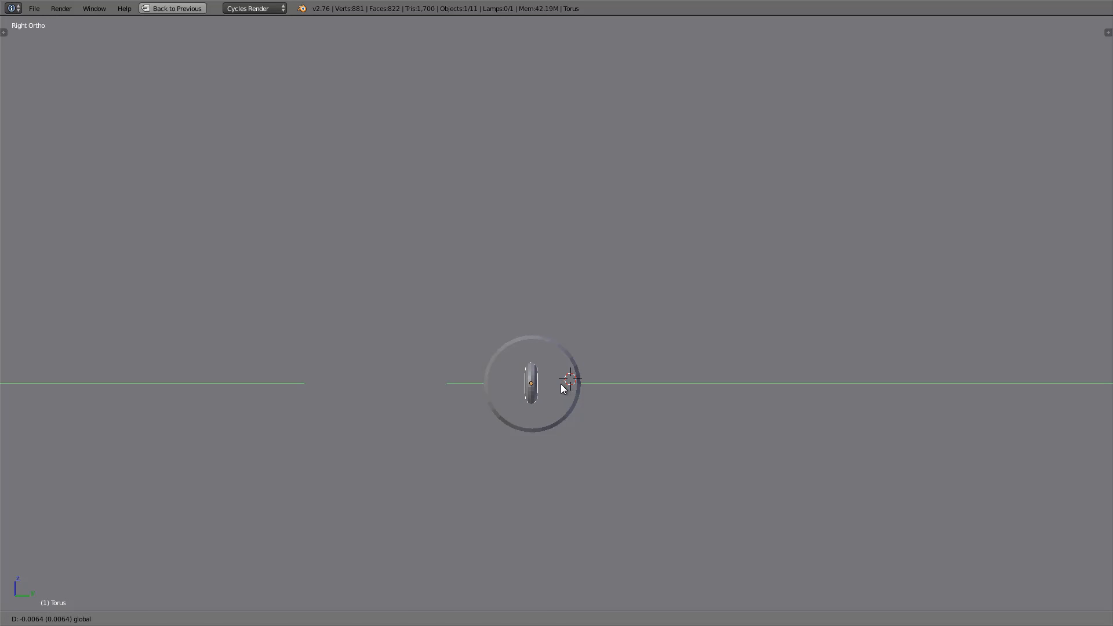
pyautogui.click(561, 387)
# Pull the torus outward along X by about 0.03 so half of the ring protrudes from the knob.
pyautogui.moveTo(559, 413); pyautogui.dragTo(536, 388, button='middle')
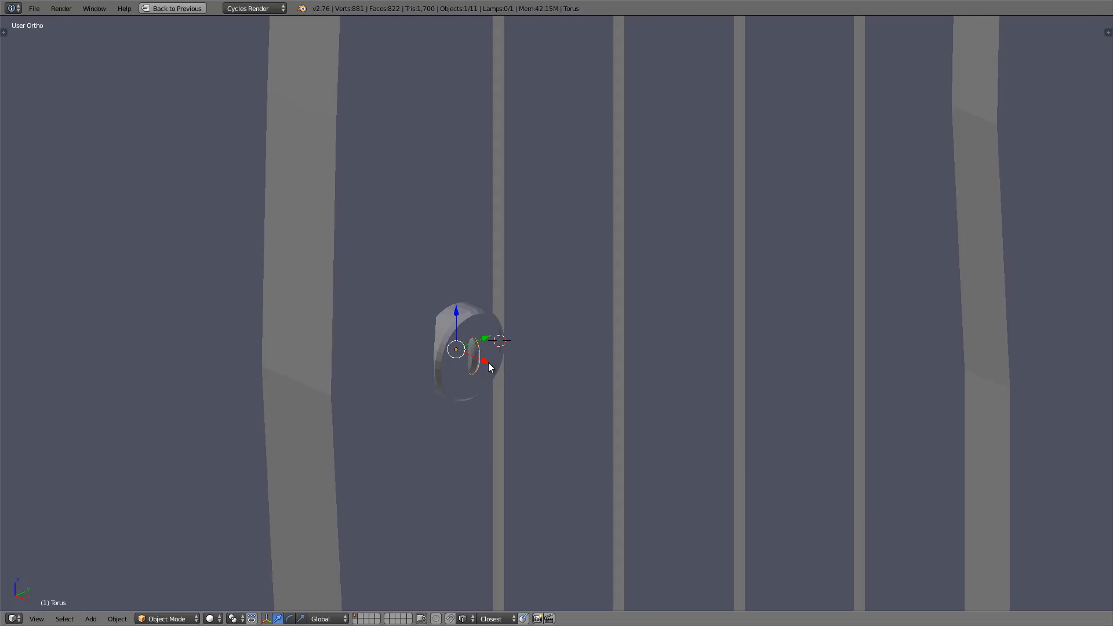
pyautogui.press('g')
pyautogui.press('x')
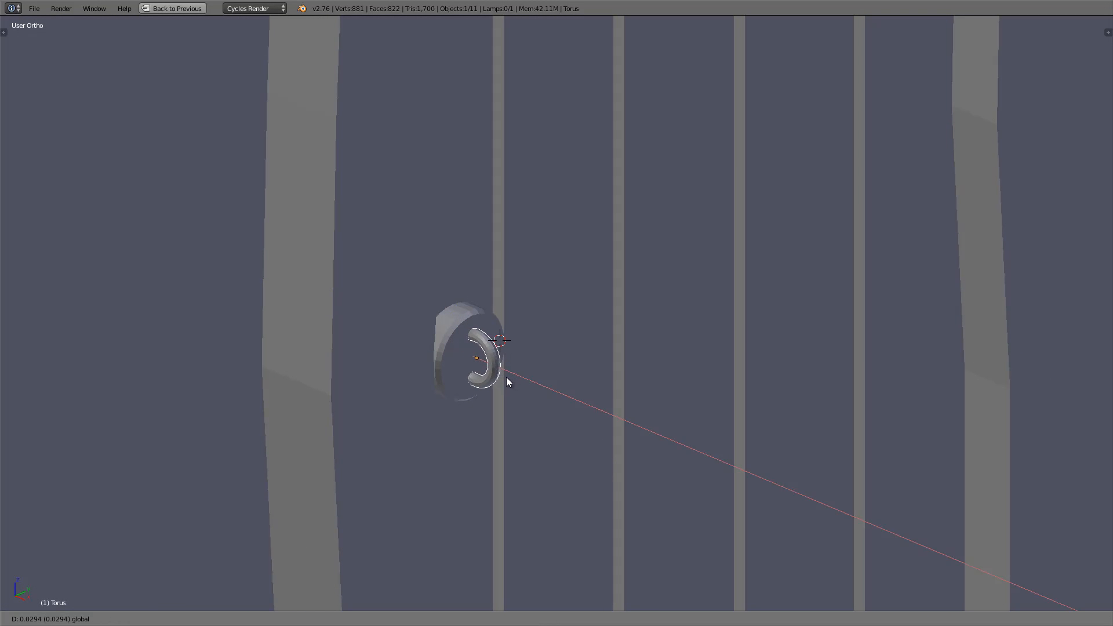
pyautogui.click(506, 376)
# Duplicate the torus in place and rotate the copy 90° about Y and 90° about X.
pyautogui.hotkey('shift', 'd')
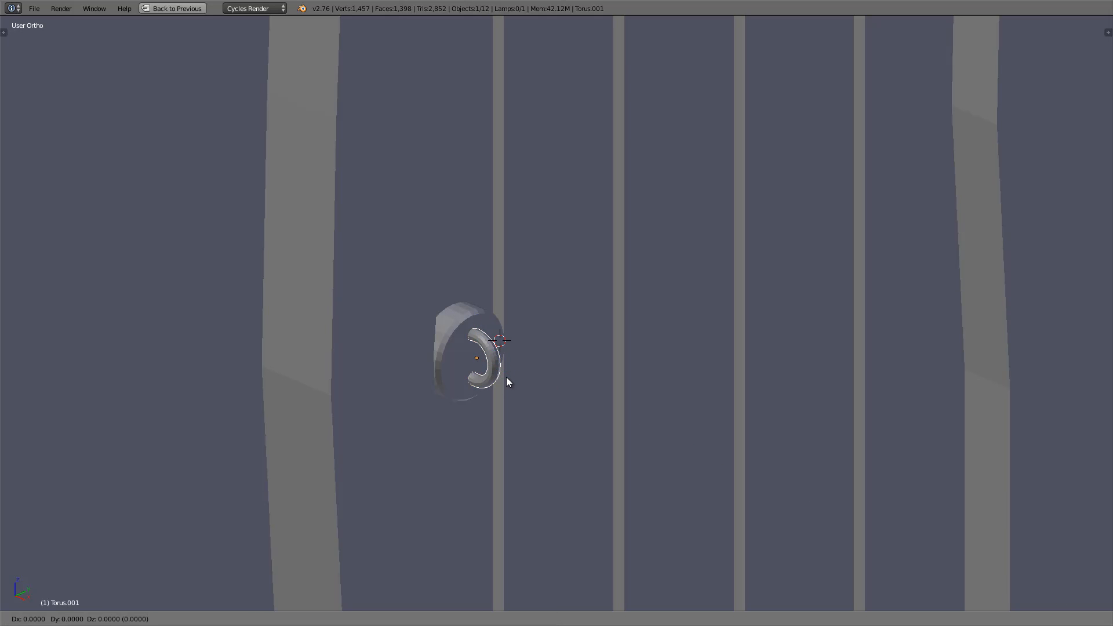
pyautogui.rightClick(506, 376)
pyautogui.press('r')
pyautogui.press('x')
pyautogui.write('y90')
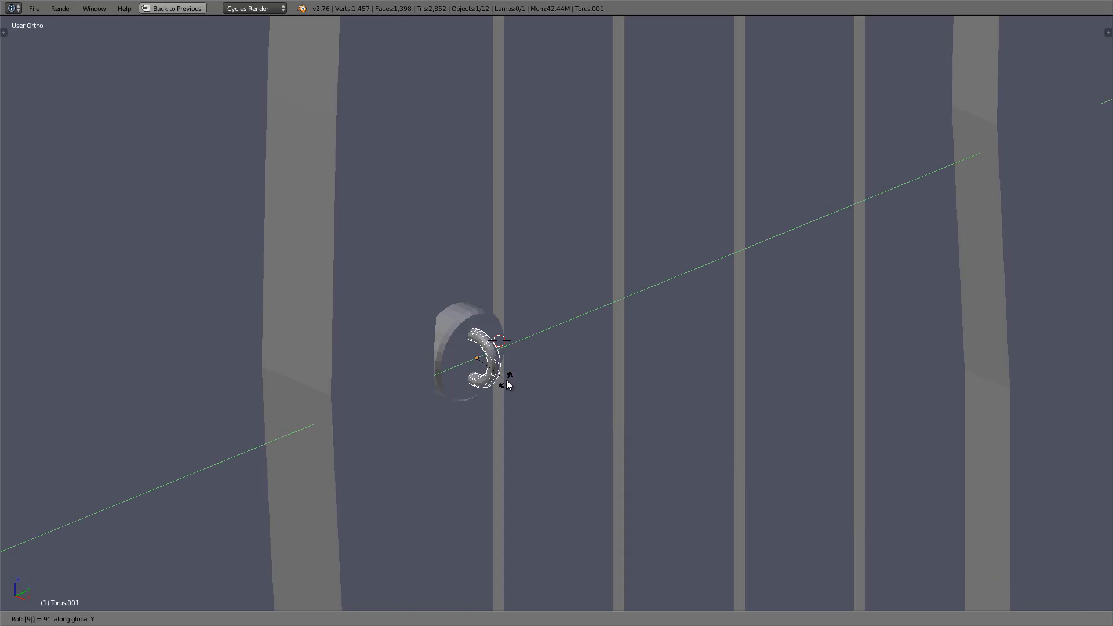
pyautogui.press('Return')
pyautogui.write('rx90')
pyautogui.press('Return')
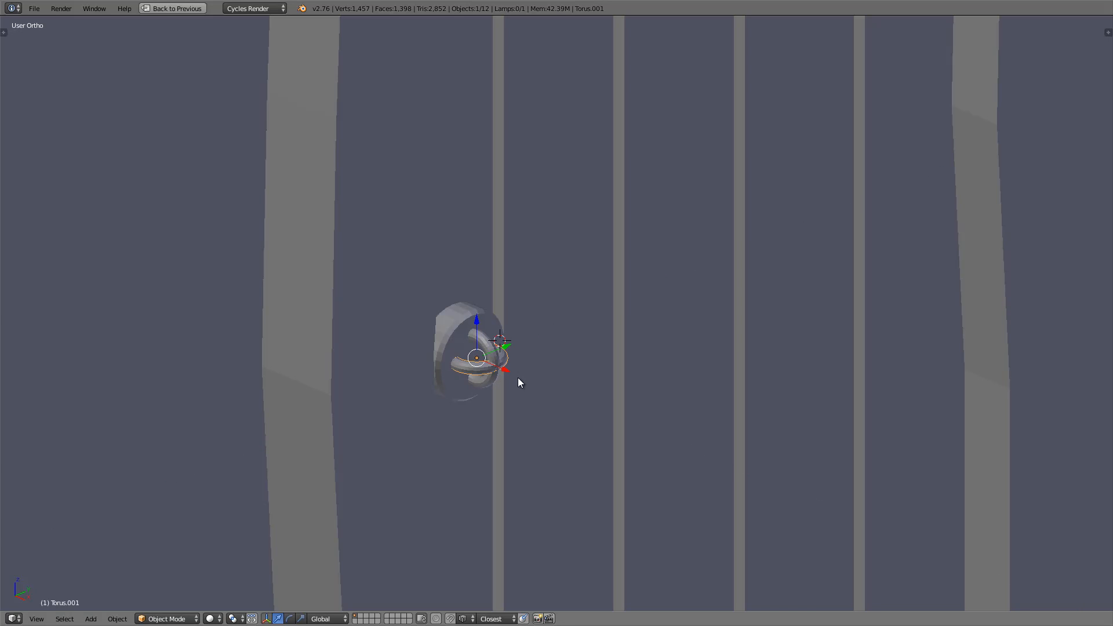
# Enlarge the duplicated ring and move it outward along X by about 0.05 so it passes through the half ring.
pyautogui.press('s')
pyautogui.click(559, 398)
pyautogui.press('g')
pyautogui.press('x')
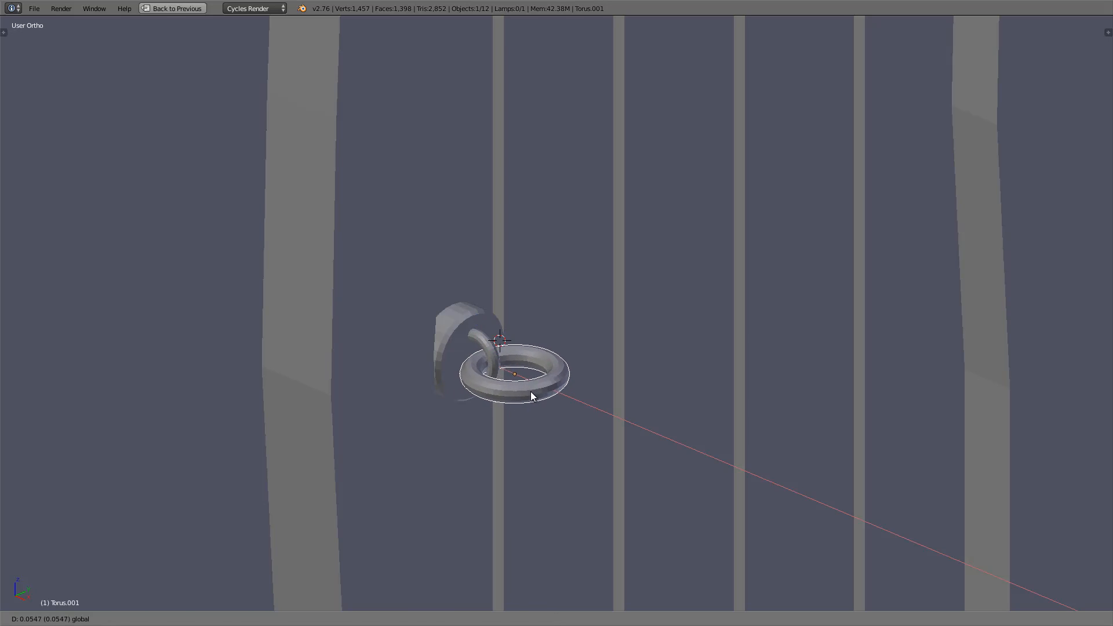
pyautogui.click(530, 391)
# Rotate the larger ring 90° about the Y axis so it stands parallel to the door.
pyautogui.write('rx')
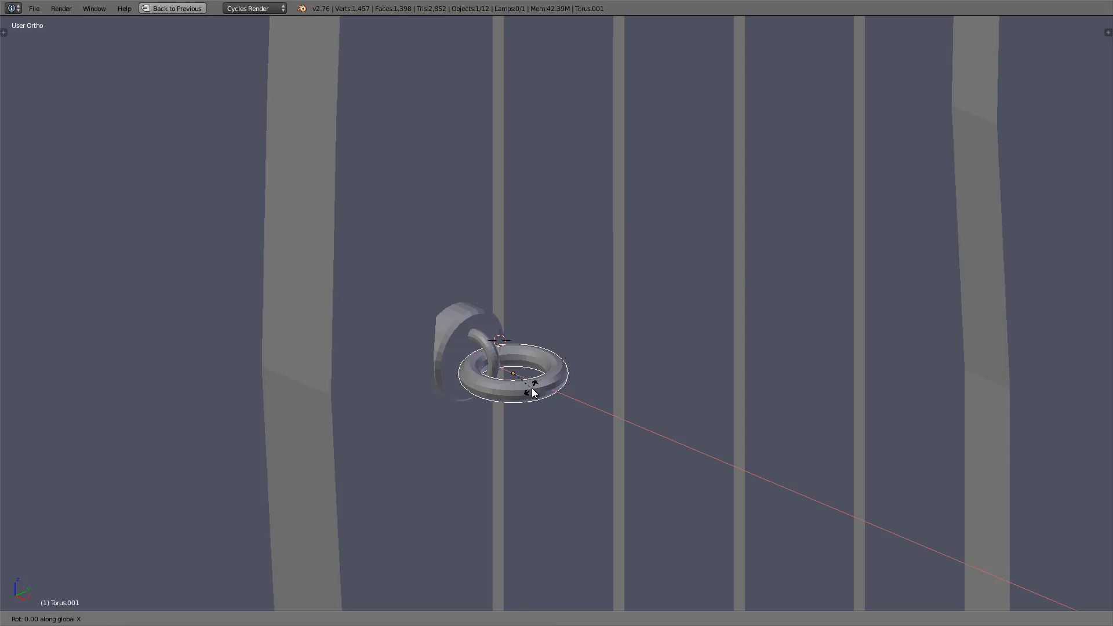
pyautogui.write('y90')
pyautogui.press('Return')
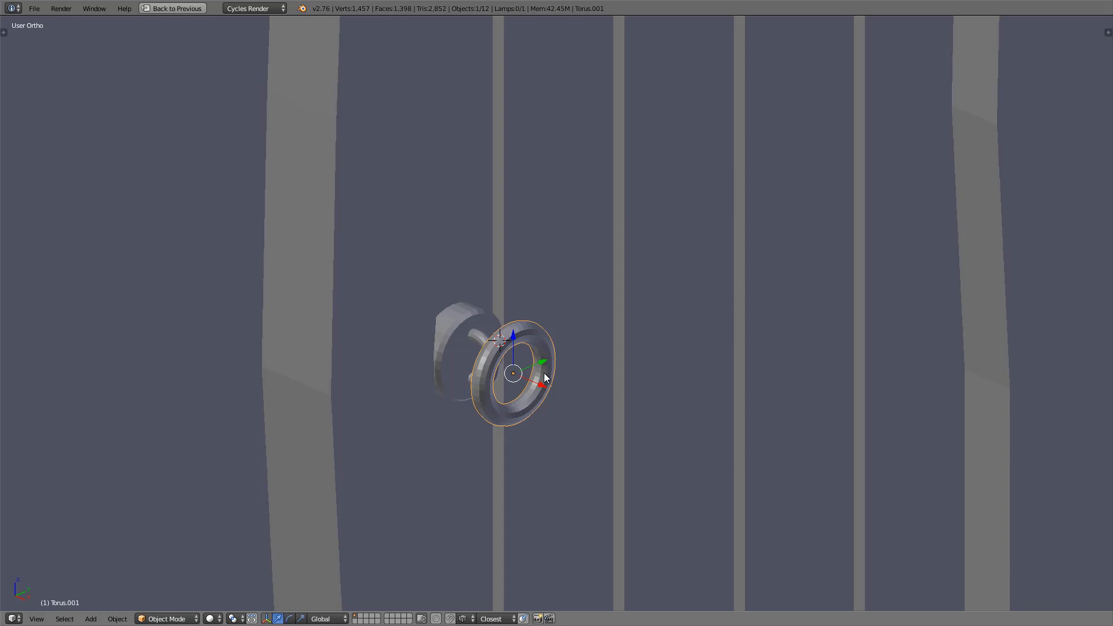
# Lower the larger ring along Z and shift it toward the door so it hangs from the small half ring.
pyautogui.moveTo(511, 348); pyautogui.dragTo(501, 406)
pyautogui.moveTo(487, 363); pyautogui.dragTo(485, 361)
pyautogui.hotkey('shift', 'z')
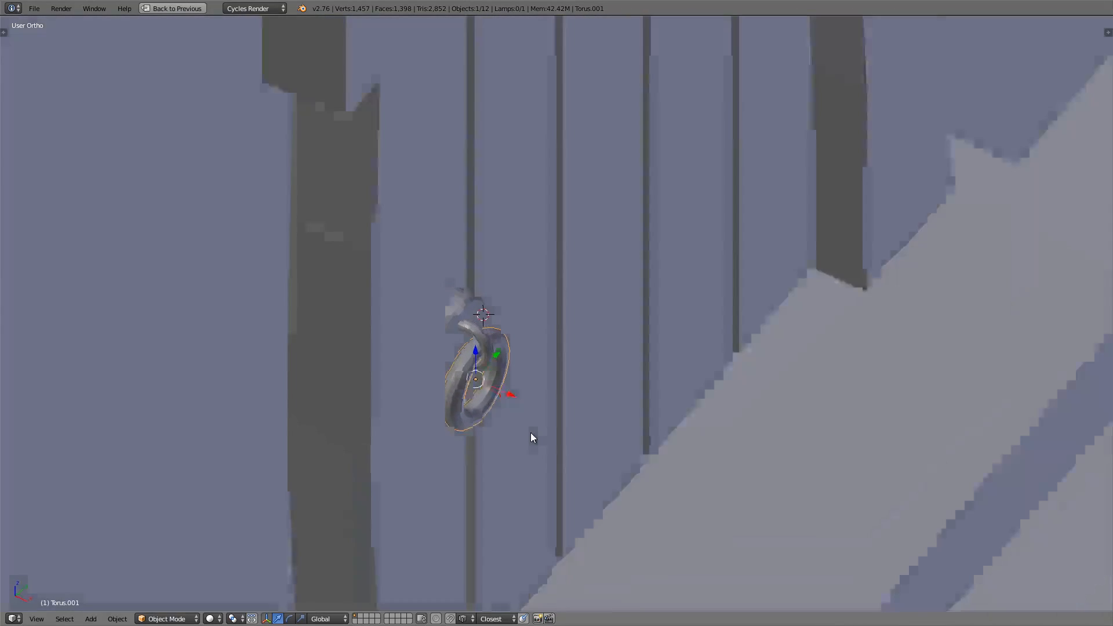
pyautogui.moveTo(532, 436)
pyautogui.mouseDown(button='middle')
pyautogui.moveTo(450, 315)
pyautogui.moveTo(522, 418)
pyautogui.mouseUp(button='middle')
pyautogui.moveTo(510, 429); pyautogui.dragTo(506, 429)
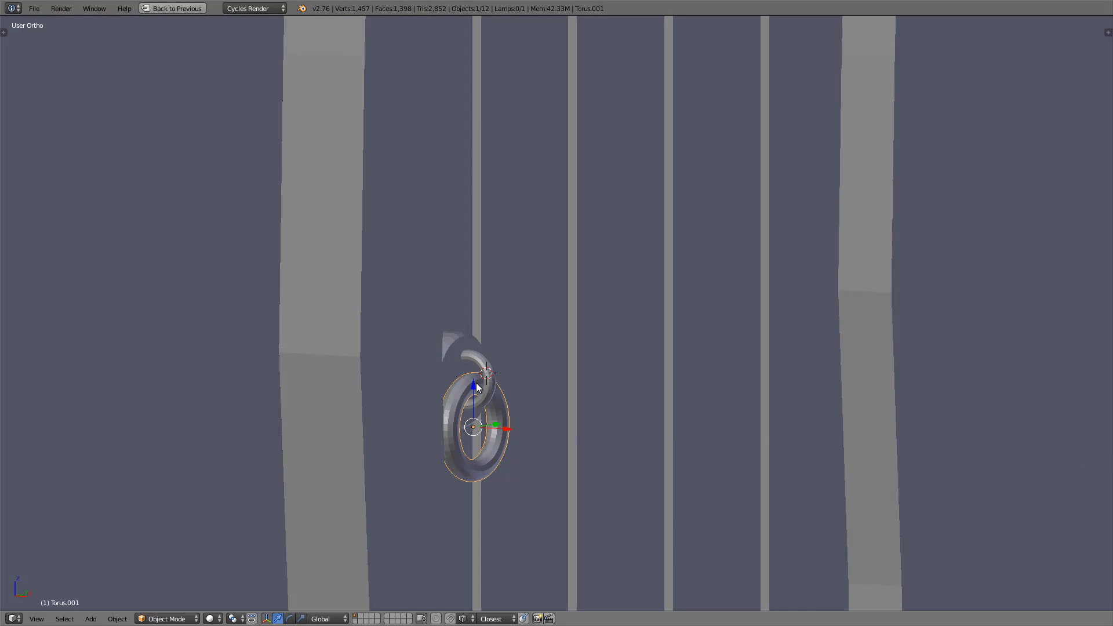
pyautogui.moveTo(474, 379); pyautogui.dragTo(476, 383)
# Deselect everything and restore the split layout that shows the reference image beside the model.
pyautogui.moveTo(475, 382); pyautogui.dragTo(526, 389, button='middle')
pyautogui.press('a')
pyautogui.scroll(-9, 527, 385)
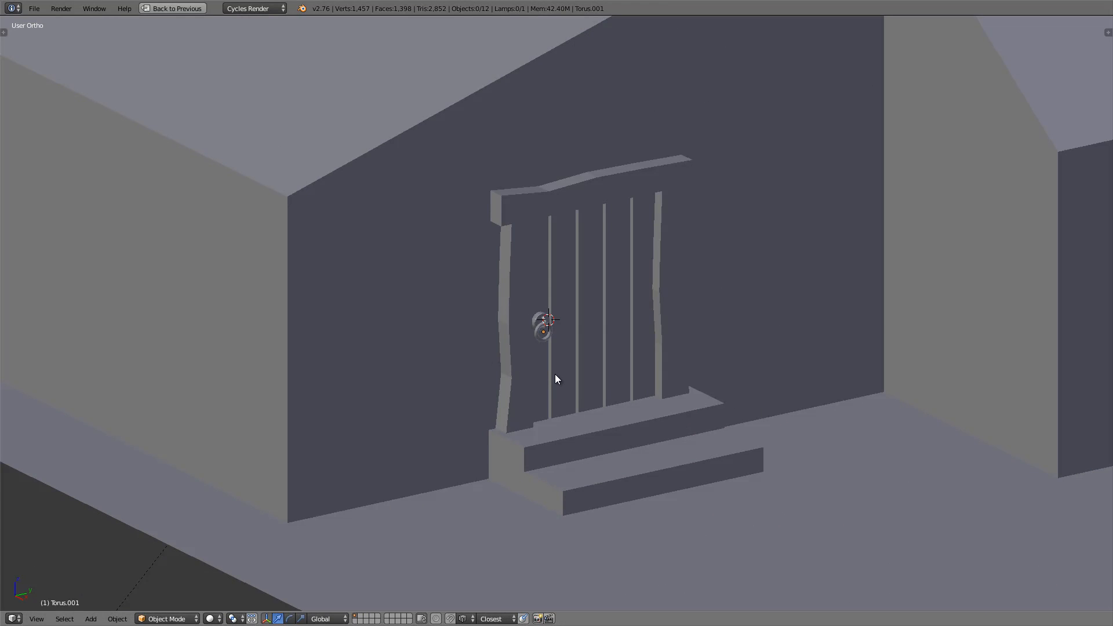
pyautogui.hotkey('ctrl', 'Up')
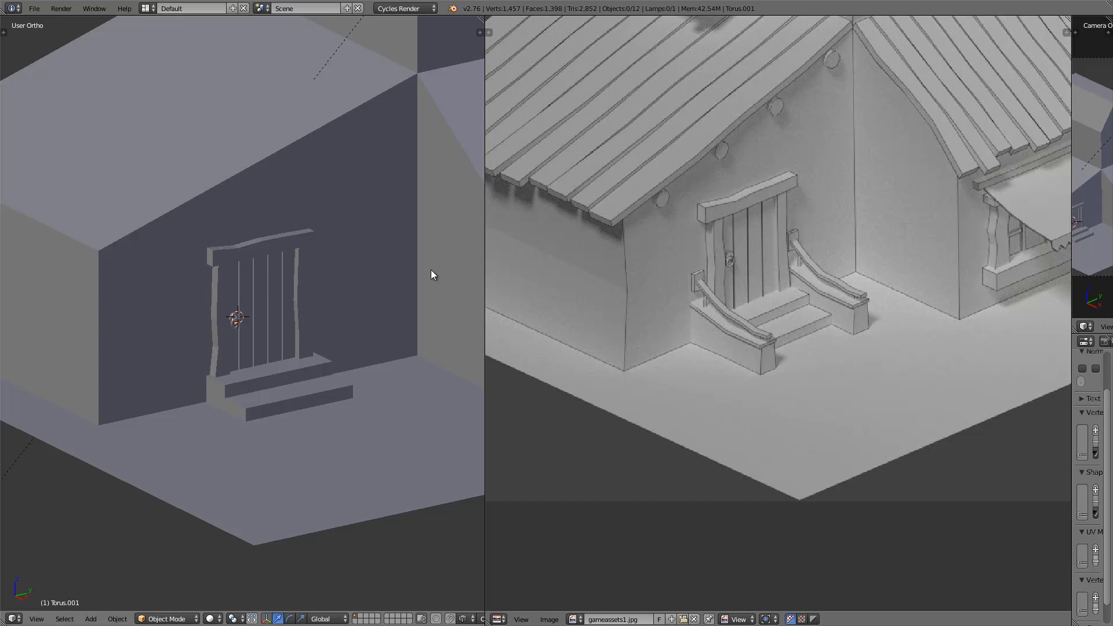
# Add a cube mesh at the door knob's position and narrow it along Y.
pyautogui.hotkey('shift', 'a')
pyautogui.moveTo(431, 269)
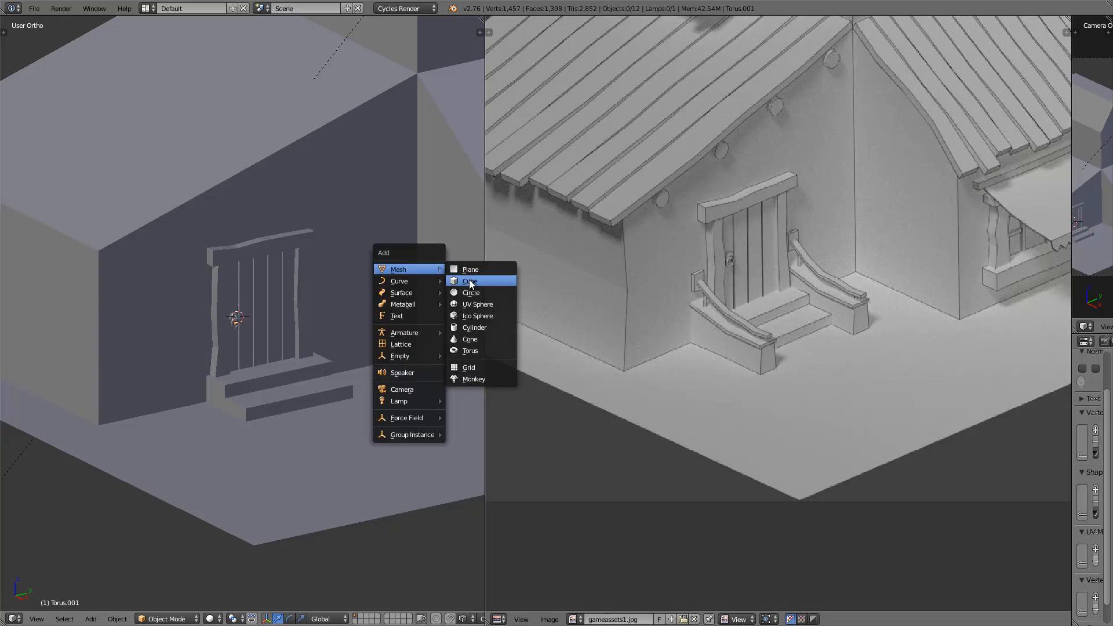
pyautogui.click(507, 279)
pyautogui.press('s')
pyautogui.press('x')
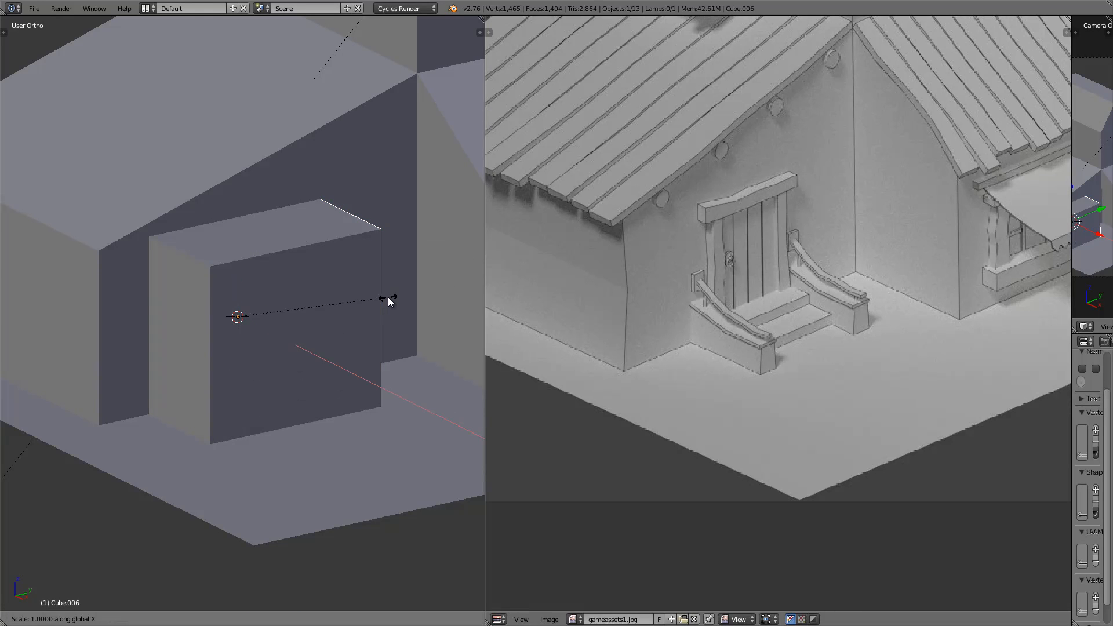
pyautogui.click(279, 305)
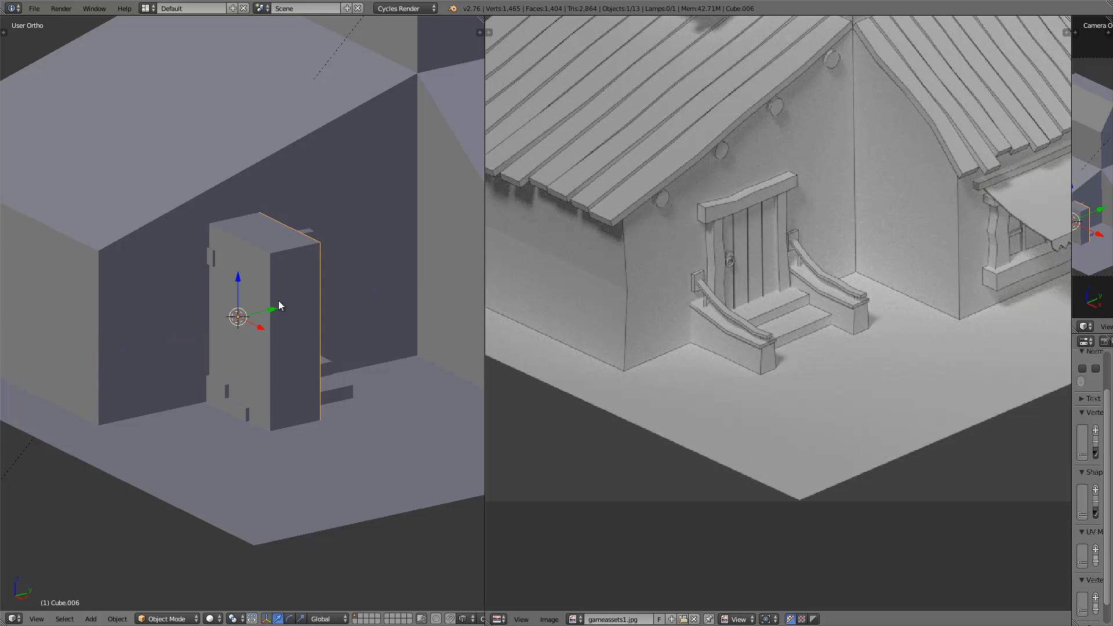
# Scale the cube along Z to about 0.40 and make it still narrower along Y.
pyautogui.press('s')
pyautogui.press('z')
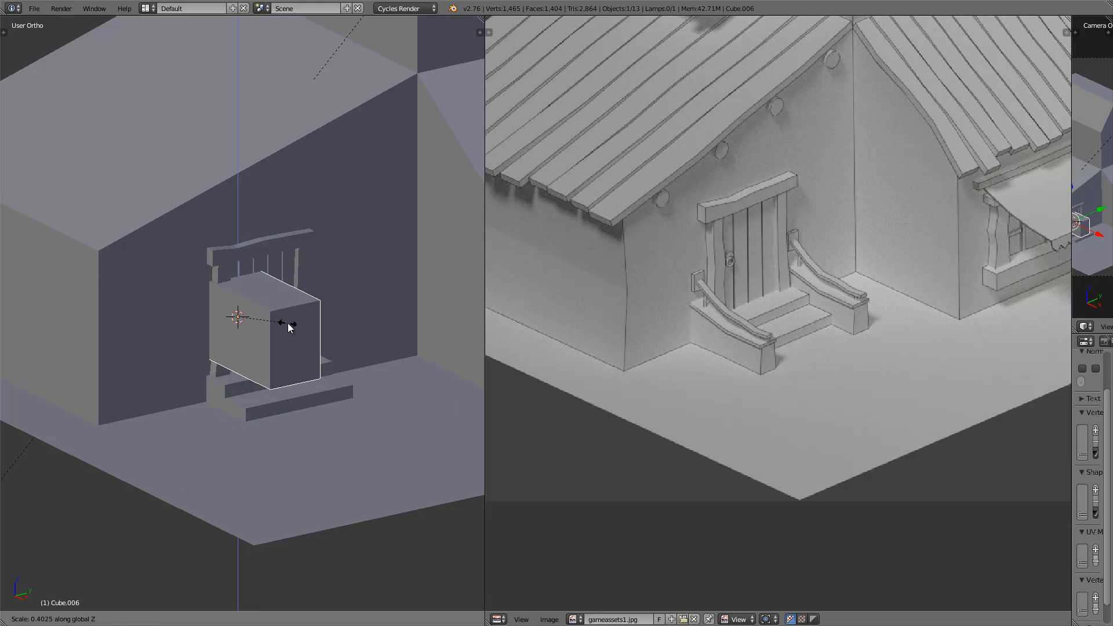
pyautogui.click(288, 322)
pyautogui.press('s')
pyautogui.click(306, 333)
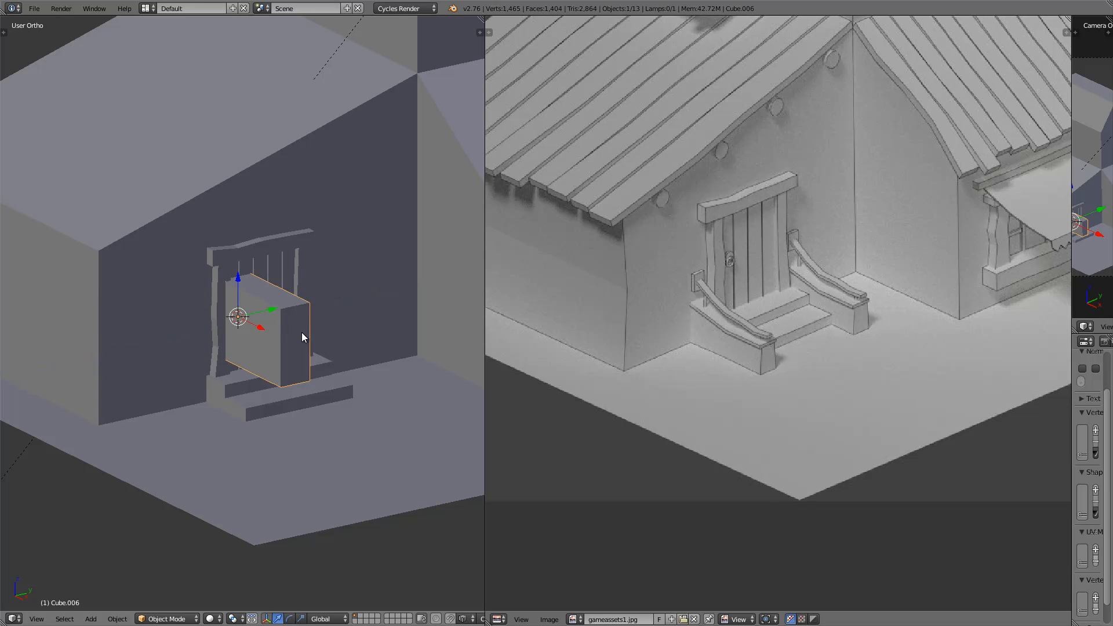
# Shorten the block along X to roughly half its length, working in the front wireframe view.
pyautogui.press('KP_1')
pyautogui.scroll(2, 308, 325)
pyautogui.press('z')
pyautogui.scroll(2, 289, 333)
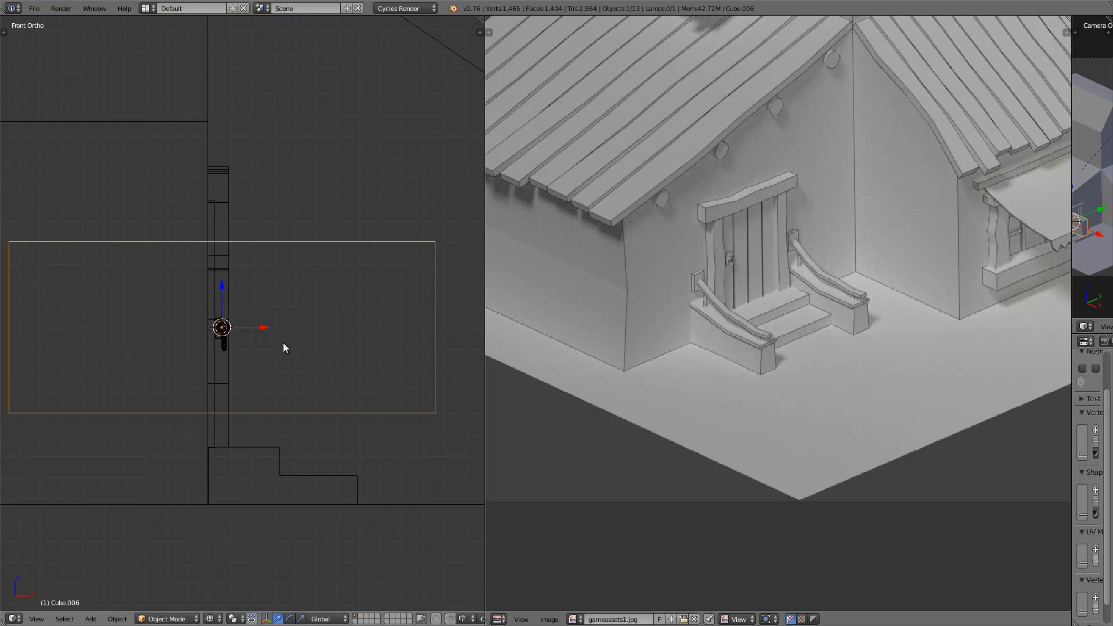
pyautogui.press('s')
pyautogui.press('x')
pyautogui.click(259, 358)
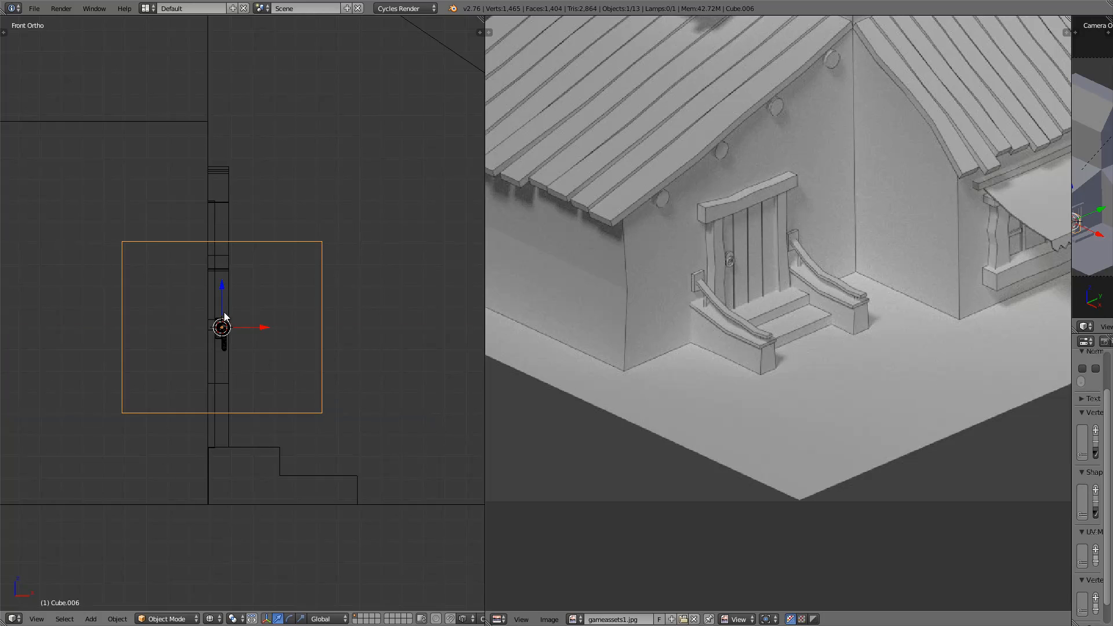
# Reduce the block's height and lower it along Z until its base rests on the ground line.
pyautogui.click(216, 300)
pyautogui.press('g')
pyautogui.press('z')
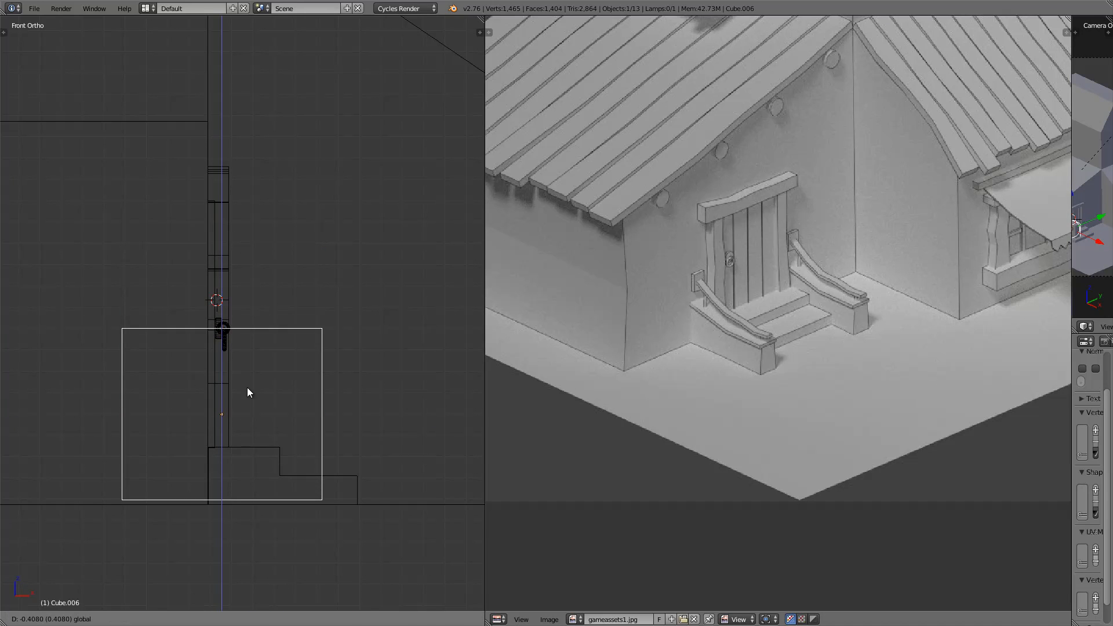
pyautogui.click(252, 391)
pyautogui.press('s')
pyautogui.press('z')
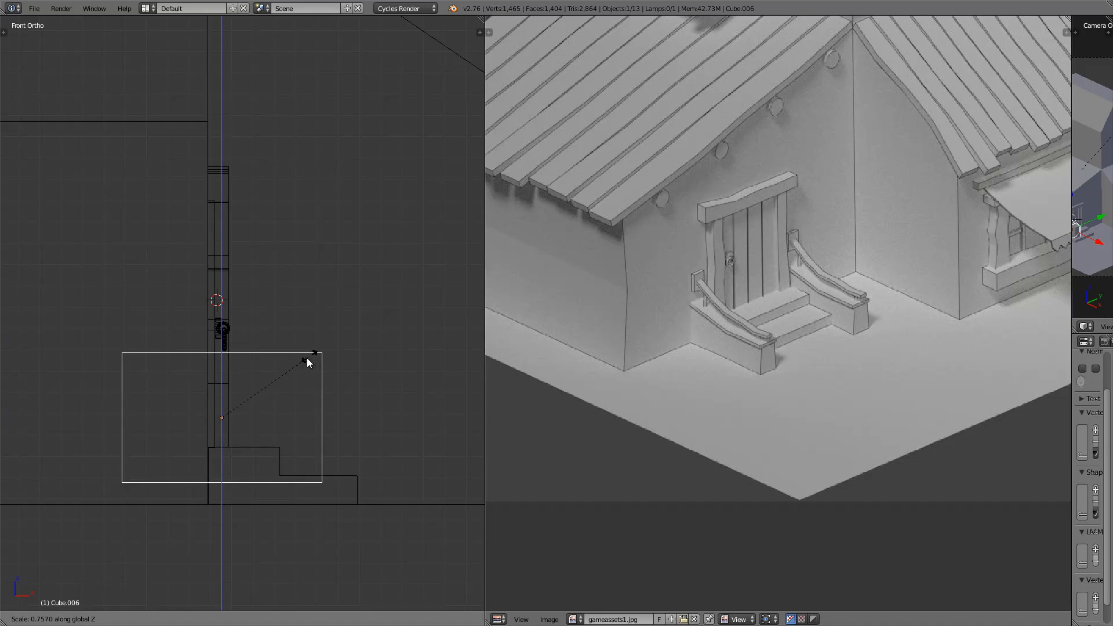
pyautogui.click(298, 357)
pyautogui.press('g')
pyautogui.press('z')
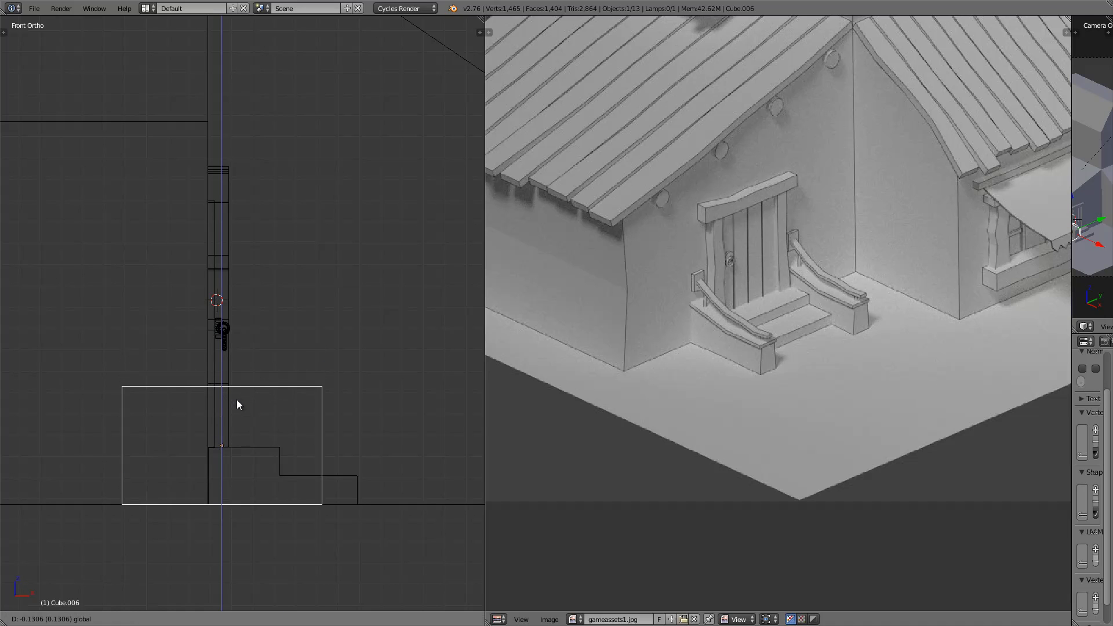
pyautogui.click(239, 401)
# Move the block along X until its back meets the house wall, and along Y to the knob-side end of the steps.
pyautogui.press('g')
pyautogui.press('x')
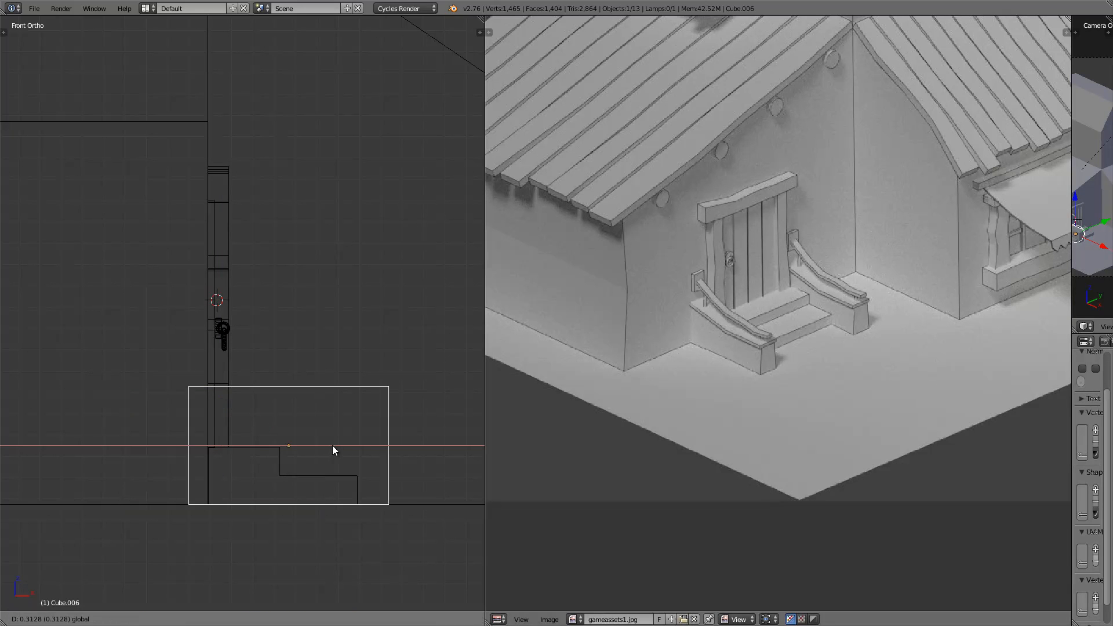
pyautogui.click(339, 444)
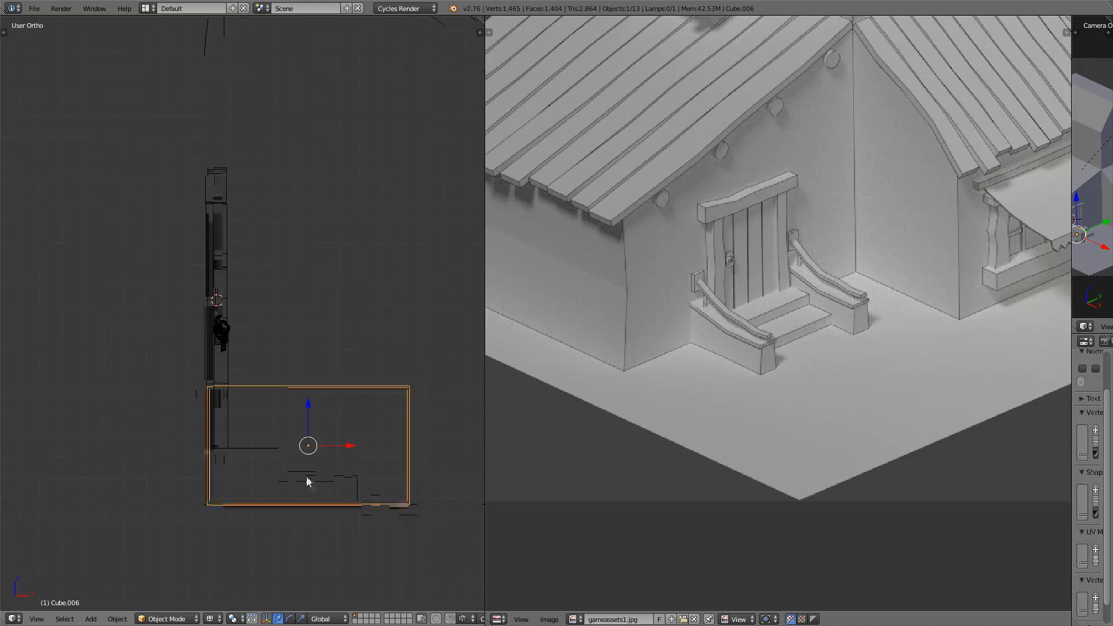
pyautogui.moveTo(308, 479)
pyautogui.mouseDown(button='middle')
pyautogui.moveTo(266, 496)
pyautogui.moveTo(300, 473)
pyautogui.mouseUp(button='middle')
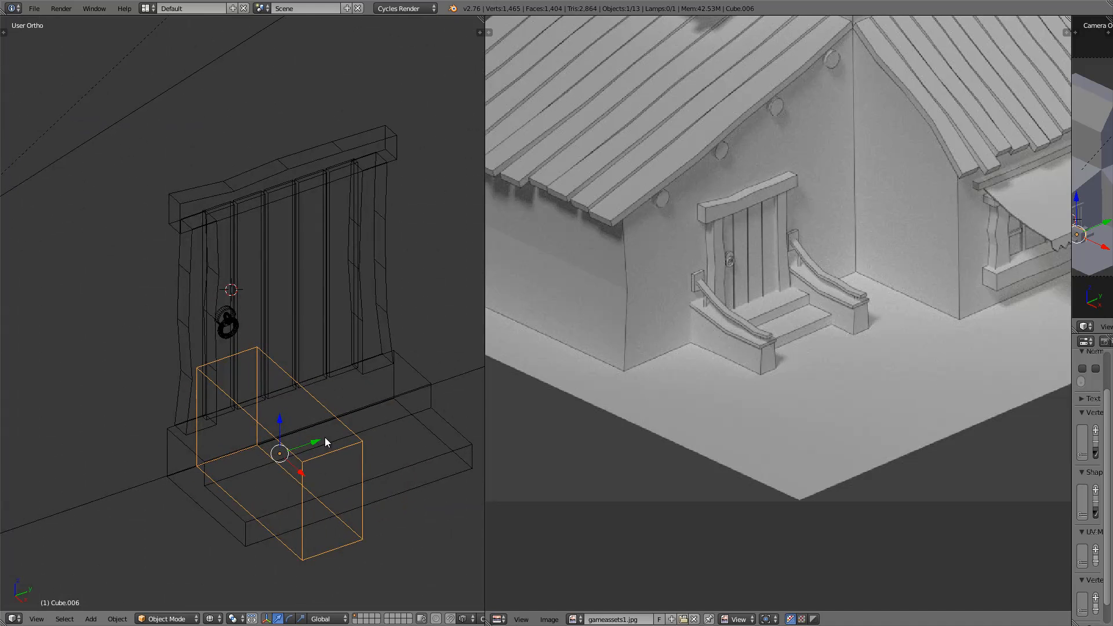
pyautogui.press('g')
pyautogui.press('y')
pyautogui.click(203, 490)
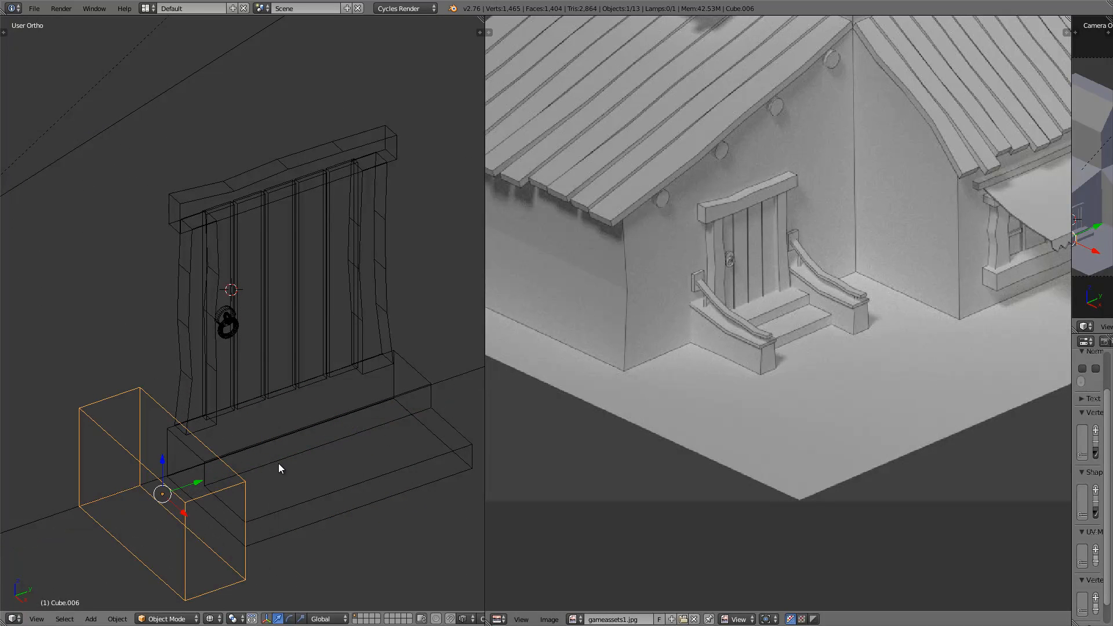
# Narrow the block's top face along Y so its sides taper upward, and deselect the mesh.
pyautogui.keyDown('shift'); pyautogui.moveTo(260, 465); pyautogui.dragTo(301, 384, button='middle'); pyautogui.keyUp('shift')
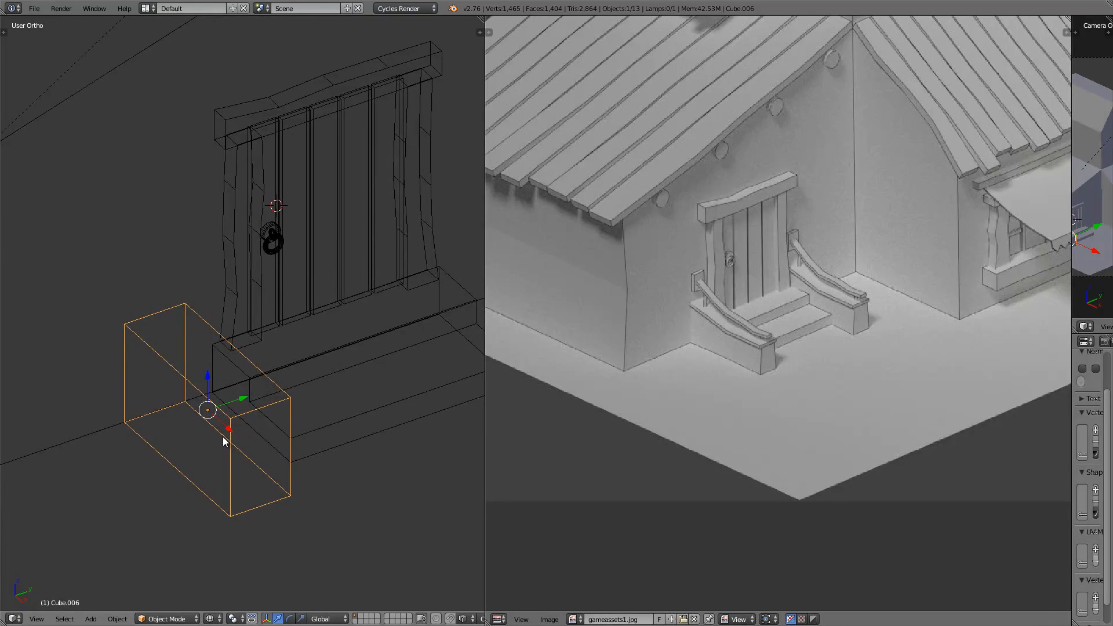
pyautogui.press('Tab')
pyautogui.rightClick(197, 371)
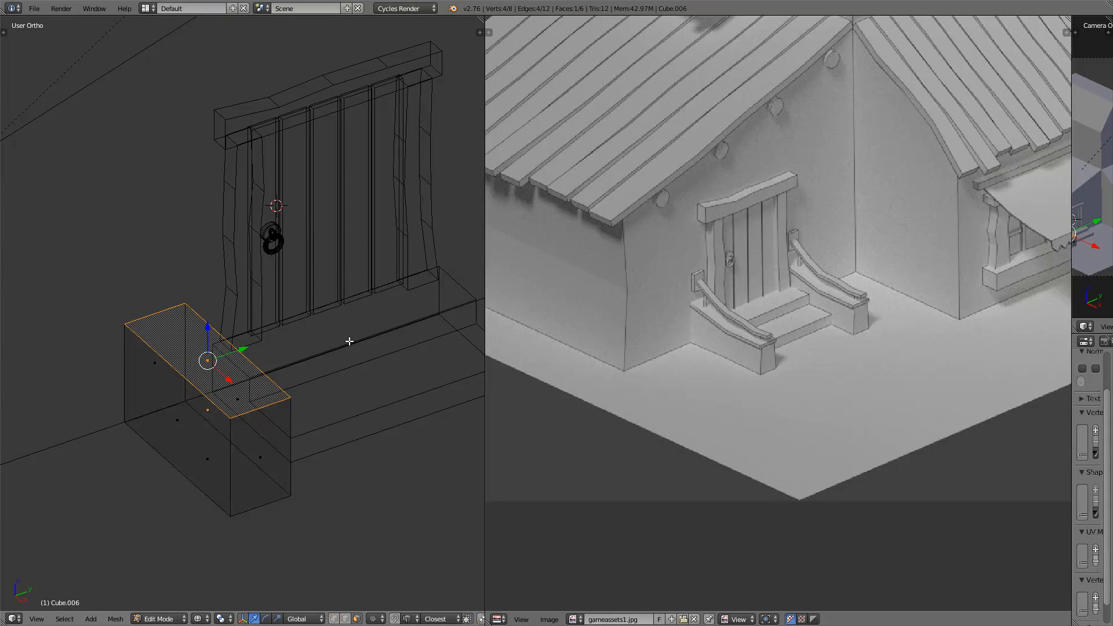
pyautogui.press('s')
pyautogui.press('x')
pyautogui.press('y')
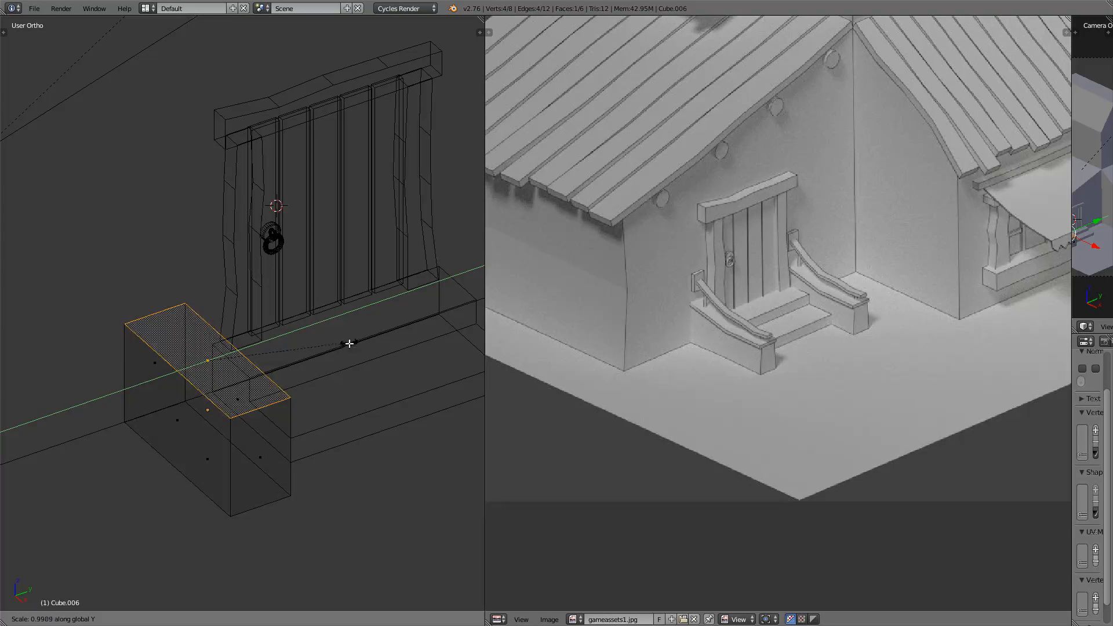
pyautogui.click(315, 366)
pyautogui.press('a')
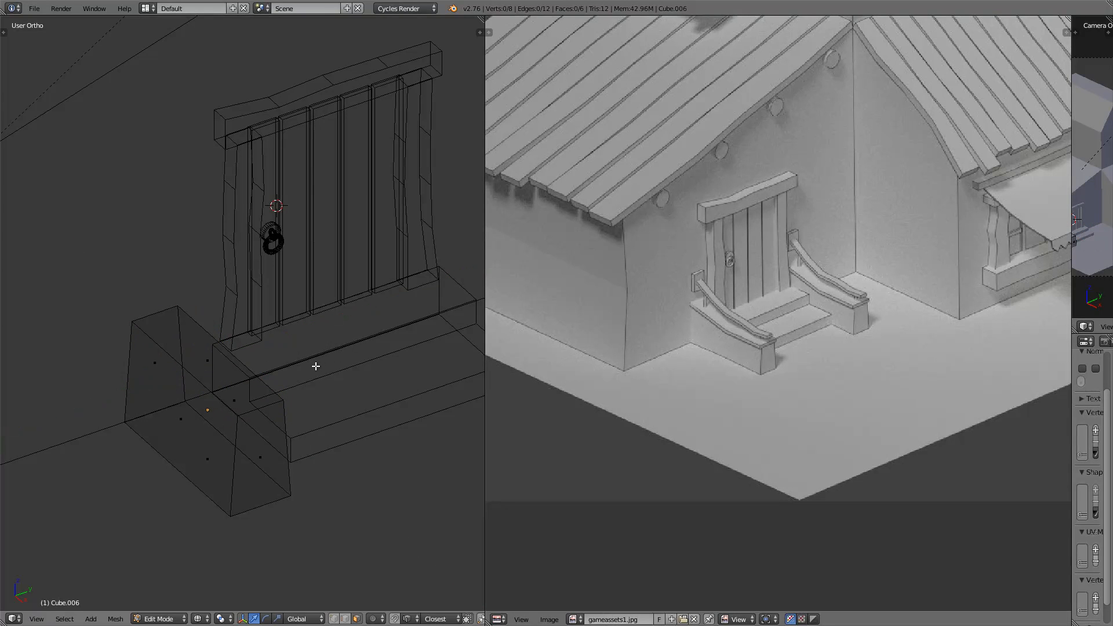
# Add a horizontal loop cut around the side block's mid-height and narrow it along Y so the sides curve inward.
pyautogui.hotkey('ctrl', 'r')
pyautogui.click(247, 441)
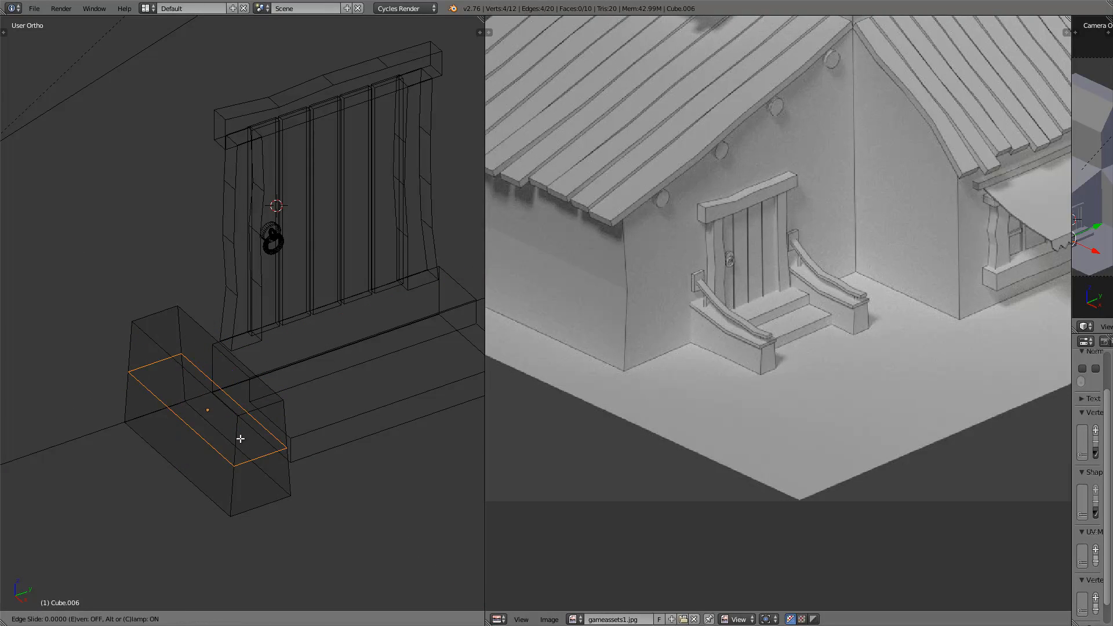
pyautogui.rightClick(242, 440)
pyautogui.press('s')
pyautogui.press('y')
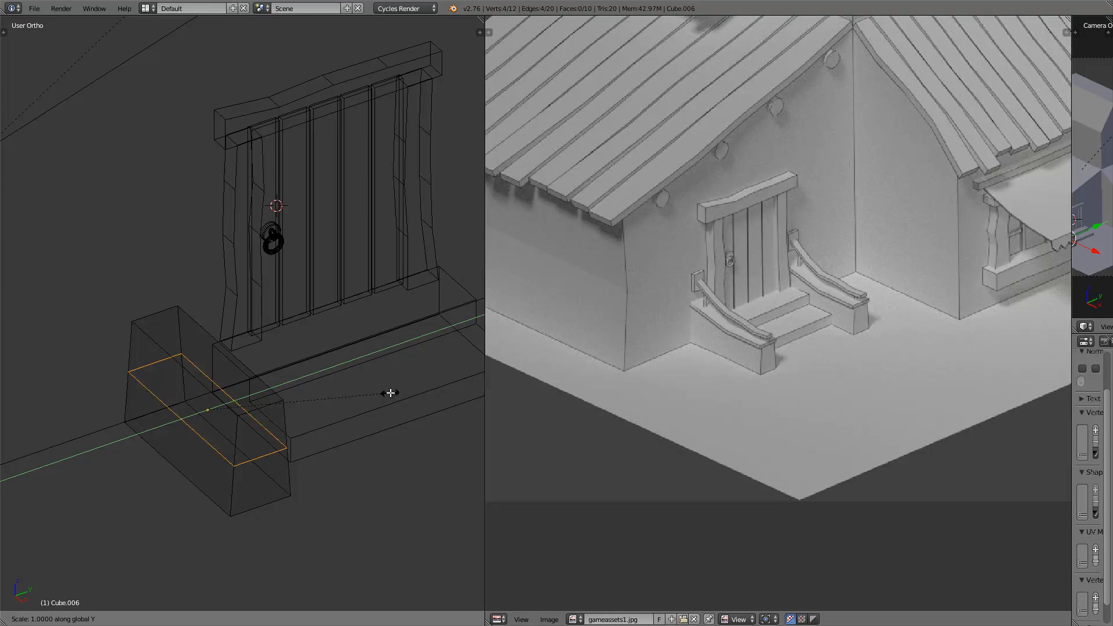
pyautogui.click(376, 398)
pyautogui.press('Tab')
pyautogui.press('z')
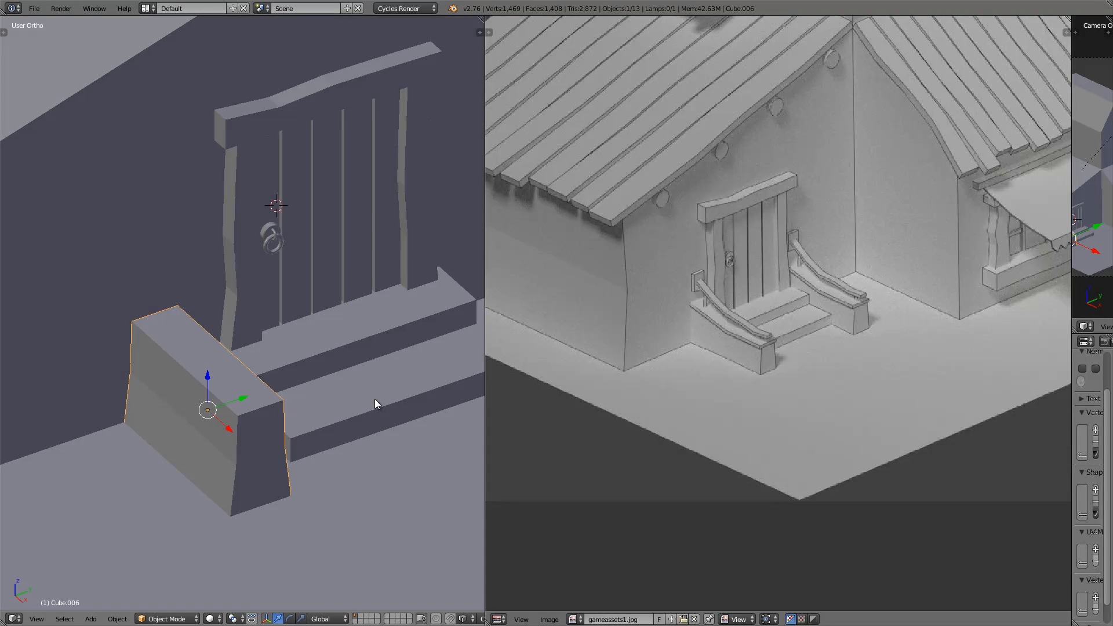
# Move the side block along Y by about 0.18 until it meets the end of the steps.
pyautogui.moveTo(313, 438)
pyautogui.mouseDown(button='middle')
pyautogui.moveTo(238, 417)
pyautogui.moveTo(234, 452)
pyautogui.mouseUp(button='middle')
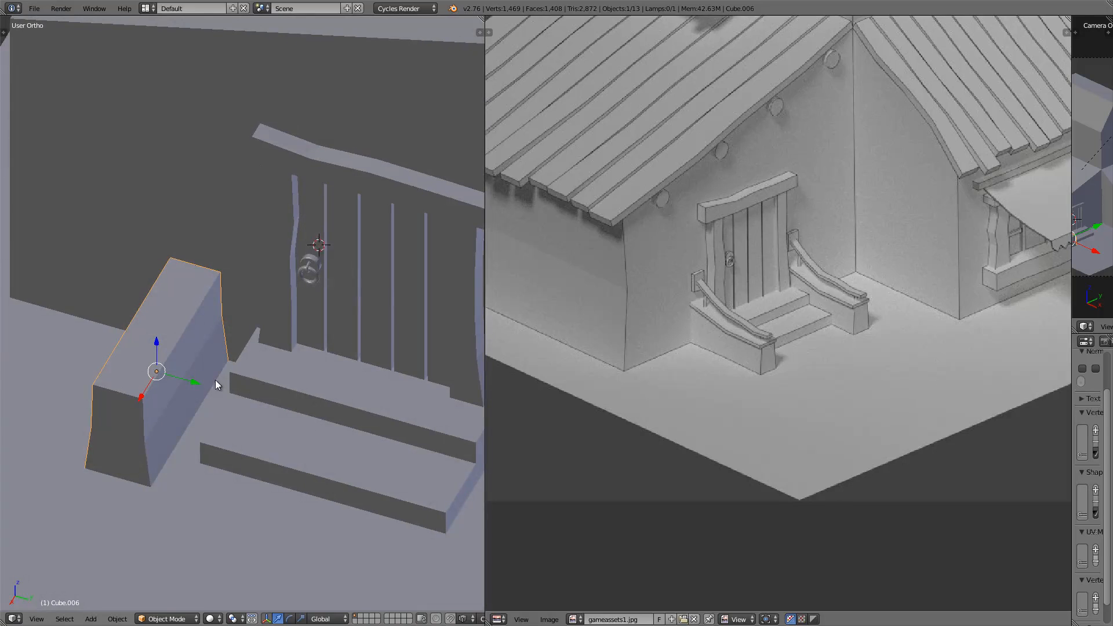
pyautogui.press('g')
pyautogui.press('y')
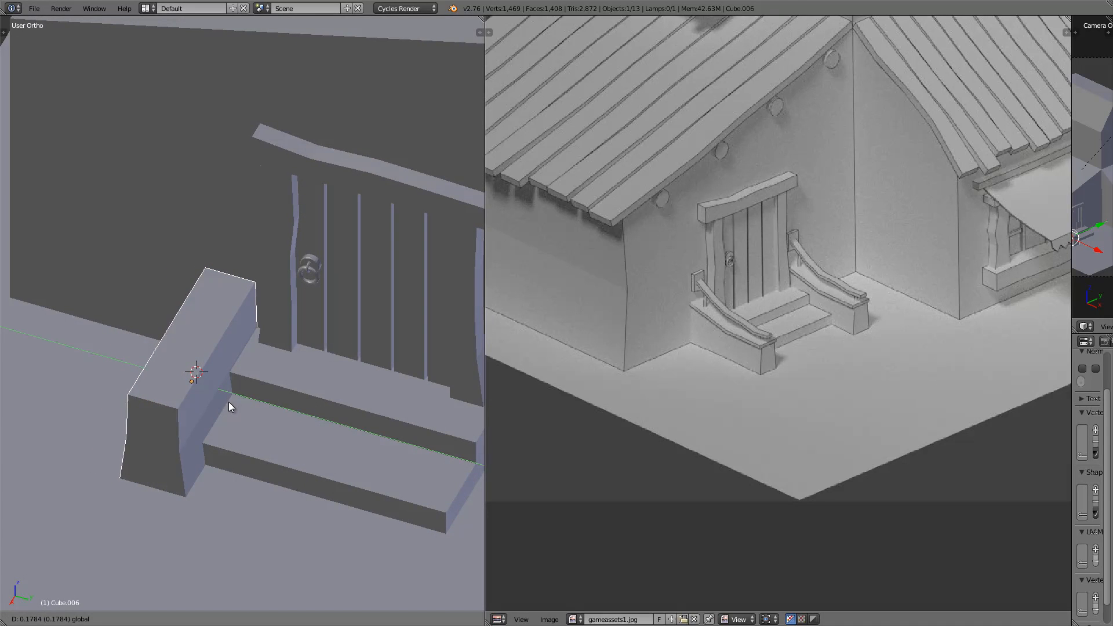
pyautogui.click(230, 402)
pyautogui.moveTo(232, 402); pyautogui.dragTo(315, 337, button='middle')
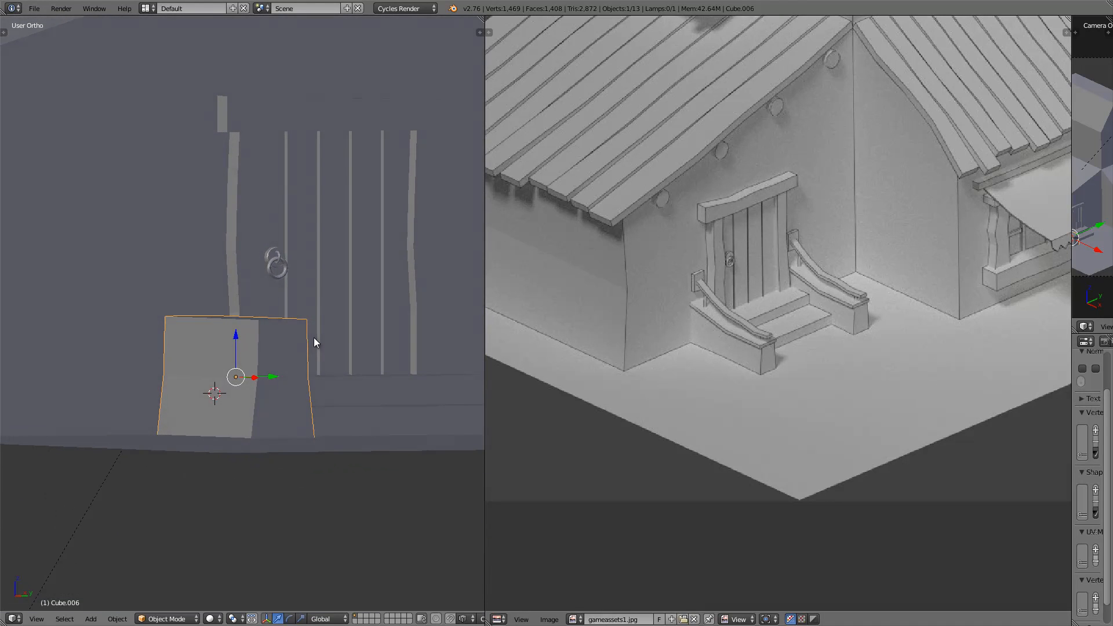
pyautogui.press('KP_1')
pyautogui.press('z')
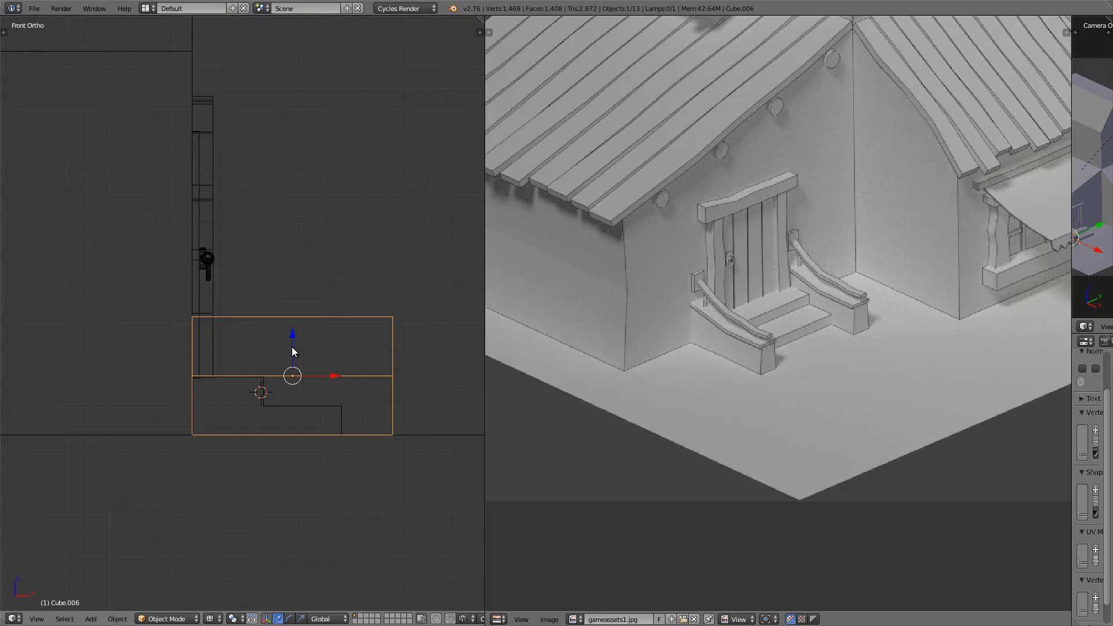
pyautogui.moveTo(293, 352)
pyautogui.mouseDown(button='middle')
pyautogui.moveTo(174, 393)
pyautogui.moveTo(234, 395)
pyautogui.moveTo(315, 364)
pyautogui.mouseUp(button='middle')
pyautogui.press('z')
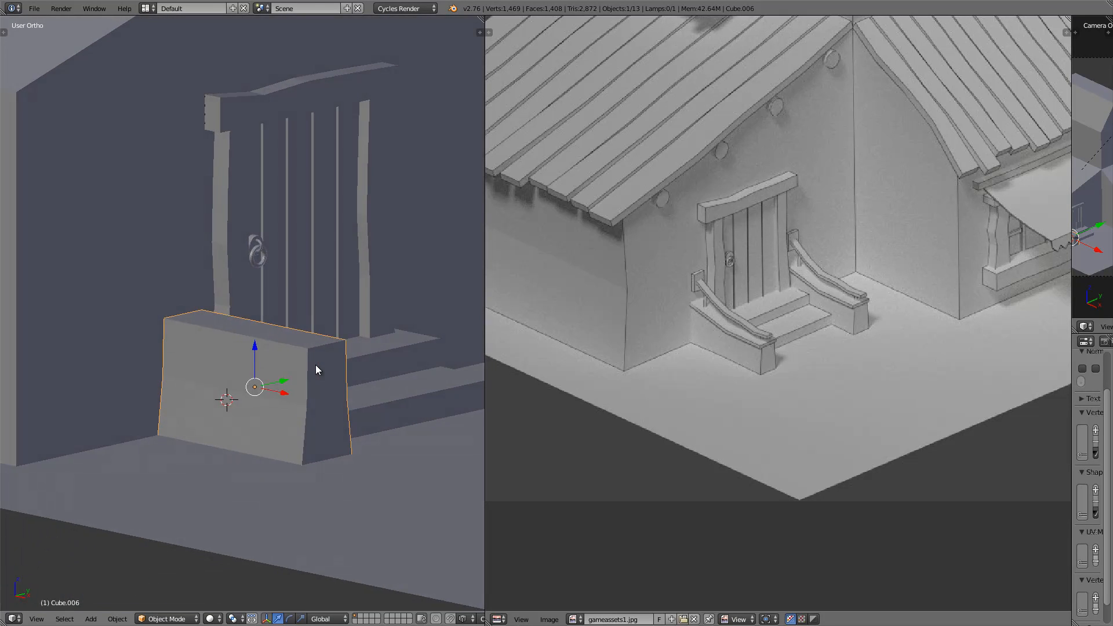
# Add two evenly spaced vertical loop cuts across the side block's length, and deselect the mesh.
pyautogui.rightClick(284, 349)
pyautogui.rightClick(284, 350)
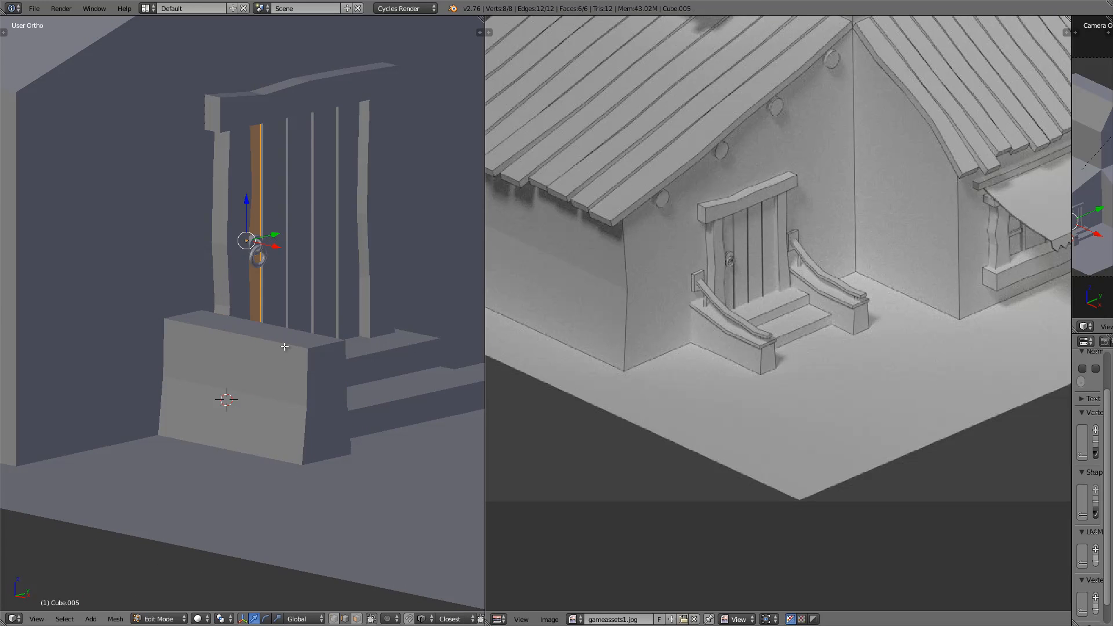
pyautogui.rightClick(258, 343)
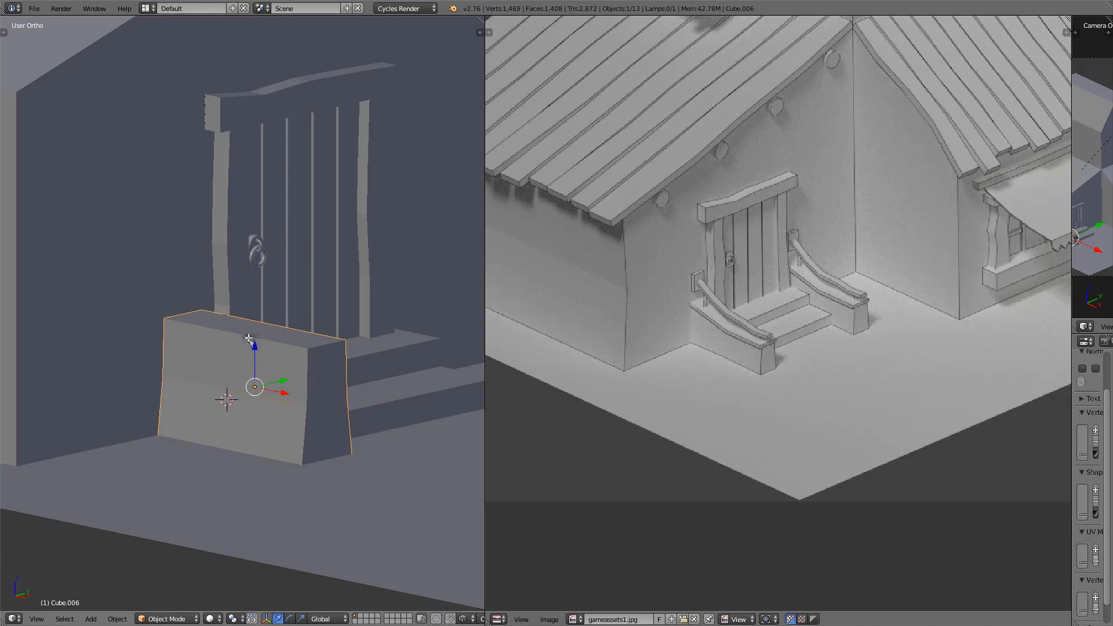
pyautogui.press('Tab')
pyautogui.hotkey('ctrl', 'r')
pyautogui.scroll(1, 249, 338)
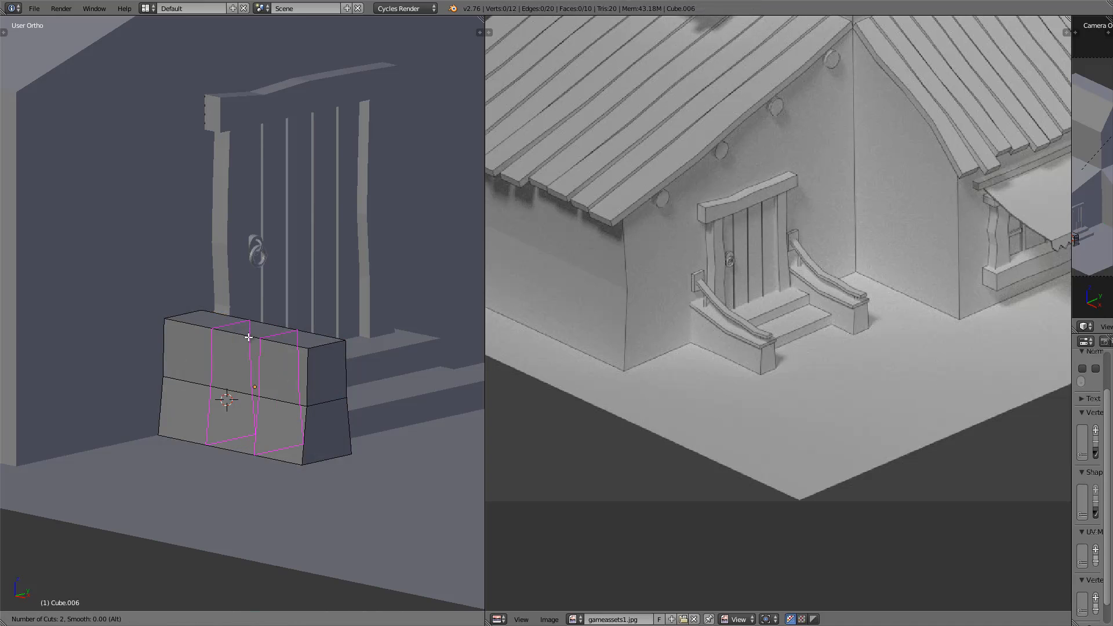
pyautogui.click(249, 338)
pyautogui.rightClick(249, 335)
pyautogui.press('a')
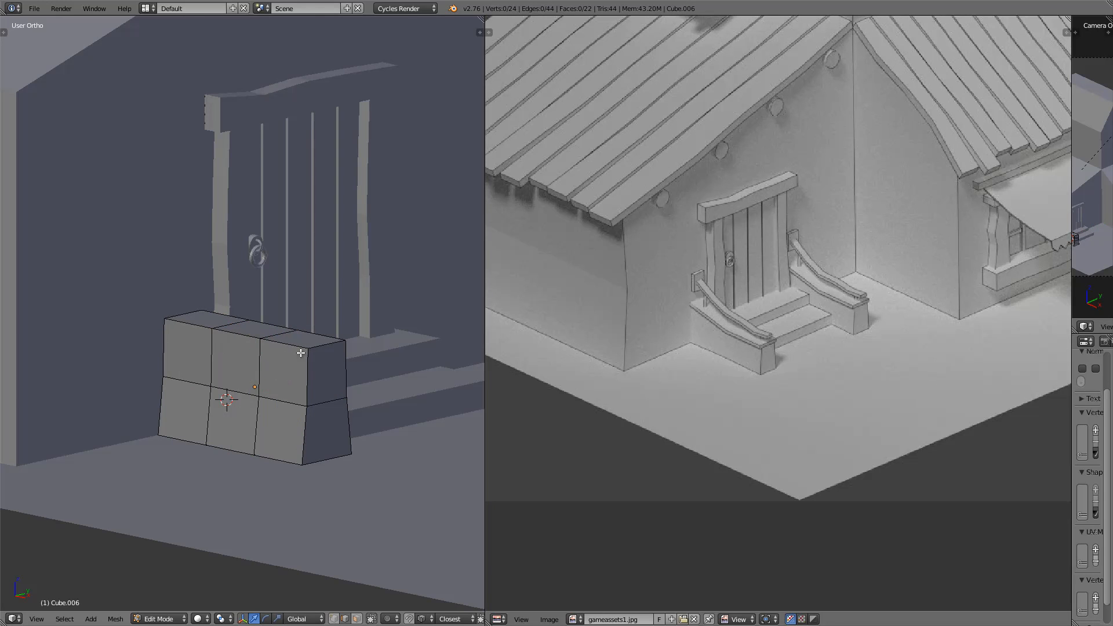
# Lower the block's top cross edges along Z, except the one at the wall, so the top curves down toward the front.
pyautogui.rightClick(326, 346)
pyautogui.click(318, 325)
pyautogui.moveTo(328, 324); pyautogui.dragTo(289, 341)
pyautogui.moveTo(279, 319); pyautogui.dragTo(282, 348)
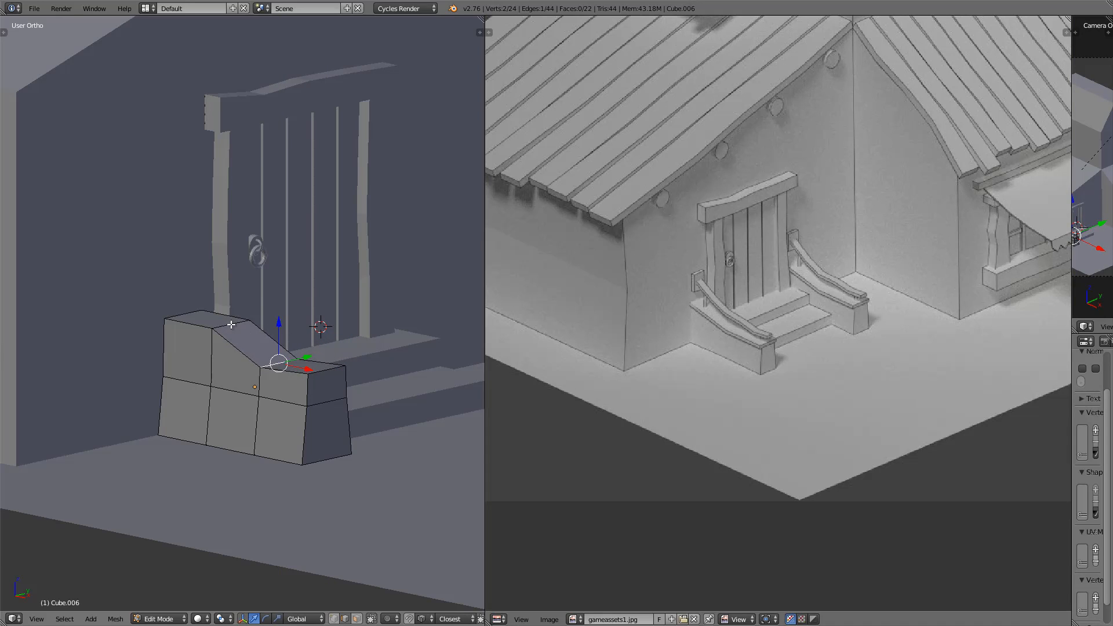
pyautogui.rightClick(232, 325)
pyautogui.press('g')
pyautogui.press('z')
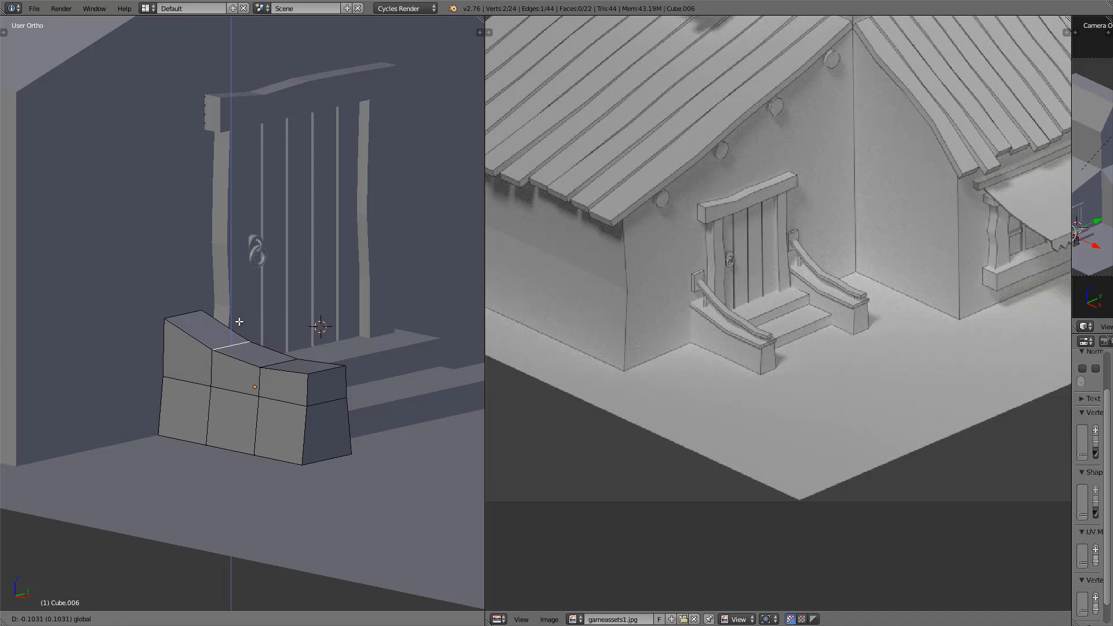
pyautogui.click(240, 321)
pyautogui.moveTo(239, 321); pyautogui.dragTo(218, 340, button='middle')
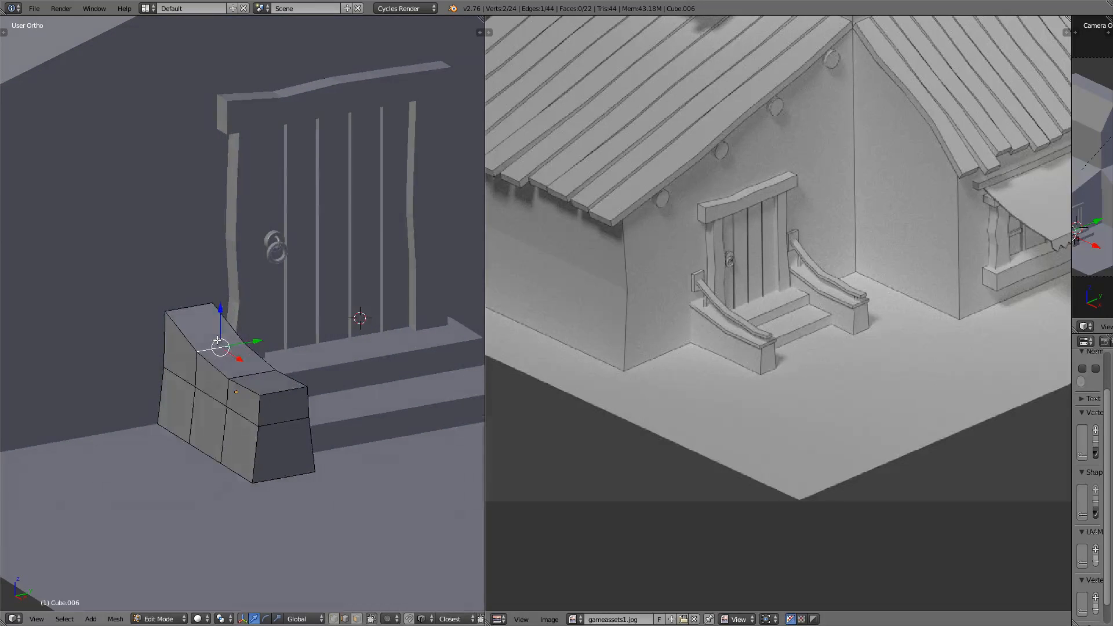
pyautogui.press('Tab')
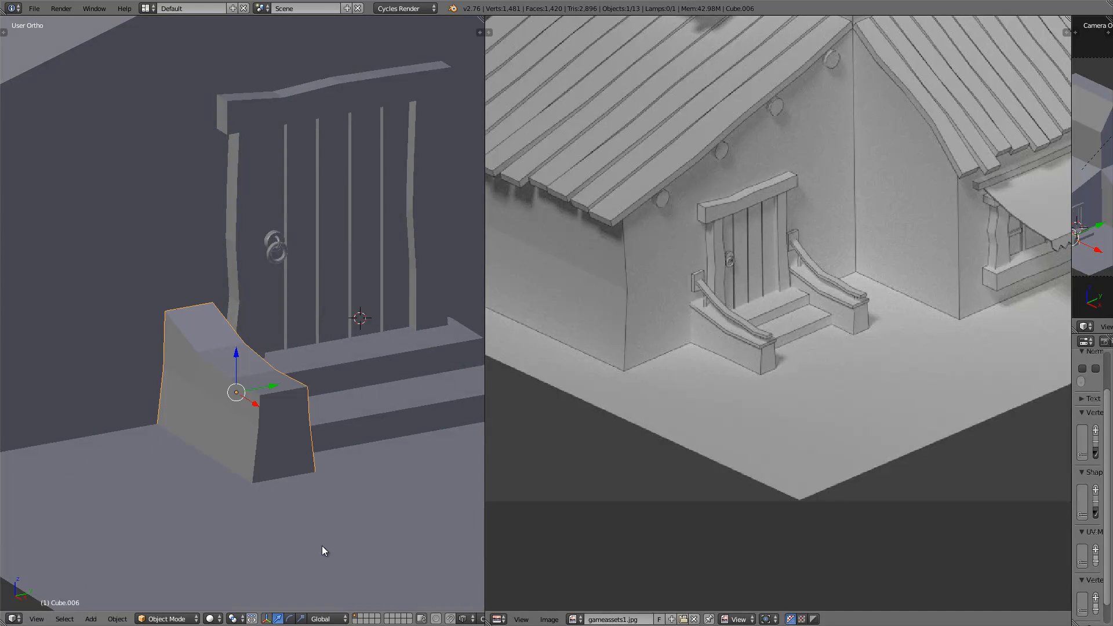
# Extrude the side block's three top faces in place and widen them along Y by a factor of about 1.25.
pyautogui.press('Tab')
pyautogui.click(356, 619)
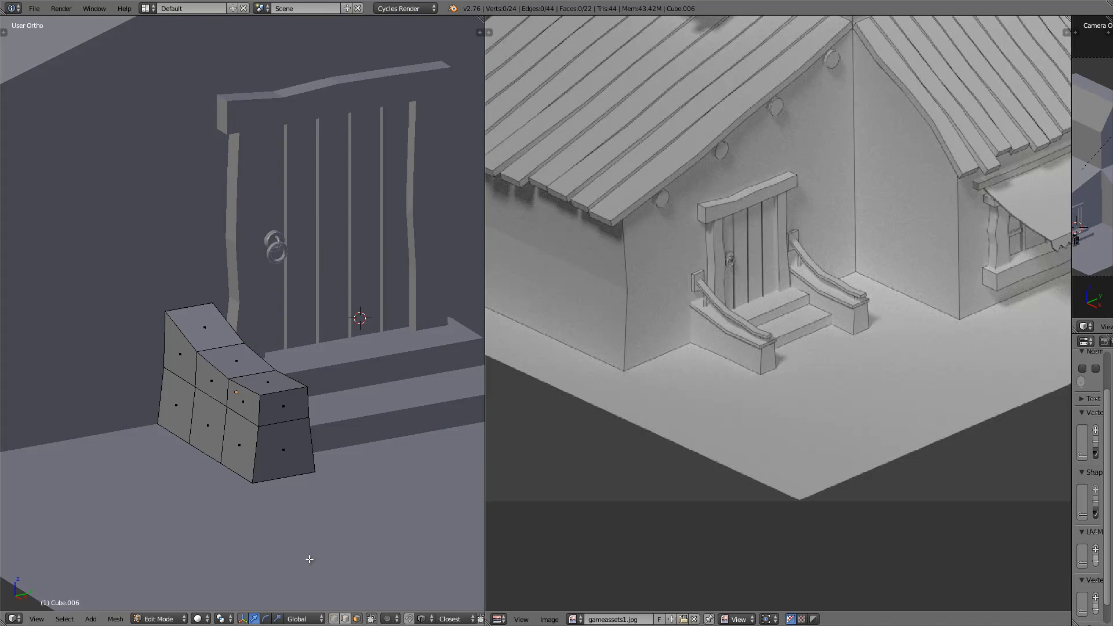
pyautogui.rightClick(202, 331)
pyautogui.keyDown('shift'); pyautogui.rightClick(214, 359); pyautogui.keyUp('shift')
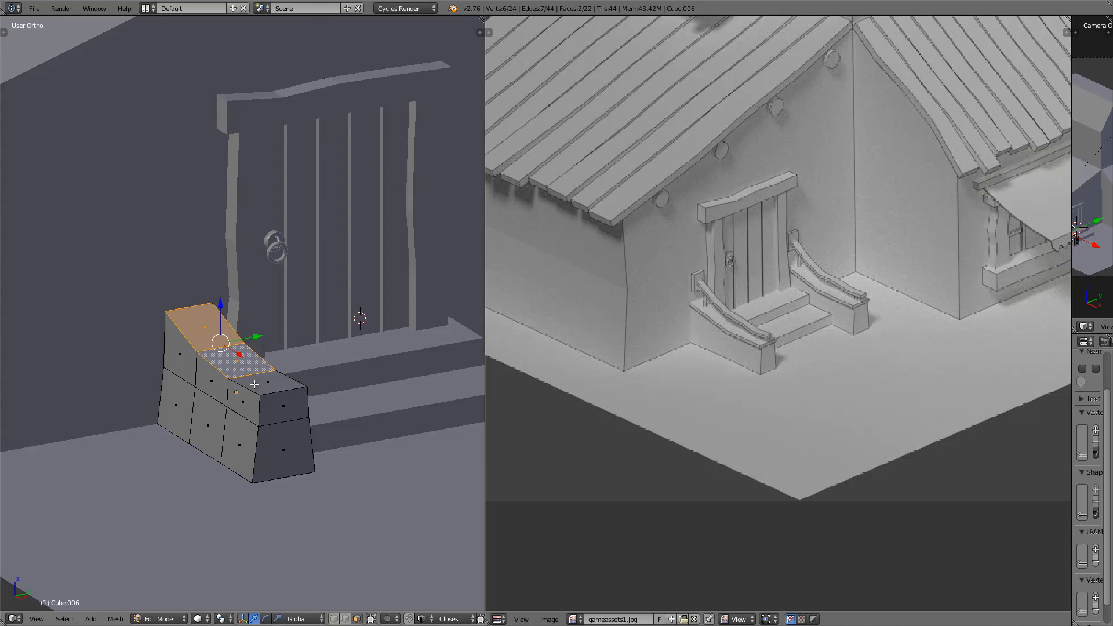
pyautogui.keyDown('shift'); pyautogui.rightClick(254, 385); pyautogui.keyUp('shift')
pyautogui.press('e')
pyautogui.rightClick(284, 365)
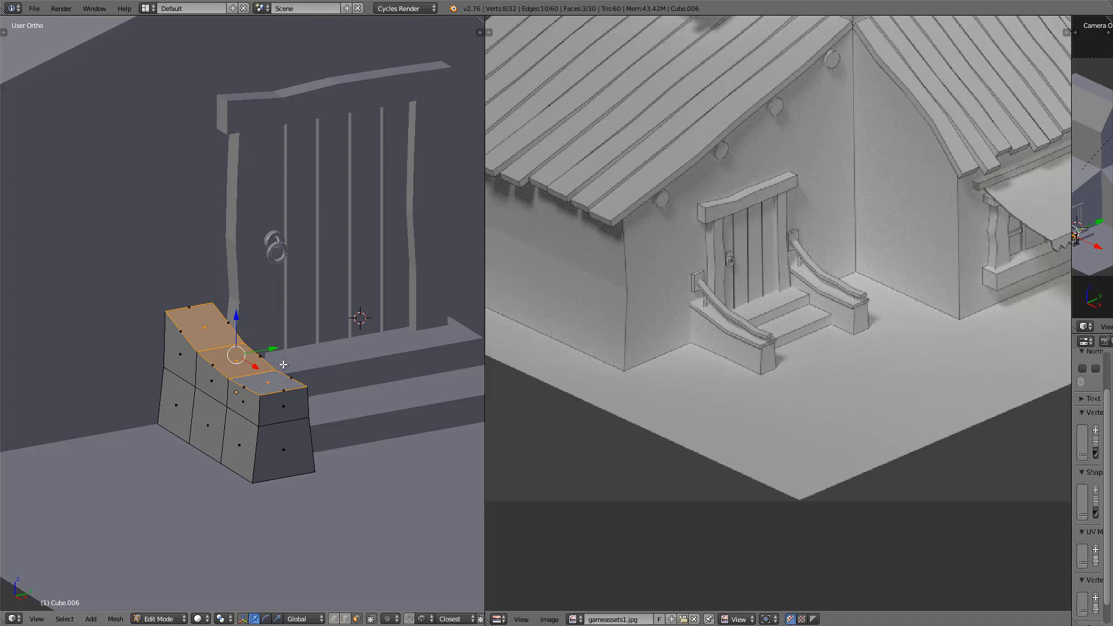
pyautogui.press('s')
pyautogui.press('y')
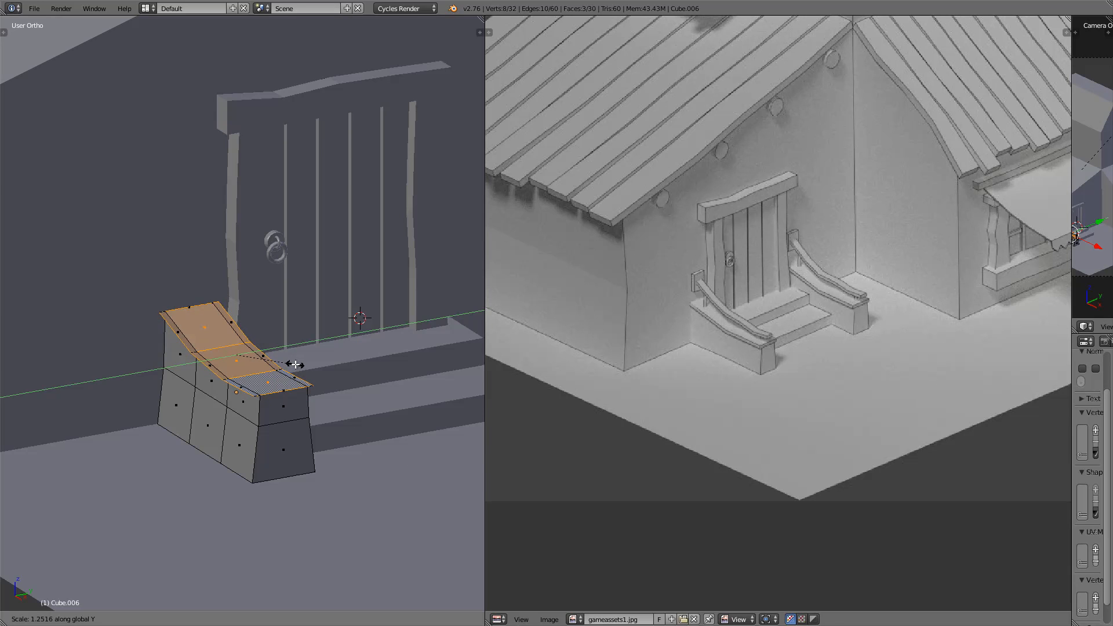
pyautogui.click(295, 364)
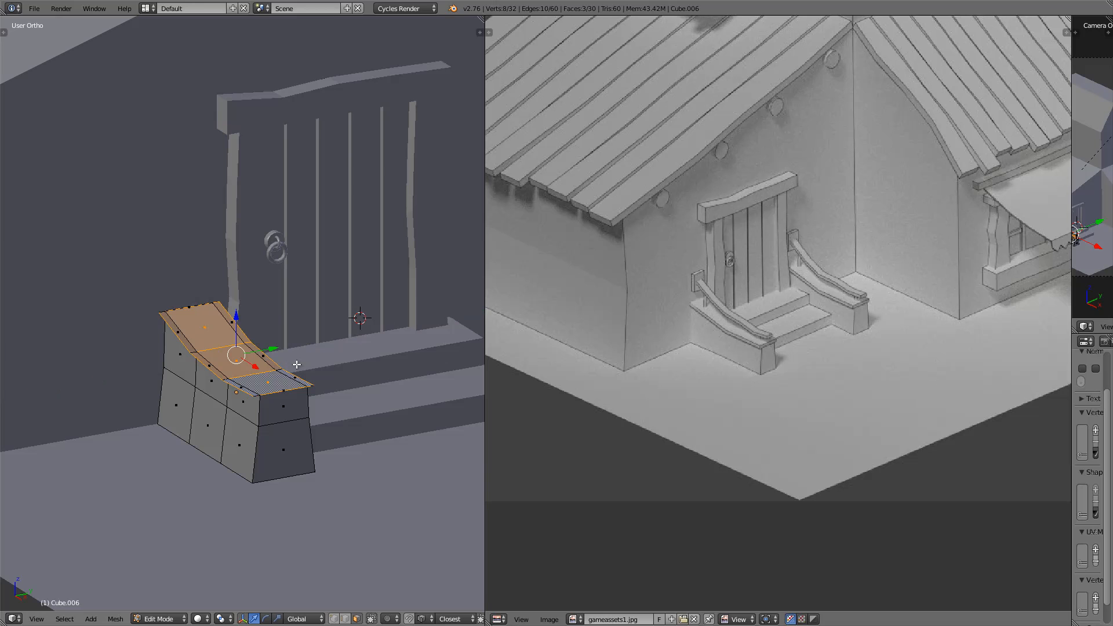
# Extrude the widened top faces upward by about 0.04 into an overhanging cap, and deselect the mesh.
pyautogui.press('e')
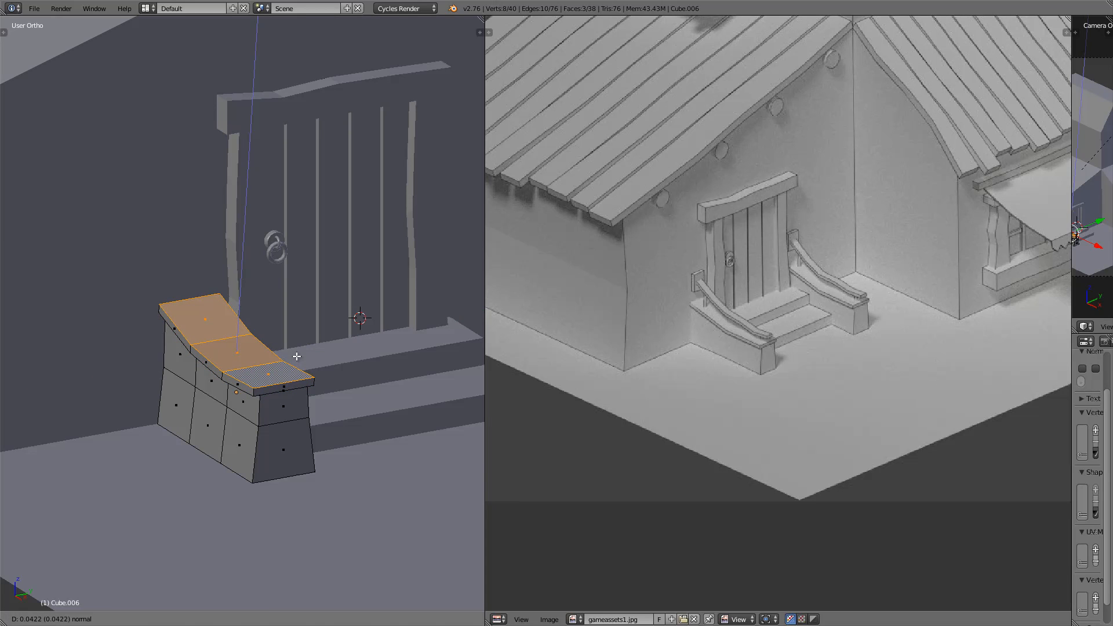
pyautogui.click(297, 356)
pyautogui.moveTo(297, 356)
pyautogui.mouseDown(button='middle')
pyautogui.moveTo(344, 346)
pyautogui.moveTo(255, 371)
pyautogui.moveTo(251, 394)
pyautogui.moveTo(169, 409)
pyautogui.mouseUp(button='middle')
pyautogui.press('a')
# Duplicate the side wall and move the copy along Y by about 1.49 to the opposite end of the steps.
pyautogui.press('KP_3')
pyautogui.press('Tab')
pyautogui.press('z')
pyautogui.hotkey('shift', 'd')
pyautogui.rightClick(192, 385)
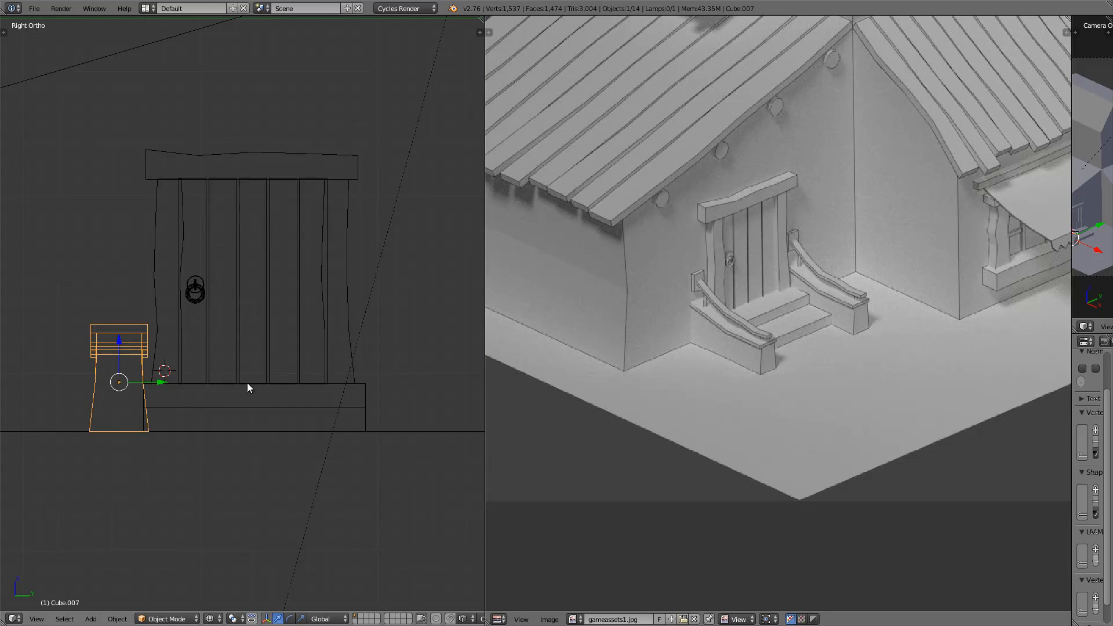
pyautogui.press('g')
pyautogui.press('y')
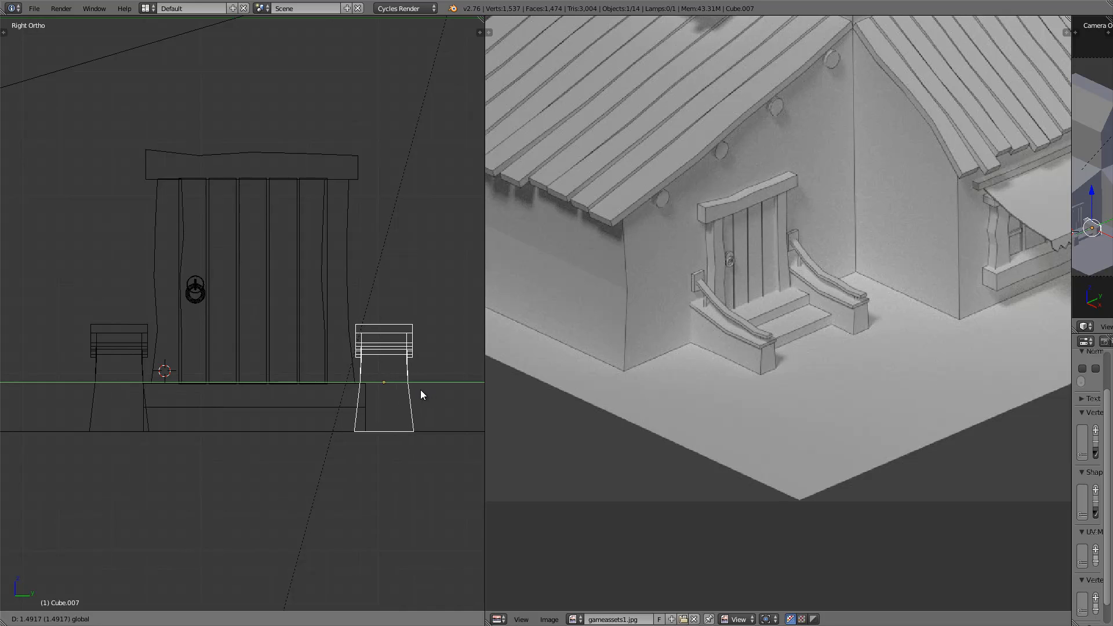
pyautogui.click(422, 394)
# Nudge the original knob-side wall along Y by about 0.01 toward the steps, and save the file.
pyautogui.rightClick(95, 365)
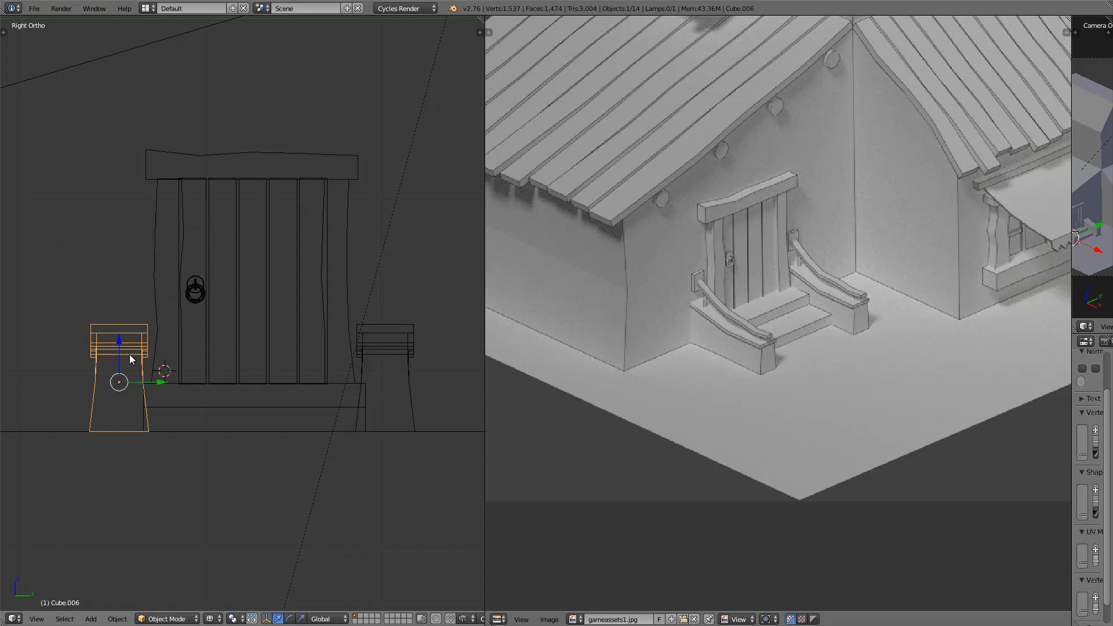
pyautogui.click(159, 375)
pyautogui.press('g')
pyautogui.press('y')
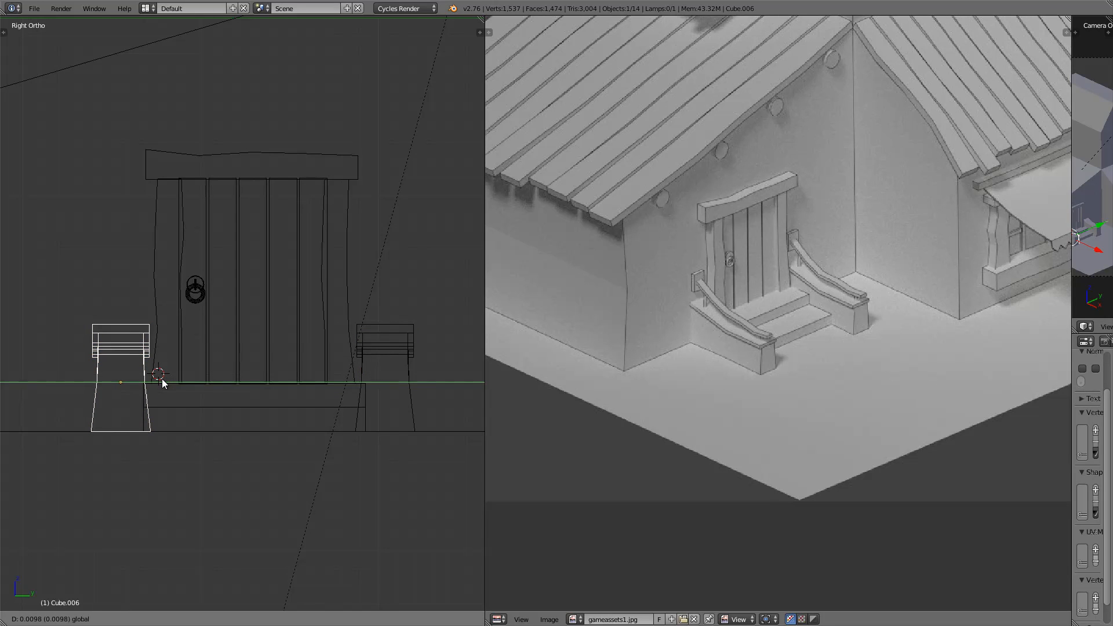
pyautogui.click(163, 379)
pyautogui.press('a')
pyautogui.press('z')
pyautogui.moveTo(174, 382); pyautogui.dragTo(223, 414, button='middle')
pyautogui.hotkey('ctrl', 's')
pyautogui.click(224, 414)
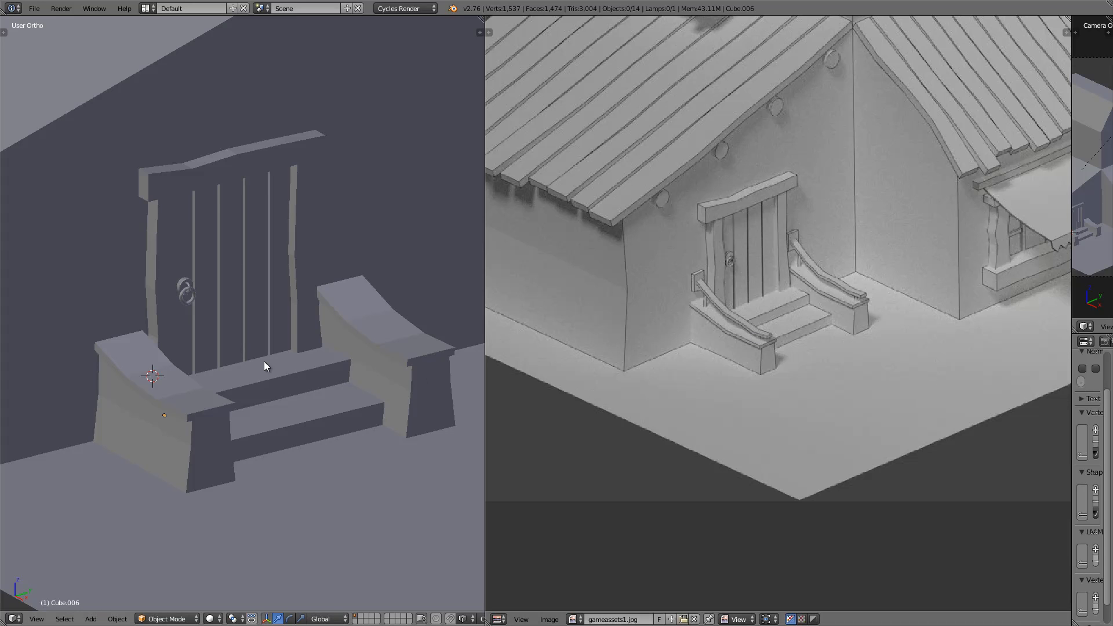
# Add a cube and scale it down along Y and Z into a thin handrail bar.
pyautogui.hotkey('shift', 'a')
pyautogui.moveTo(263, 362)
pyautogui.click(297, 372)
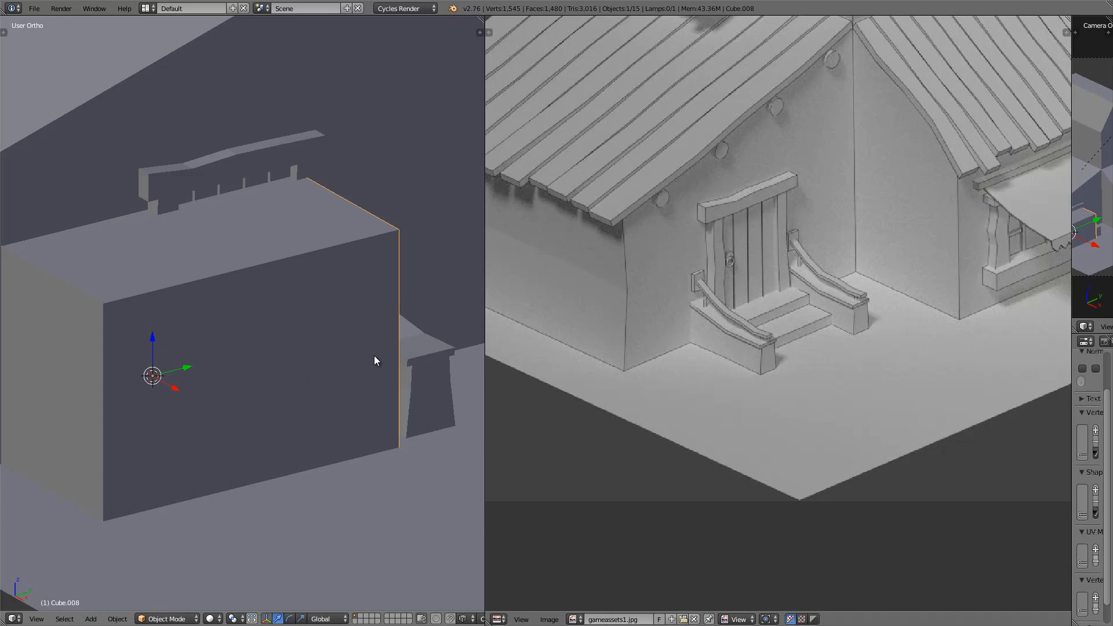
pyautogui.press('s')
pyautogui.press('y')
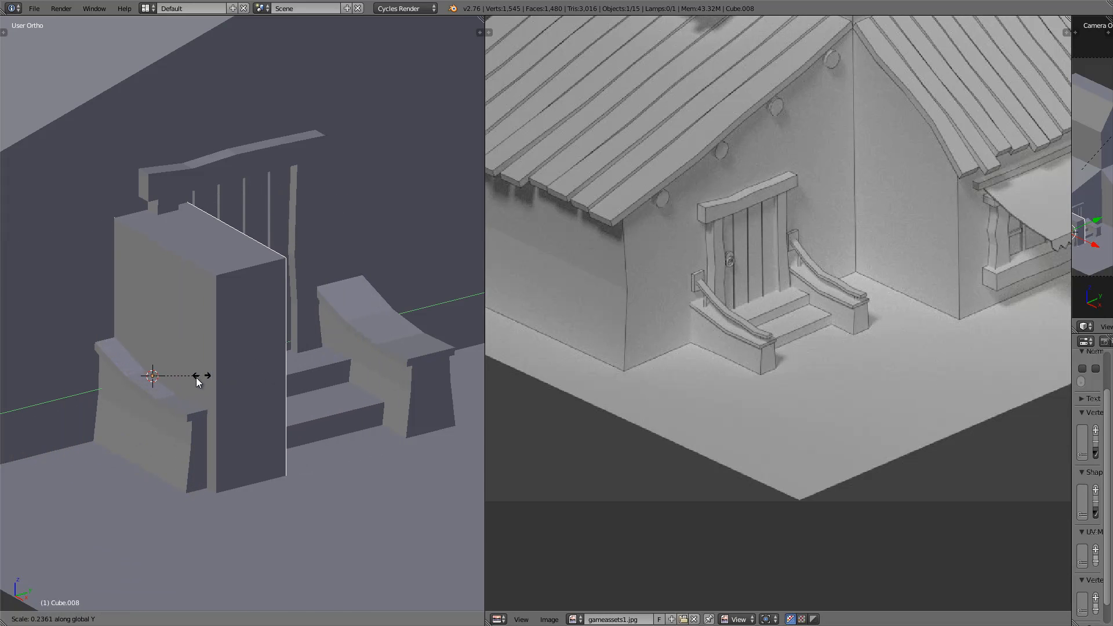
pyautogui.click(156, 378)
pyautogui.press('s')
pyautogui.press('z')
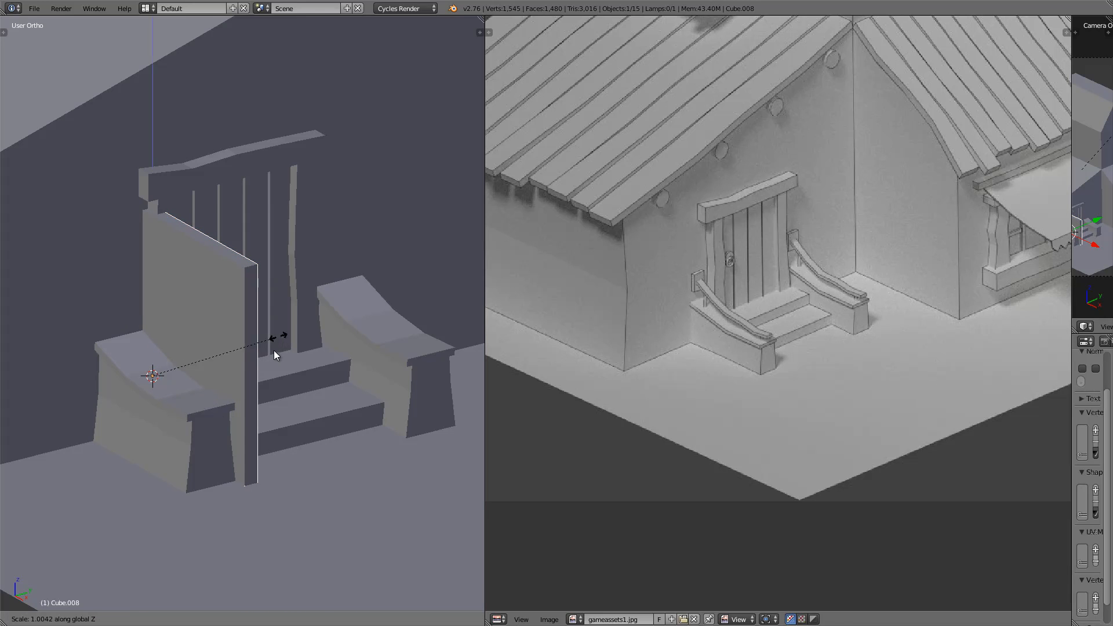
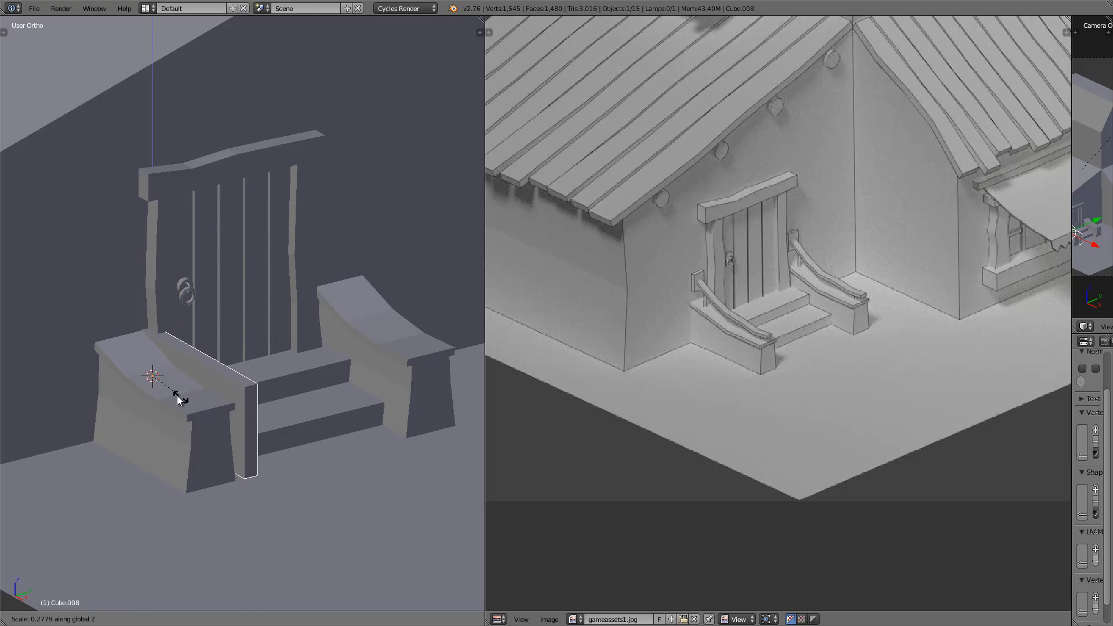
pyautogui.click(153, 378)
# Raise the bar above the side wall and position it over the wall along X, using a maximized front wireframe view.
pyautogui.moveTo(155, 352); pyautogui.dragTo(295, 440)
pyautogui.press('KP_1')
pyautogui.press('z')
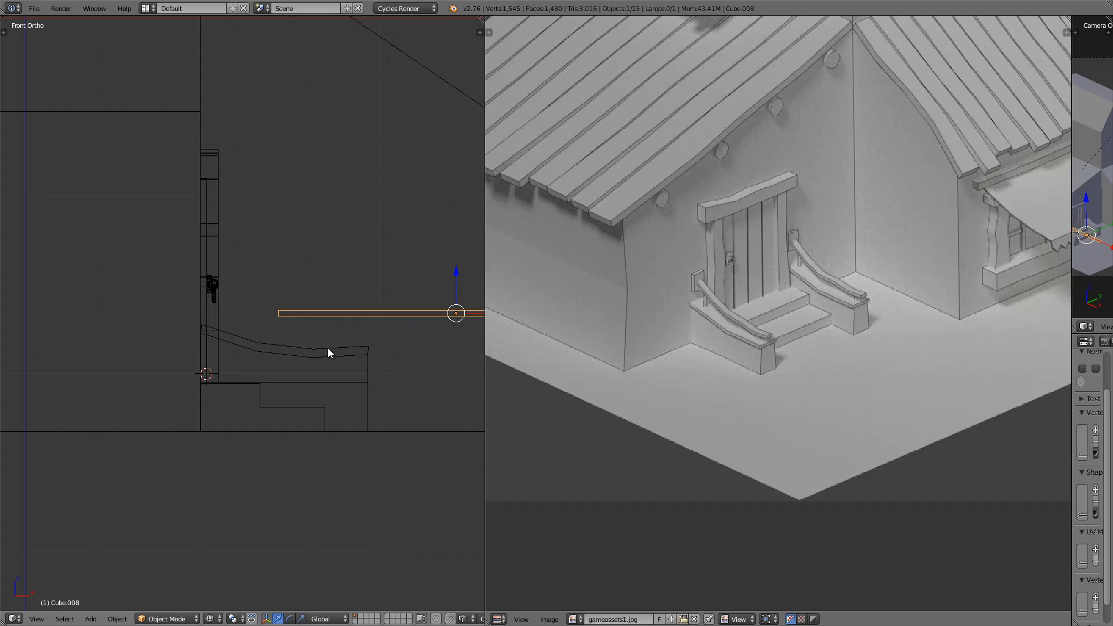
pyautogui.hotkey('shift', 'space')
pyautogui.keyDown('shift'); pyautogui.moveTo(536, 370); pyautogui.dragTo(23, 410, button='middle'); pyautogui.keyUp('shift')
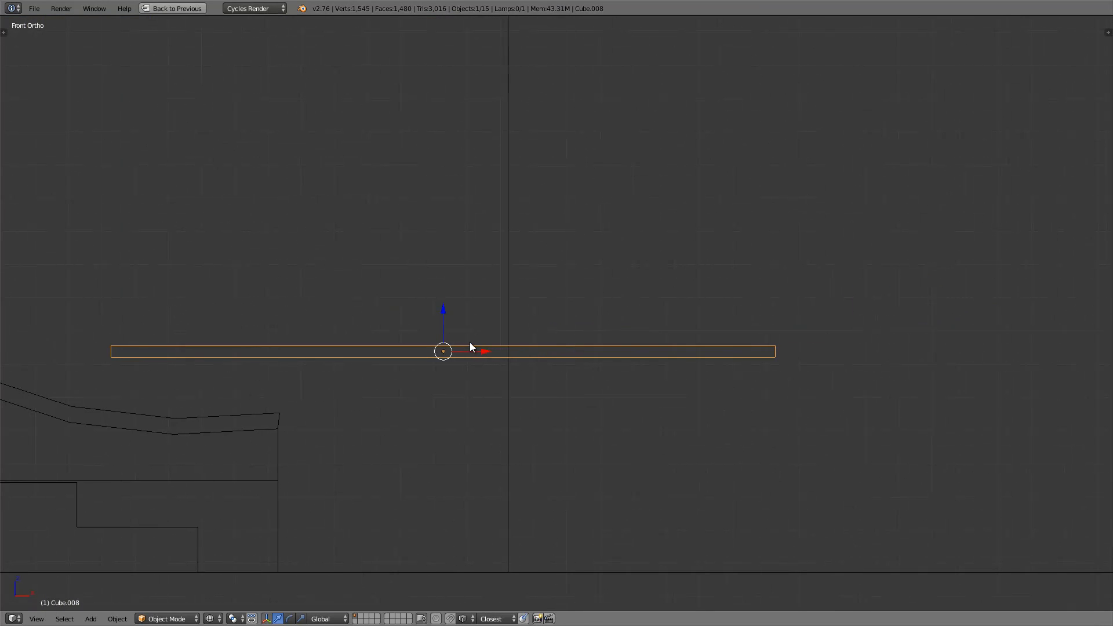
pyautogui.moveTo(479, 351); pyautogui.dragTo(253, 377)
pyautogui.keyDown('shift'); pyautogui.moveTo(243, 378); pyautogui.dragTo(642, 371, button='middle'); pyautogui.keyUp('shift')
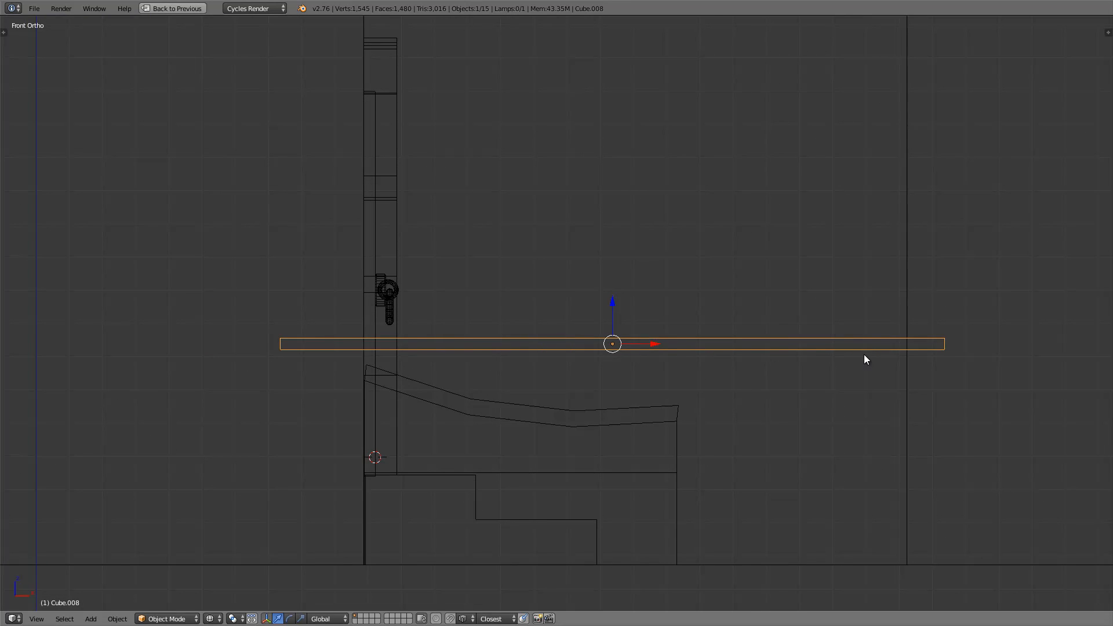
# Shorten the bar along X to slightly less than the side wall's length.
pyautogui.press('s')
pyautogui.press('x')
pyautogui.click(714, 373)
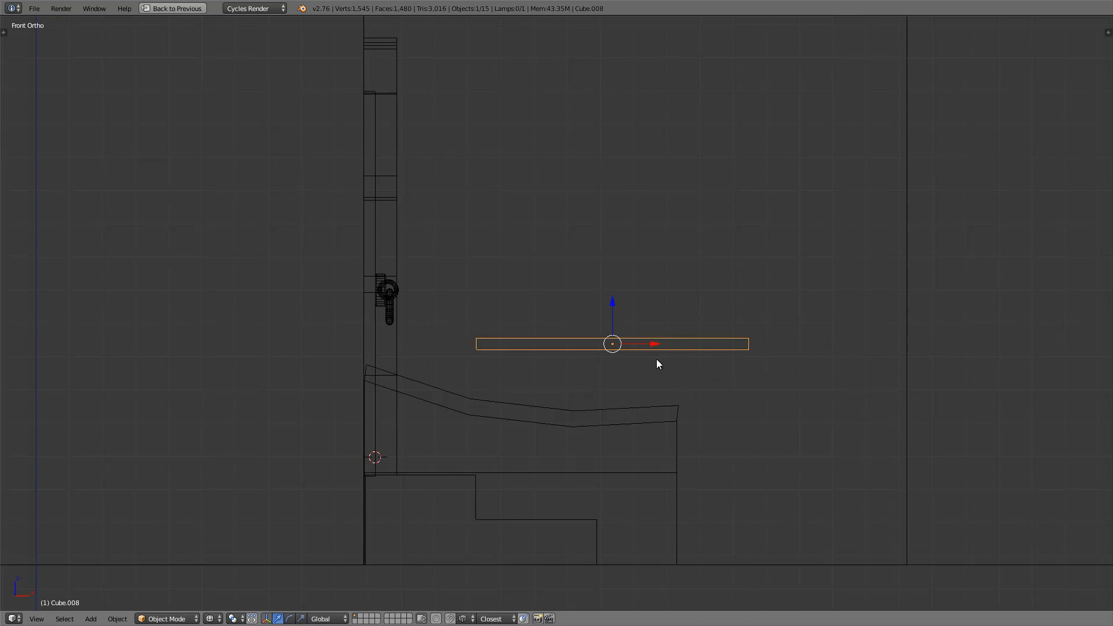
# Move the handrail bar along X so its inner end meets the house wall, and raise it higher above the side wall.
pyautogui.press('g')
pyautogui.press('x')
pyautogui.click(541, 358)
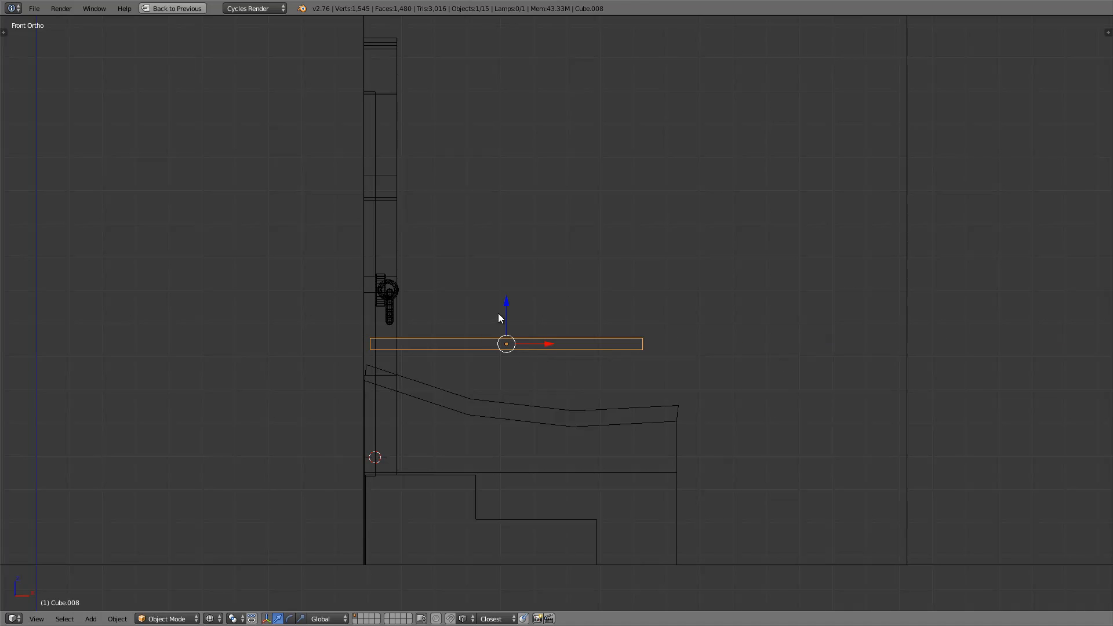
pyautogui.click(498, 313)
pyautogui.press('g')
pyautogui.click(503, 284)
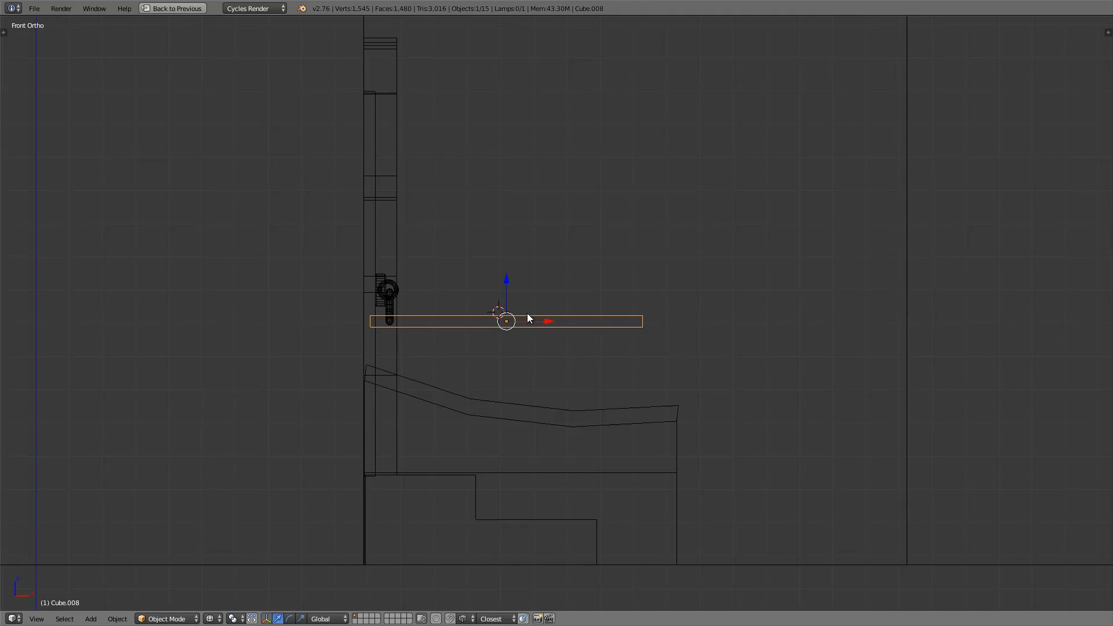
pyautogui.press('g')
pyautogui.press('x')
pyautogui.click(525, 320)
# Center the bar over the knob-side wall along Y and raise it slightly, restoring the split layout with the reference image.
pyautogui.press('z')
pyautogui.moveTo(495, 350); pyautogui.dragTo(433, 365, button='middle')
pyautogui.press('g')
pyautogui.press('y')
pyautogui.click(371, 347)
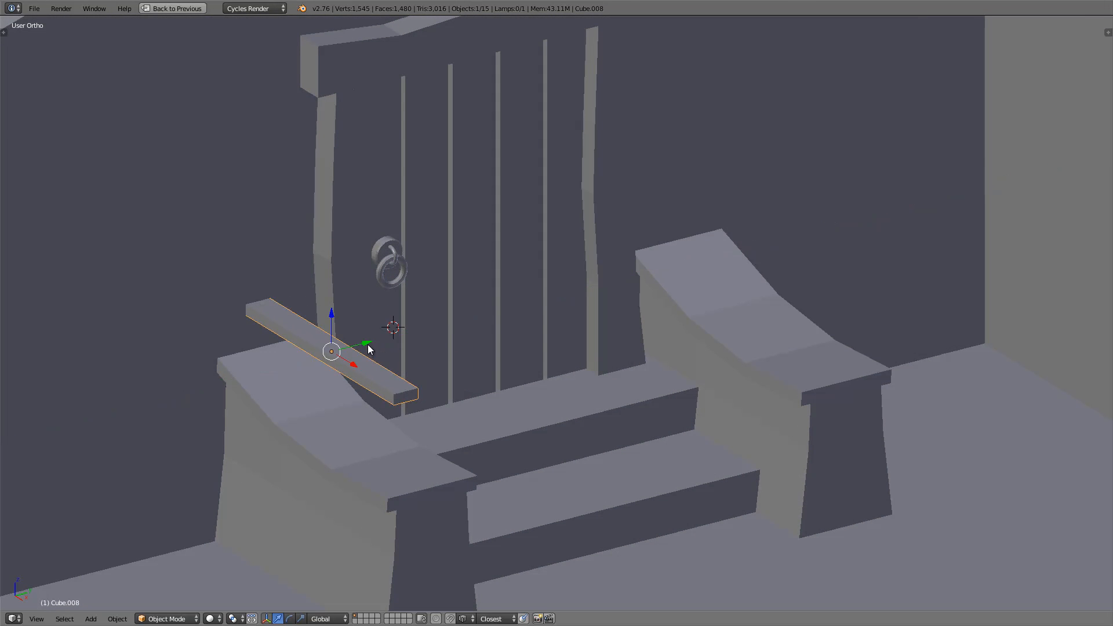
pyautogui.hotkey('ctrl', 'Up')
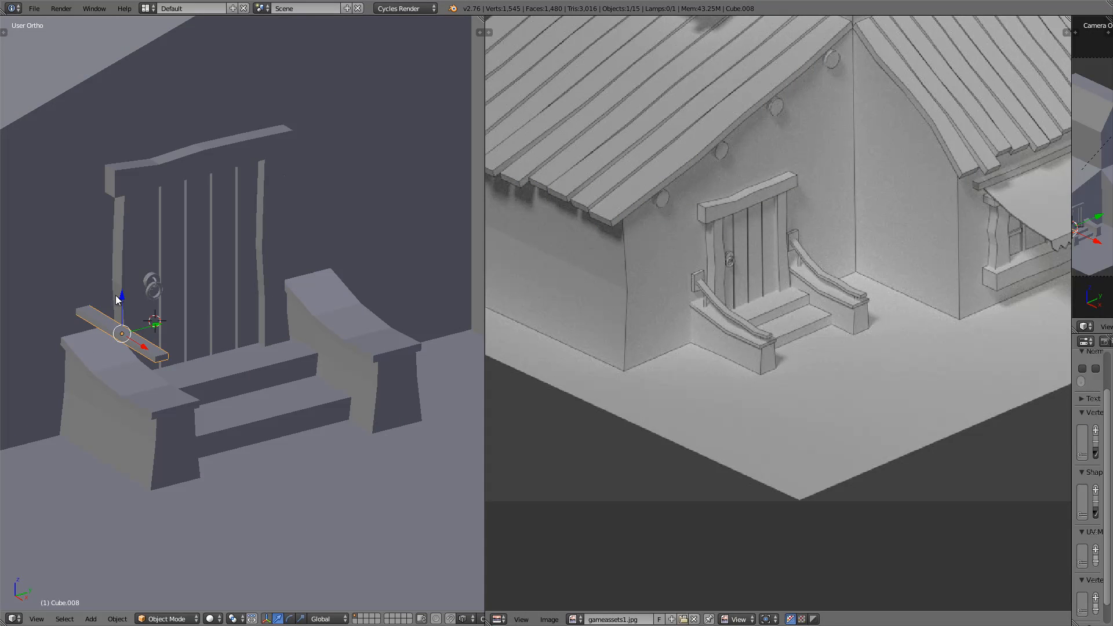
pyautogui.moveTo(122, 296); pyautogui.dragTo(122, 287)
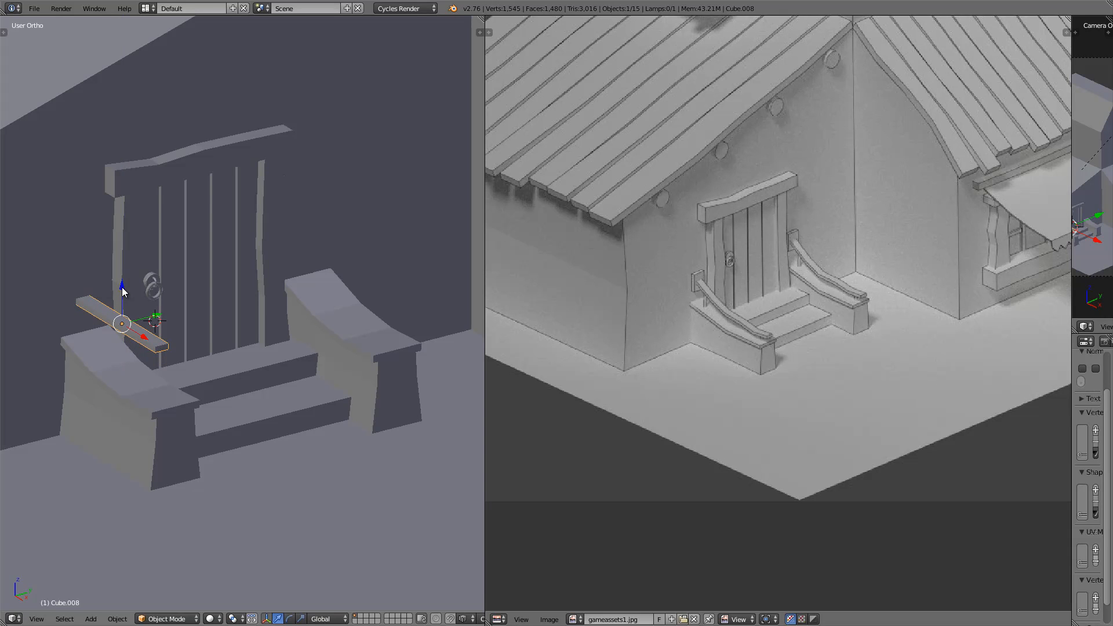
# Extend the bar's outer end face along X by about 0.12 so it lines up with the side wall's end.
pyautogui.press('KP_1')
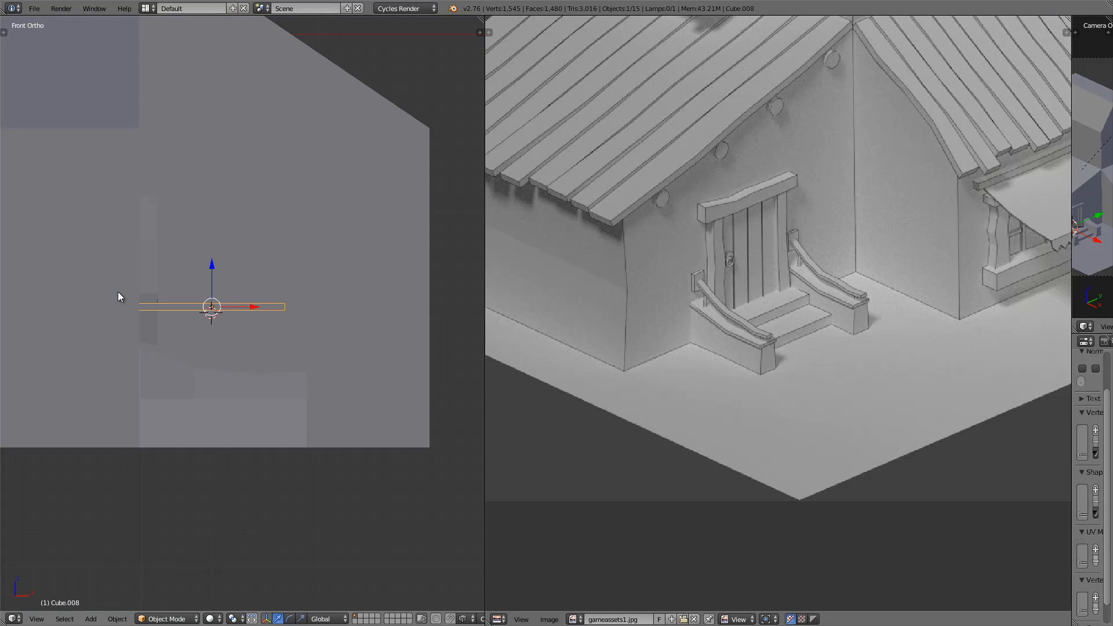
pyautogui.press('z')
pyautogui.press('Tab')
pyautogui.press('a')
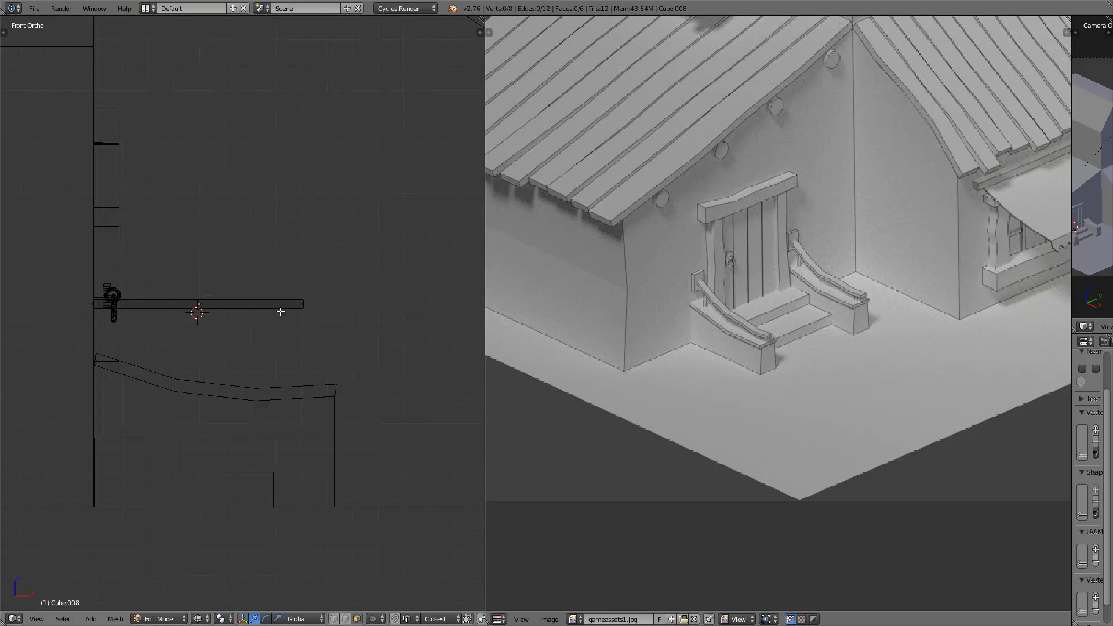
pyautogui.rightClick(300, 304)
pyautogui.press('g')
pyautogui.press('x')
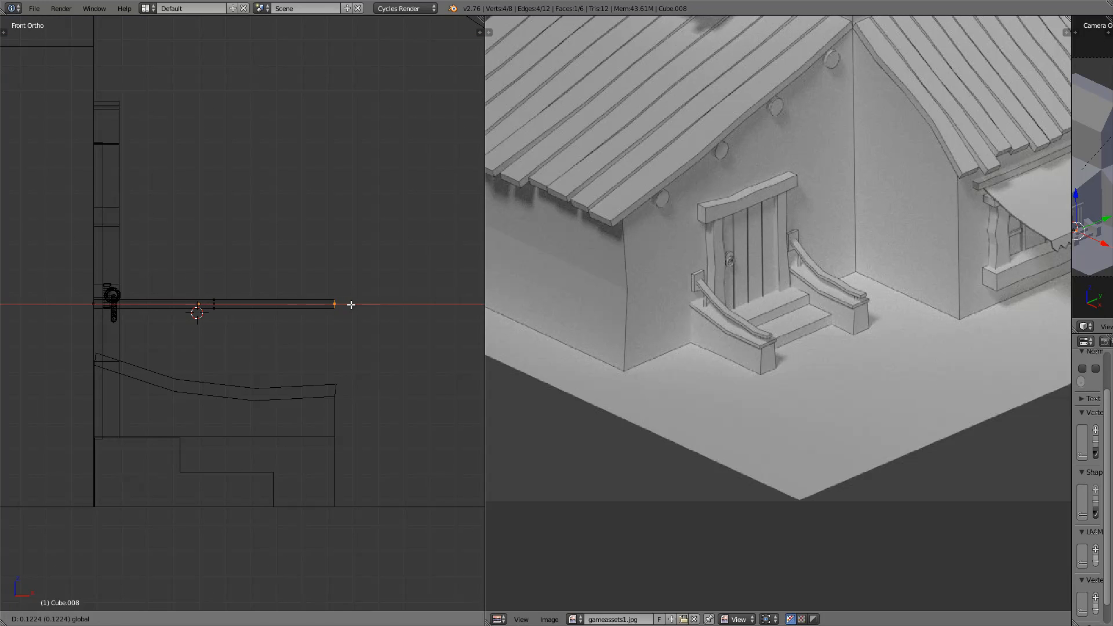
pyautogui.click(353, 305)
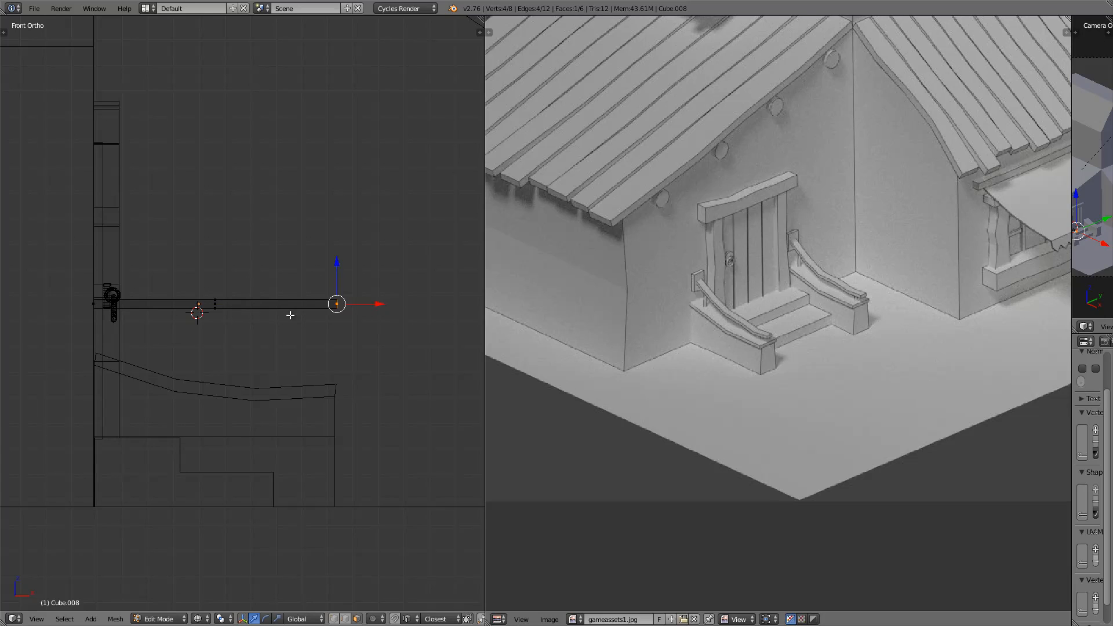
# Add two evenly spaced loop cuts across the handrail's length.
pyautogui.press('a')
pyautogui.hotkey('ctrl', 'r')
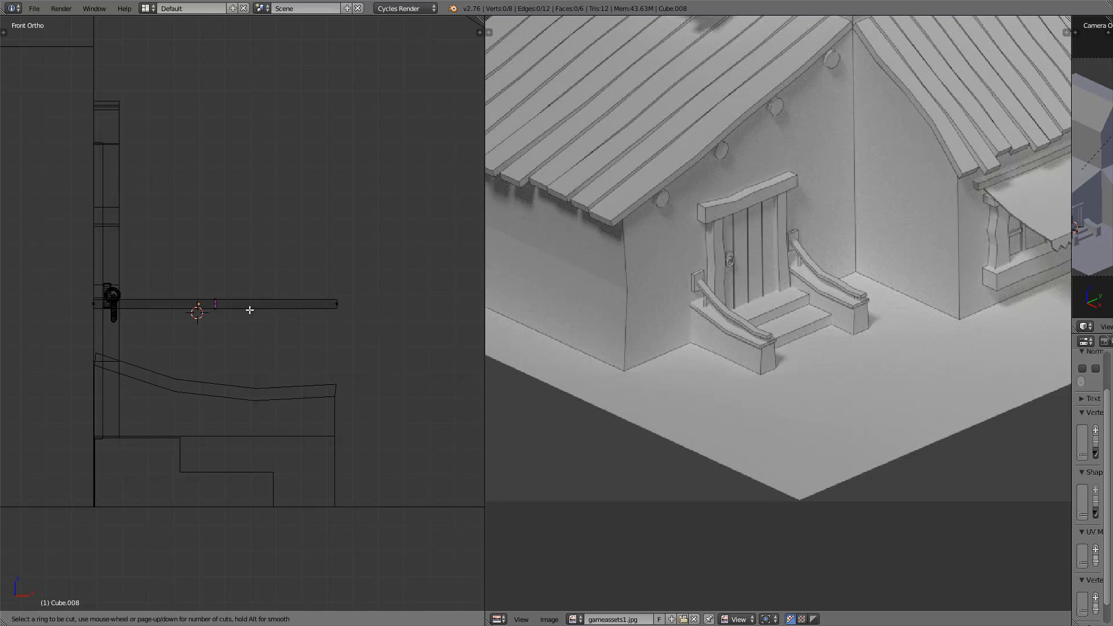
pyautogui.scroll(1, 253, 303)
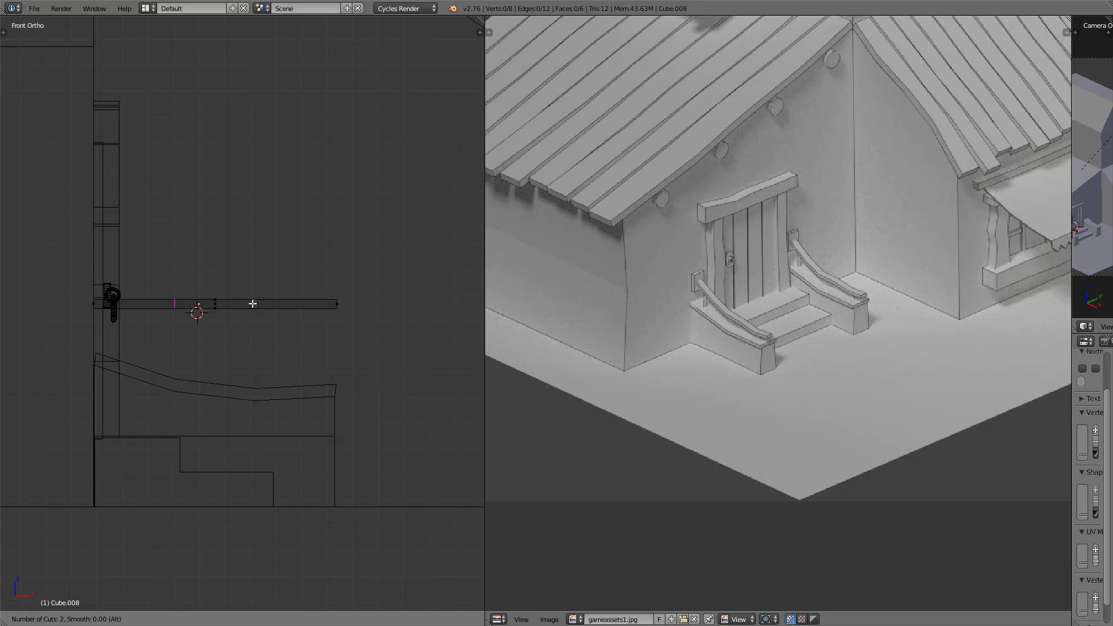
pyautogui.click(247, 302)
pyautogui.rightClick(227, 310)
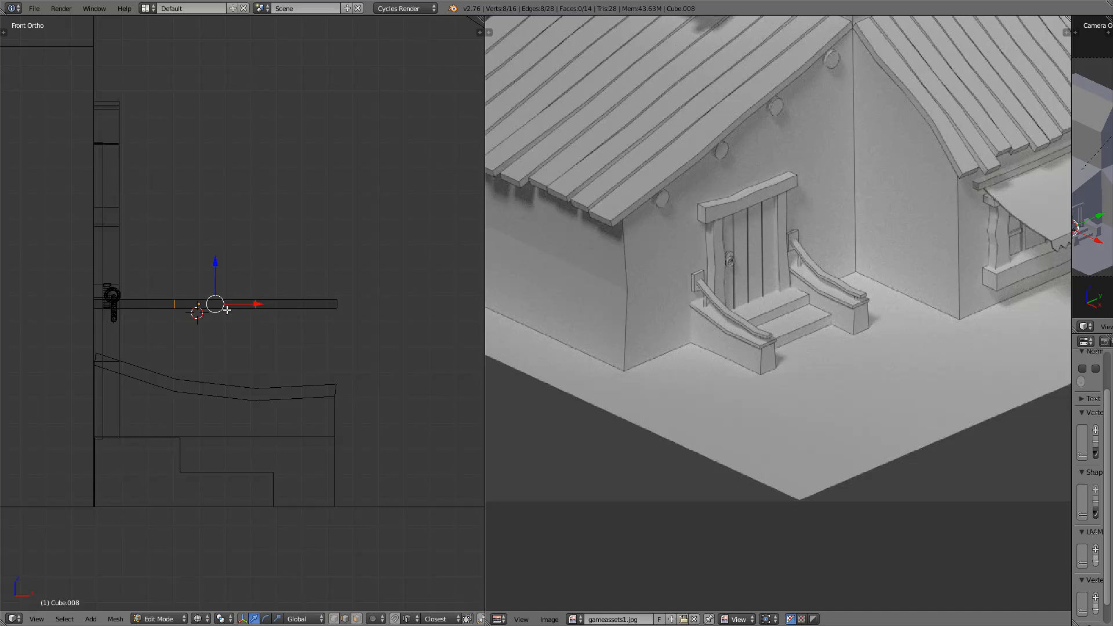
# Lower the rail's inner loop along Z, and lower the outer loop further to follow the side wall's slope.
pyautogui.keyDown('alt'); pyautogui.rightClick(174, 313); pyautogui.keyUp('alt')
pyautogui.moveTo(175, 281); pyautogui.dragTo(191, 316)
pyautogui.press('a')
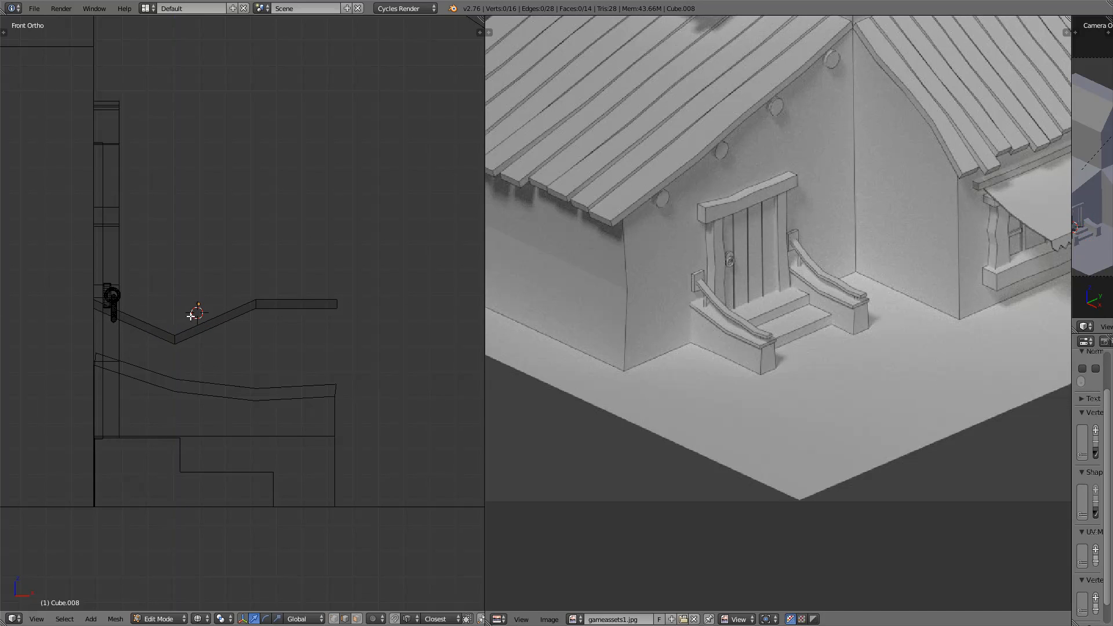
pyautogui.keyDown('alt'); pyautogui.rightClick(251, 288); pyautogui.keyUp('alt')
pyautogui.moveTo(258, 286); pyautogui.dragTo(265, 332)
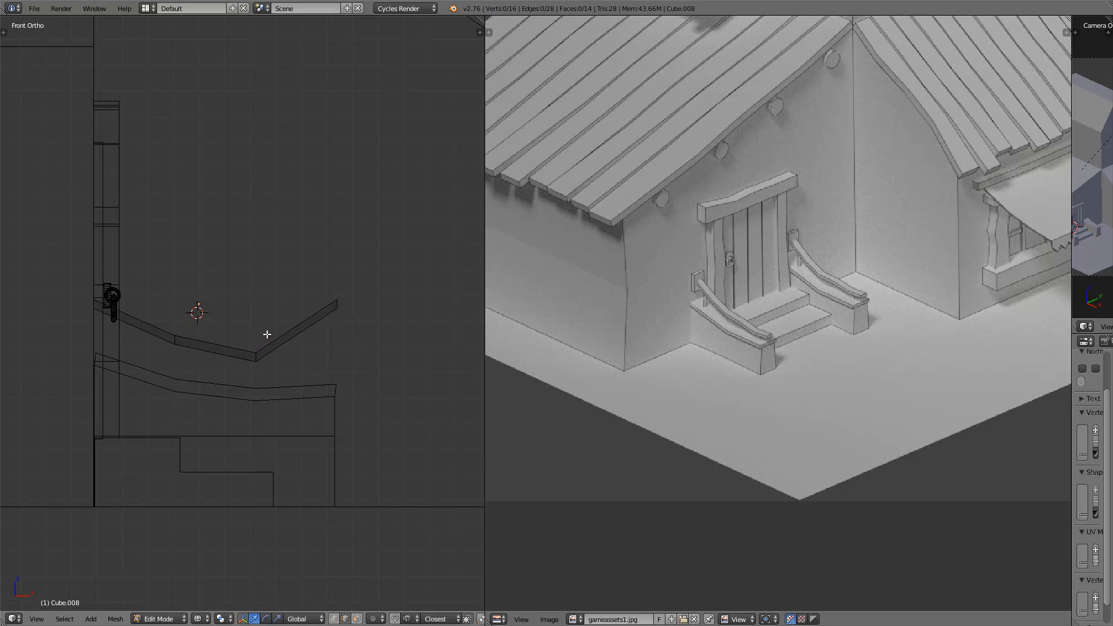
pyautogui.press('a')
# Lower the rail's outer end to just above the side wall's end, and lower the outer loop slightly to form a curve.
pyautogui.press('b')
pyautogui.moveTo(303, 284); pyautogui.dragTo(358, 322)
pyautogui.moveTo(338, 280); pyautogui.dragTo(346, 348)
pyautogui.press('a')
pyautogui.press('b')
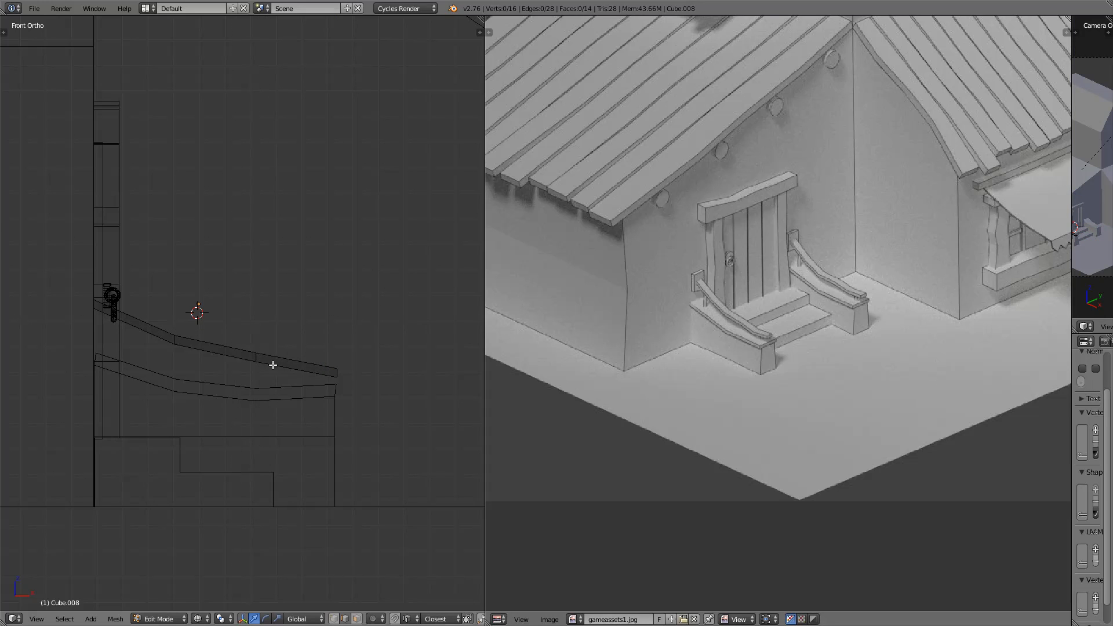
pyautogui.moveTo(240, 324); pyautogui.dragTo(258, 343)
pyautogui.press('a')
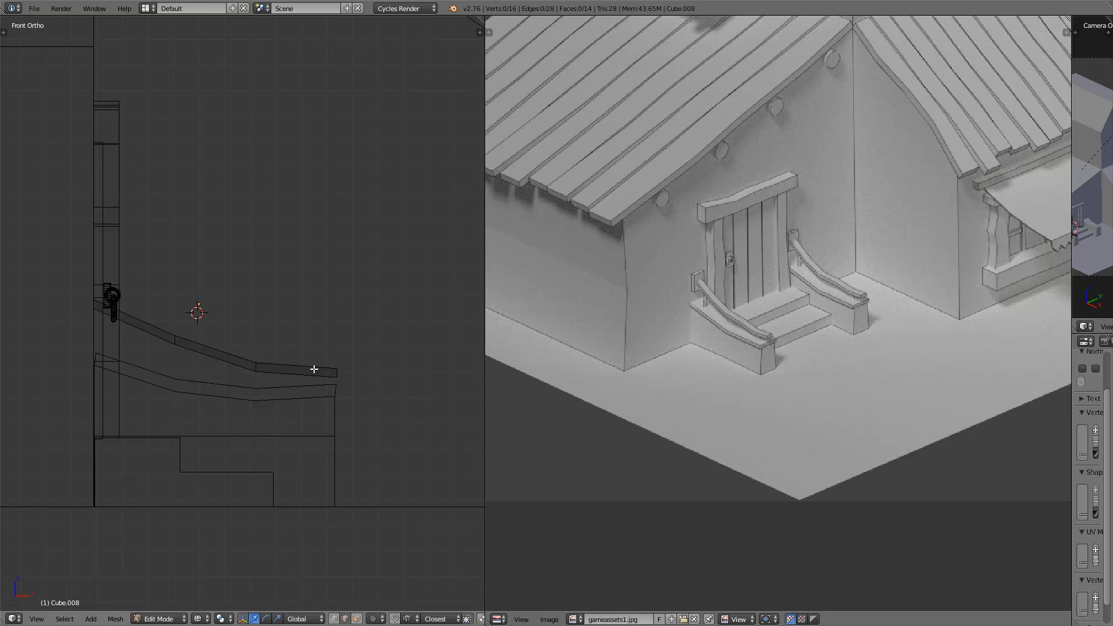
# Add a loop cut in the rail's middle segment and lower it slightly to smooth the sag.
pyautogui.moveTo(307, 373); pyautogui.dragTo(251, 399, button='middle')
pyautogui.press('z')
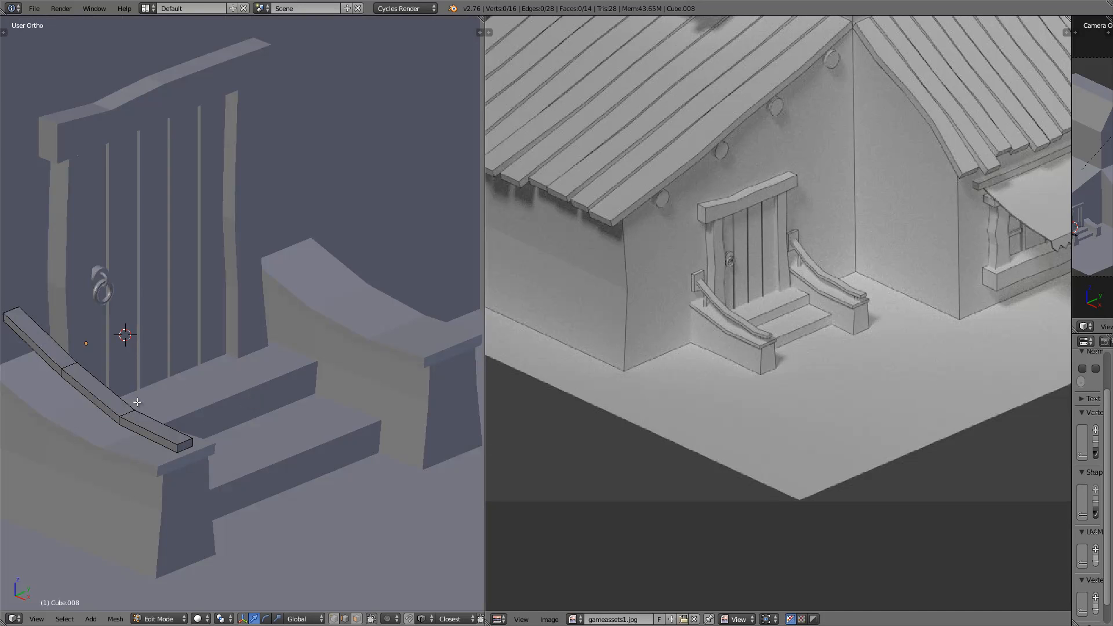
pyautogui.hotkey('ctrl', 'r')
pyautogui.click(106, 390)
pyautogui.rightClick(105, 382)
pyautogui.moveTo(101, 368); pyautogui.dragTo(104, 374)
pyautogui.press('a')
# Add a loop cut in the rail segment nearest the house and lower it along Z by about 0.02.
pyautogui.hotkey('ctrl', 'r')
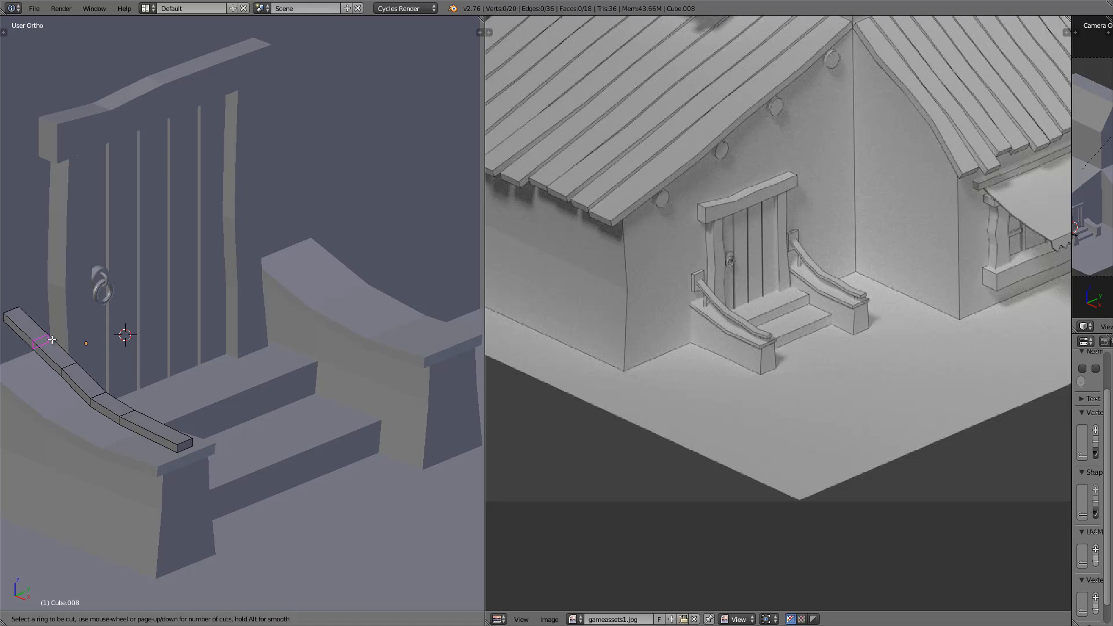
pyautogui.click(52, 339)
pyautogui.rightClick(52, 339)
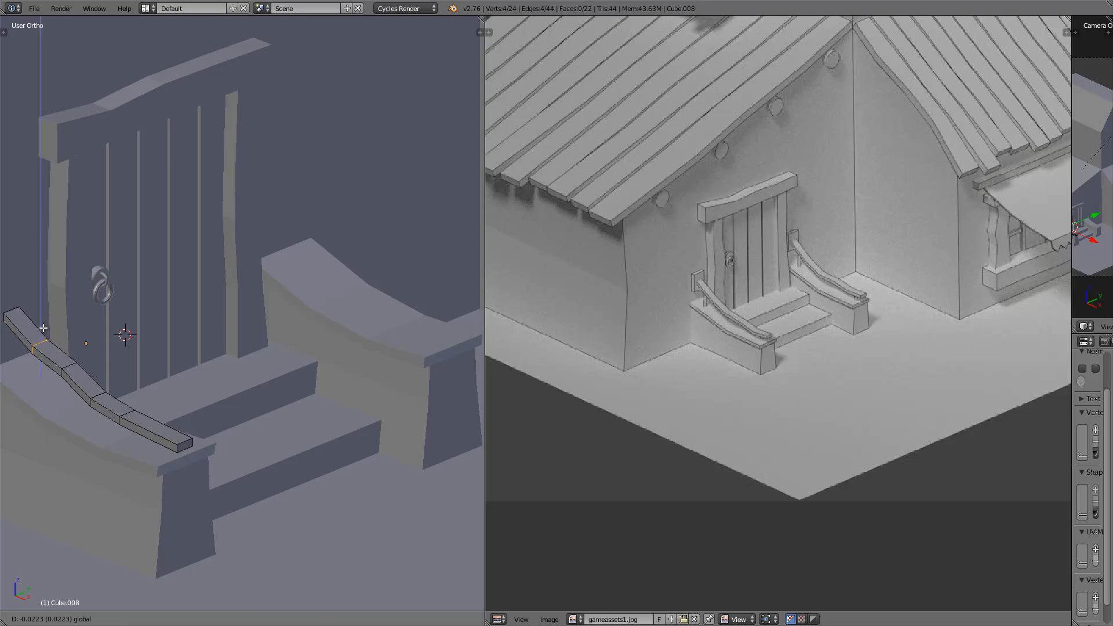
pyautogui.moveTo(42, 325); pyautogui.dragTo(87, 390, button='middle')
pyautogui.press('a')
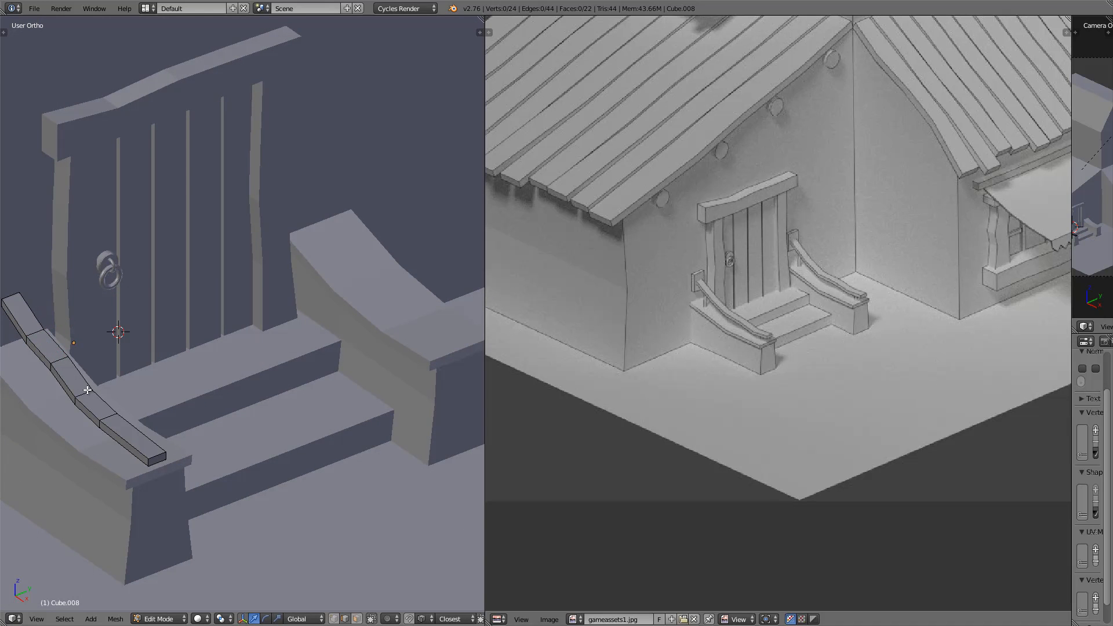
# Reselect the handrail and shift the loop in the middle of its length slightly along Y toward the steps.
pyautogui.keyDown('ctrl'); pyautogui.rightClick(85, 394); pyautogui.keyUp('ctrl')
pyautogui.press('a')
pyautogui.press('Tab')
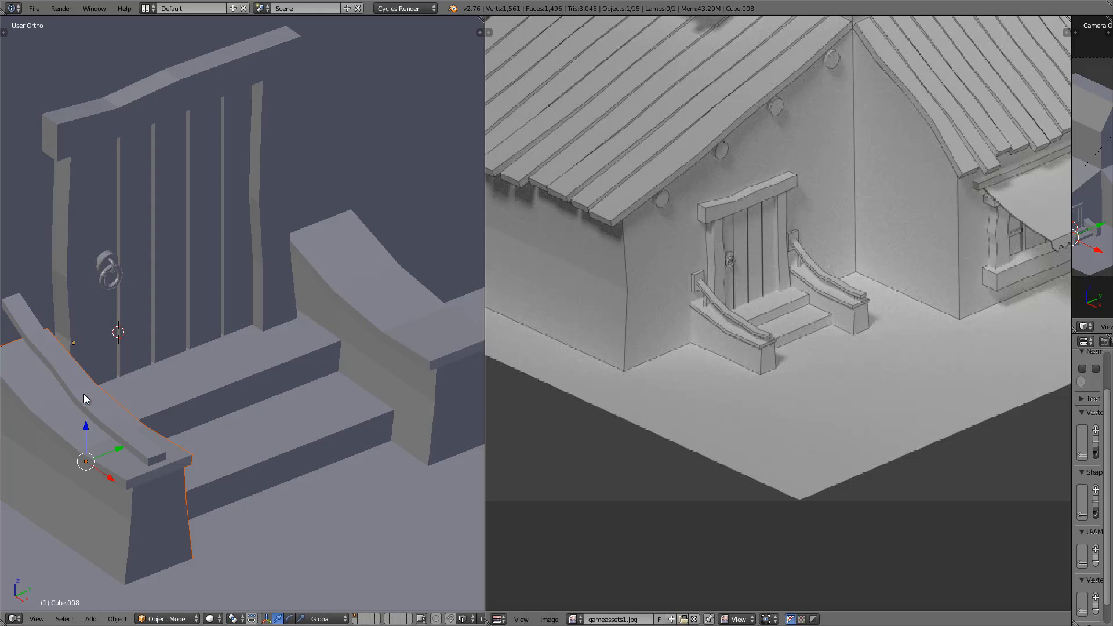
pyautogui.rightClick(78, 391)
pyautogui.press('Tab')
pyautogui.press('a')
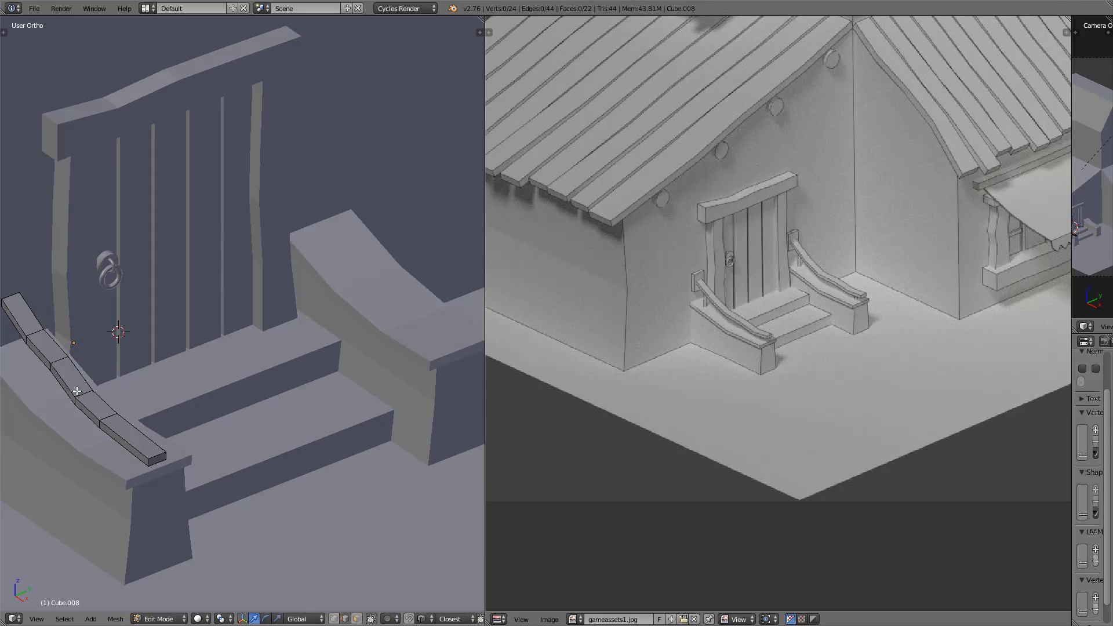
pyautogui.keyDown('alt'); pyautogui.rightClick(84, 394); pyautogui.keyUp('alt')
pyautogui.press('g')
pyautogui.press('y')
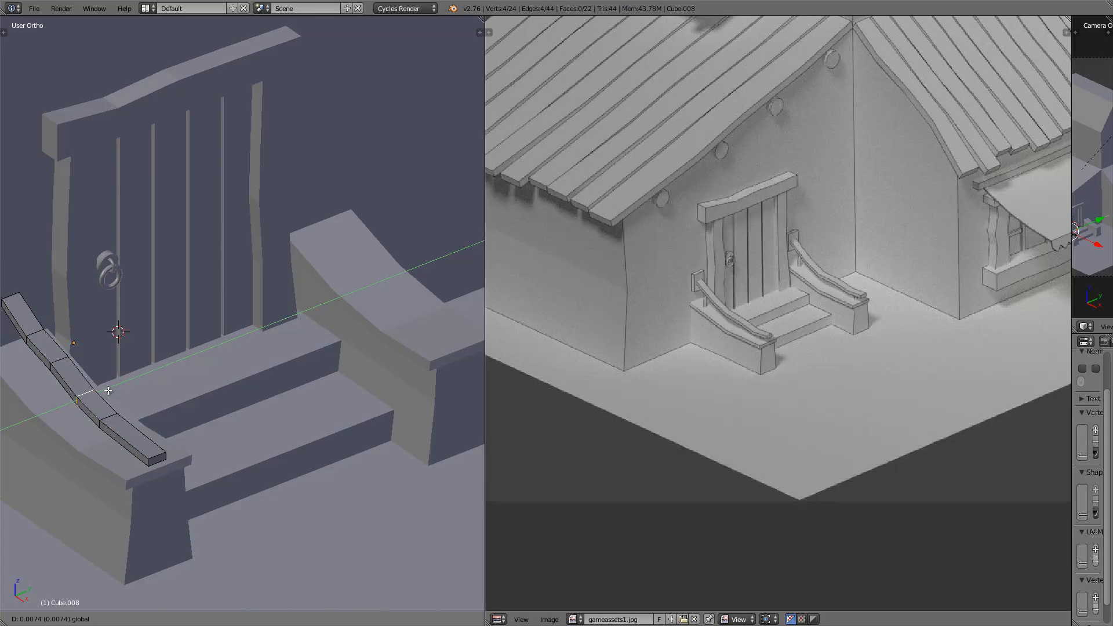
pyautogui.click(112, 390)
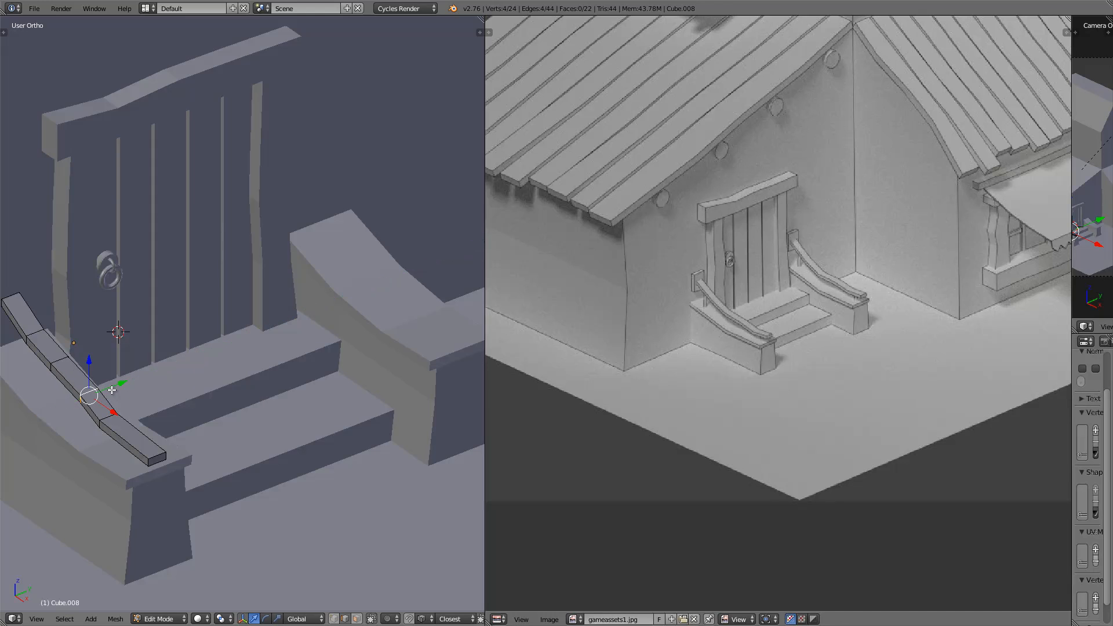
# Shift the rail loop nearest the outer end outward along X and toward the steps along Y.
pyautogui.press('a')
pyautogui.keyDown('alt'); pyautogui.rightClick(111, 416); pyautogui.keyUp('alt')
pyautogui.moveTo(129, 432); pyautogui.dragTo(140, 437)
pyautogui.moveTo(123, 399); pyautogui.dragTo(149, 424)
pyautogui.press('a')
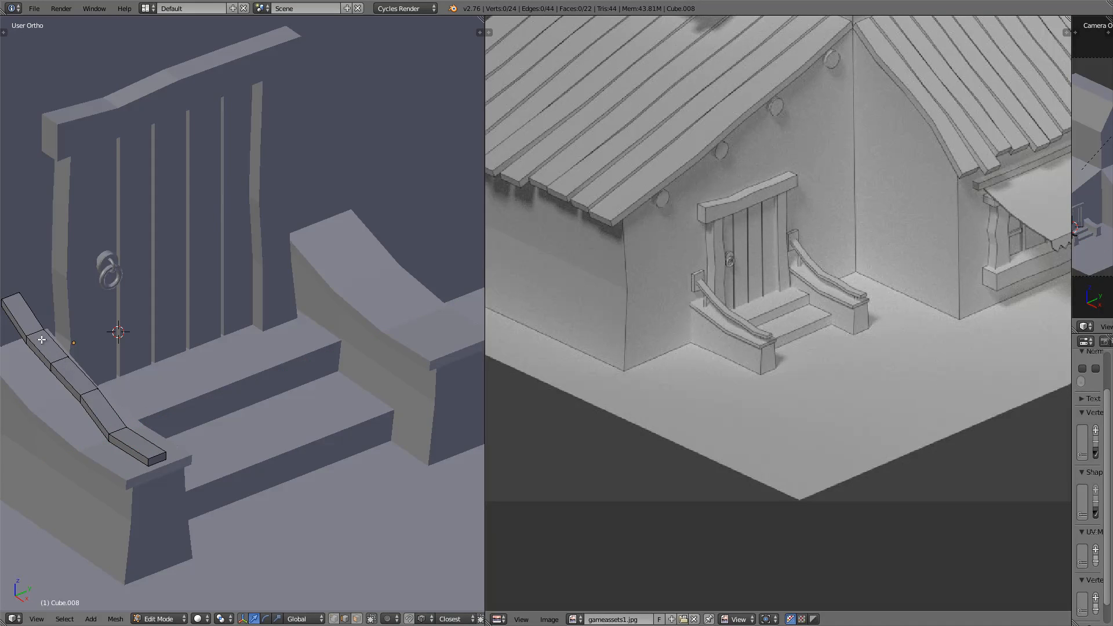
# Shift the second loop from the house slightly along Y away from the steps, and return to Object Mode.
pyautogui.keyDown('alt'); pyautogui.rightClick(59, 360); pyautogui.keyUp('alt')
pyautogui.moveTo(81, 358); pyautogui.dragTo(75, 373)
pyautogui.press('Tab')
pyautogui.moveTo(130, 395)
pyautogui.mouseDown(button='middle')
pyautogui.moveTo(77, 472)
pyautogui.moveTo(53, 385)
pyautogui.moveTo(11, 361)
pyautogui.moveTo(98, 359)
pyautogui.moveTo(143, 378)
pyautogui.moveTo(141, 398)
pyautogui.mouseUp(button='middle')
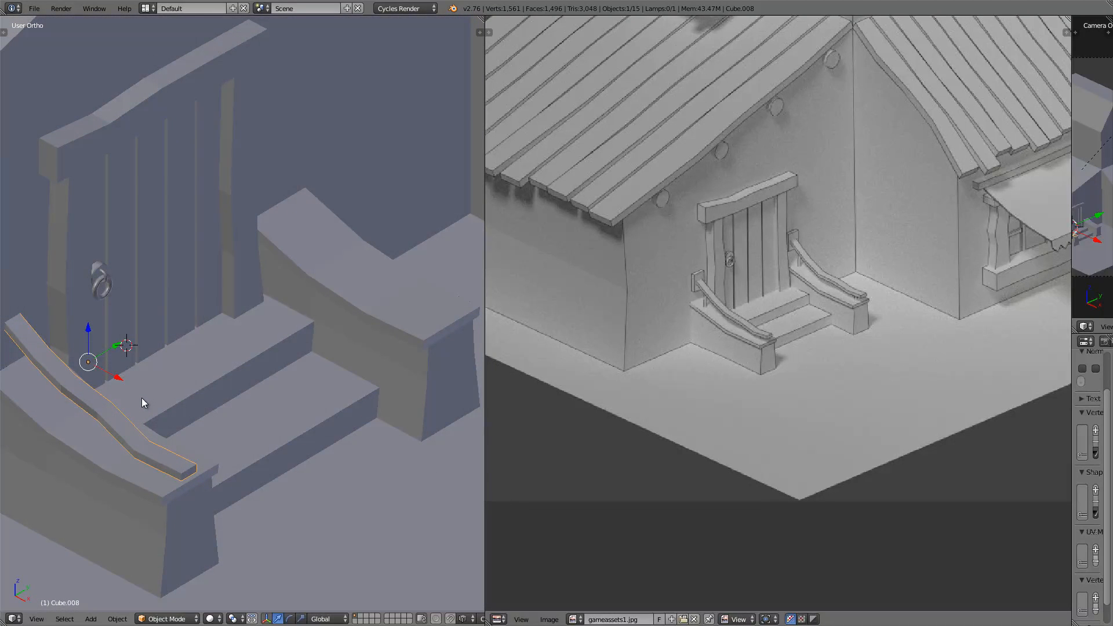
# Duplicate the handrail about 1.50 along Y to place it over the opposite side wall.
pyautogui.hotkey('shift', 'd')
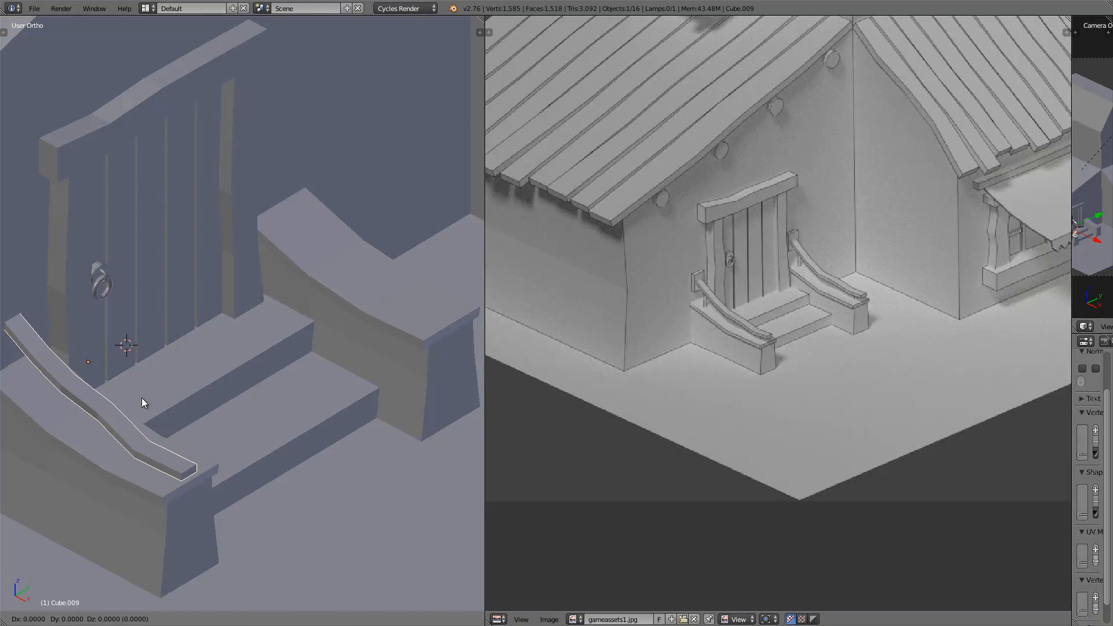
pyautogui.press('y')
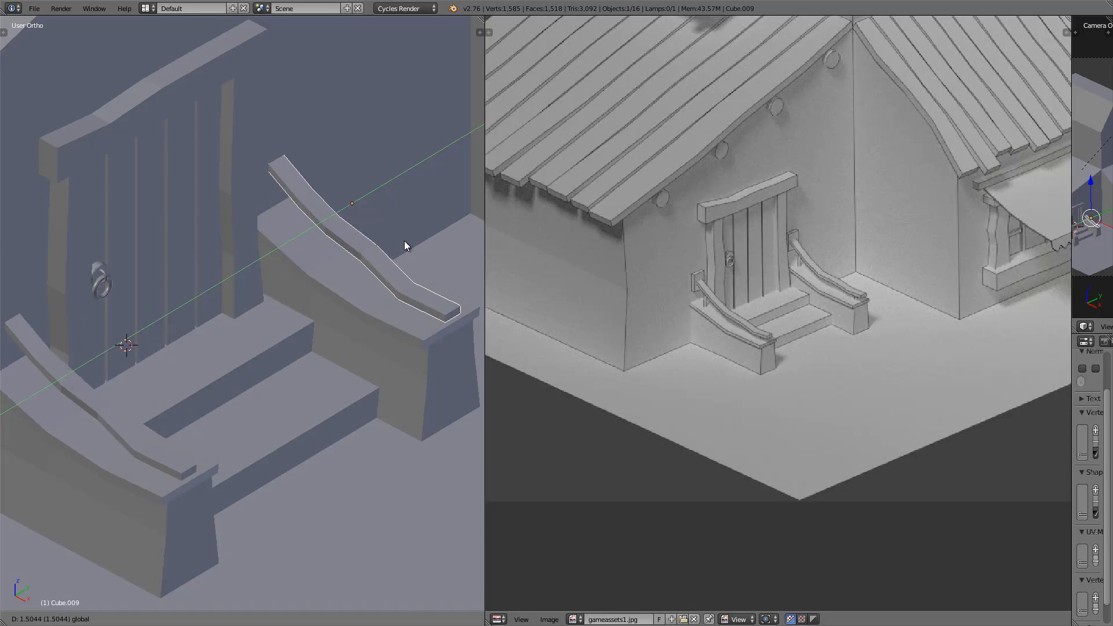
pyautogui.click(404, 241)
# On the duplicated rail, shift the second loop from the house along Y by about 0.03 away from the steps.
pyautogui.press('KP_3')
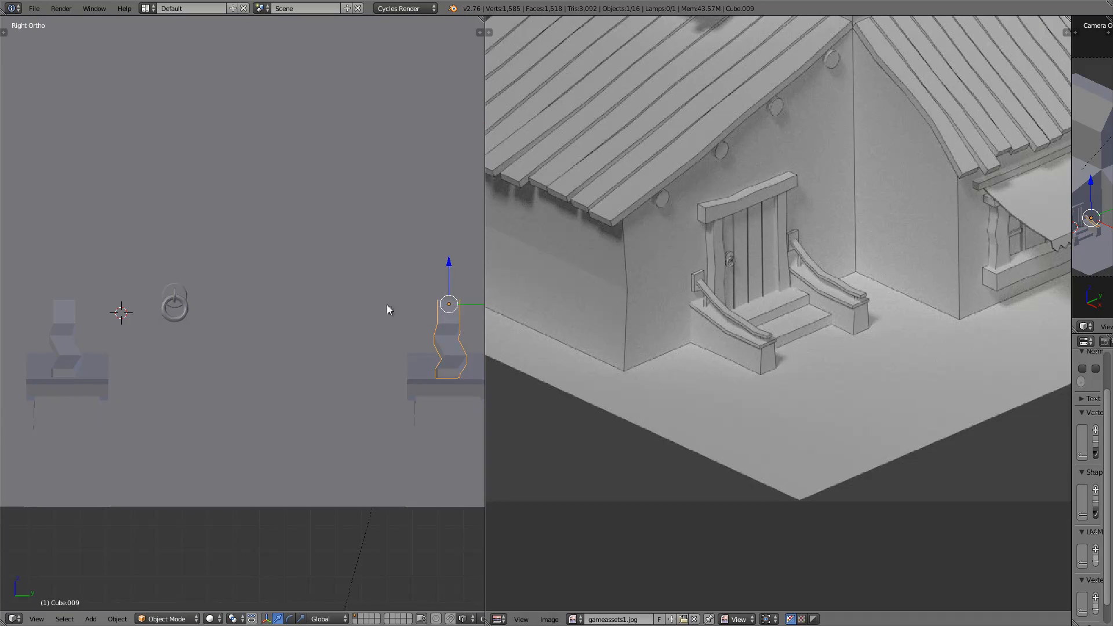
pyautogui.press('KP_Decimal')
pyautogui.press('Tab')
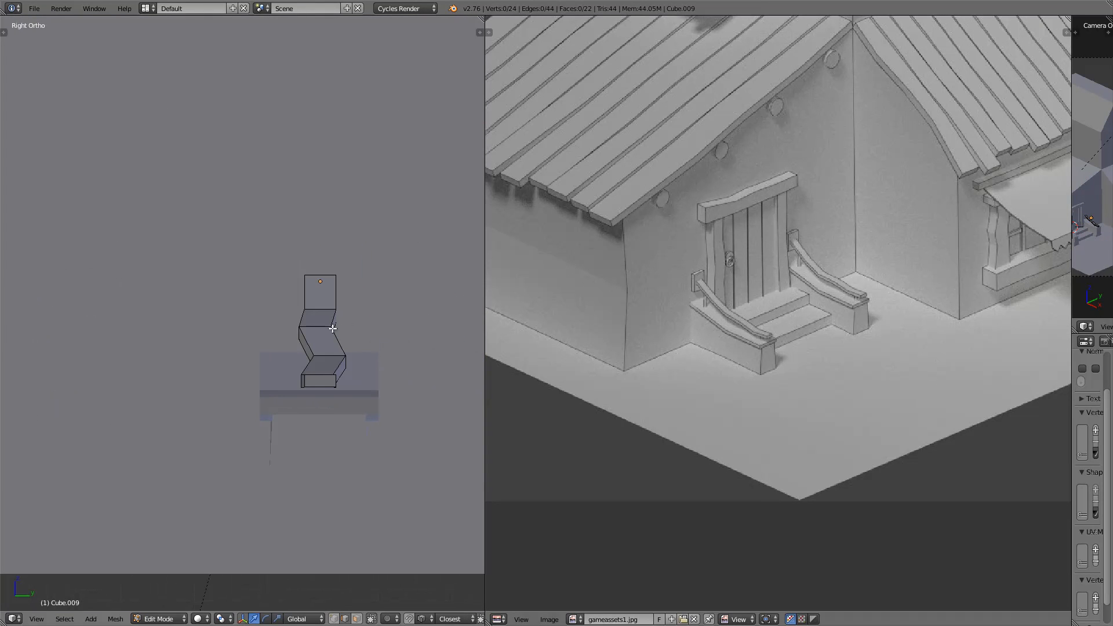
pyautogui.keyDown('alt'); pyautogui.rightClick(321, 327); pyautogui.keyUp('alt')
pyautogui.press('g')
pyautogui.press('y')
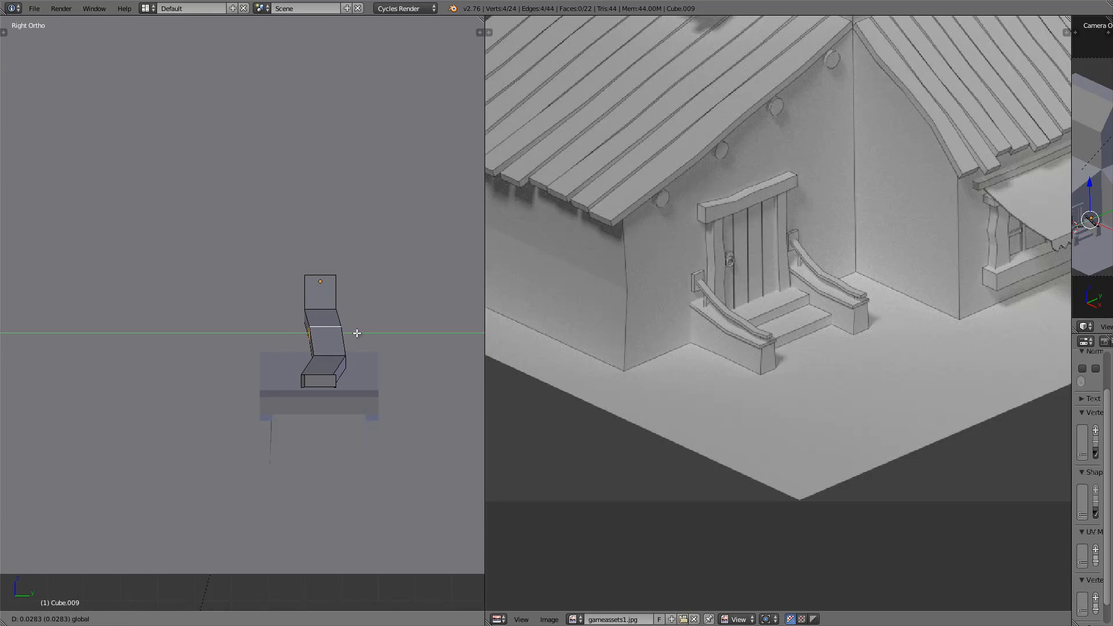
pyautogui.click(359, 334)
pyautogui.press('a')
# Shift the duplicated rail's outermost loop along Y toward the steps, raise it slightly along Z, and deselect the rail in Object Mode.
pyautogui.keyDown('alt'); pyautogui.rightClick(335, 356); pyautogui.keyUp('alt')
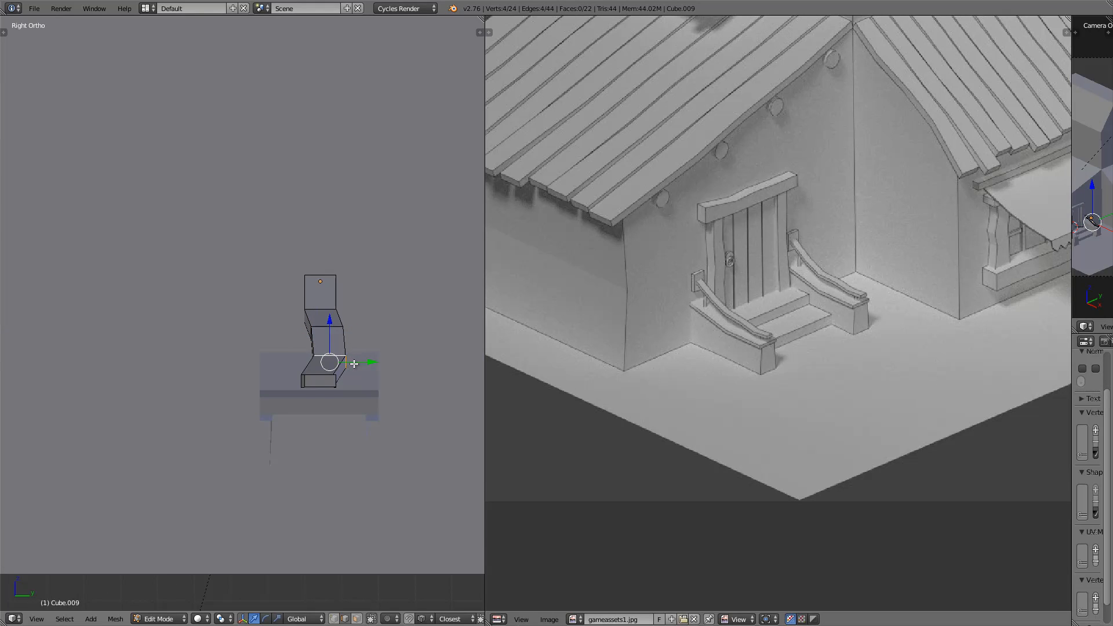
pyautogui.press('g')
pyautogui.press('y')
pyautogui.click(344, 367)
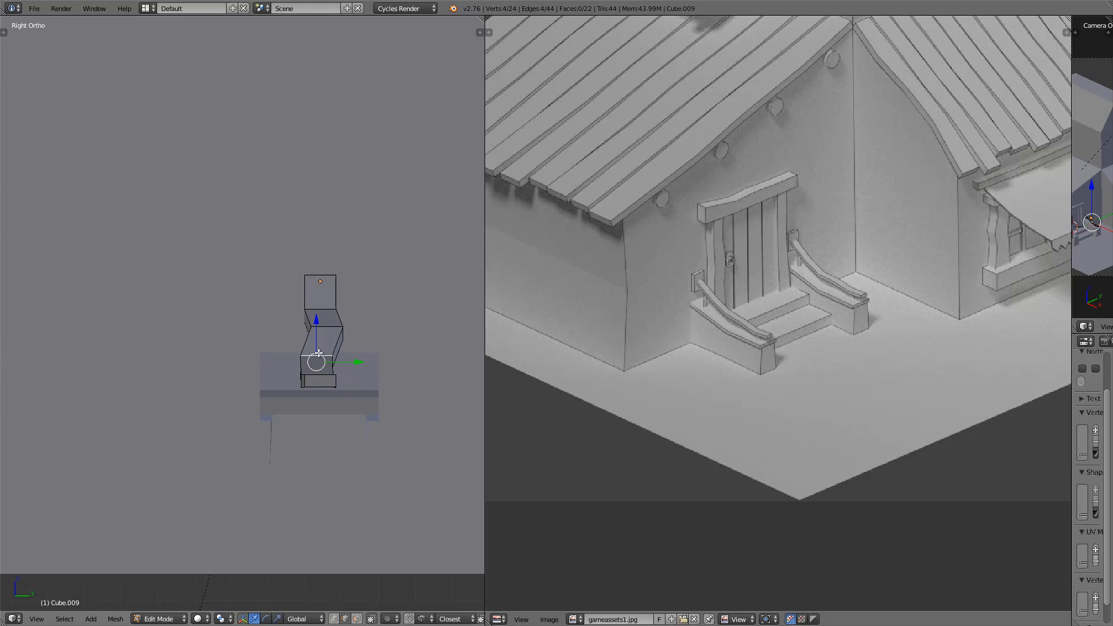
pyautogui.press('g')
pyautogui.press('z')
pyautogui.click(314, 341)
pyautogui.moveTo(315, 342); pyautogui.dragTo(367, 400, button='middle')
pyautogui.press('Tab')
pyautogui.scroll(-3, 337, 378)
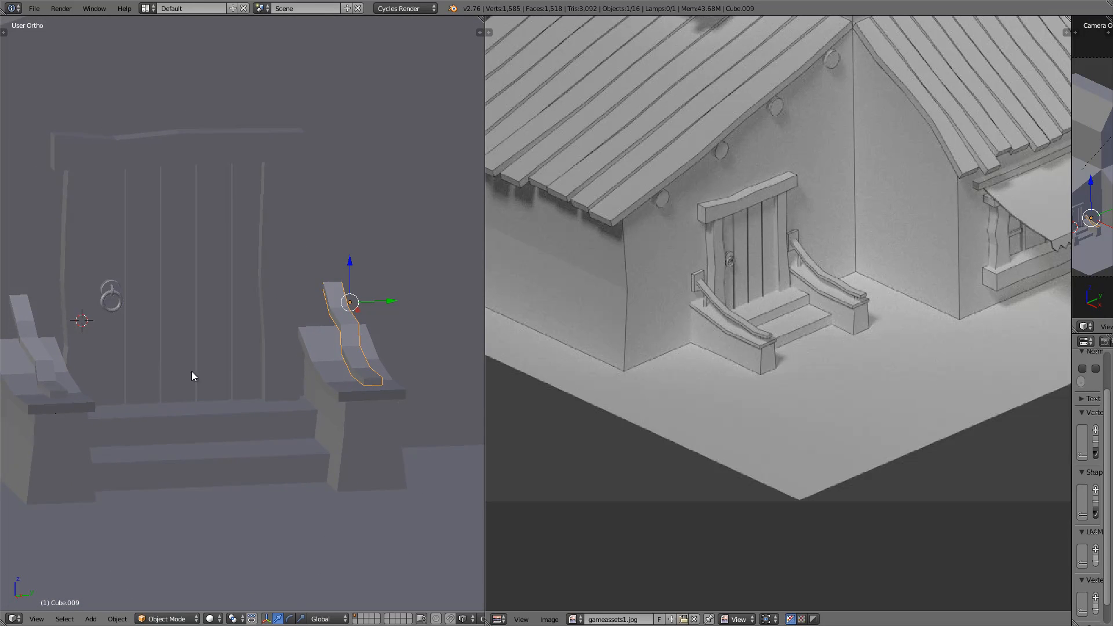
pyautogui.keyDown('shift'); pyautogui.moveTo(191, 371); pyautogui.dragTo(239, 364, button='middle'); pyautogui.keyUp('shift')
pyautogui.press('a')
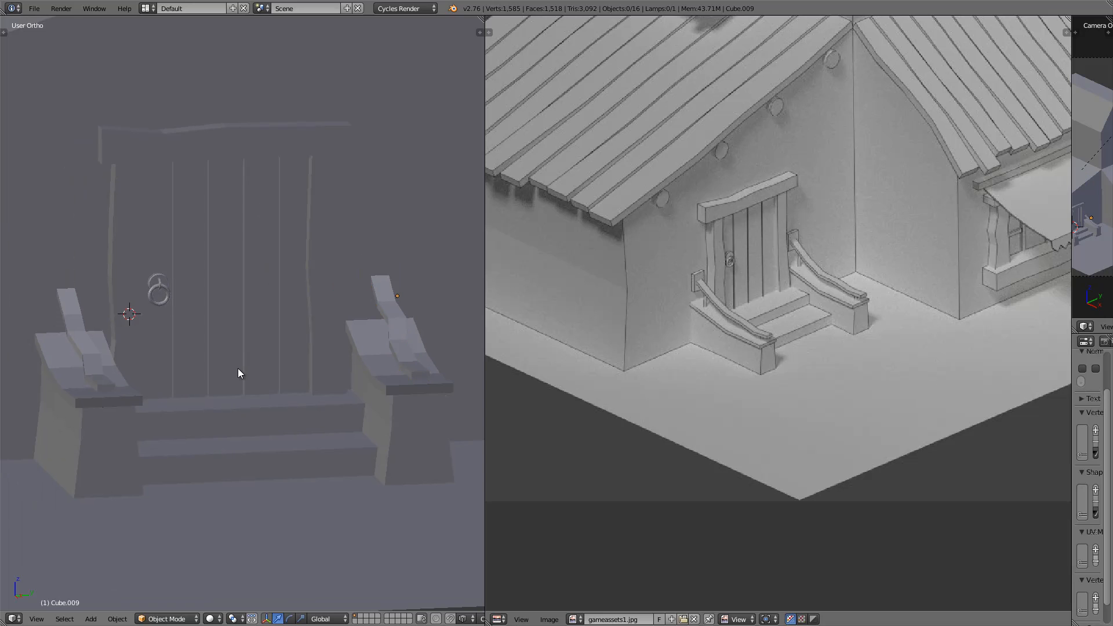
# Add a cube mesh and scale it down to a small block near the door.
pyautogui.hotkey('shift', 'a')
pyautogui.moveTo(238, 367)
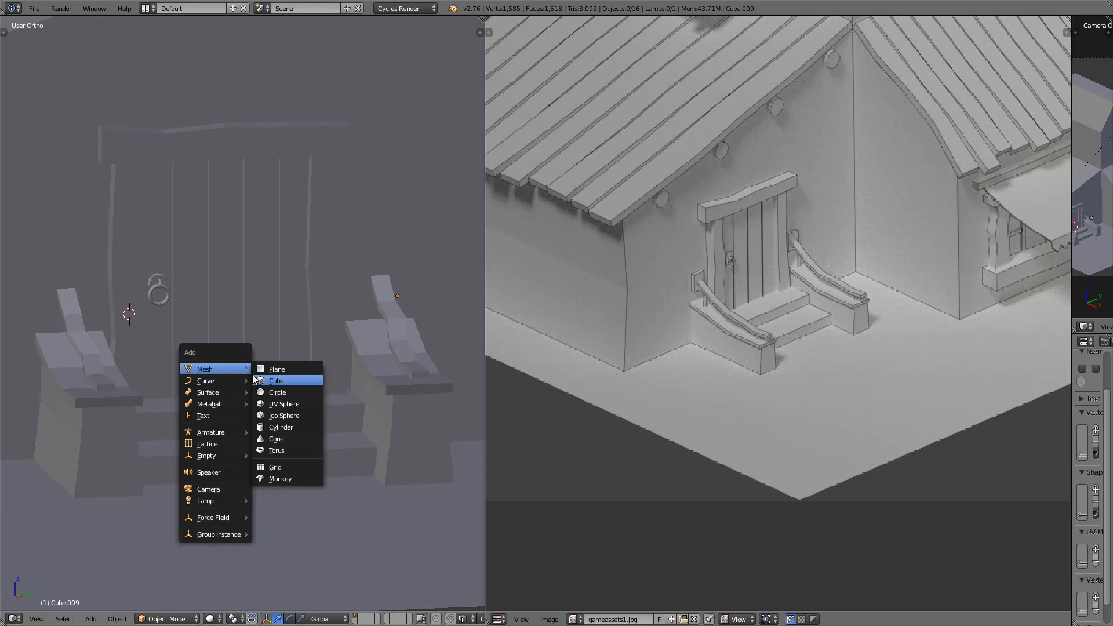
pyautogui.click(304, 380)
pyautogui.press('s')
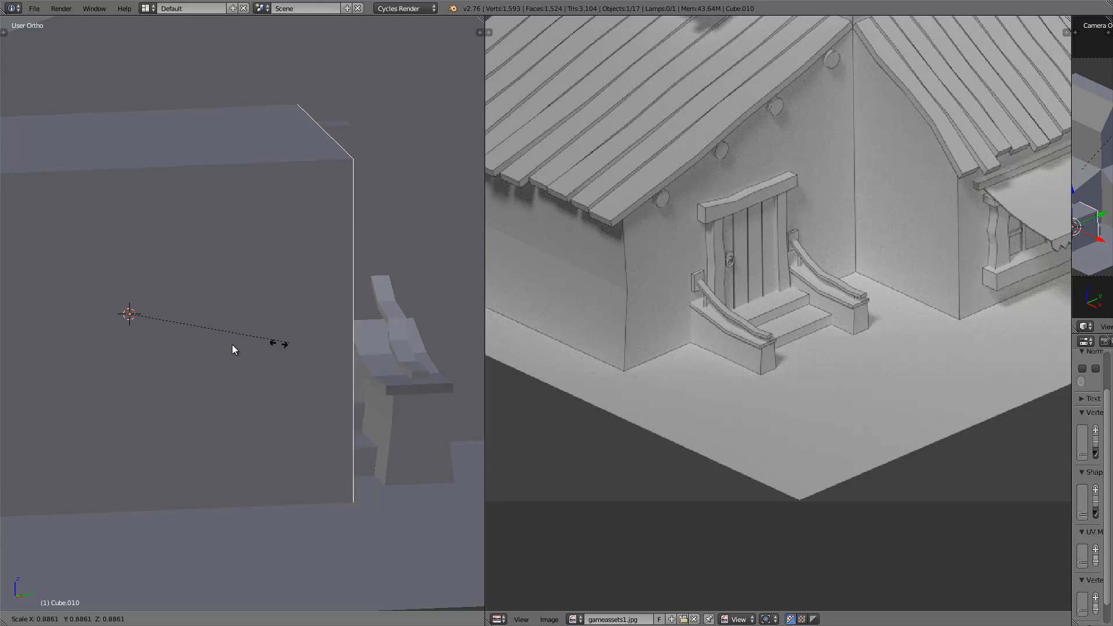
pyautogui.click(136, 326)
# Move the small cube along Y to line it up with the handrail on the door-ring side.
pyautogui.press('KP_3')
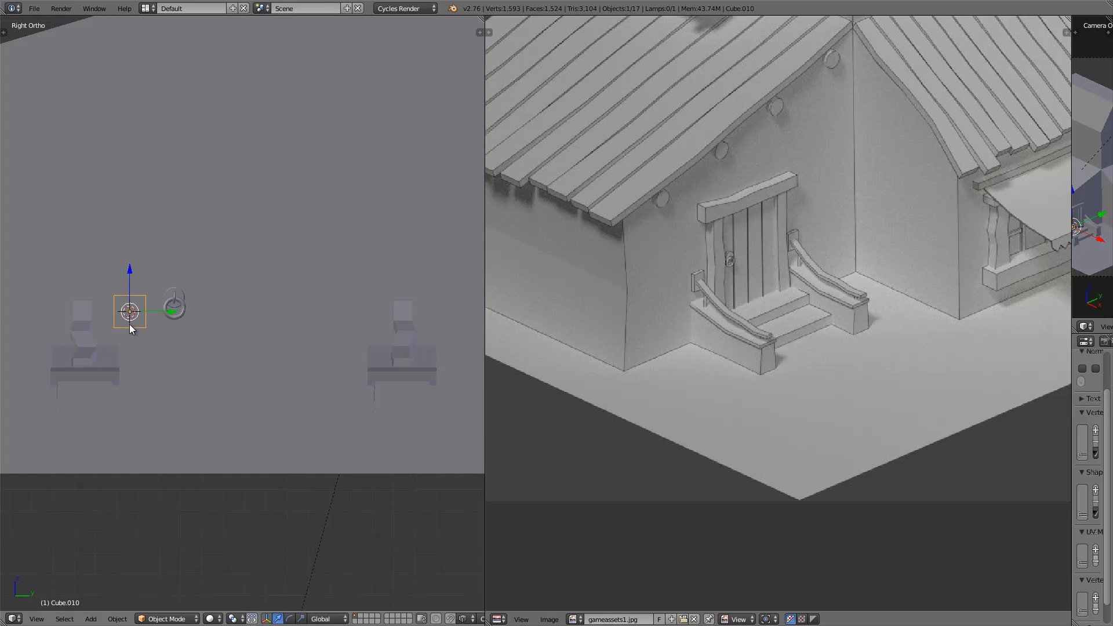
pyautogui.press('z')
pyautogui.scroll(5, 143, 317)
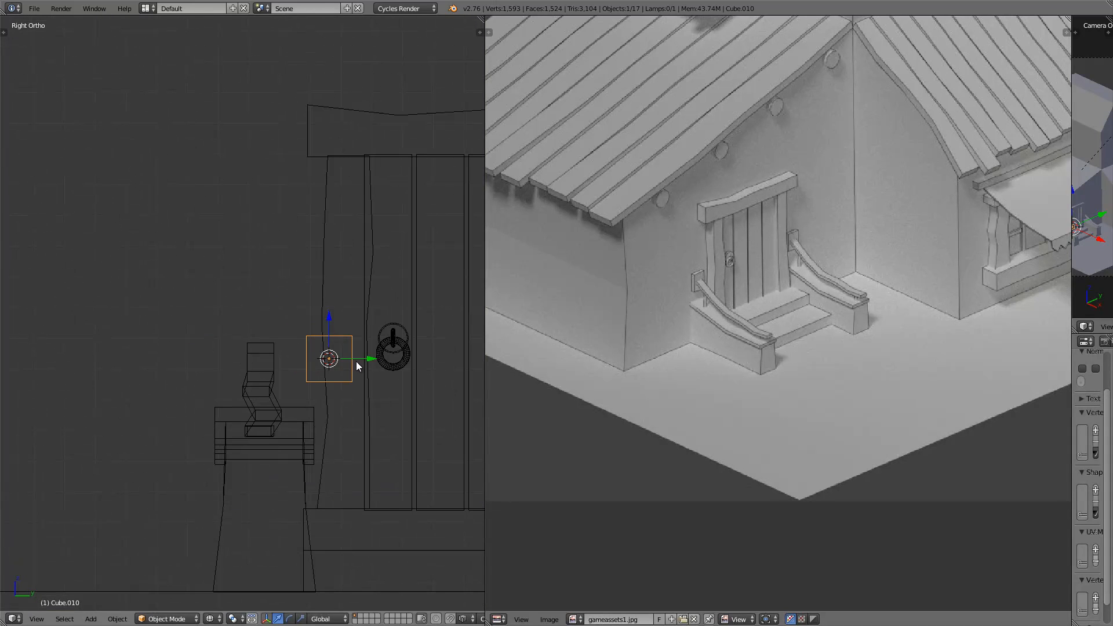
pyautogui.press('g')
pyautogui.press('y')
pyautogui.click(279, 358)
pyautogui.click(250, 328)
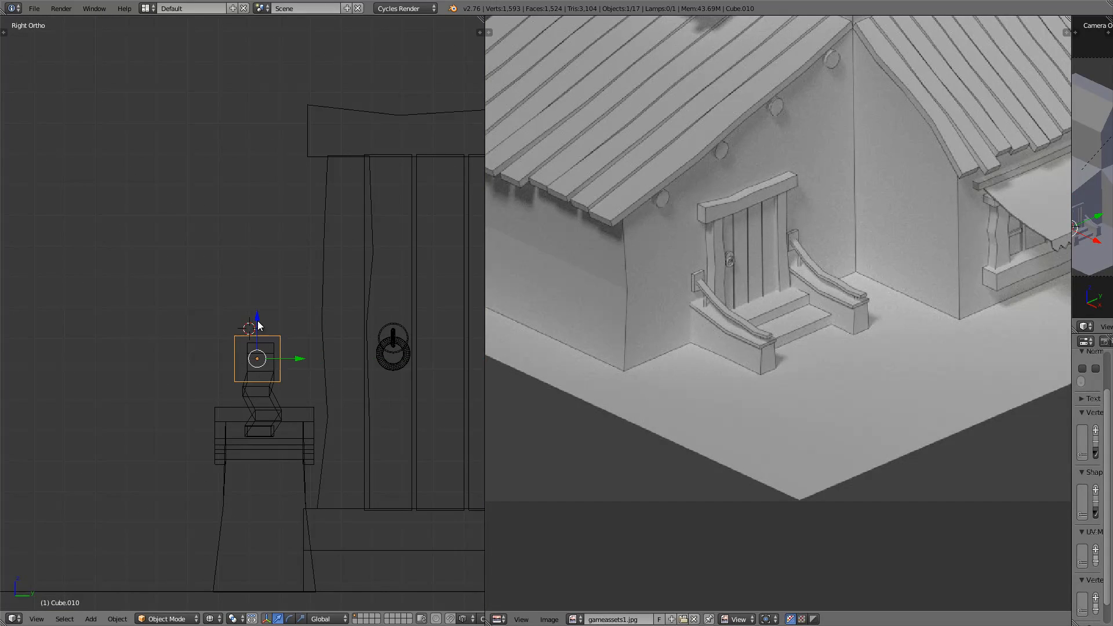
# Raise the cube along Z to the handrail's upper end and nudge it along Y to center it there.
pyautogui.press('g')
pyautogui.press('z')
pyautogui.click(262, 307)
pyautogui.press('g')
pyautogui.press('y')
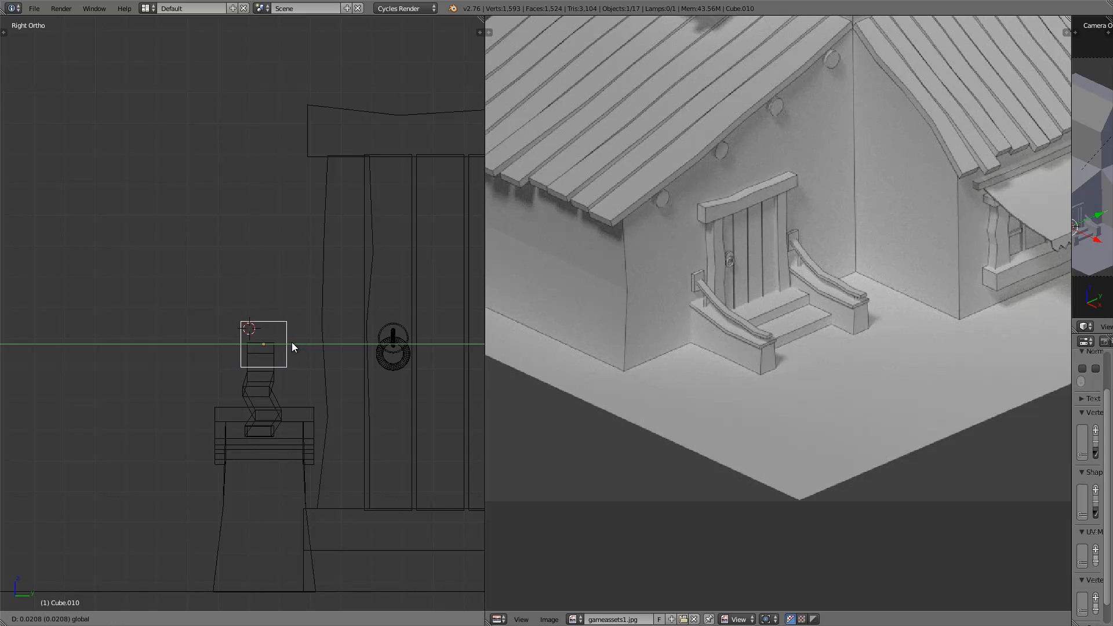
pyautogui.click(288, 342)
# Stretch the cube slightly along Z and flatten it along X into a thin upright plate.
pyautogui.press('g')
pyautogui.press('z')
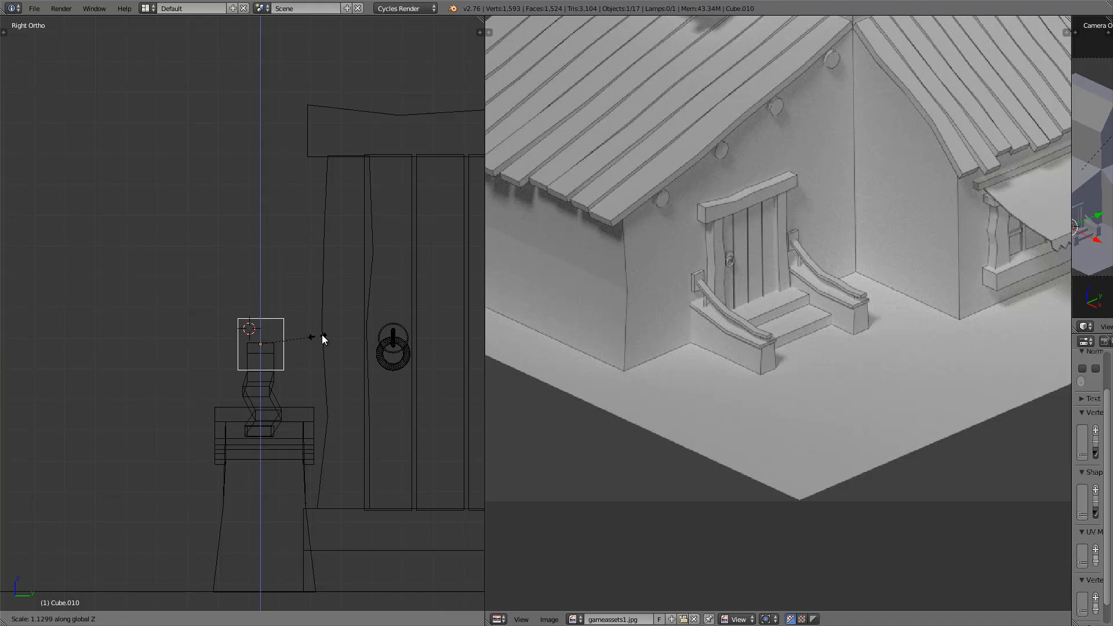
pyautogui.click(291, 316)
pyautogui.press('KP_4')
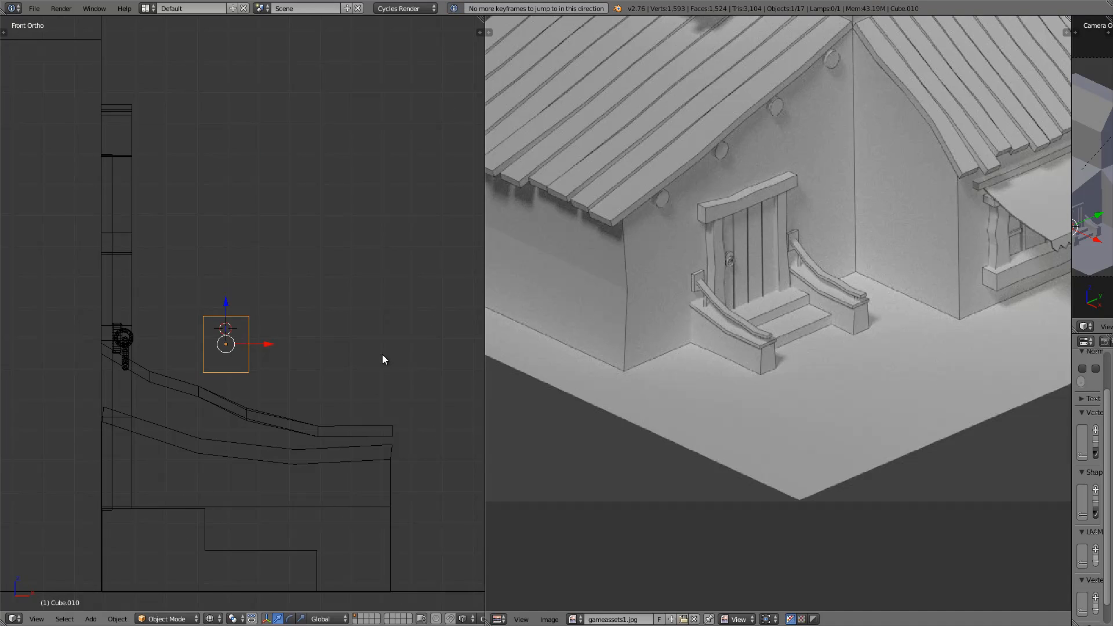
pyautogui.press('s')
pyautogui.press('x')
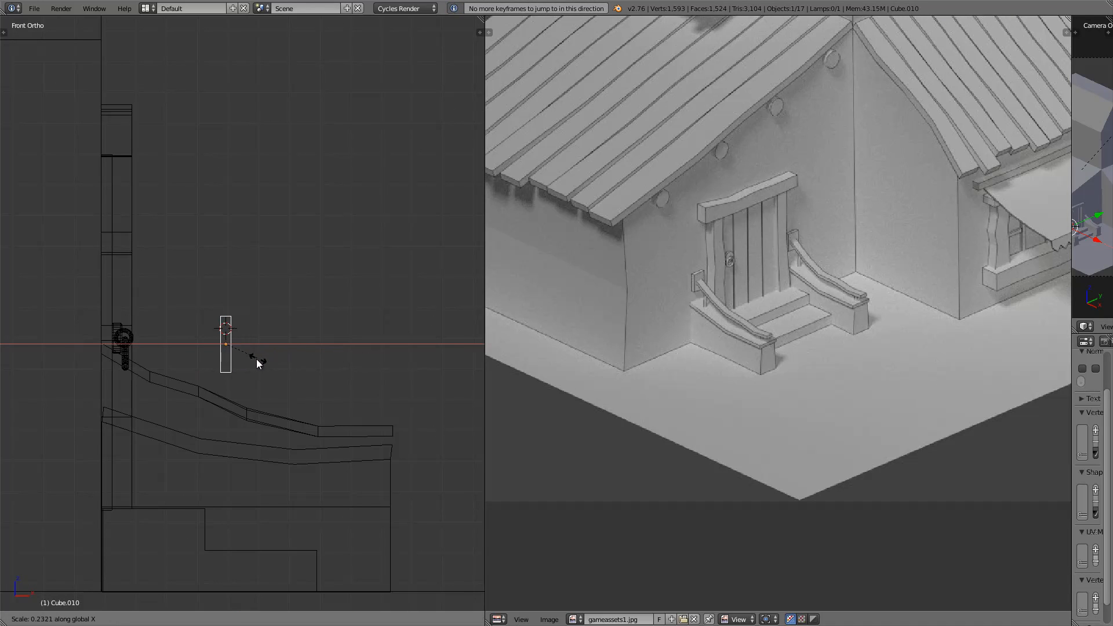
pyautogui.click(243, 358)
# Move the plate along X against the house wall, behind the handrail's upper end.
pyautogui.press('g')
pyautogui.press('x')
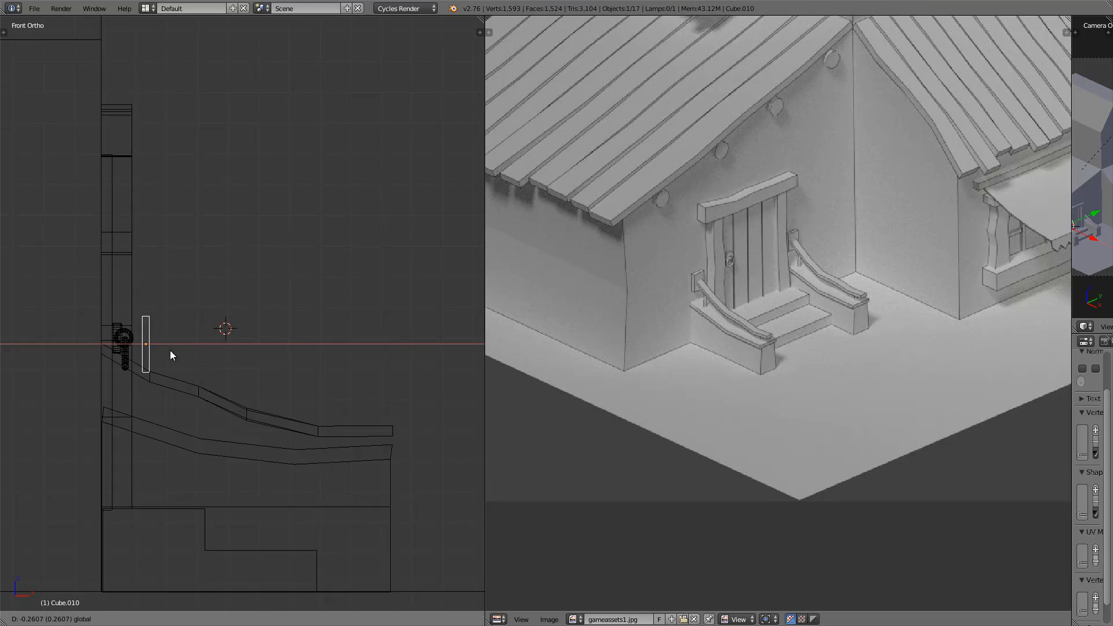
pyautogui.click(144, 369)
pyautogui.press('KP_3')
pyautogui.press('z')
pyautogui.moveTo(253, 335)
pyautogui.mouseDown(button='middle')
pyautogui.moveTo(263, 353)
pyautogui.moveTo(248, 342)
pyautogui.moveTo(314, 340)
pyautogui.moveTo(286, 352)
pyautogui.moveTo(336, 322)
pyautogui.mouseUp(button='middle')
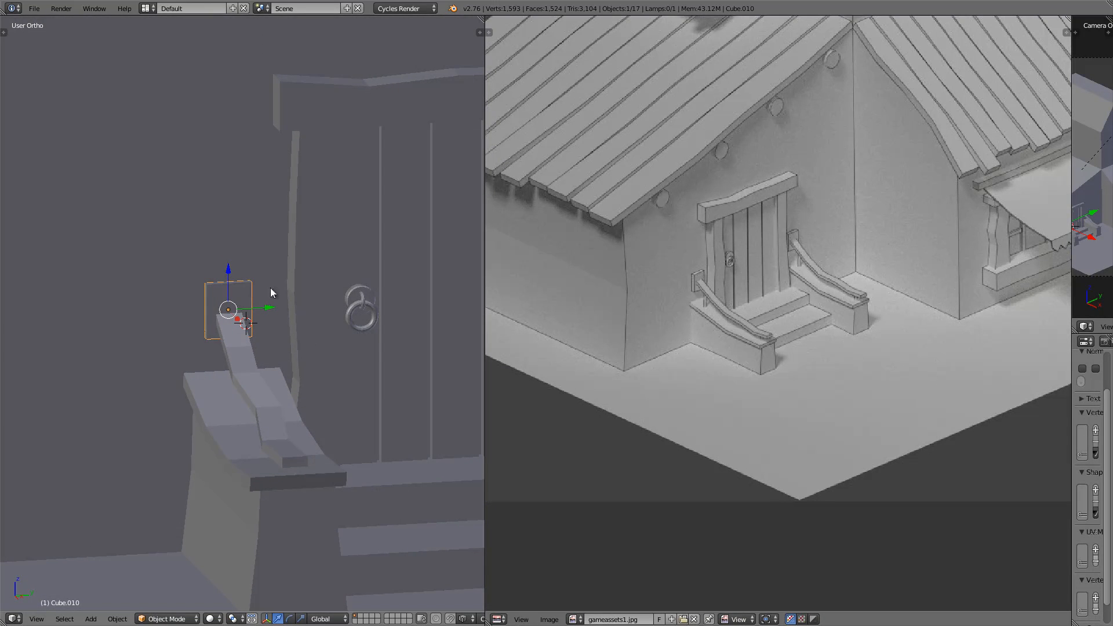
# Shrink the wall plate slightly along Y and Z, and fine-tune its height along Z.
pyautogui.press('s')
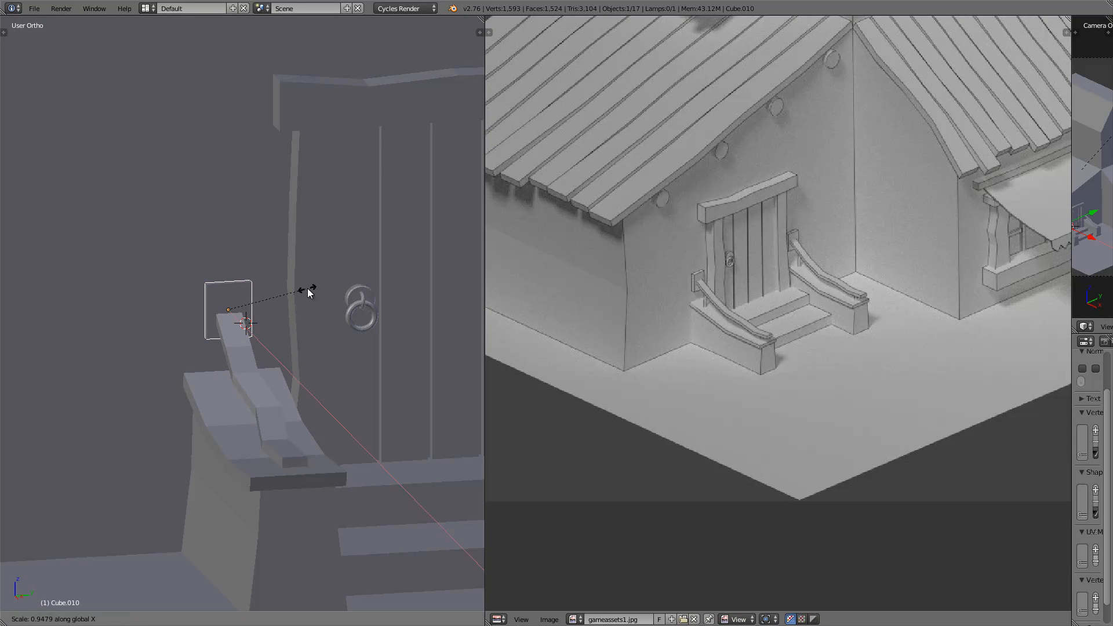
pyautogui.press('Escape')
pyautogui.press('s')
pyautogui.press('y')
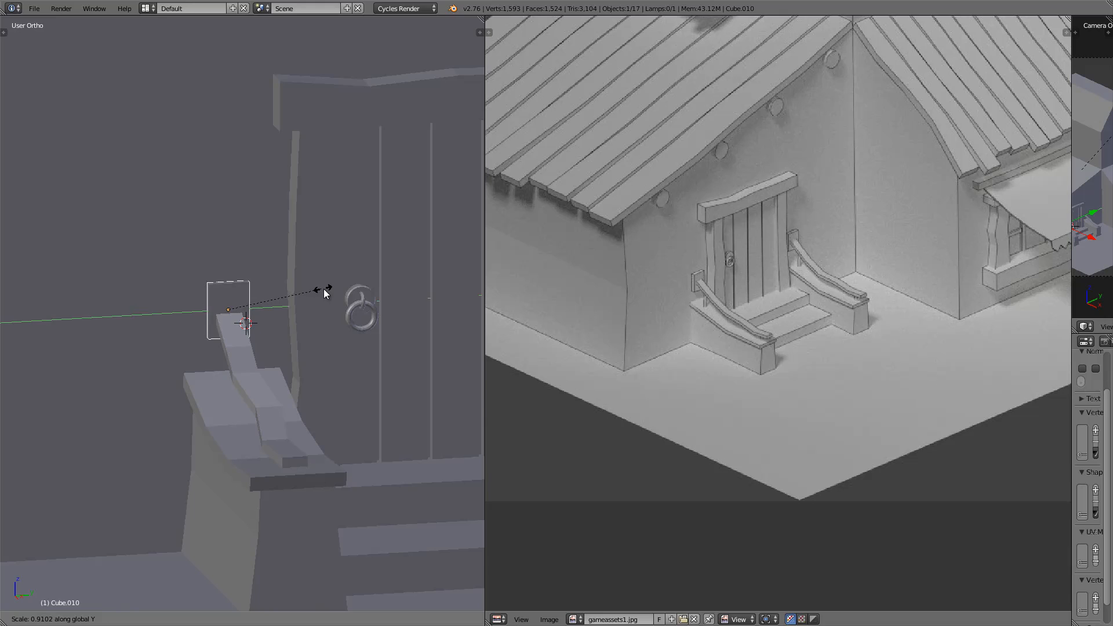
pyautogui.press('z')
pyautogui.click(319, 295)
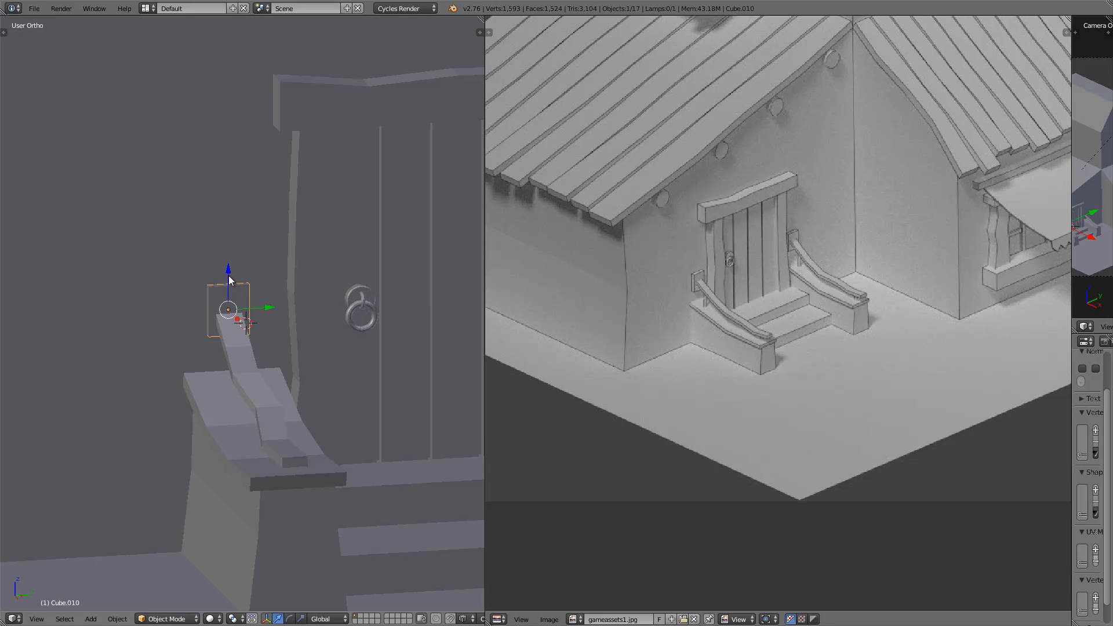
pyautogui.press('g')
pyautogui.press('z')
pyautogui.click(232, 281)
# Duplicate the wall plate along Y and place the copy behind the upper end of the opposite handrail.
pyautogui.scroll(-2, 341, 321)
pyautogui.keyDown('shift'); pyautogui.moveTo(324, 324); pyautogui.dragTo(198, 361, button='middle'); pyautogui.keyUp('shift')
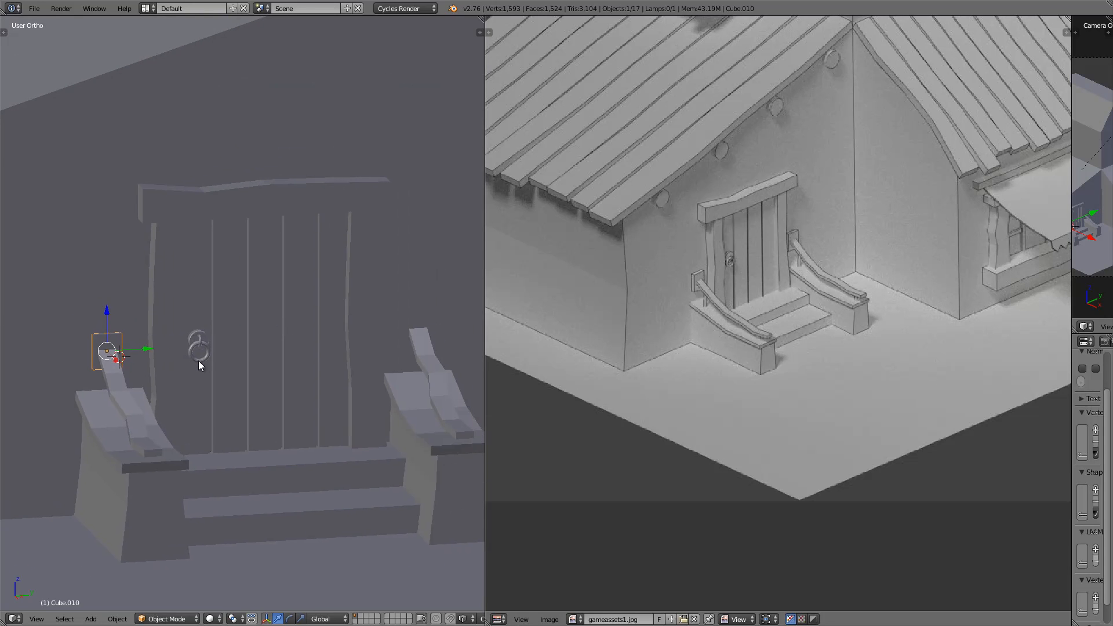
pyautogui.hotkey('shift', 'd')
pyautogui.rightClick(197, 360)
pyautogui.press('g')
pyautogui.press('y')
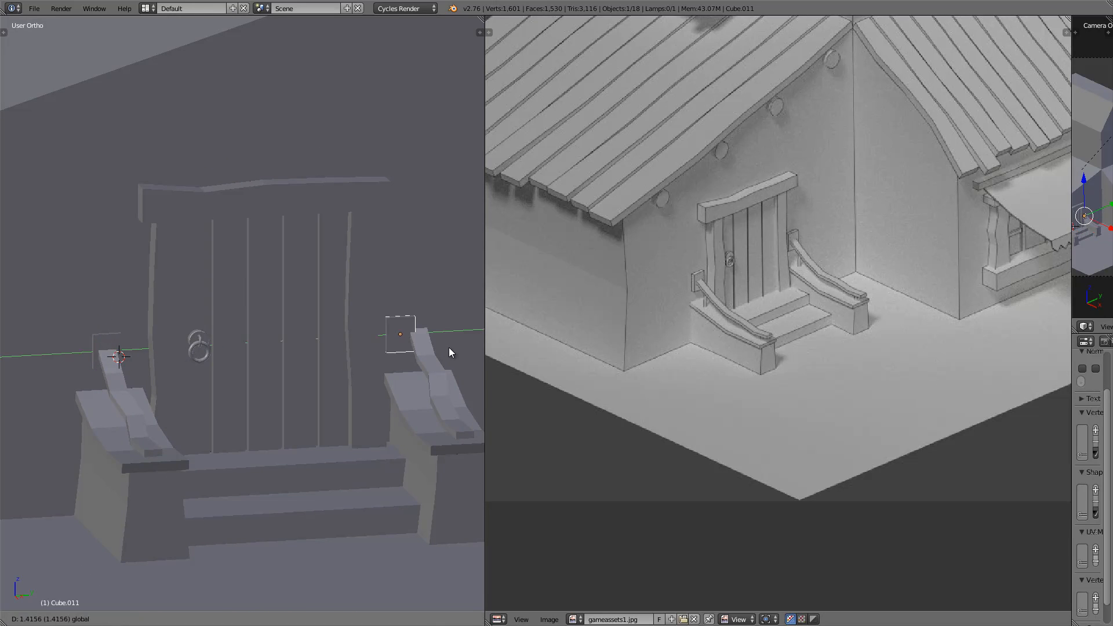
pyautogui.click(464, 346)
pyautogui.press('KP_3')
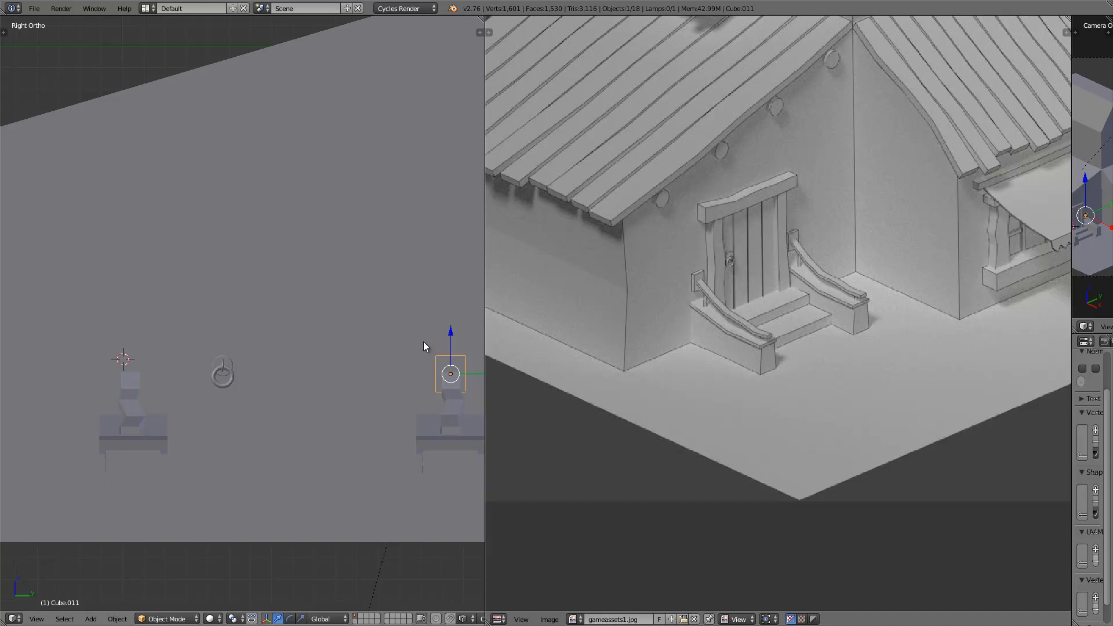
pyautogui.moveTo(341, 364); pyautogui.dragTo(374, 395, button='middle')
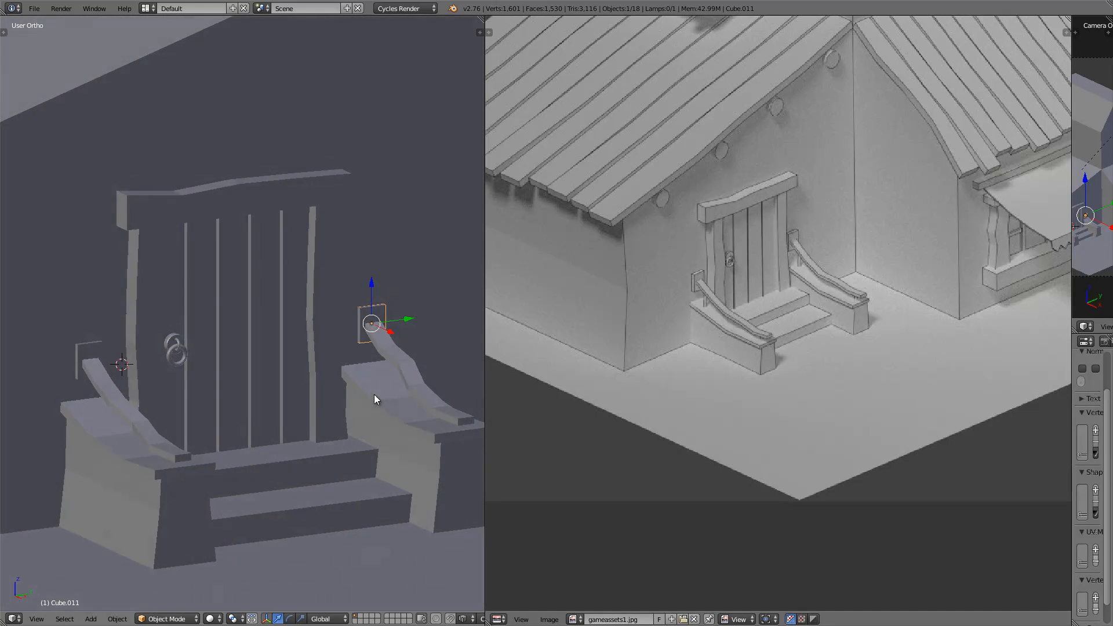
# Duplicate the first wall plate about 0.14 along X and lower the copy between the handrail and the wall cap.
pyautogui.press('KP_1')
pyautogui.press('z')
pyautogui.press('a')
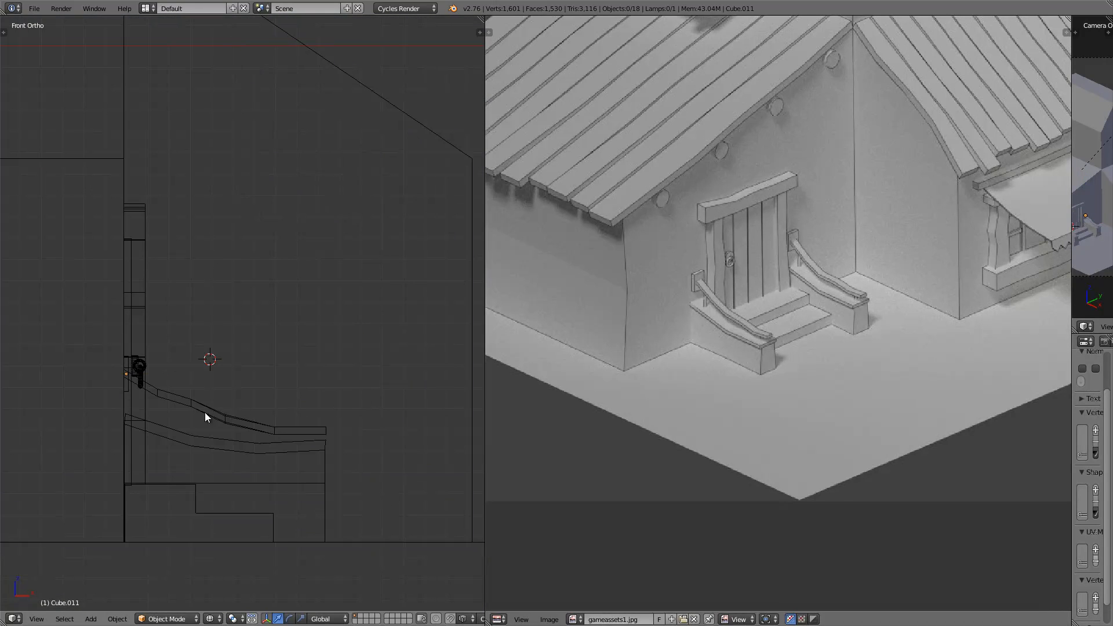
pyautogui.keyDown('shift'); pyautogui.moveTo(160, 412); pyautogui.dragTo(324, 360, button='middle'); pyautogui.keyUp('shift')
pyautogui.scroll(2, 324, 361)
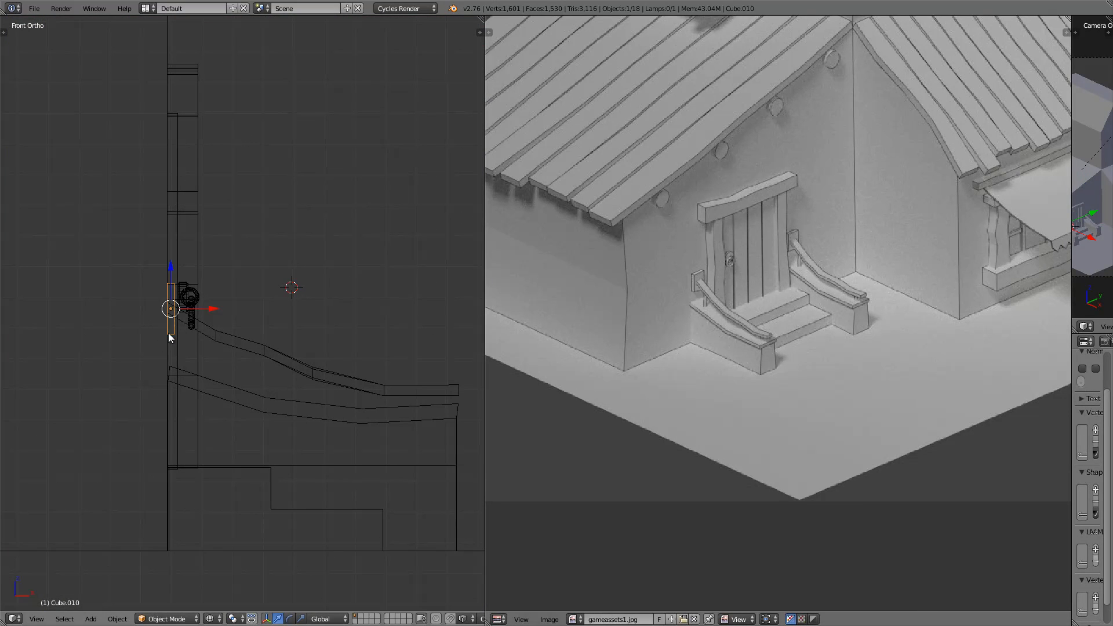
pyautogui.hotkey('shift', 'd')
pyautogui.press('x')
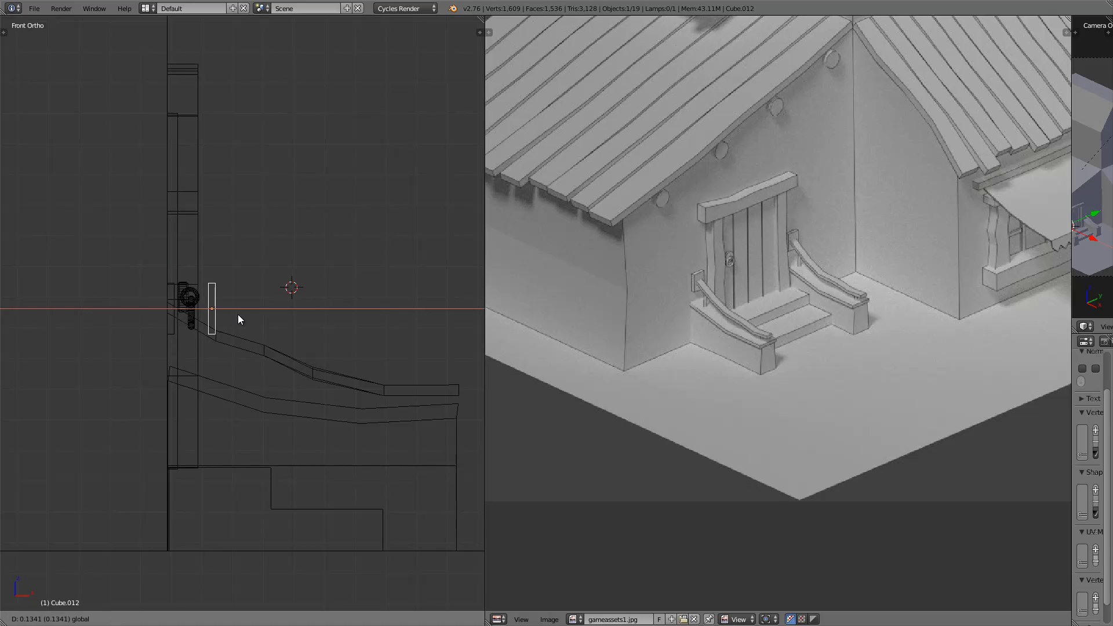
pyautogui.click(241, 313)
pyautogui.press('g')
pyautogui.press('z')
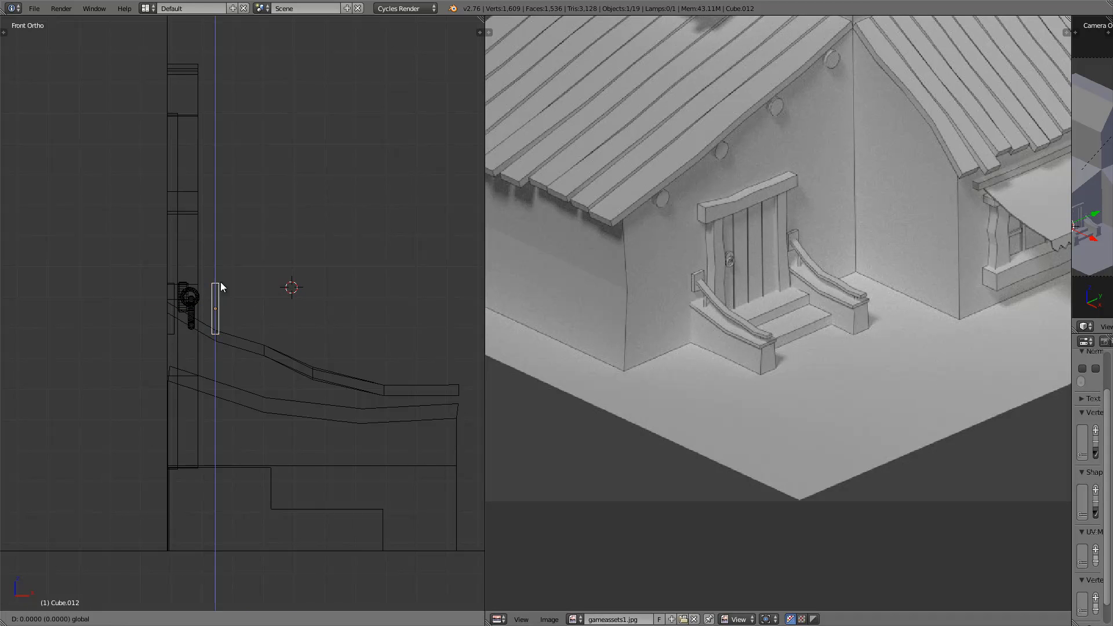
pyautogui.click(226, 331)
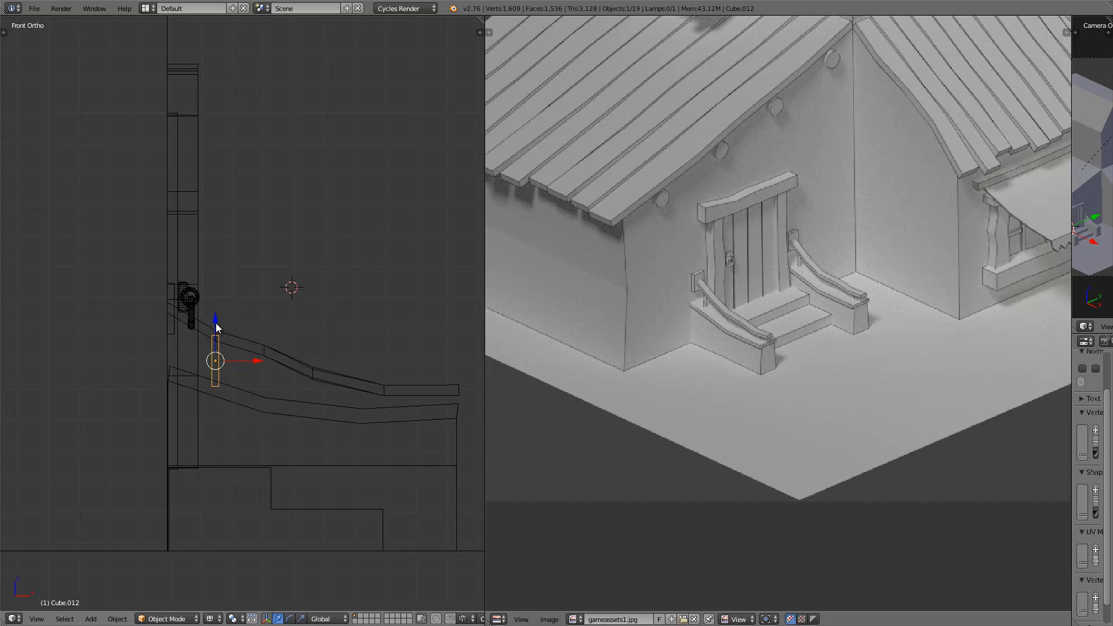
# Narrow the duplicated plate along Y into a thin support post under the handrail.
pyautogui.press('KP_3')
pyautogui.keyDown('shift'); pyautogui.moveTo(93, 360); pyautogui.dragTo(165, 356, button='middle'); pyautogui.keyUp('shift')
pyautogui.scroll(2, 262, 367)
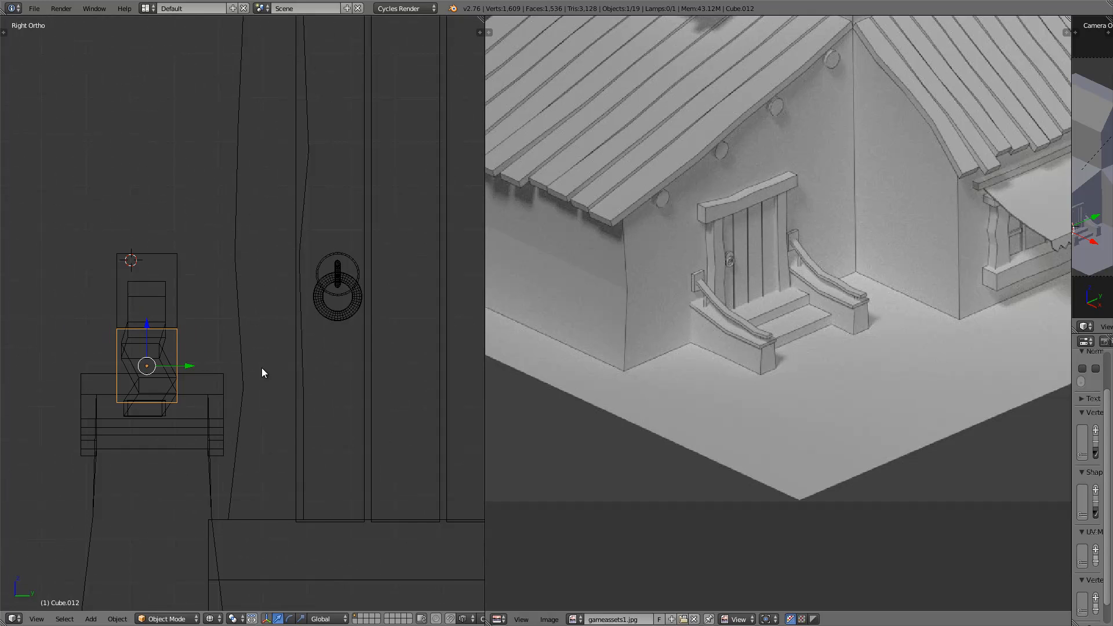
pyautogui.press('s')
pyautogui.press('y')
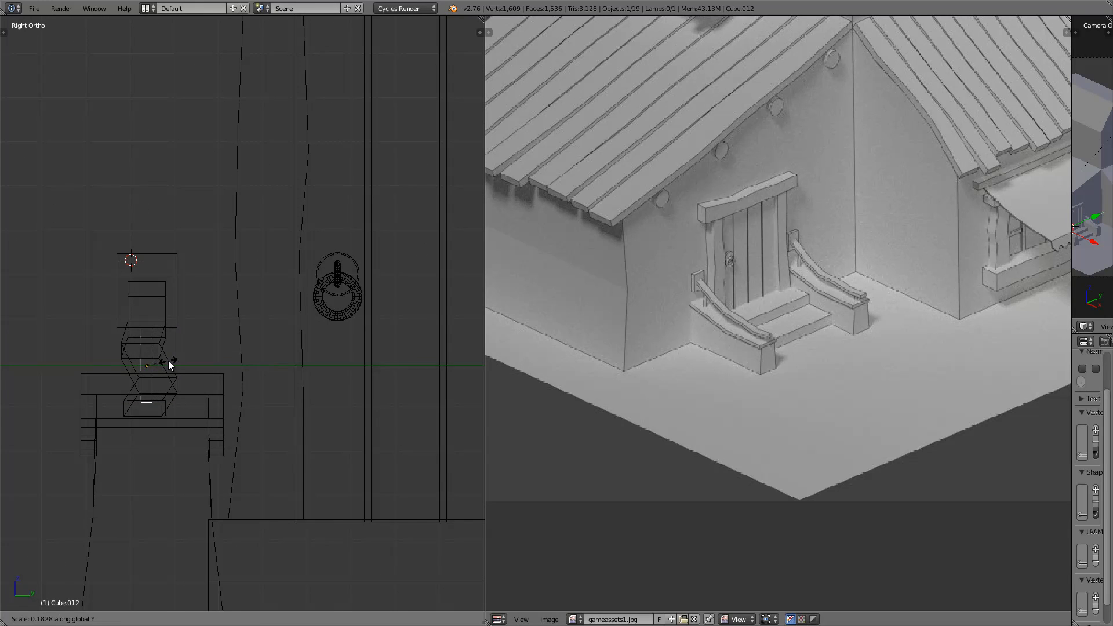
pyautogui.click(164, 364)
# Duplicate the support post about 0.70 along X to the handrail's outer end.
pyautogui.press('KP_1')
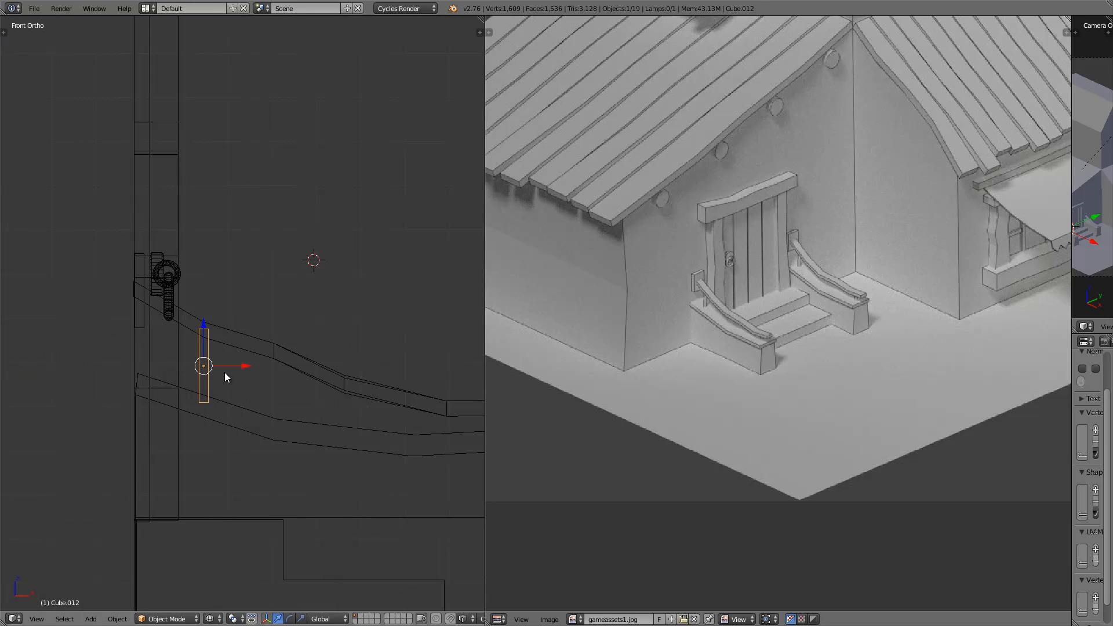
pyautogui.keyDown('shift'); pyautogui.moveTo(227, 375); pyautogui.dragTo(104, 285, button='middle'); pyautogui.keyUp('shift')
pyautogui.hotkey('shift', 'd')
pyautogui.press('x')
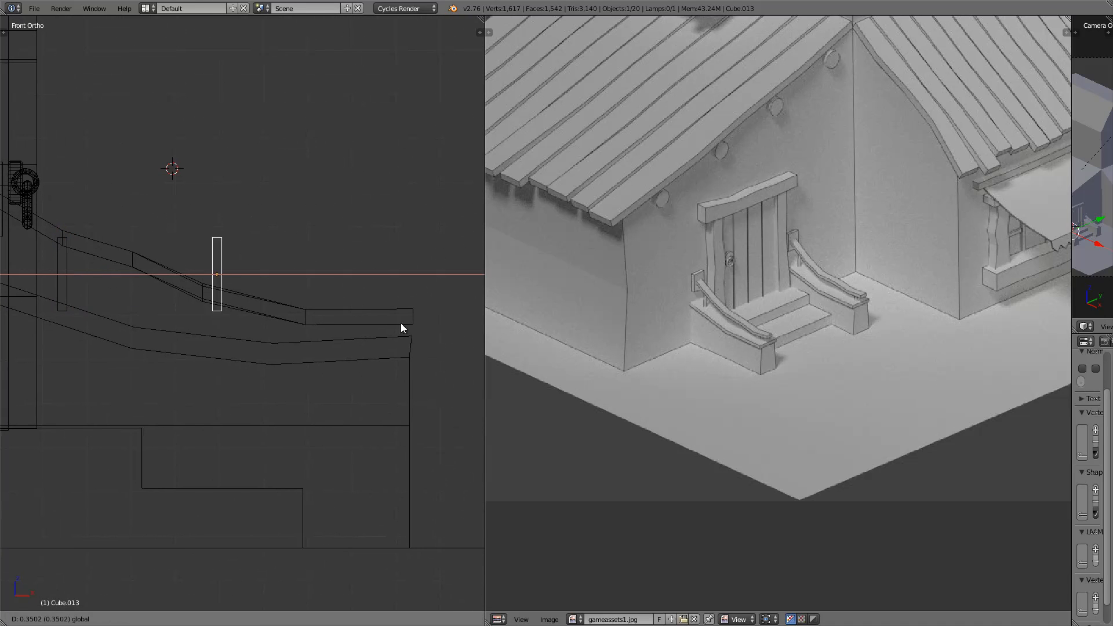
pyautogui.click(405, 329)
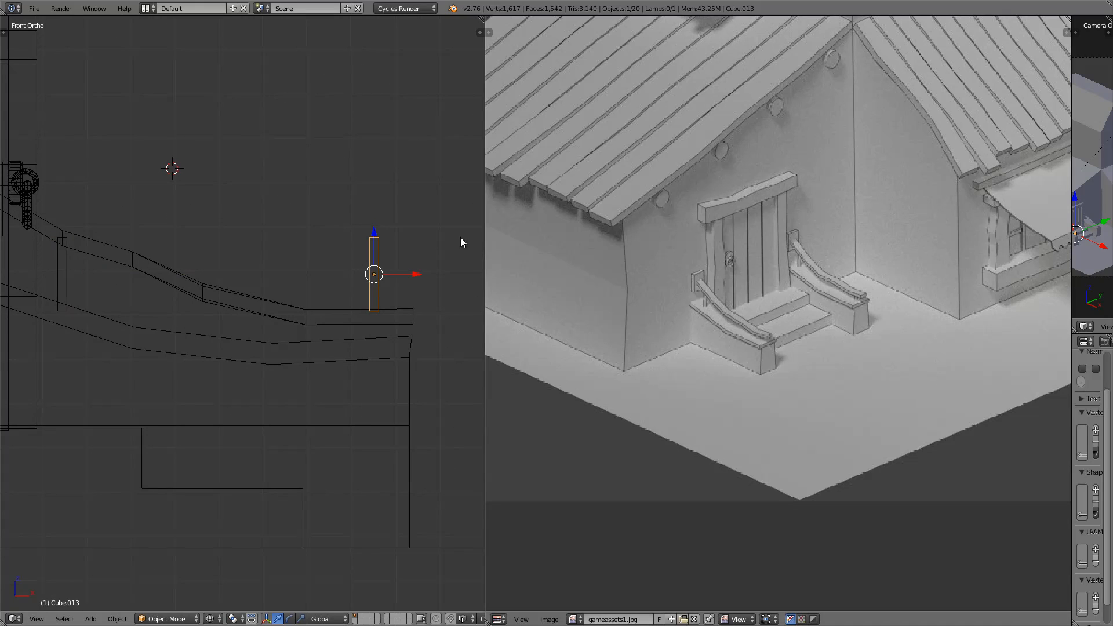
# Shorten the outer post along Z to about 0.43 of its height and lower it beneath the handrail's outer end.
pyautogui.press('s')
pyautogui.press('z')
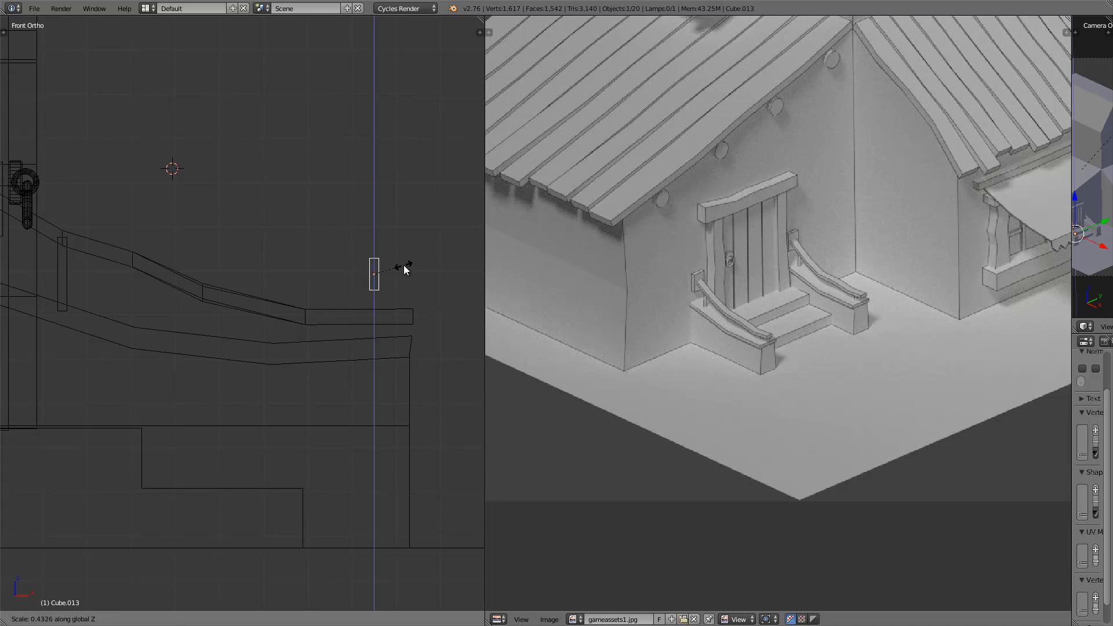
pyautogui.click(403, 266)
pyautogui.press('g')
pyautogui.press('z')
pyautogui.click(404, 298)
# Shorten the outer post a little more along Z to fit the gap between rail and wall cap.
pyautogui.press('s')
pyautogui.rightClick(422, 297)
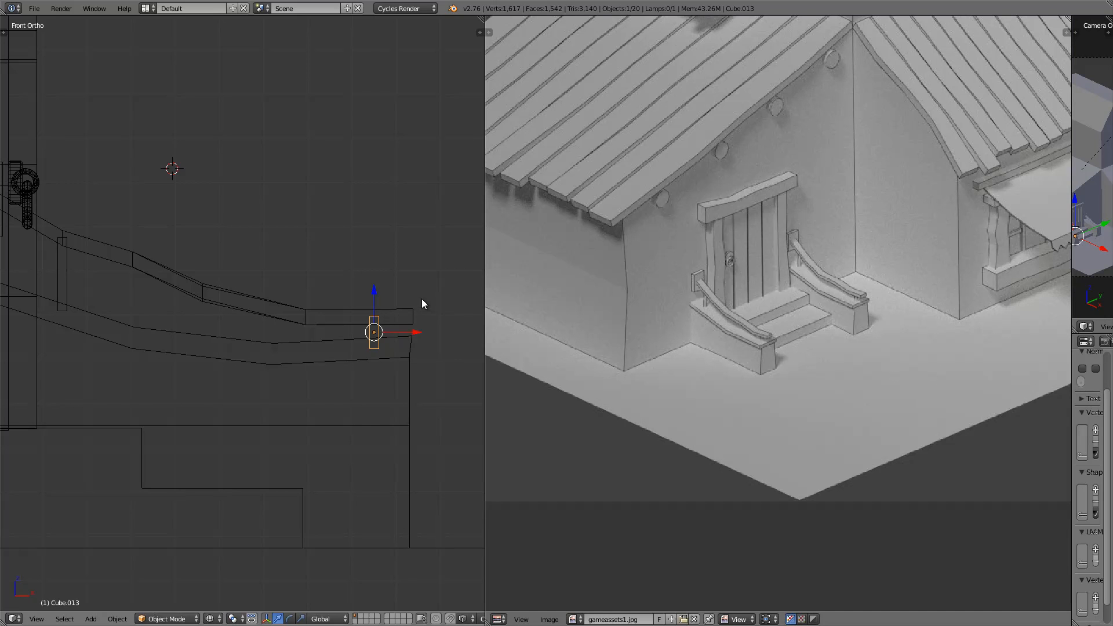
pyautogui.press('s')
pyautogui.press('z')
pyautogui.click(405, 305)
pyautogui.moveTo(418, 325)
pyautogui.mouseDown(button='middle')
pyautogui.moveTo(398, 334)
pyautogui.moveTo(413, 330)
pyautogui.mouseUp(button='middle')
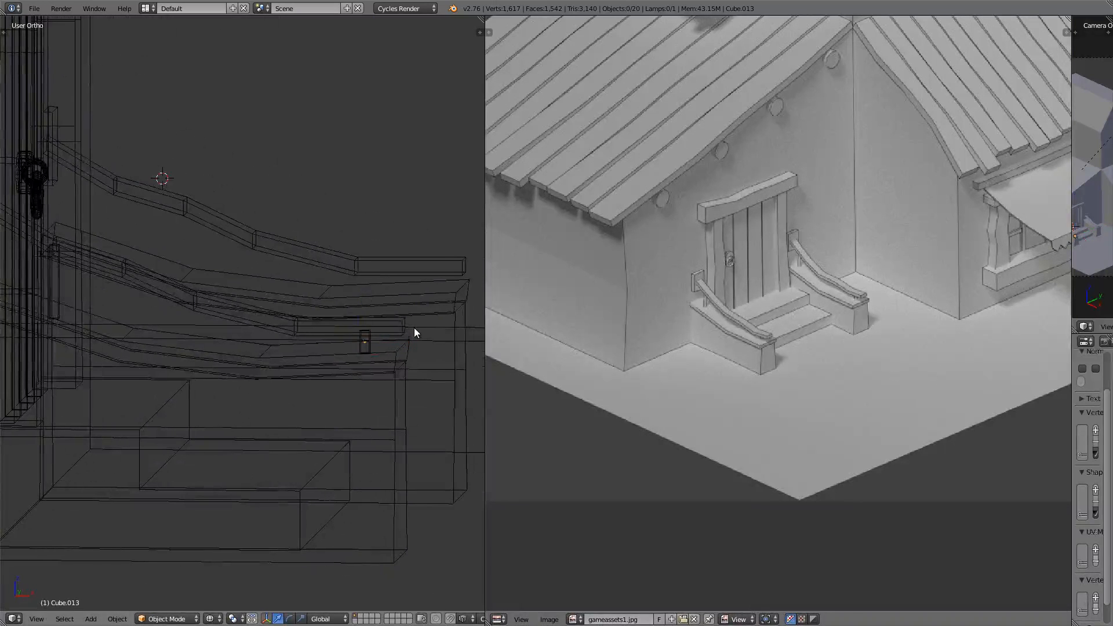
pyautogui.press('KP_1')
# Try to lower the outer top edge of the side wall's cap slightly along Z.
pyautogui.press('Tab')
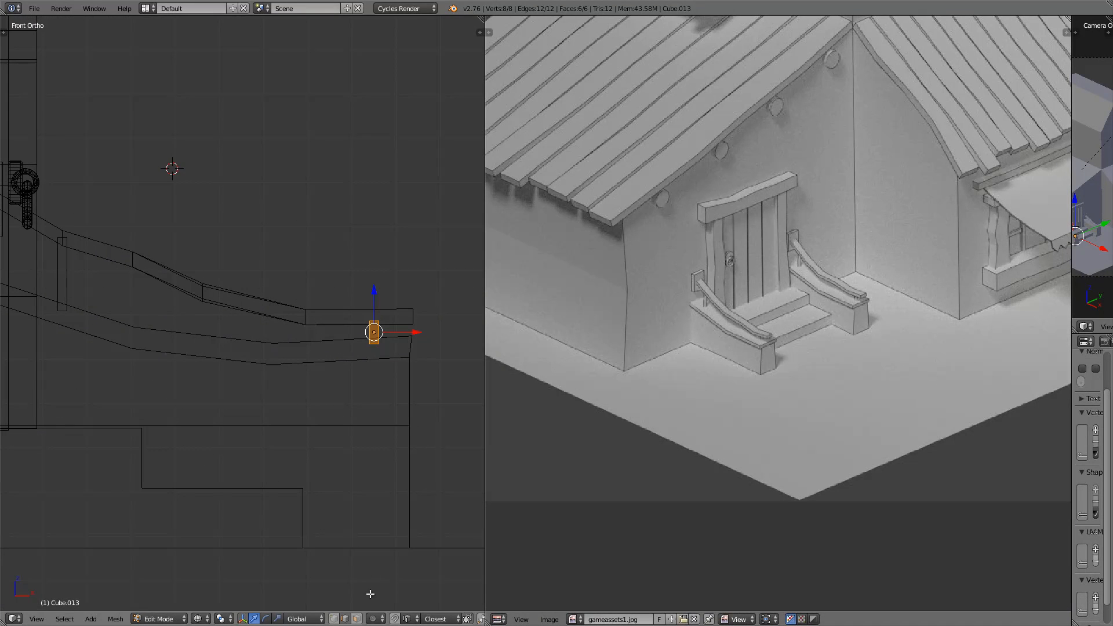
pyautogui.press('Tab')
pyautogui.rightClick(409, 377)
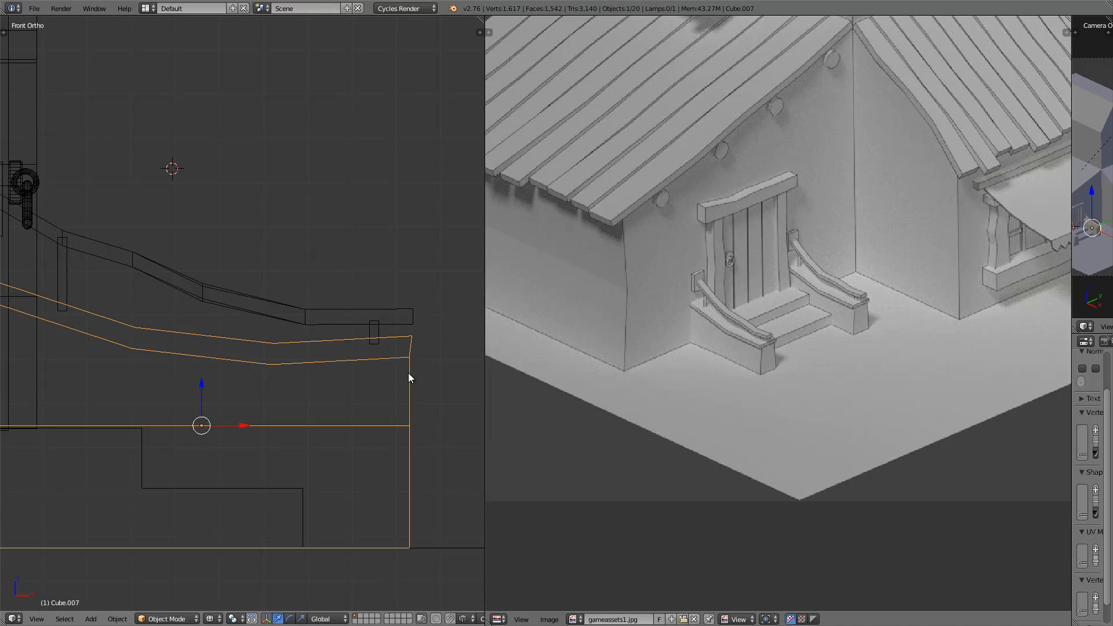
pyautogui.press('Tab')
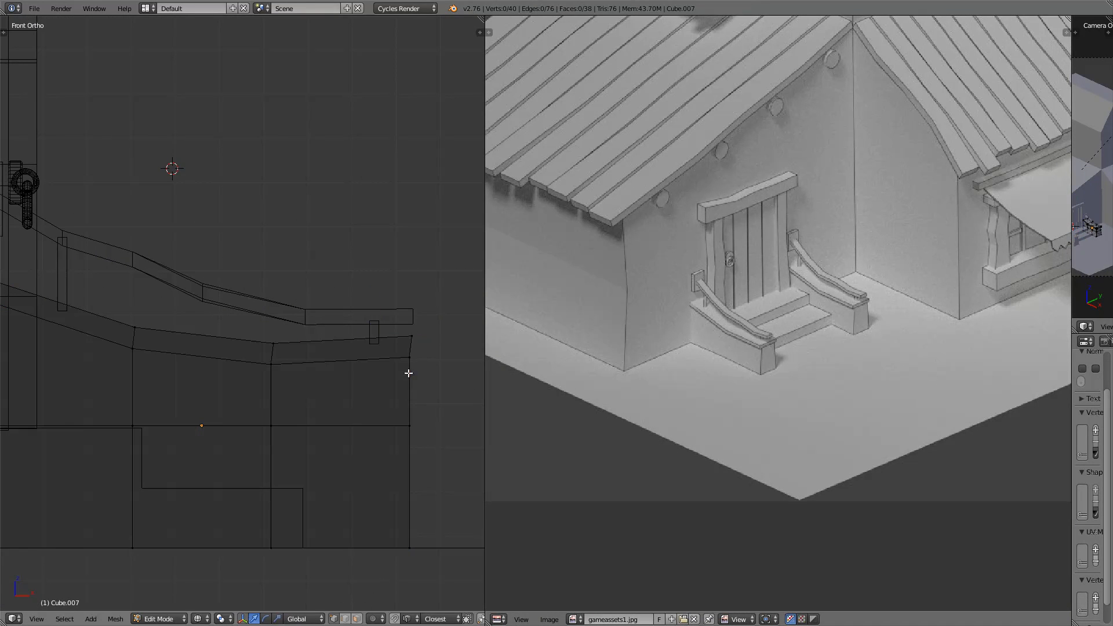
pyautogui.rightClick(412, 331)
pyautogui.moveTo(412, 308); pyautogui.dragTo(412, 311)
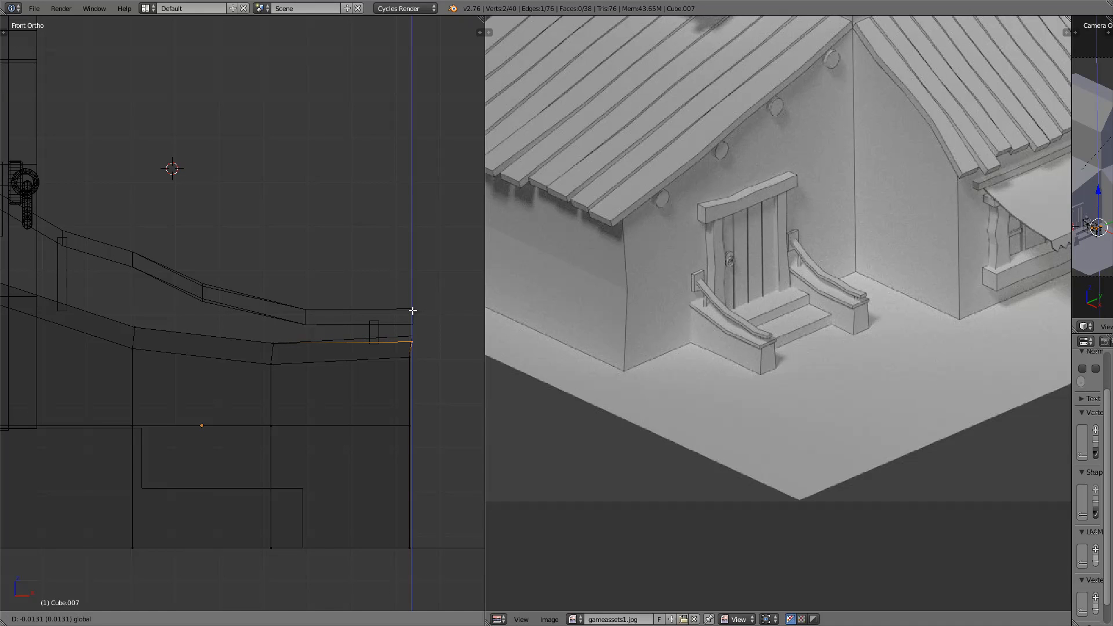
pyautogui.click(412, 308)
pyautogui.press('Tab')
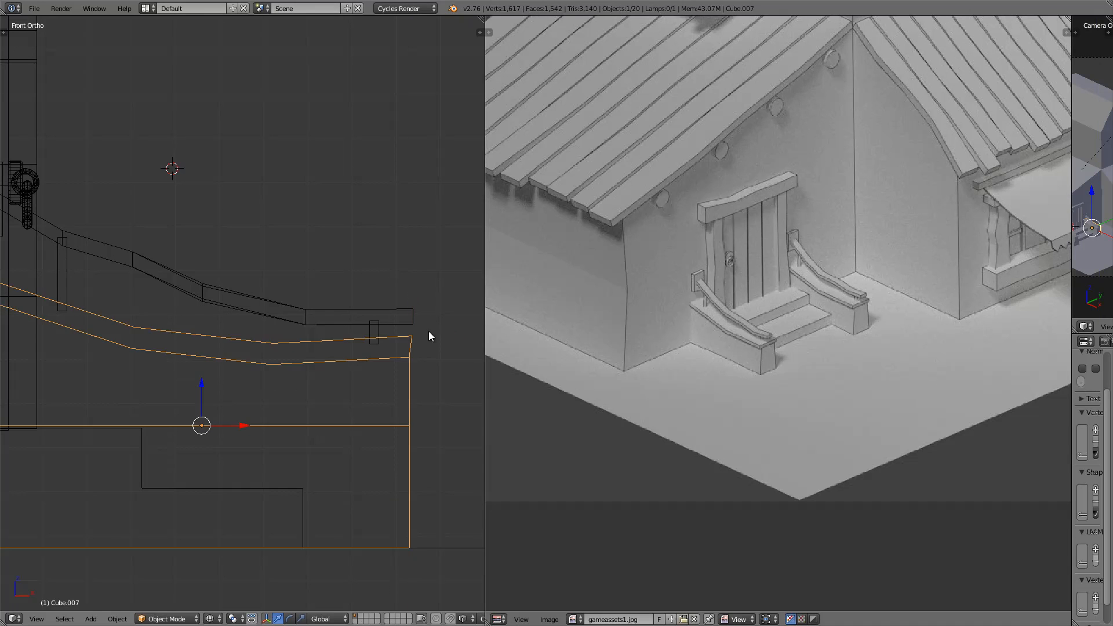
# Duplicate both support posts of the near handrail about 1.50 along Y so they sit under the opposite handrail.
pyautogui.press('a')
pyautogui.moveTo(419, 352); pyautogui.dragTo(333, 400, button='middle')
pyautogui.scroll(3, 334, 400)
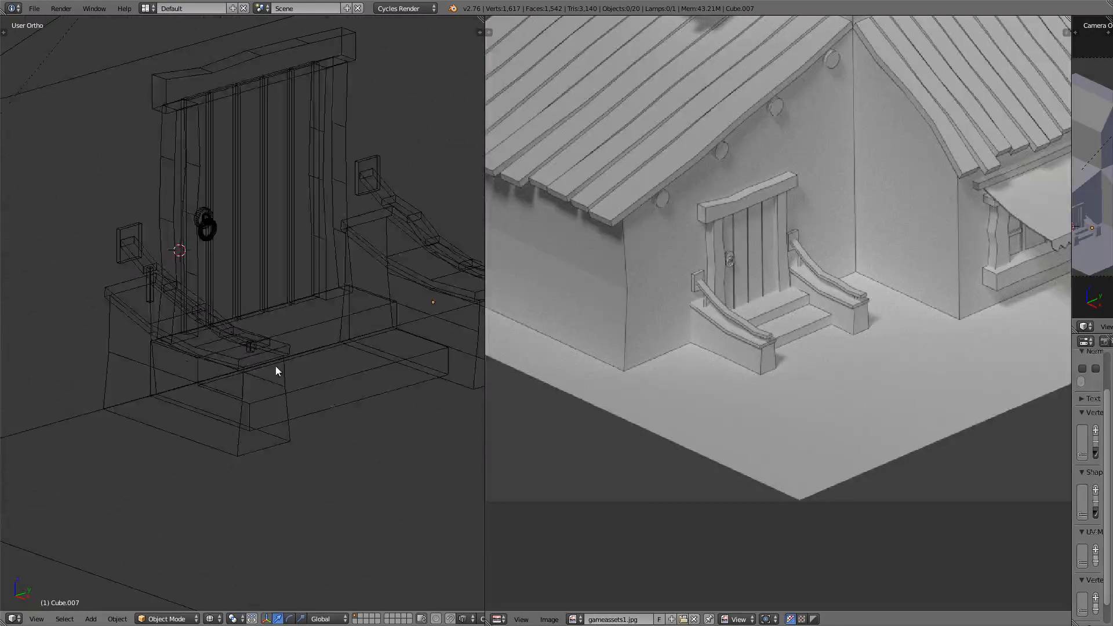
pyautogui.press('z')
pyautogui.rightClick(149, 286)
pyautogui.scroll(2, 211, 322)
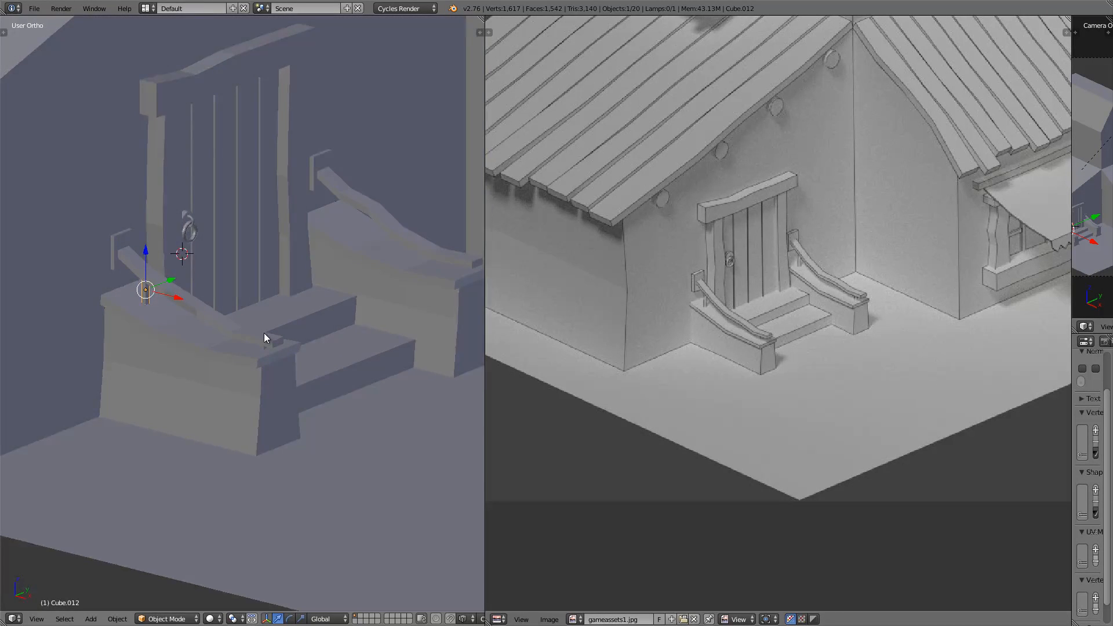
pyautogui.keyDown('shift'); pyautogui.rightClick(270, 363); pyautogui.keyUp('shift')
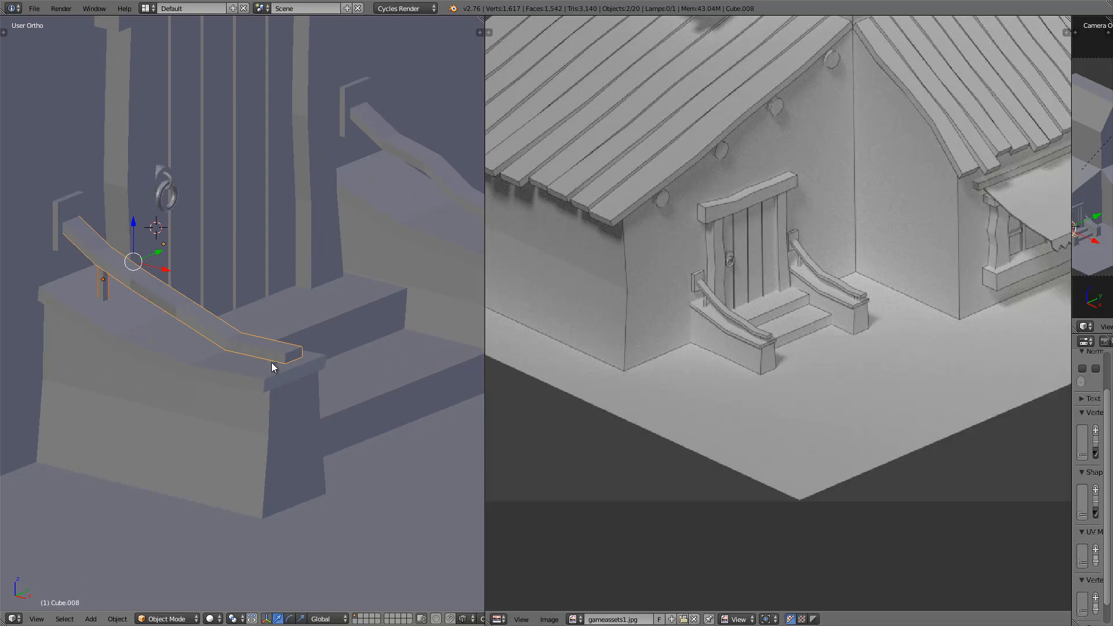
pyautogui.keyDown('shift'); pyautogui.rightClick(271, 363); pyautogui.keyUp('shift')
pyautogui.press('z')
pyautogui.rightClick(271, 354)
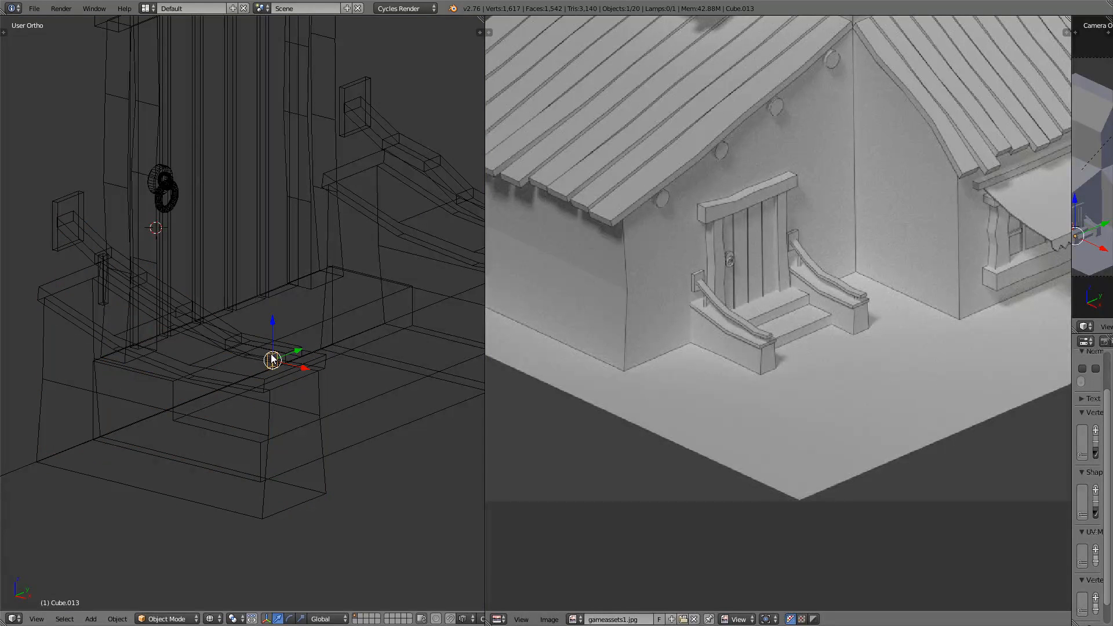
pyautogui.keyDown('shift'); pyautogui.rightClick(97, 297); pyautogui.keyUp('shift')
pyautogui.press('z')
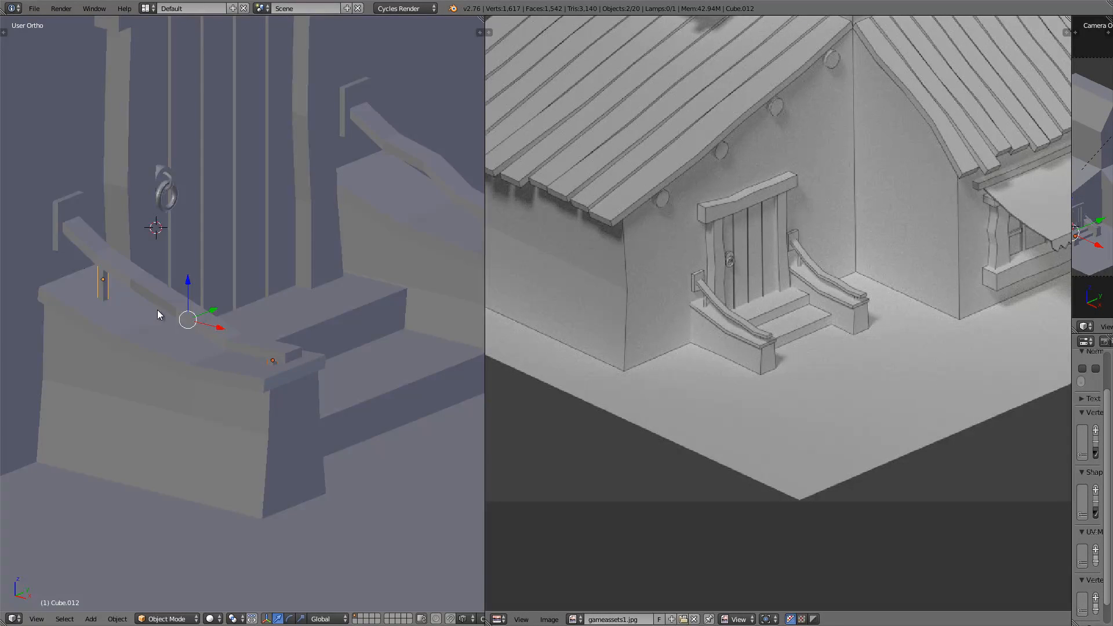
pyautogui.press('KP_Decimal')
pyautogui.scroll(-1, 252, 328)
pyautogui.keyDown('shift'); pyautogui.scroll(-4, 251, 328); pyautogui.keyUp('shift')
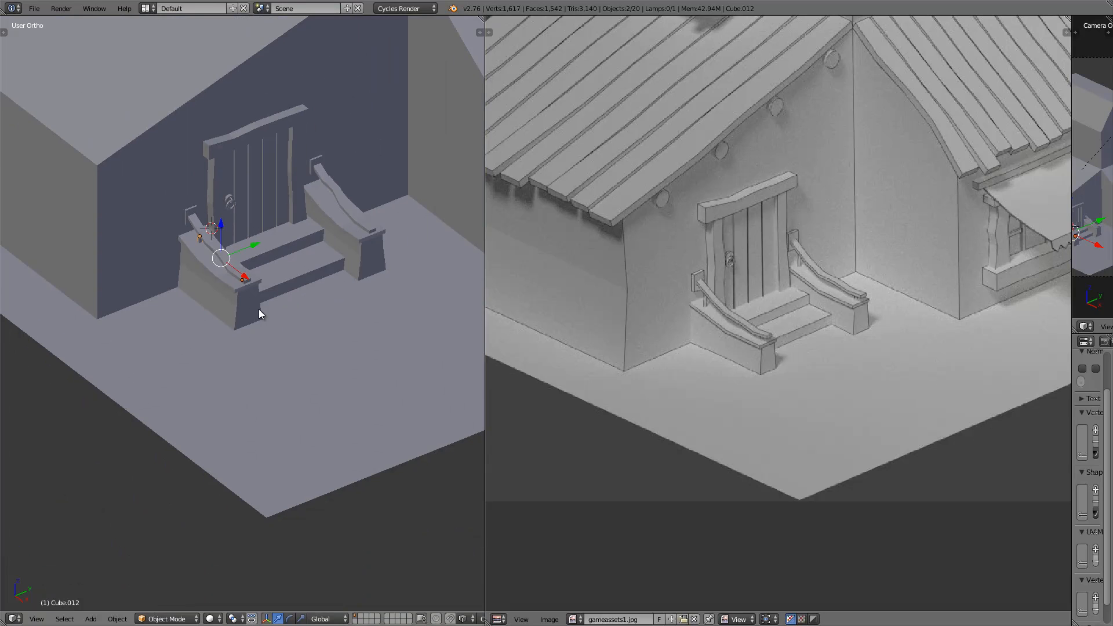
pyautogui.hotkey('shift', 'd')
pyautogui.rightClick(259, 308)
pyautogui.press('z')
pyautogui.press('KP_3')
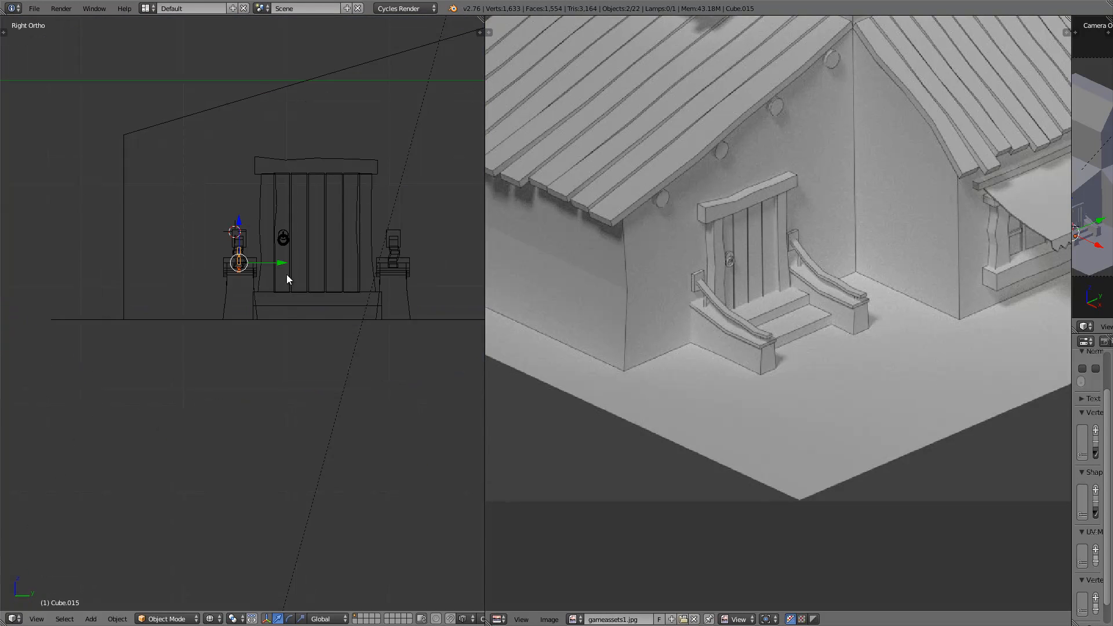
pyautogui.scroll(2, 286, 273)
pyautogui.press('g')
pyautogui.press('y')
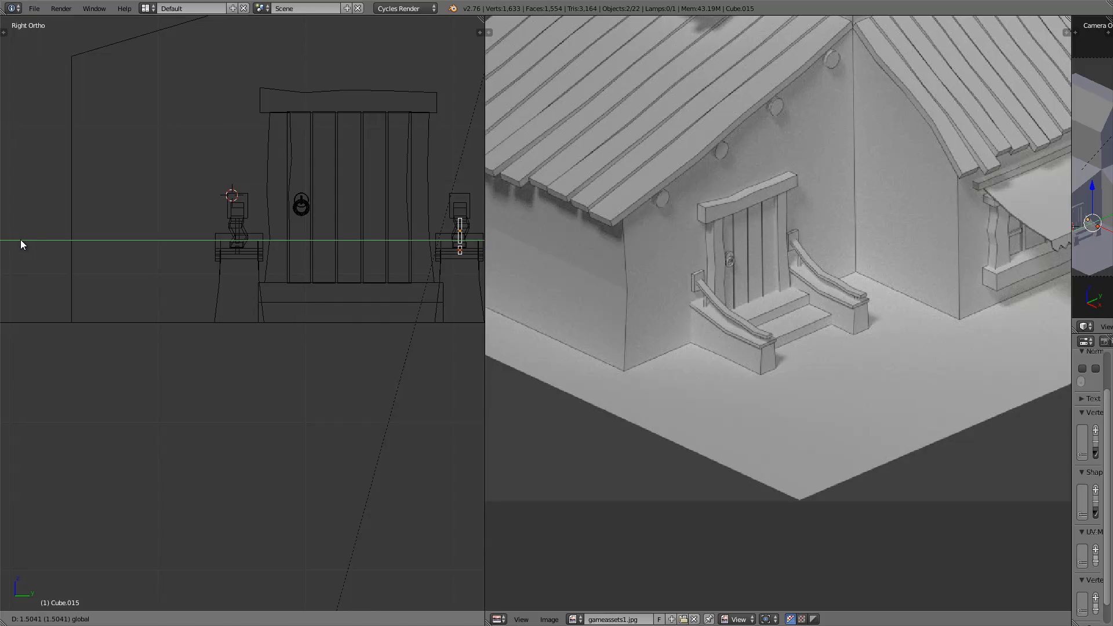
pyautogui.click(21, 240)
pyautogui.press('a')
pyautogui.press('z')
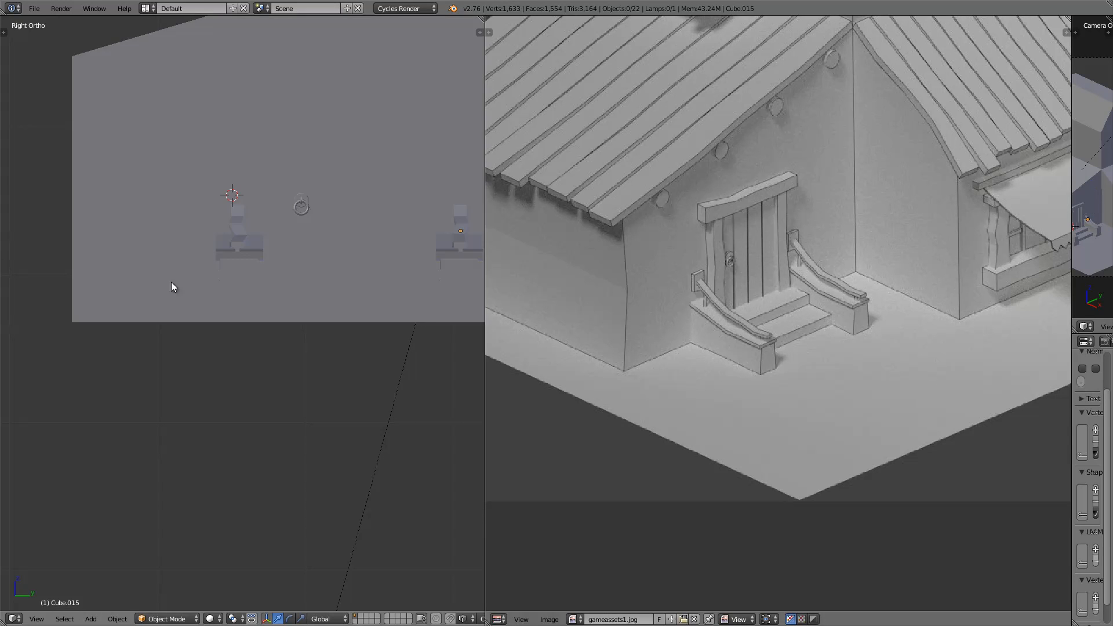
pyautogui.moveTo(172, 282); pyautogui.dragTo(307, 315, button='middle')
pyautogui.press('KP_1')
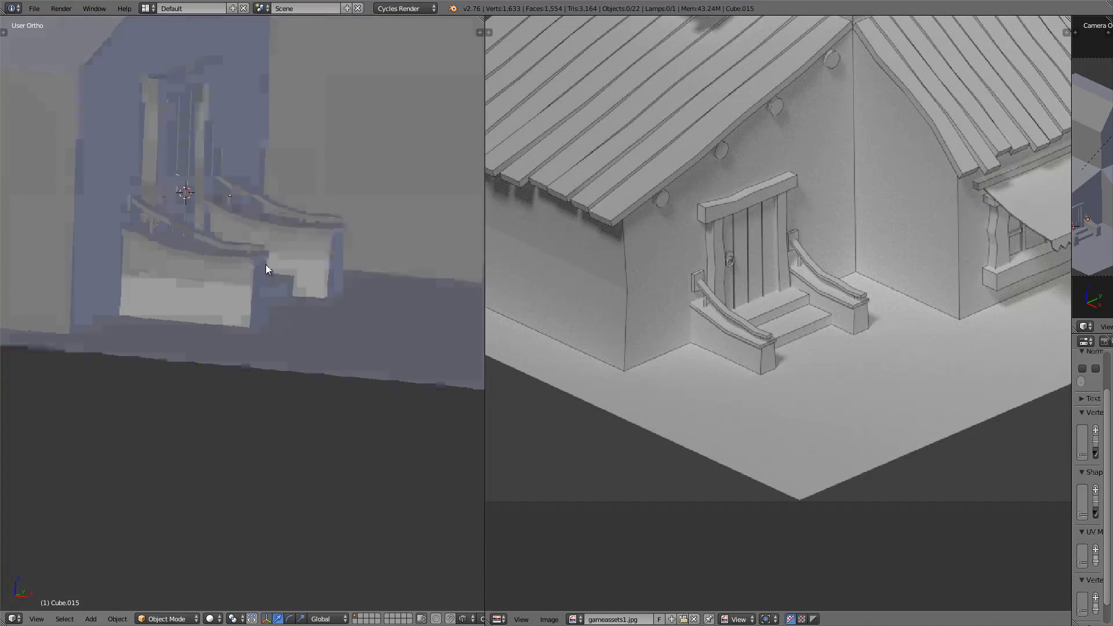
pyautogui.press('z')
pyautogui.press('b')
pyautogui.moveTo(284, 88)
pyautogui.mouseDown()
pyautogui.moveTo(167, 280)
pyautogui.moveTo(140, 310)
pyautogui.moveTo(123, 308)
pyautogui.mouseUp()
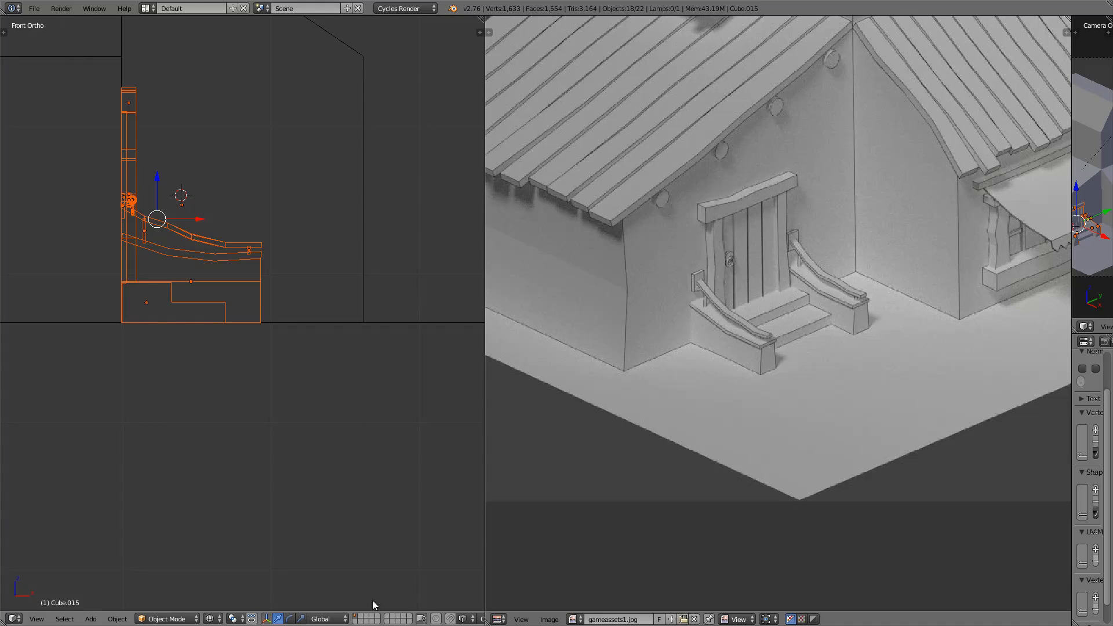
pyautogui.scroll(2, 243, 296)
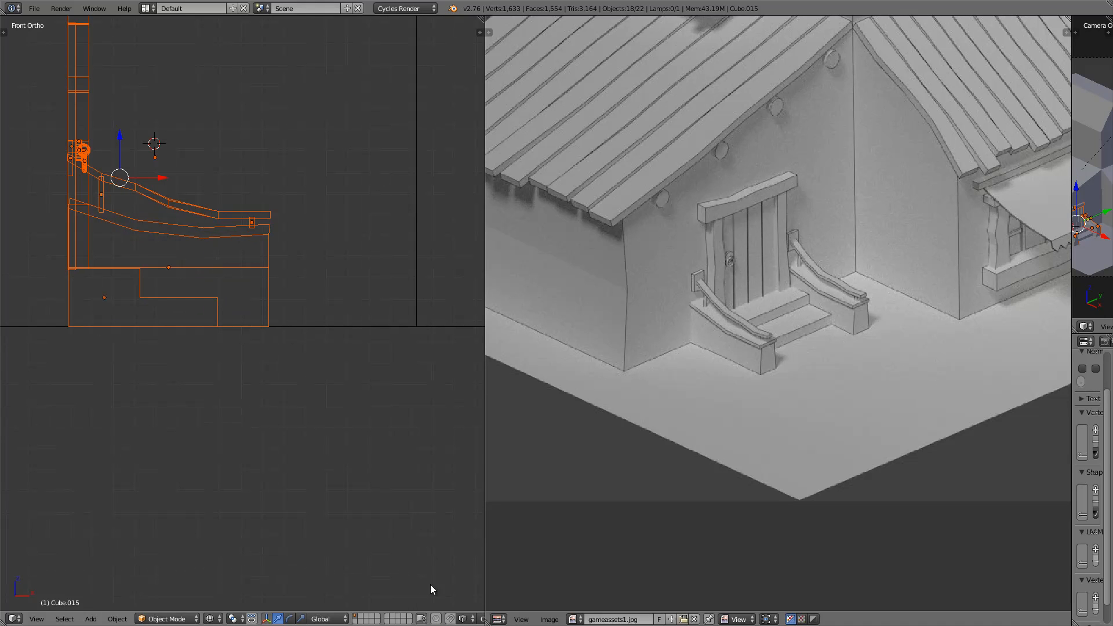
pyautogui.keyDown('shift'); pyautogui.moveTo(248, 300); pyautogui.dragTo(363, 364, button='middle'); pyautogui.keyUp('shift')
pyautogui.scroll(2, 275, 314)
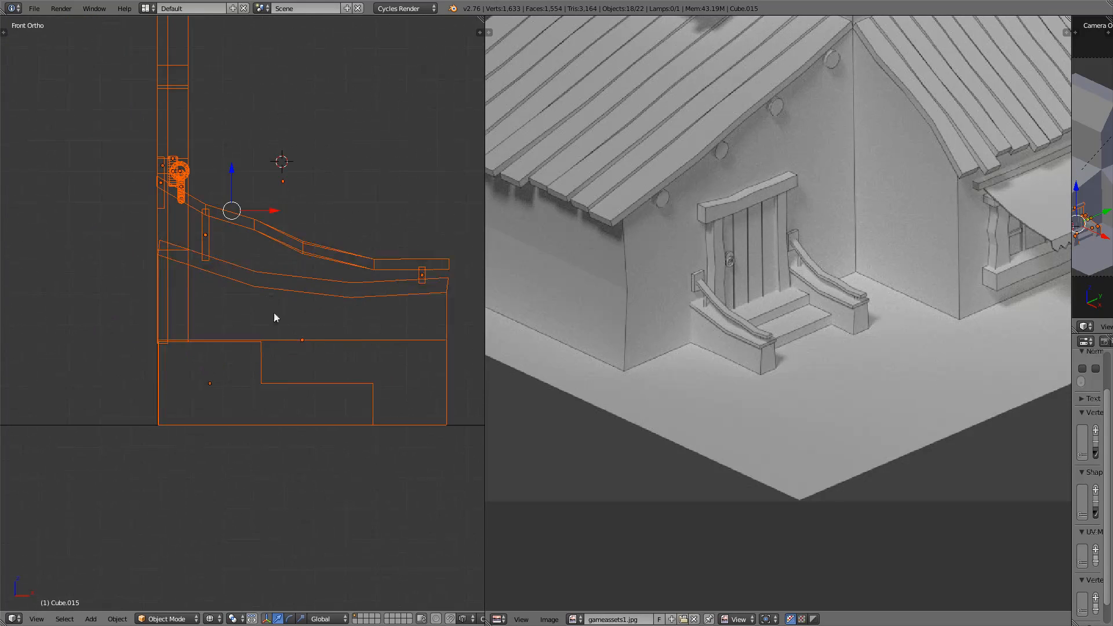
# Turn on snapping and move the steps slightly along X until they sit flush against the house wall.
pyautogui.rightClick(275, 383)
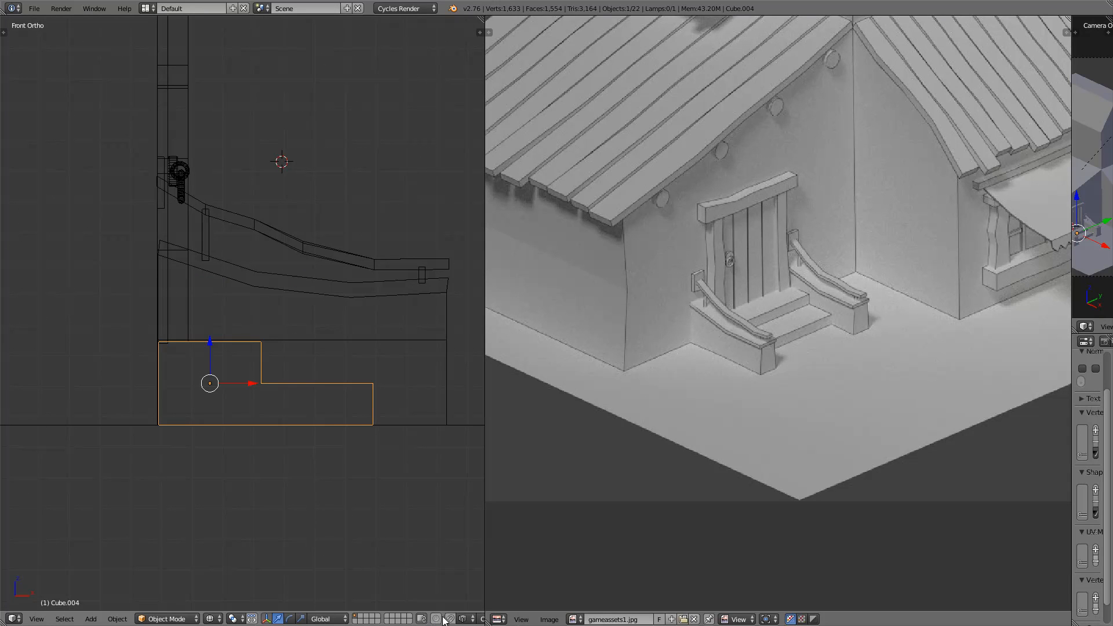
pyautogui.press('g')
pyautogui.press('x')
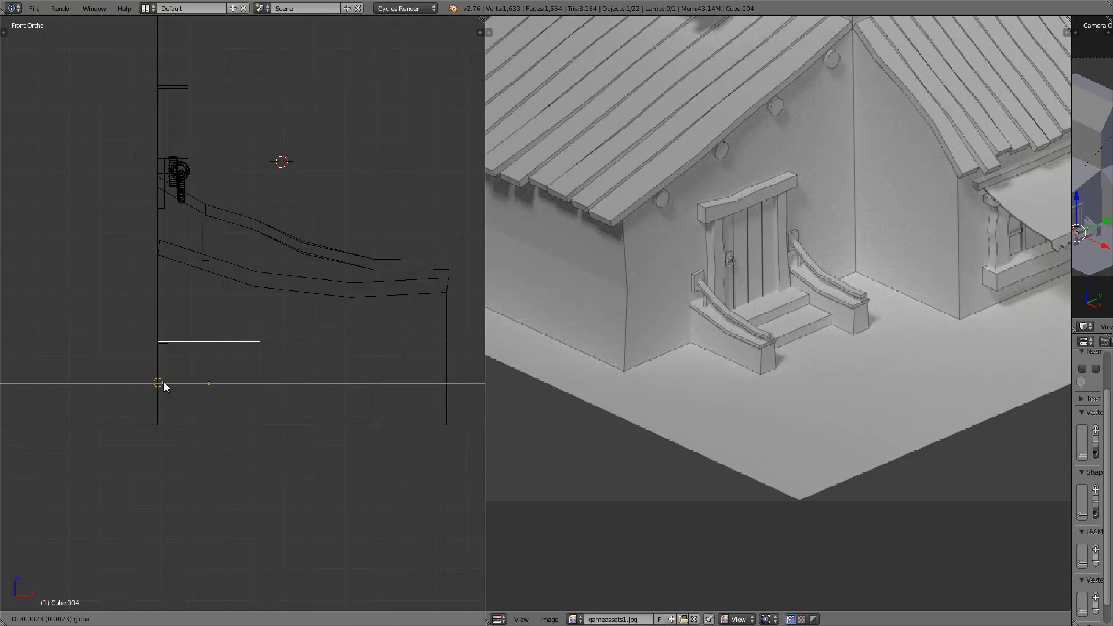
pyautogui.click(165, 380)
pyautogui.scroll(1, 166, 373)
pyautogui.press('a')
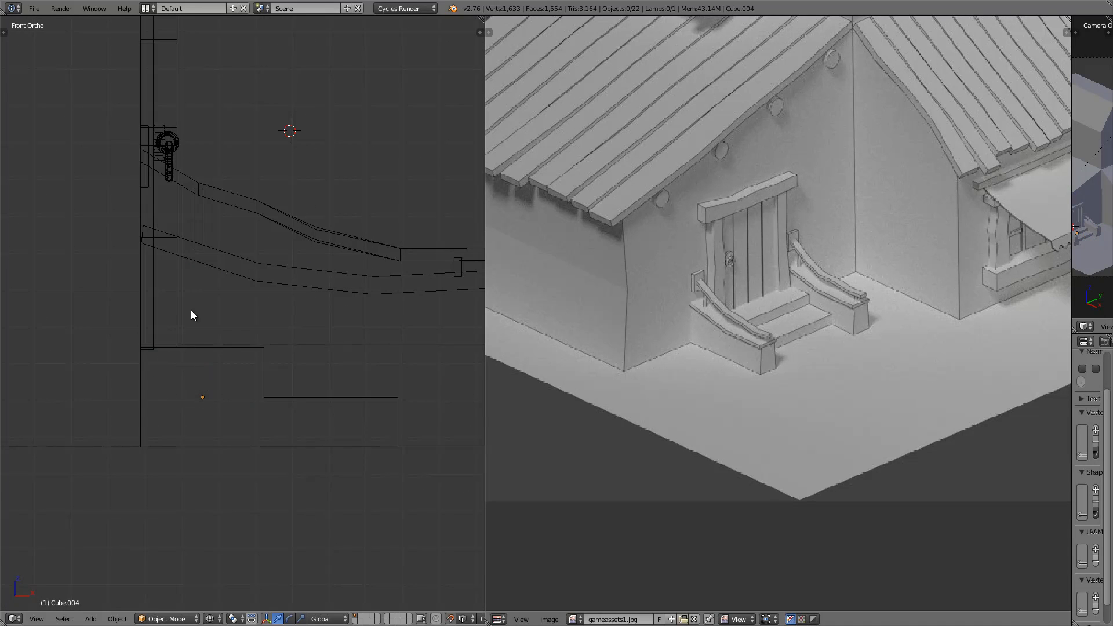
# Check the near side wall in rendered shading and move it slightly along X to meet the house wall.
pyautogui.scroll(-1, 192, 311)
pyautogui.moveTo(335, 345); pyautogui.dragTo(318, 363, button='middle')
pyautogui.press('z')
pyautogui.hotkey('shift', 'z')
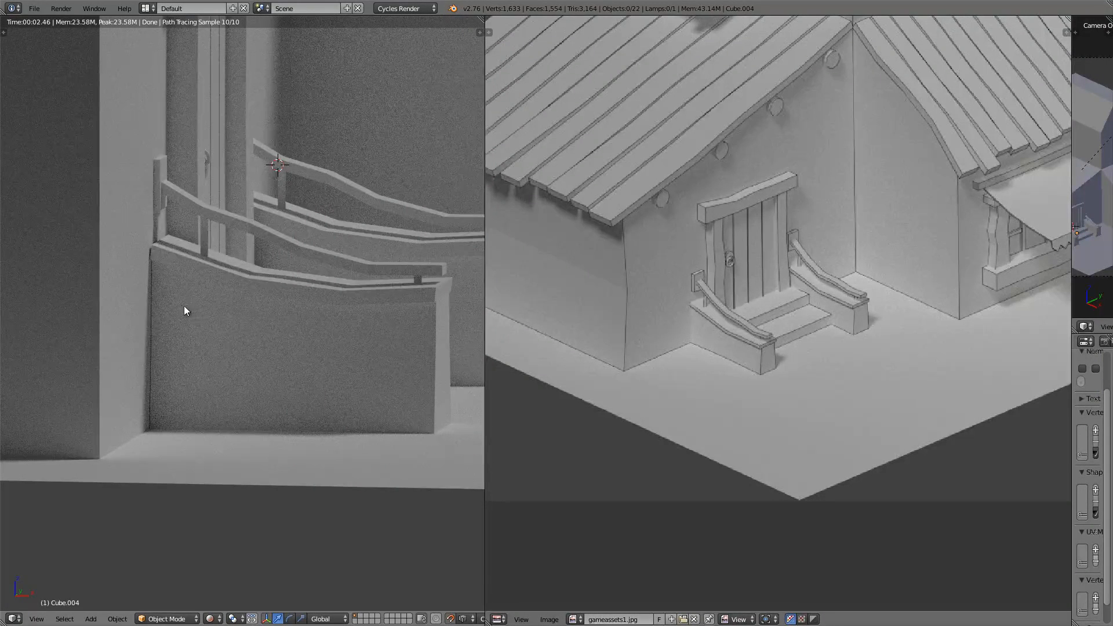
pyautogui.rightClick(189, 311)
pyautogui.press('z')
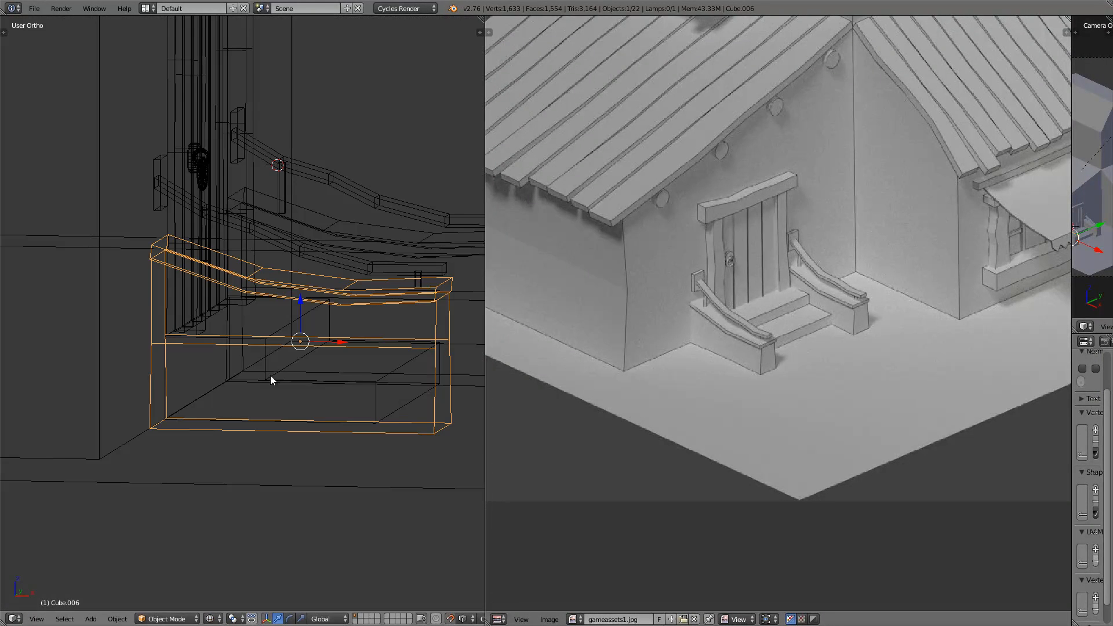
pyautogui.press('g')
pyautogui.press('x')
pyautogui.rightClick(100, 330)
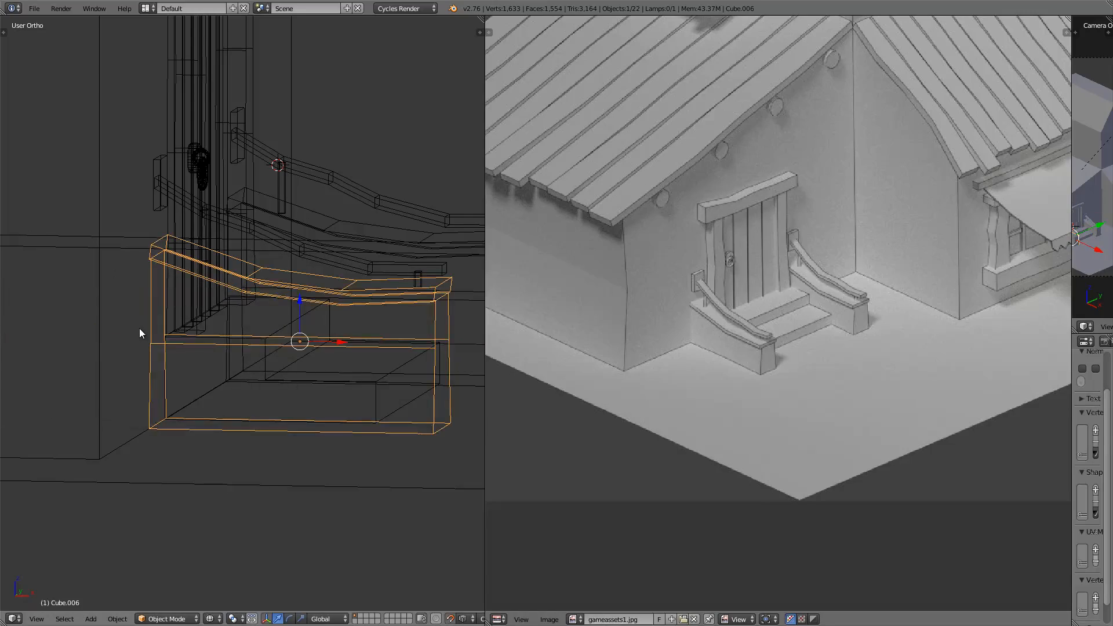
# Examine the rendered entrance up close and the house through the full-screen camera view, comparing it with the whole reference image.
pyautogui.hotkey('shift', 'z')
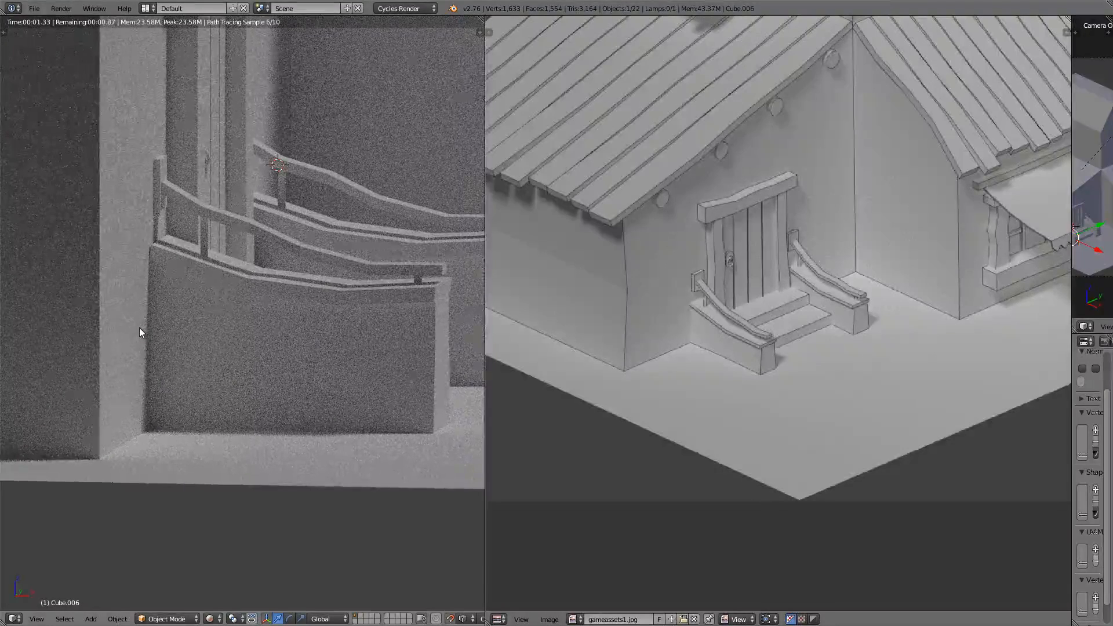
pyautogui.press('a')
pyautogui.moveTo(269, 328); pyautogui.dragTo(311, 365, button='middle')
pyautogui.moveTo(339, 413); pyautogui.dragTo(269, 328, button='middle')
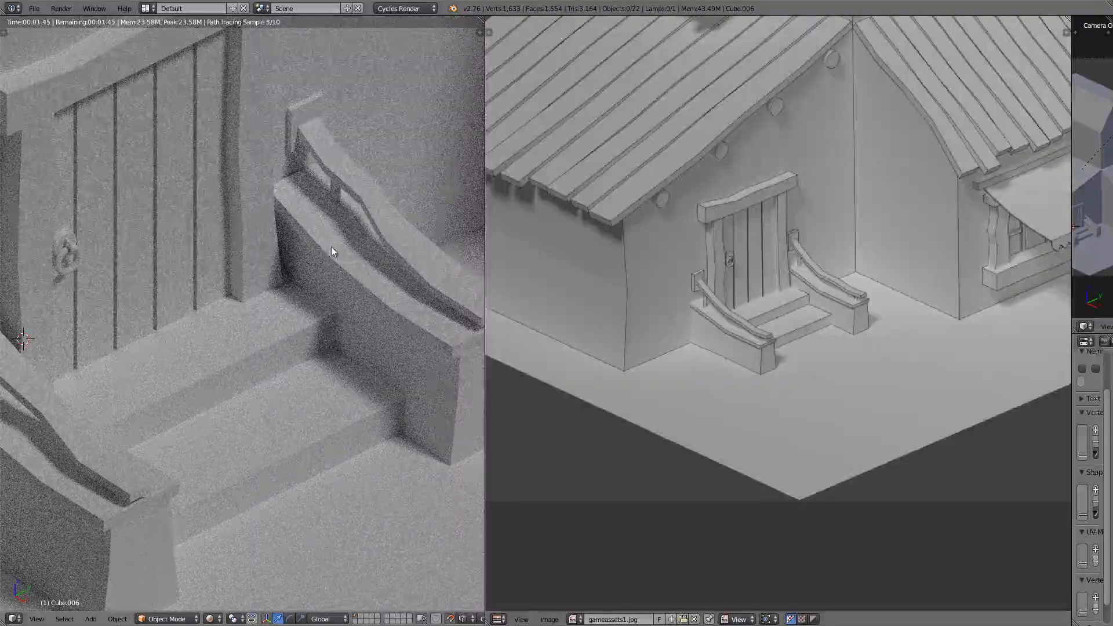
pyautogui.scroll(-1, 208, 263)
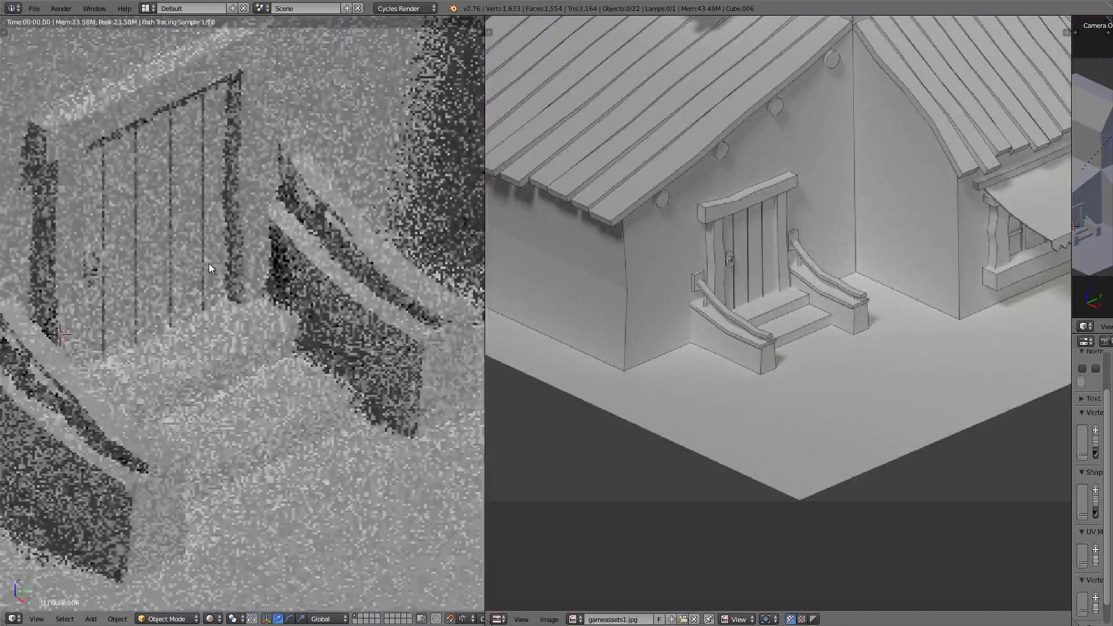
pyautogui.hotkey('shift', 'space')
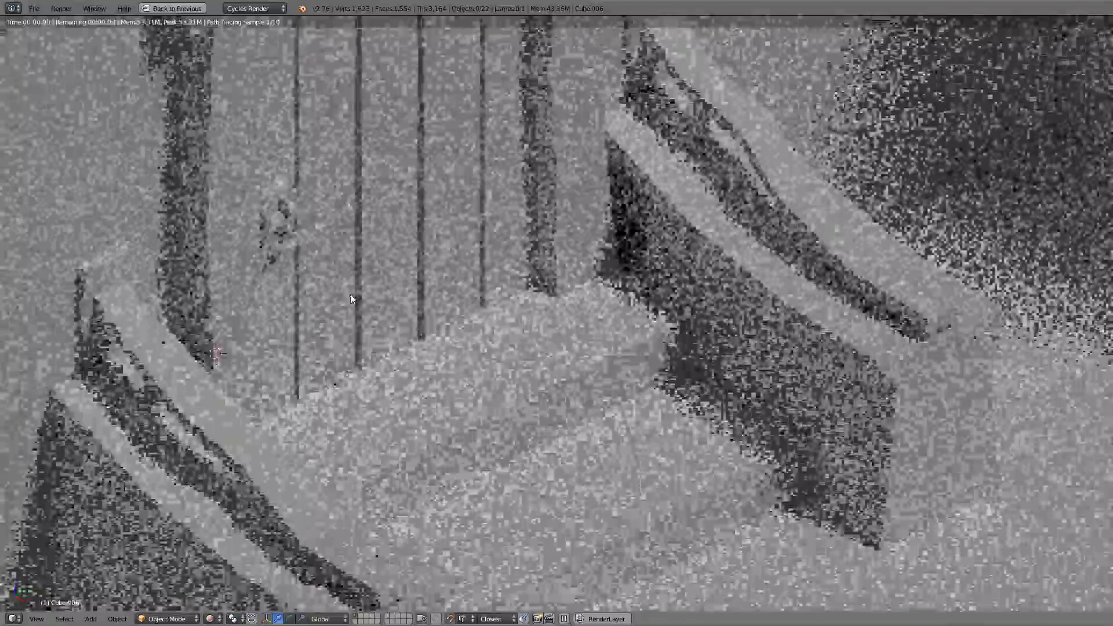
pyautogui.press('KP_0')
pyautogui.scroll(-6, 399, 309)
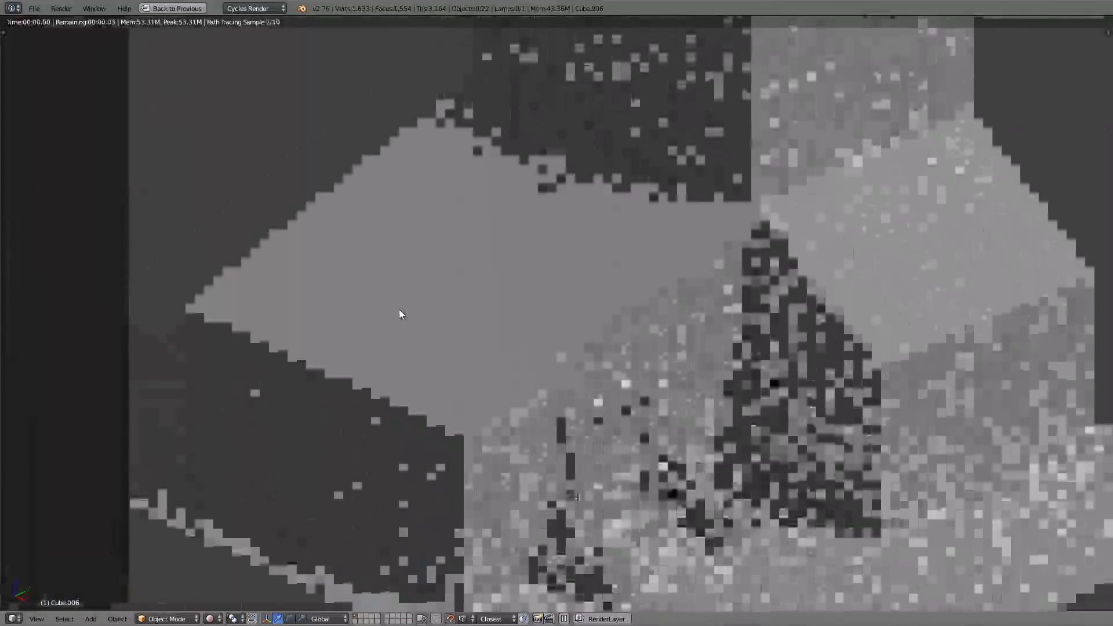
pyautogui.scroll(-5, 457, 332)
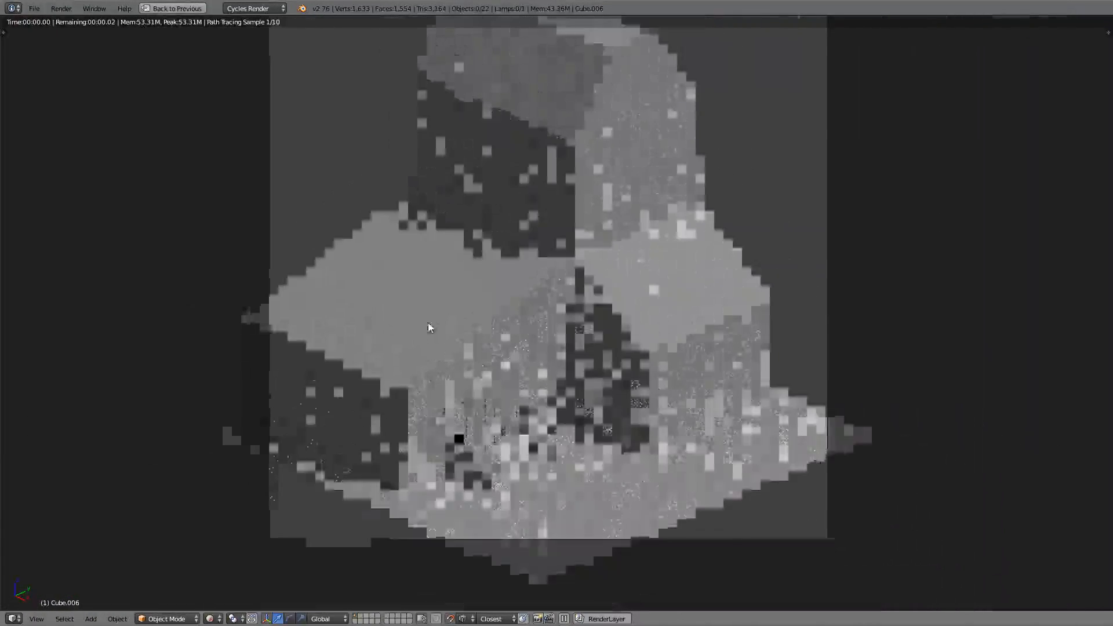
pyautogui.keyDown('shift'); pyautogui.moveTo(458, 334); pyautogui.dragTo(412, 335, button='middle'); pyautogui.keyUp('shift')
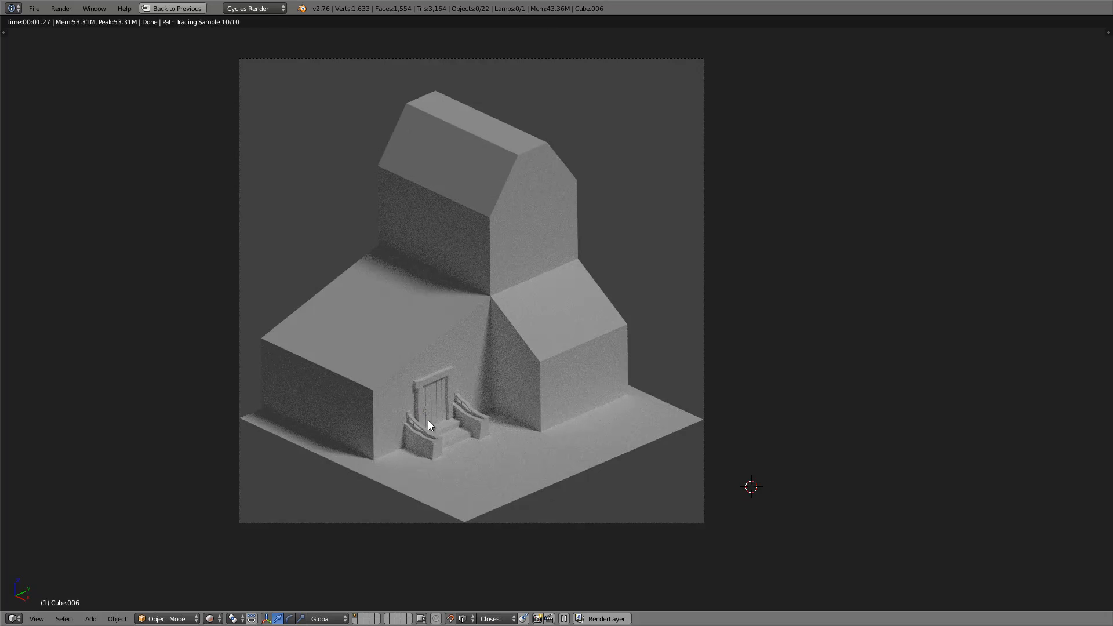
pyautogui.hotkey('shift', 'space')
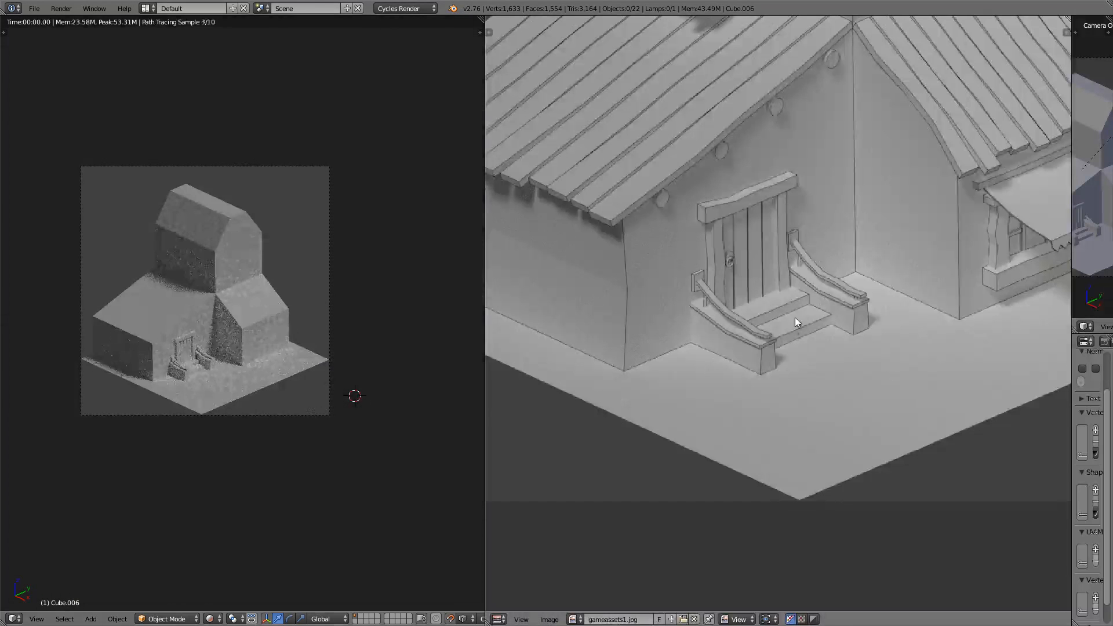
pyautogui.scroll(-7, 780, 277)
pyautogui.moveTo(773, 318); pyautogui.dragTo(731, 423, button='middle')
pyautogui.scroll(-1, 758, 398)
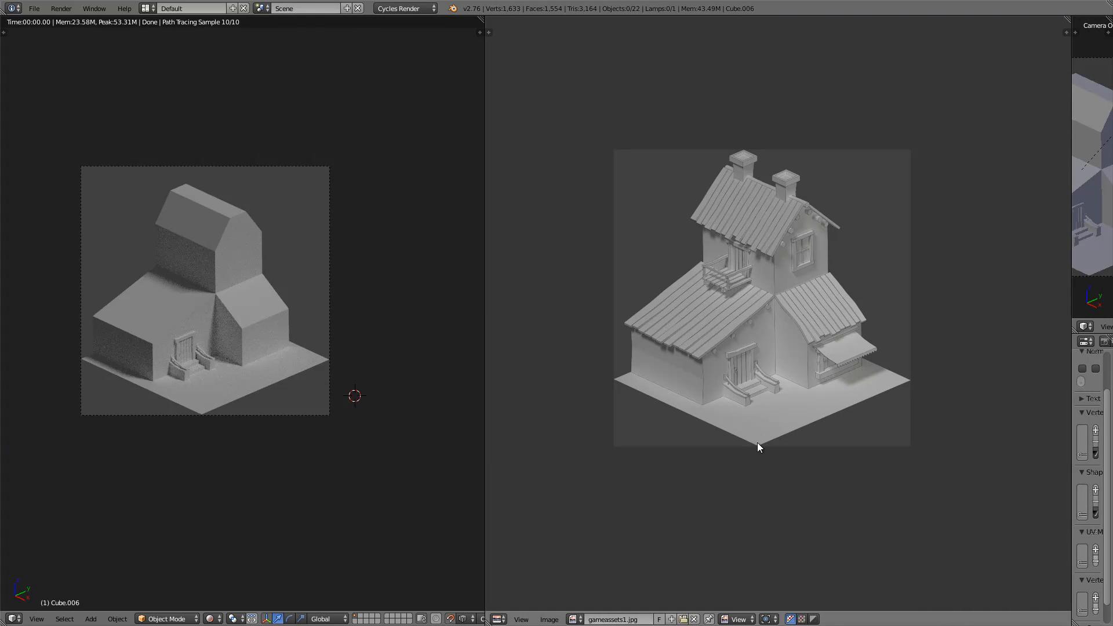
pyautogui.moveTo(315, 388); pyautogui.dragTo(315, 381, button='middle')
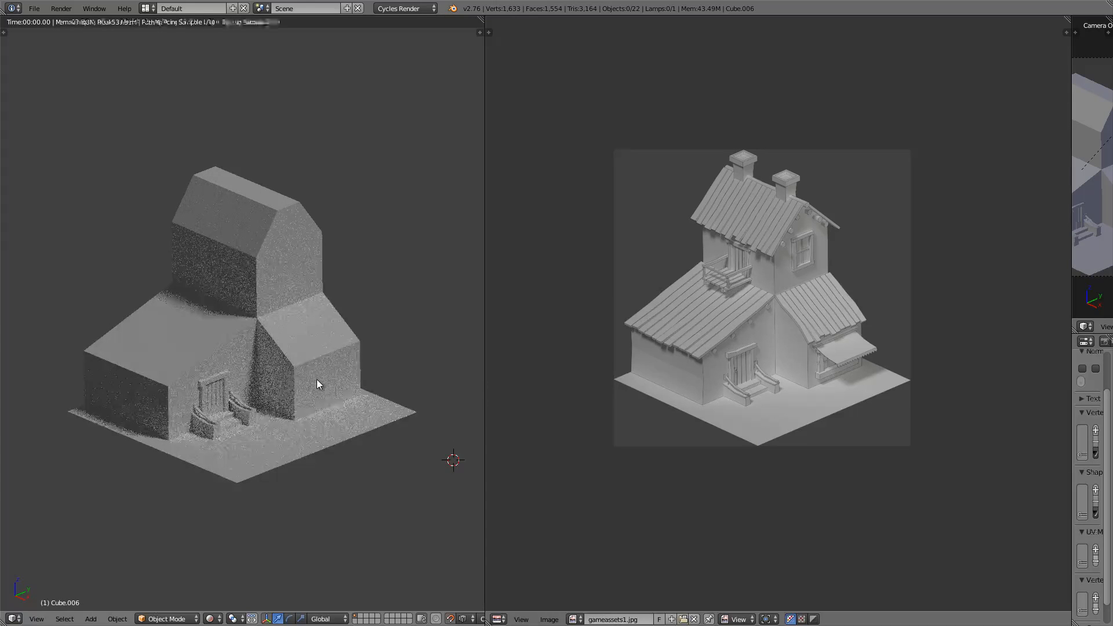
# Return the viewport to solid shading and save the scene over house_tuto.blend.
pyautogui.hotkey('shift', 'z')
pyautogui.hotkey('ctrl', 's')
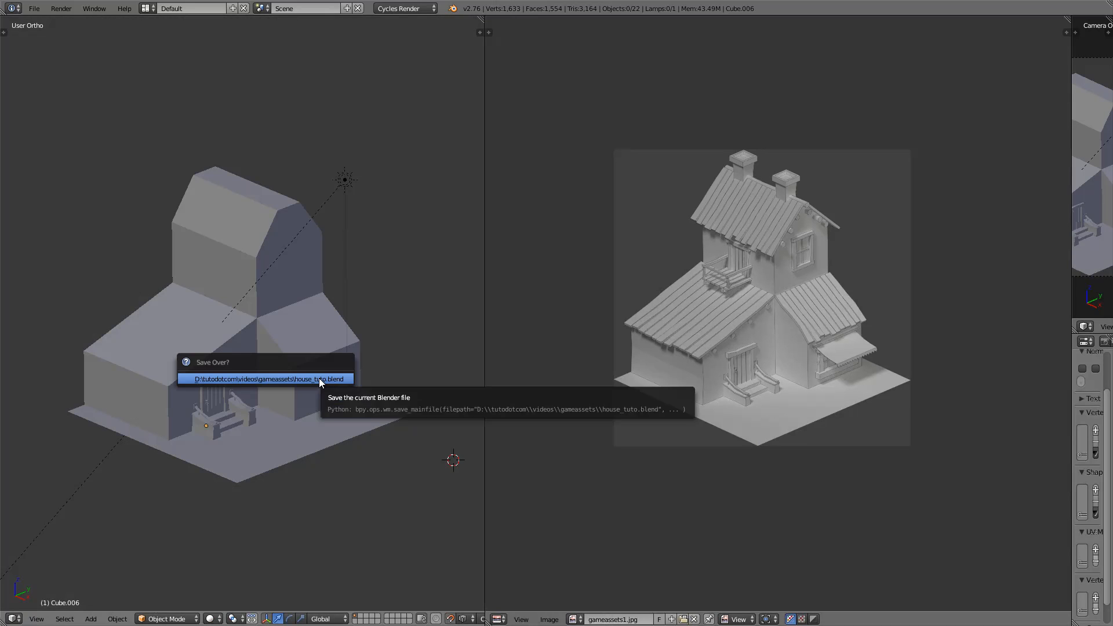
pyautogui.click(320, 379)
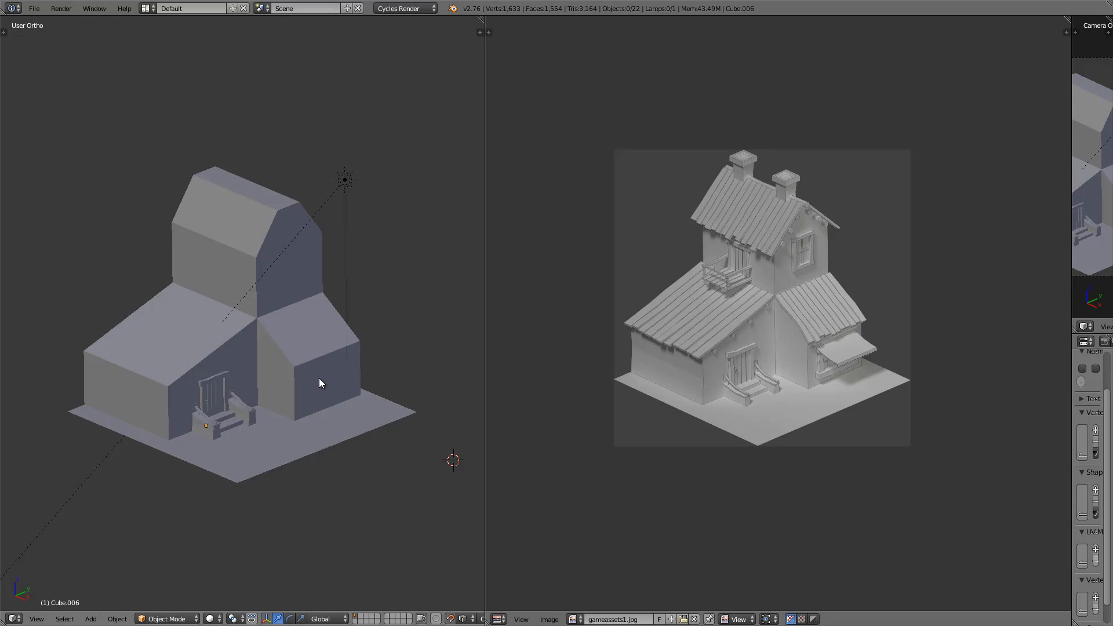